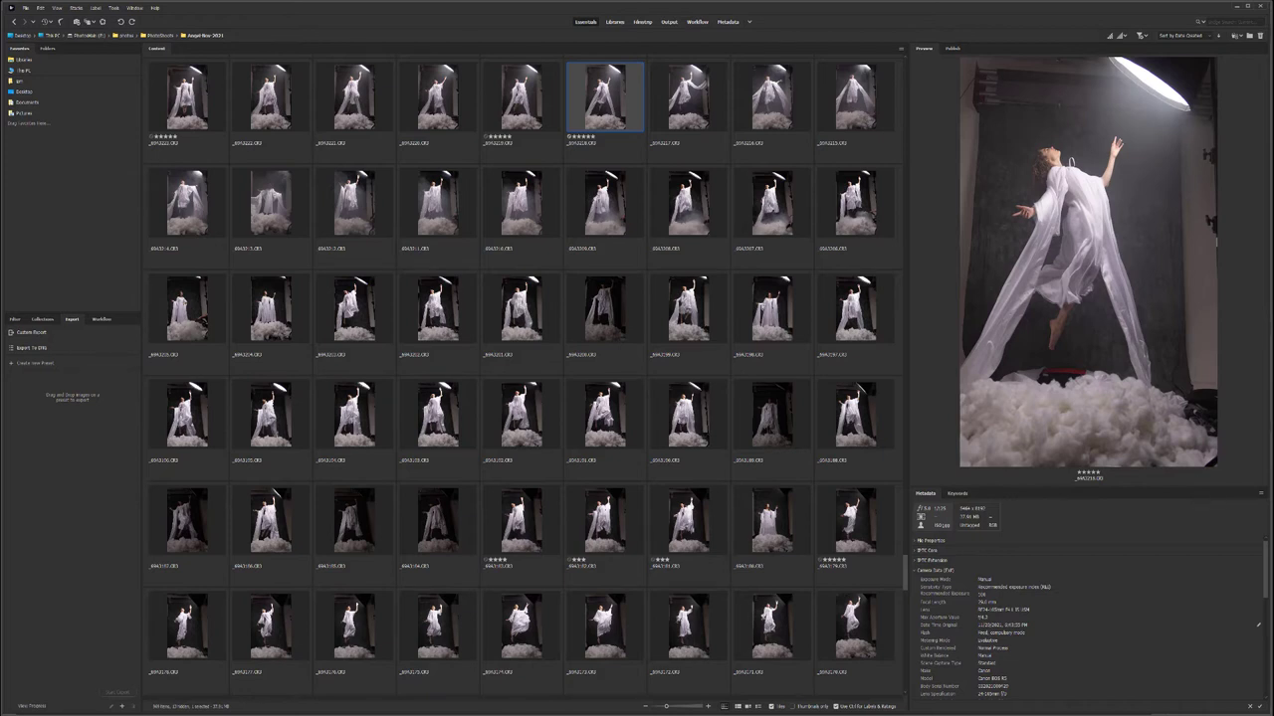
Select the adjacent five-star shot of the leaping model and open it in Camera Raw
key("Left")
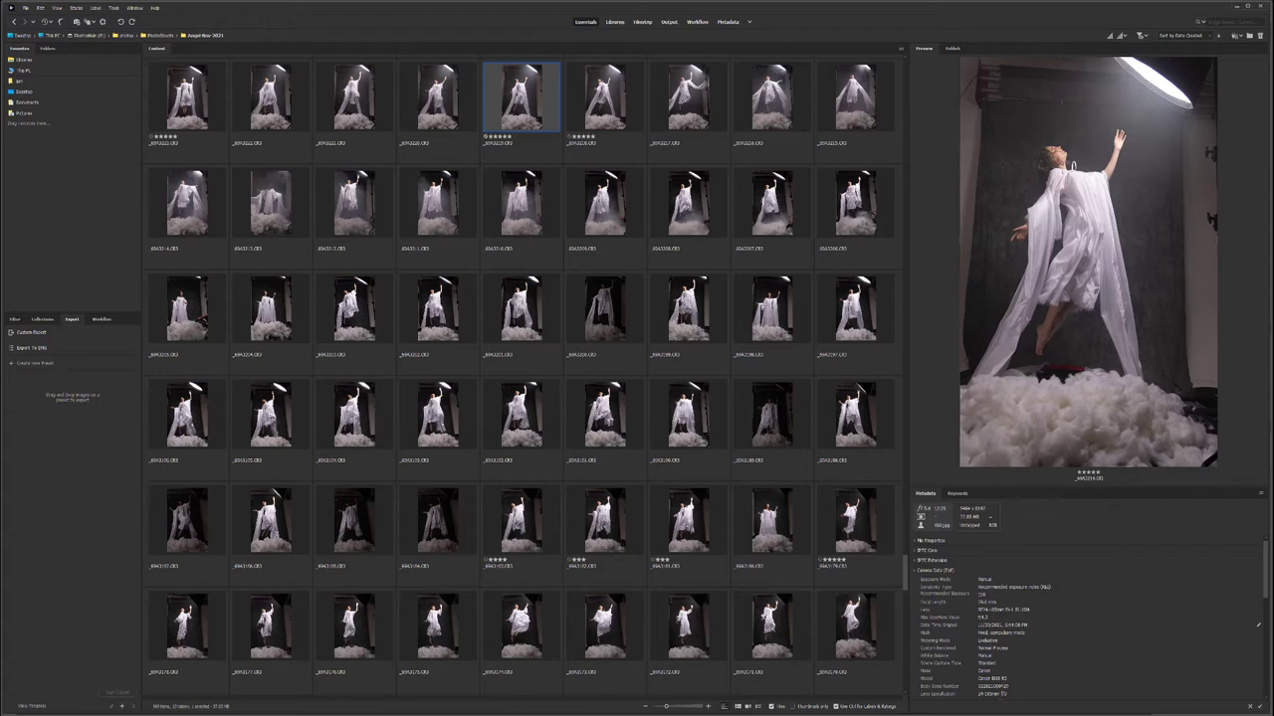
scroll(1090, 617, "down", 1)
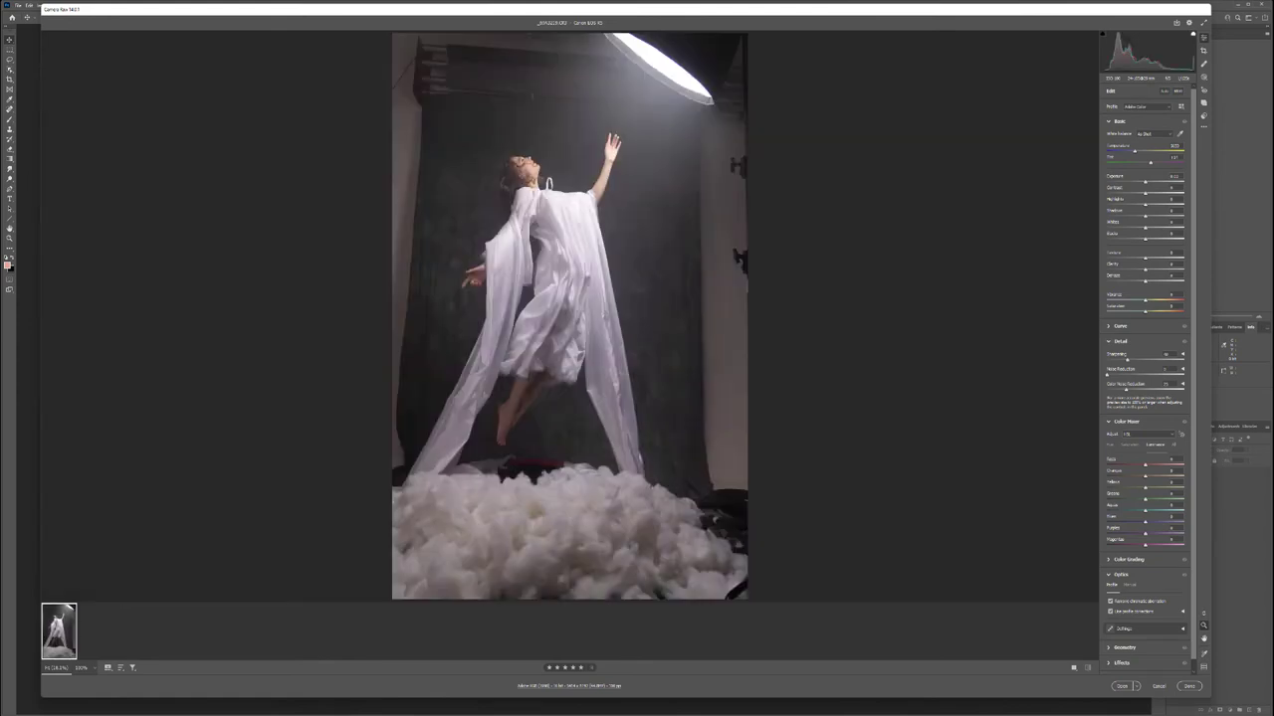
left_click(569, 686)
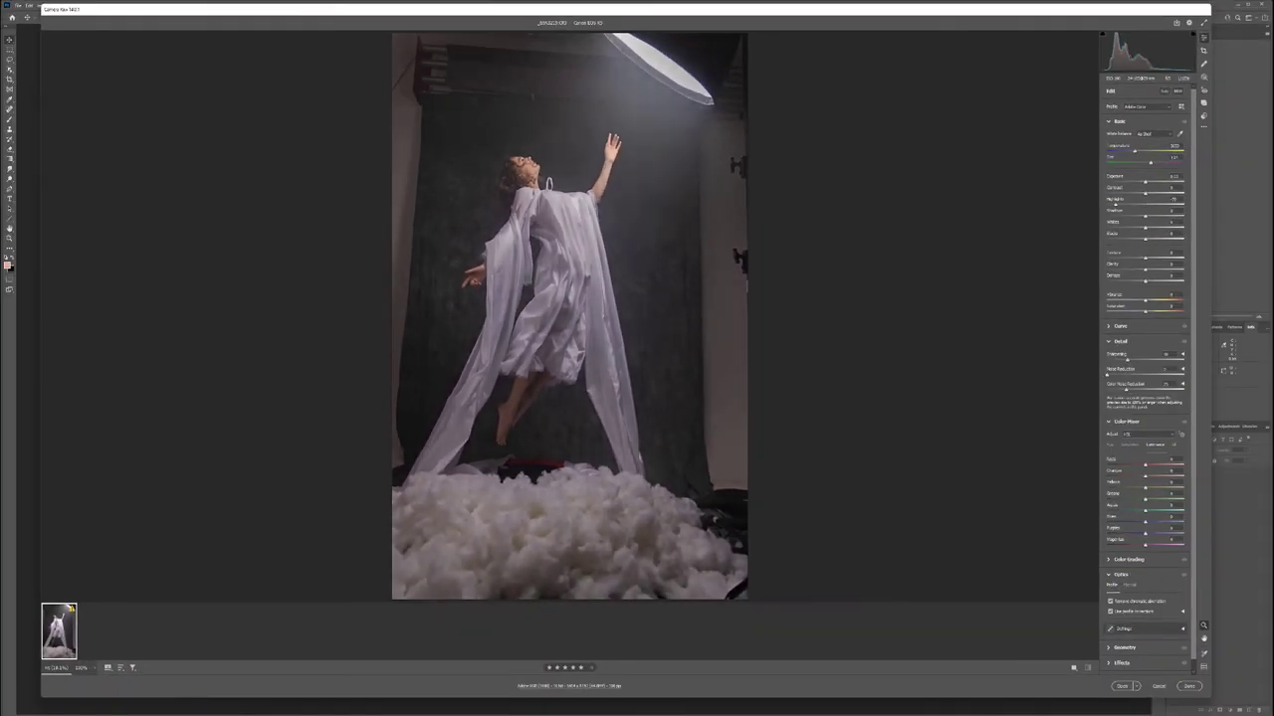
Lower the raw photo's highlights, raise the orange luminance, and send the image to Photoshop
mouse_move(1114, 204)
left_mouse_down()
mouse_move(1126, 204)
mouse_move(1111, 204)
left_mouse_up()
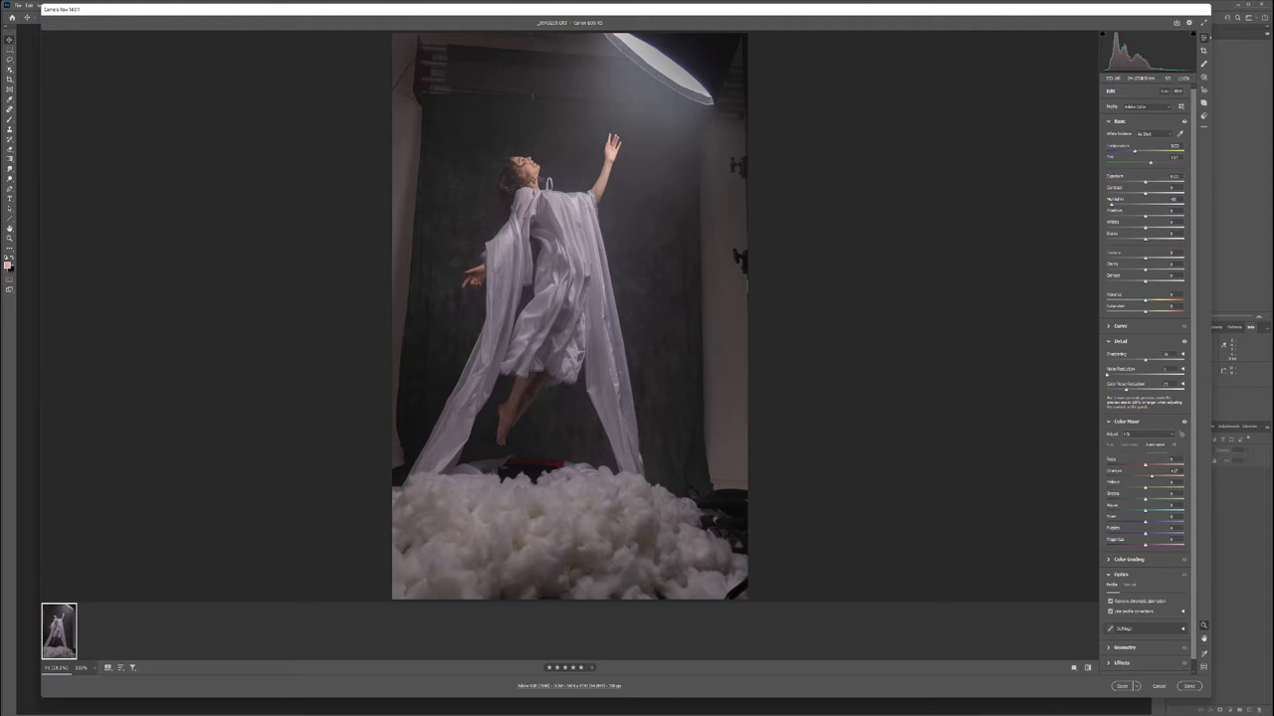
key("Return")
left_click_drag(1183, 465, 1107, 465)
left_click(1188, 685)
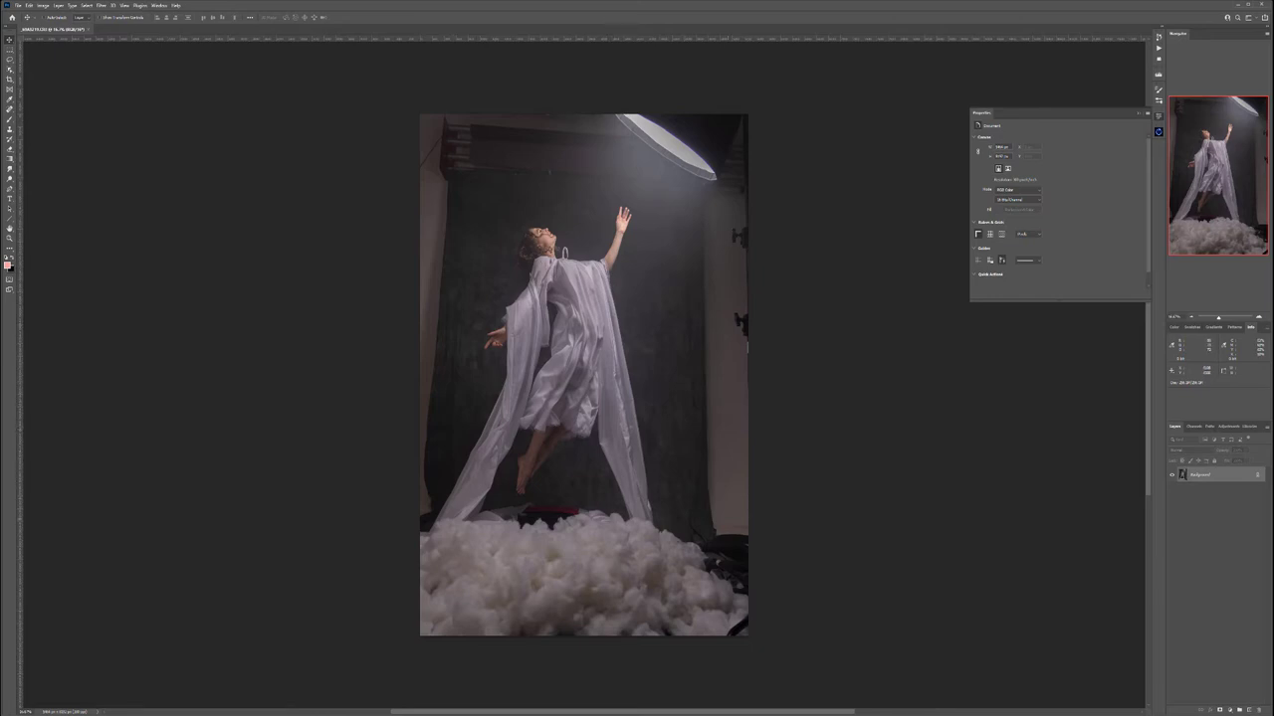
Duplicate the Background layer to keep the original photo intact
scroll(617, 408, "up", 3)
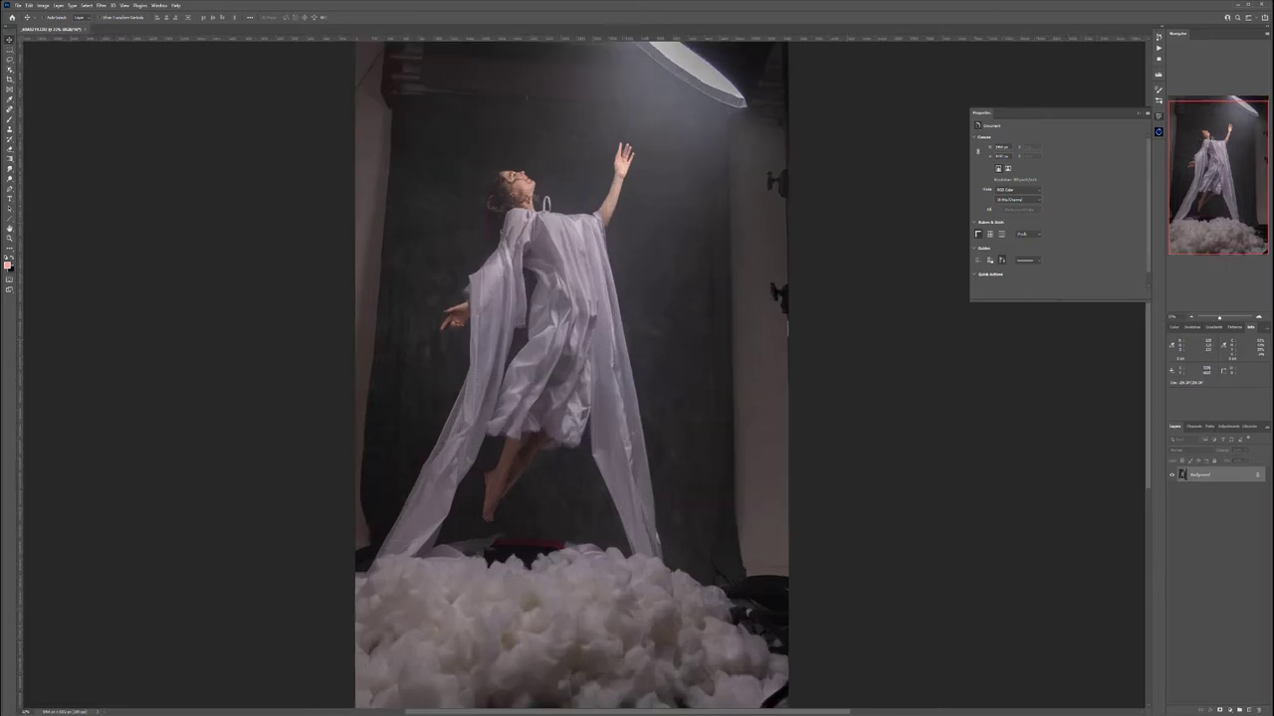
left_click_drag(549, 345, 431, 327)
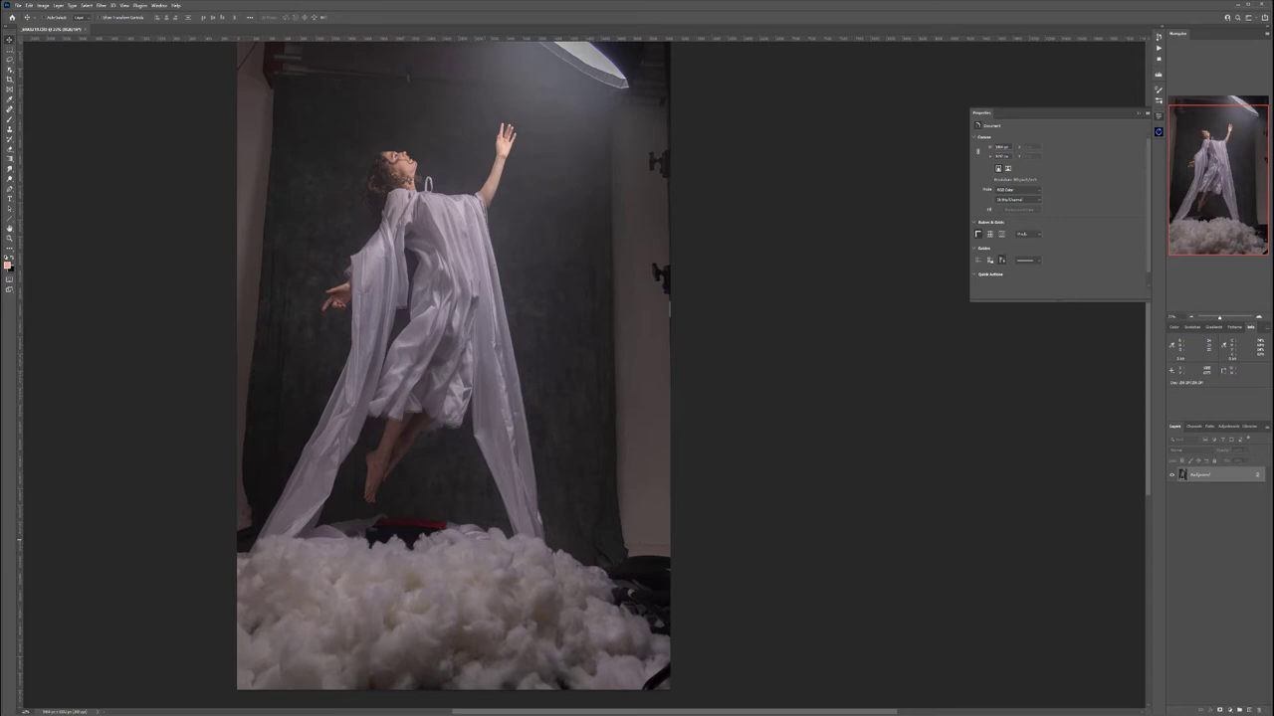
left_click_drag(292, 454, 284, 508)
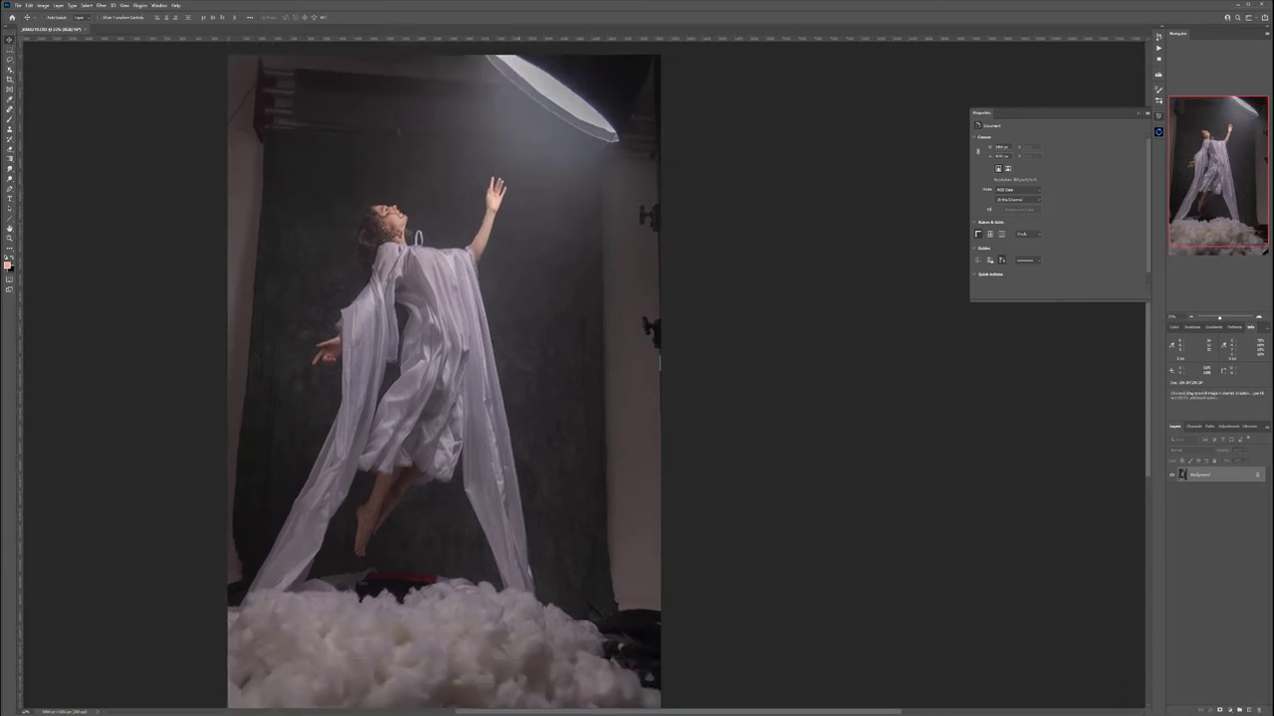
left_click_drag(1216, 476, 1248, 709)
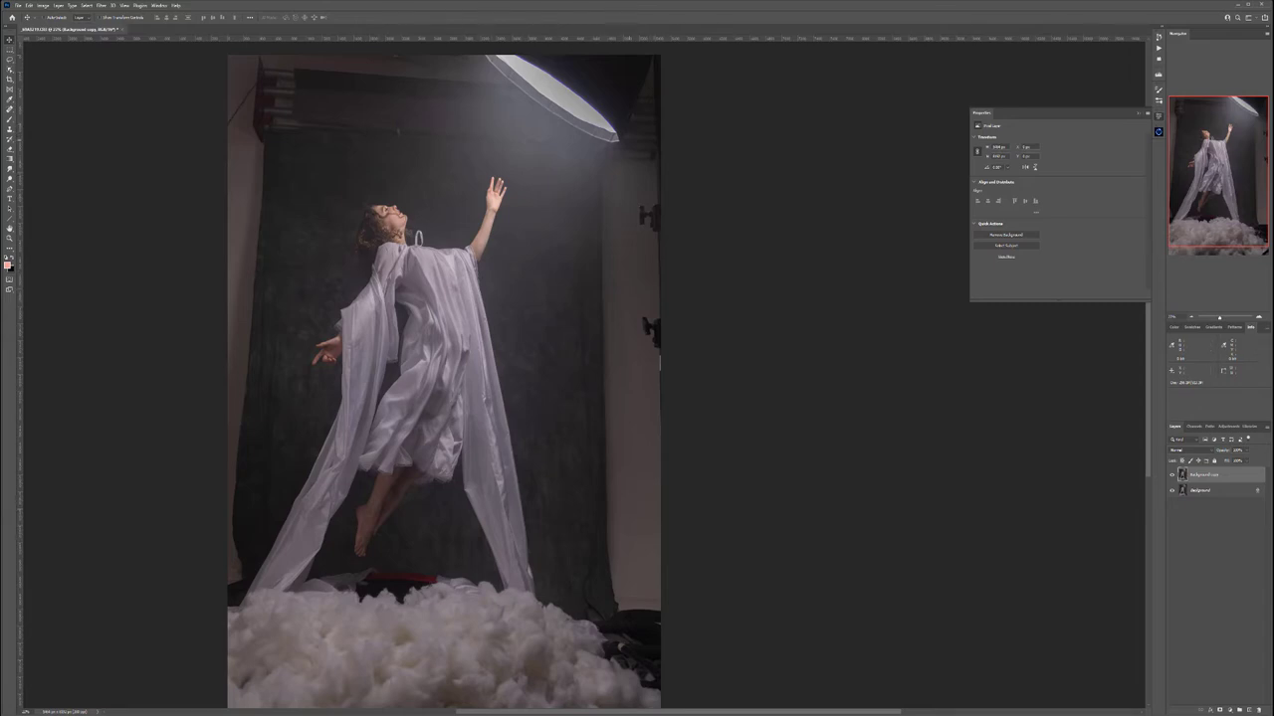
Try to patch out the end of the overhead lamp with plain backdrop, and undo the patch
left_click(9, 109)
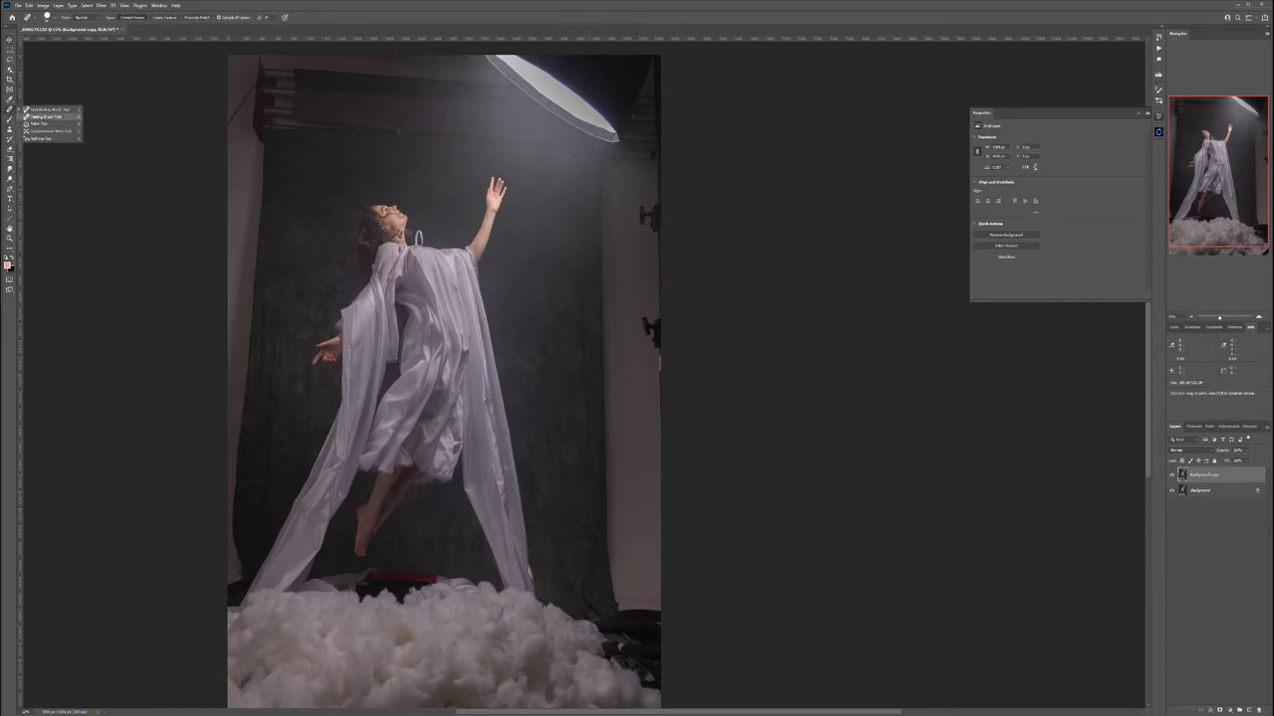
left_click(40, 123)
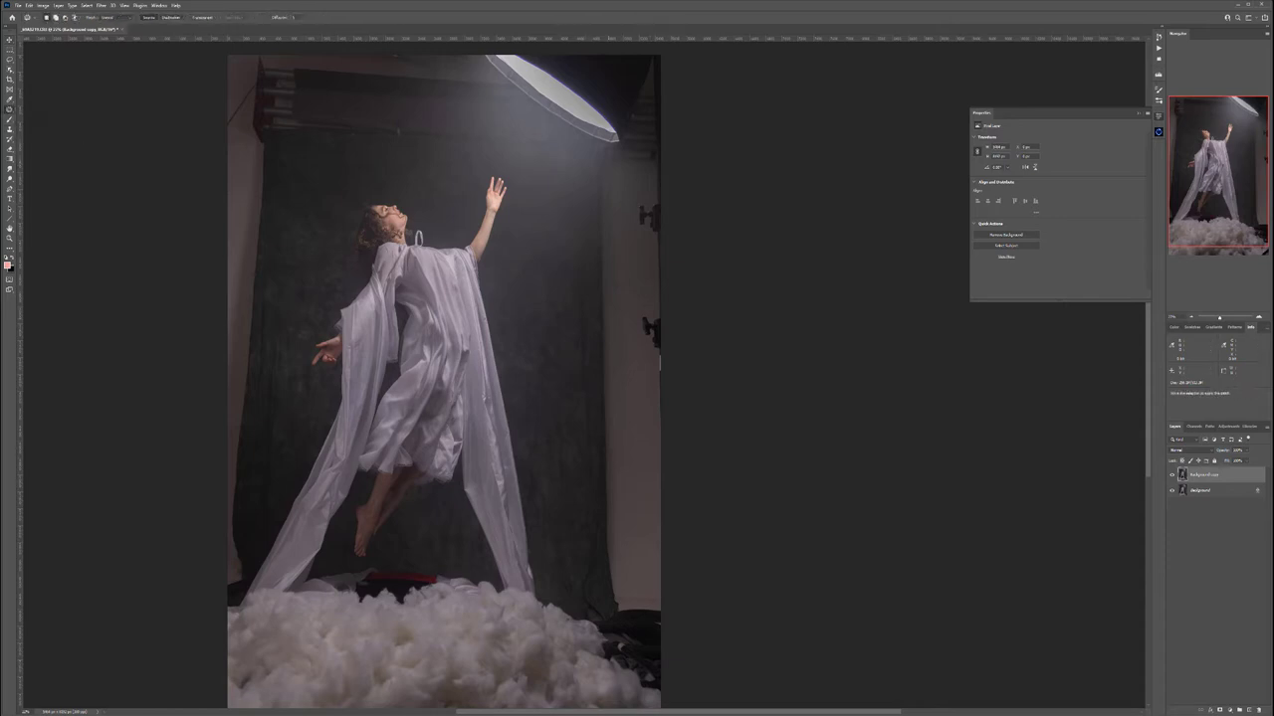
left_click_drag(659, 122, 657, 188)
mouse_move(589, 140)
left_mouse_down()
mouse_move(548, 306)
mouse_move(526, 281)
left_mouse_up()
key("ctrl+d")
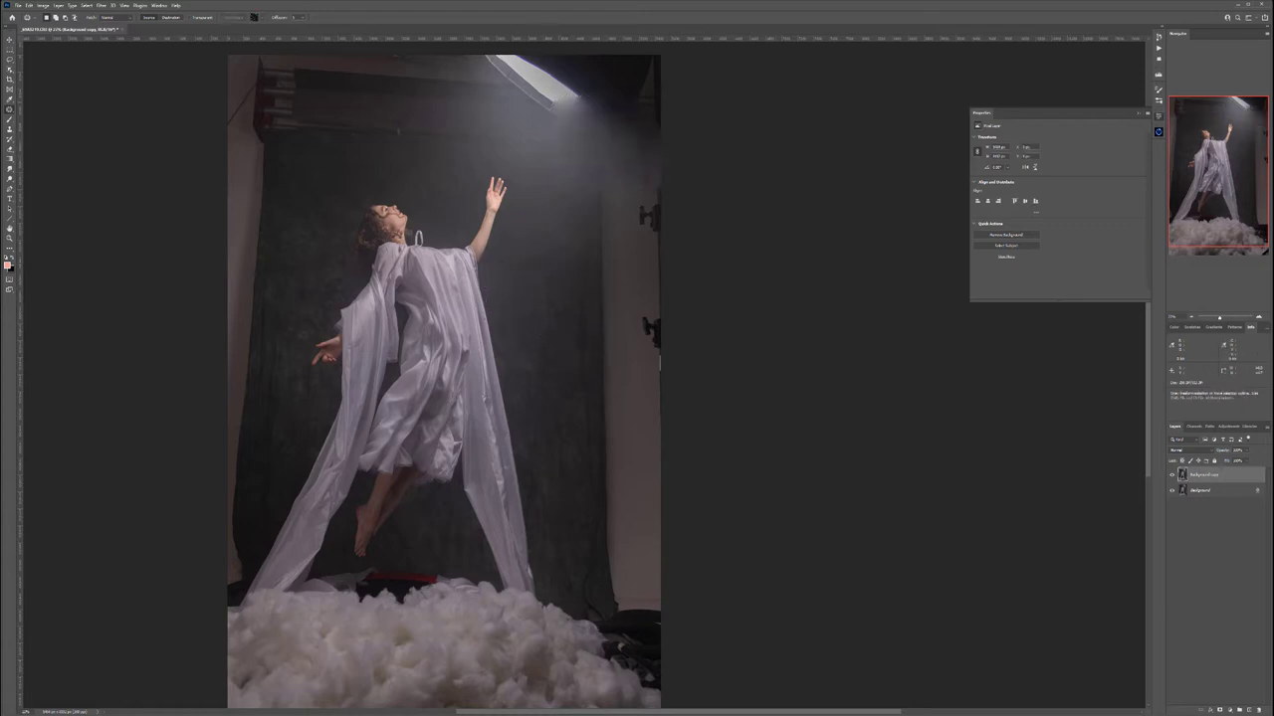
key("ctrl+z")
key("ctrl+z")
key("ctrl+d")
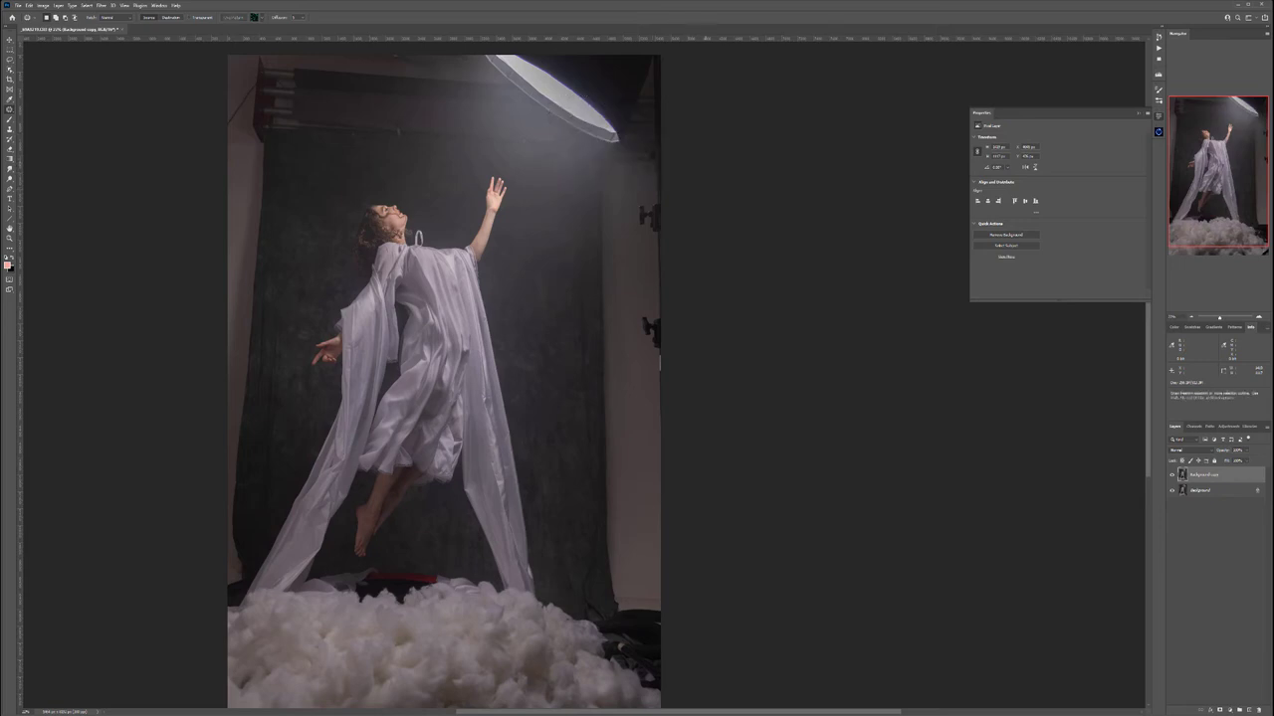
Paint over the studio wall and stands along the photo's right edge with a dark Soft Round brush at 100% opacity
key("b")
right_click(558, 276)
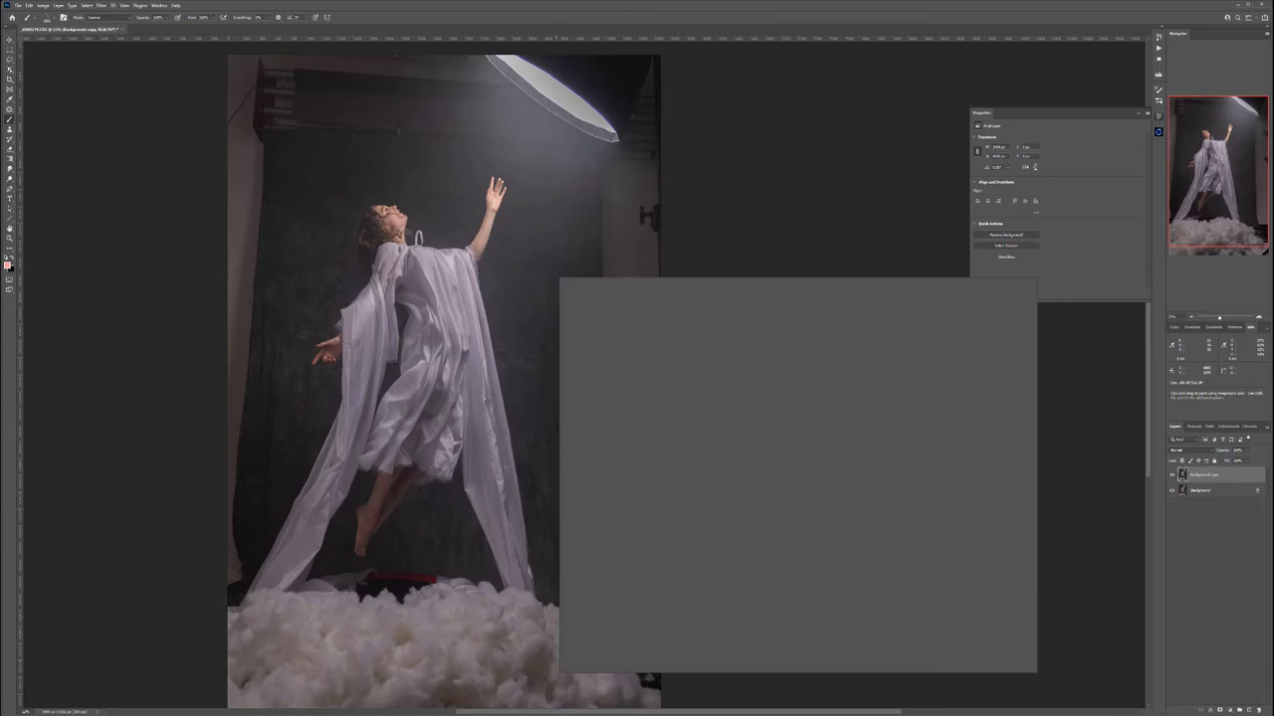
left_click(597, 371)
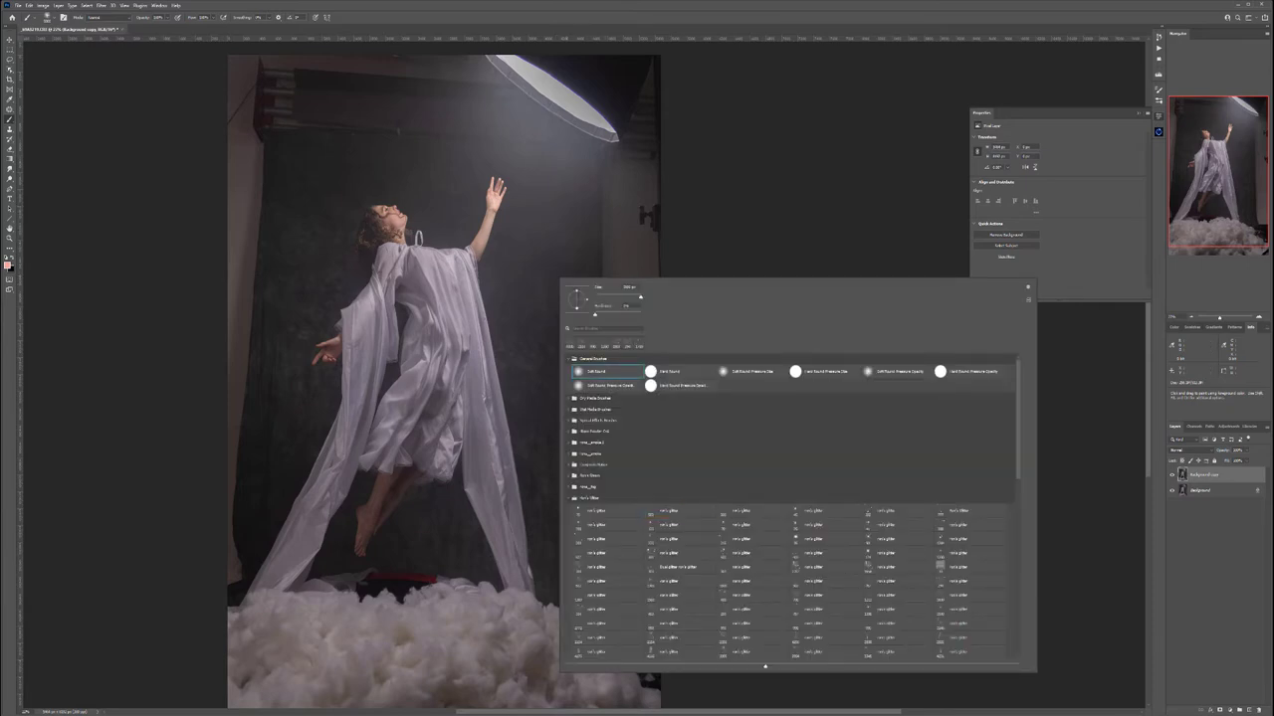
key("Return")
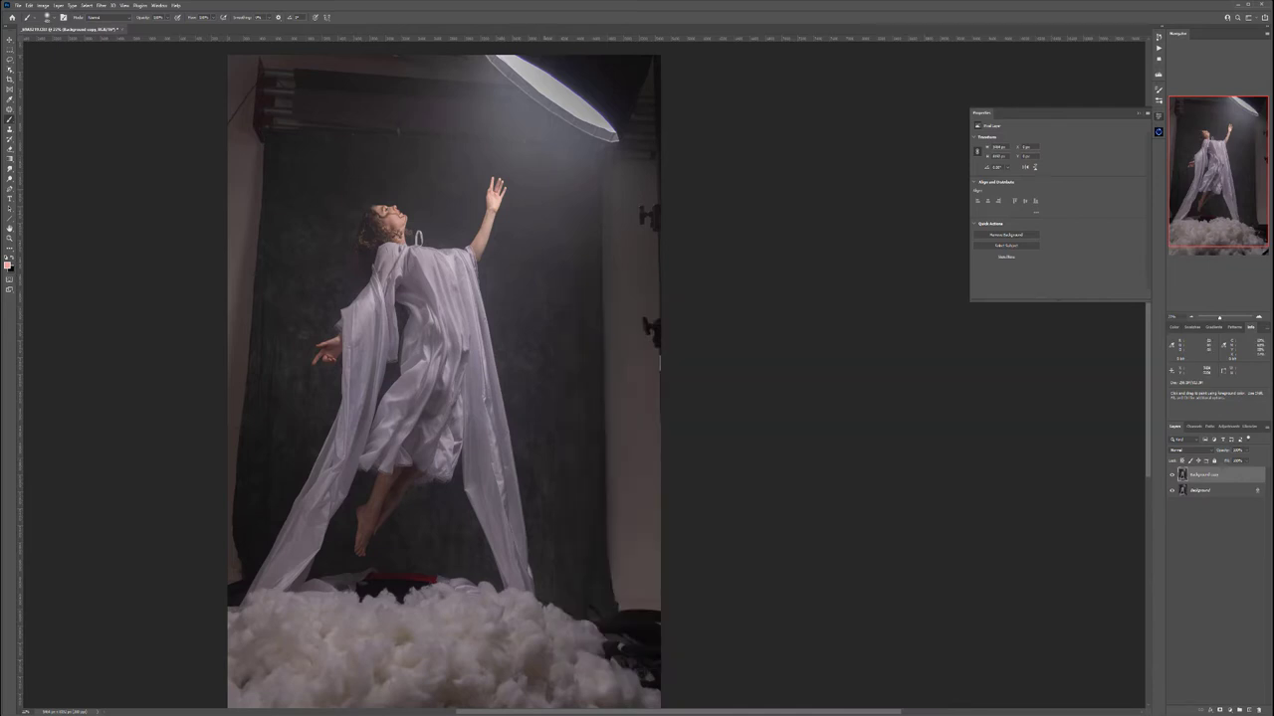
key("d")
mouse_move(648, 551)
left_mouse_down()
mouse_move(652, 633)
mouse_move(637, 597)
mouse_move(622, 636)
mouse_move(639, 529)
mouse_move(625, 542)
mouse_move(659, 473)
mouse_move(621, 550)
mouse_move(631, 450)
mouse_move(619, 410)
mouse_move(642, 314)
left_mouse_up()
key("0")
mouse_move(649, 398)
left_mouse_down()
mouse_move(649, 230)
mouse_move(621, 343)
mouse_move(611, 207)
mouse_move(635, 164)
mouse_move(653, 211)
mouse_move(652, 91)
left_mouse_up()
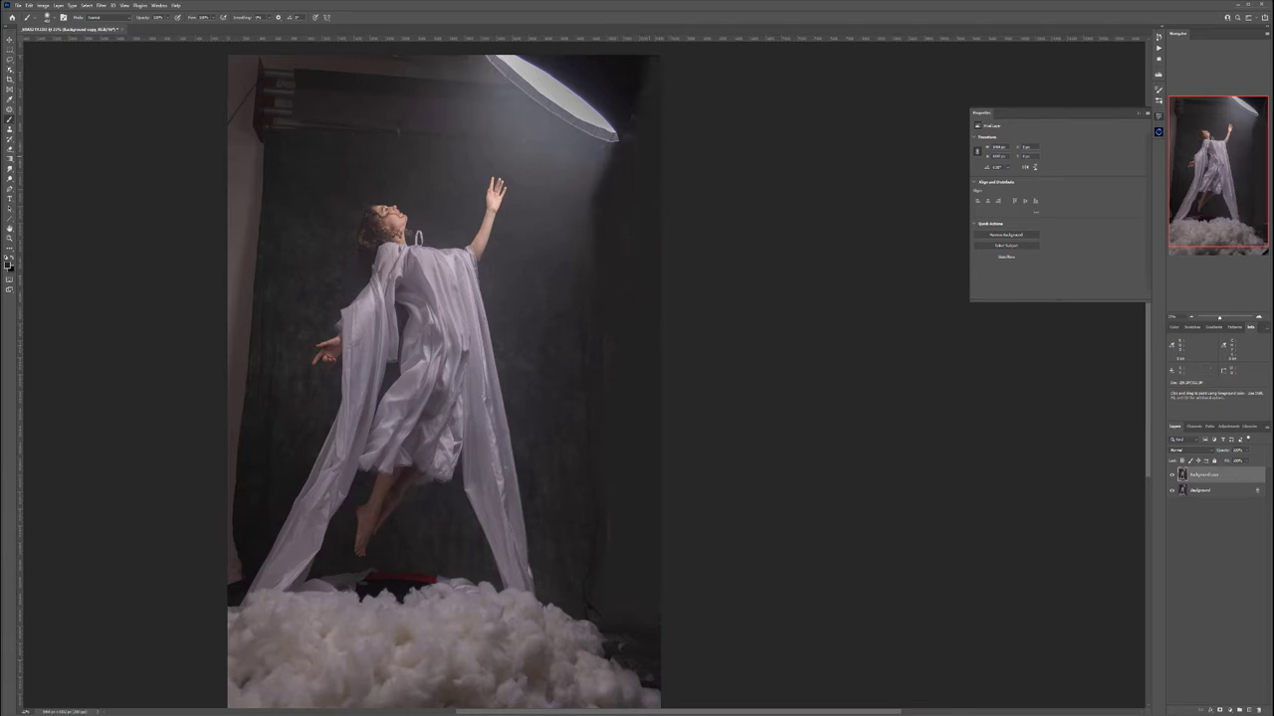
Paint out the overhead lamp with a sampled hazy grey and blend the grey down along the right edge
left_click_drag(637, 156, 677, 257)
left_click(583, 243, "alt")
mouse_move(593, 175)
left_mouse_down()
mouse_move(661, 204)
mouse_move(662, 241)
mouse_move(557, 171)
mouse_move(542, 175)
mouse_move(687, 184)
mouse_move(684, 243)
mouse_move(603, 221)
left_mouse_up()
left_click_drag(528, 169, 497, 187)
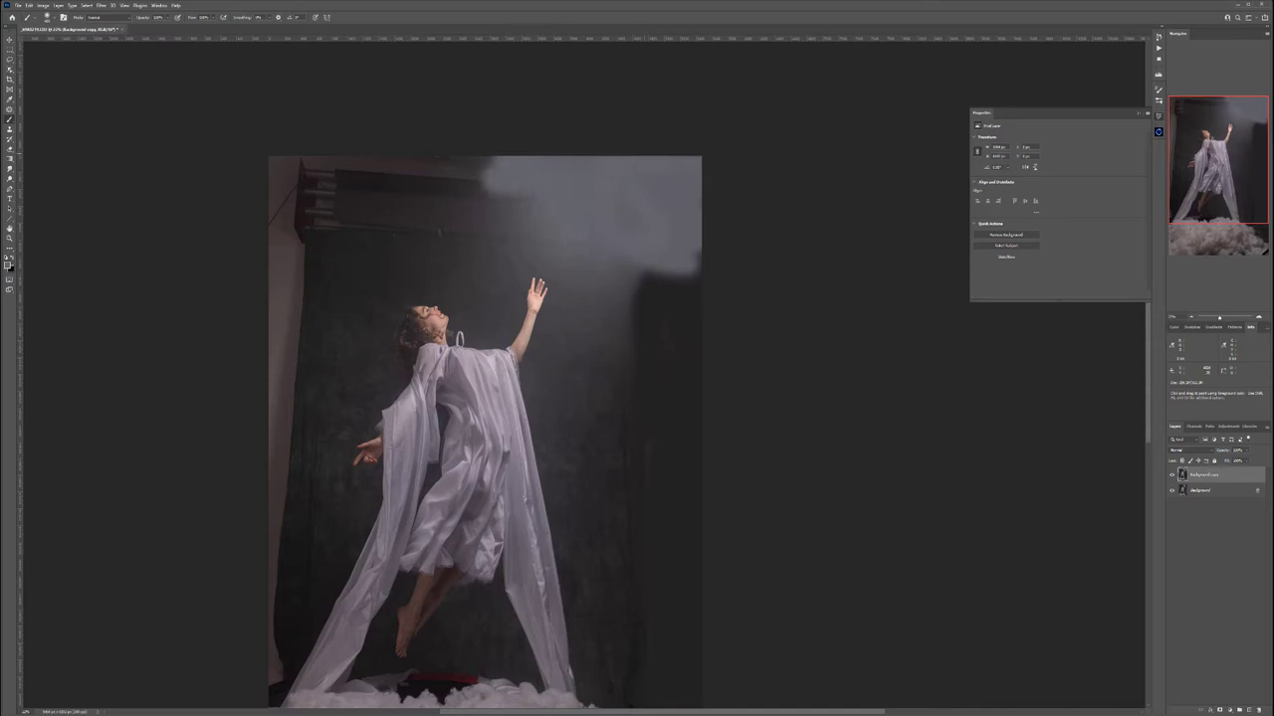
mouse_move(703, 244)
left_mouse_down()
mouse_move(713, 250)
mouse_move(657, 298)
mouse_move(653, 382)
left_mouse_up()
left_click_drag(669, 266, 697, 344)
Paint over the upper-left studio equipment and the pale wall along the left edge with sampled backdrop colours
left_click(610, 418, "alt")
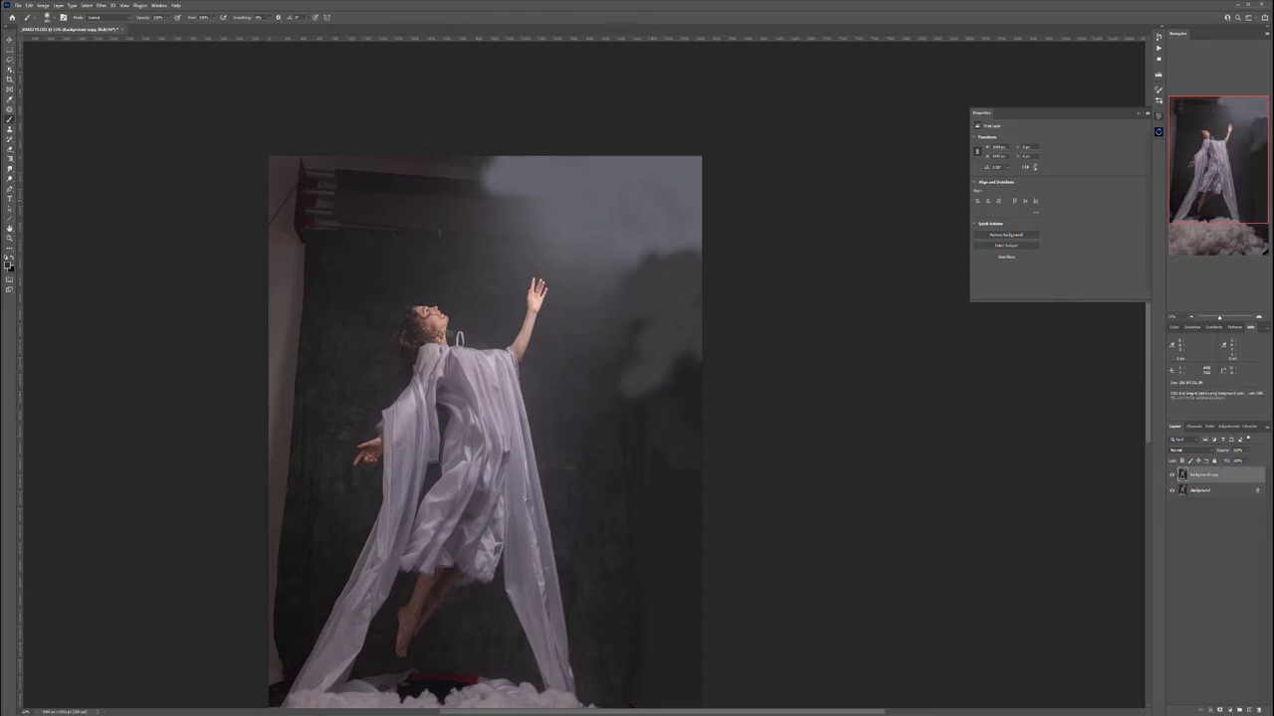
mouse_move(497, 205)
left_mouse_down()
mouse_move(286, 165)
mouse_move(283, 177)
mouse_move(285, 225)
mouse_move(464, 227)
left_mouse_up()
mouse_move(458, 163)
left_mouse_down()
mouse_move(493, 181)
mouse_move(480, 191)
mouse_move(448, 167)
mouse_move(459, 223)
mouse_move(464, 213)
left_mouse_up()
left_click(320, 297, "alt")
mouse_move(291, 245)
left_mouse_down()
mouse_move(276, 259)
mouse_move(279, 690)
left_mouse_up()
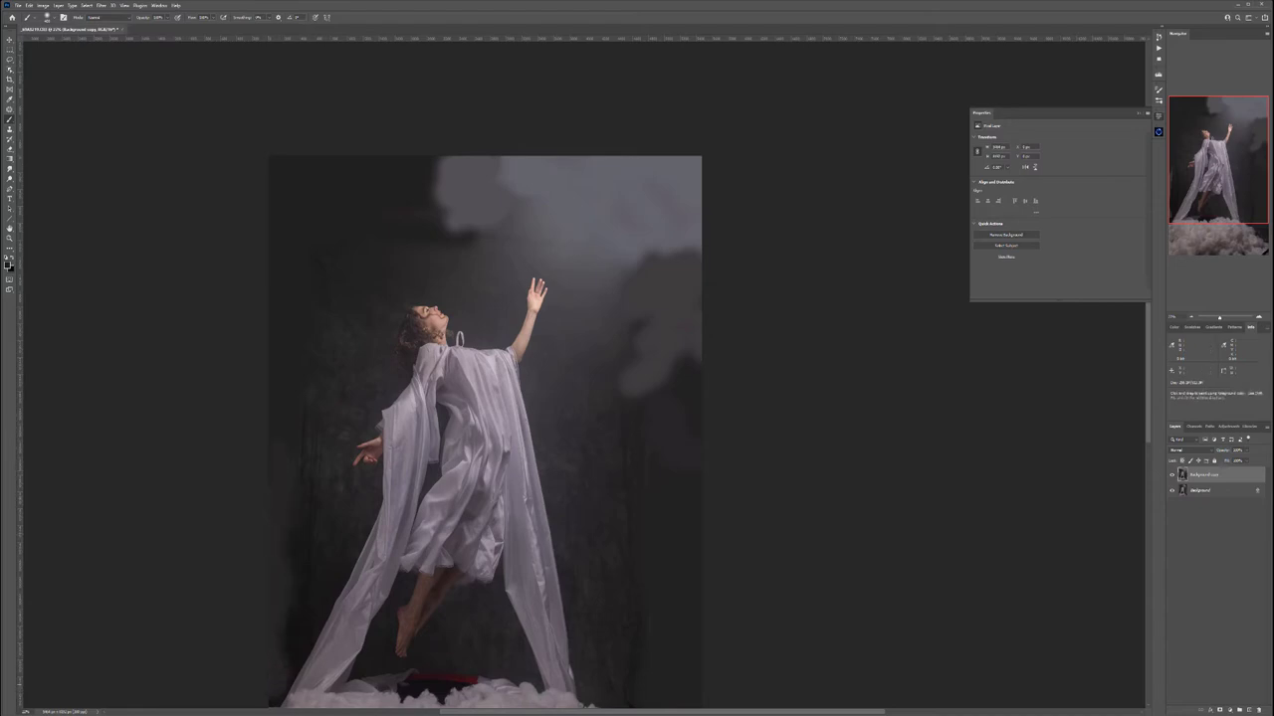
Paint out the red-edged platform beneath the model's feet with the sampled dark backdrop colour
scroll(430, 699, "up", 9)
scroll(430, 699, "up", 2)
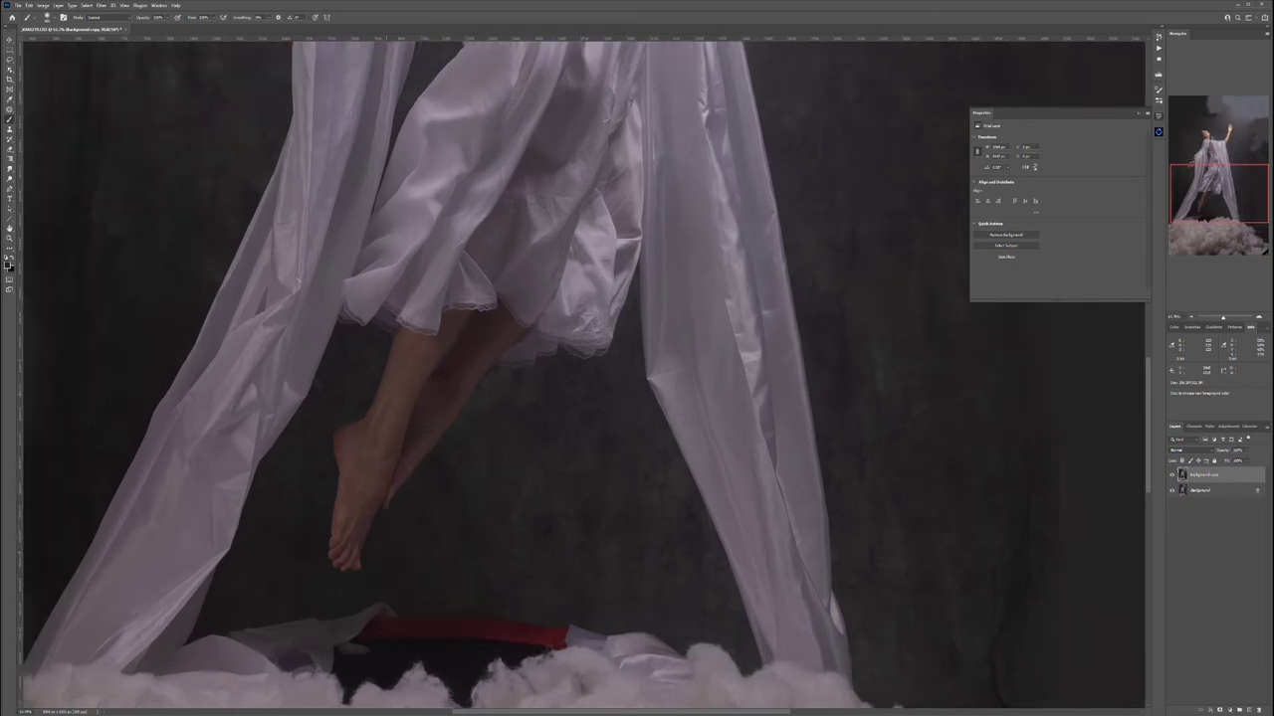
left_click_drag(578, 636, 637, 358)
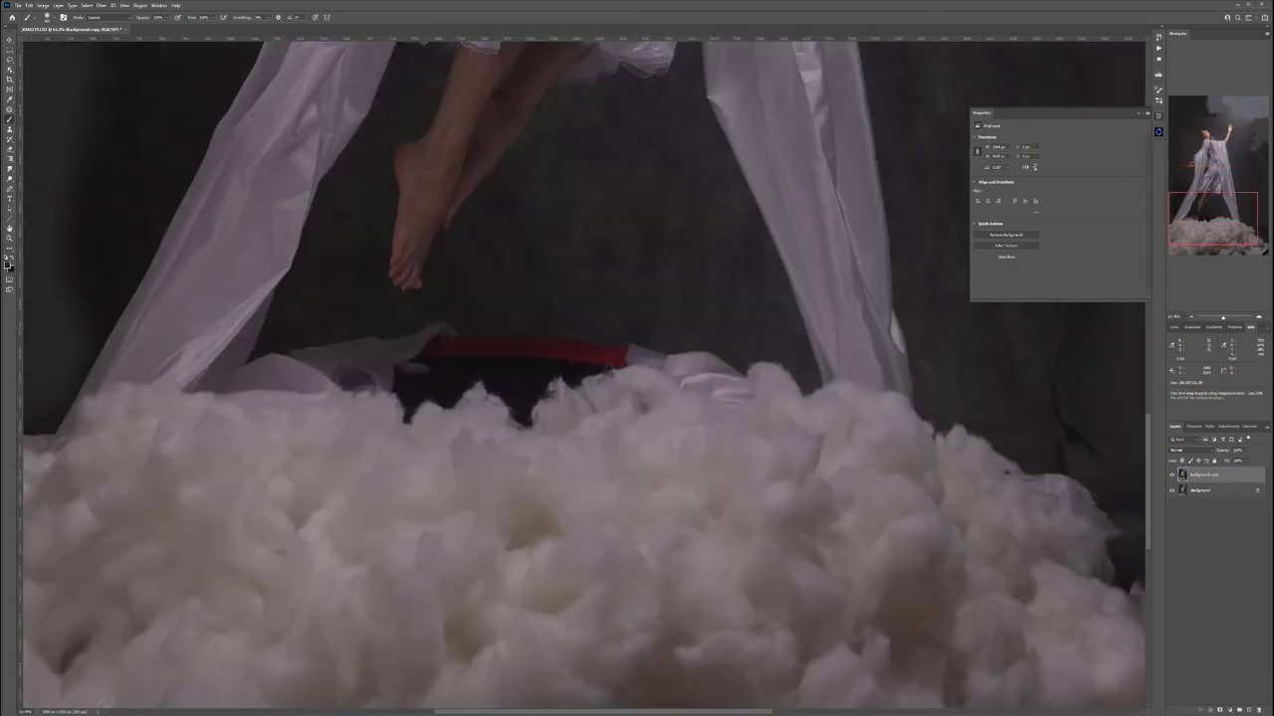
left_click(487, 314, "alt")
mouse_move(454, 347)
left_mouse_down()
mouse_move(589, 345)
mouse_move(441, 352)
mouse_move(461, 378)
mouse_move(568, 365)
left_mouse_up()
left_click(616, 353)
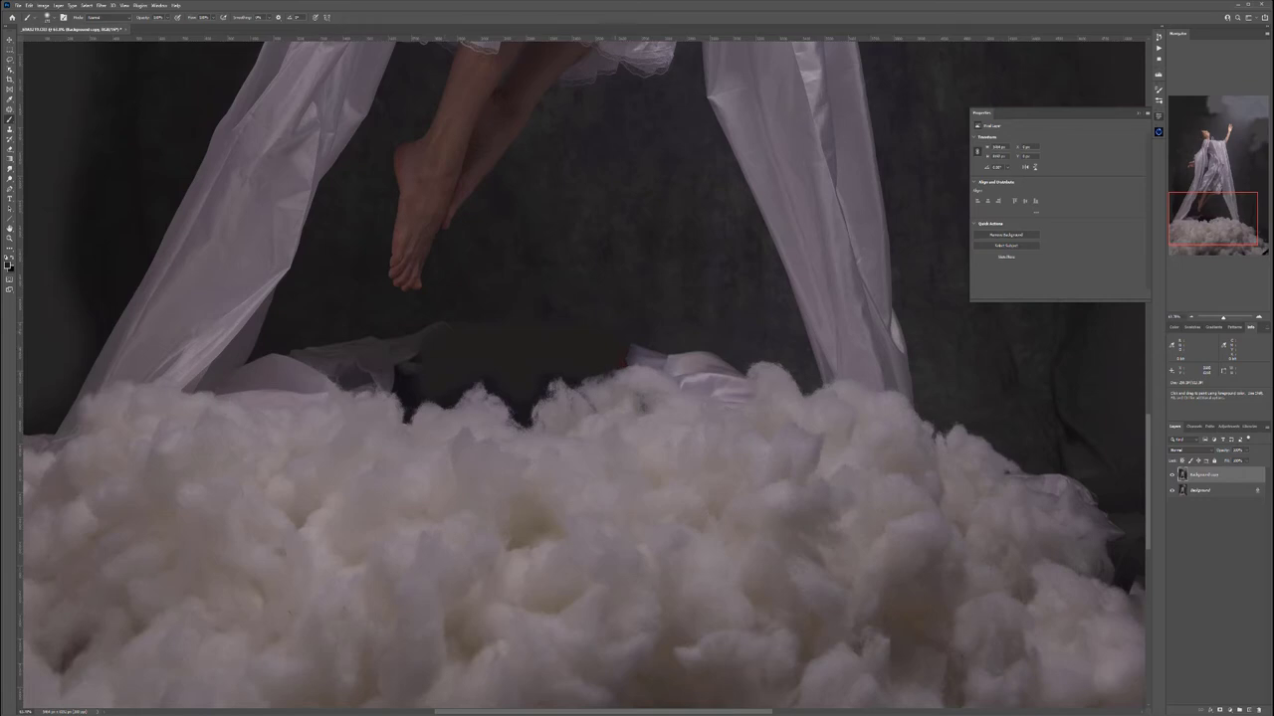
Use the Patch tool to cover the flat painted backdrop right of the model with textured backdrop from beside her dress
scroll(613, 345, "down", 8)
mouse_move(613, 346)
left_mouse_down()
mouse_move(553, 436)
mouse_move(495, 474)
left_mouse_up()
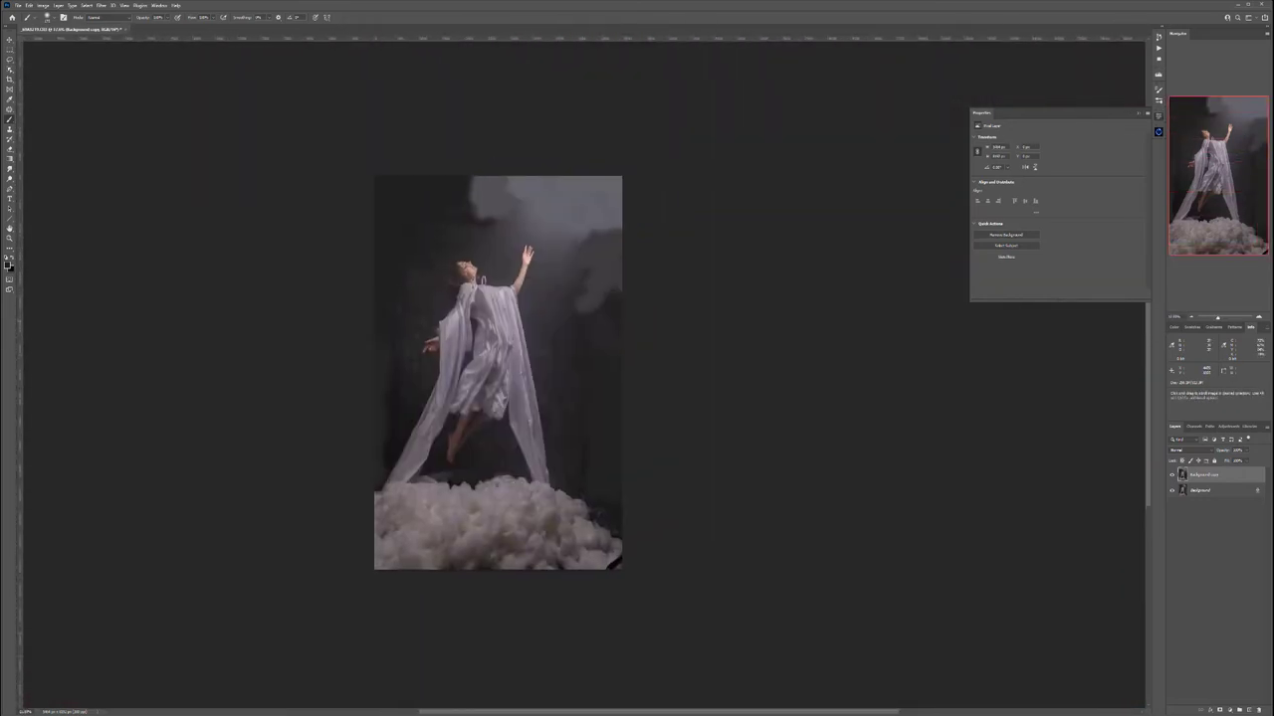
key("j")
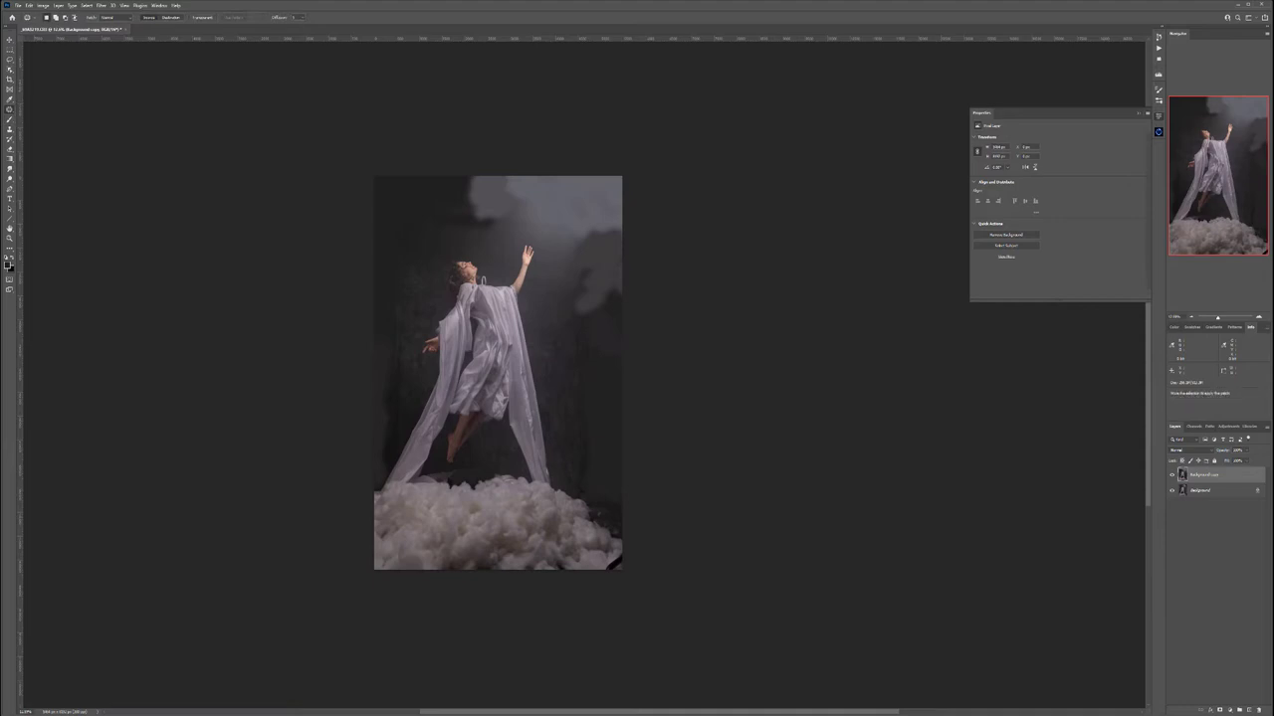
right_click(10, 109)
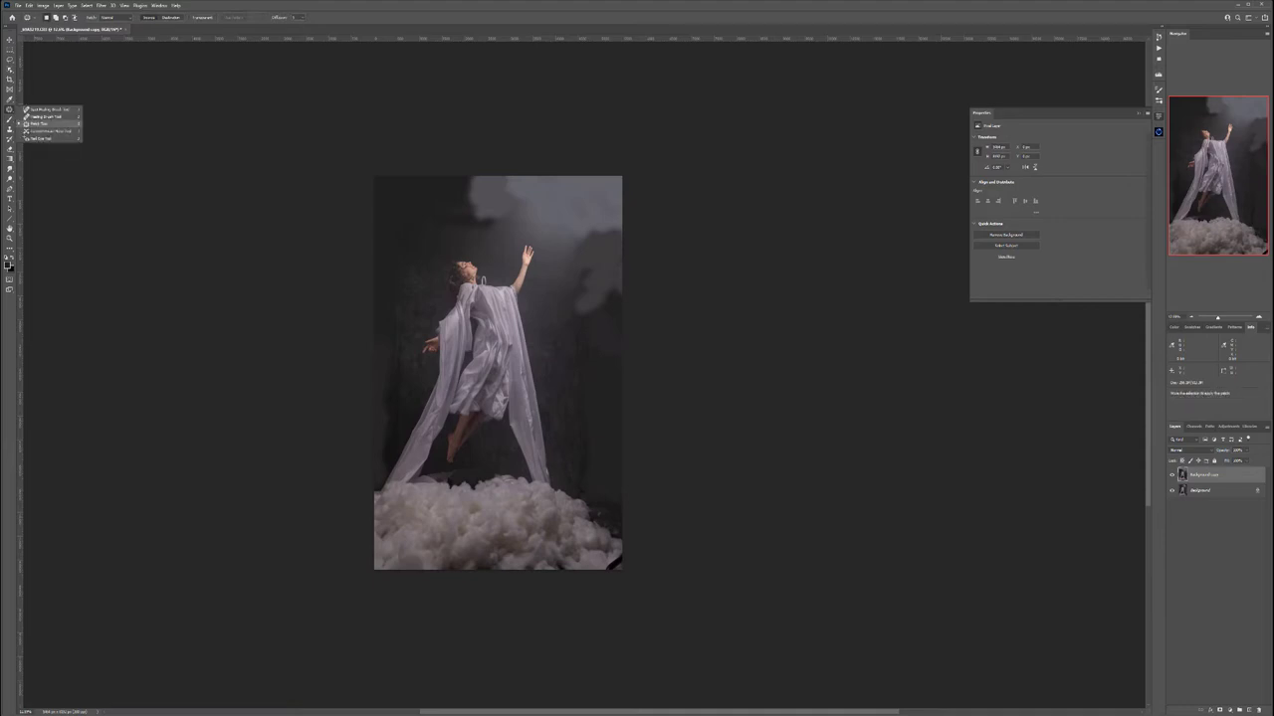
left_click(43, 123)
scroll(619, 369, "up", 10)
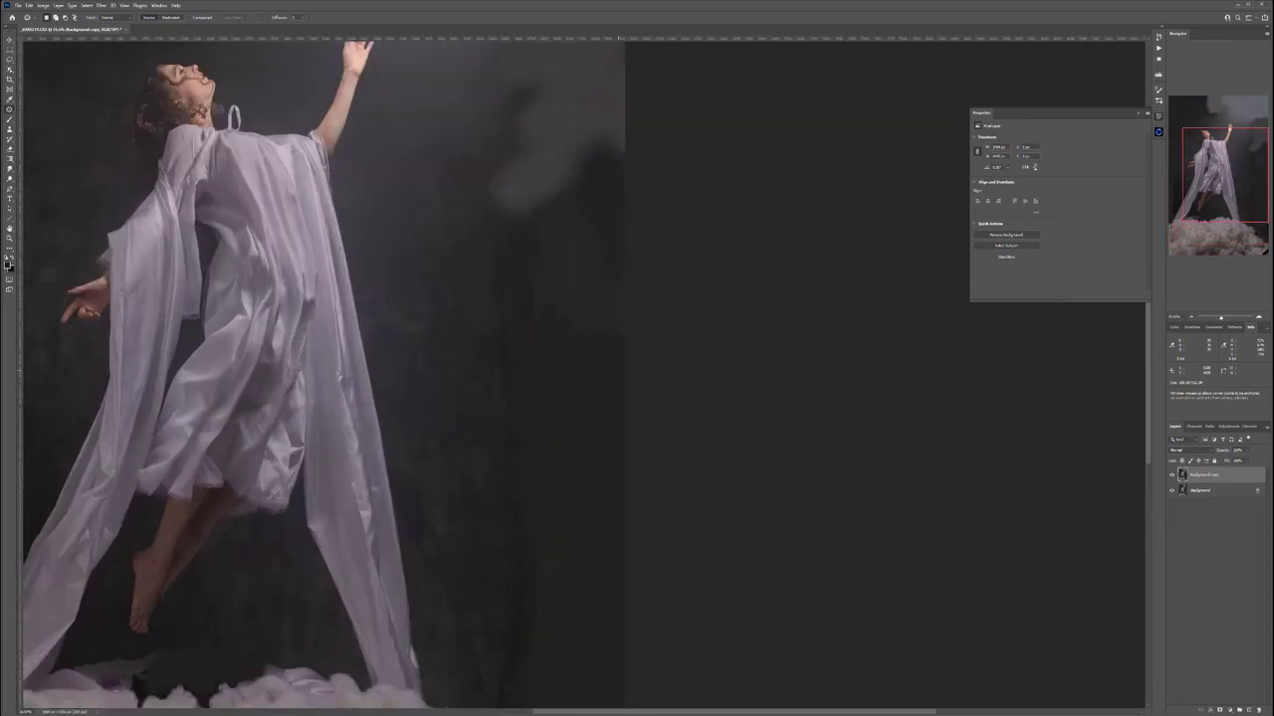
mouse_move(591, 273)
left_mouse_down()
mouse_move(588, 362)
mouse_move(631, 316)
mouse_move(409, 238)
left_mouse_up()
key("ctrl+d")
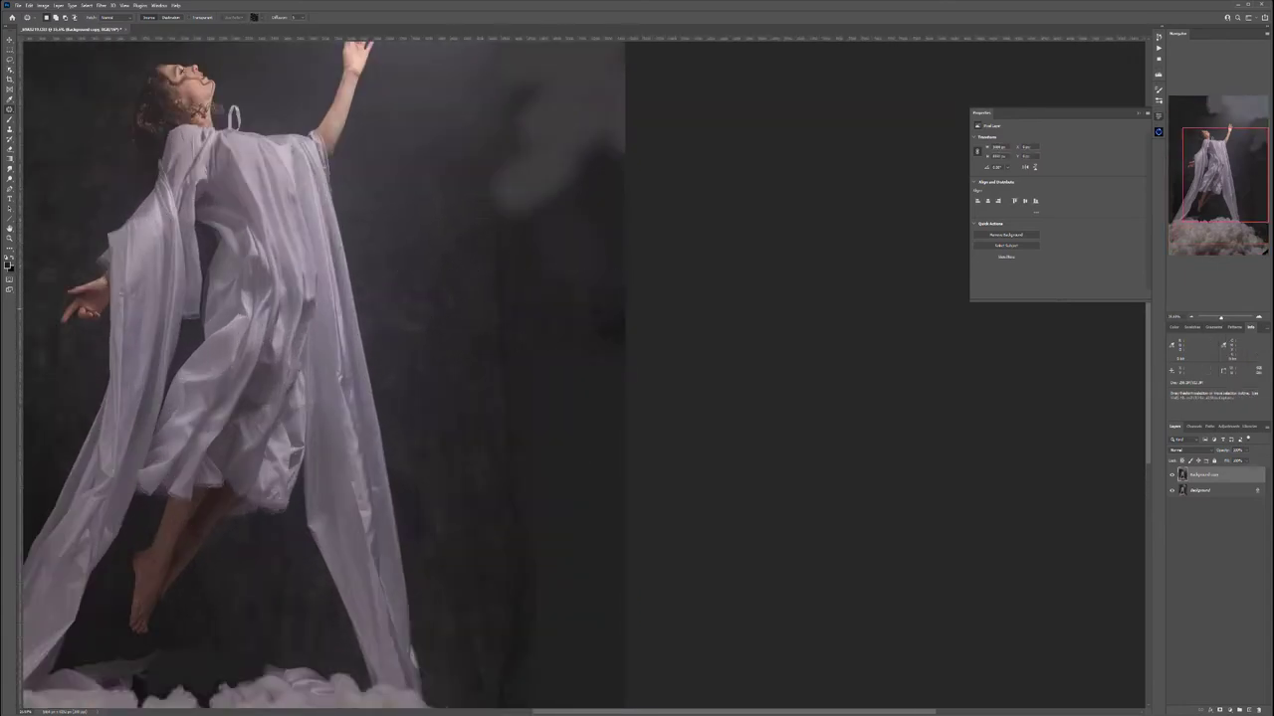
Patch two further flat painted sections down the right edge with textured backdrop from nearer the dress
mouse_move(625, 352)
left_mouse_down()
mouse_move(497, 358)
mouse_move(624, 418)
left_mouse_up()
mouse_move(560, 384)
left_mouse_down()
mouse_move(476, 347)
mouse_move(409, 261)
left_mouse_up()
key("ctrl+d")
mouse_move(625, 408)
left_mouse_down()
mouse_move(500, 390)
mouse_move(581, 523)
mouse_move(625, 510)
left_mouse_up()
left_click_drag(562, 457, 440, 319)
key("ctrl+d")
Patch the painted backdrop right of the hanging fabric's lower half with neighbouring backdrop texture
scroll(324, 373, "down", 5)
mouse_move(623, 238)
left_mouse_down()
mouse_move(532, 333)
mouse_move(625, 246)
left_mouse_up()
left_click_drag(569, 299, 484, 156)
key("ctrl+d")
left_click_drag(622, 350, 511, 356)
left_click_drag(619, 333, 619, 426)
left_click_drag(567, 376, 531, 327)
key("ctrl+d")
Patch the remaining flat backdrop at the right edge just above the cotton clouds
mouse_move(619, 418)
left_mouse_down()
mouse_move(498, 440)
mouse_move(621, 423)
left_mouse_up()
key("ctrl+d")
mouse_move(622, 480)
left_mouse_down()
mouse_move(522, 481)
mouse_move(621, 483)
mouse_move(557, 371)
left_mouse_up()
key("ctrl+d")
left_click(622, 431)
key("Return")
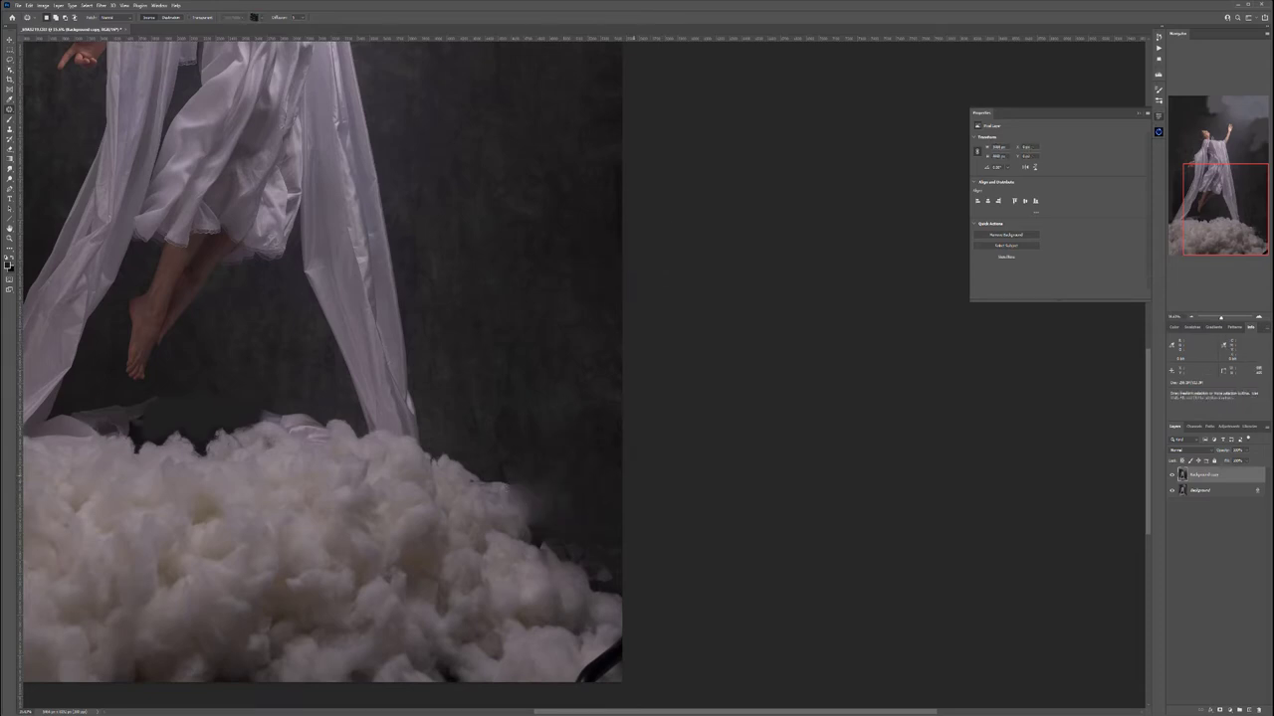
Patch the dark clutter behind the right slope of the cotton clouds with clean backdrop from above
left_click_drag(619, 506, 530, 534)
left_click_drag(593, 574, 621, 569)
left_click_drag(582, 540, 575, 448)
key("ctrl+d")
Patch out the leftover dark equipment at the right edge beside the cotton clouds
left_click_drag(621, 538, 589, 560)
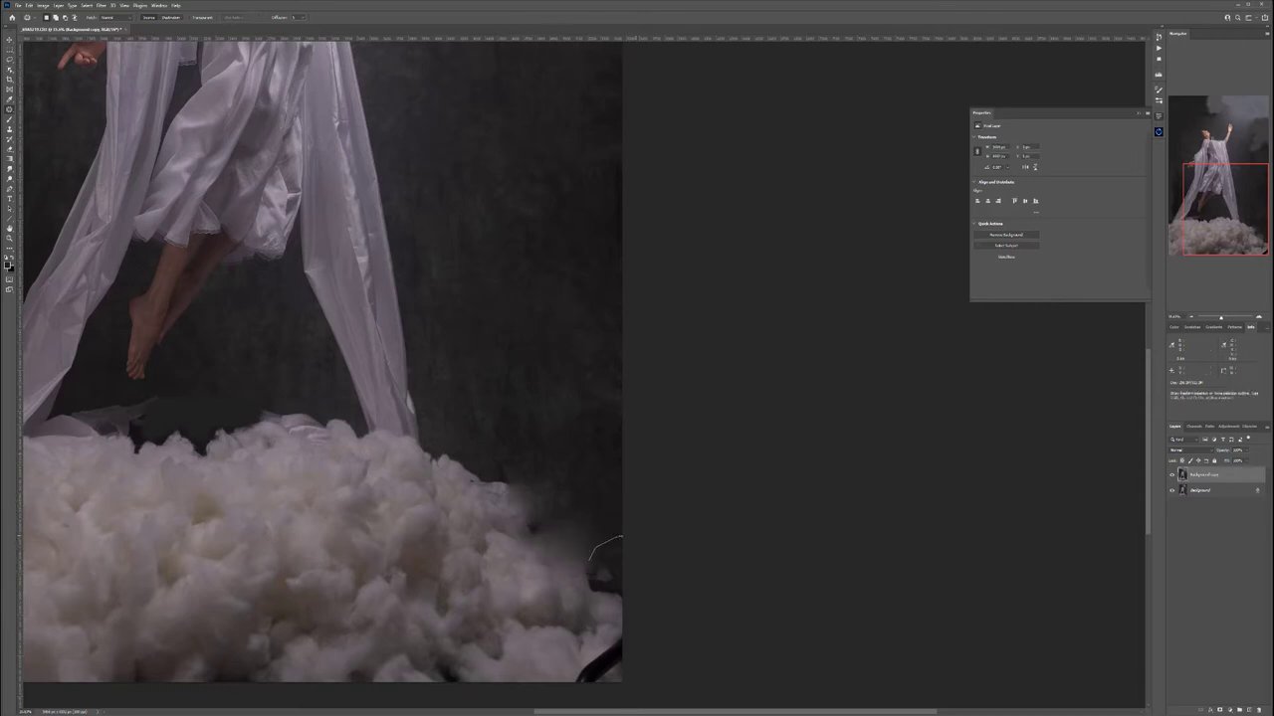
left_click_drag(605, 604, 622, 597)
mouse_move(604, 578)
left_mouse_down()
mouse_move(596, 458)
mouse_move(606, 469)
mouse_move(612, 374)
mouse_move(627, 401)
mouse_move(635, 386)
left_mouse_up()
key("ctrl+d")
left_click_drag(620, 390, 610, 307)
key("ctrl+d")
mouse_move(640, 436)
left_mouse_down()
mouse_move(551, 480)
mouse_move(642, 490)
mouse_move(546, 446)
left_mouse_up()
key("ctrl+d")
Patch the loose grey fabric behind the clouds, below and left of the model's feet, with dark backdrop
left_click_drag(337, 332, 791, 567)
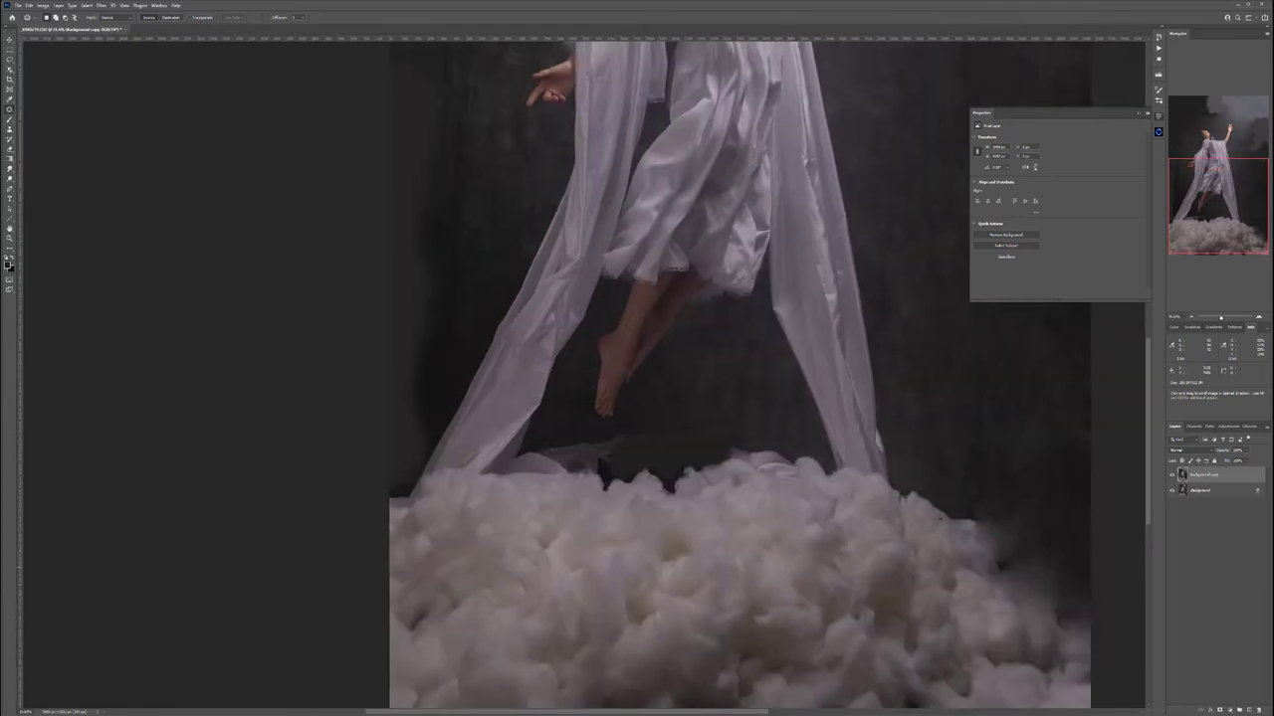
scroll(697, 469, "up", 6)
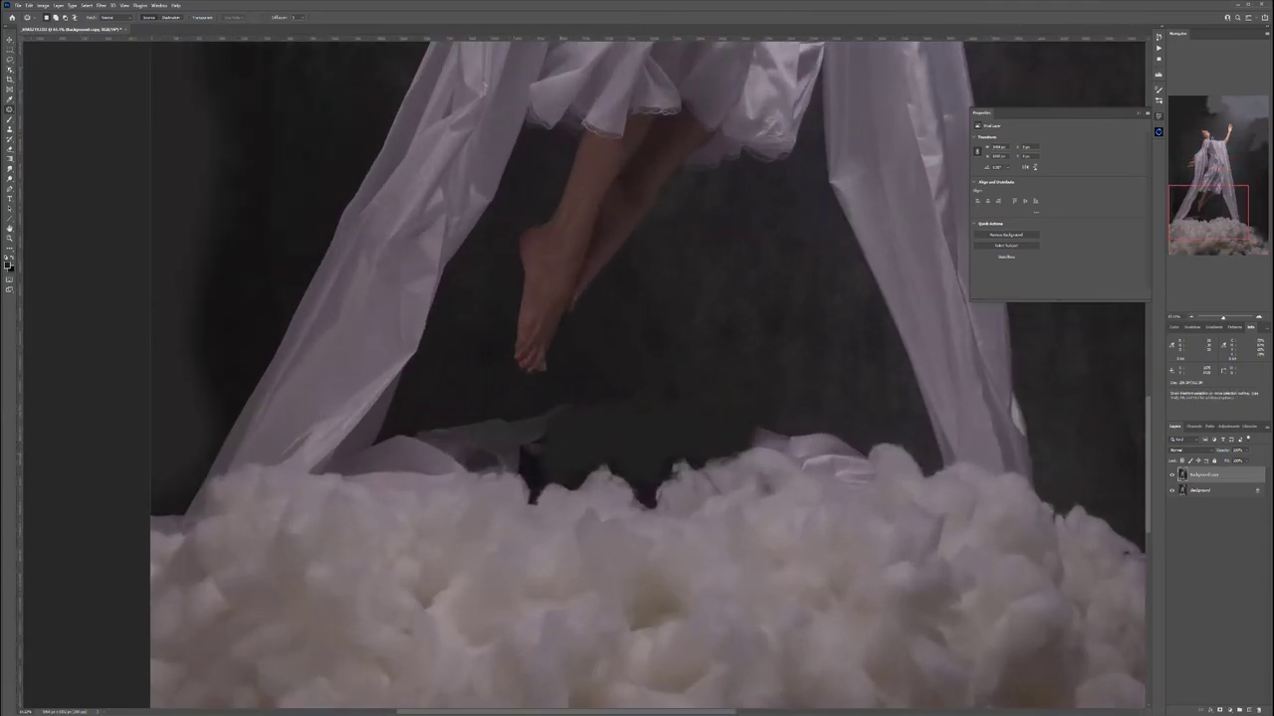
left_click_drag(476, 405, 440, 420)
left_click_drag(565, 480, 488, 398)
mouse_move(503, 446)
left_mouse_down()
mouse_move(594, 387)
mouse_move(711, 286)
left_mouse_up()
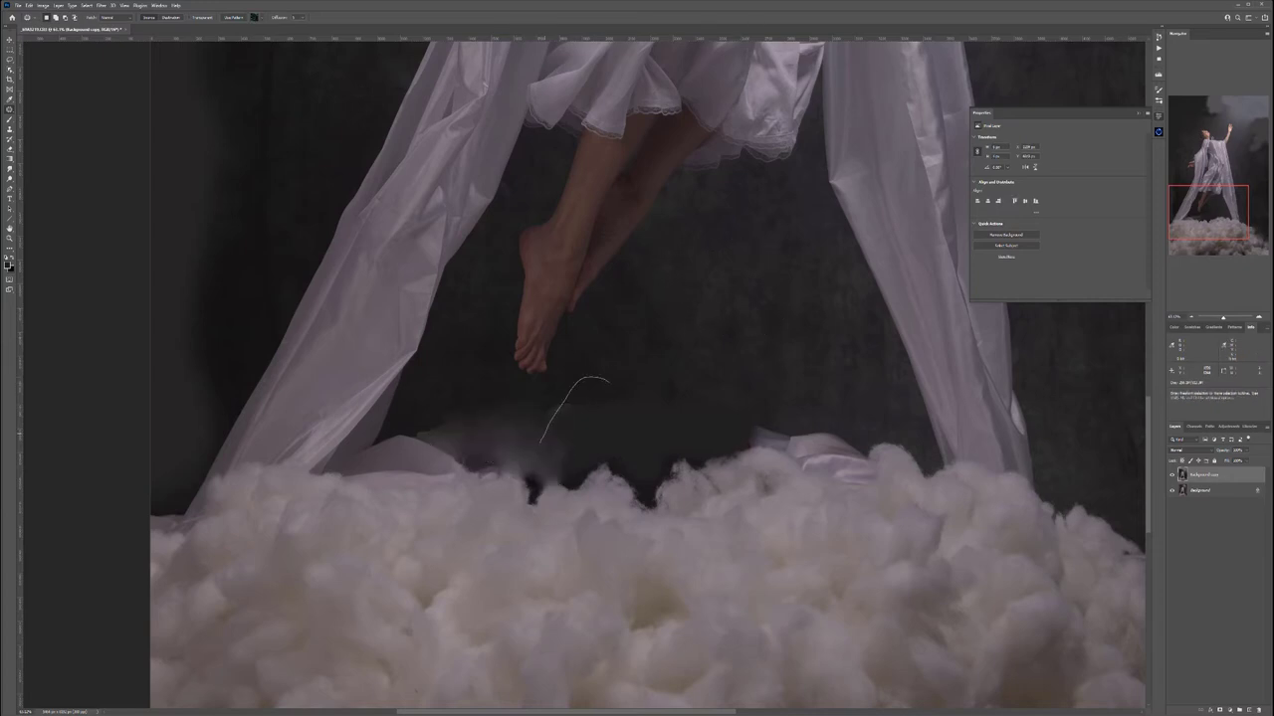
Patch the flat grey backdrop below the model's feet, just above the clouds, with textured backdrop from higher up
mouse_move(585, 478)
left_mouse_down()
mouse_move(628, 476)
mouse_move(610, 383)
left_mouse_up()
left_click_drag(597, 438, 718, 267)
left_click(696, 370)
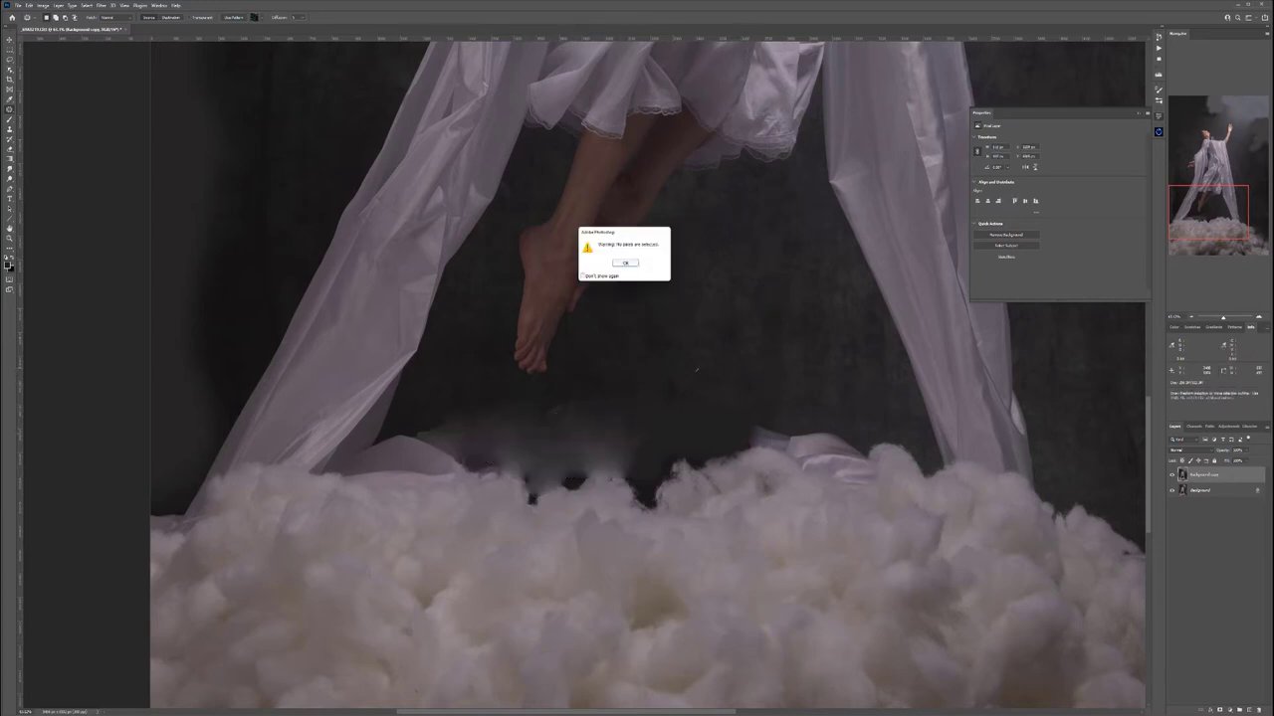
key("Return")
left_click_drag(699, 367, 657, 398)
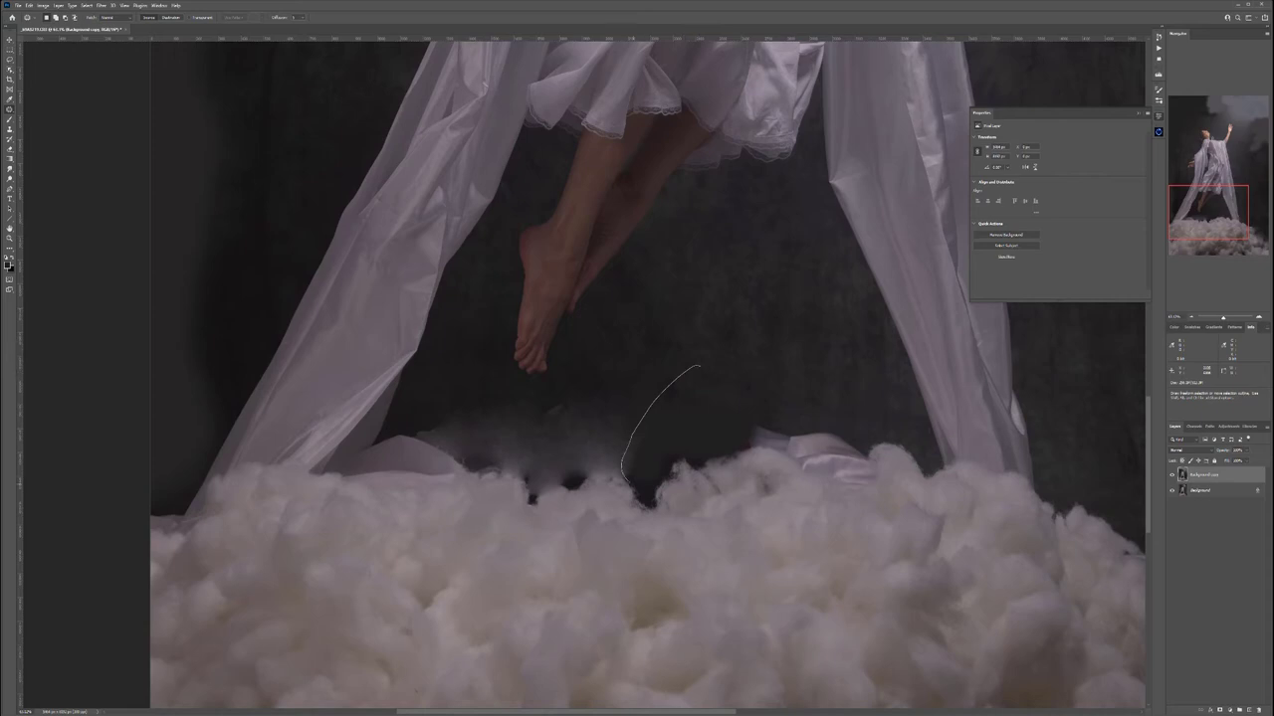
left_click_drag(749, 437, 707, 368)
left_click_drag(697, 417, 762, 294)
key("ctrl+d")
Patch out the bunched fabric behind the clouds beside the right drape, using textured backdrop from above
left_click_drag(857, 390, 608, 353)
left_click_drag(487, 368, 542, 353)
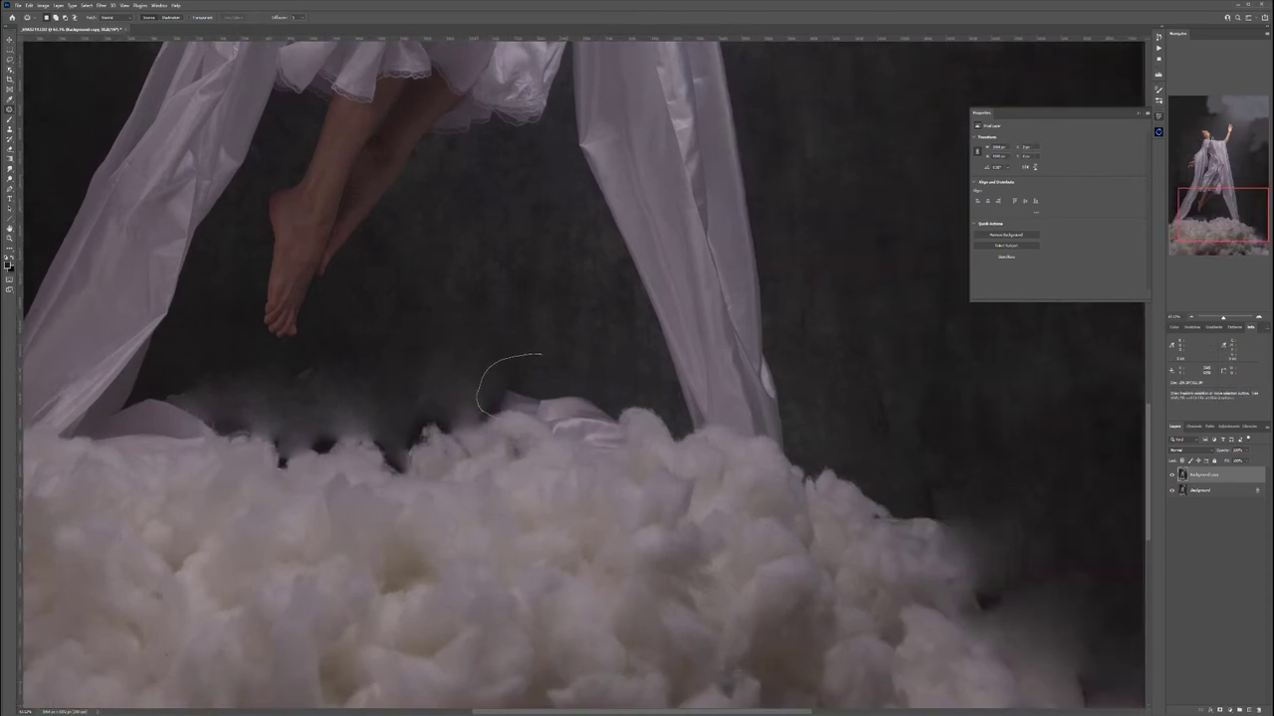
left_click_drag(574, 383, 526, 248)
key("ctrl+d")
mouse_move(422, 414)
left_mouse_down()
mouse_move(473, 393)
mouse_move(687, 464)
left_mouse_up()
key("ctrl+d")
Patch the flat dark backdrop at the left edge, beside the foot of the left drape, with textured backdrop
scroll(487, 410, "down", 3)
scroll(490, 414, "down", 2)
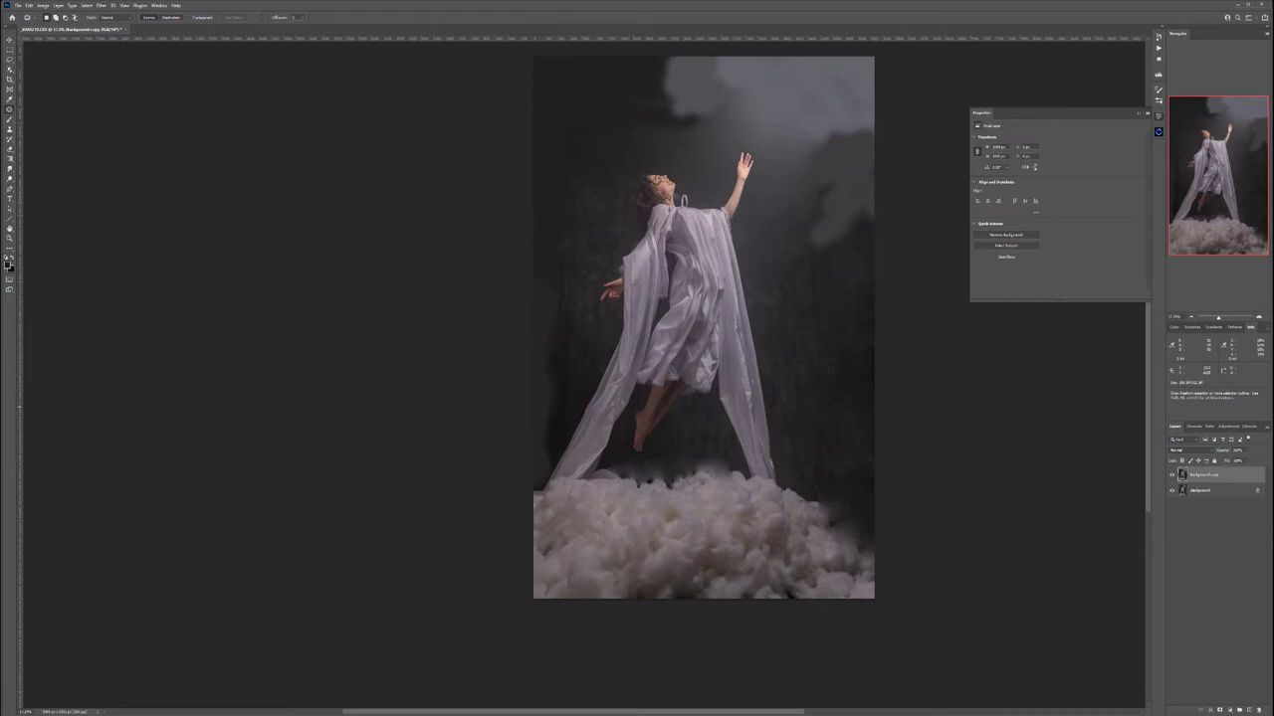
left_click_drag(567, 464, 470, 452)
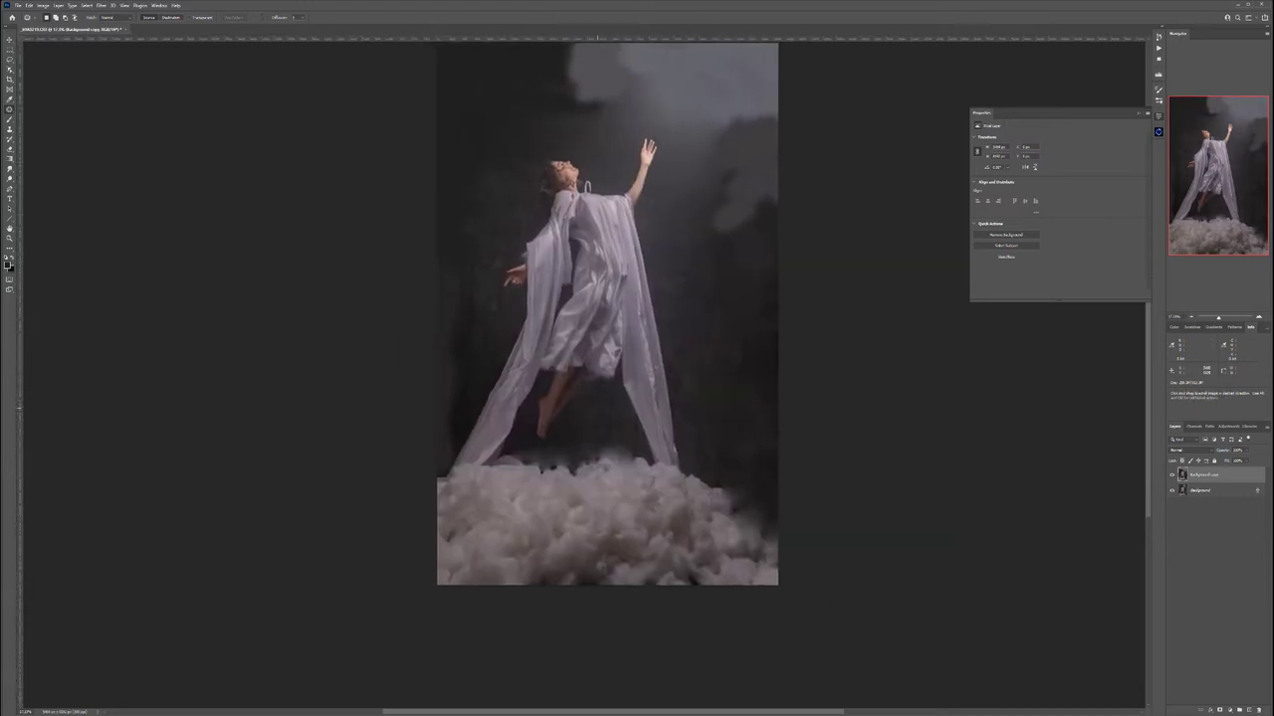
scroll(470, 452, "up", 4)
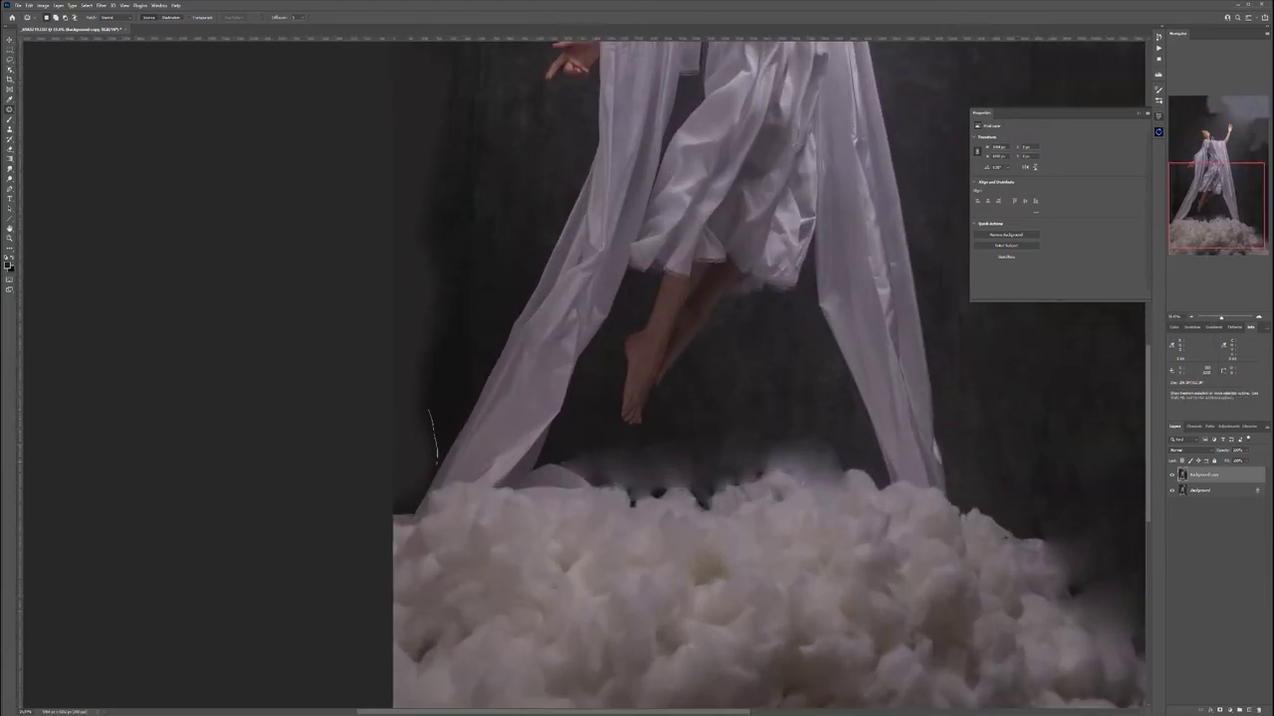
left_click_drag(391, 523, 386, 400)
mouse_move(412, 472)
left_mouse_down()
mouse_move(412, 438)
mouse_move(525, 146)
mouse_move(516, 179)
left_mouse_up()
mouse_move(438, 404)
left_mouse_down()
mouse_move(406, 396)
mouse_move(429, 215)
mouse_move(438, 404)
mouse_move(500, 667)
left_mouse_up()
key("ctrl+d")
Patch the smooth dark areas left of the left drape with textured backdrop
mouse_move(509, 469)
left_mouse_down()
mouse_move(453, 349)
mouse_move(519, 319)
left_mouse_up()
mouse_move(476, 428)
left_mouse_down()
mouse_move(564, 268)
mouse_move(574, 484)
mouse_move(573, 325)
left_mouse_up()
key("ctrl+d")
mouse_move(553, 428)
left_mouse_down()
mouse_move(511, 473)
mouse_move(528, 517)
mouse_move(553, 438)
left_mouse_up()
mouse_move(554, 316)
left_mouse_down()
mouse_move(552, 427)
mouse_move(461, 438)
mouse_move(492, 287)
mouse_move(529, 413)
left_mouse_up()
mouse_move(491, 344)
left_mouse_down()
mouse_move(567, 294)
mouse_move(565, 401)
left_mouse_up()
key("ctrl+d")
Continue patching textured backdrop over the flat dark patches higher up beside the left drape
mouse_move(563, 408)
left_mouse_down()
mouse_move(509, 444)
mouse_move(540, 302)
mouse_move(562, 406)
left_mouse_up()
left_click_drag(528, 383, 614, 316)
key("ctrl+d")
mouse_move(576, 274)
left_mouse_down()
mouse_move(545, 385)
mouse_move(439, 437)
mouse_move(538, 364)
mouse_move(554, 463)
left_mouse_up()
key("ctrl+d")
Patch two sections of the flat strip along the photo's upper left edge with textured backdrop
left_click_drag(434, 303, 434, 207)
left_click_drag(517, 258, 539, 426)
key("ctrl+d")
mouse_move(433, 211)
left_mouse_down()
mouse_move(587, 170)
mouse_move(432, 156)
left_mouse_up()
left_click_drag(497, 183, 518, 356)
key("ctrl+d")
Patch the uneven dark backdrop above and left of the model's head, up to the photo's top edge
mouse_move(617, 323)
left_mouse_down()
mouse_move(422, 346)
mouse_move(372, 188)
left_mouse_up()
mouse_move(458, 234)
left_mouse_down()
mouse_move(411, 441)
mouse_move(418, 411)
left_mouse_up()
key("ctrl+d")
mouse_move(477, 282)
left_mouse_down()
mouse_move(679, 325)
mouse_move(540, 252)
left_mouse_up()
left_click_drag(577, 298, 436, 383)
key("ctrl+d")
mouse_move(458, 187)
left_mouse_down()
mouse_move(567, 263)
mouse_move(629, 189)
left_mouse_up()
left_click_drag(557, 224, 527, 323)
key("ctrl+d")
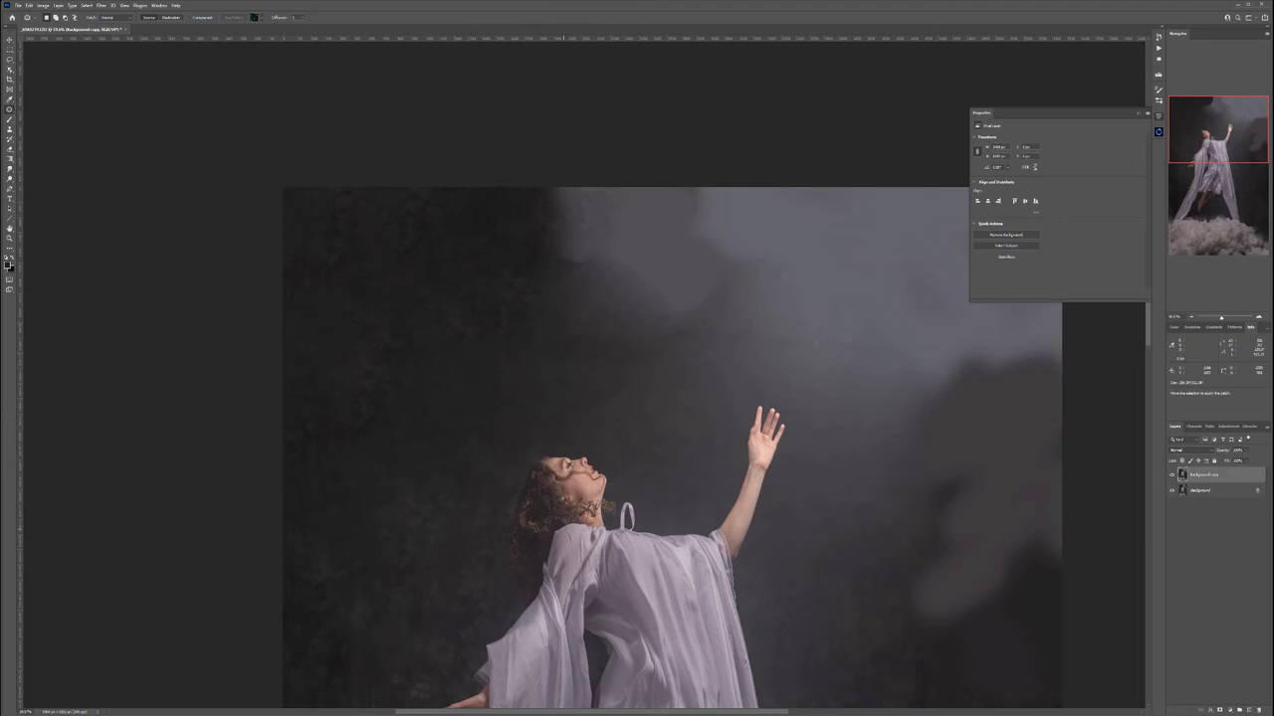
Patch the left border of the flat grey blob above the model's head with textured dark backdrop
left_click_drag(672, 376, 447, 417)
mouse_move(350, 228)
left_mouse_down()
mouse_move(289, 228)
mouse_move(375, 310)
mouse_move(398, 225)
left_mouse_up()
left_click_drag(353, 274, 242, 349)
key("ctrl+d")
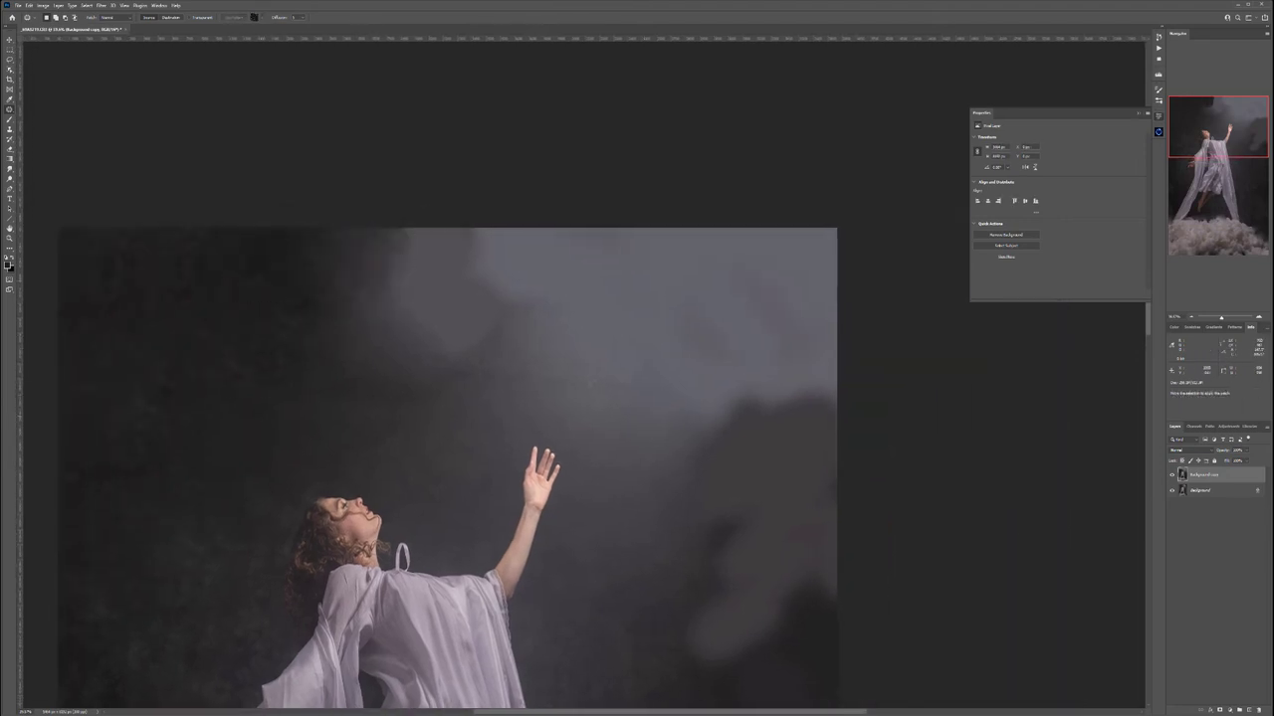
left_click_drag(458, 432, 413, 294)
mouse_move(278, 177)
left_mouse_down()
mouse_move(469, 206)
mouse_move(289, 125)
left_mouse_up()
left_click_drag(374, 179, 194, 233)
key("ctrl+d")
Patch the flat light-grey areas along the top edge, above the raised hand, with textured backdrop
mouse_move(525, 87)
left_mouse_down()
mouse_move(428, 88)
mouse_move(629, 118)
mouse_move(597, 88)
left_mouse_up()
mouse_move(525, 136)
left_mouse_down()
mouse_move(218, 214)
mouse_move(214, 226)
left_mouse_up()
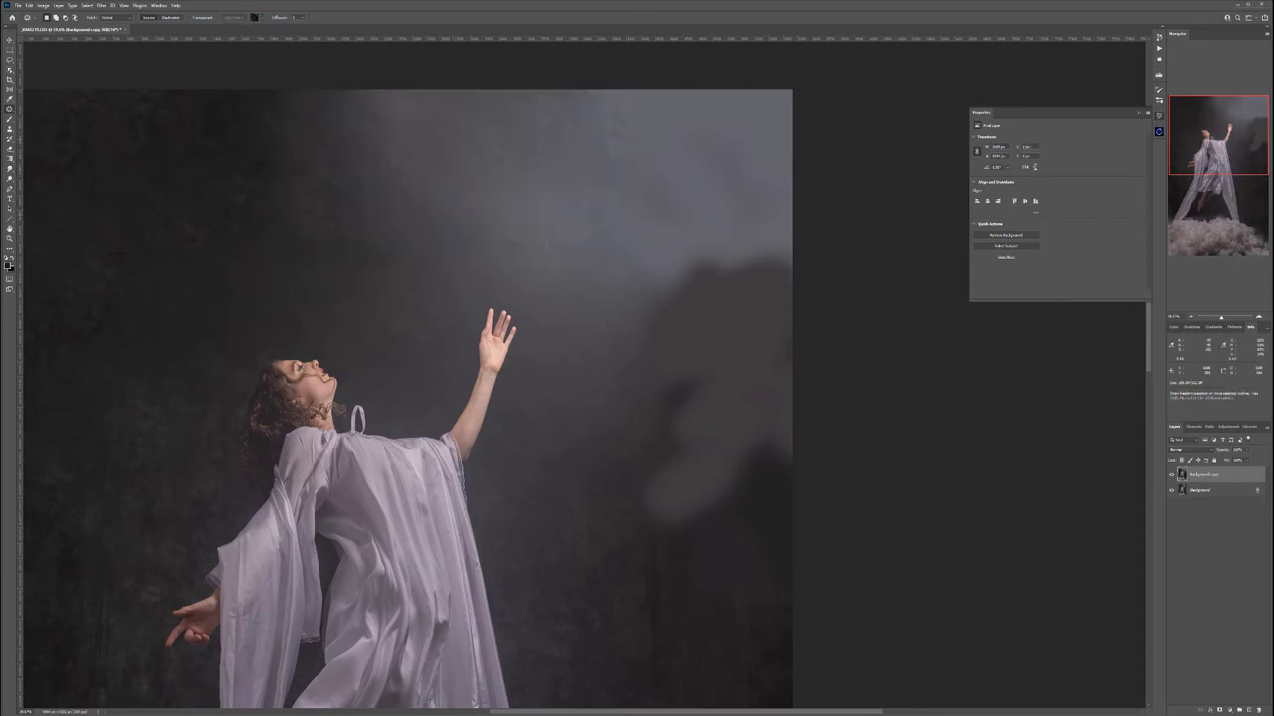
mouse_move(631, 149)
left_mouse_down()
mouse_move(482, 262)
mouse_move(635, 151)
left_mouse_up()
left_click_drag(597, 204, 251, 214)
Patch the flat dark blob right of the raised hand with textured backdrop from lower down
mouse_move(752, 279)
left_mouse_down()
mouse_move(593, 291)
mouse_move(746, 299)
left_mouse_up()
mouse_move(671, 259)
left_mouse_down()
mouse_move(611, 499)
mouse_move(627, 634)
left_mouse_up()
key("ctrl+d")
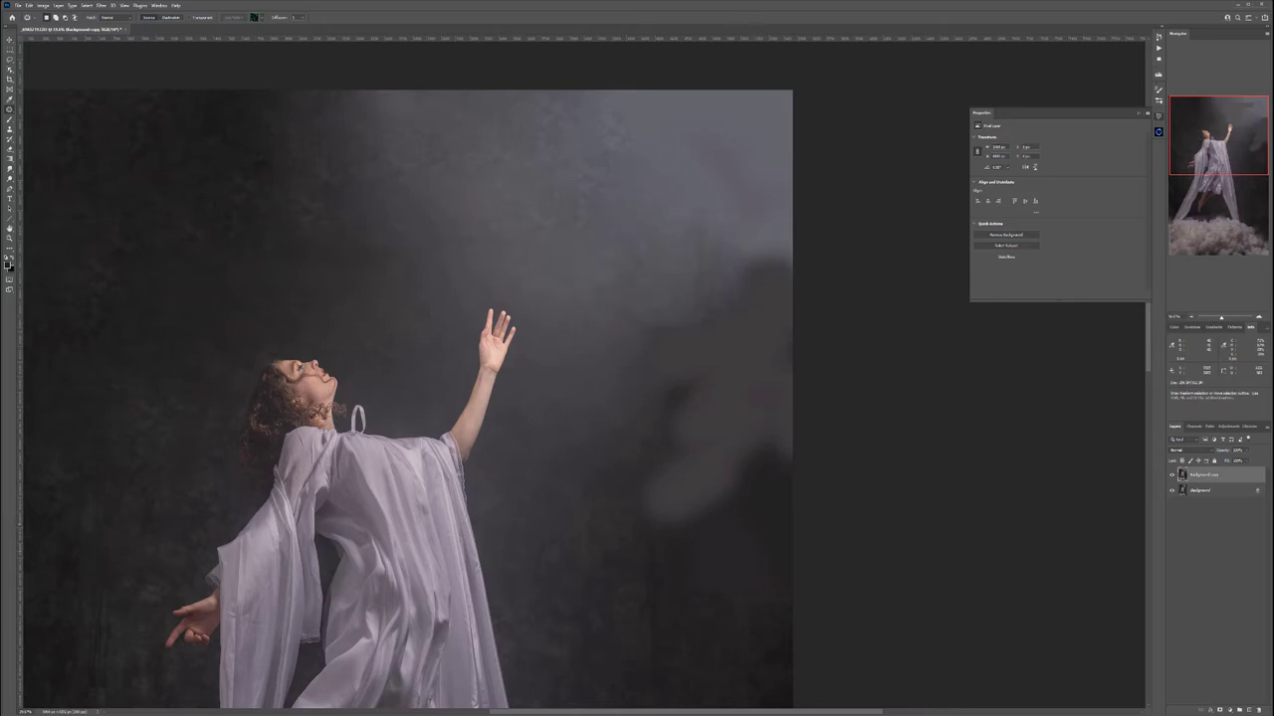
left_click_drag(619, 567, 459, 432)
mouse_move(489, 313)
left_mouse_down()
mouse_move(634, 454)
mouse_move(493, 312)
left_mouse_up()
left_click_drag(558, 383, 526, 574)
Patch the remaining smooth blotches along the right edge beside the raised arm with textured backdrop
left_click(644, 301)
left_click(625, 264)
mouse_move(642, 266)
left_mouse_down()
mouse_move(637, 328)
mouse_move(642, 309)
left_mouse_up()
left_click_drag(558, 294, 503, 460)
left_click(653, 298)
mouse_move(629, 257)
left_mouse_down()
mouse_move(619, 87)
mouse_move(631, 86)
left_mouse_up()
left_click_drag(557, 180, 513, 460)
left_click_drag(525, 326, 555, 475)
key("ctrl+d")
Patch the flat light backdrop in the photo's top-right corner and beside the raised hand with textured backdrop
mouse_move(652, 101)
left_mouse_down()
mouse_move(510, 97)
mouse_move(703, 182)
mouse_move(701, 155)
left_mouse_up()
mouse_move(587, 189)
left_mouse_down()
mouse_move(576, 468)
mouse_move(549, 536)
left_mouse_up()
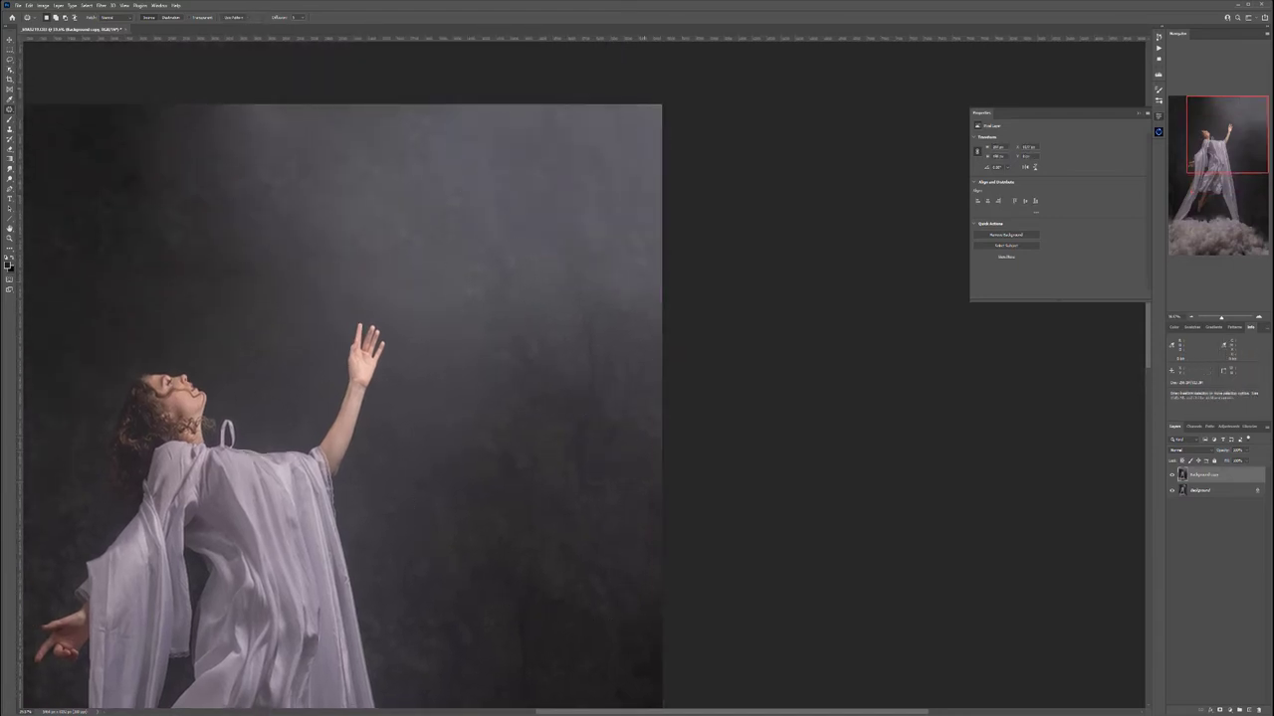
left_click_drag(461, 262, 404, 396)
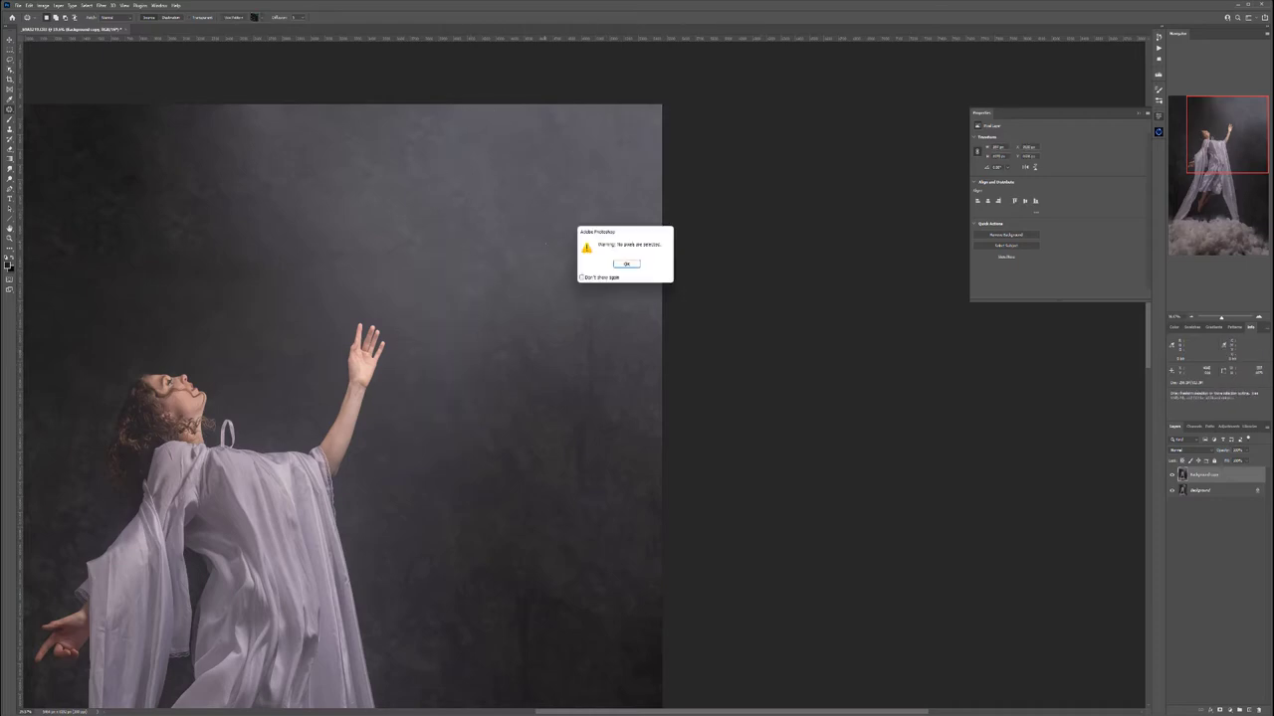
left_click(626, 264)
Extend the canvas a little beyond the photo's left edge with a content-aware crop
scroll(438, 431, "down", 5)
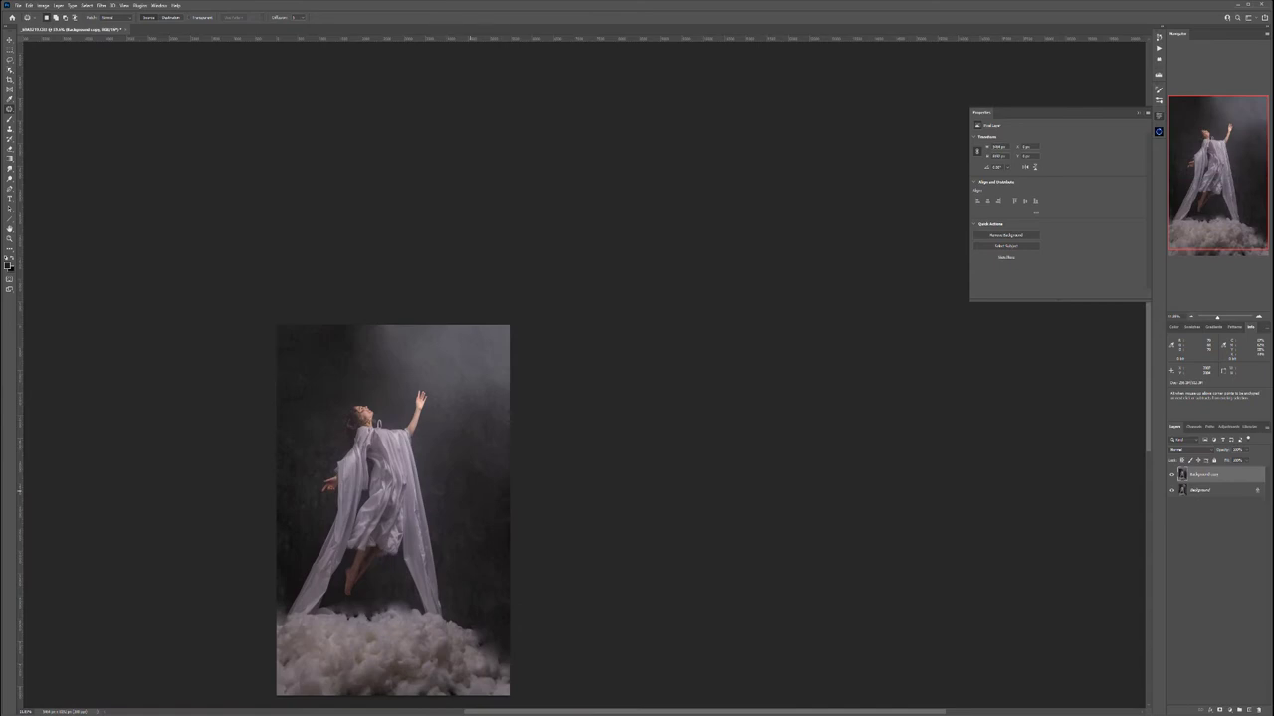
left_click_drag(470, 491, 587, 289)
left_click_drag(447, 404, 469, 481)
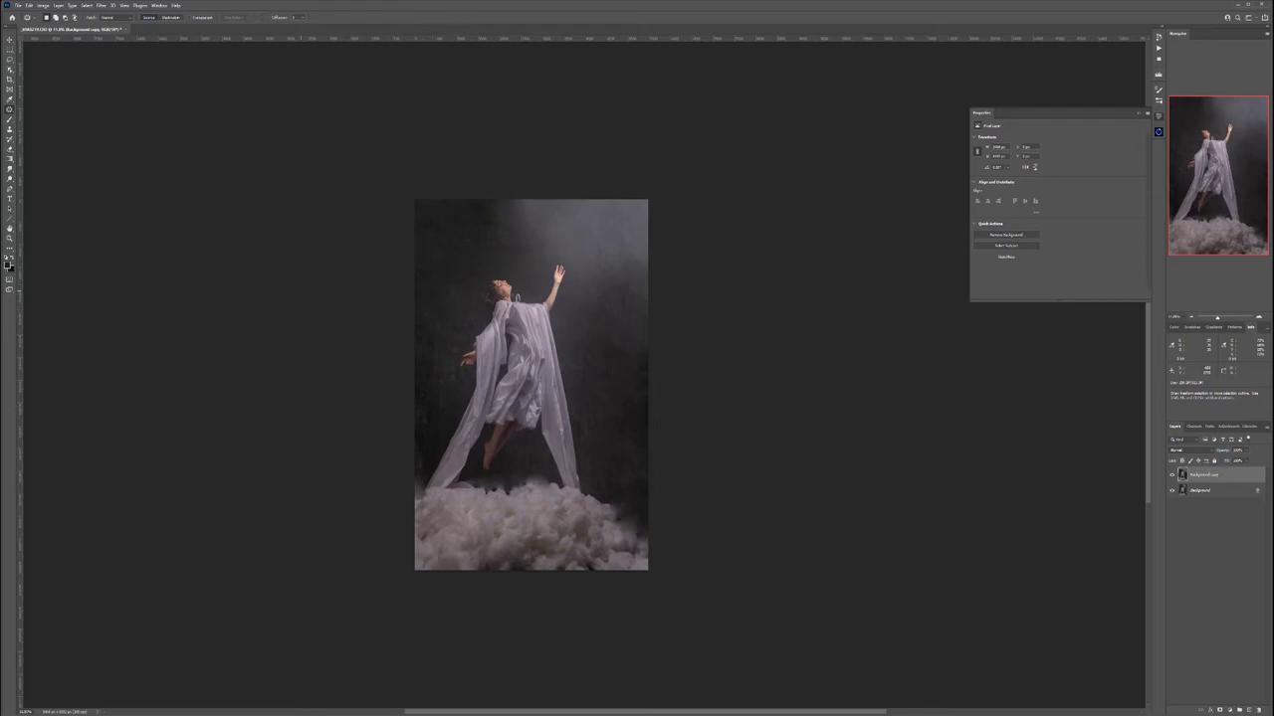
key("c")
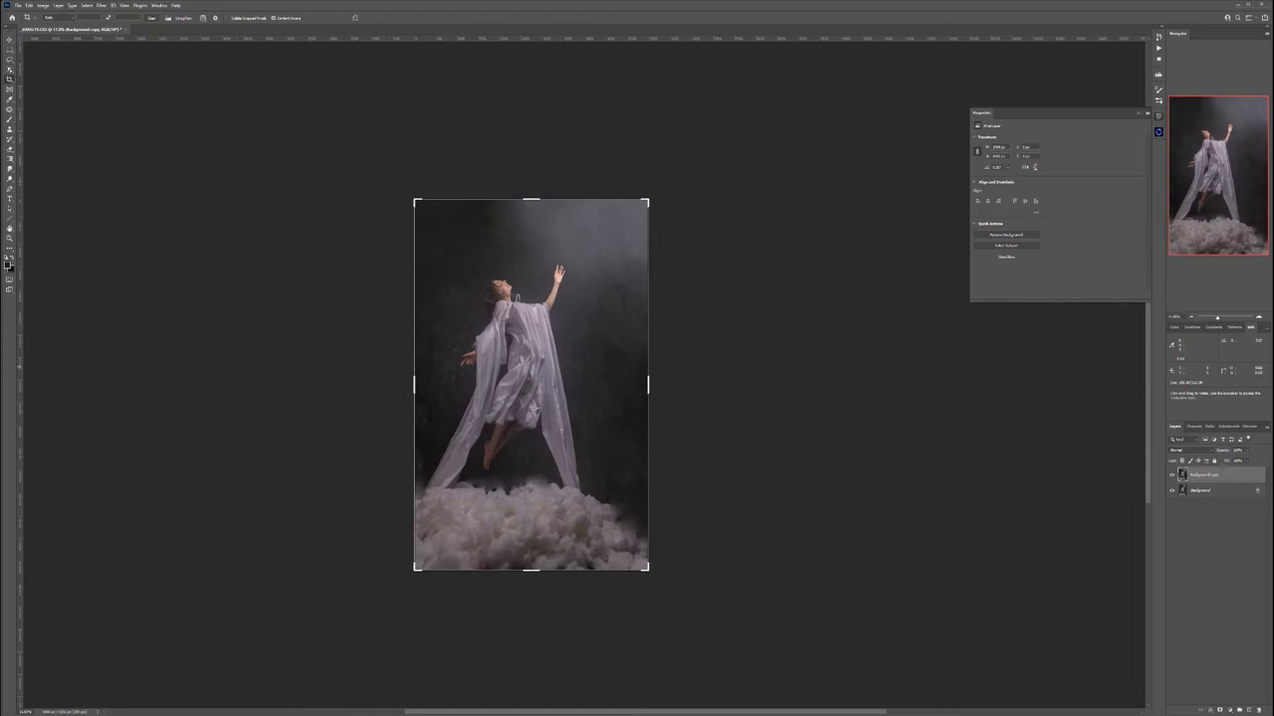
left_click_drag(414, 383, 402, 380)
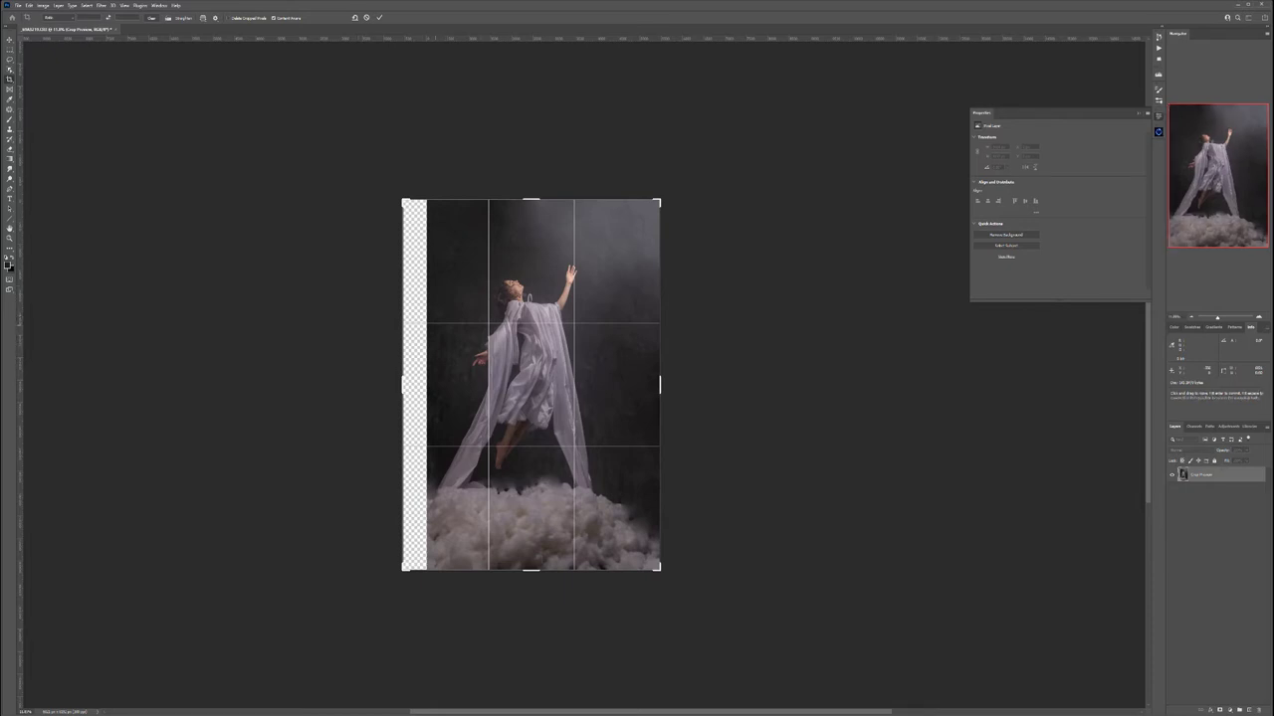
key("Return")
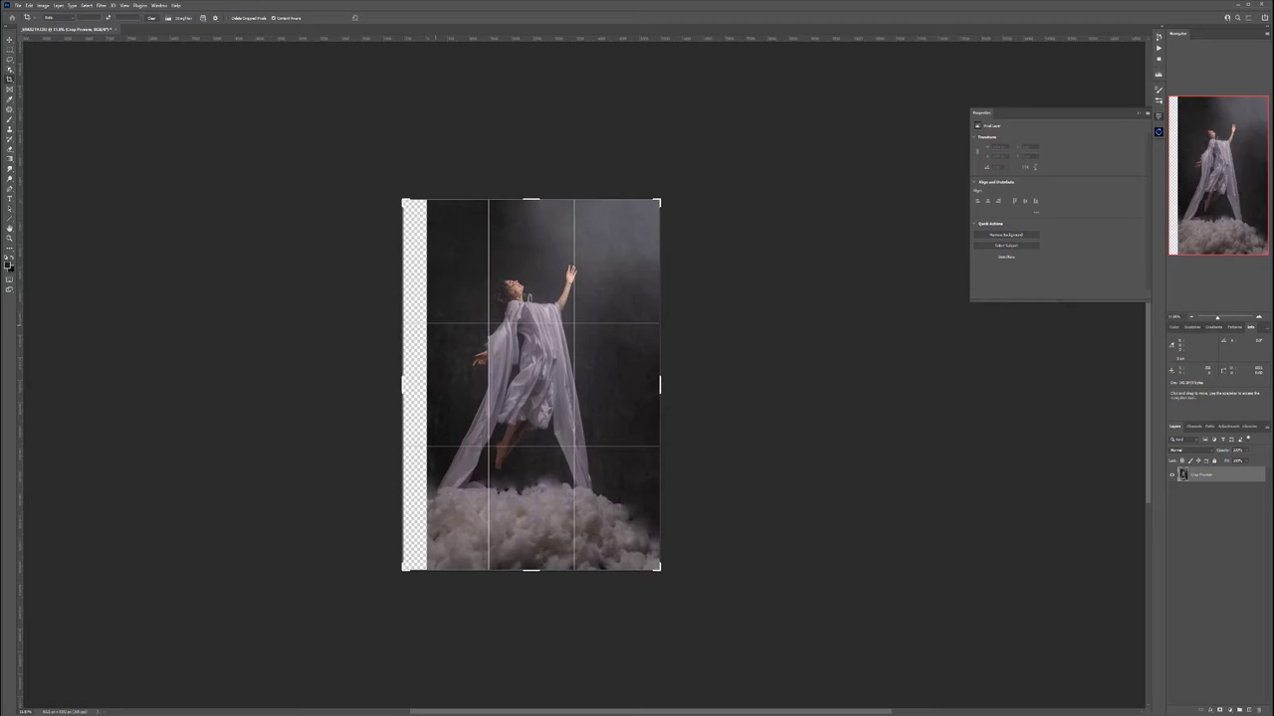
key("Return")
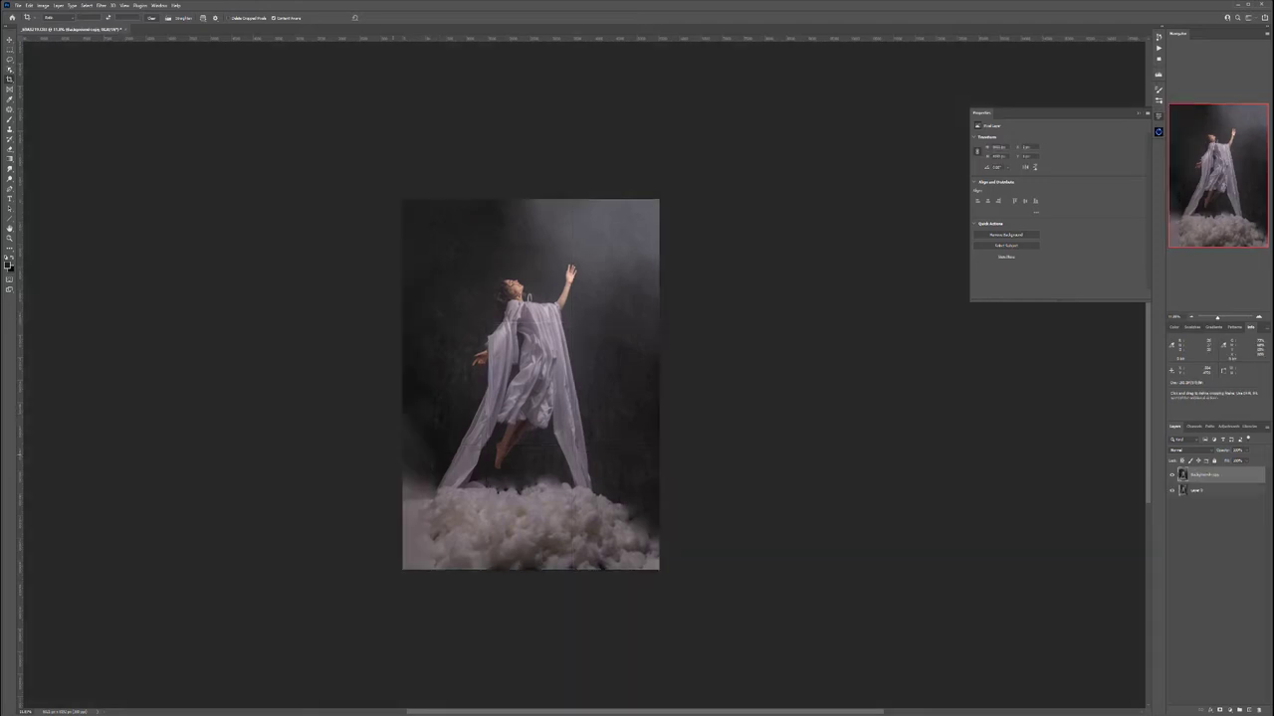
Patch the smeared haze above the left end of the clouds with textured dark backdrop
left_click_drag(438, 458, 541, 430)
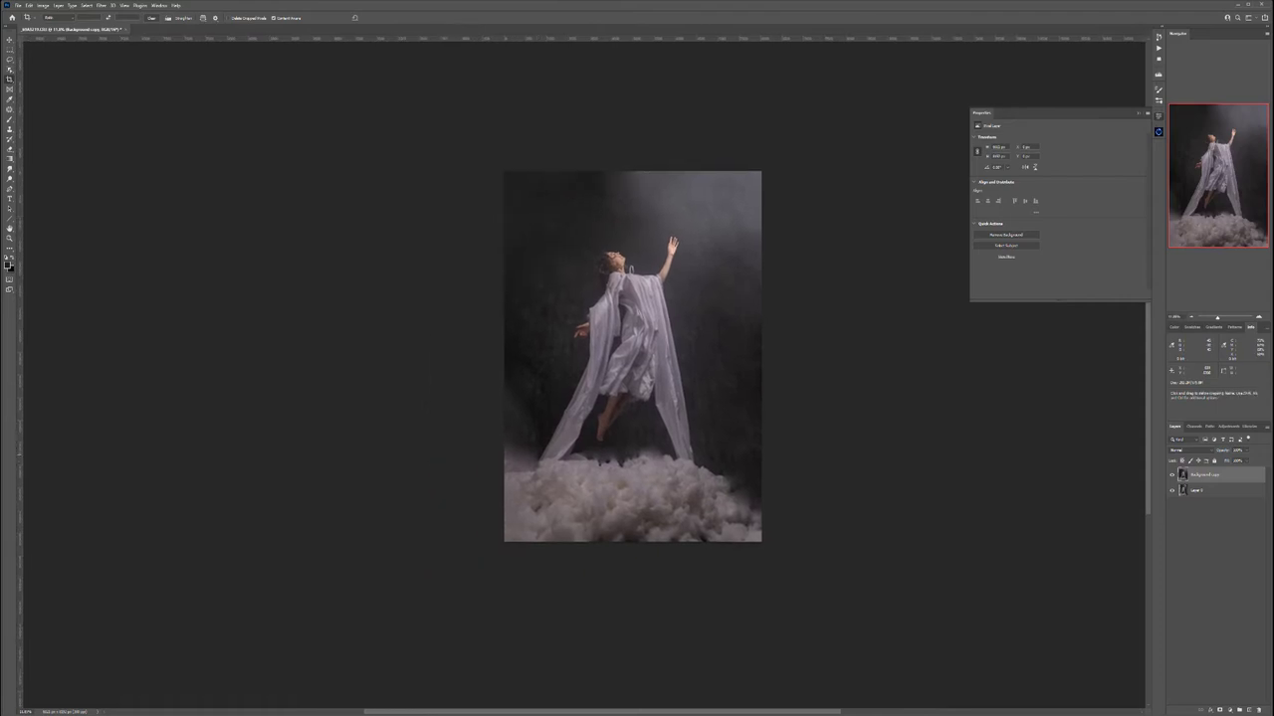
scroll(538, 454, "up", 5)
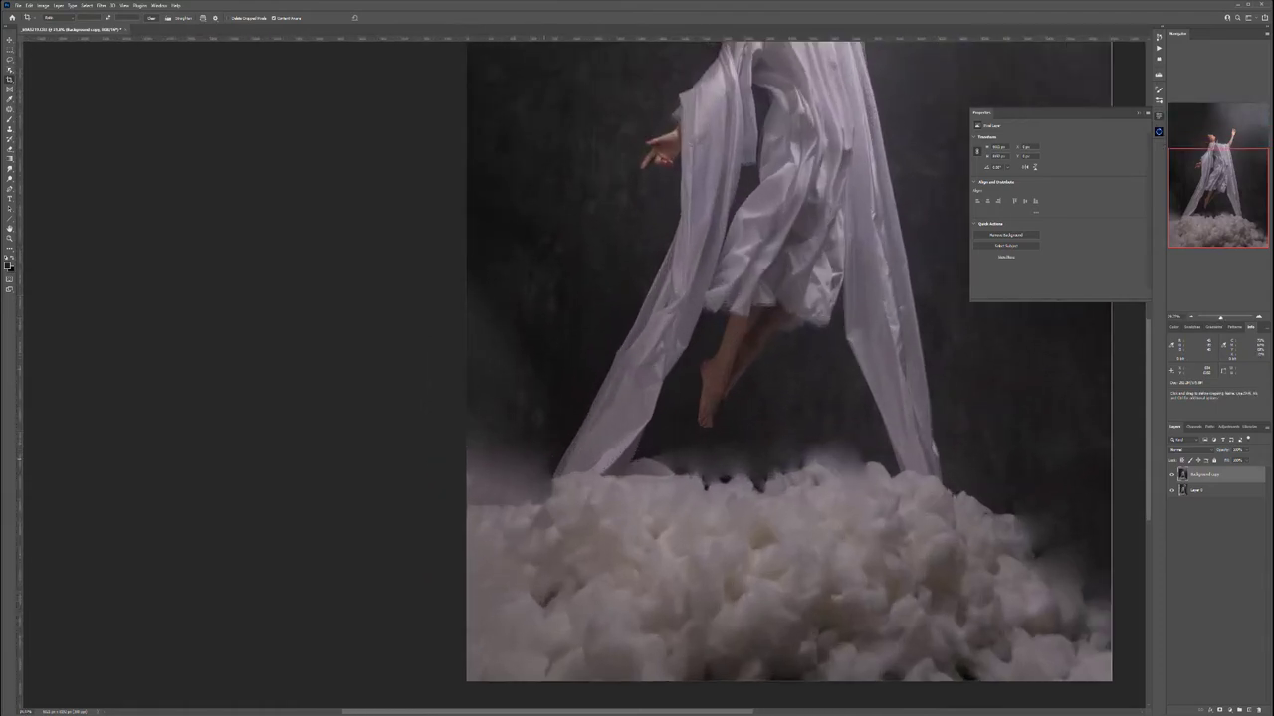
key("j")
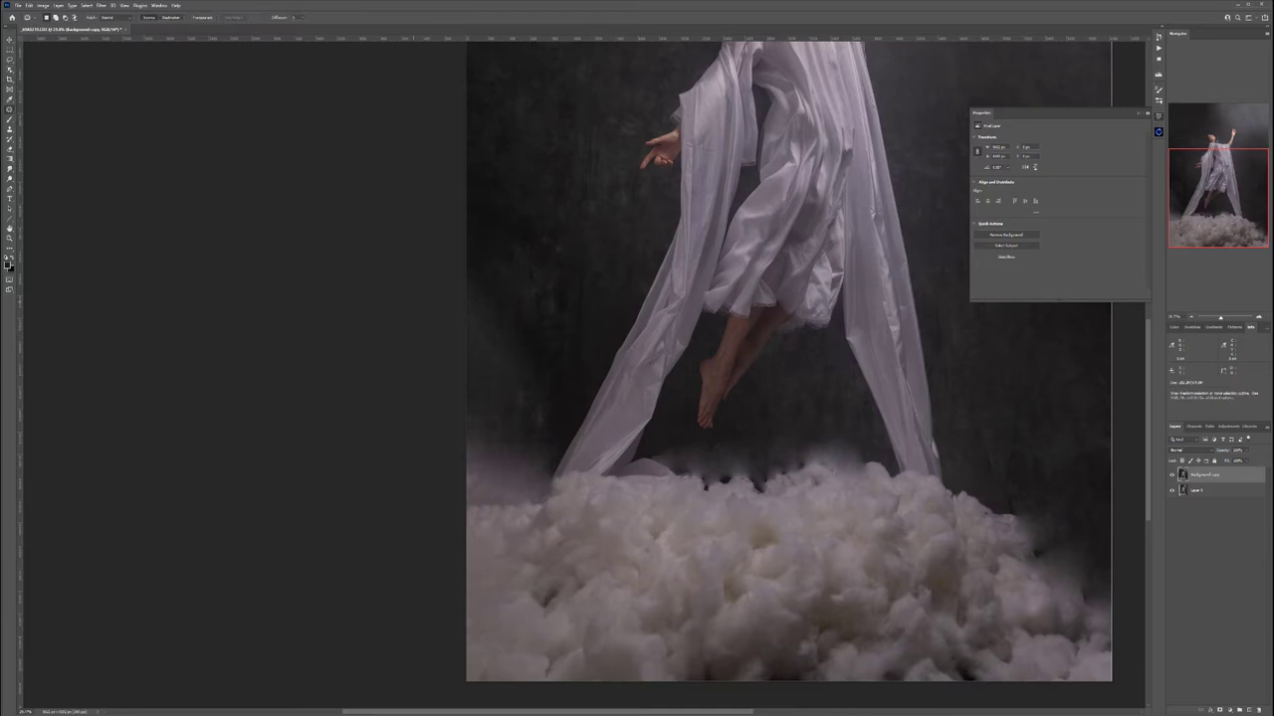
left_click_drag(533, 381, 466, 455)
left_click_drag(490, 374, 515, 221)
key("ctrl+d")
left_click_drag(531, 424, 530, 417)
left_click_drag(505, 452, 575, 287)
Rebuild the left end of the cloud edge by patching from the right slope, and patch the haze above it
mouse_move(500, 490)
left_mouse_down()
mouse_move(532, 518)
mouse_move(606, 502)
mouse_move(983, 502)
left_mouse_up()
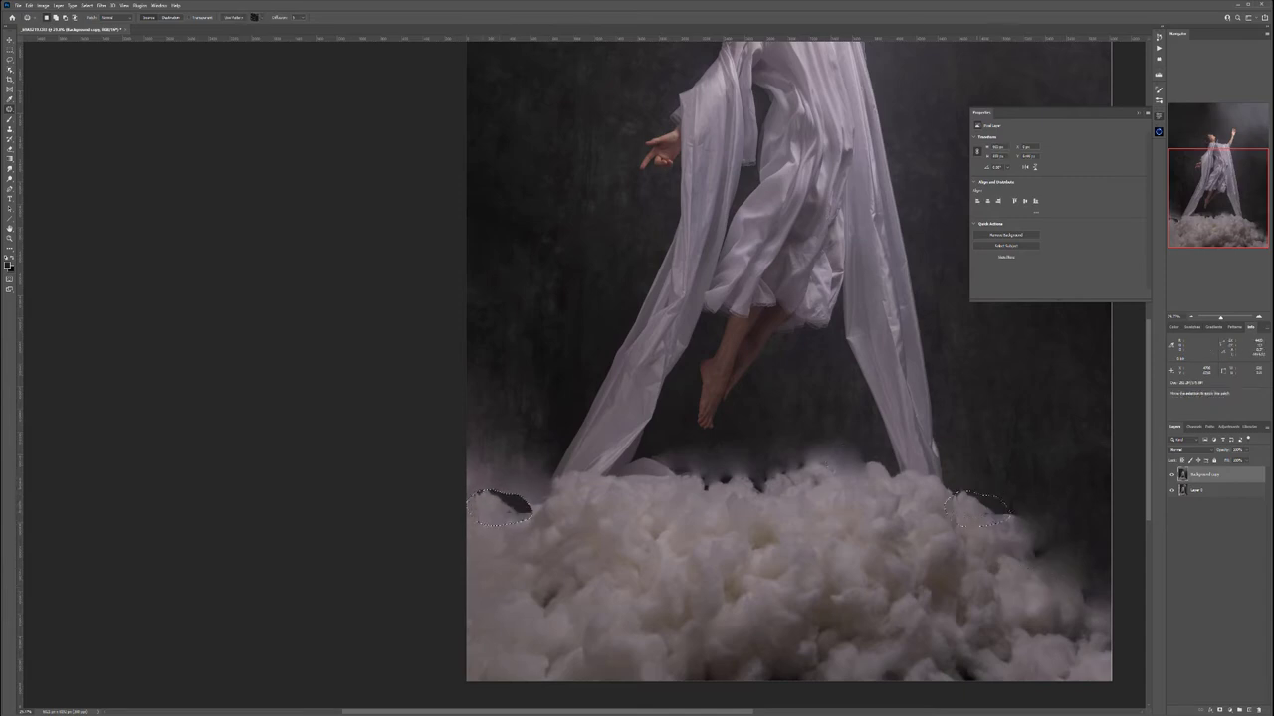
mouse_move(468, 484)
left_mouse_down()
mouse_move(501, 433)
mouse_move(498, 378)
mouse_move(467, 374)
left_mouse_up()
left_click_drag(555, 403, 532, 367)
left_click_drag(503, 398, 533, 308)
key("ctrl+d")
Extend the canvas further to the left with a second content-aware crop
scroll(524, 303, "down", 1)
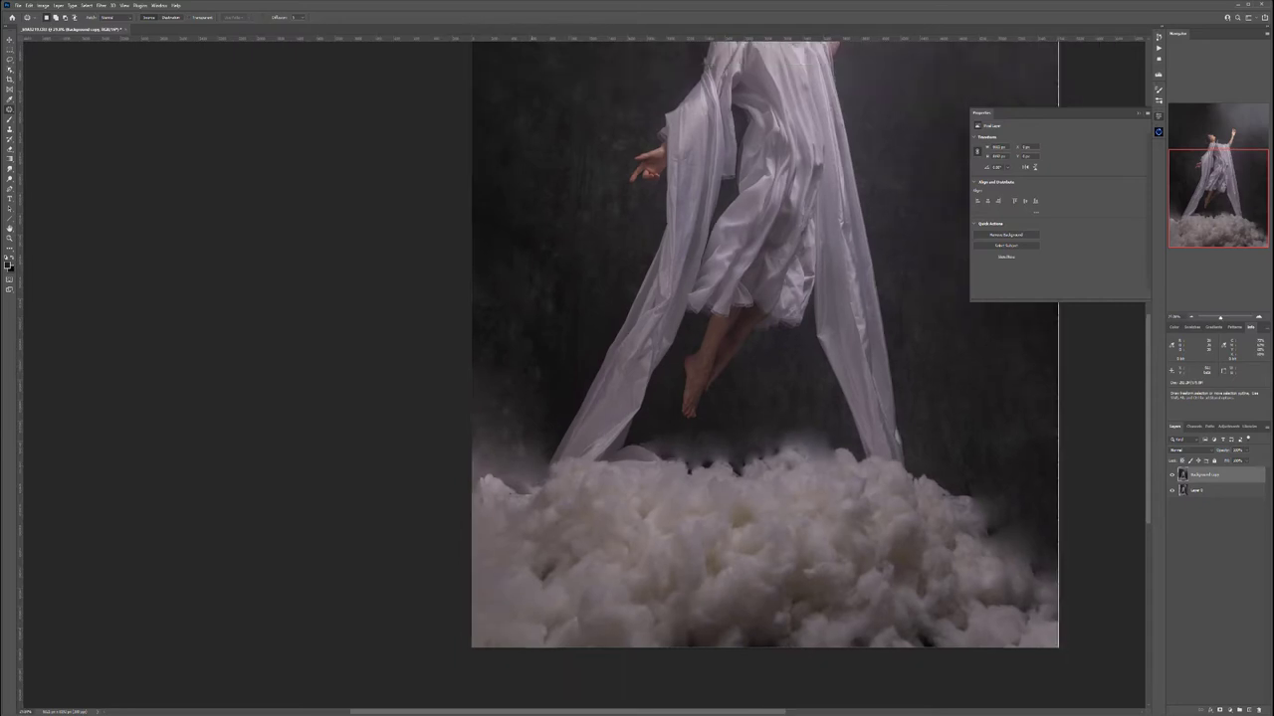
scroll(524, 368, "down", 4)
left_click_drag(525, 368, 452, 422)
key("c")
left_click_drag(422, 340, 399, 339)
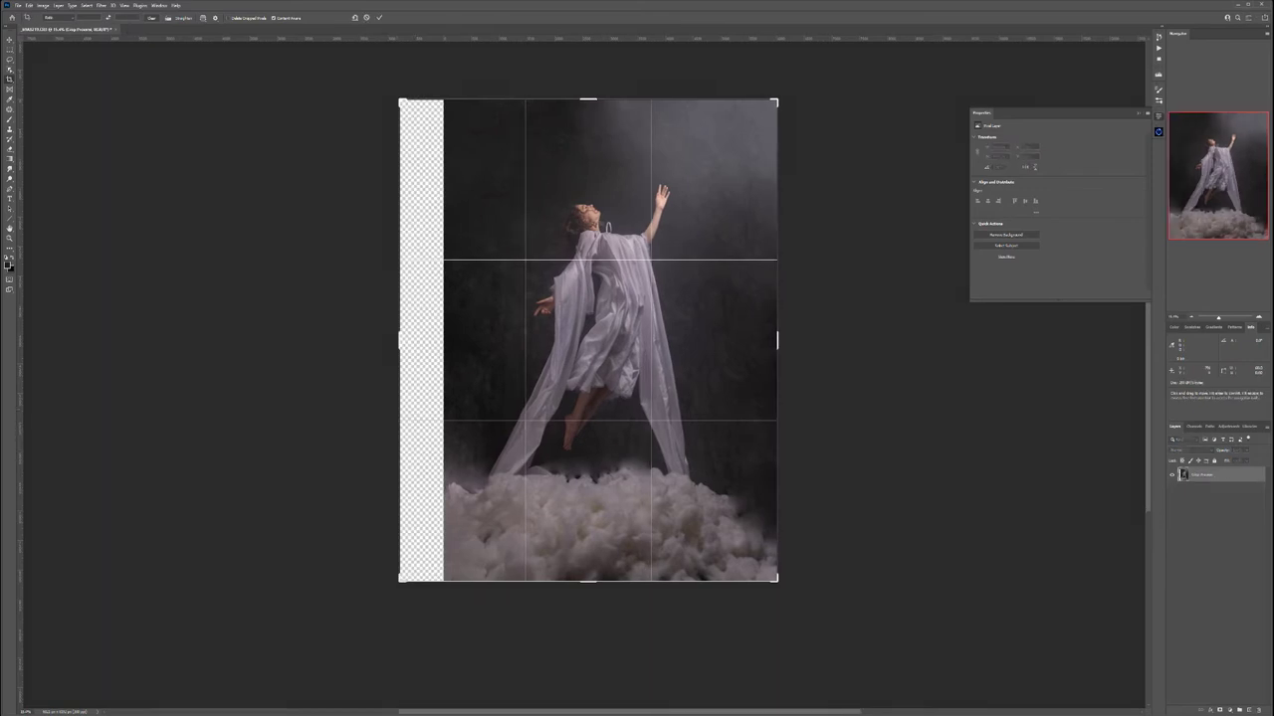
key("Return")
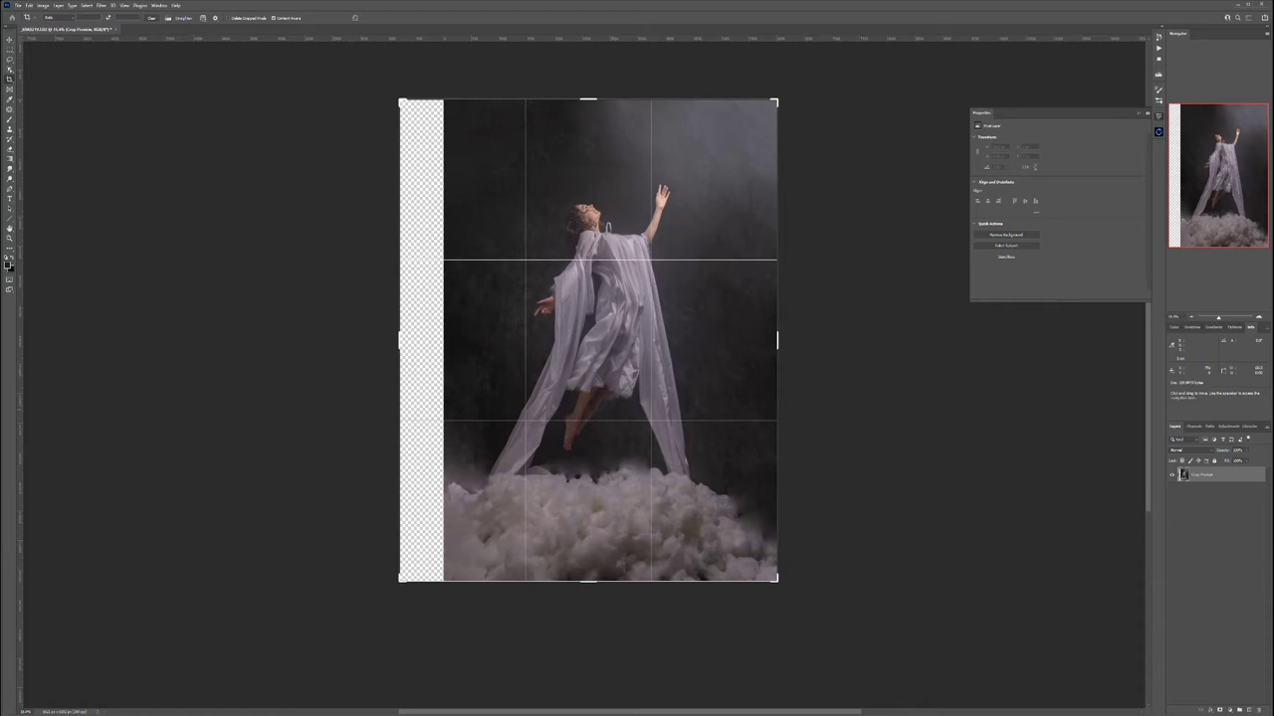
key("Return")
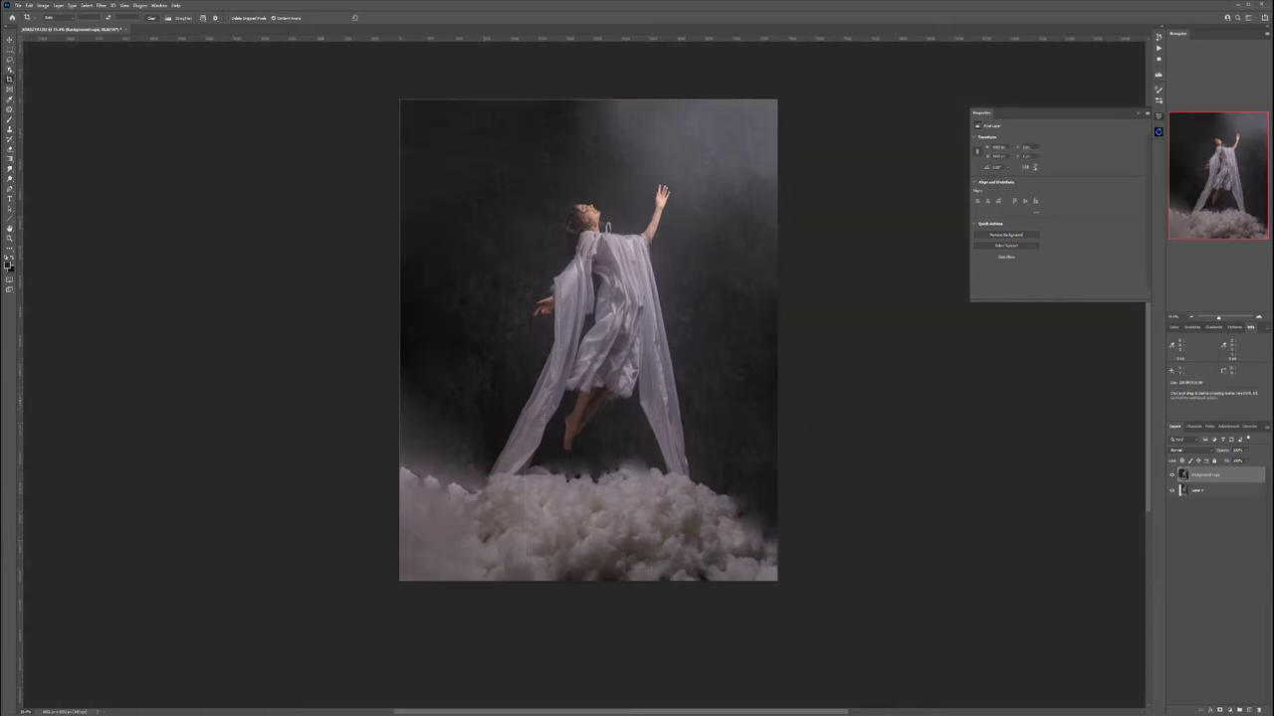
Widen the canvas on the left side once more with a third content-aware crop
left_click(399, 340)
left_click_drag(399, 340, 373, 328)
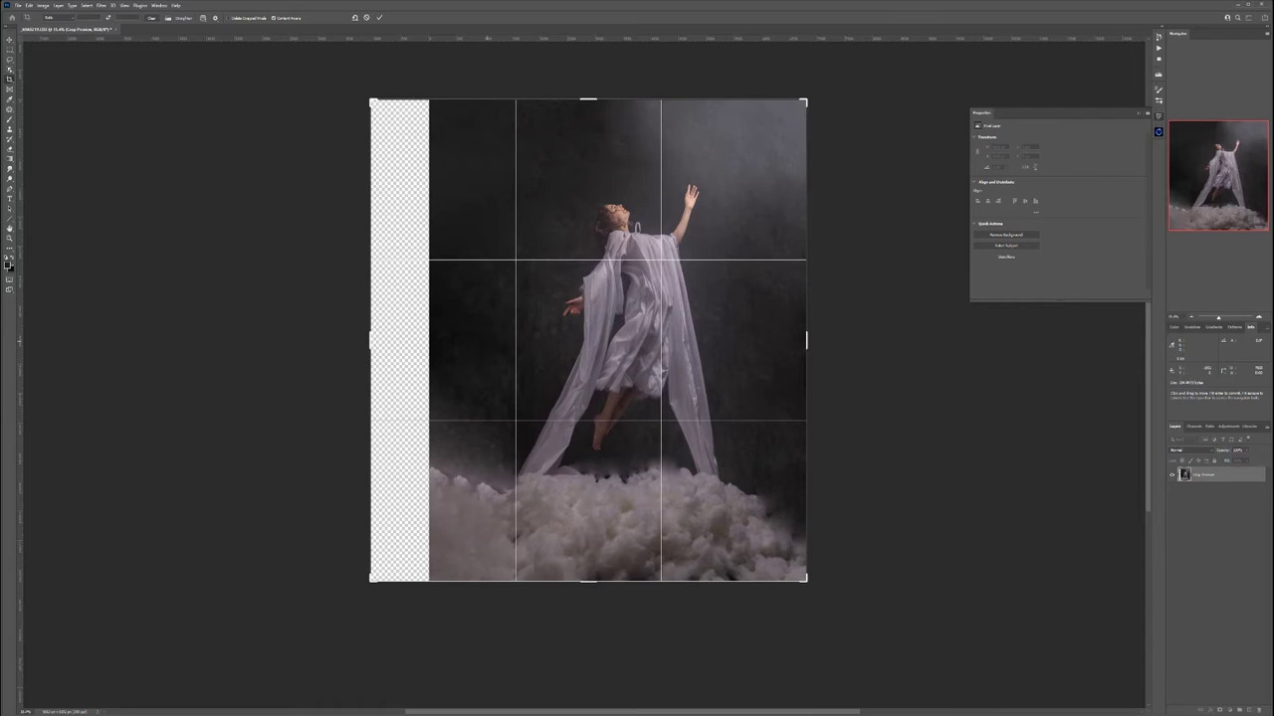
key("Return")
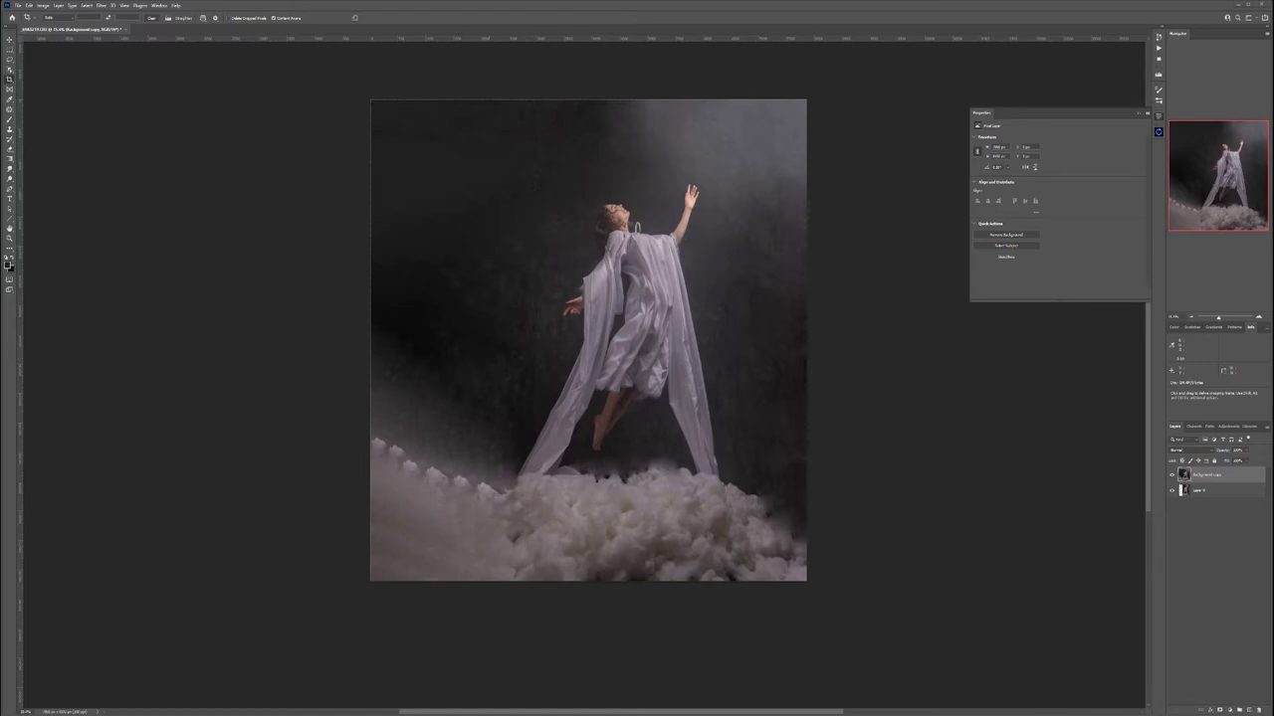
Patch the smooth filled area on the left cloud slope with cotton texture from the original clouds
scroll(455, 550, "up", 5)
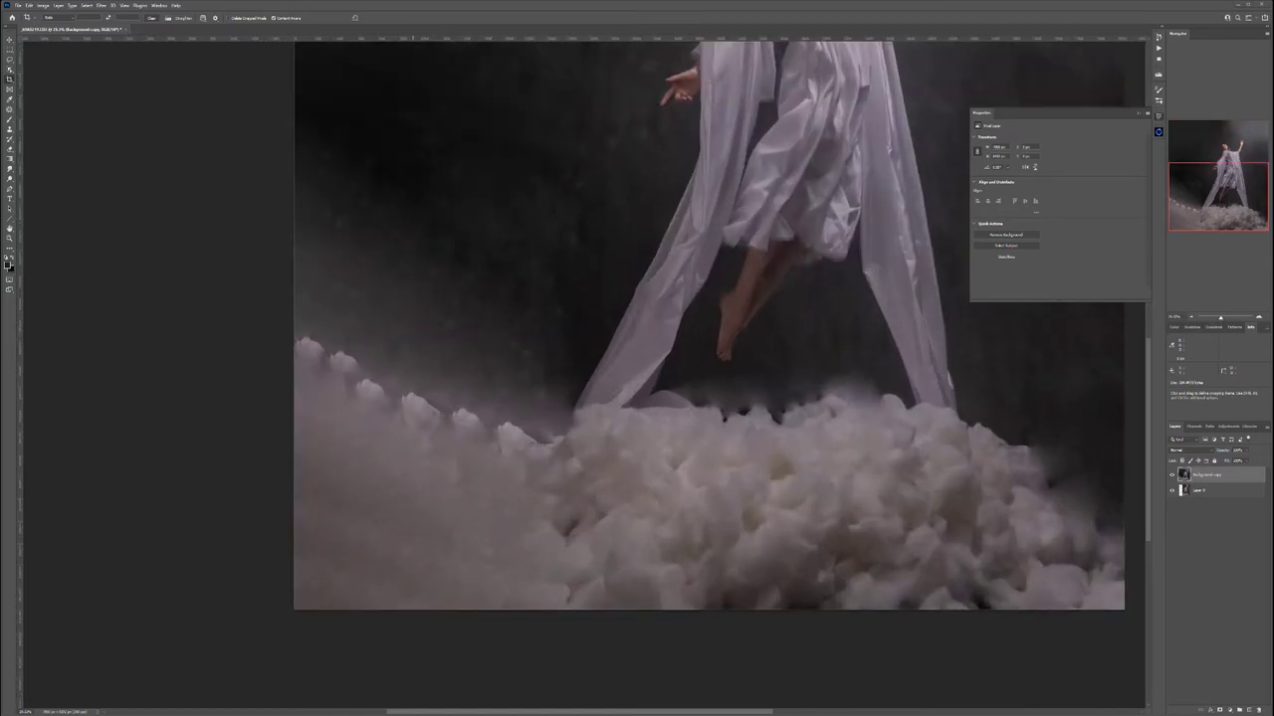
key("j")
mouse_move(350, 429)
left_mouse_down()
mouse_move(298, 505)
mouse_move(355, 431)
left_mouse_up()
mouse_move(339, 482)
left_mouse_down()
mouse_move(572, 520)
mouse_move(555, 527)
left_mouse_up()
key("ctrl+d")
Patch the blurry lower left part of the clouds, down to the bottom edge, with cotton texture
mouse_move(410, 477)
left_mouse_down()
mouse_move(302, 513)
mouse_move(409, 481)
left_mouse_up()
mouse_move(355, 523)
left_mouse_down()
mouse_move(616, 522)
mouse_move(568, 524)
left_mouse_up()
left_click(295, 567)
mouse_move(294, 568)
left_mouse_down()
mouse_move(484, 609)
mouse_move(297, 611)
left_mouse_up()
mouse_move(398, 577)
left_mouse_down()
mouse_move(796, 593)
mouse_move(781, 591)
left_mouse_up()
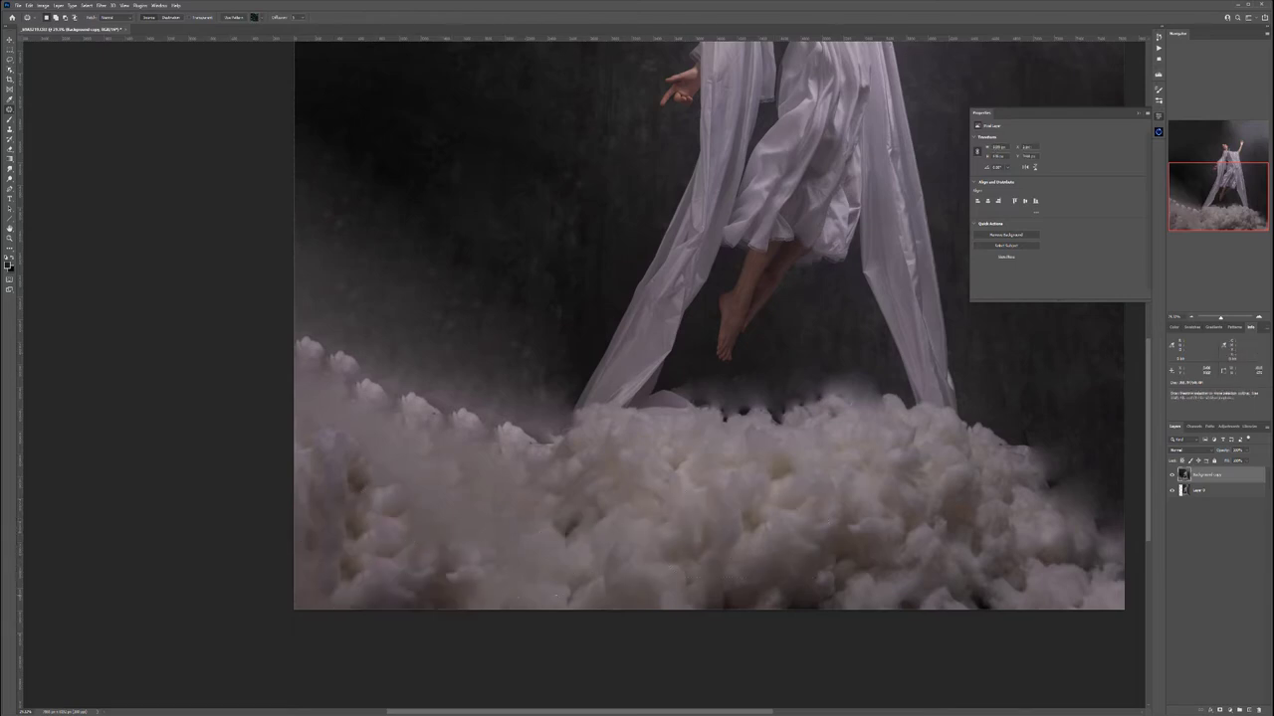
Patch the smooth cloud area along the bottom edge, left of centre, with neighbouring cotton texture
left_click(556, 596)
key("Return")
mouse_move(502, 538)
left_mouse_down()
mouse_move(582, 609)
mouse_move(503, 539)
mouse_move(630, 585)
left_mouse_up()
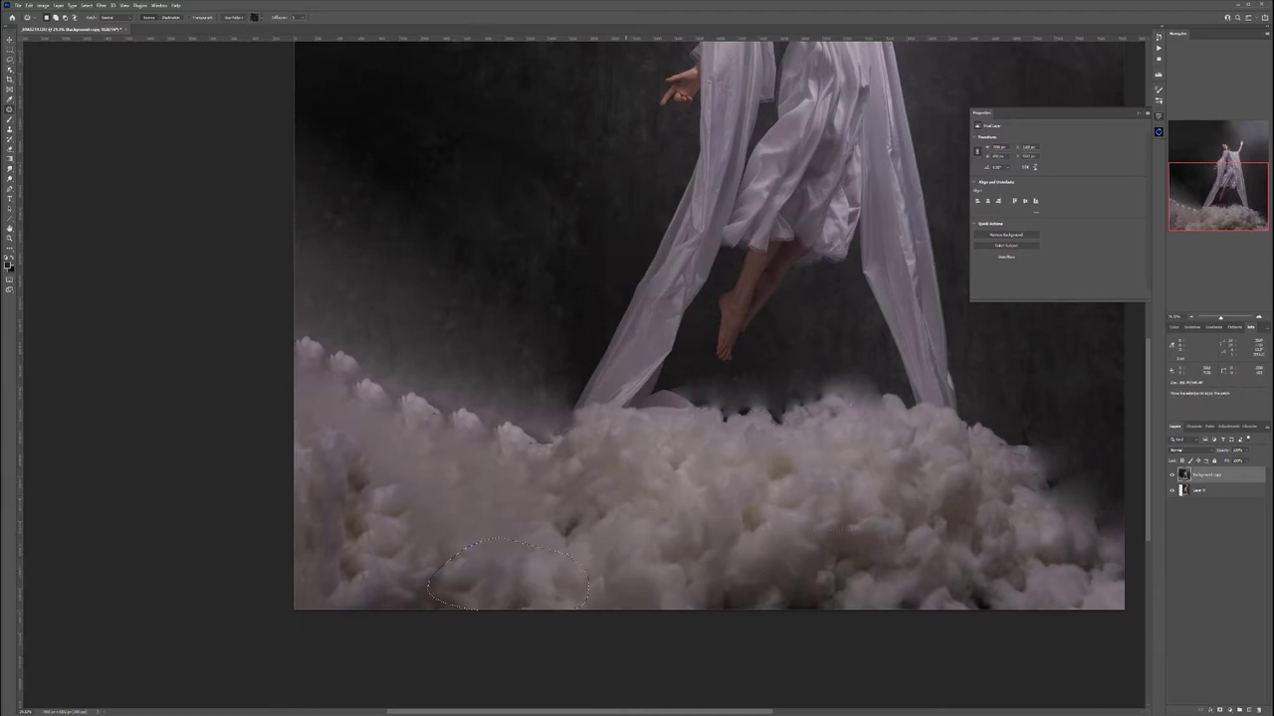
left_click(630, 587)
key("Return")
Patch the remaining smooth spots in the middle of the left clouds with detailed cotton from the right side
mouse_move(428, 465)
left_mouse_down()
mouse_move(390, 538)
mouse_move(430, 465)
mouse_move(599, 484)
left_mouse_up()
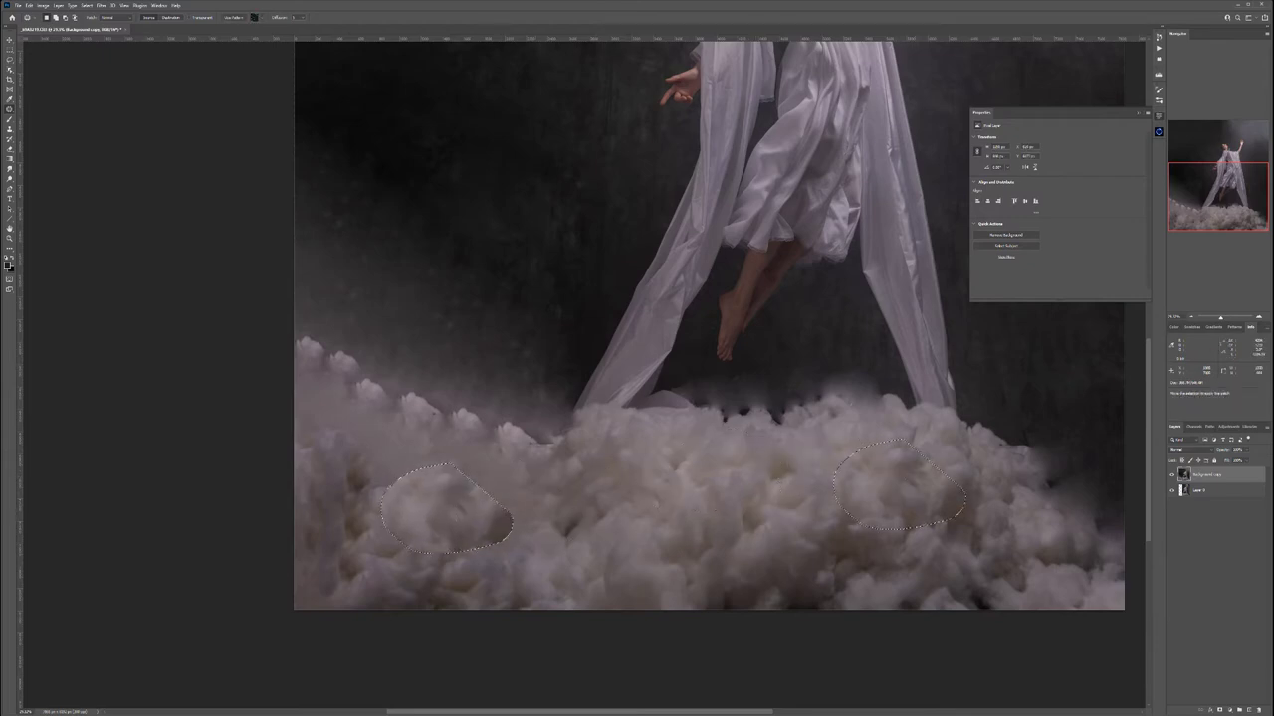
left_click(605, 466)
mouse_move(500, 447)
left_mouse_down()
mouse_move(446, 465)
mouse_move(528, 466)
mouse_move(500, 449)
mouse_move(776, 503)
left_mouse_up()
key("ctrl+d")
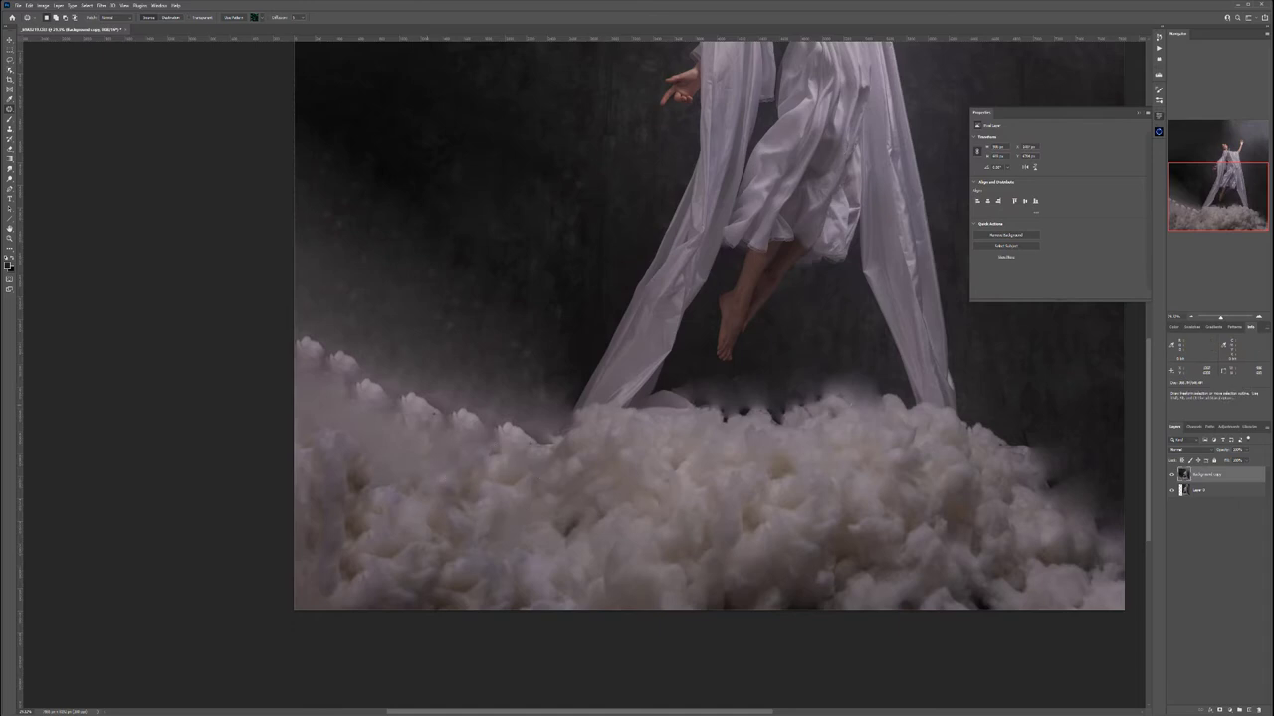
Replace the repeating puffs on the left cloud ridge with a patch of the cloud edge below the model's feet
mouse_move(403, 395)
left_mouse_down()
mouse_move(485, 403)
mouse_move(408, 393)
left_mouse_up()
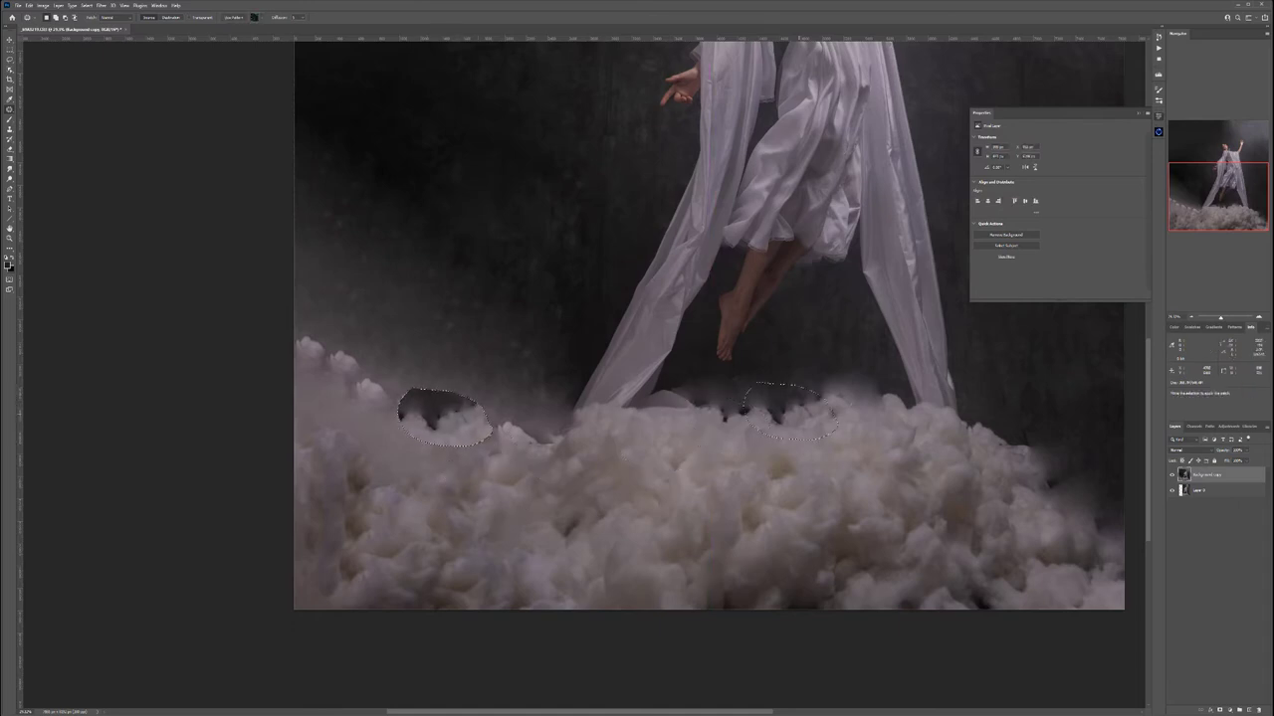
key("ctrl+d")
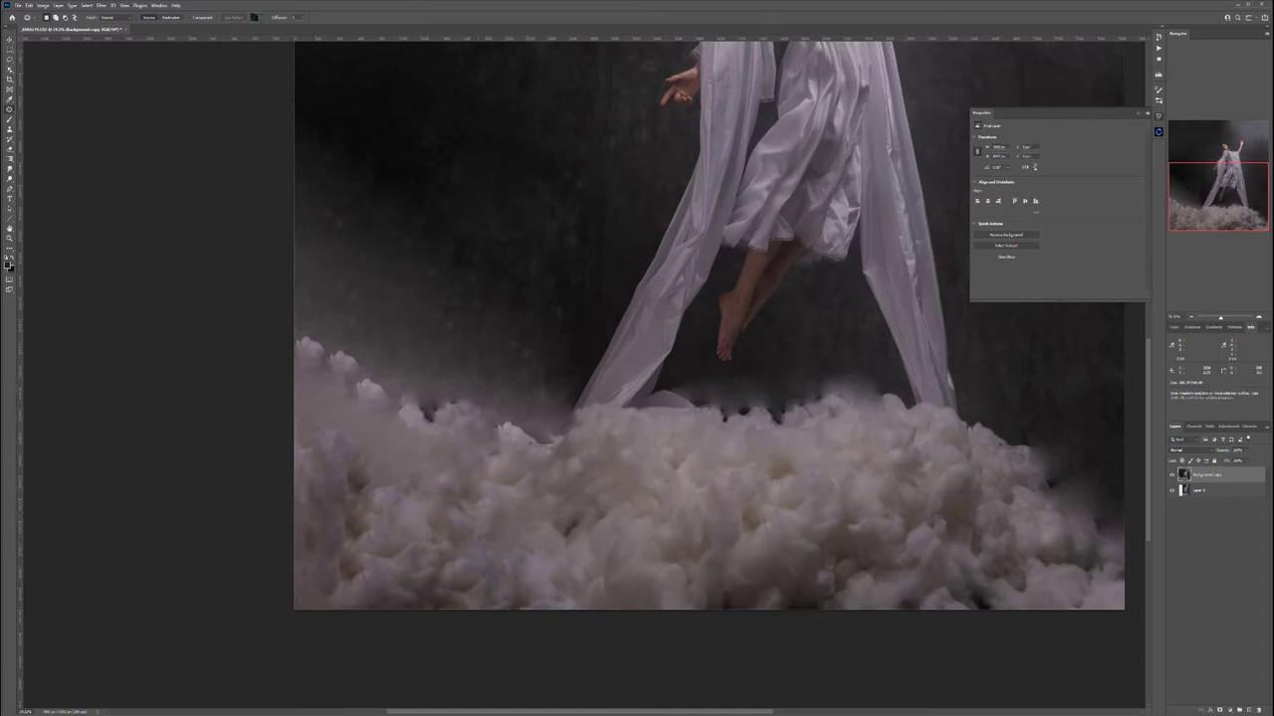
Patch the far-left cloud ridge and the cotton along the left image edge with cloud-edge texture from the right side
mouse_move(394, 418)
left_mouse_down()
mouse_move(351, 438)
mouse_move(388, 418)
mouse_move(637, 508)
mouse_move(925, 557)
left_mouse_up()
key("ctrl+d")
mouse_move(296, 403)
left_mouse_down()
mouse_move(366, 404)
mouse_move(296, 326)
mouse_move(295, 400)
left_mouse_up()
mouse_move(354, 366)
left_mouse_down()
mouse_move(763, 400)
mouse_move(753, 412)
left_mouse_up()
key("ctrl+d")
mouse_move(366, 351)
left_mouse_down()
mouse_move(354, 400)
mouse_move(435, 366)
mouse_move(461, 402)
mouse_move(501, 422)
mouse_move(493, 312)
mouse_move(553, 414)
mouse_move(780, 411)
mouse_move(861, 437)
mouse_move(1015, 453)
left_mouse_up()
key("ctrl+d")
mouse_move(299, 395)
left_mouse_down()
mouse_move(316, 449)
mouse_move(364, 411)
mouse_move(538, 488)
left_mouse_up()
key("ctrl+d")
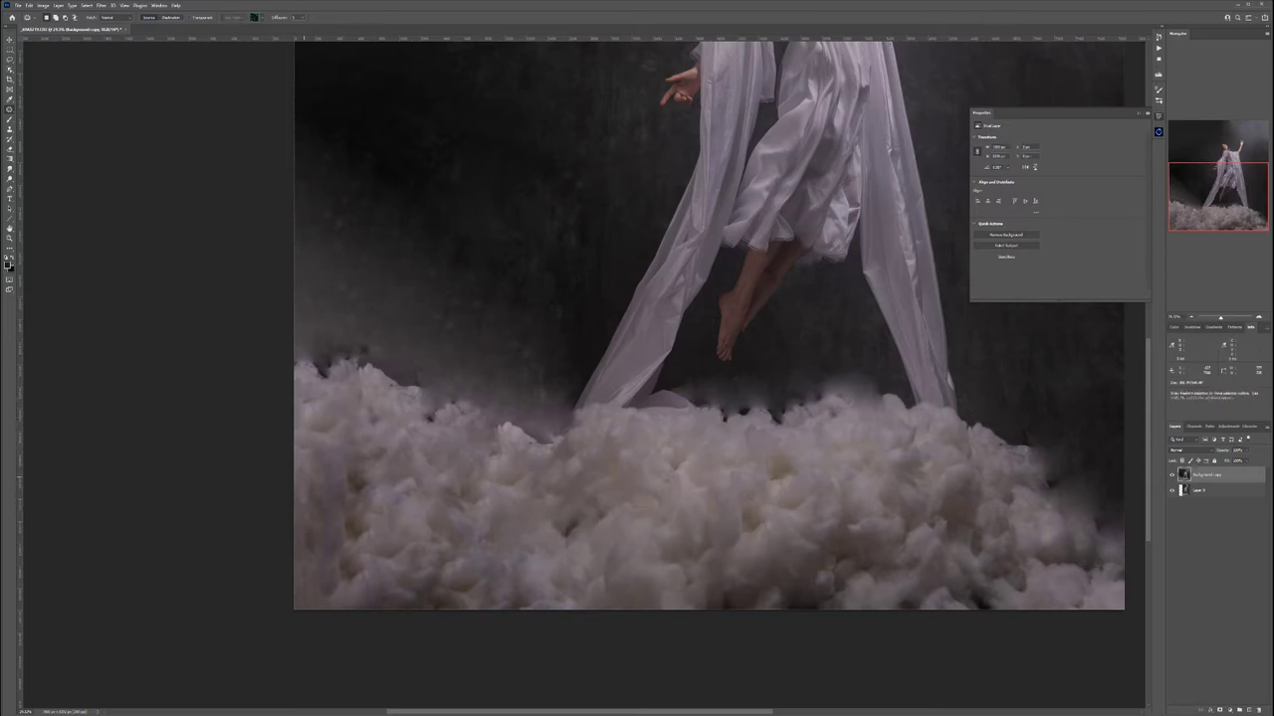
left_click_drag(394, 448, 331, 420)
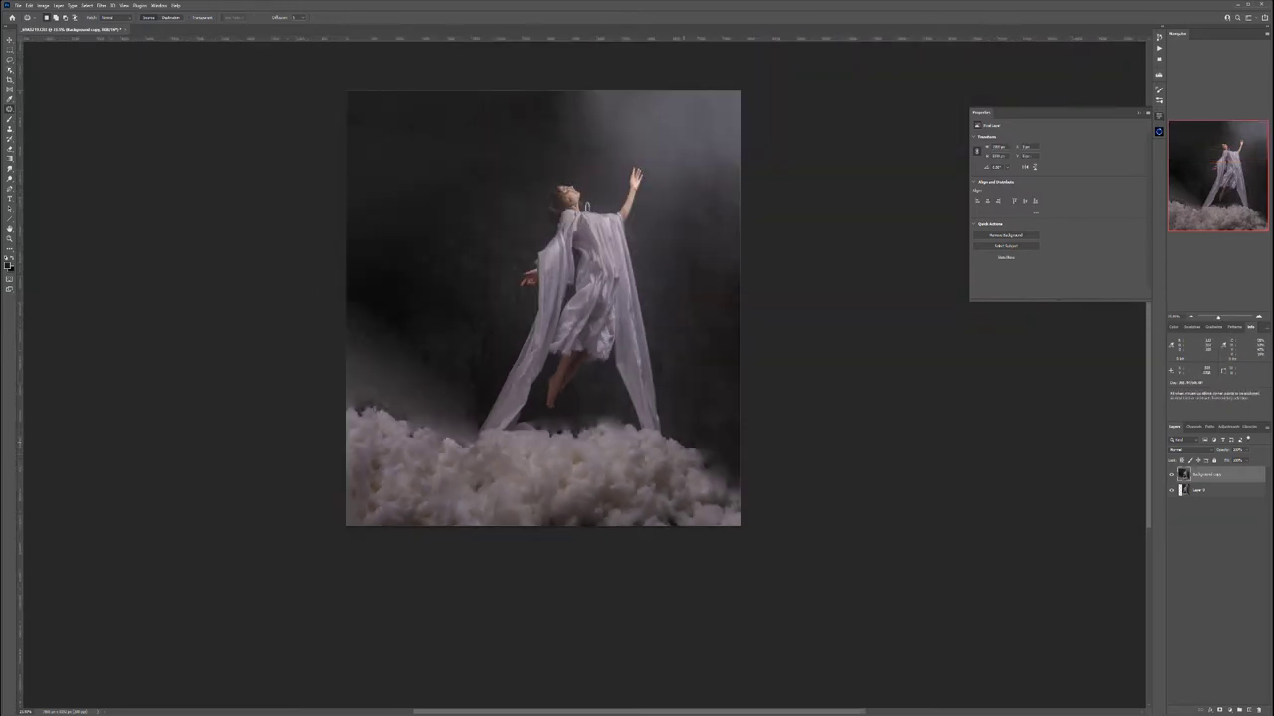
scroll(722, 488, "up", 3)
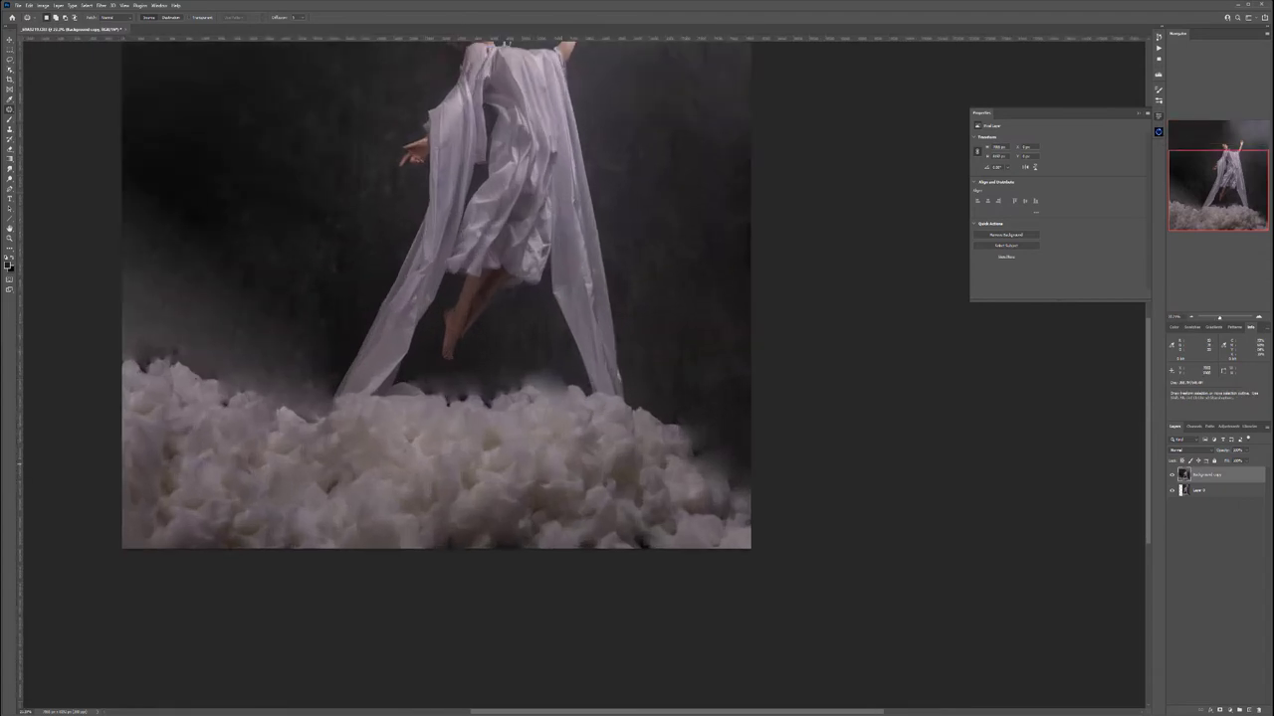
Patch the dark dip in the cloud edge at the far right with cotton ridge texture from the left clouds
mouse_move(753, 439)
left_mouse_down()
mouse_move(705, 443)
mouse_move(754, 501)
mouse_move(647, 470)
mouse_move(277, 423)
left_mouse_up()
left_click_drag(722, 472, 702, 450)
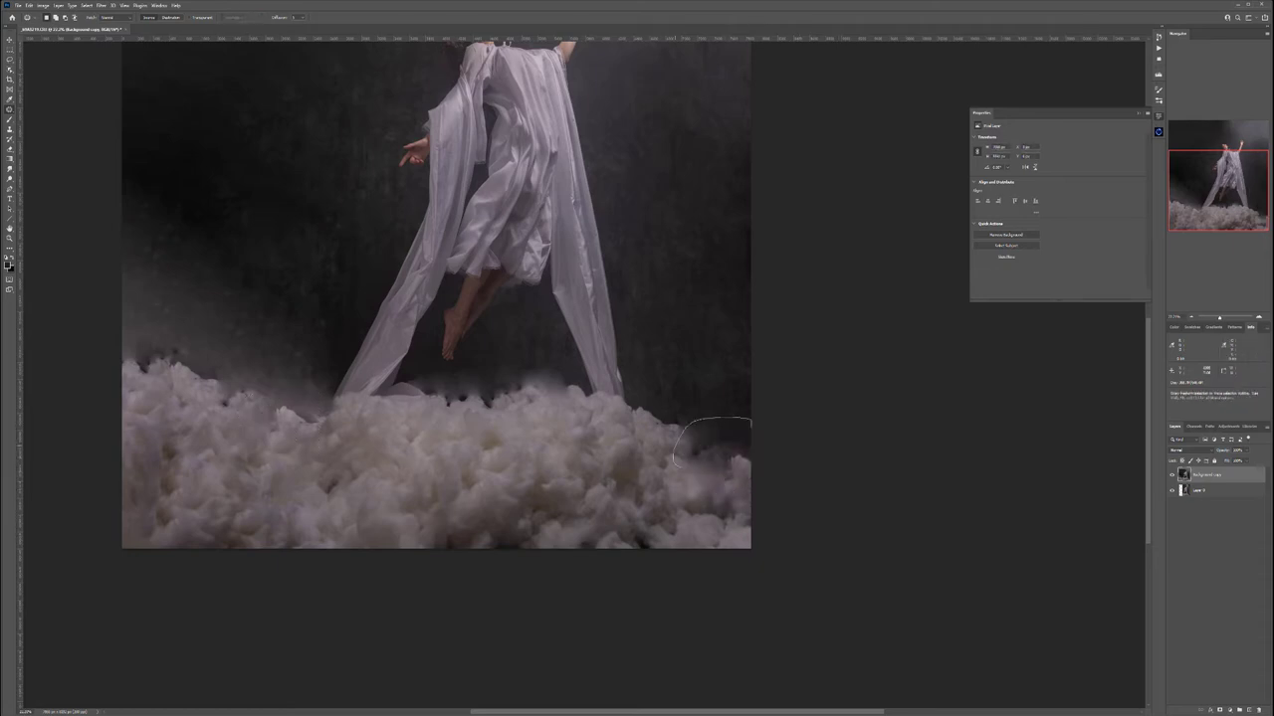
key("ctrl+z")
key("ctrl+z")
key("ctrl+z")
key("ctrl+z")
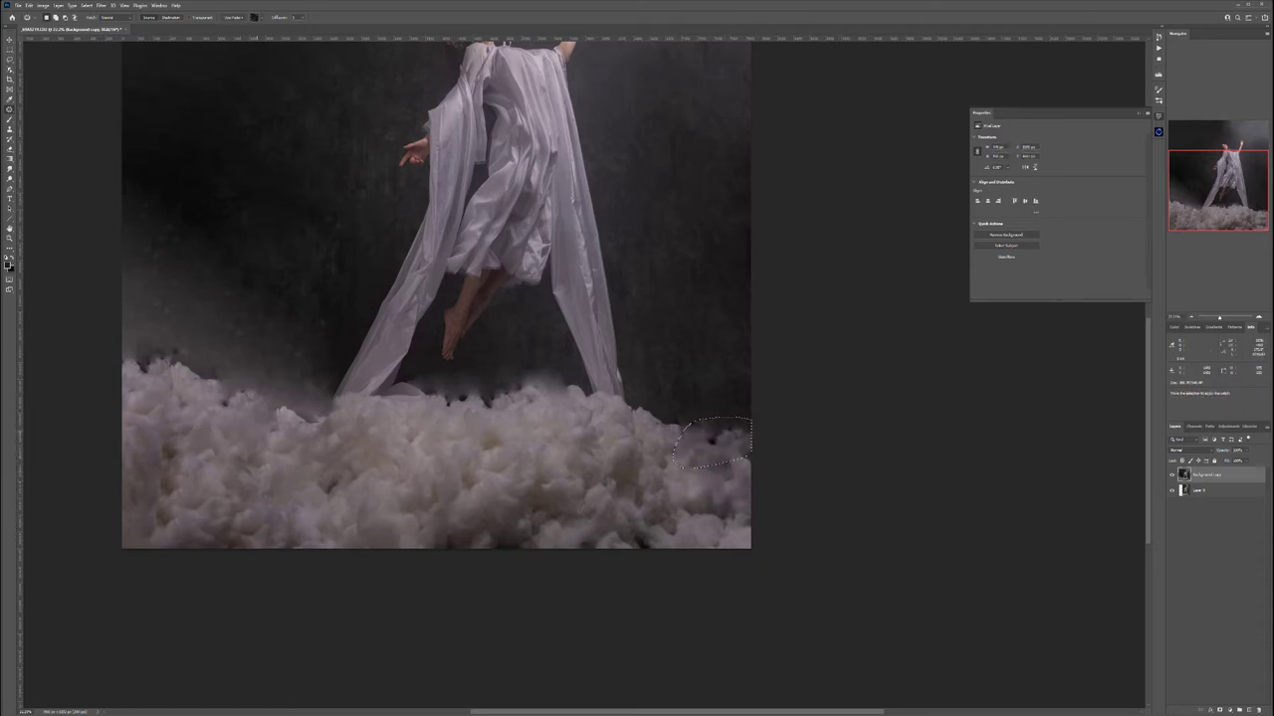
Toggle the retouched layer's visibility to compare the whole image before and after the edits
scroll(538, 471, "down", 4)
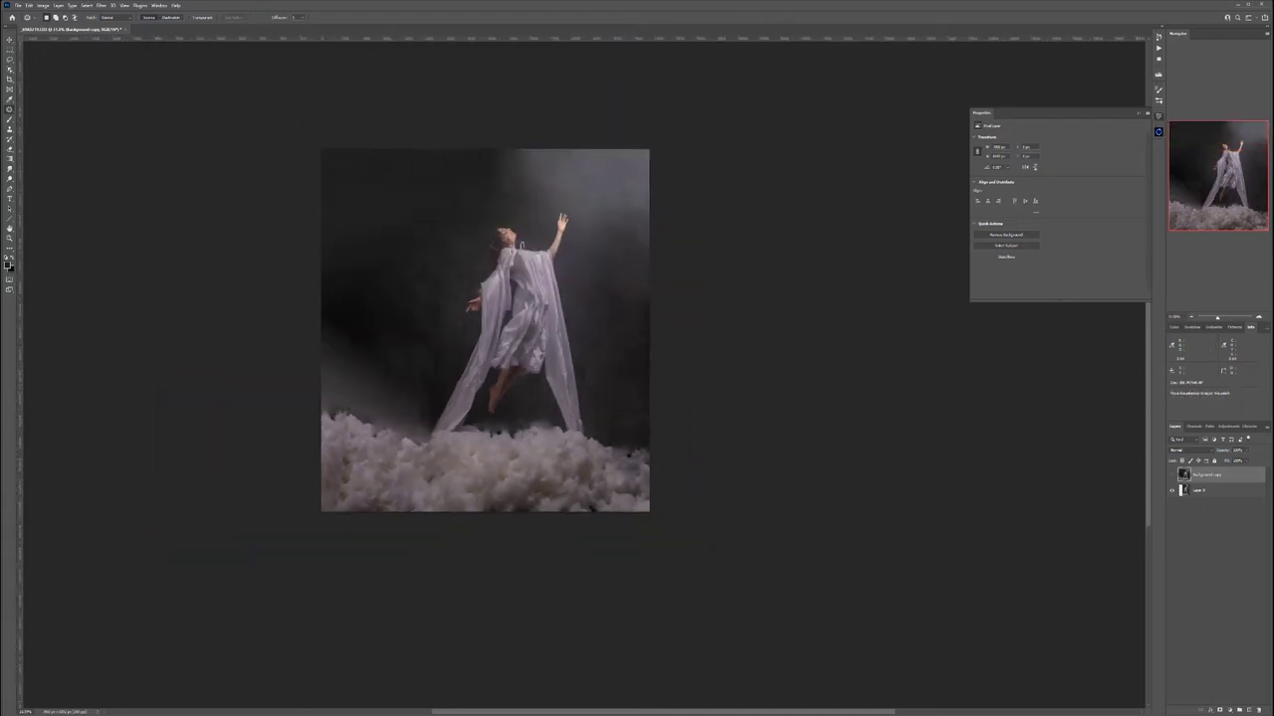
left_click(1172, 475)
key("ctrl+comma")
key("ctrl+comma")
key("ctrl+comma")
Clone dark backdrop texture with the Clone Stamp over the light haze in the lower left background above the clouds
scroll(350, 379, "up", 4)
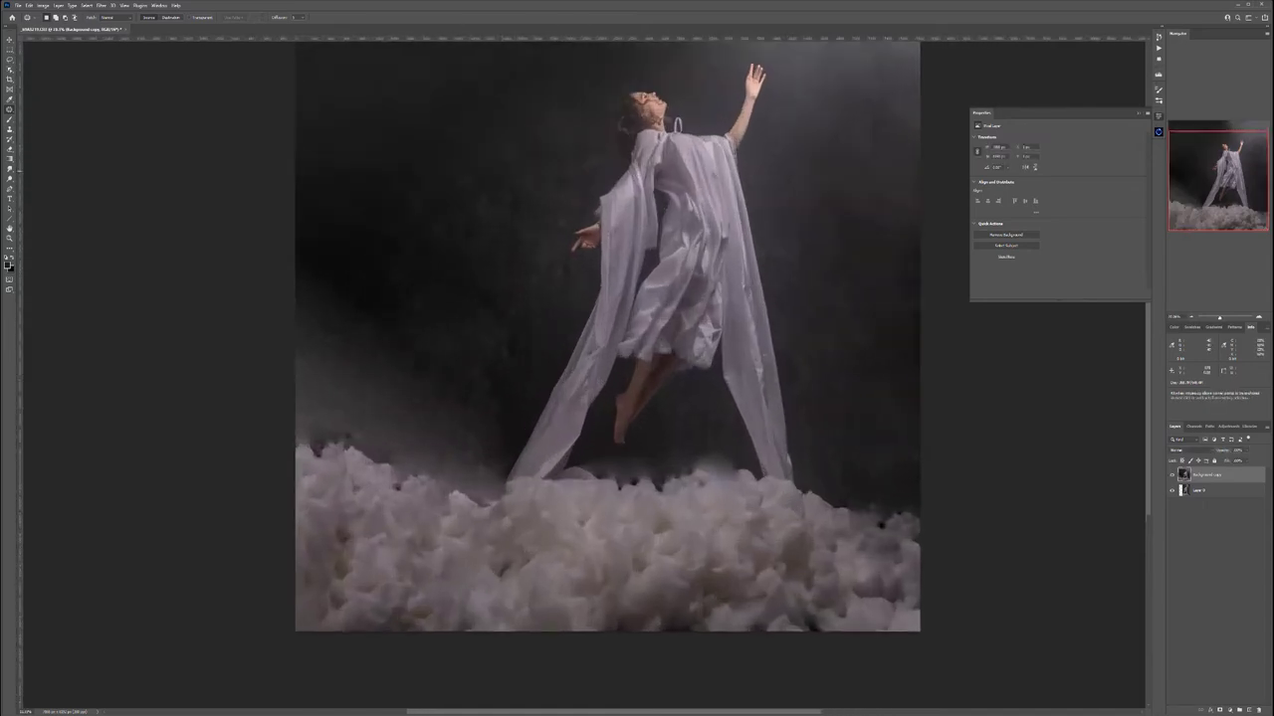
key("alt")
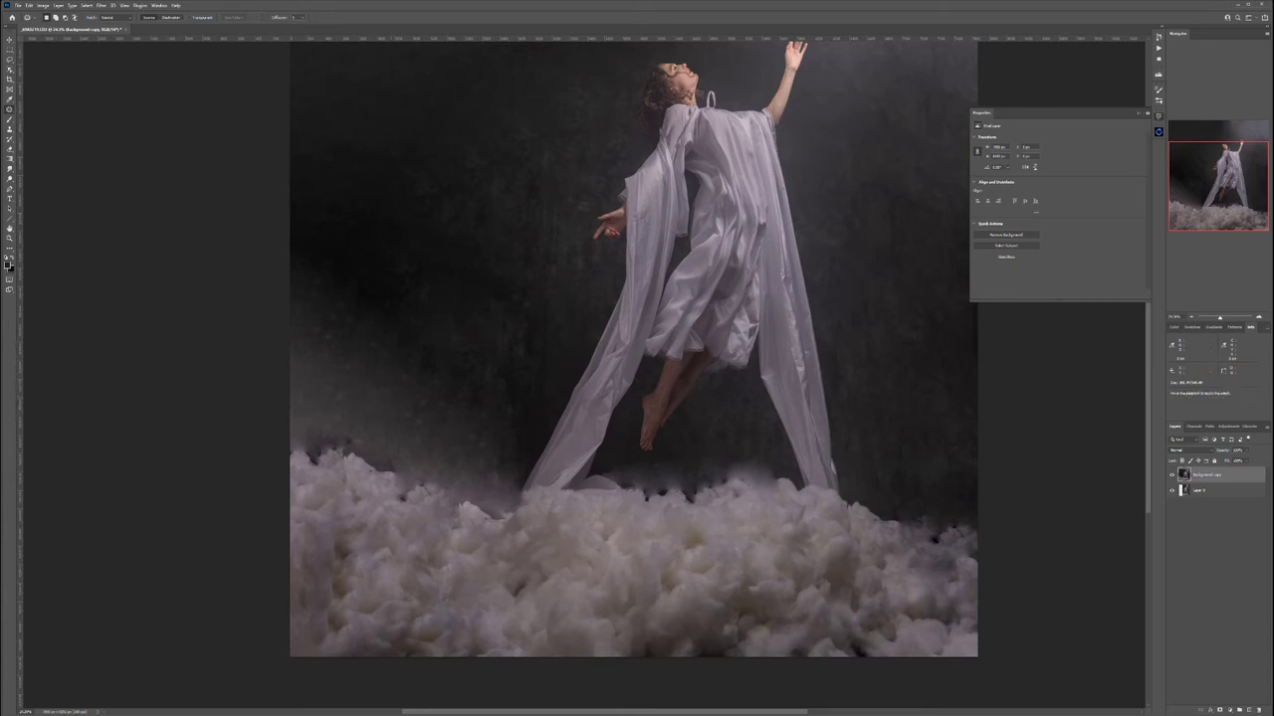
key("s")
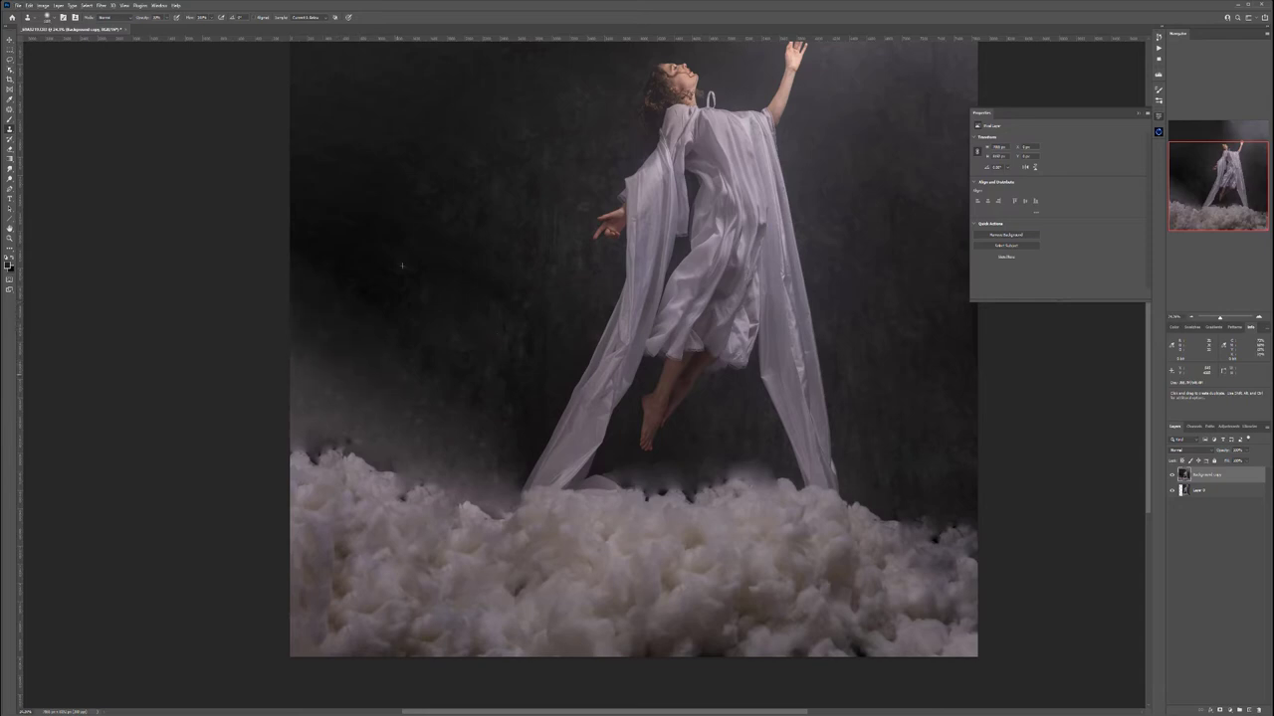
mouse_move(389, 380)
left_mouse_down()
mouse_move(328, 373)
mouse_move(421, 392)
mouse_move(445, 427)
mouse_move(351, 388)
left_mouse_up()
left_click_drag(277, 408, 298, 401)
left_click(307, 422)
left_click(306, 418)
left_click(303, 398)
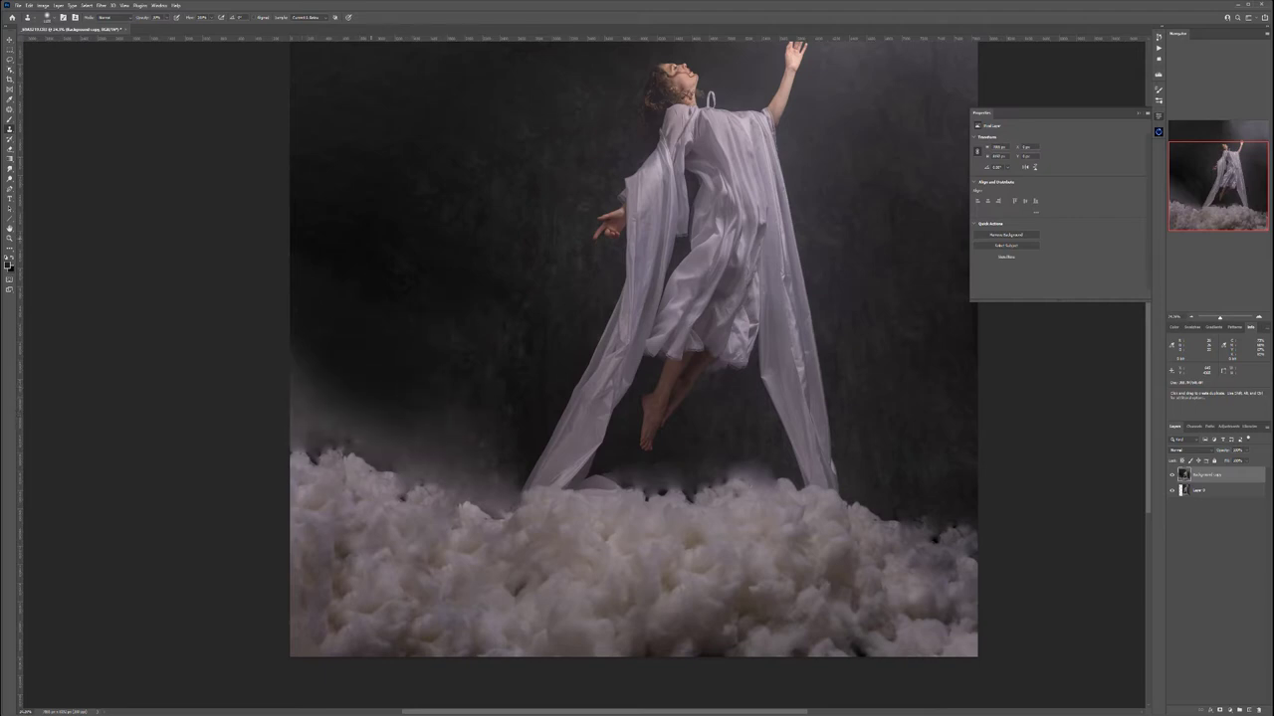
left_click_drag(470, 418, 457, 400)
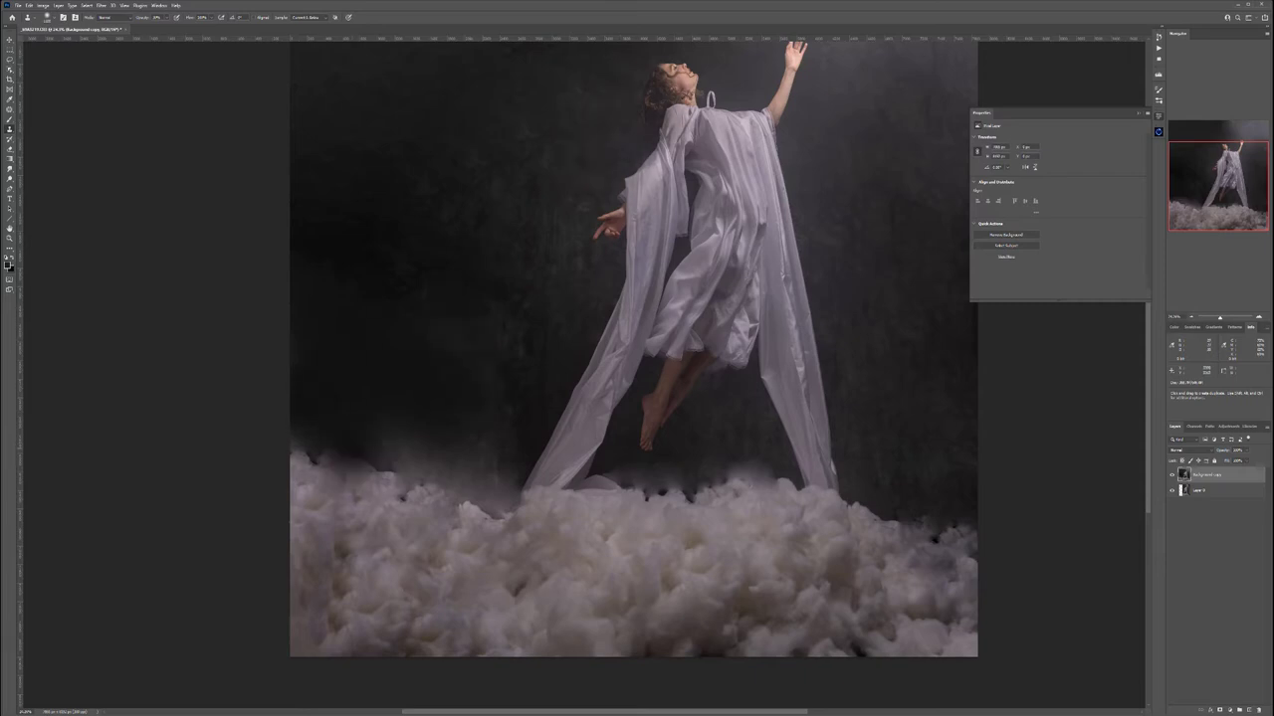
Clone dark backdrop over the remaining haze along the cloud ridge between the left clouds and the trailing fabric
left_click(478, 490)
left_click(468, 502)
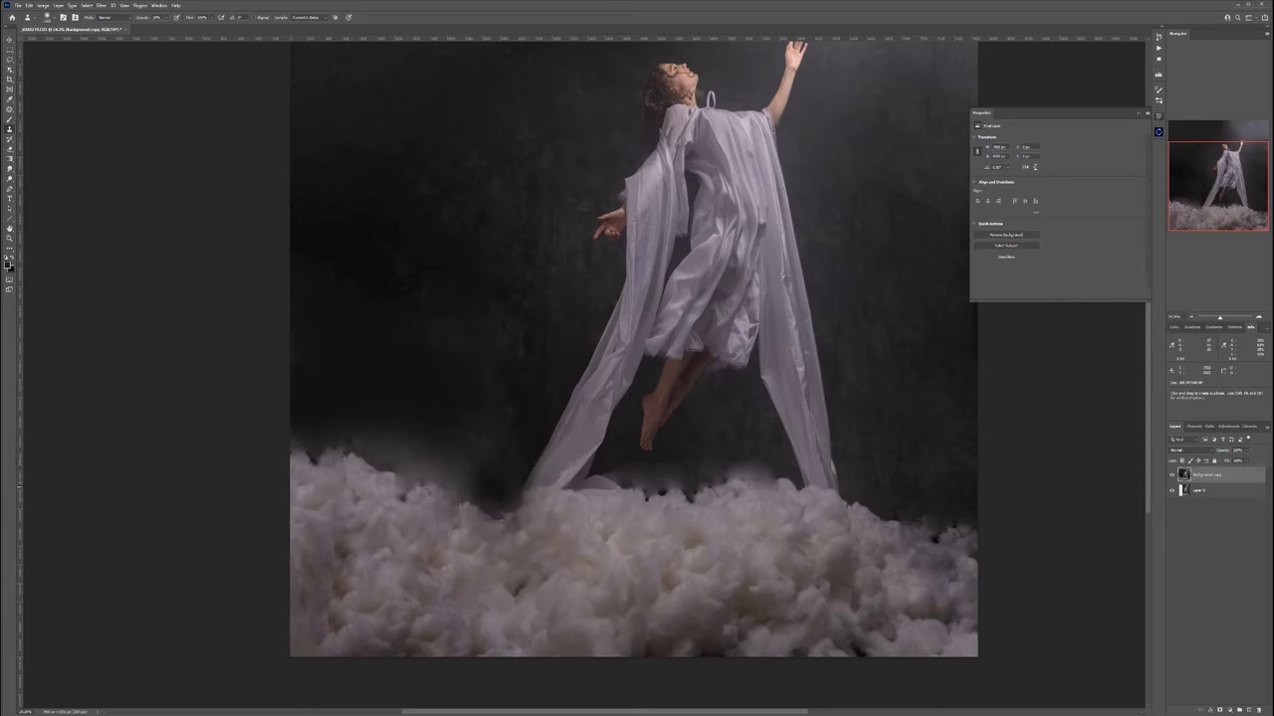
key("ctrl+z")
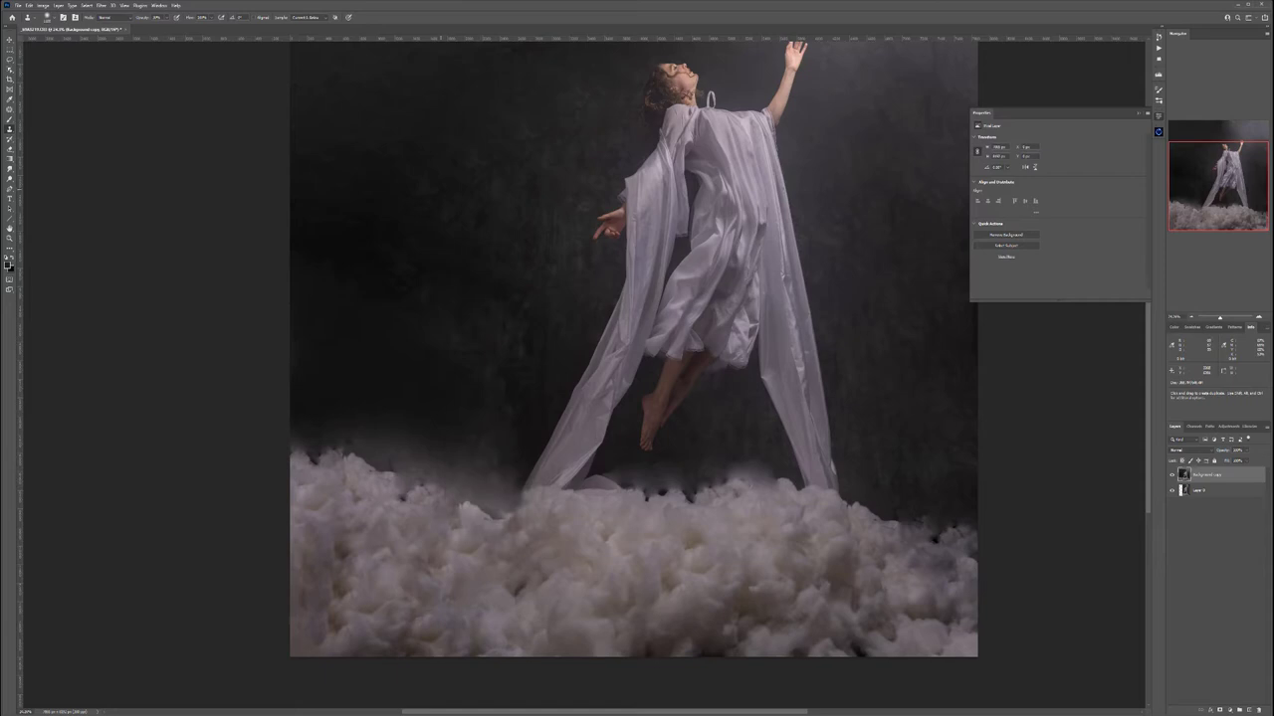
left_click(412, 467)
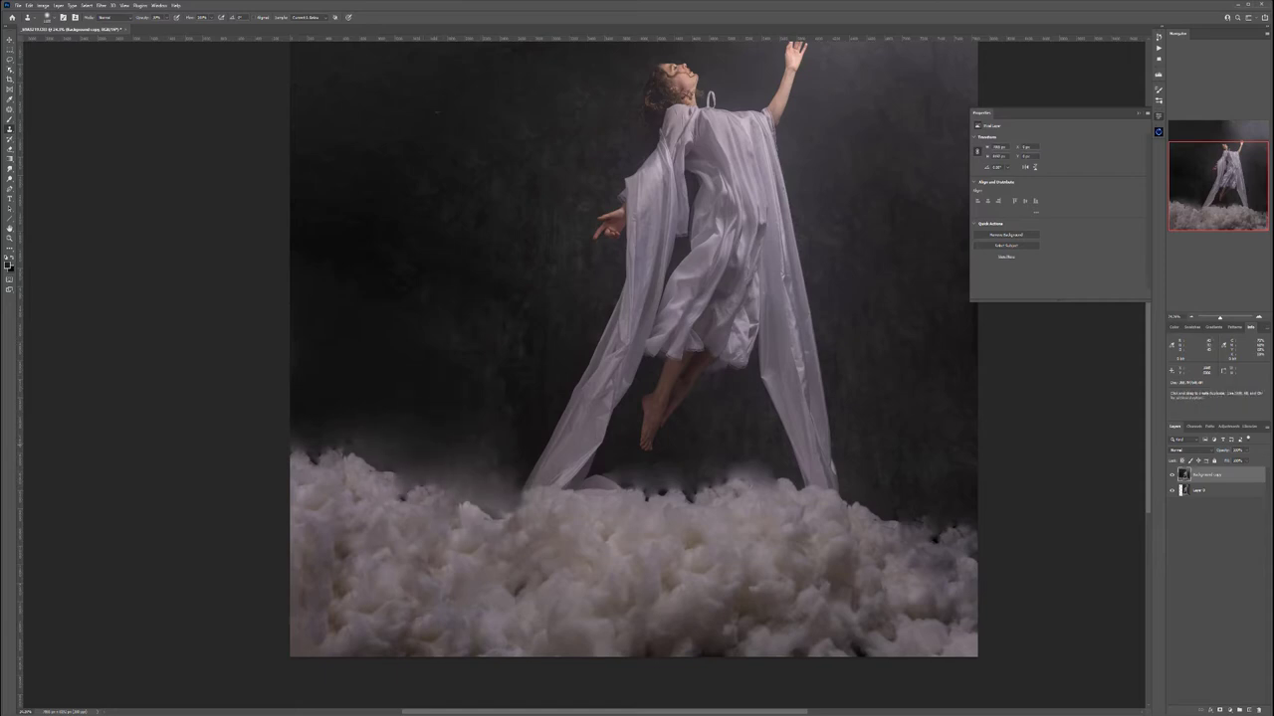
left_click(456, 476)
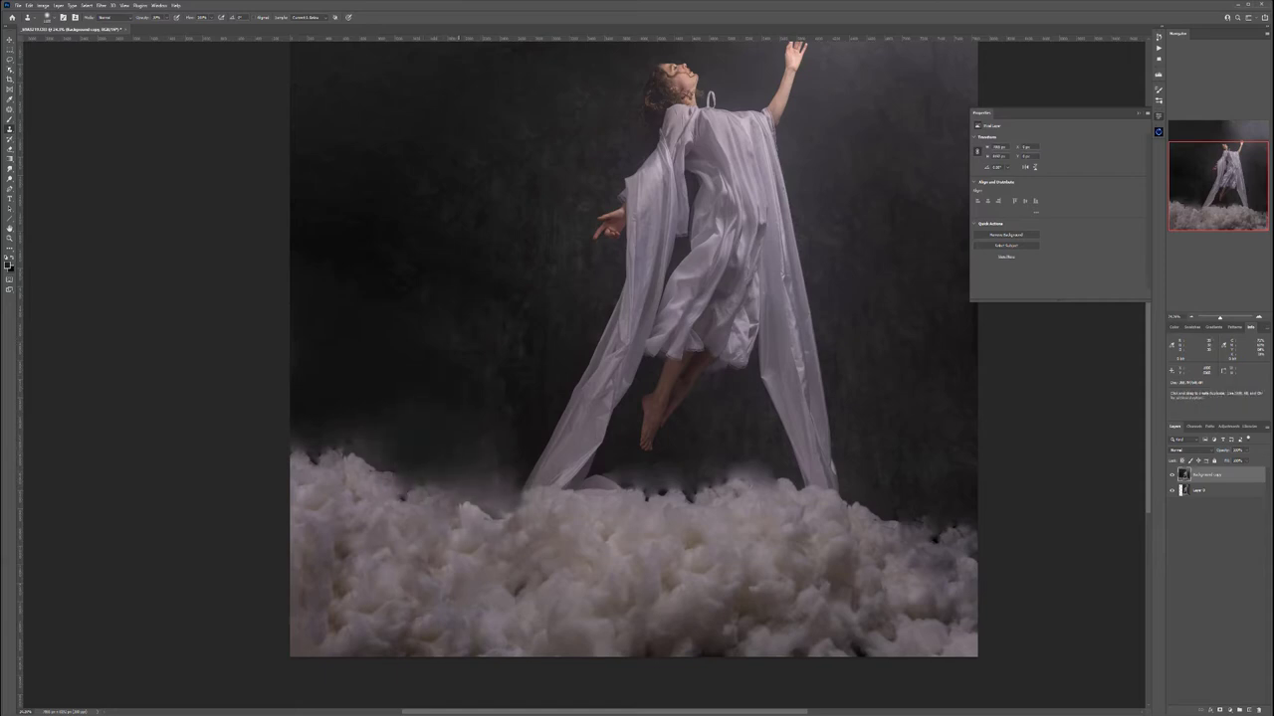
left_click_drag(459, 469, 487, 465)
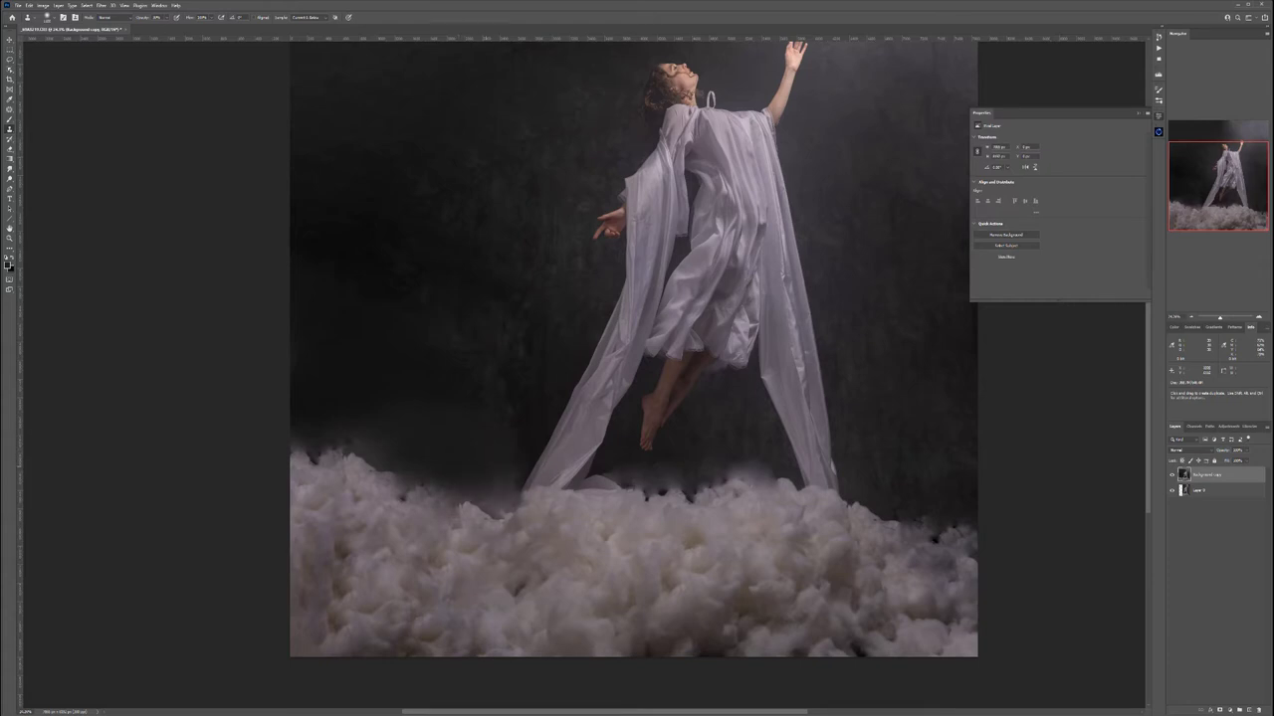
left_click_drag(380, 472, 366, 474)
left_click(371, 472)
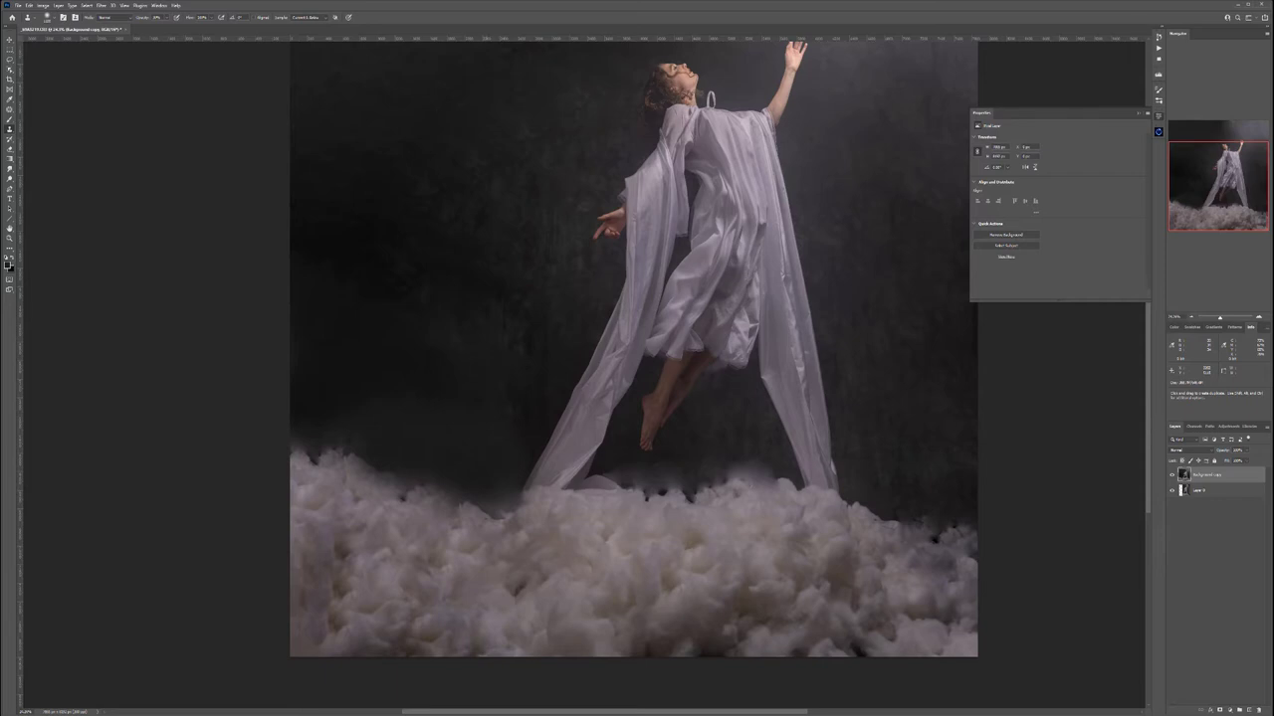
scroll(486, 366, "down", 10)
scroll(620, 331, "up", 3)
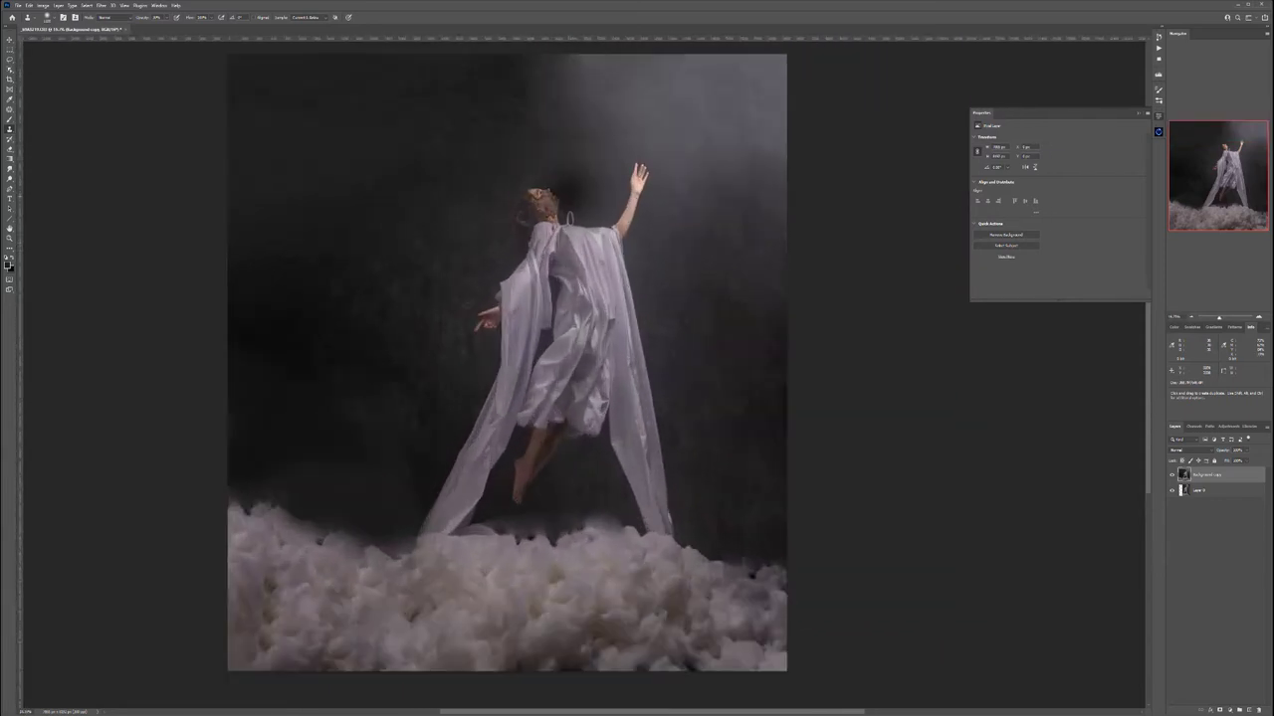
Place the "angel wings side top light" image, rotate it counterclockwise, shrink it and position it behind the model's shoulder
key("v")
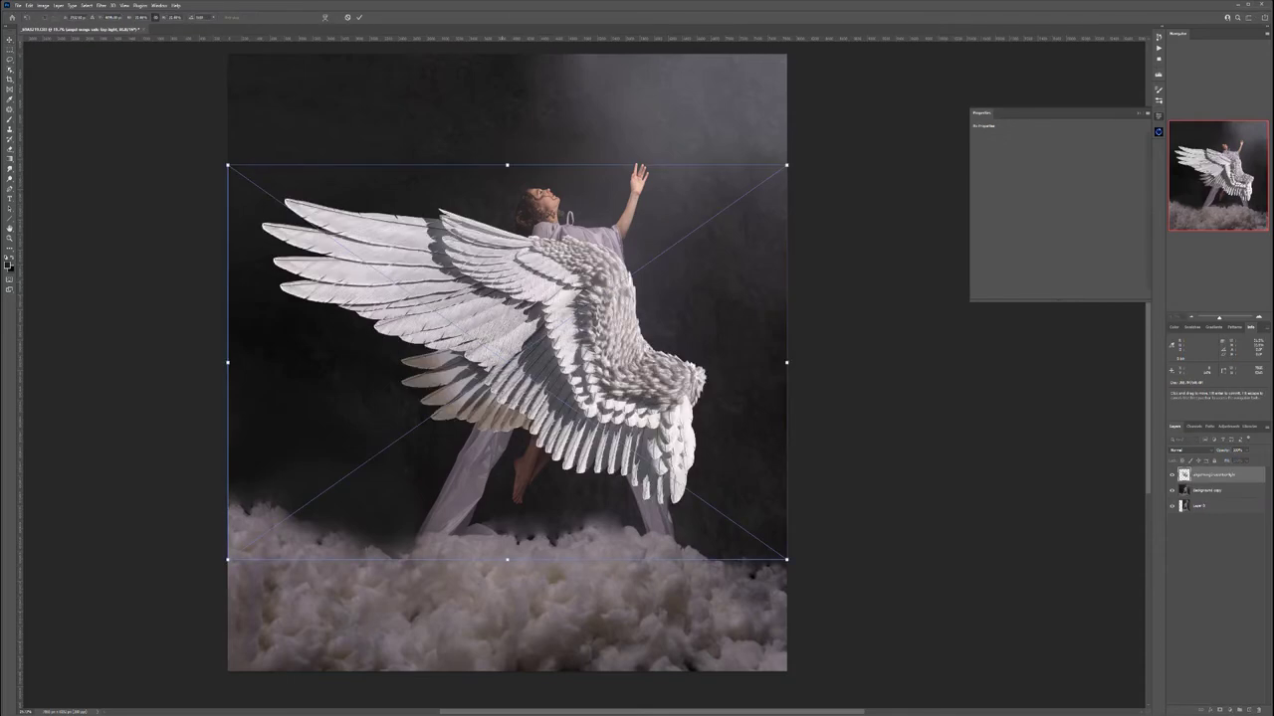
left_click_drag(593, 298, 533, 239)
left_click_drag(735, 97, 576, 27)
mouse_move(466, 309)
left_mouse_down()
mouse_move(414, 328)
mouse_move(447, 312)
left_mouse_up()
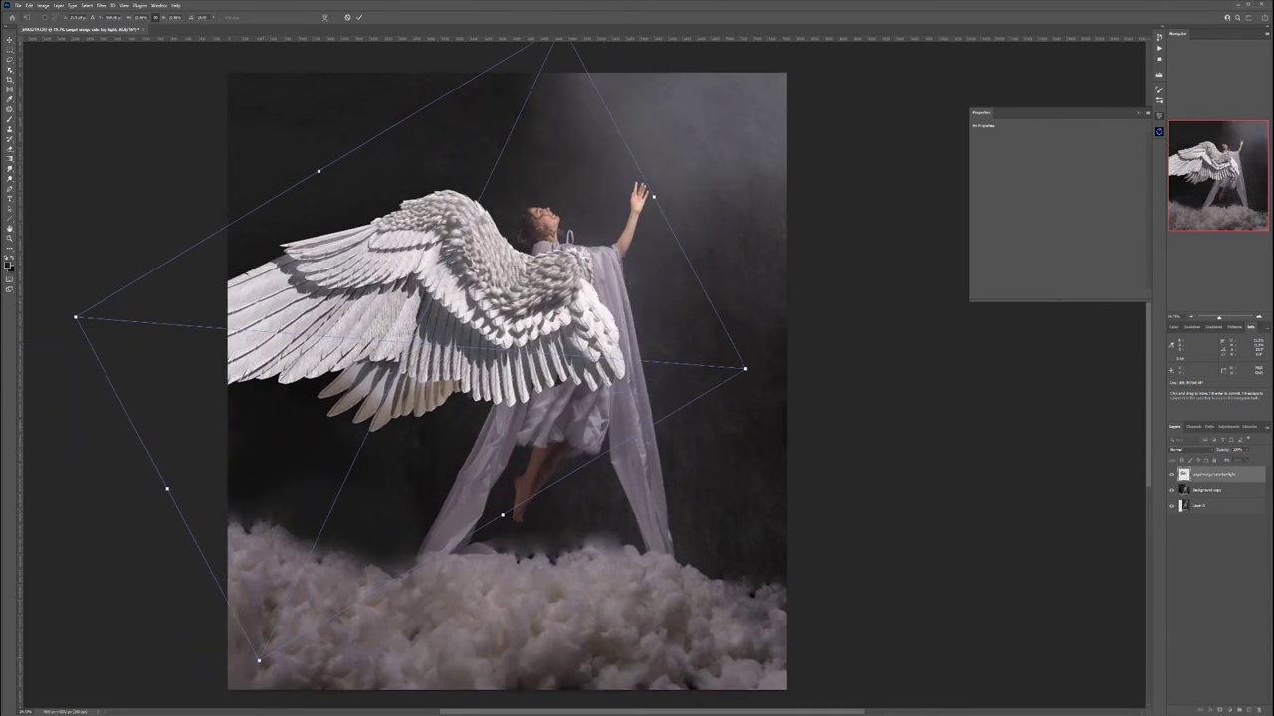
left_click_drag(258, 659, 413, 515)
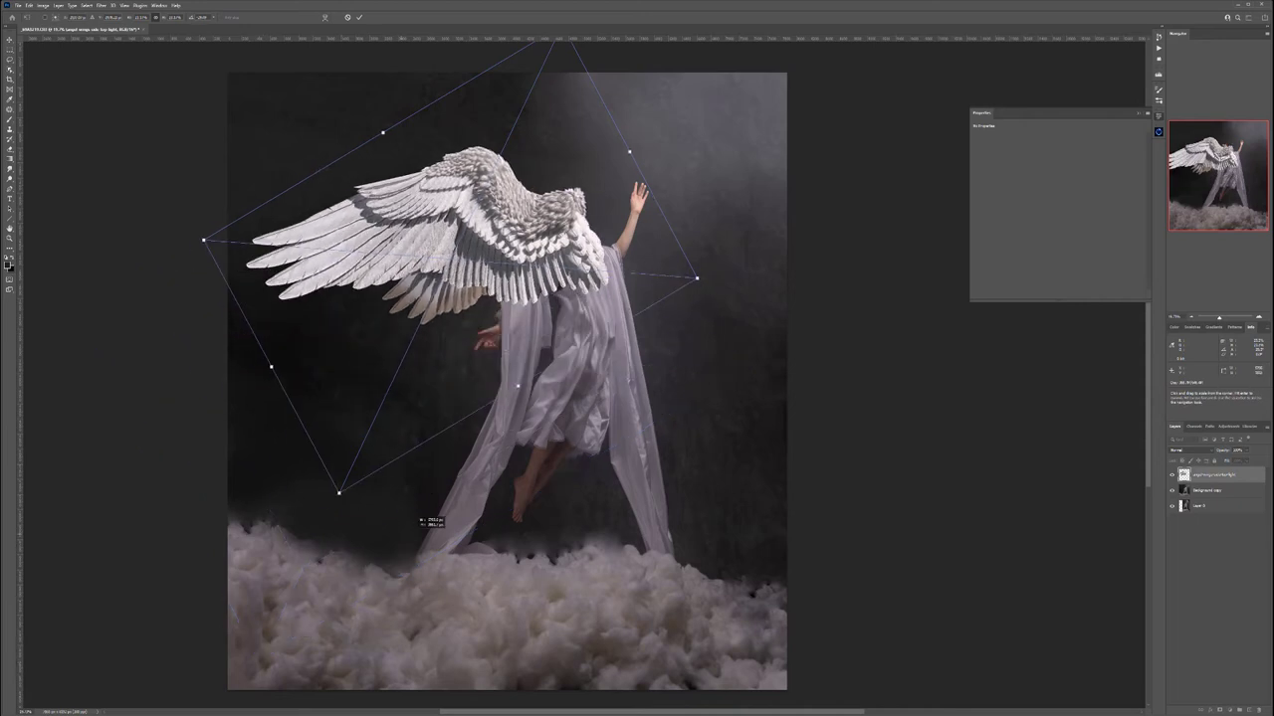
left_click_drag(544, 279, 540, 338)
left_click_drag(696, 337, 698, 312)
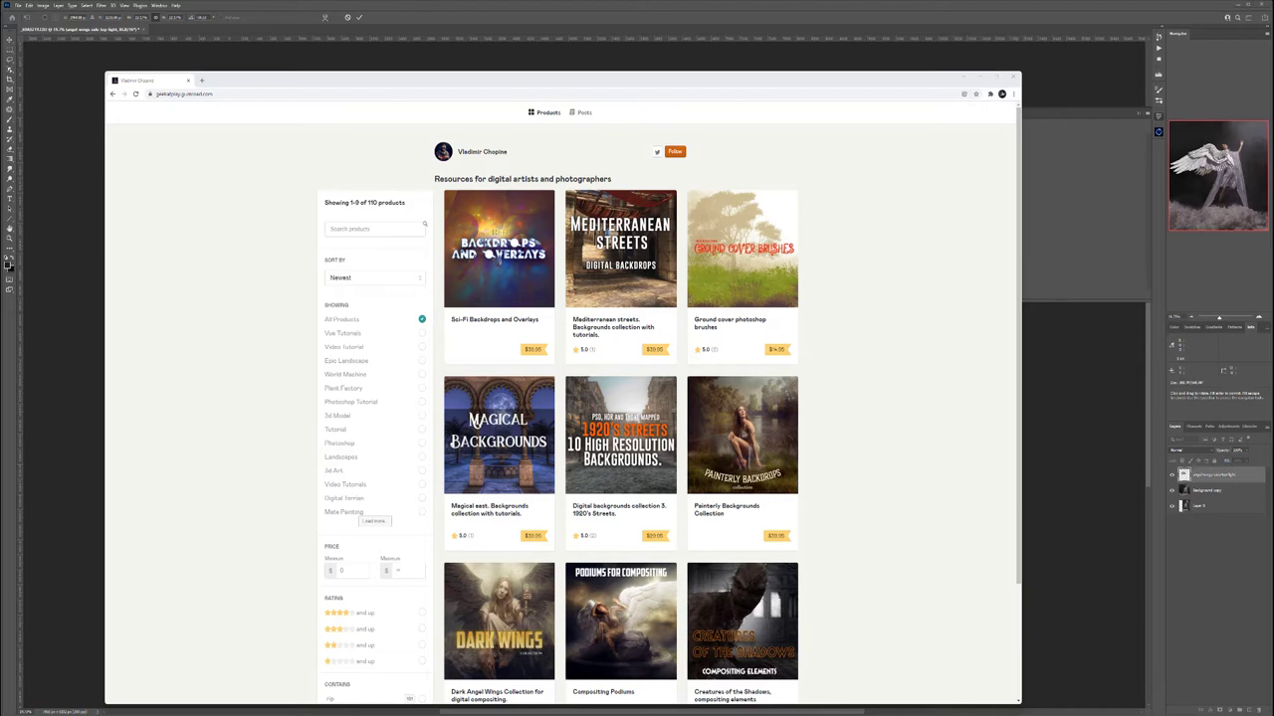
Switch to the Gumroad store in the browser, find the Angel Wings Collection for digital compositing and look through its preview images
scroll(666, 398, "down", 2)
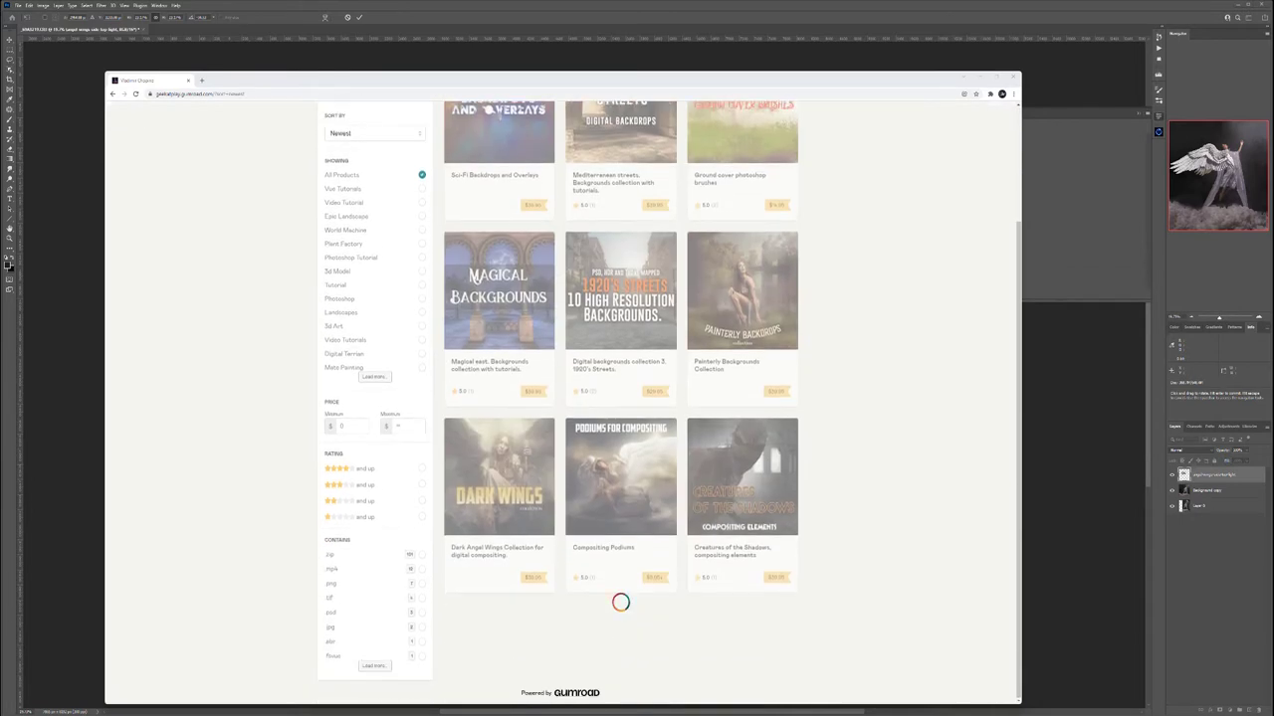
scroll(732, 402, "down", 2)
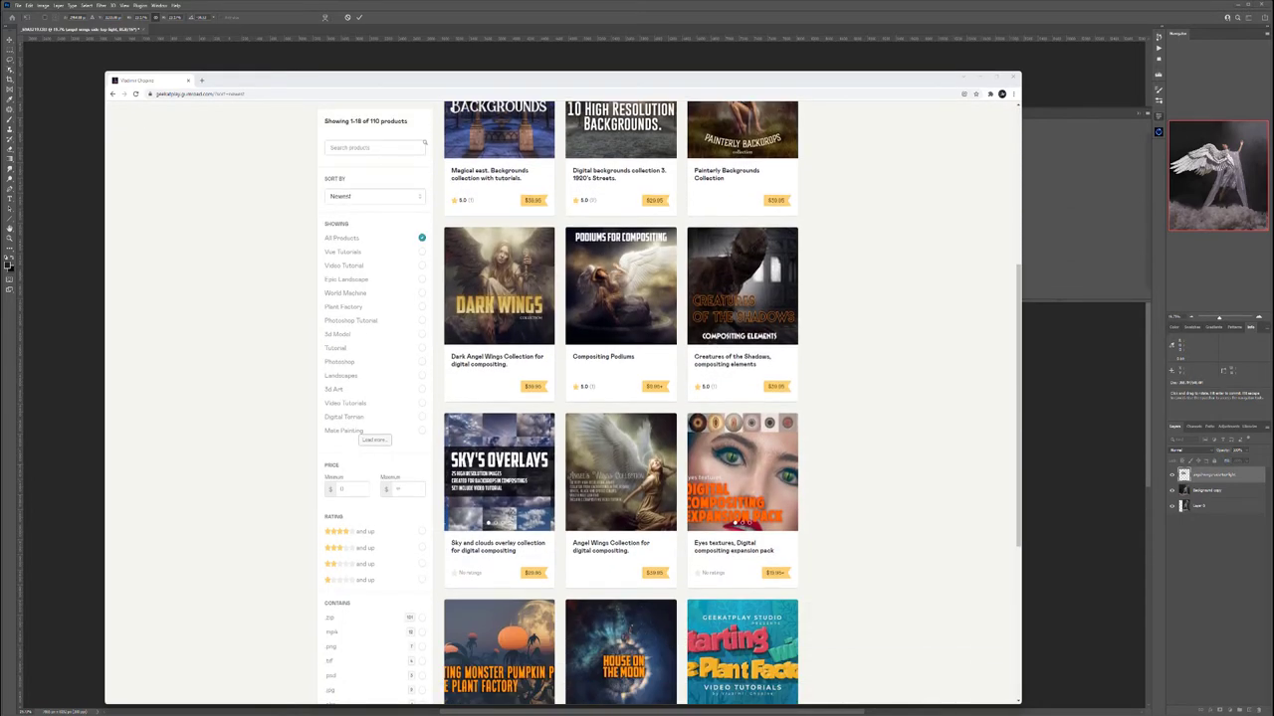
scroll(732, 402, "down", 1)
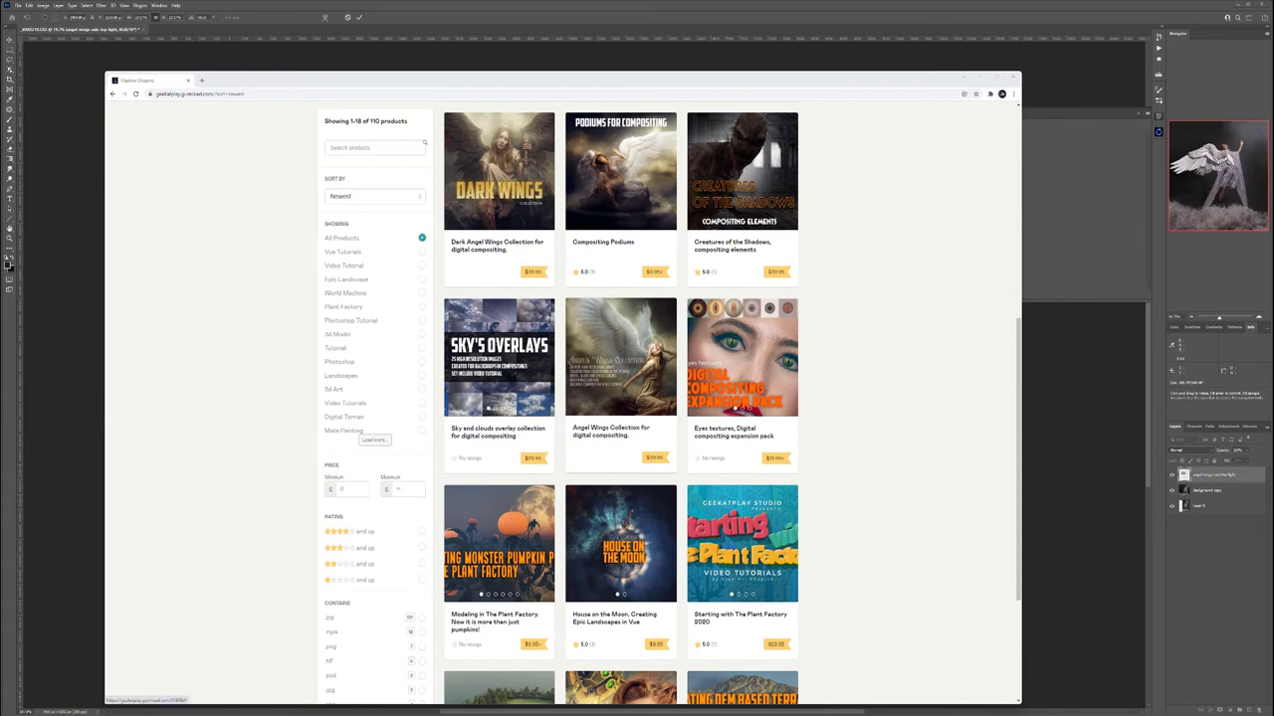
scroll(567, 404, "up", 1)
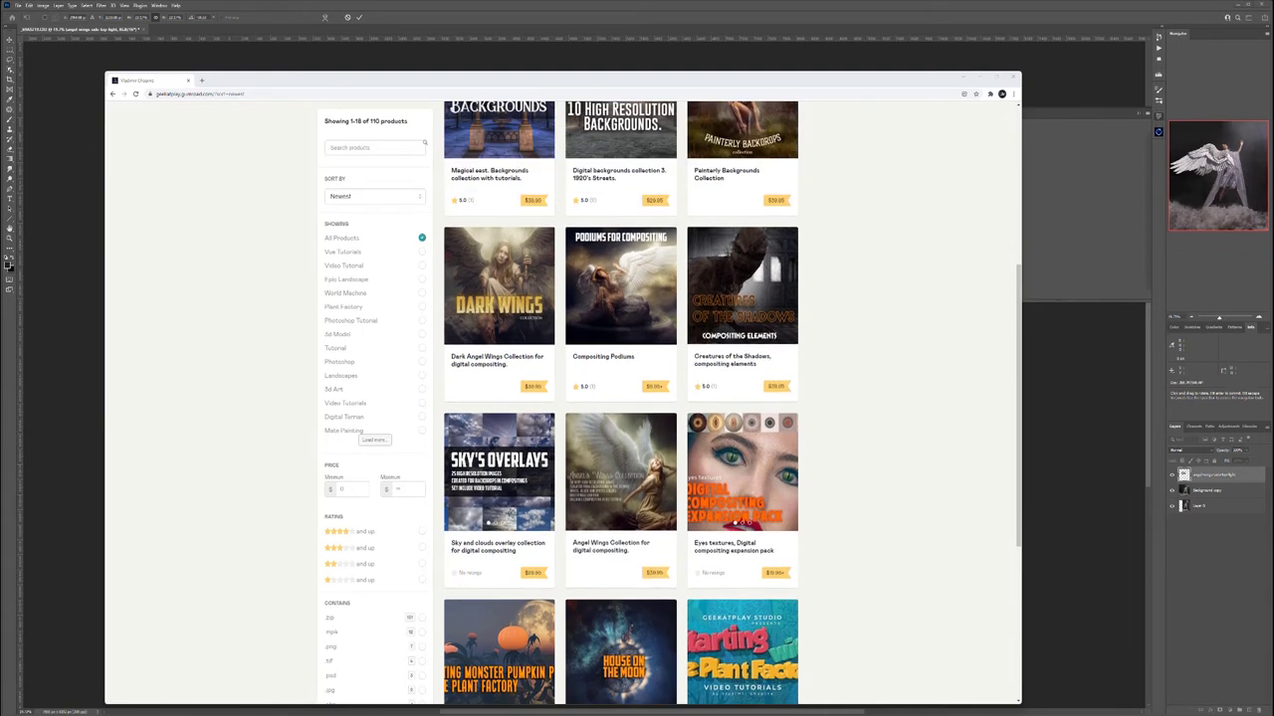
scroll(741, 437, "up", 3)
scroll(741, 438, "down", 4)
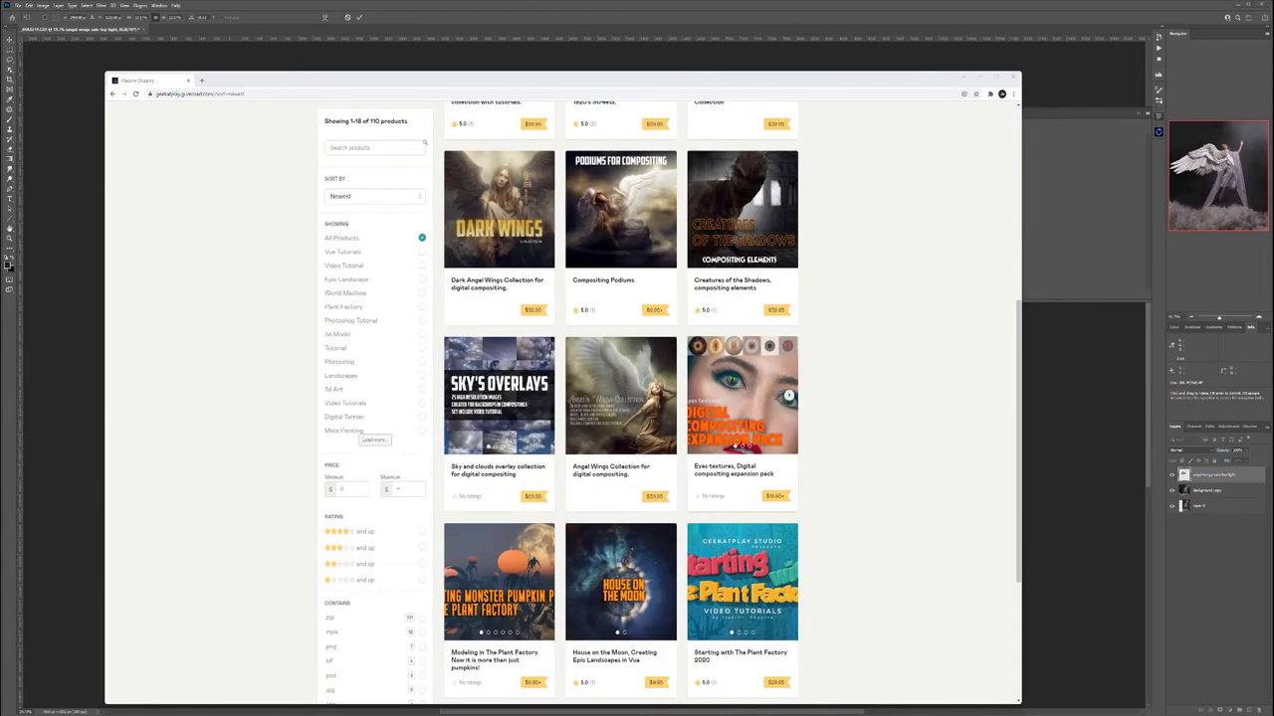
left_click(612, 470)
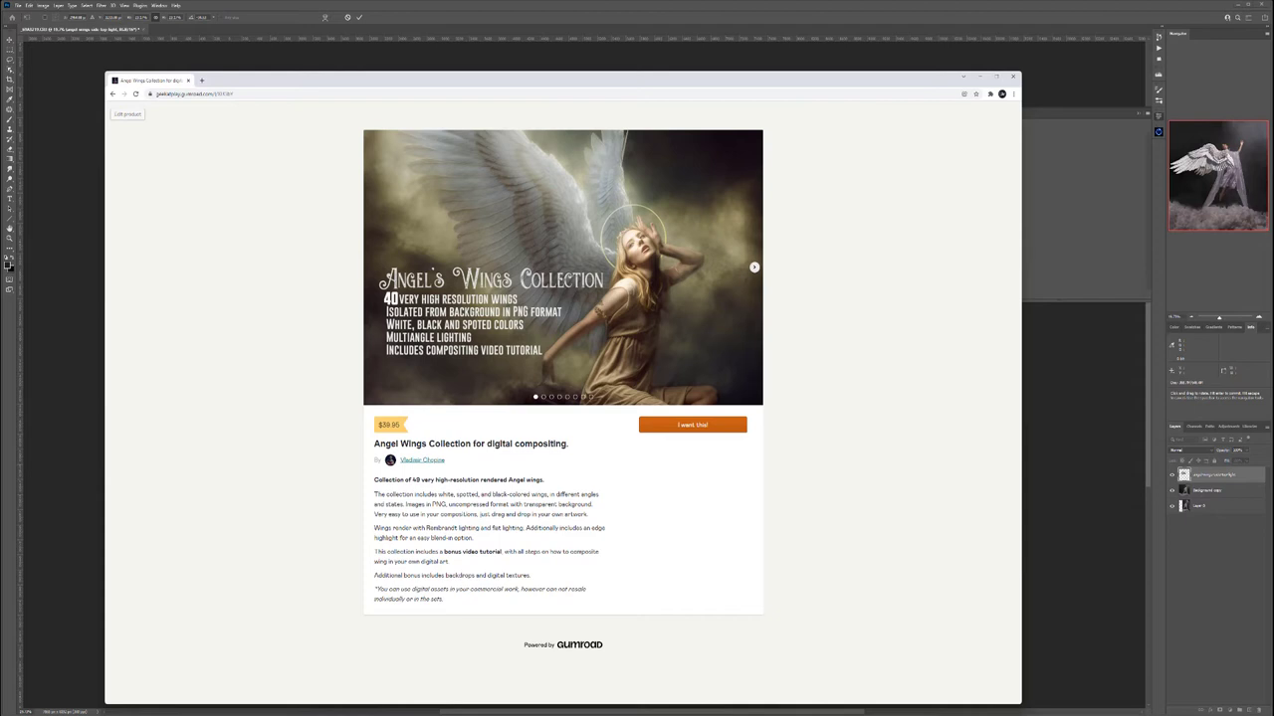
left_click(755, 267)
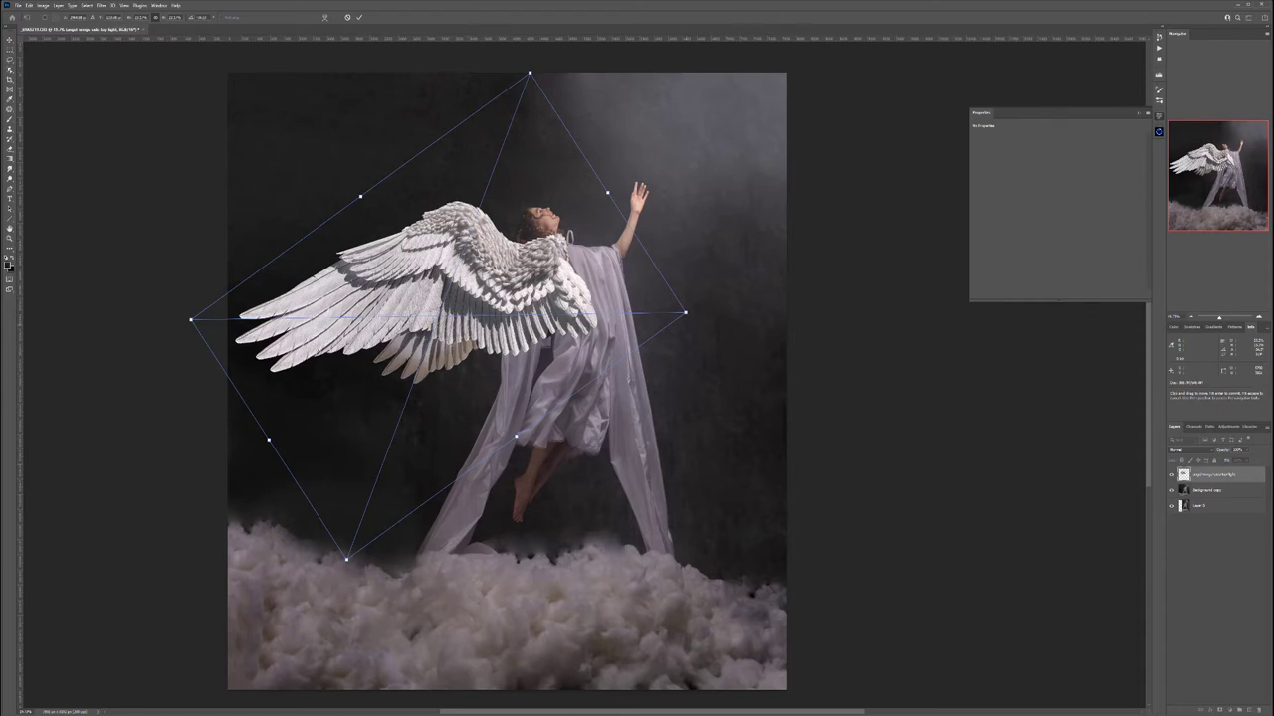
Rotate the wing further counterclockwise and move its base down against the model's upper back
left_click_drag(691, 313, 690, 289)
left_click_drag(518, 244, 529, 282)
left_click_drag(525, 285, 523, 285)
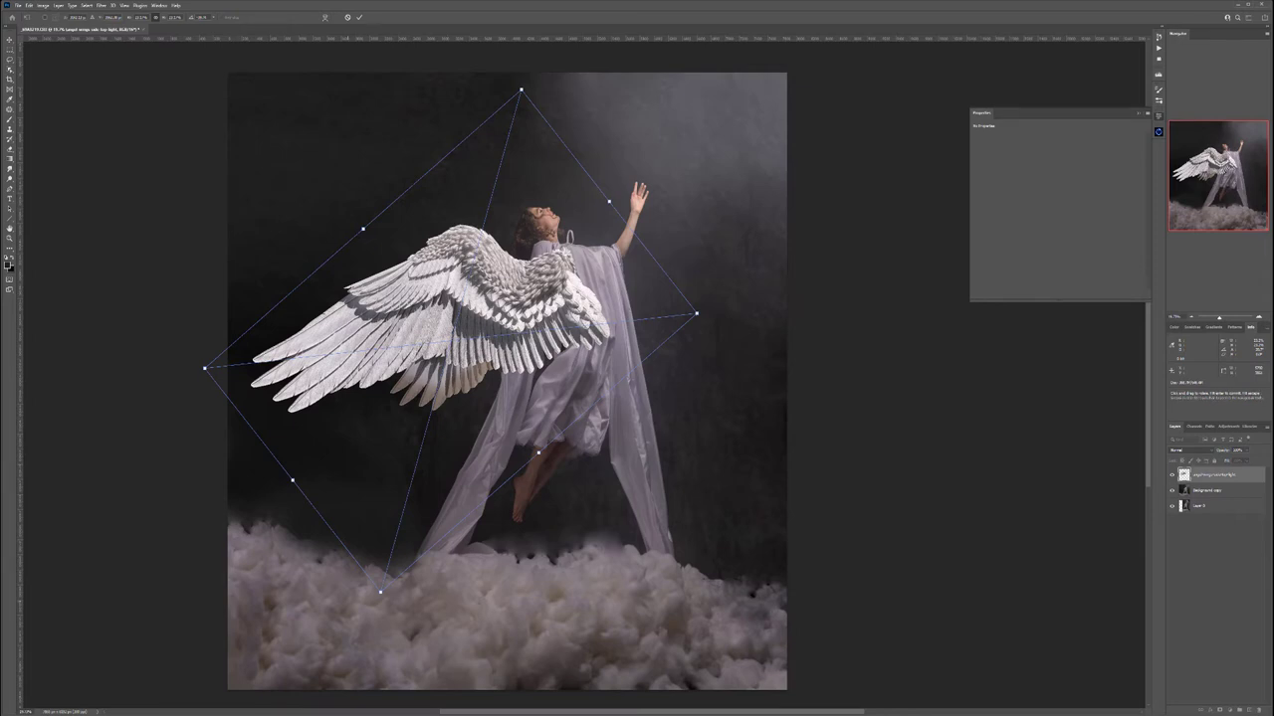
Enlarge the wing slightly, tilt its tips further down, align its base with the shoulder and apply the transform
left_click_drag(380, 592, 372, 608)
mouse_move(531, 356)
left_mouse_down()
mouse_move(413, 404)
mouse_move(534, 359)
mouse_move(535, 342)
left_mouse_up()
left_click_drag(705, 329, 703, 310)
mouse_move(524, 270)
left_mouse_down()
mouse_move(516, 309)
mouse_move(536, 258)
left_mouse_up()
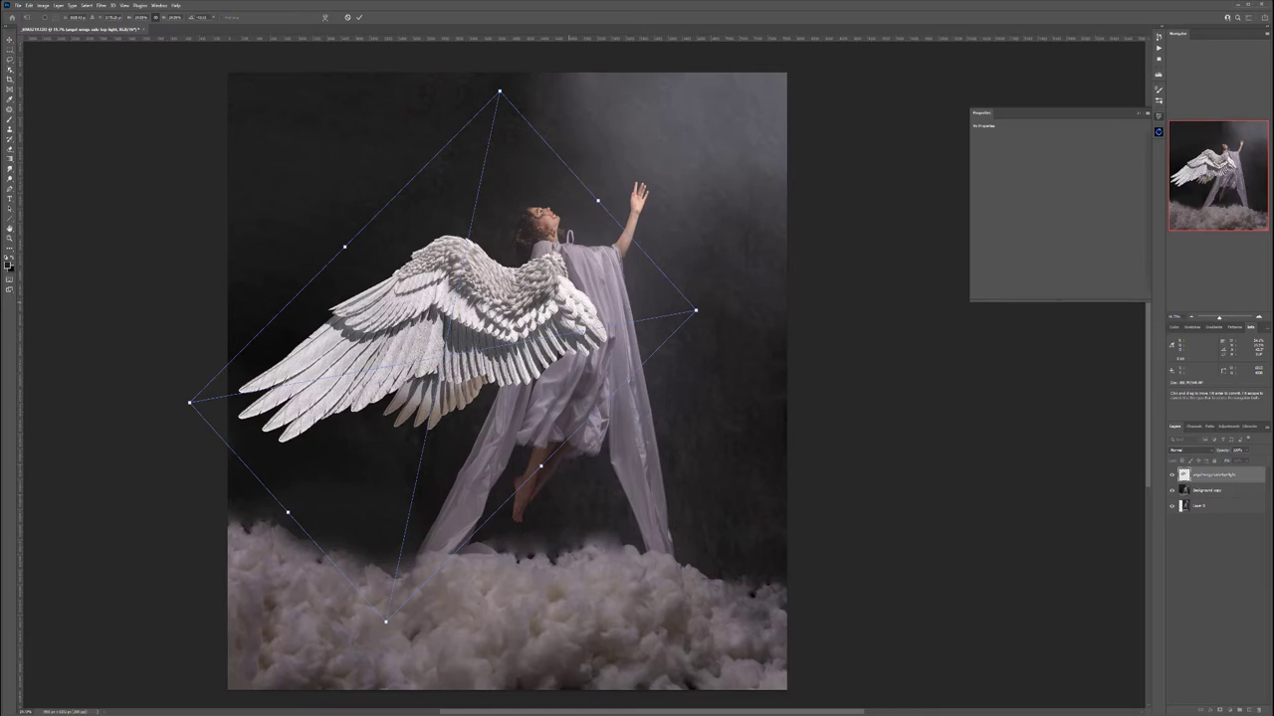
mouse_move(549, 275)
left_mouse_down()
mouse_move(547, 333)
mouse_move(550, 271)
left_mouse_up()
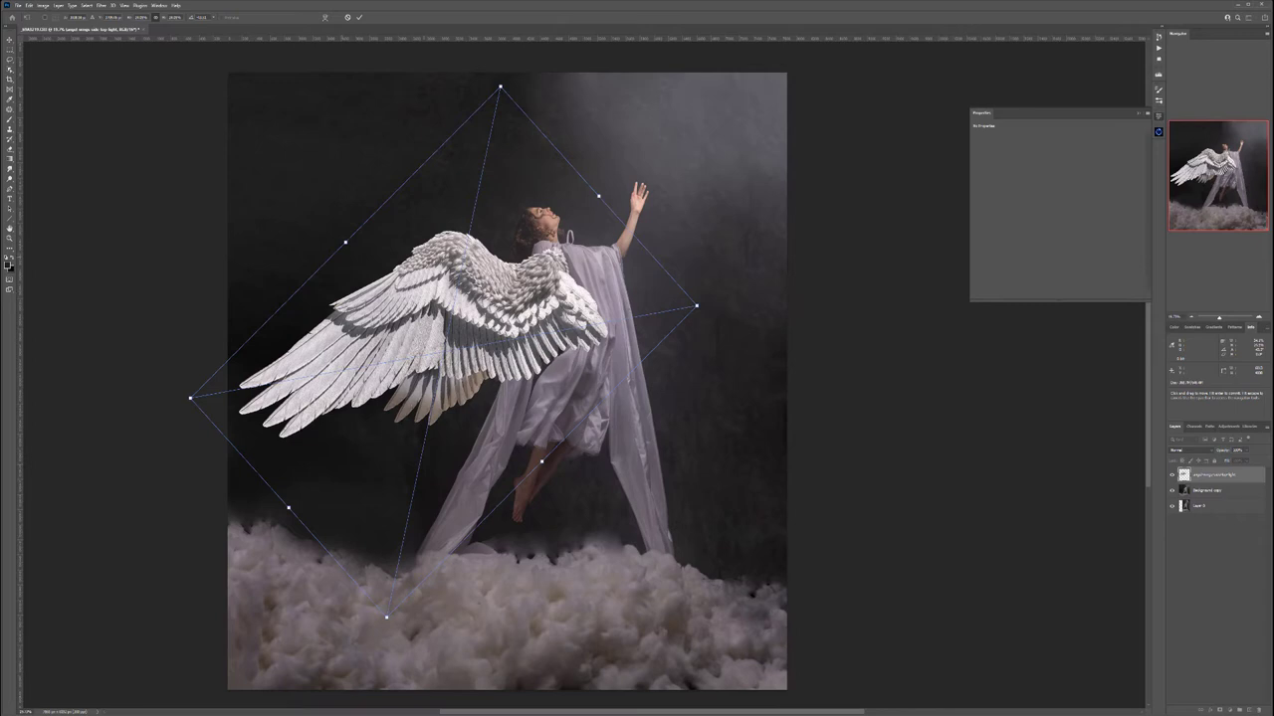
type("2")
key("Return")
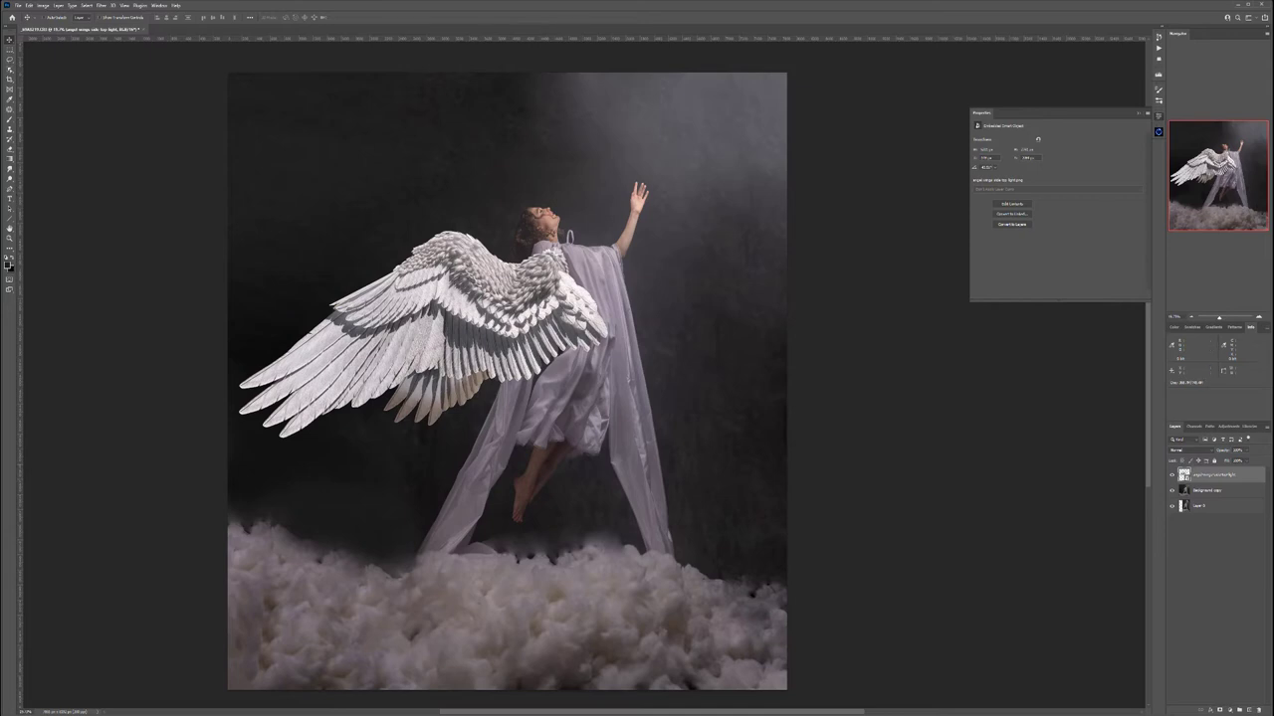
Create a new layer above the wing and set the foreground colour to bright magenta for the Brush
key("ctrl+shift+alt+n")
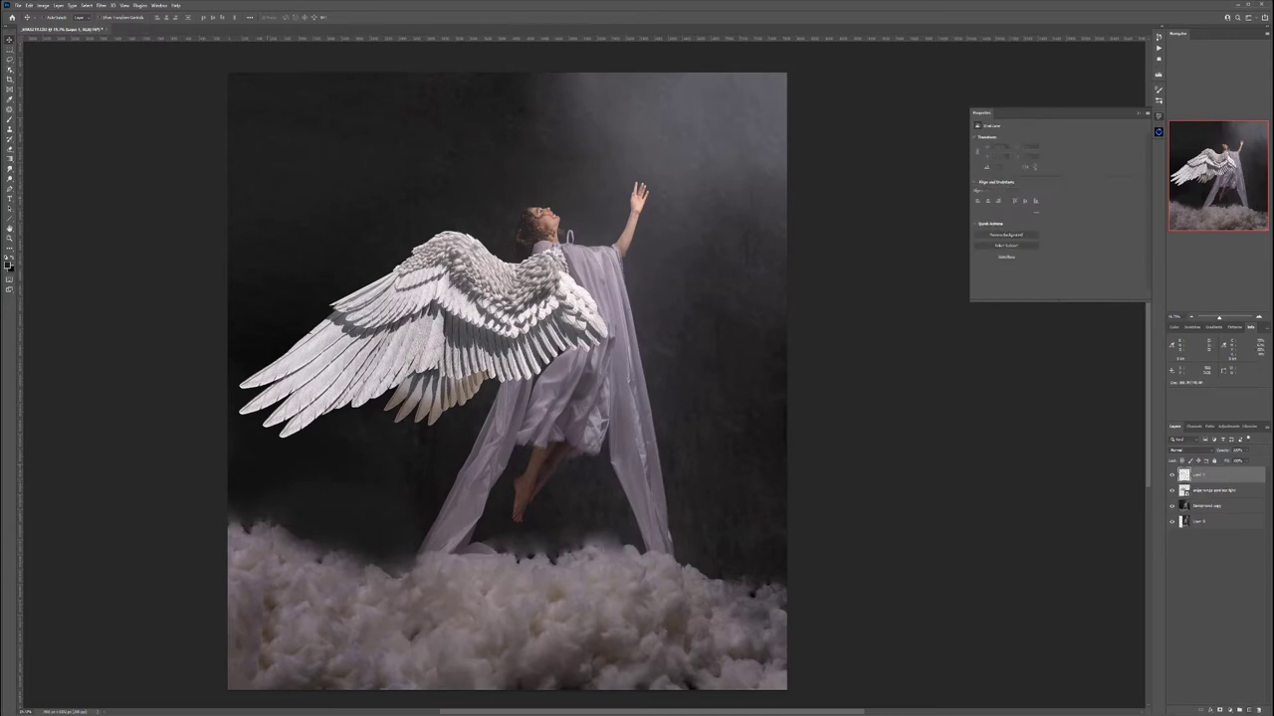
left_click(10, 119)
left_click(8, 266)
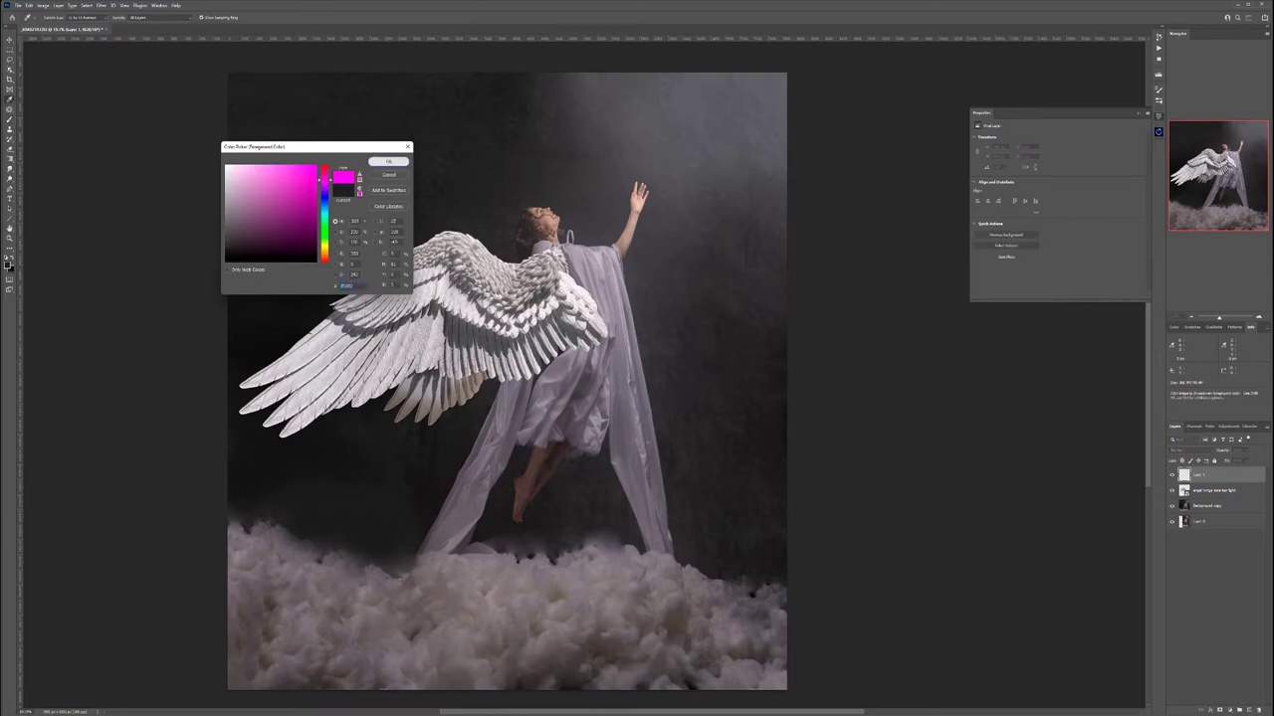
key("Return")
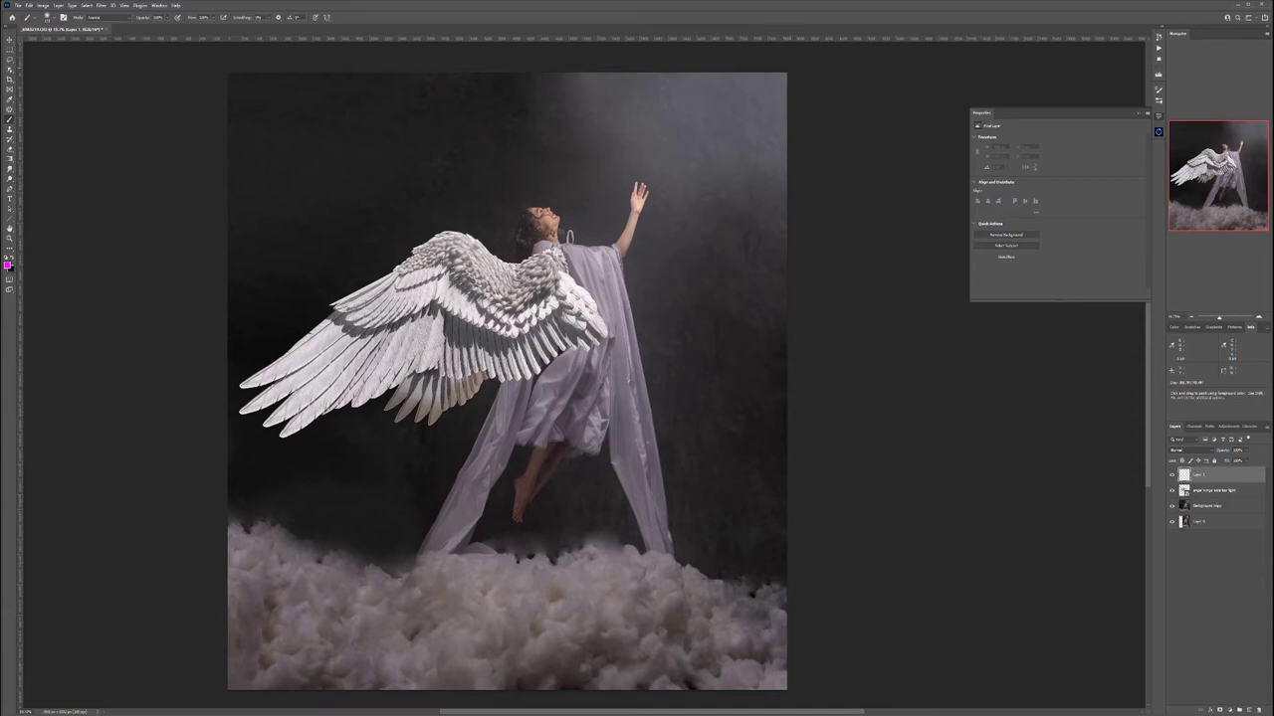
Paint three straight magenta guide lines fanning from the photo's upper right corner across the wing and figure to the left and bottom edges
mouse_move(782, 77)
left_mouse_down()
mouse_move(675, 109)
mouse_move(274, 306)
left_mouse_up()
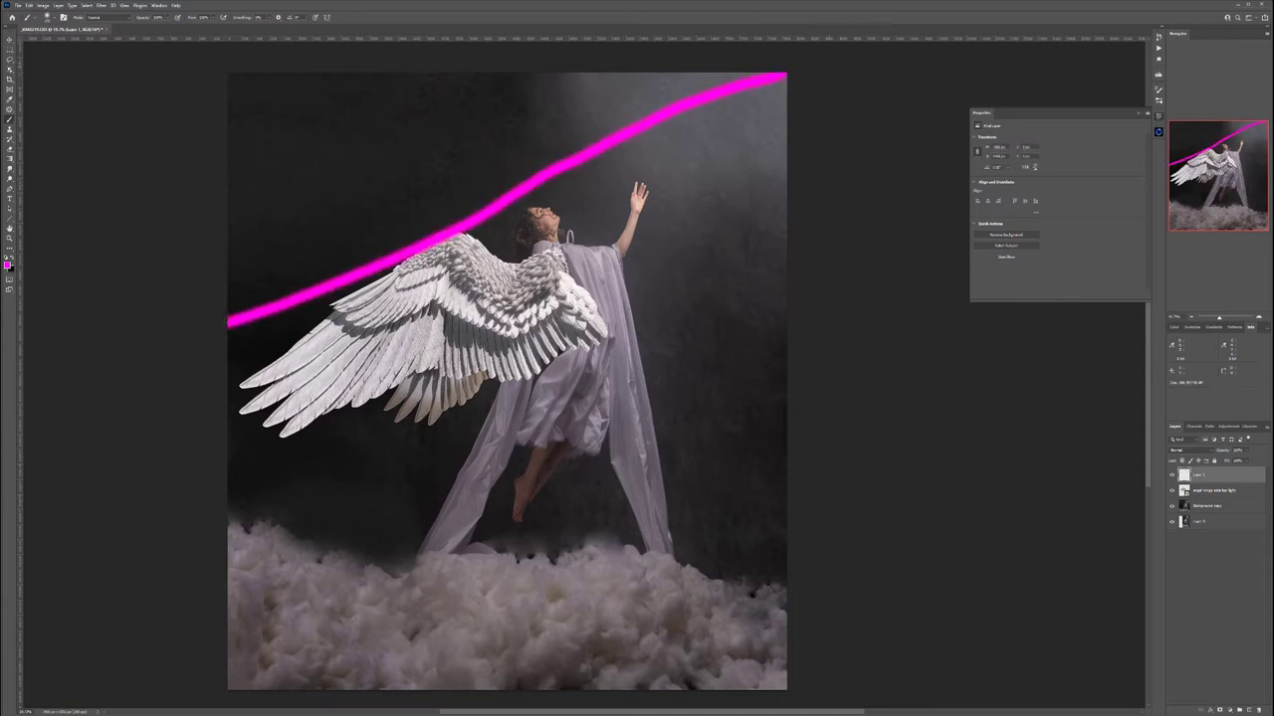
key("ctrl+z")
left_click(229, 349, "shift")
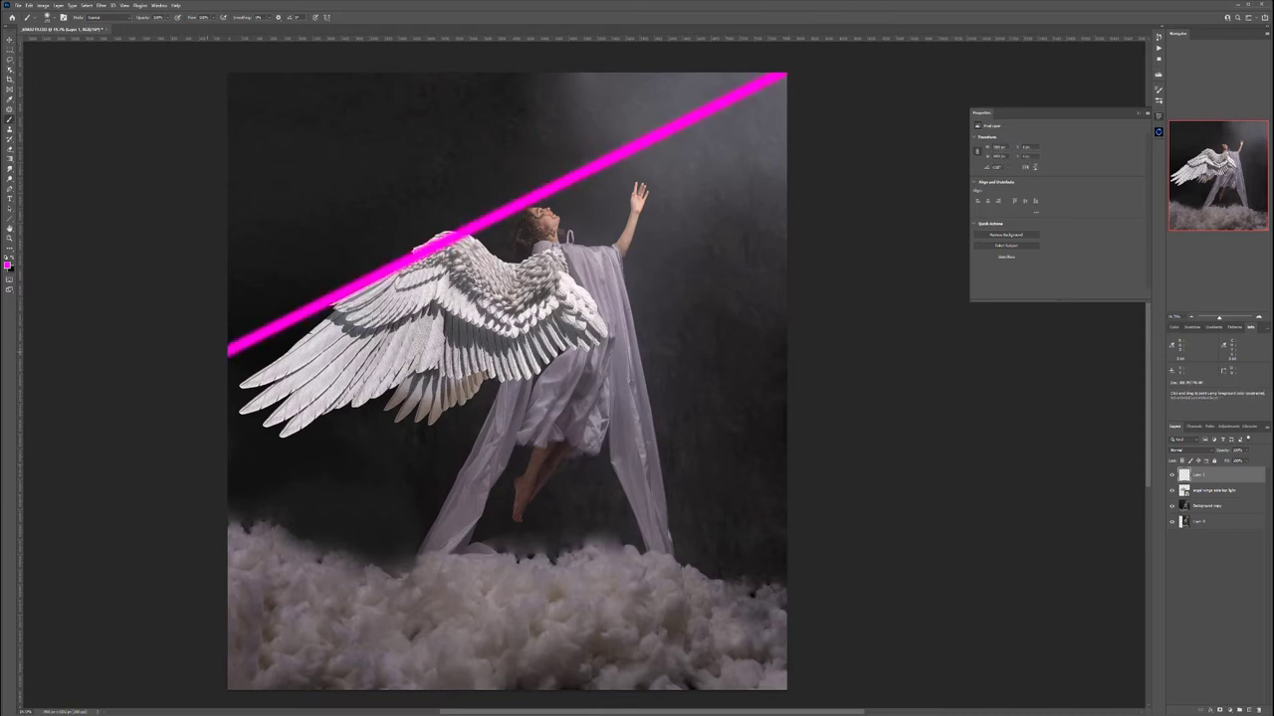
left_click(781, 77)
left_click(228, 615, "shift")
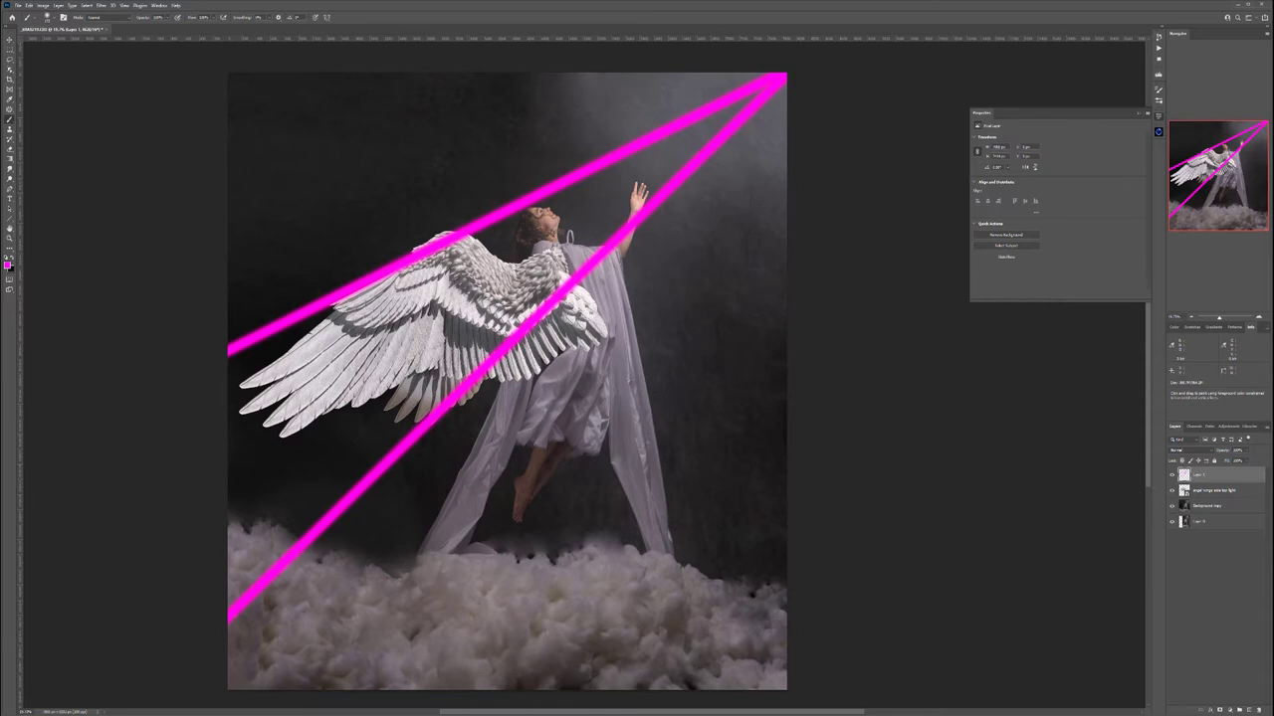
scroll(507, 381, "left", 10)
scroll(584, 373, "down", 2)
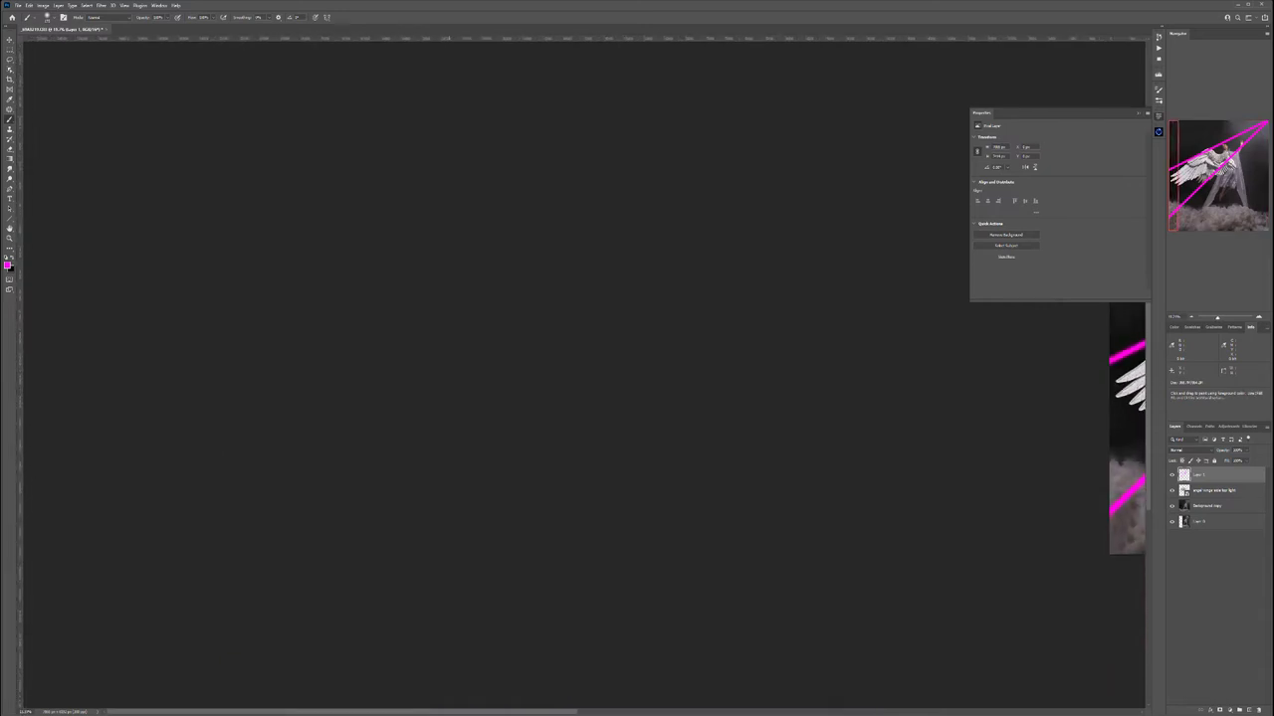
scroll(637, 373, "right", 5)
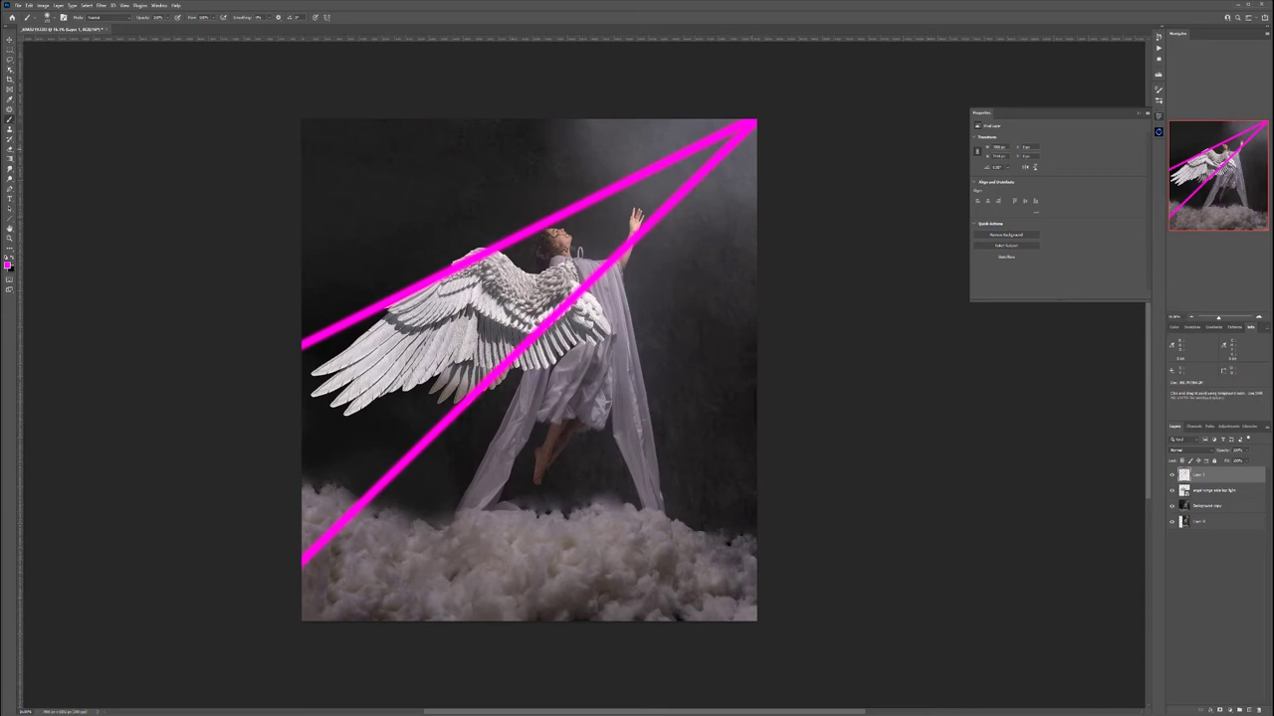
left_click(753, 124)
left_click(416, 619, "shift")
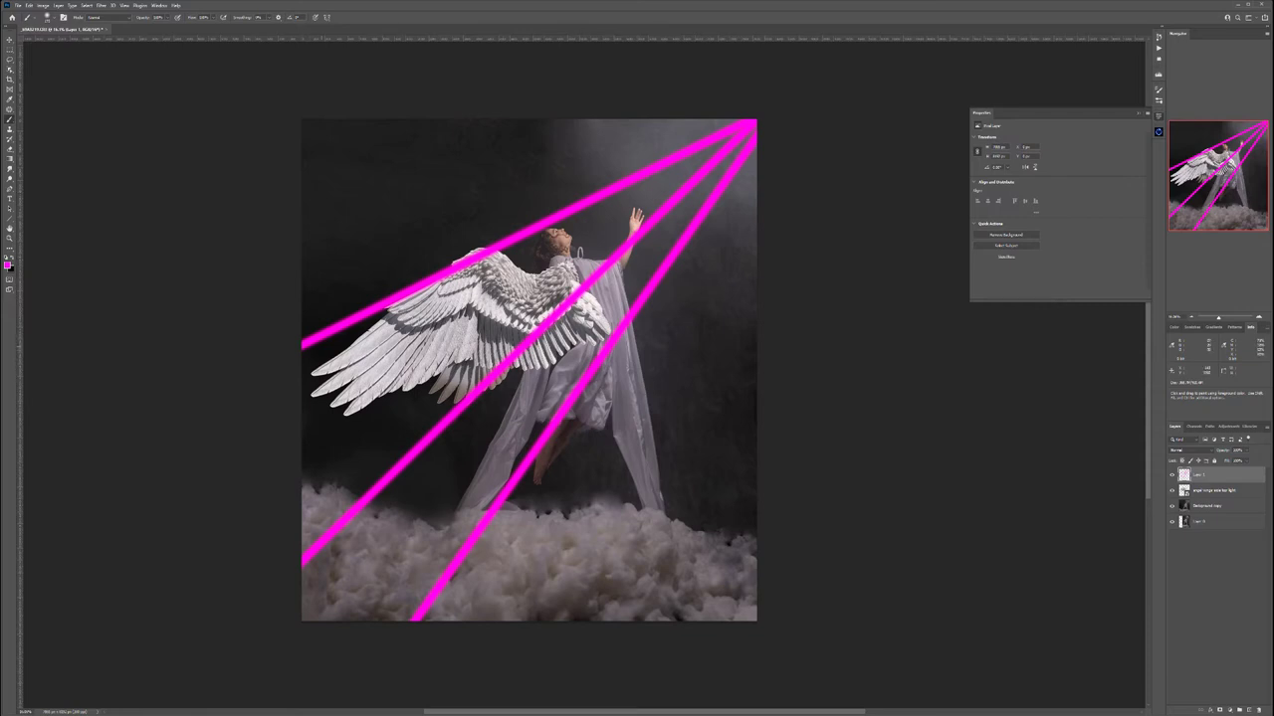
Rotate the wing slightly clockwise, nudge it up and outward against the guide lines, and apply the transform
left_click(1214, 490)
key("ctrl+t")
left_click_drag(573, 95, 582, 107)
left_click_drag(413, 333, 410, 329)
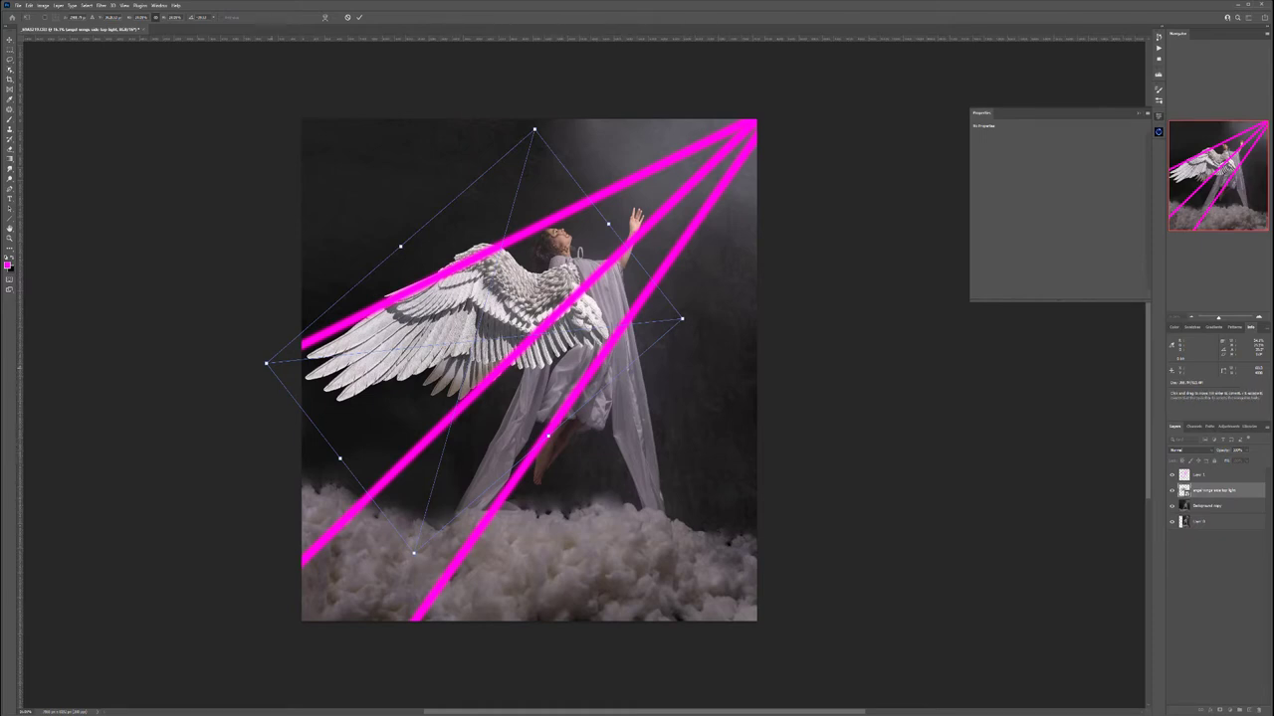
key("Return")
Hide the magenta guide-line layer and delete it
left_click(1200, 475)
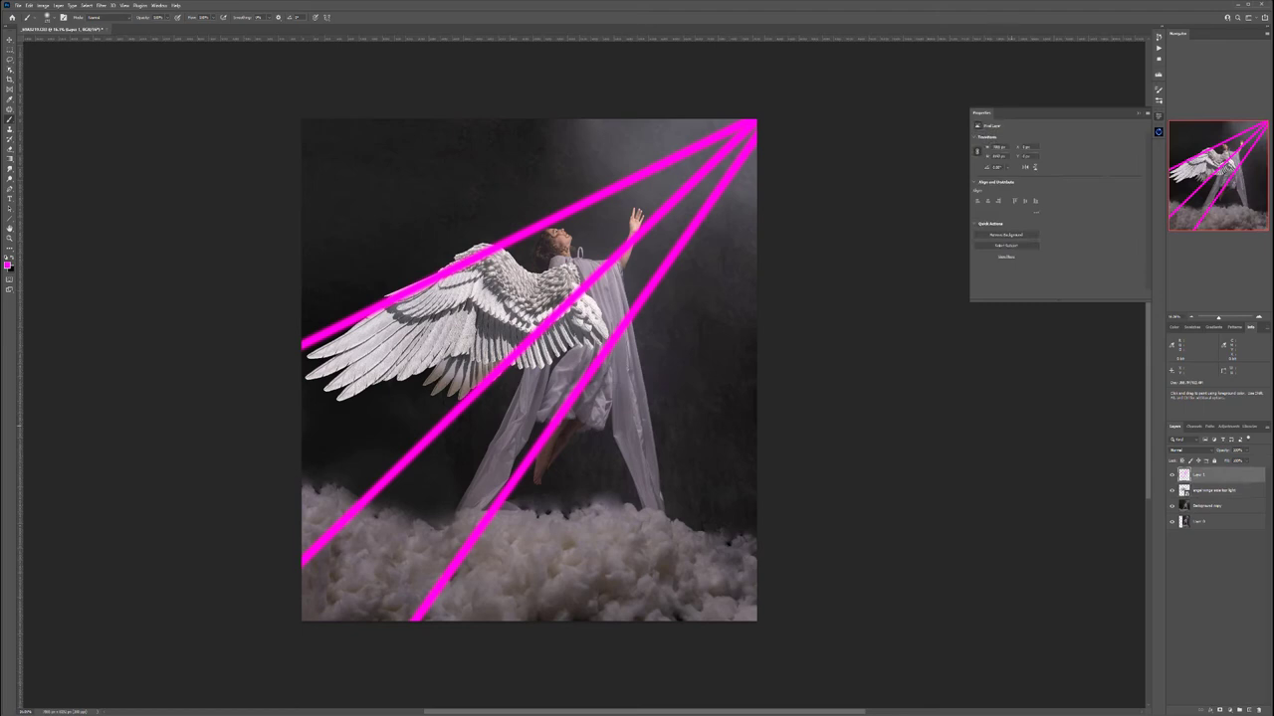
left_click(1172, 474)
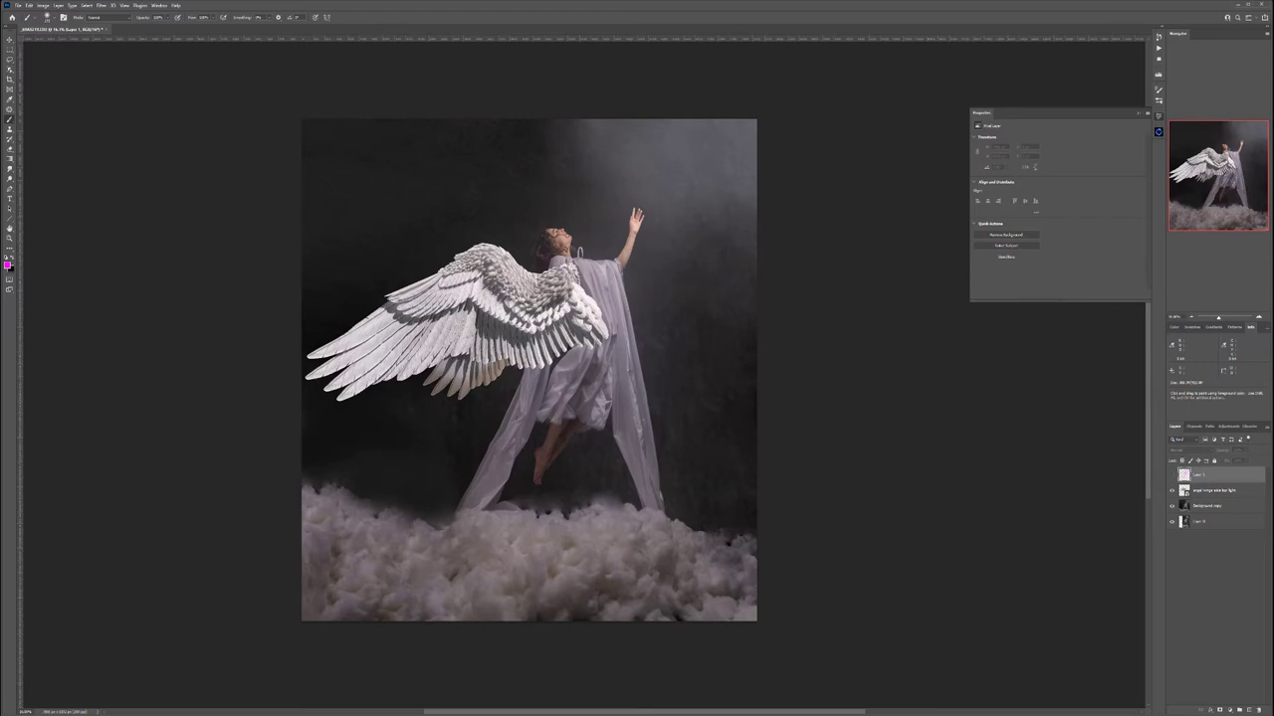
left_click_drag(1214, 474, 1259, 709)
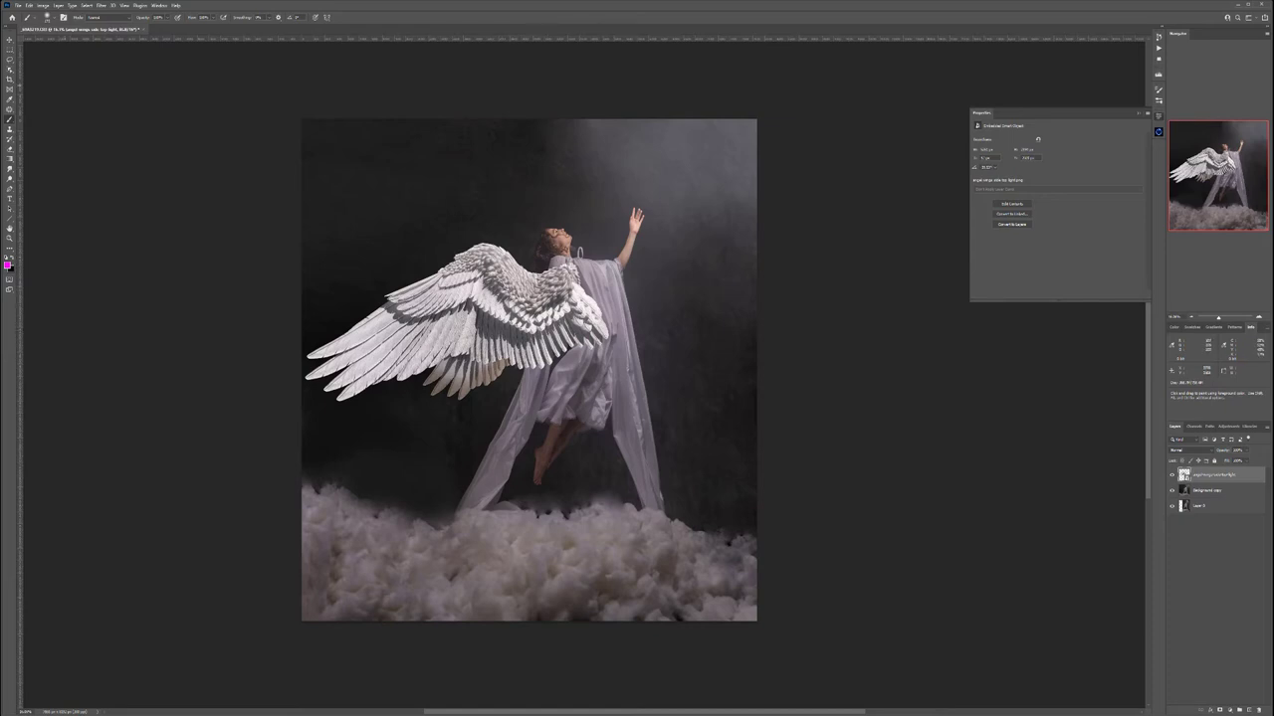
Hide the angel wings layer and make the Background copy layer active
key("v")
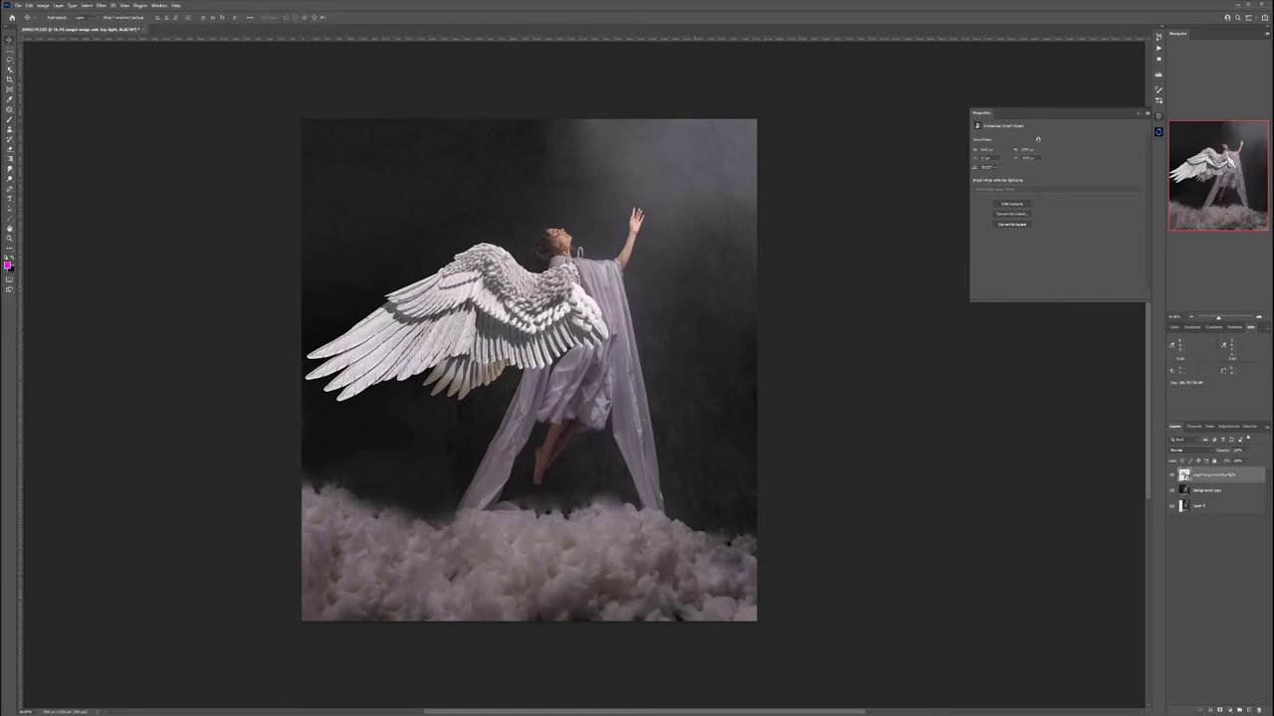
left_click(1172, 475)
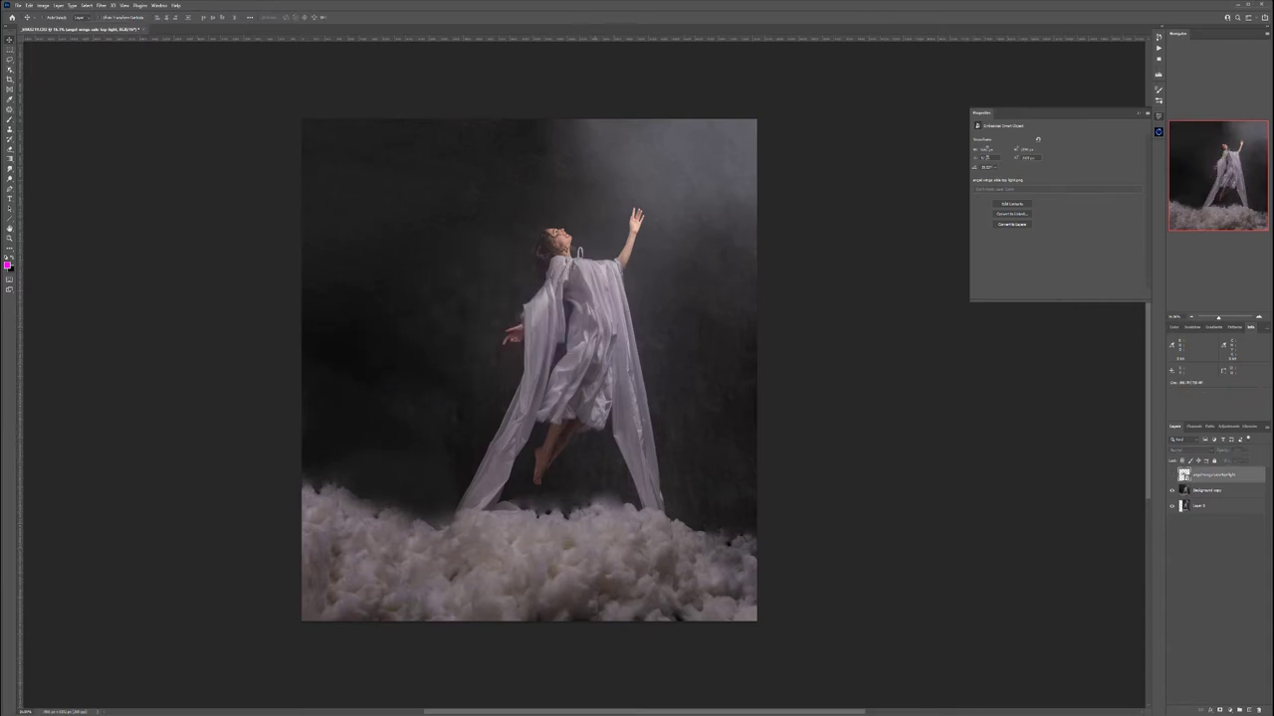
key("alt+bracketleft")
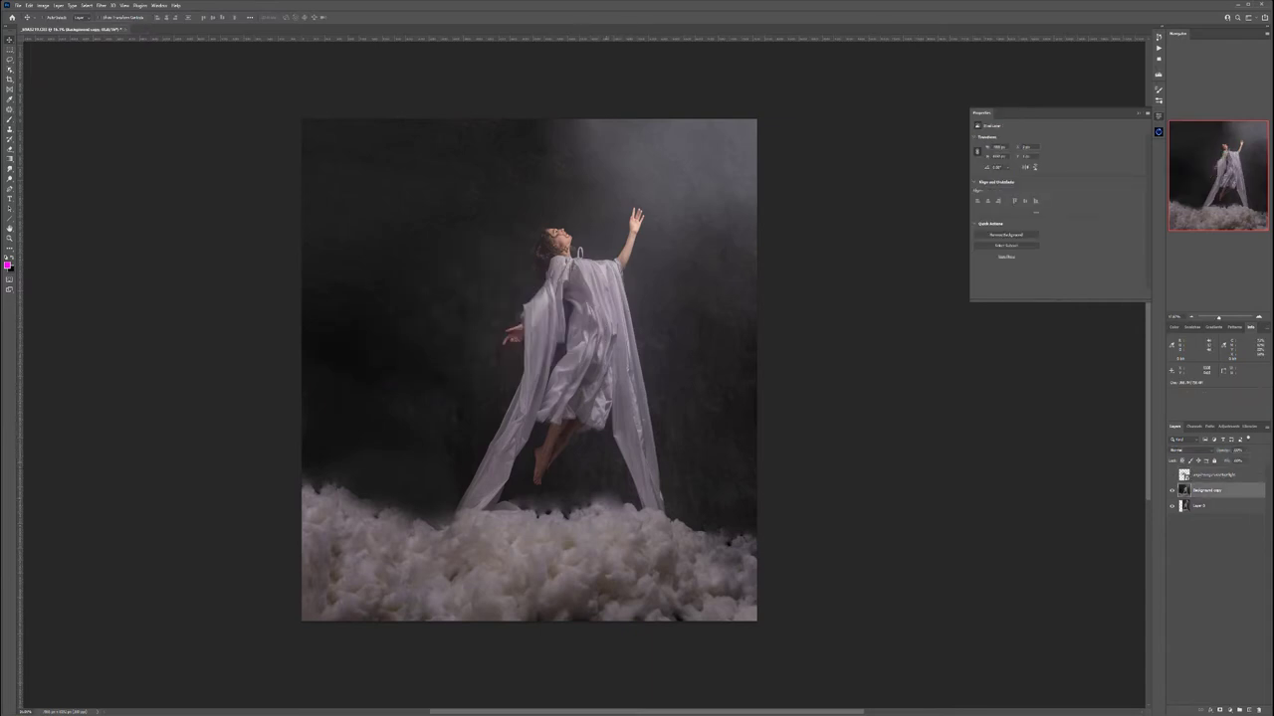
Examine the feet, draped fabric and cotton clouds up close, and review the whole composition without the wing
scroll(606, 498, "up", 5)
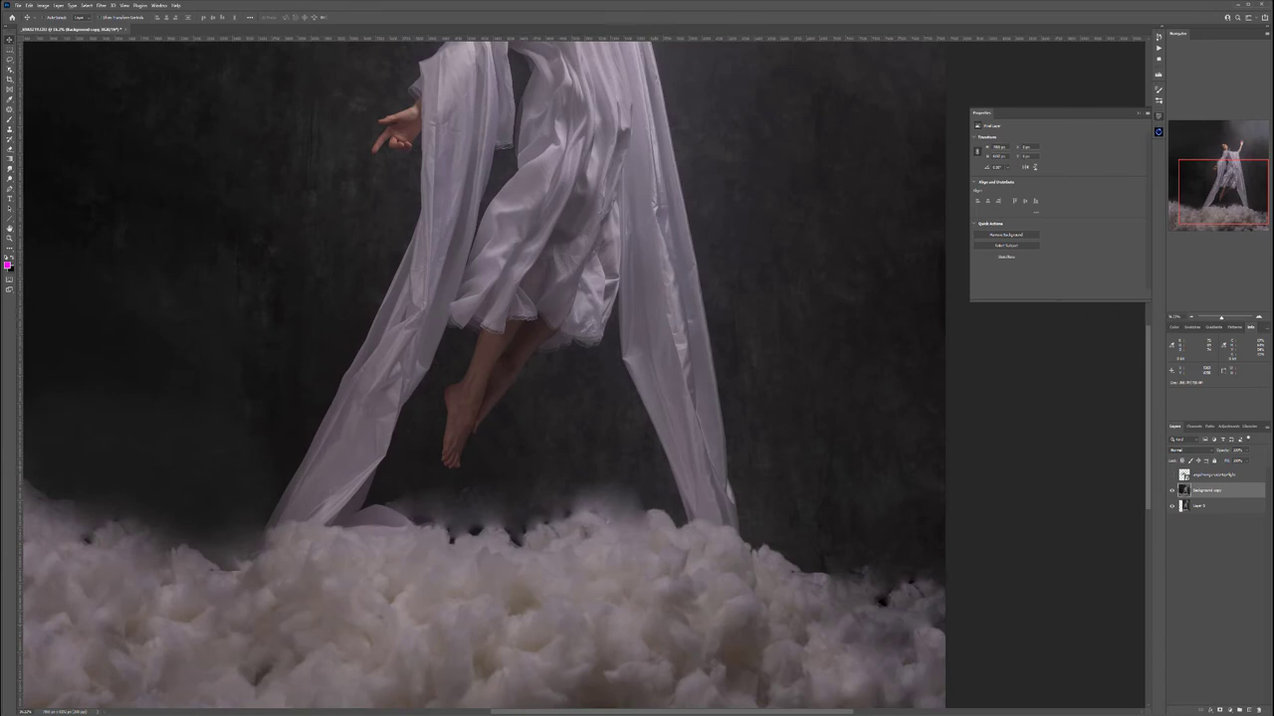
key("ctrl+minus")
key("ctrl+minus")
key("ctrl+minus")
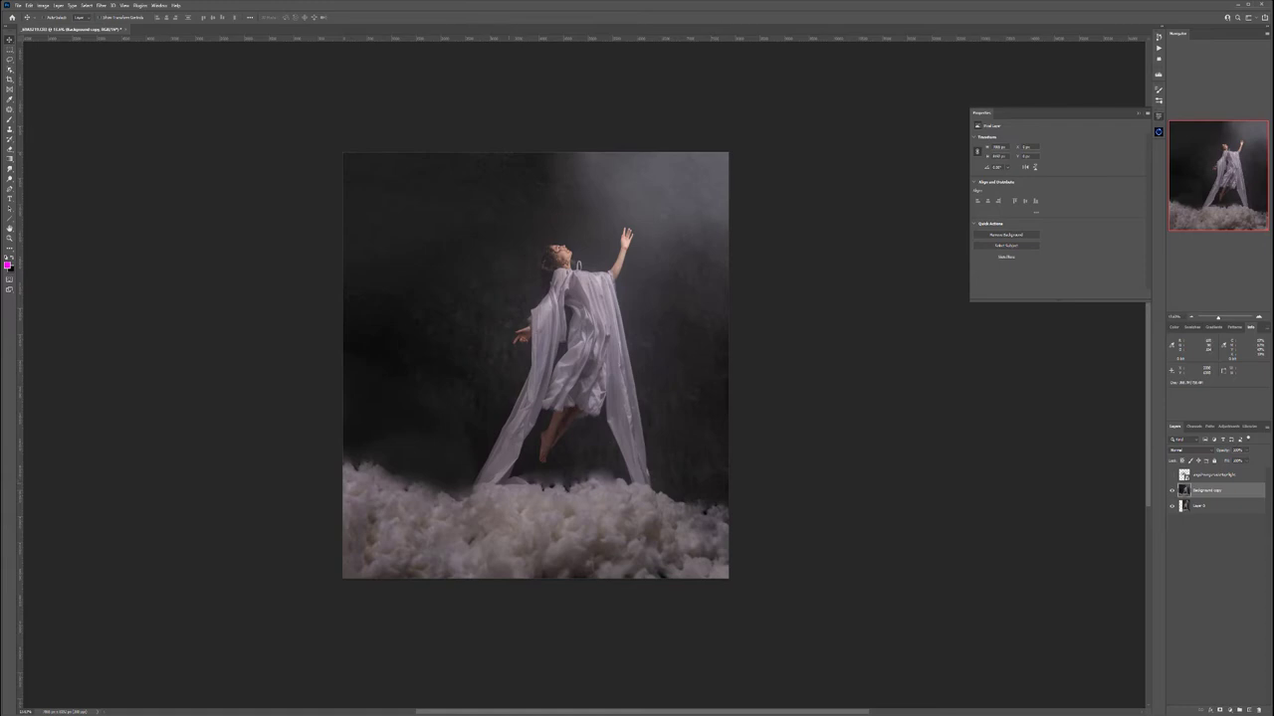
key("ctrl+plus")
key("ctrl+minus")
key("ctrl+minus")
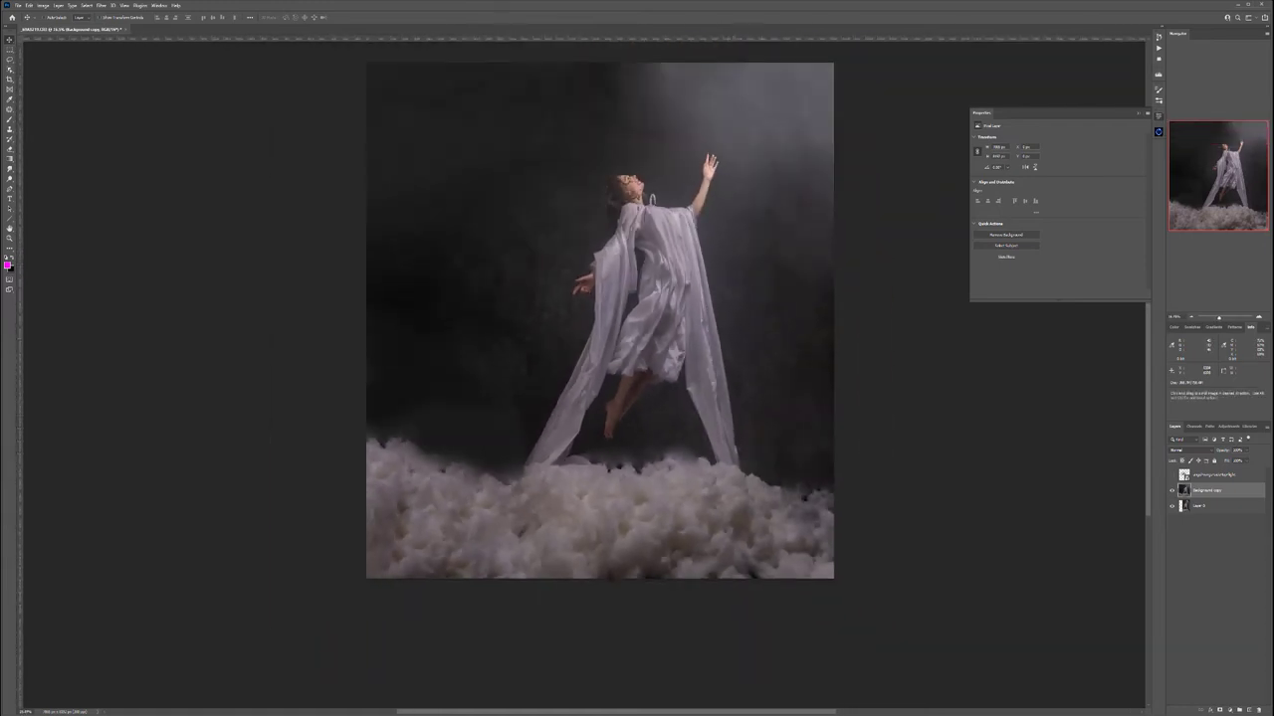
left_click_drag(740, 434, 682, 466)
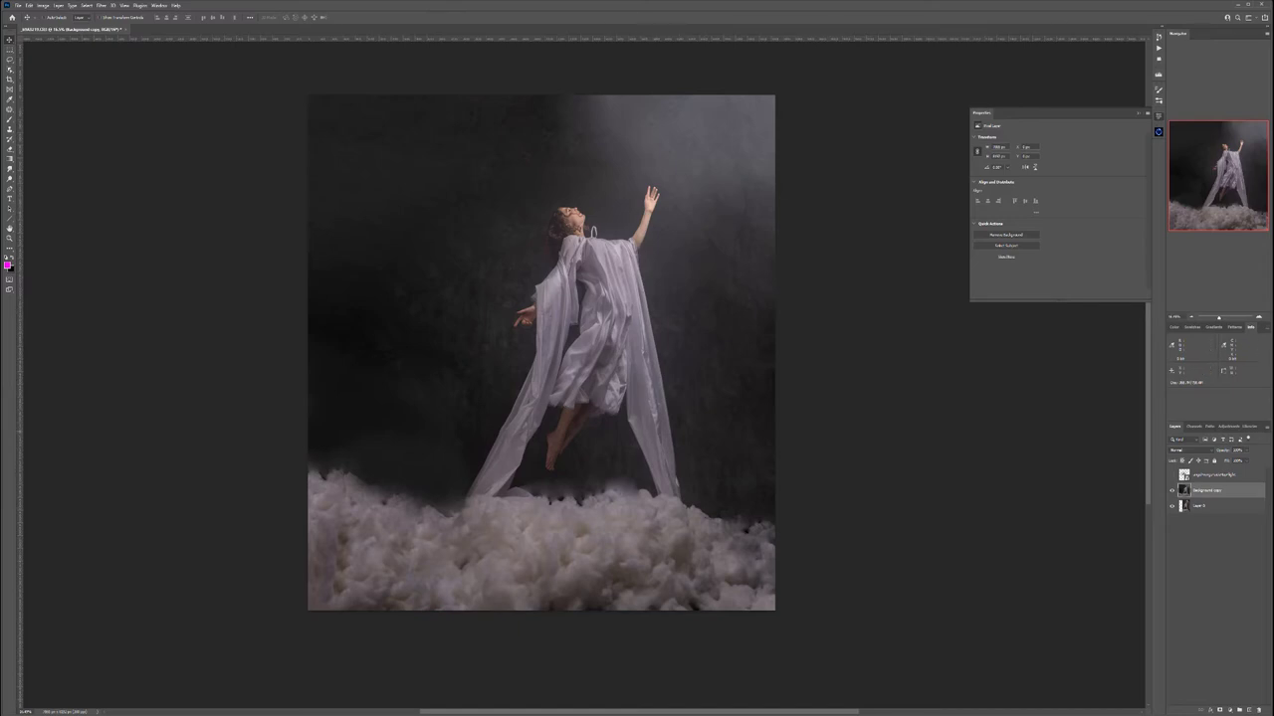
Create a new layer above Background copy and name it "retouching"
key("ctrl+alt+shift+n")
double_click(1199, 491)
type("ching")
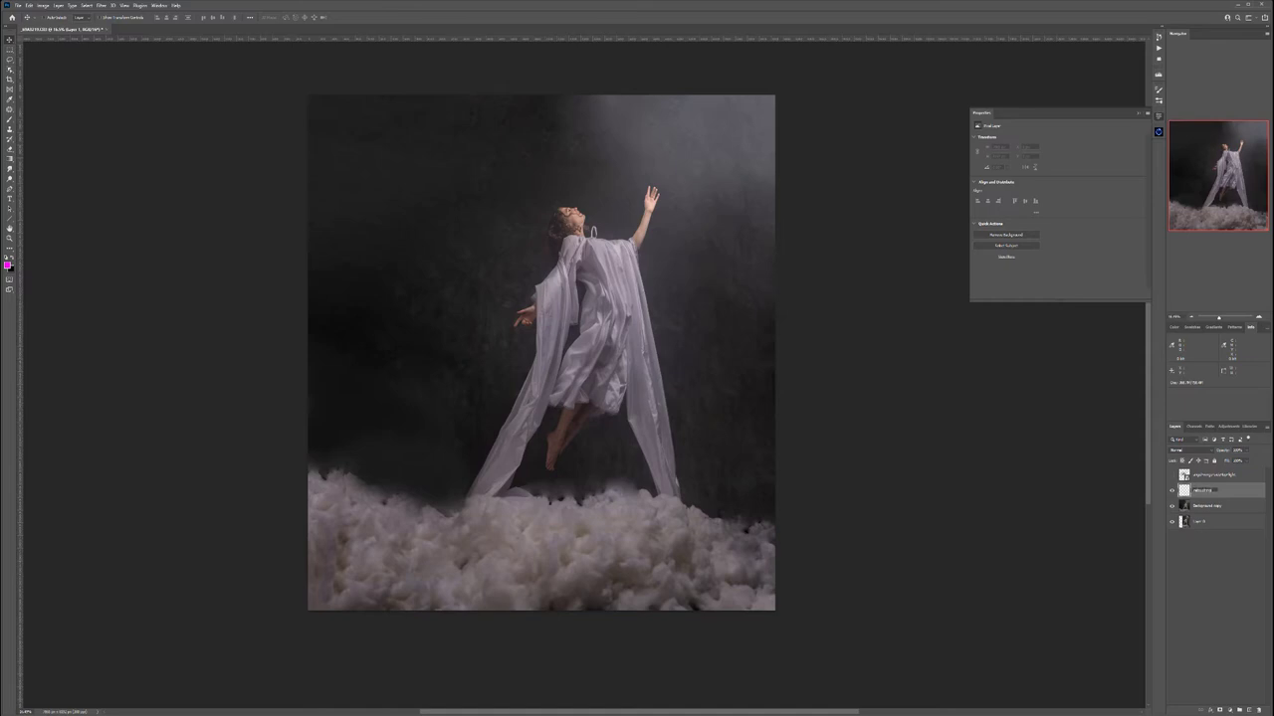
key("Return")
Remove the ribbon loop sticking up from the dress behind the neck with the Healing Brush
right_click(10, 109)
left_click(44, 117)
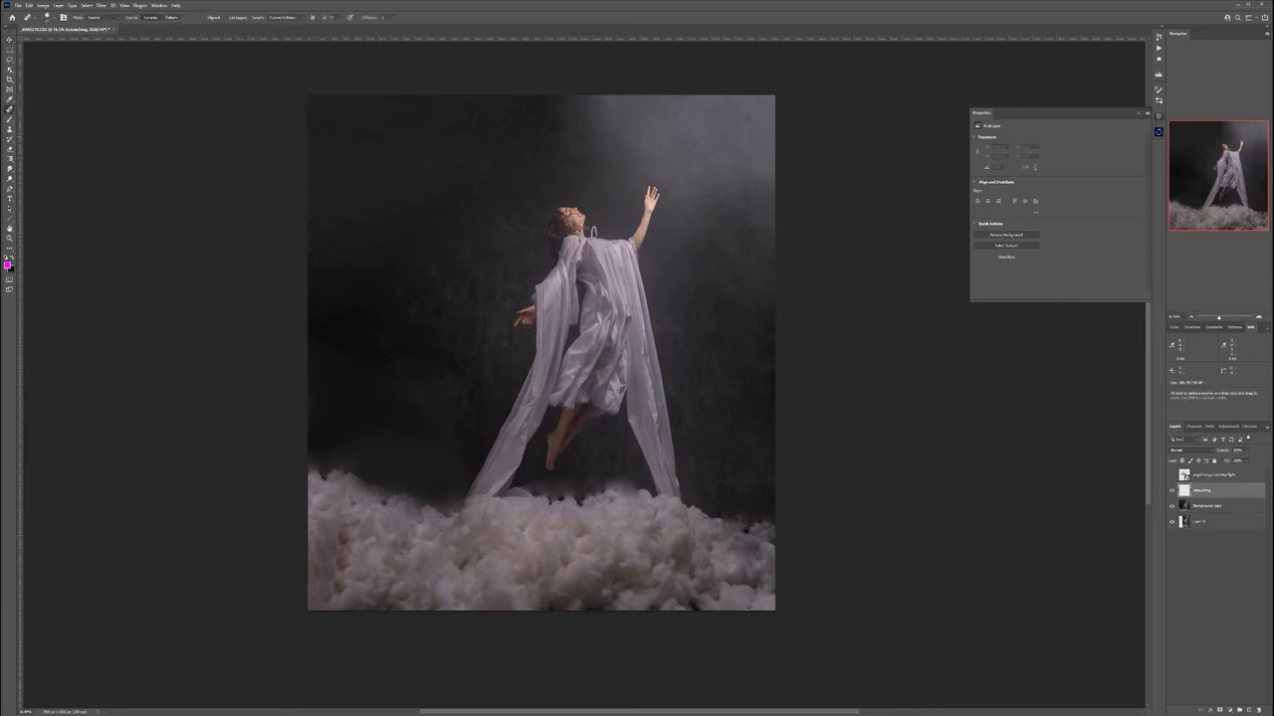
scroll(600, 220, "up", 5)
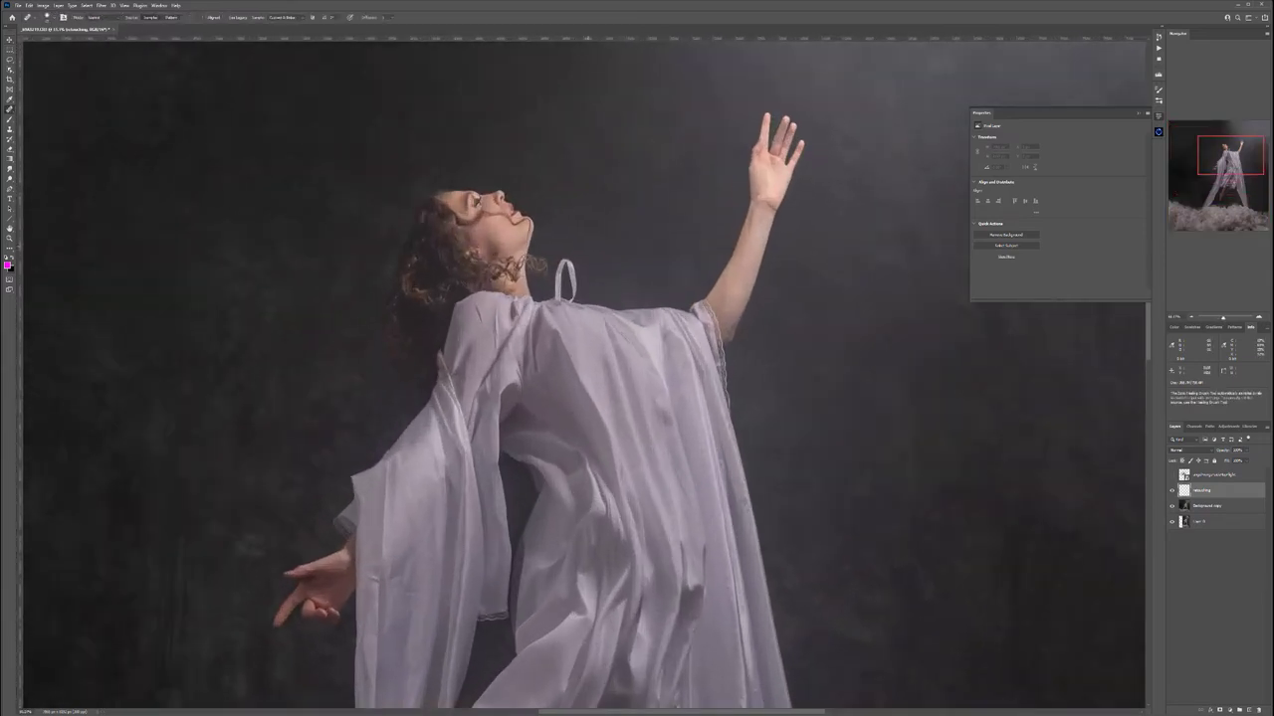
scroll(582, 265, "up", 5)
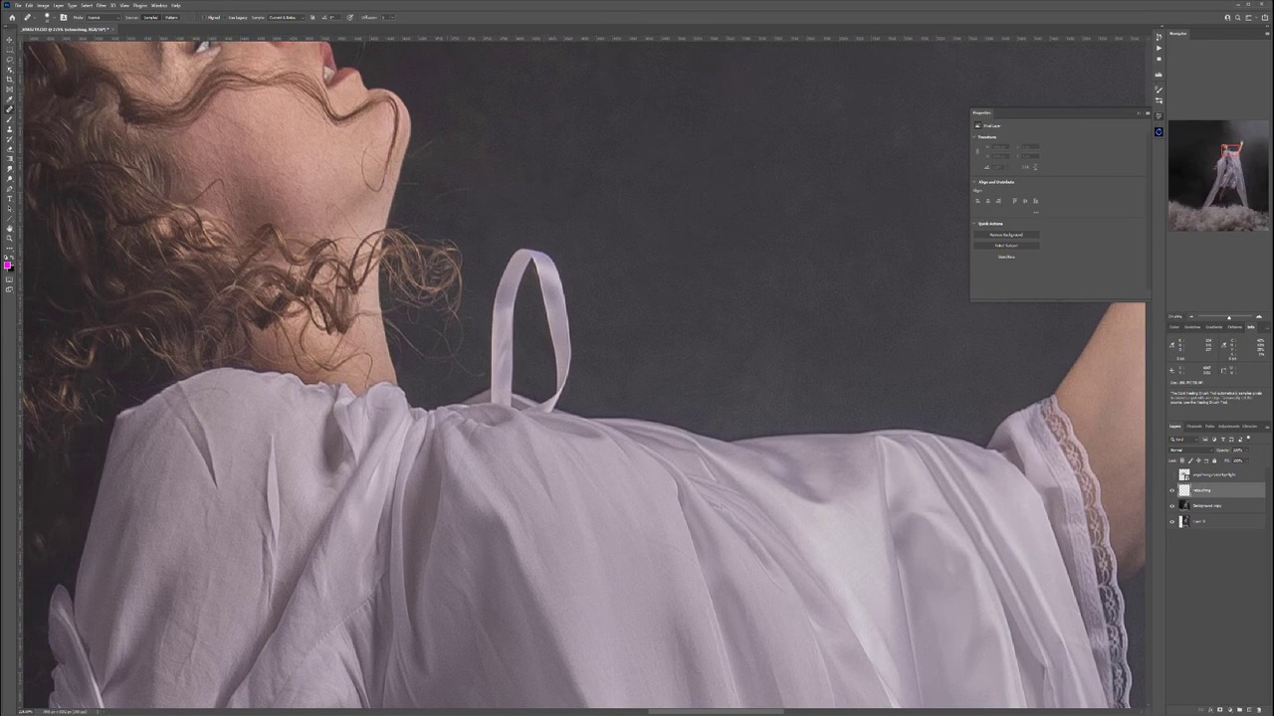
mouse_move(543, 404)
left_mouse_down()
mouse_move(561, 388)
mouse_move(563, 334)
mouse_move(551, 286)
mouse_move(519, 254)
mouse_move(496, 294)
mouse_move(512, 310)
mouse_move(487, 380)
mouse_move(503, 378)
left_mouse_up()
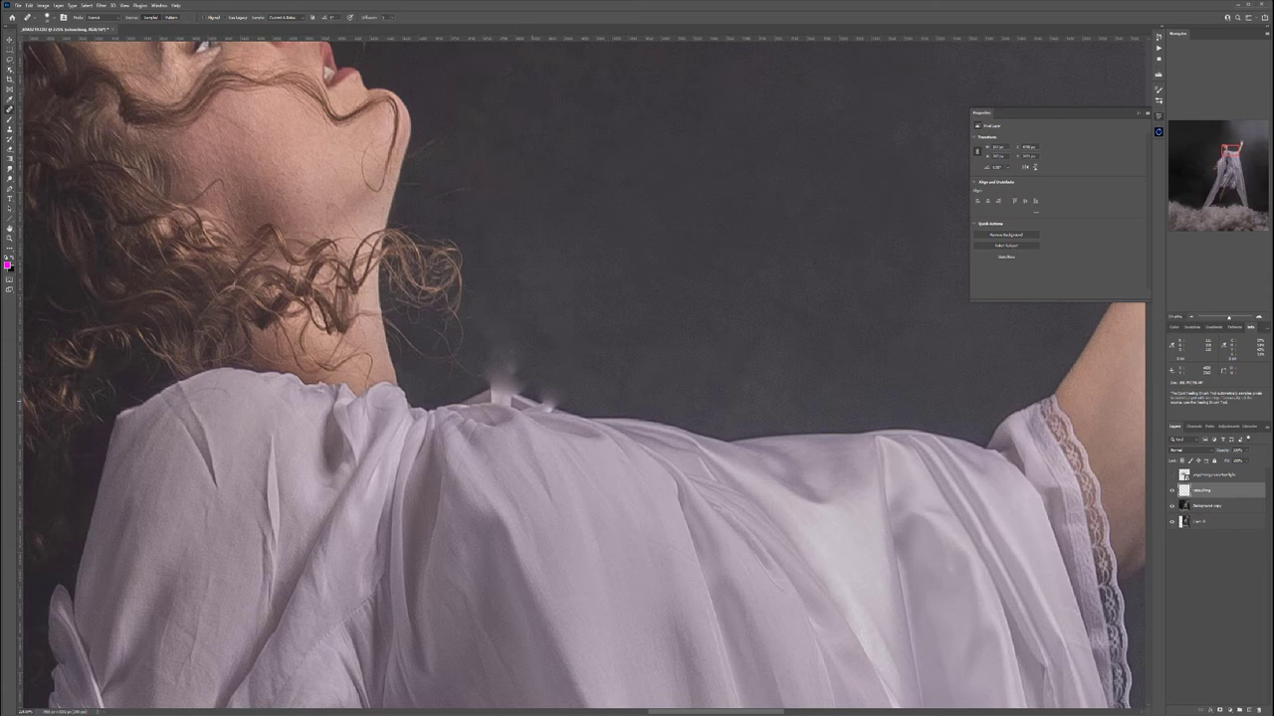
Heal the small pale smudge at the lower end of the removed loop using sampled backdrop along the fabric edge
scroll(533, 398, "up", 5)
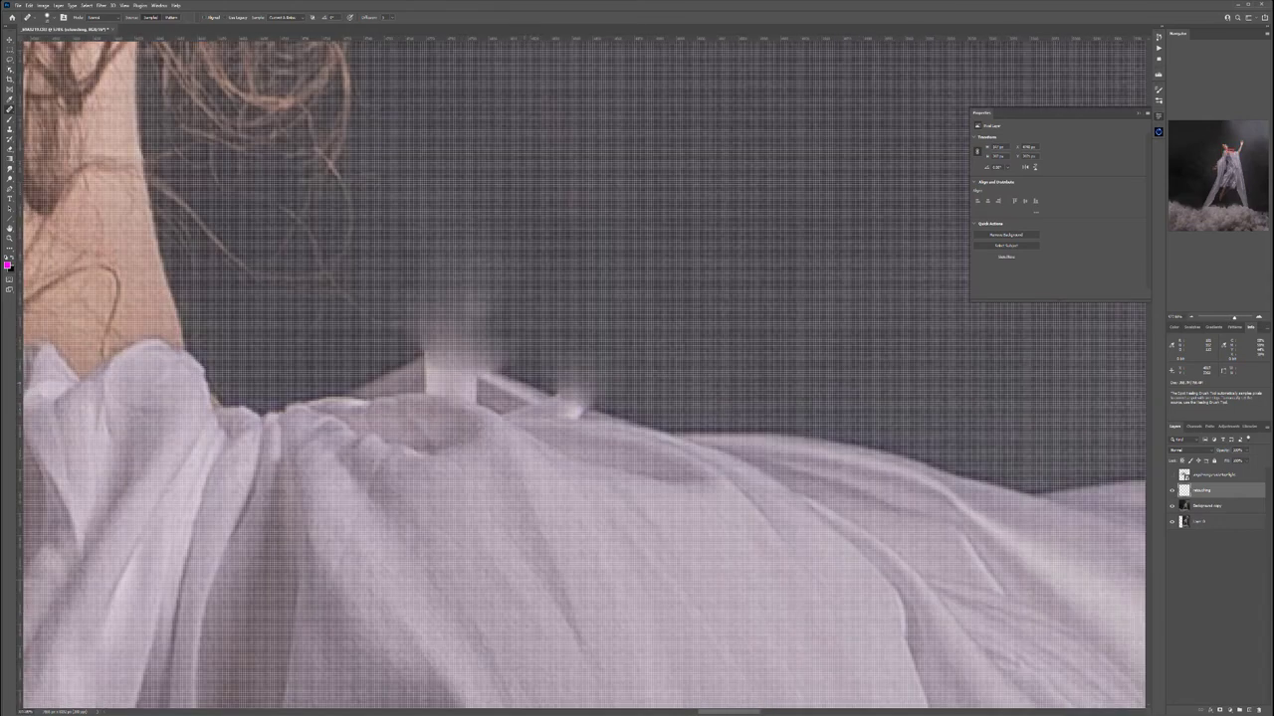
left_click(531, 386, "alt")
left_click(562, 397)
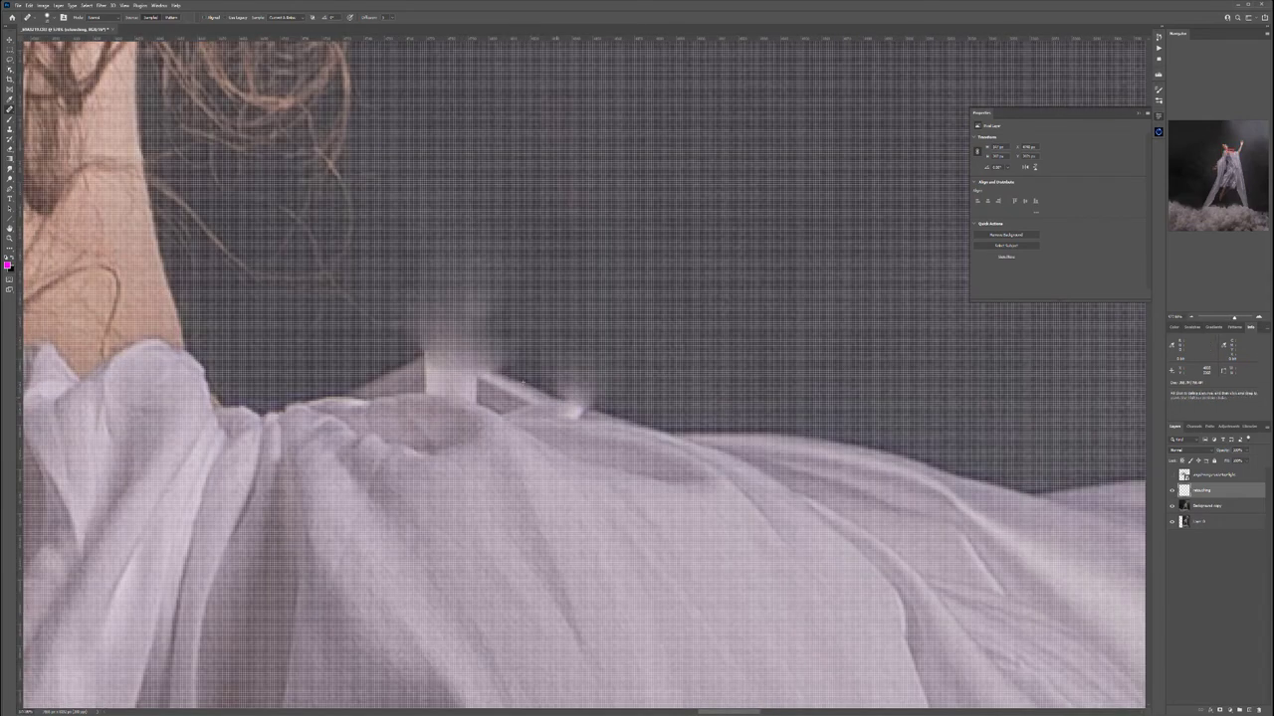
left_click(570, 400)
left_click(573, 401)
left_click(575, 399)
left_click(570, 392)
left_click(585, 395)
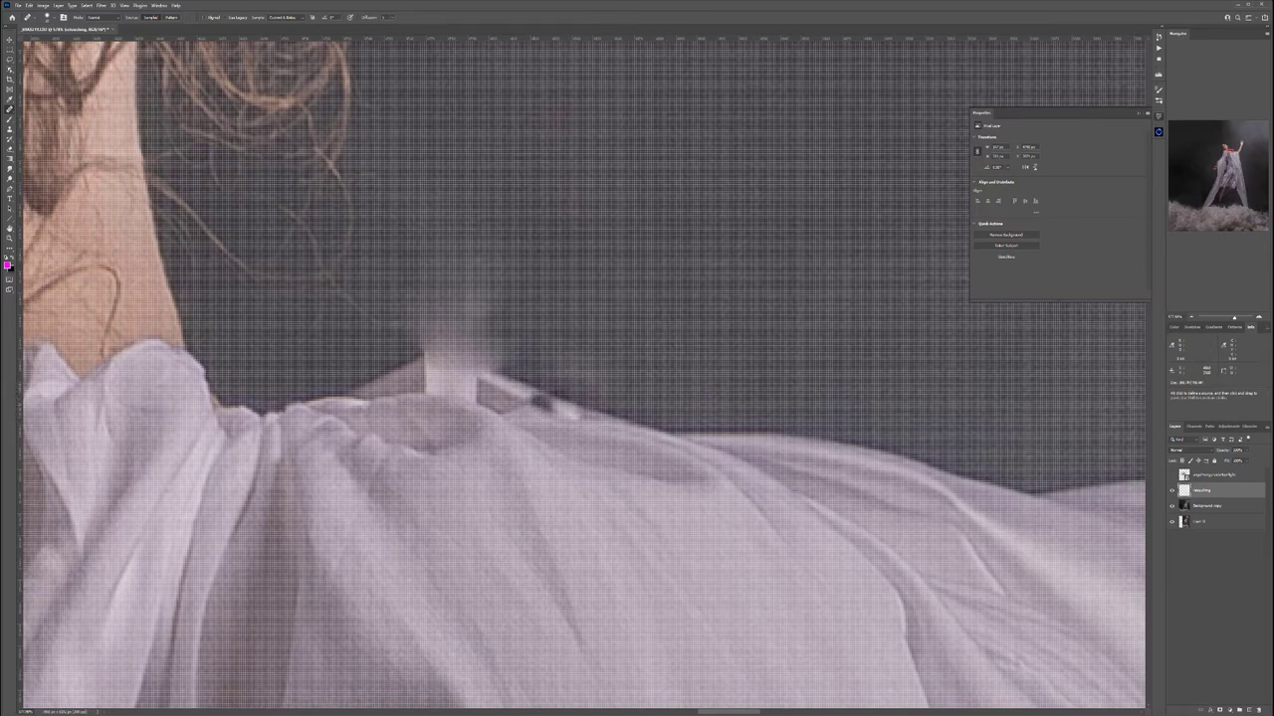
Resample along the fabric edge and heal the larger pale smudge above the dress's peak into the dark backdrop
left_click(515, 378, "alt")
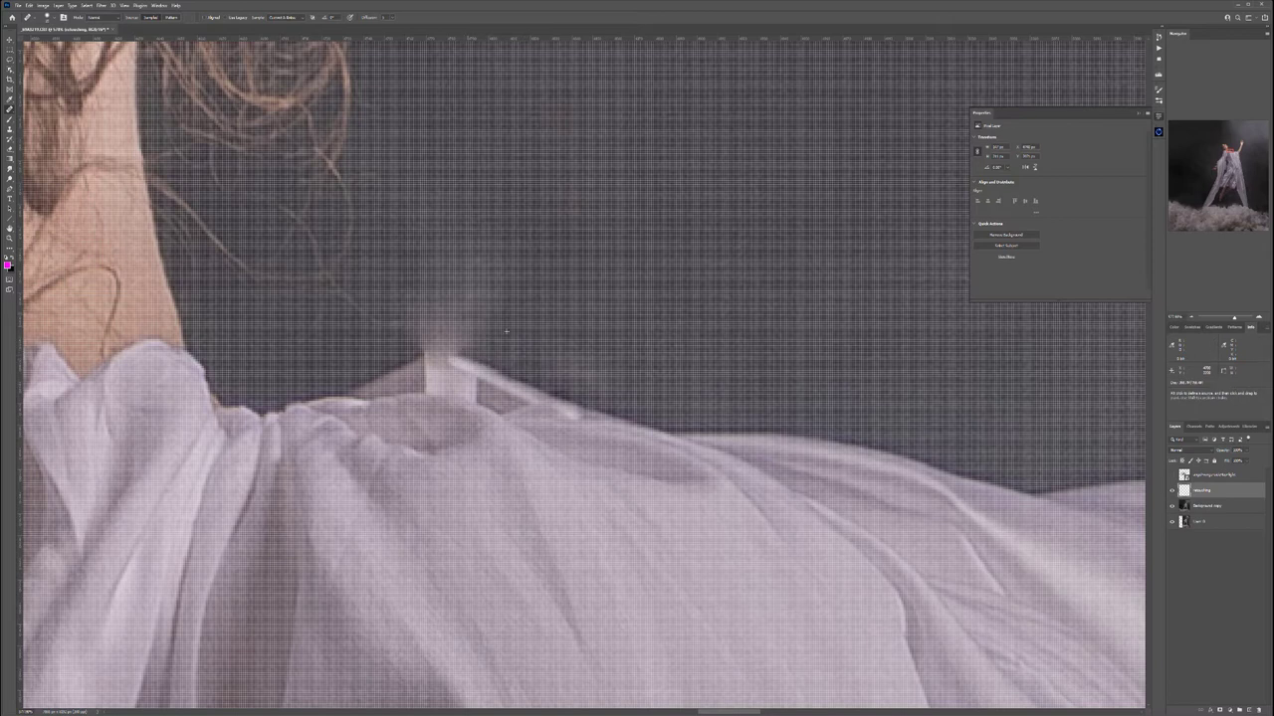
key("j")
left_click(514, 381, "alt")
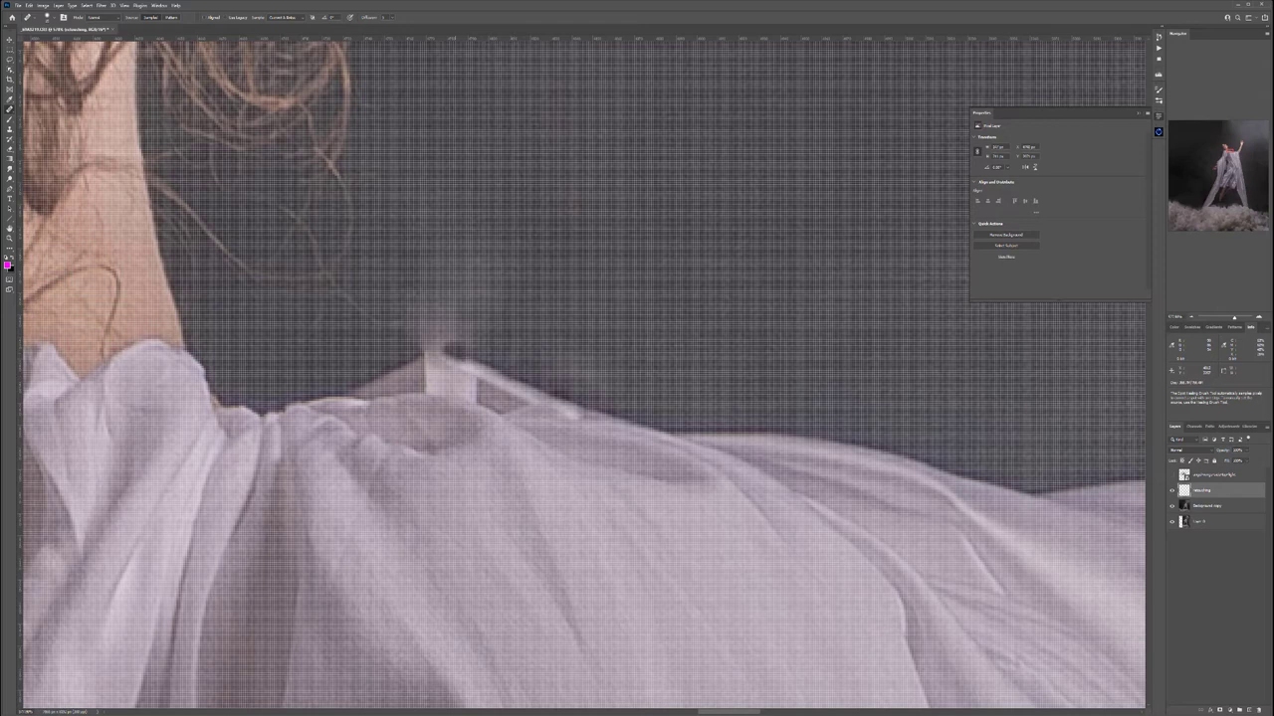
left_click_drag(456, 351, 437, 332)
key("j")
key("s")
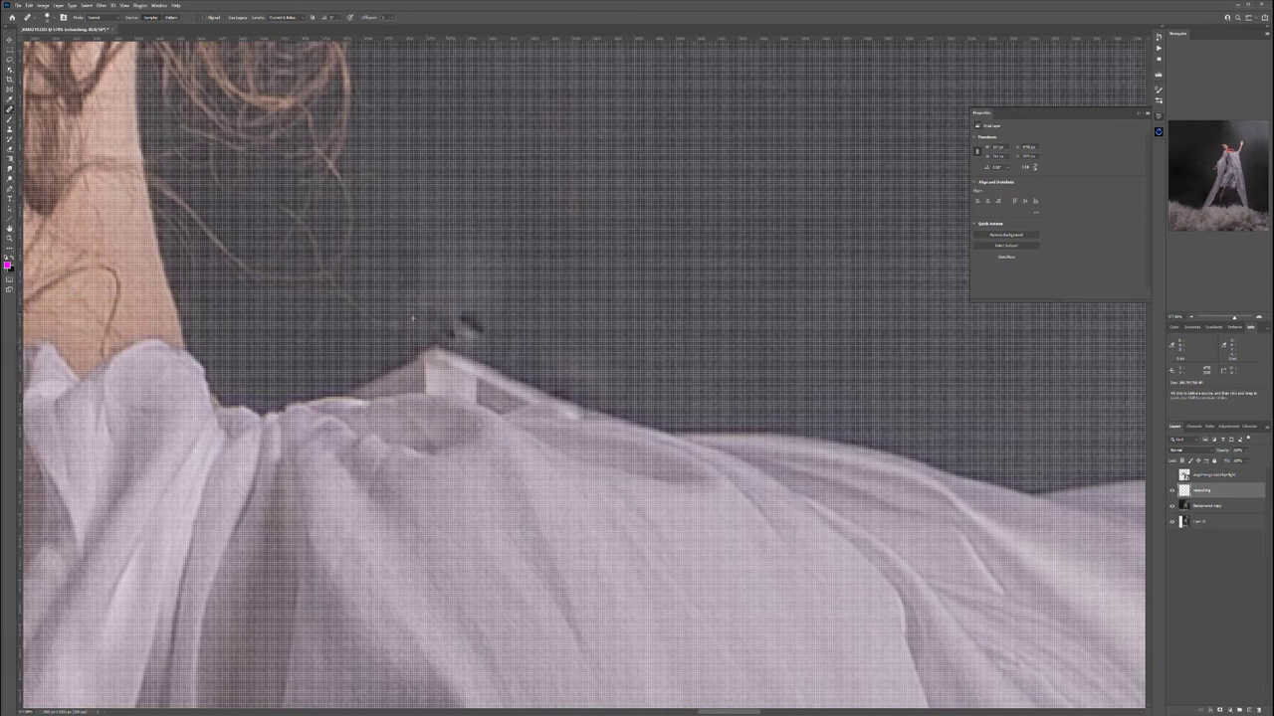
key("j")
key("s")
scroll(583, 271, "down", 5)
key("j")
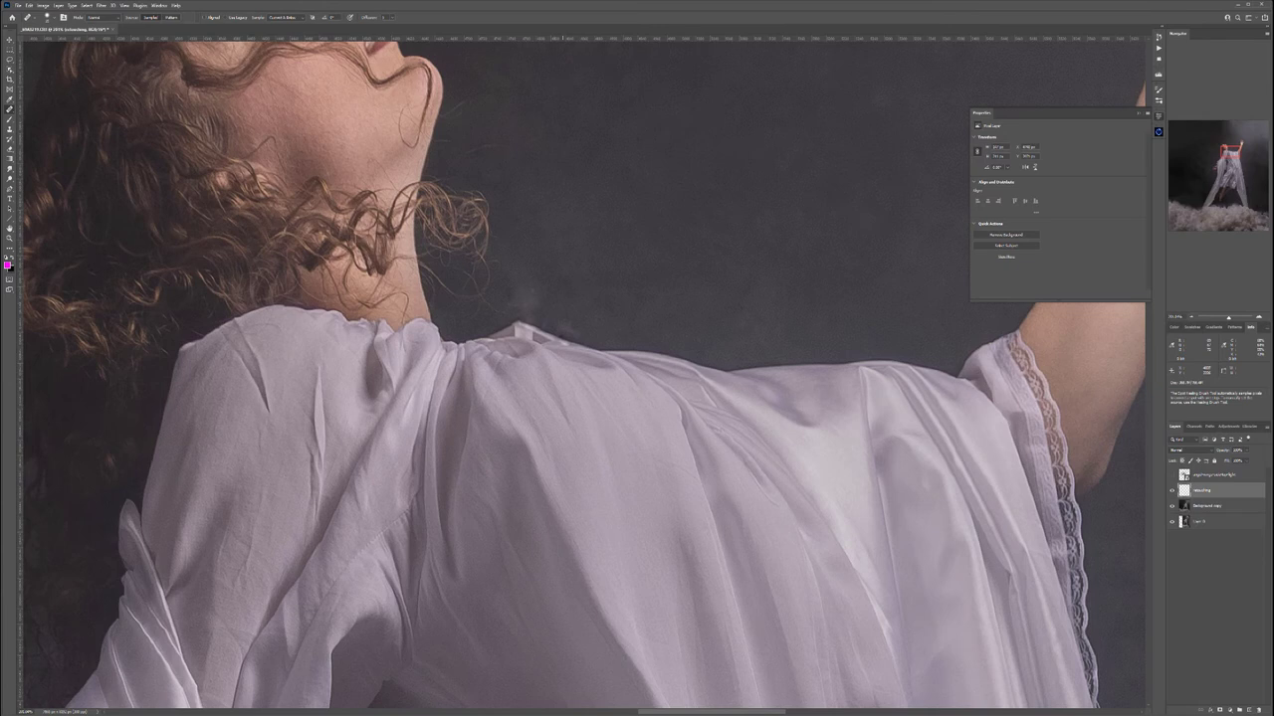
left_click_drag(505, 369, 227, 349)
scroll(570, 395, "down", 4)
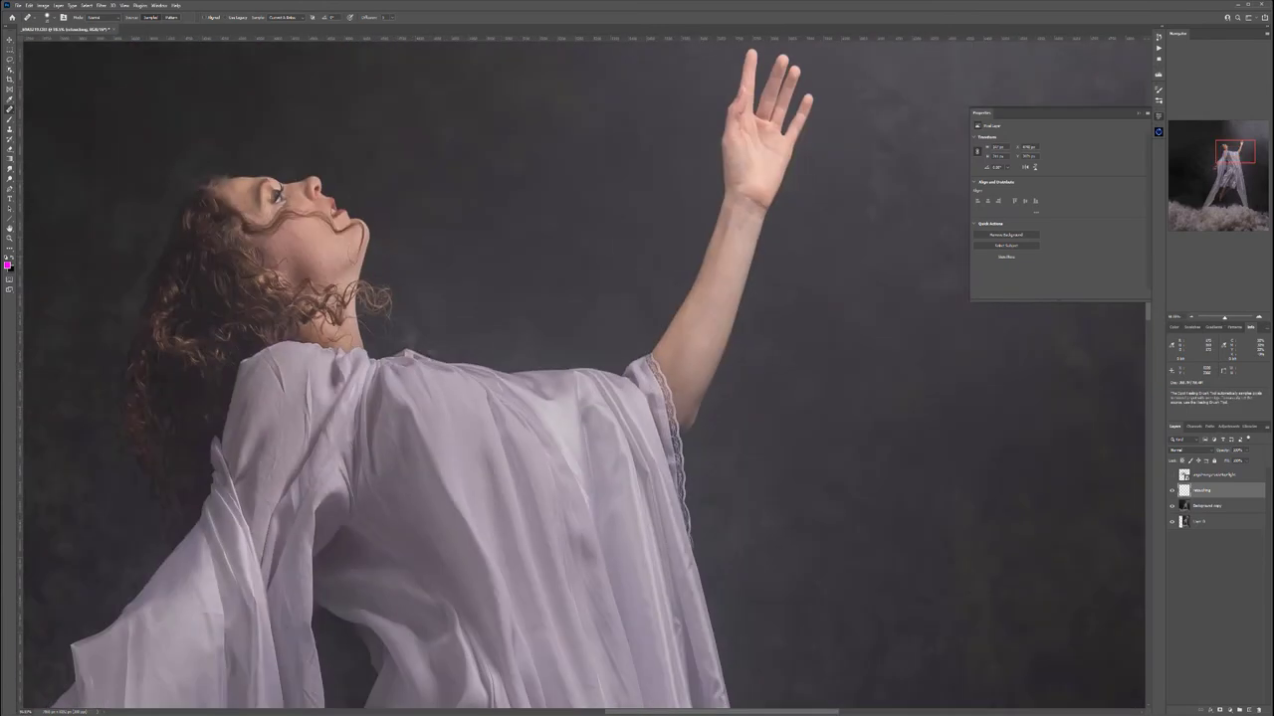
left_click_drag(570, 395, 694, 137)
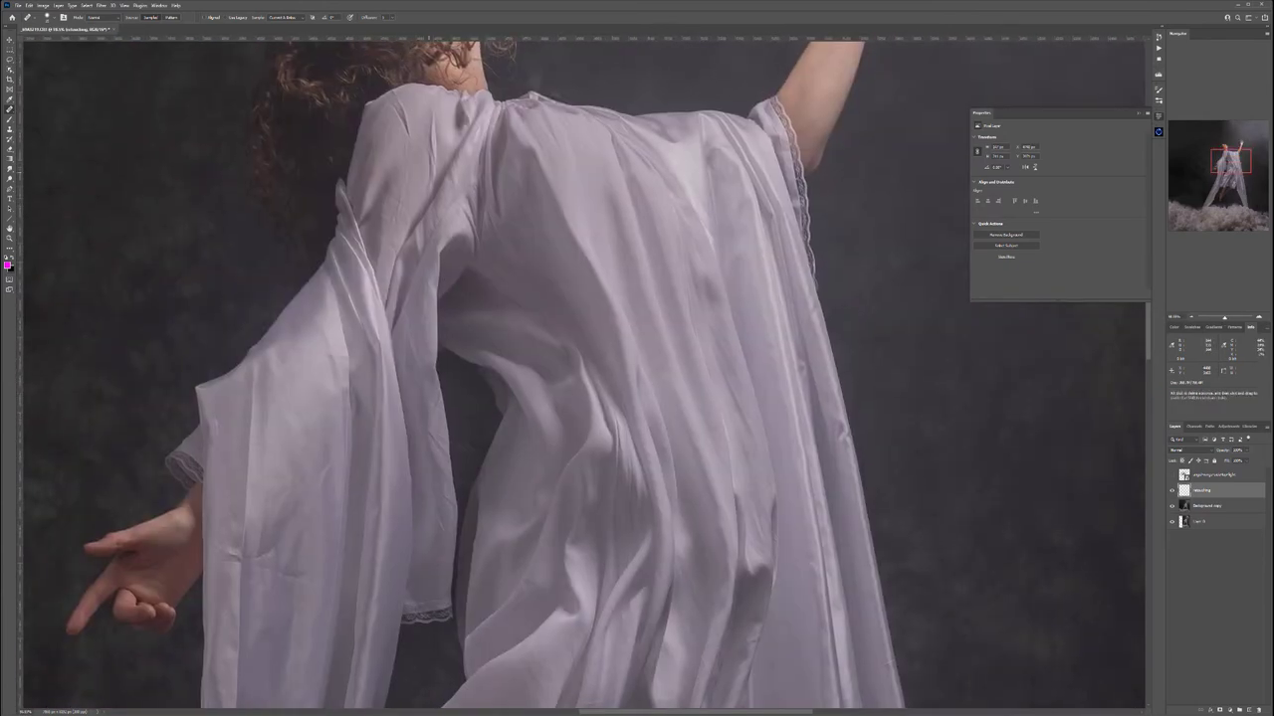
left_click_drag(472, 115, 519, 353)
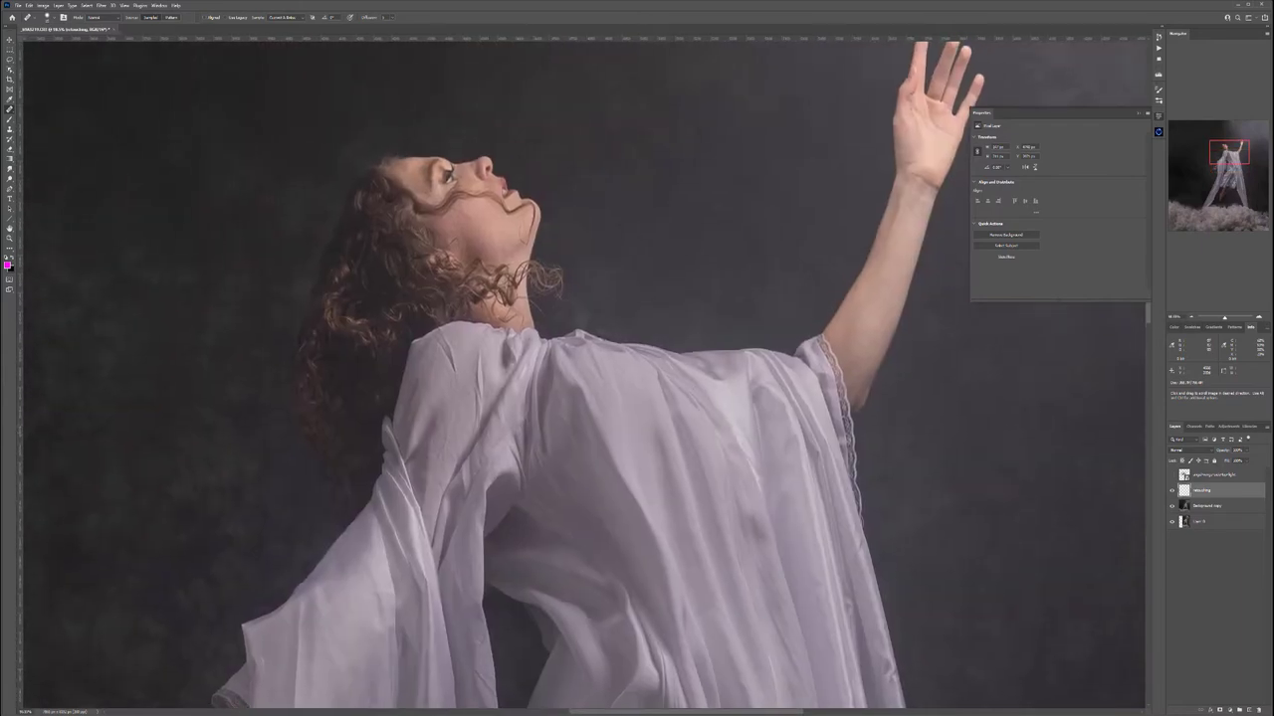
Remove the sharp creases in the fabric over the shoulder and upper back with the Spot Healing Brush
right_click(9, 109)
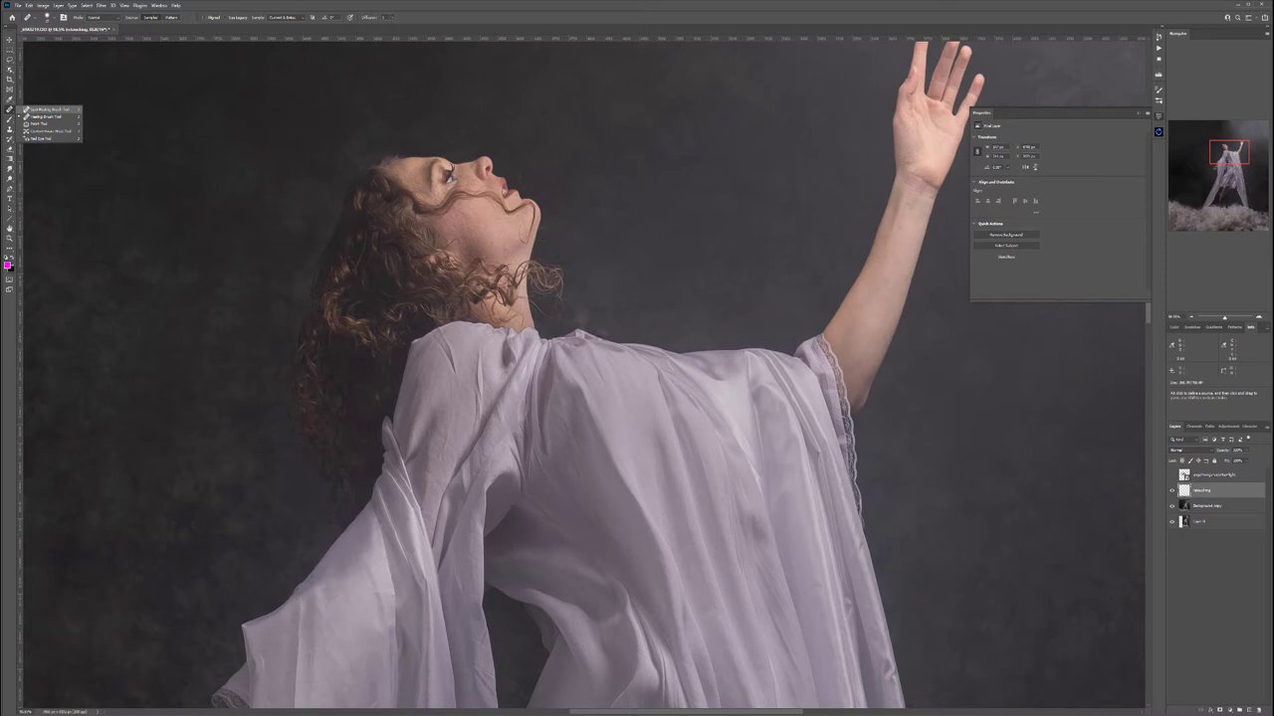
left_click(44, 124)
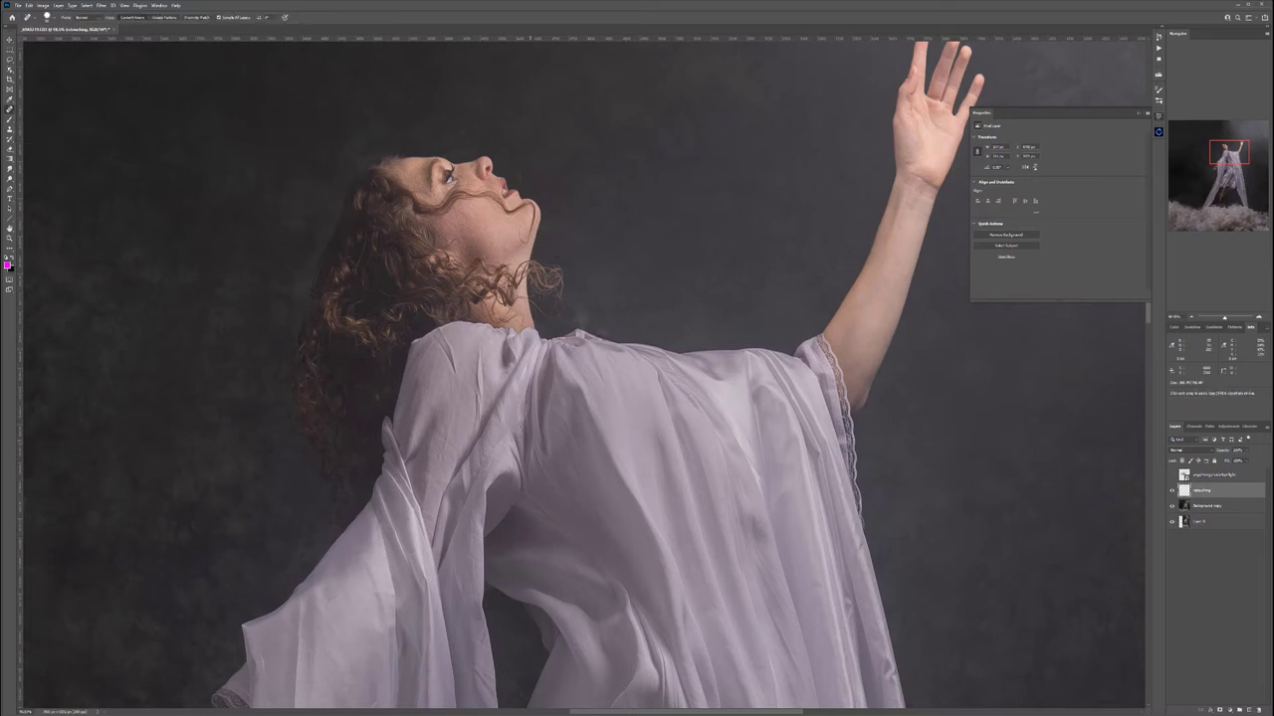
scroll(465, 436, "up", 6)
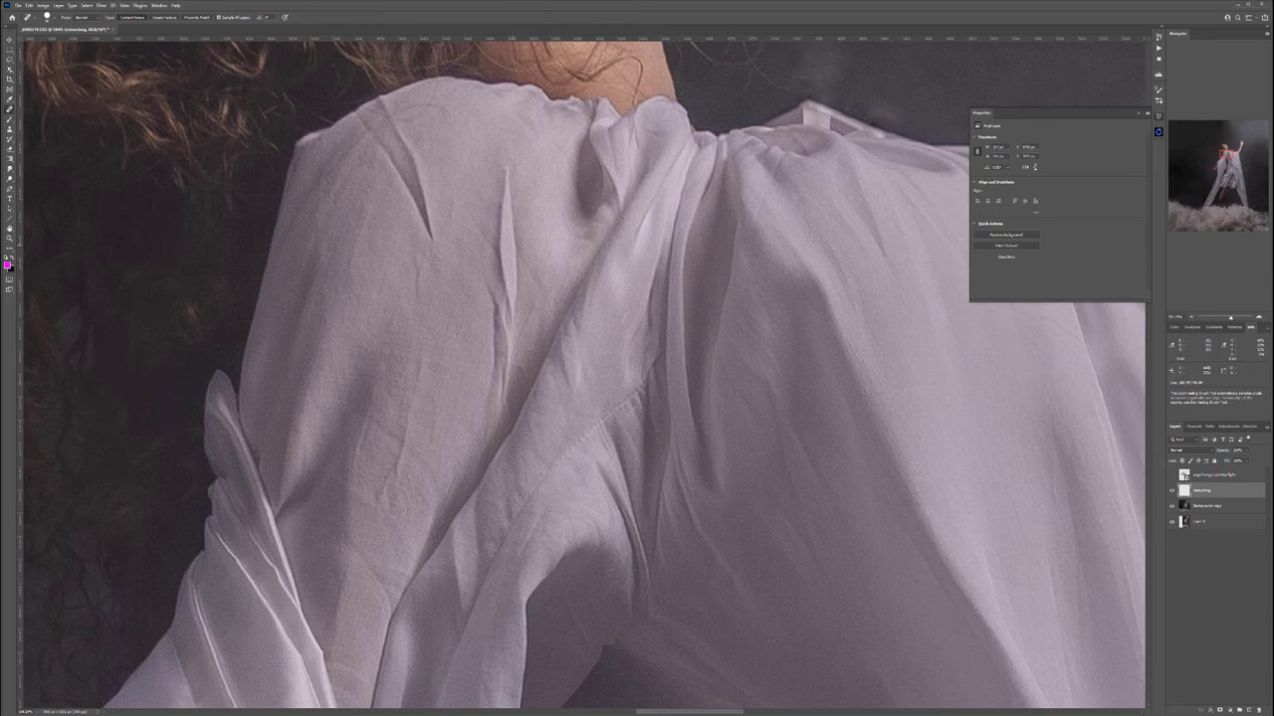
left_click_drag(505, 147, 507, 386)
left_click_drag(479, 262, 478, 333)
mouse_move(383, 114)
left_mouse_down()
mouse_move(418, 180)
mouse_move(423, 244)
mouse_move(423, 211)
left_mouse_up()
left_click(426, 179)
left_click(445, 125)
left_click(486, 221)
left_click_drag(405, 358, 403, 492)
Heal the marks and the long vertical crease in the upper part of the drape over the lowered arm
mouse_move(499, 537)
left_mouse_down()
mouse_move(743, 199)
mouse_move(784, 87)
left_mouse_up()
mouse_move(479, 468)
left_mouse_down()
mouse_move(566, 201)
mouse_move(585, 203)
left_mouse_up()
left_click(565, 199)
left_click(598, 201)
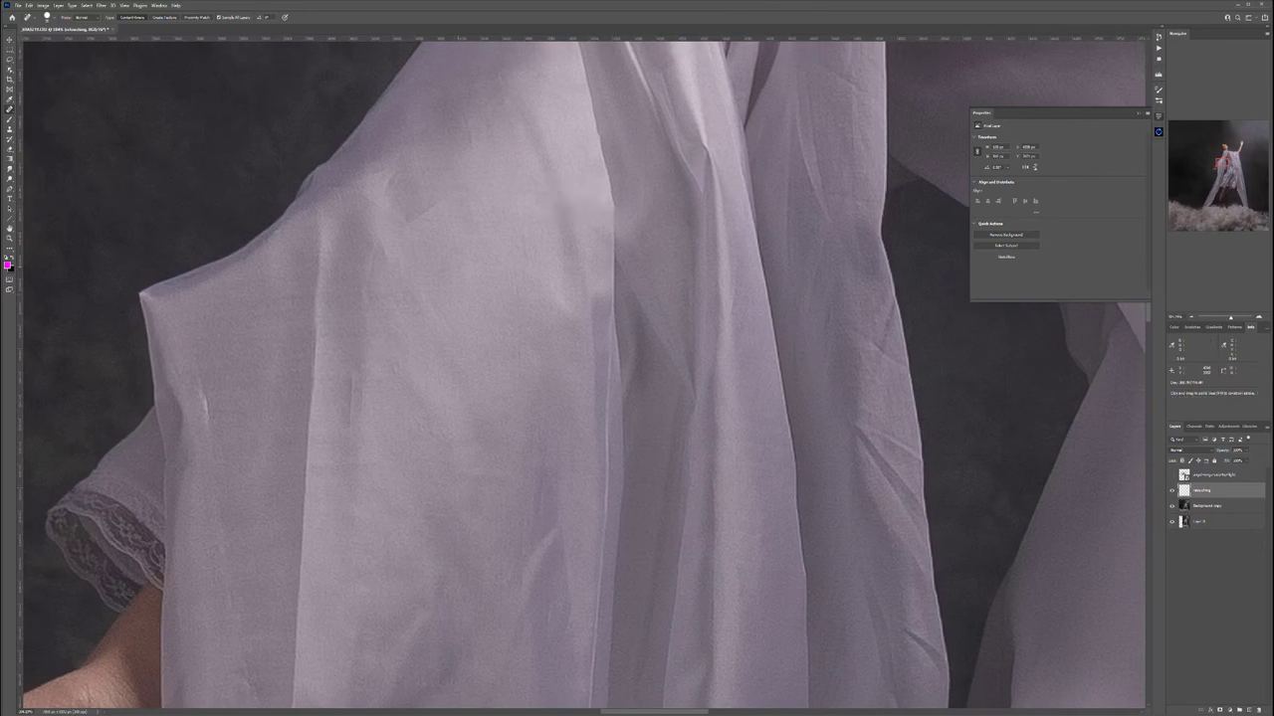
left_click(386, 187)
mouse_move(315, 248)
left_mouse_down()
mouse_move(312, 413)
mouse_move(278, 552)
left_mouse_up()
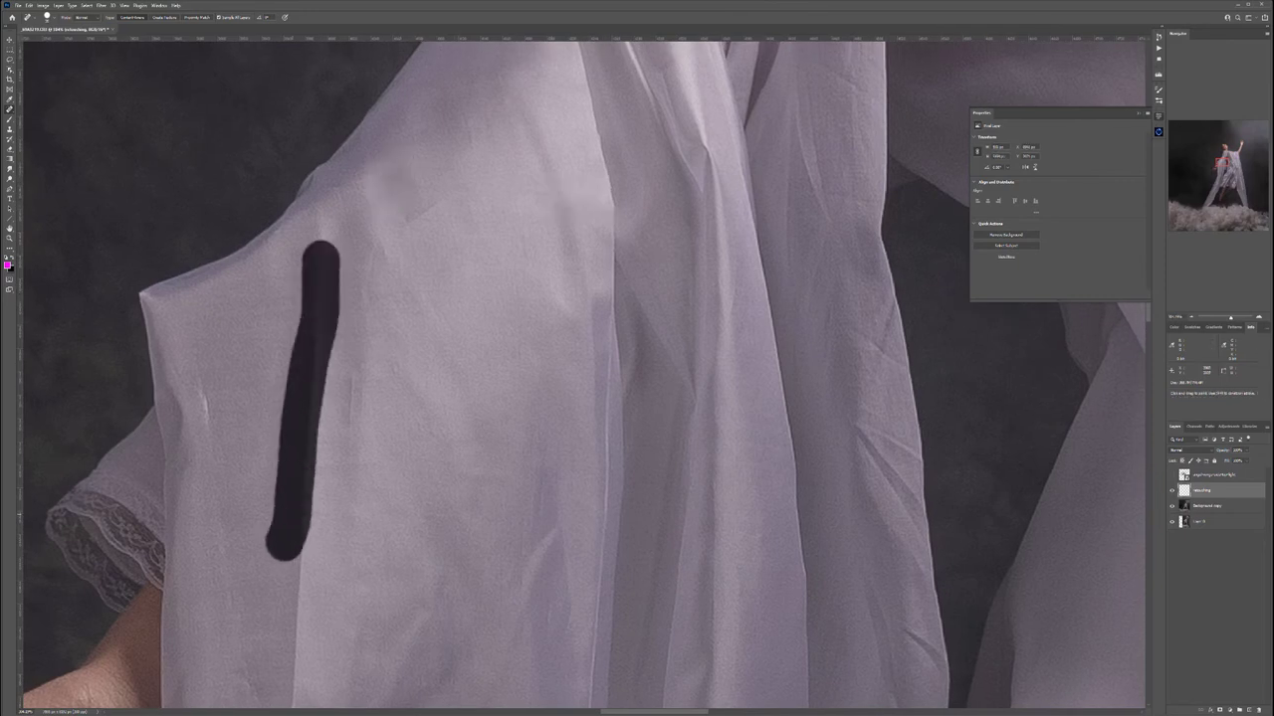
Heal the long vertical crease and the crosswise creases in the drape panel beside the lowered hand, up to its inner fold
scroll(522, 543, "down", 5)
left_click_drag(504, 599, 516, 289)
left_click_drag(420, 141, 395, 685)
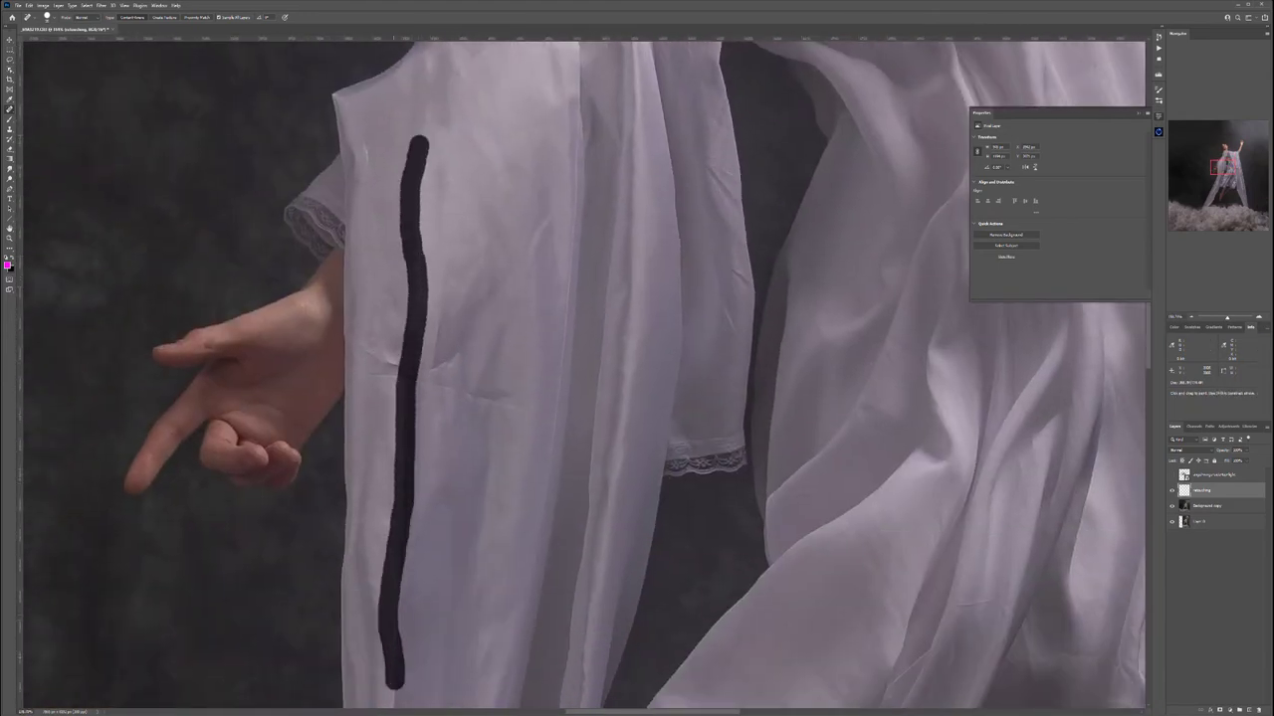
left_click_drag(360, 376, 558, 422)
mouse_move(438, 325)
left_mouse_down()
mouse_move(426, 368)
mouse_move(524, 410)
mouse_move(527, 537)
mouse_move(549, 463)
left_mouse_up()
left_click_drag(567, 129, 543, 453)
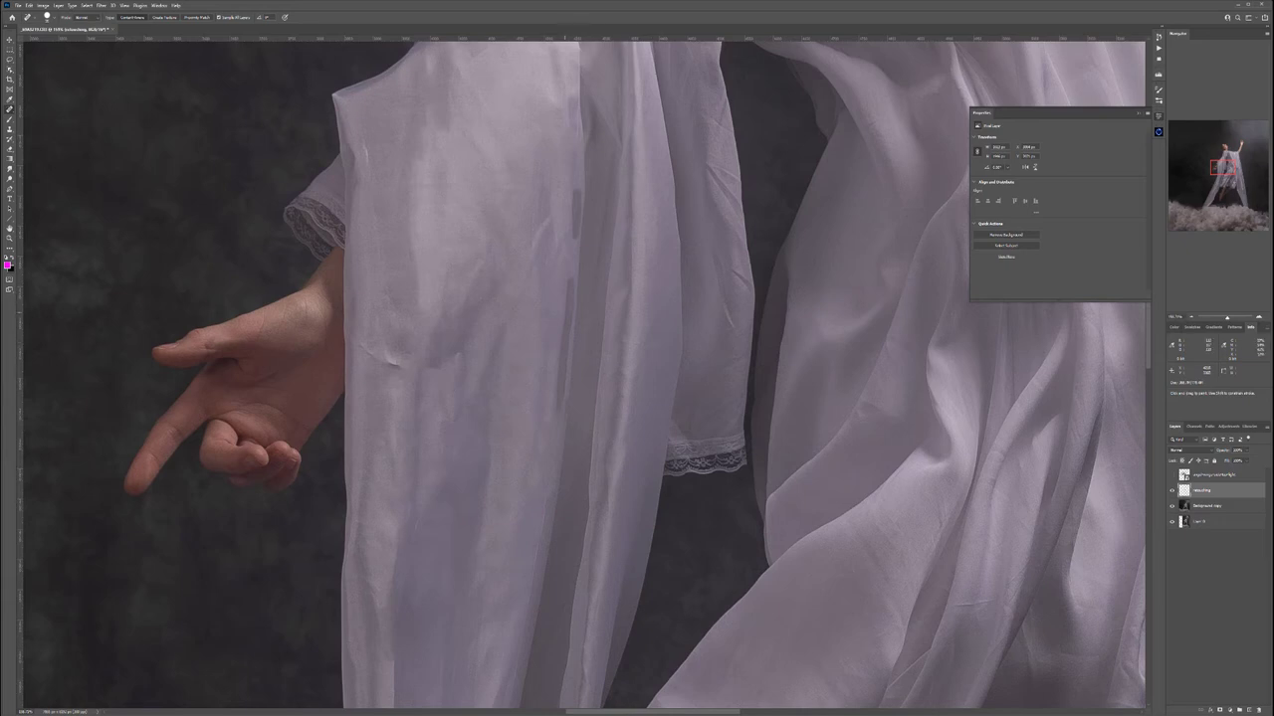
Clean up the uneven patches along that panel's inner fold edge with a smaller healing brush
left_click_drag(559, 313, 560, 398)
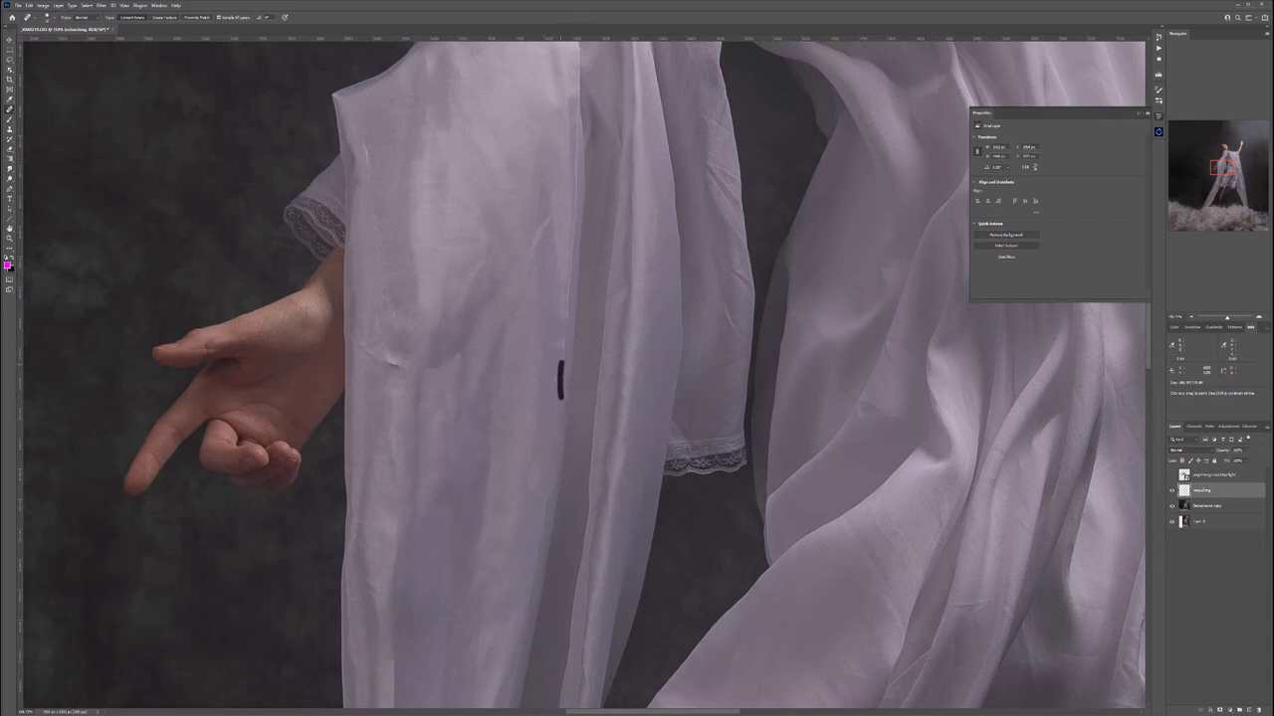
mouse_move(568, 328)
left_mouse_down()
mouse_move(569, 238)
mouse_move(567, 288)
left_mouse_up()
left_click_drag(576, 122, 575, 135)
left_click_drag(575, 180, 573, 253)
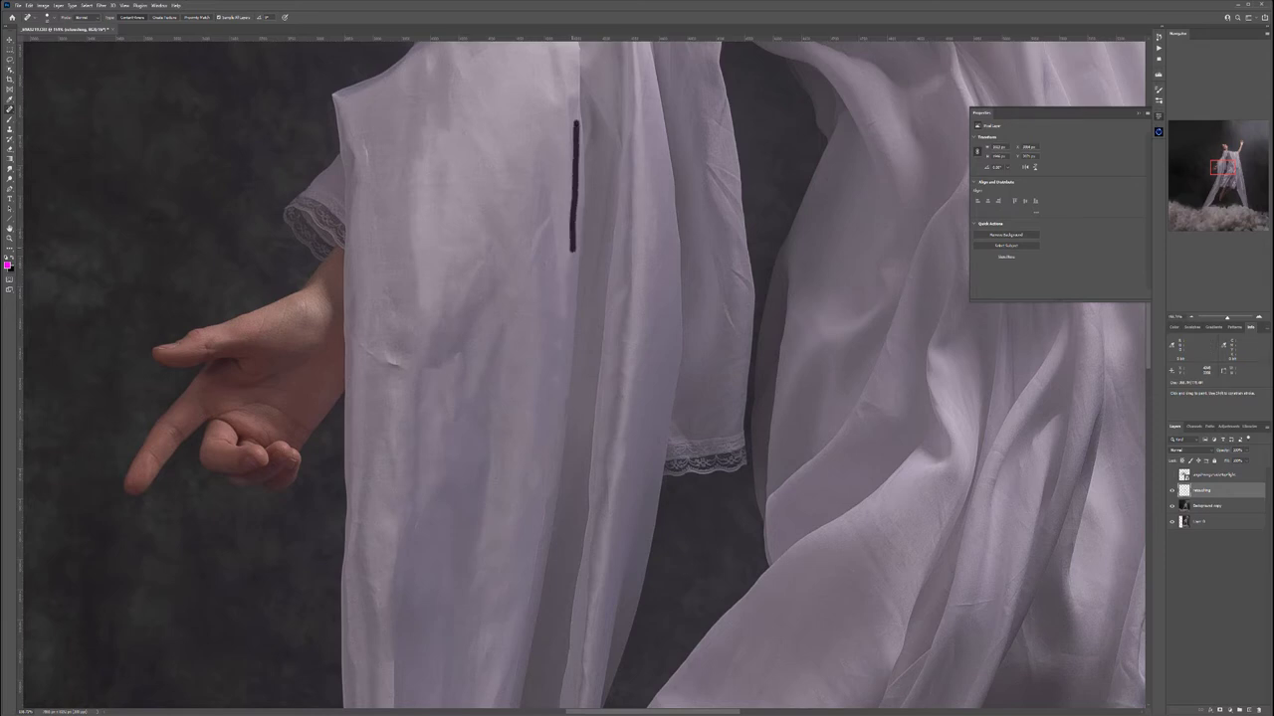
Heal the small creases in the hanging sleeve above its lace cuff
mouse_move(716, 248)
left_mouse_down()
mouse_move(723, 336)
mouse_move(732, 288)
mouse_move(718, 335)
left_mouse_up()
left_click_drag(703, 159, 710, 177)
left_click_drag(719, 174, 727, 197)
Heal the lengthwise creases farther down the lowered-arm drape and the small crumple where its folds meet
left_click_drag(718, 398, 829, 207)
left_click(512, 176)
left_click_drag(604, 539, 604, 262)
left_click_drag(507, 189, 493, 443)
left_click_drag(546, 249, 523, 423)
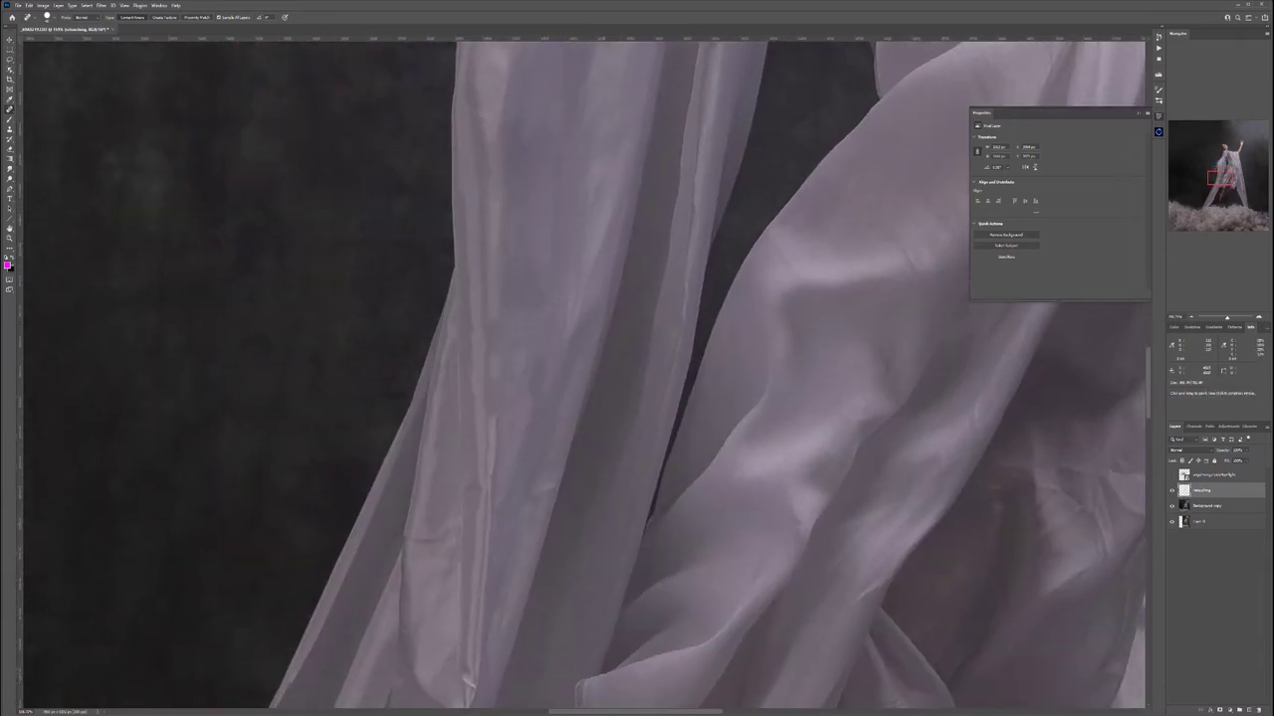
scroll(581, 372, "down", 10)
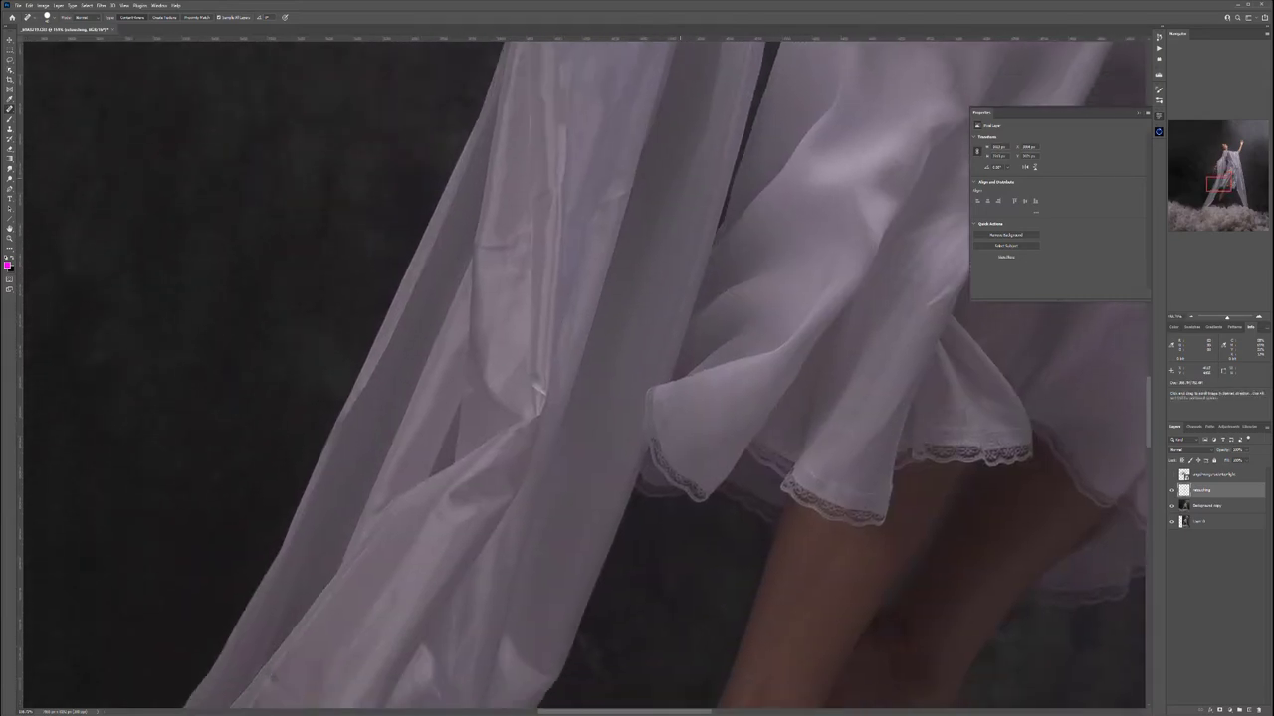
left_click_drag(528, 372, 539, 365)
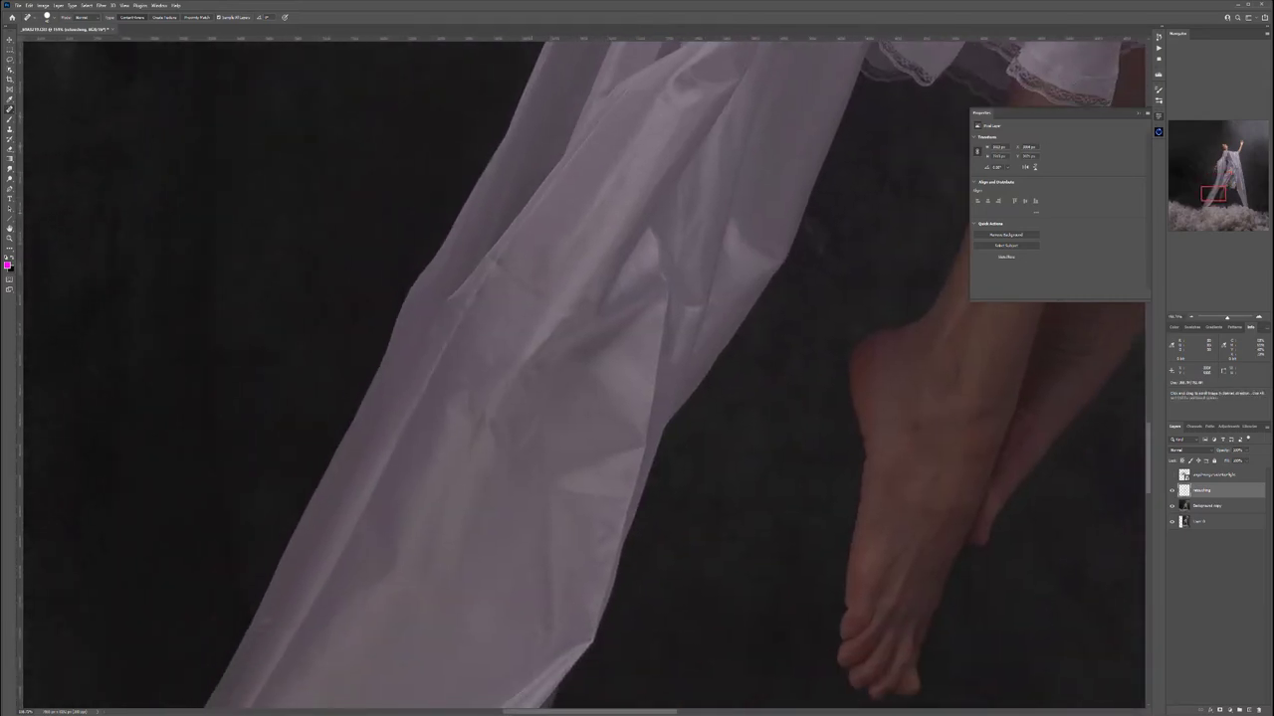
Heal the long diagonal crease running down the trailing end of the lowered-arm drape
scroll(582, 372, "down", 5)
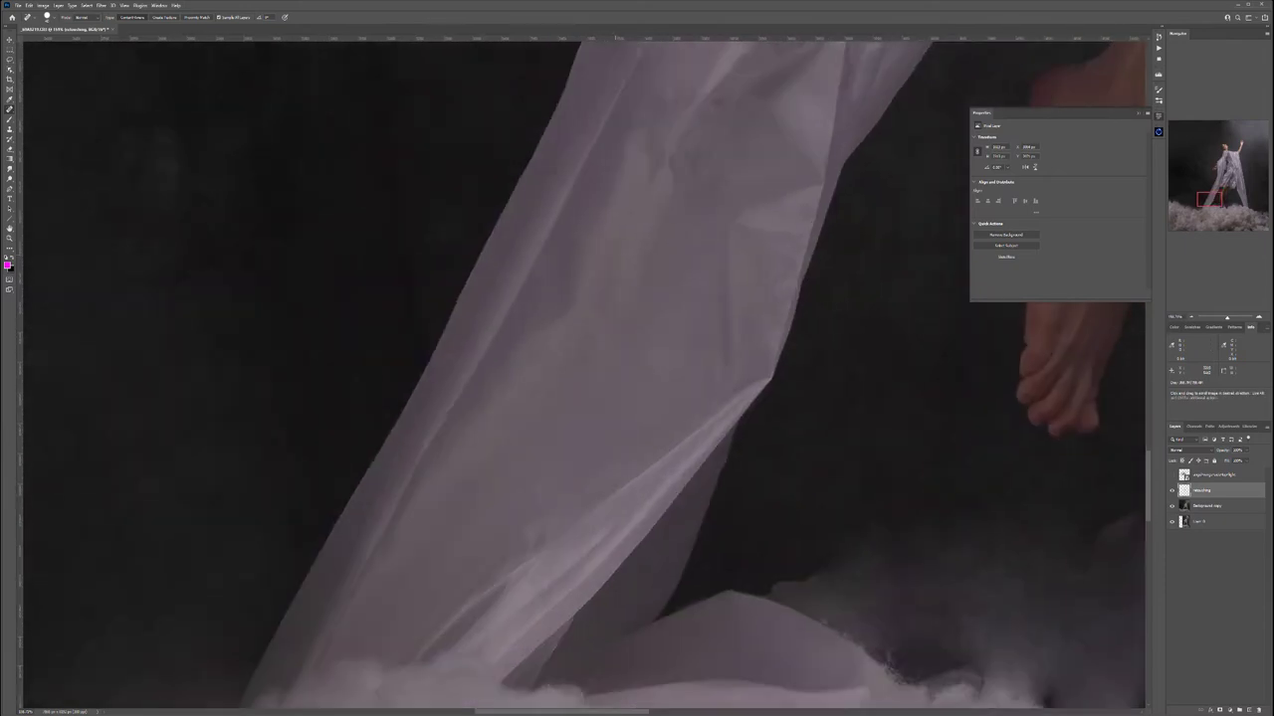
mouse_move(657, 74)
left_mouse_down()
mouse_move(695, 101)
mouse_move(632, 105)
mouse_move(576, 186)
mouse_move(518, 334)
mouse_move(358, 587)
mouse_move(303, 702)
left_mouse_up()
key("ctrl+z")
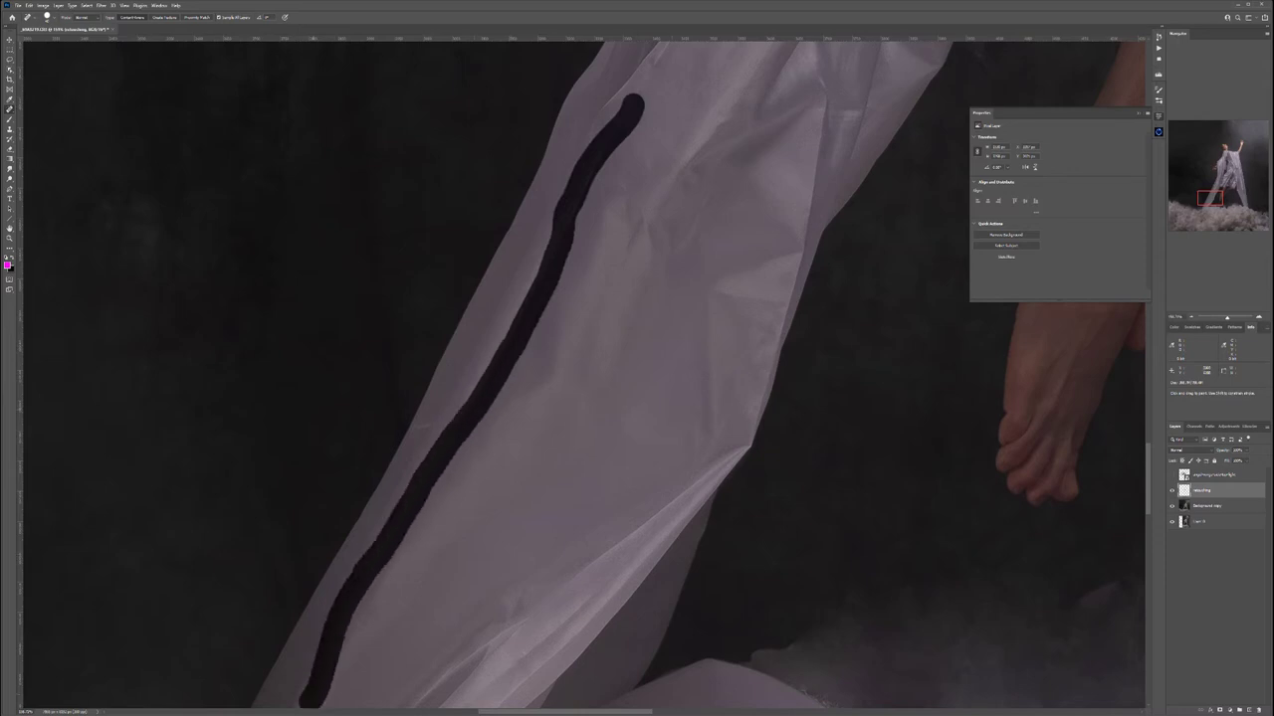
left_click_drag(692, 388, 419, 588)
left_click_drag(639, 97, 570, 232)
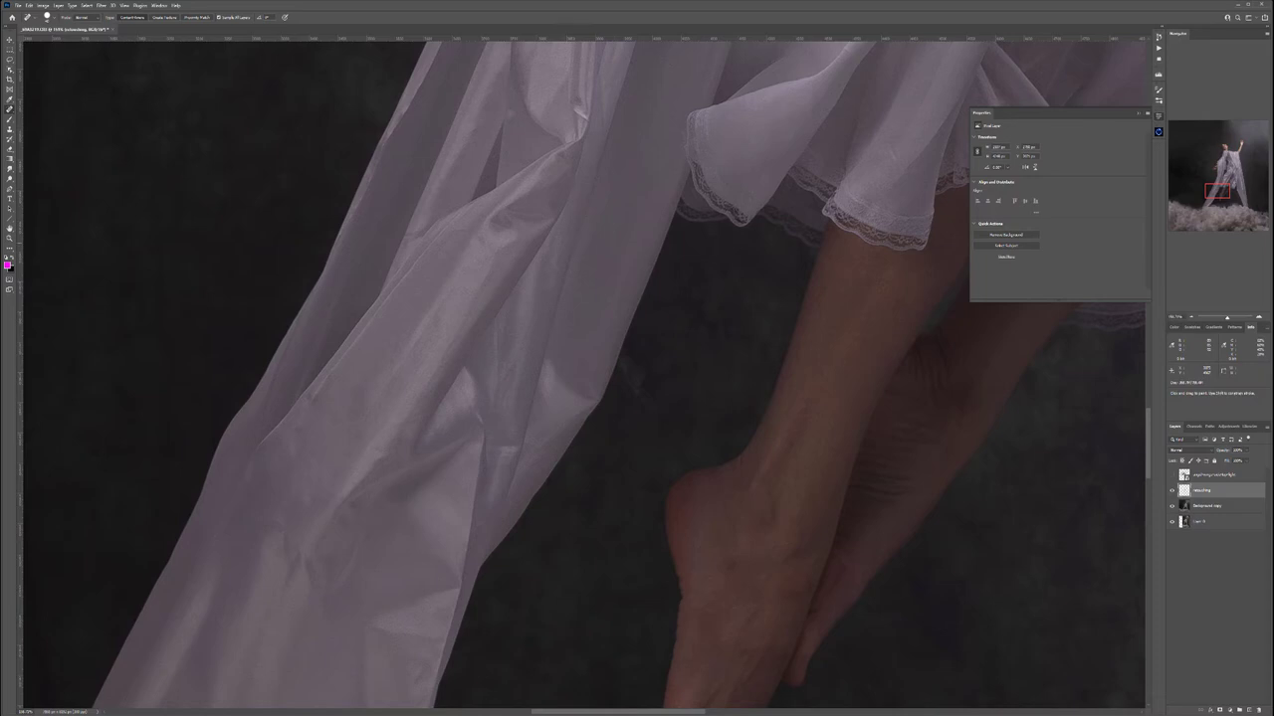
Heal the small wrinkles across the skirt's folds and its shaded middle section
scroll(584, 375, "up", 3)
left_click_drag(587, 291, 274, 427)
mouse_move(749, 416)
left_mouse_down()
mouse_move(608, 342)
mouse_move(621, 381)
left_mouse_up()
left_click(650, 294)
left_click_drag(579, 337, 602, 348)
mouse_move(562, 335)
left_mouse_down()
mouse_move(557, 370)
mouse_move(576, 368)
mouse_move(544, 381)
left_mouse_up()
left_click(563, 375)
left_click_drag(533, 342, 538, 350)
mouse_move(596, 389)
left_mouse_down()
mouse_move(582, 351)
mouse_move(621, 354)
mouse_move(606, 350)
mouse_move(689, 228)
mouse_move(674, 213)
mouse_move(714, 150)
mouse_move(677, 254)
left_mouse_up()
left_click(582, 352)
left_click(714, 150)
mouse_move(650, 310)
left_mouse_down()
mouse_move(694, 238)
mouse_move(646, 312)
left_mouse_up()
left_click_drag(468, 261, 462, 304)
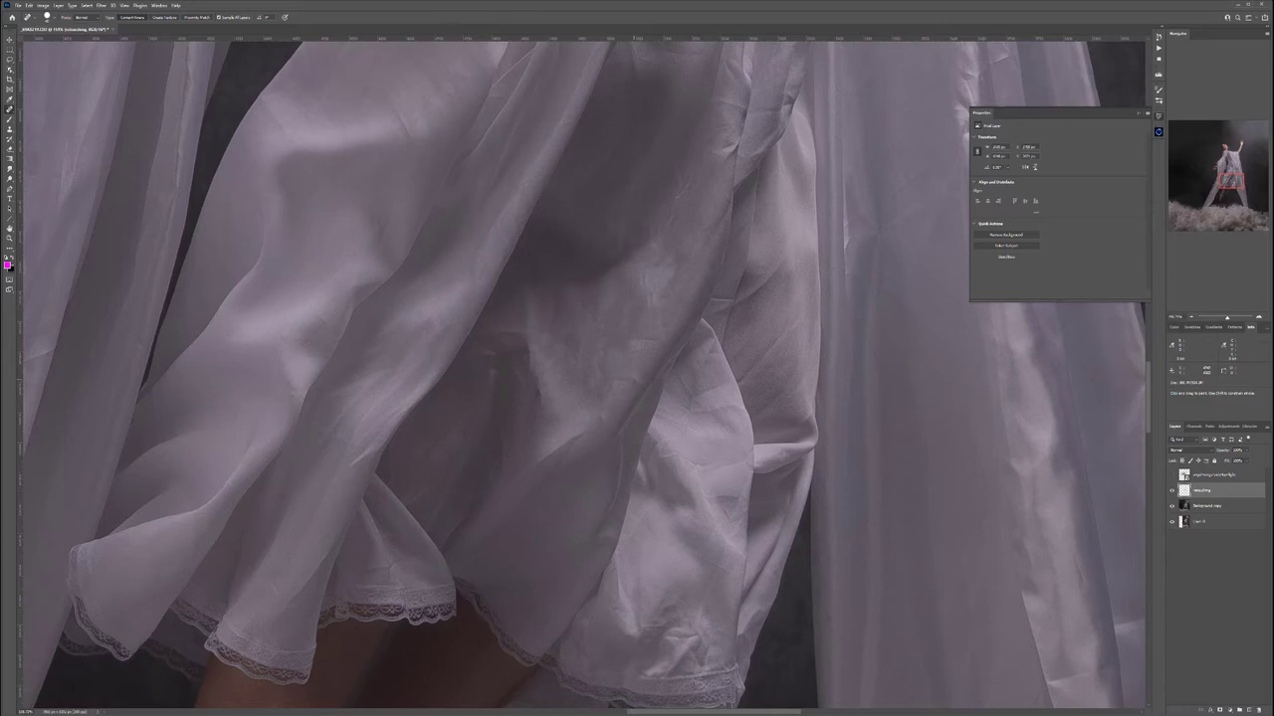
Heal the wrinkles low on the back of the skirt above the lace hem
mouse_move(677, 384)
left_mouse_down()
mouse_move(678, 423)
mouse_move(735, 421)
mouse_move(685, 438)
mouse_move(511, 240)
left_mouse_up()
left_click_drag(516, 436, 507, 460)
left_click_drag(504, 438, 524, 468)
Heal the creases in the wide panel of the raised-arm drape and along the adjoining side of the skirt
left_click_drag(537, 408, 451, 608)
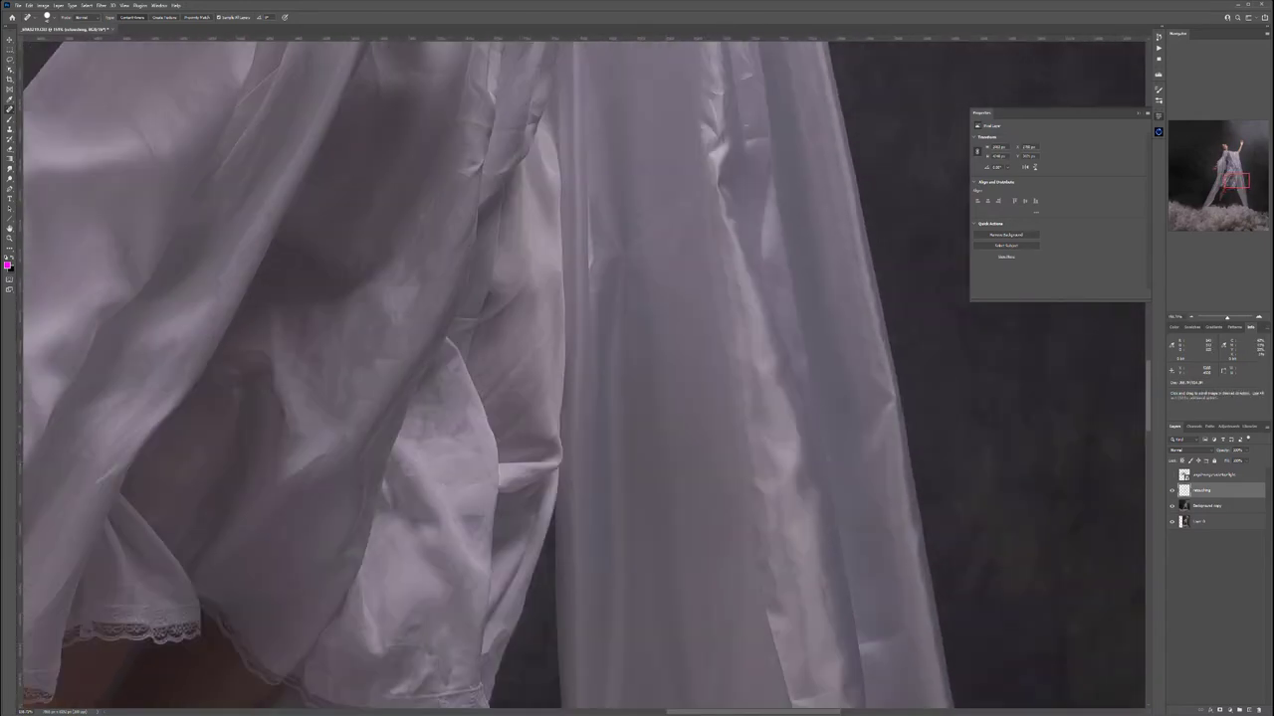
left_click_drag(686, 167, 593, 244)
left_click_drag(641, 311, 701, 358)
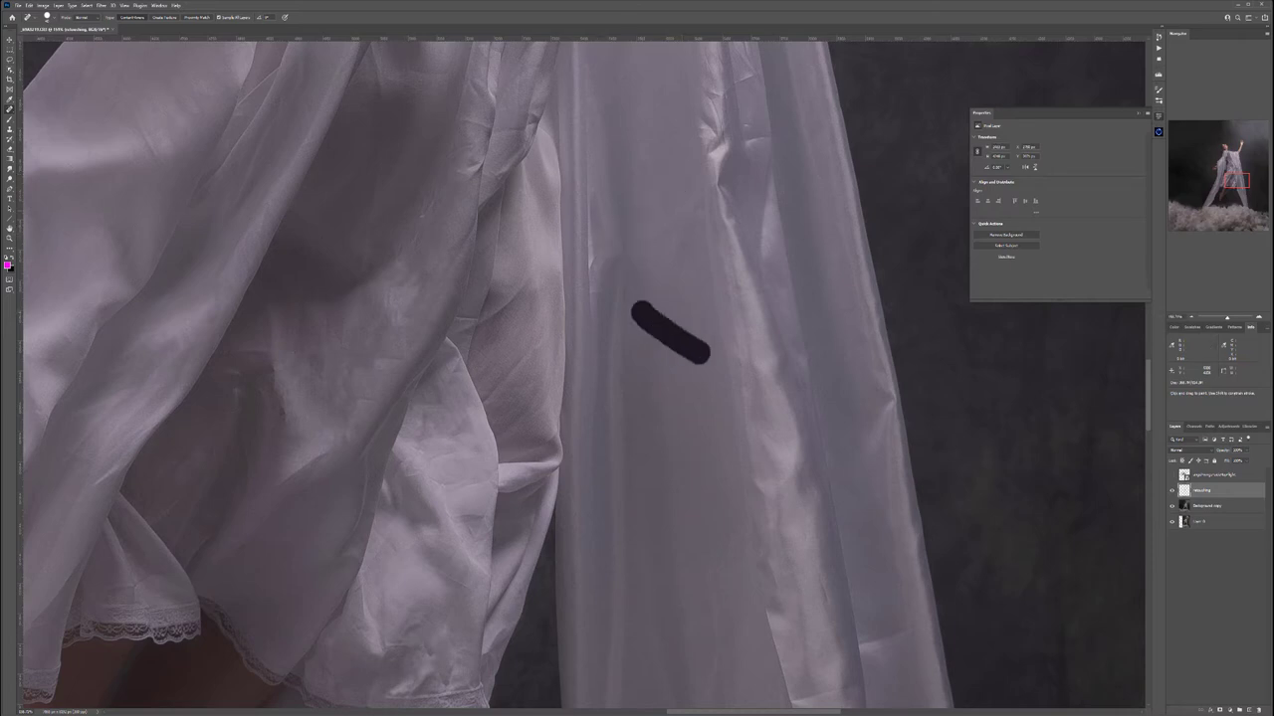
left_click(575, 286)
left_click_drag(575, 286, 615, 572)
left_click(486, 364)
left_click(511, 416)
Heal the small creases on the outer edge and upper folds of the raised-arm drape
left_click_drag(511, 416, 484, 645)
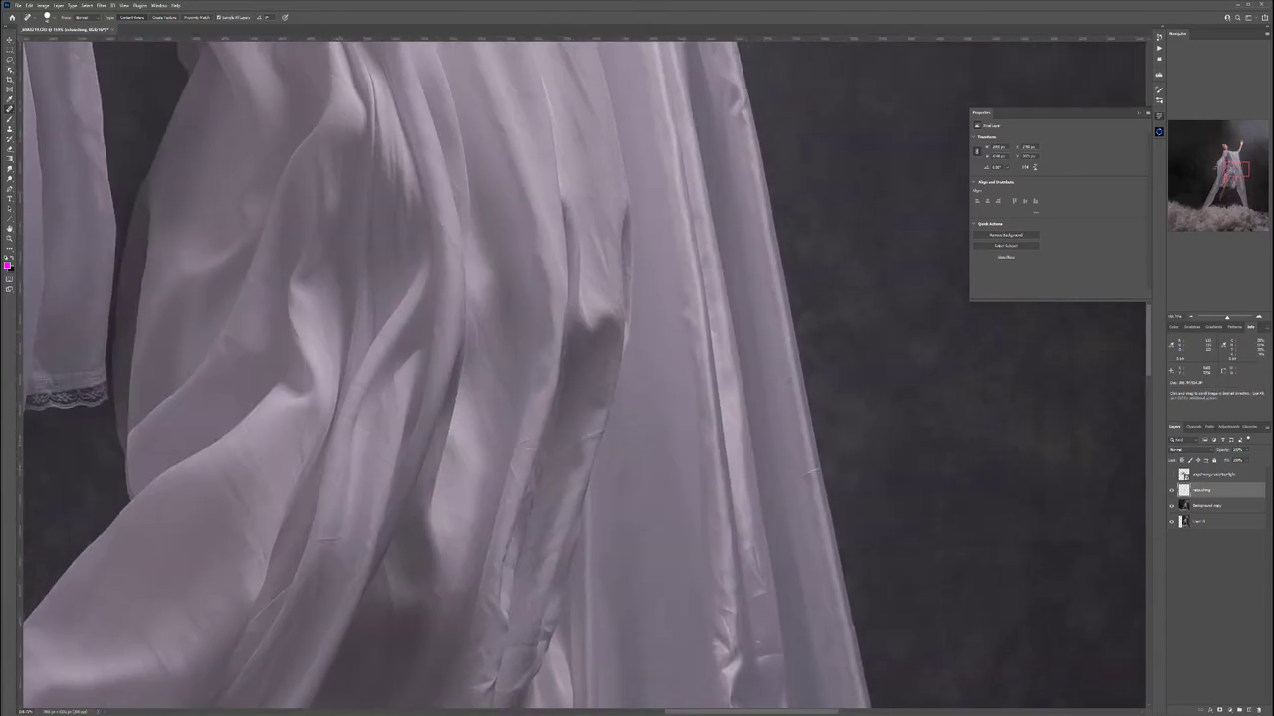
left_click(579, 441)
left_click_drag(801, 471, 800, 488)
left_click(812, 470)
left_click_drag(625, 260, 627, 567)
left_click_drag(567, 254, 542, 79)
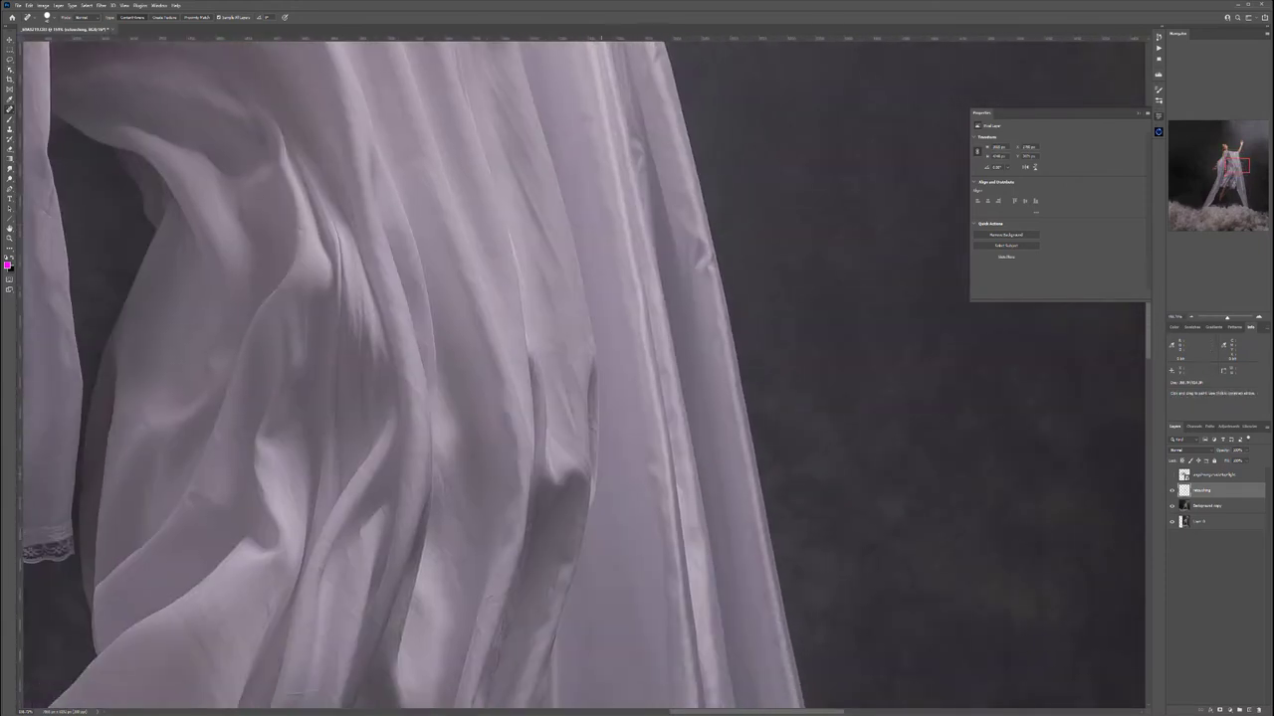
Try to heal the short crosswise creases in the lower part of the raised-arm drape
left_click_drag(597, 577, 584, 140)
mouse_move(587, 508)
left_mouse_down()
mouse_move(571, 257)
mouse_move(550, 206)
left_mouse_up()
mouse_move(637, 604)
left_mouse_down()
mouse_move(370, 305)
mouse_move(430, 307)
left_mouse_up()
left_click_drag(310, 315, 388, 304)
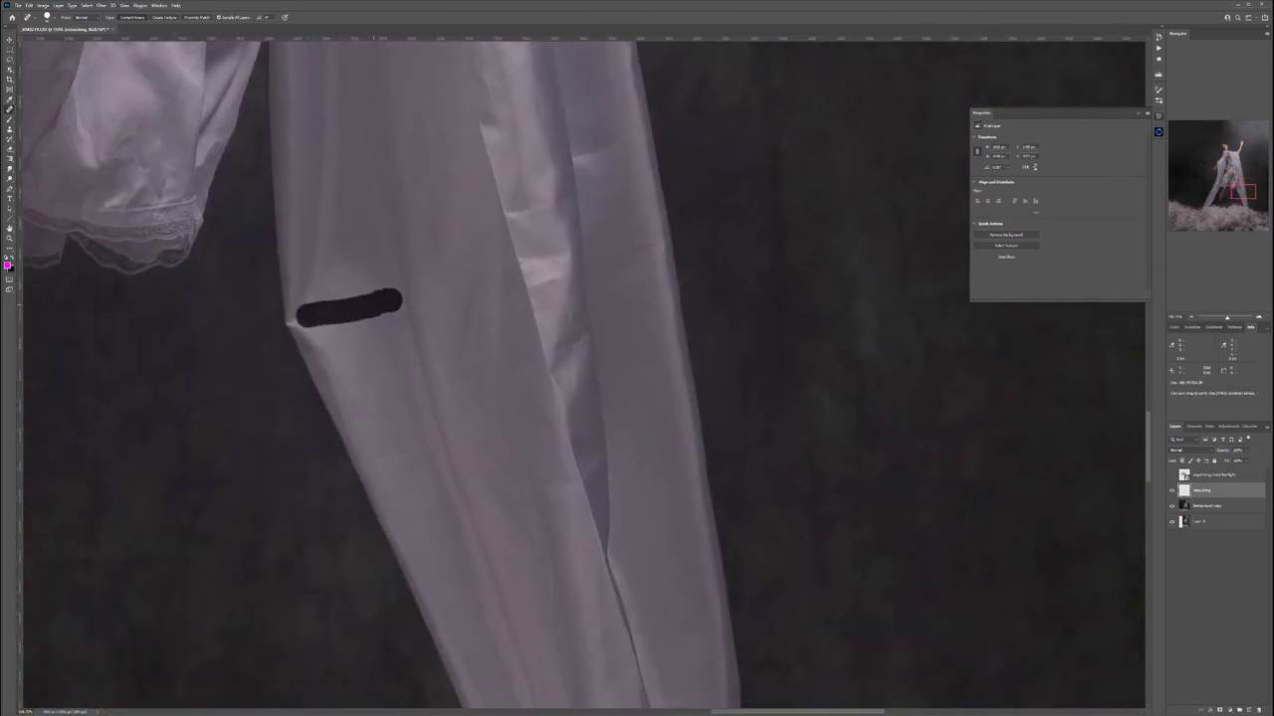
key("ctrl+z")
left_click_drag(374, 460, 390, 458)
key("ctrl+z")
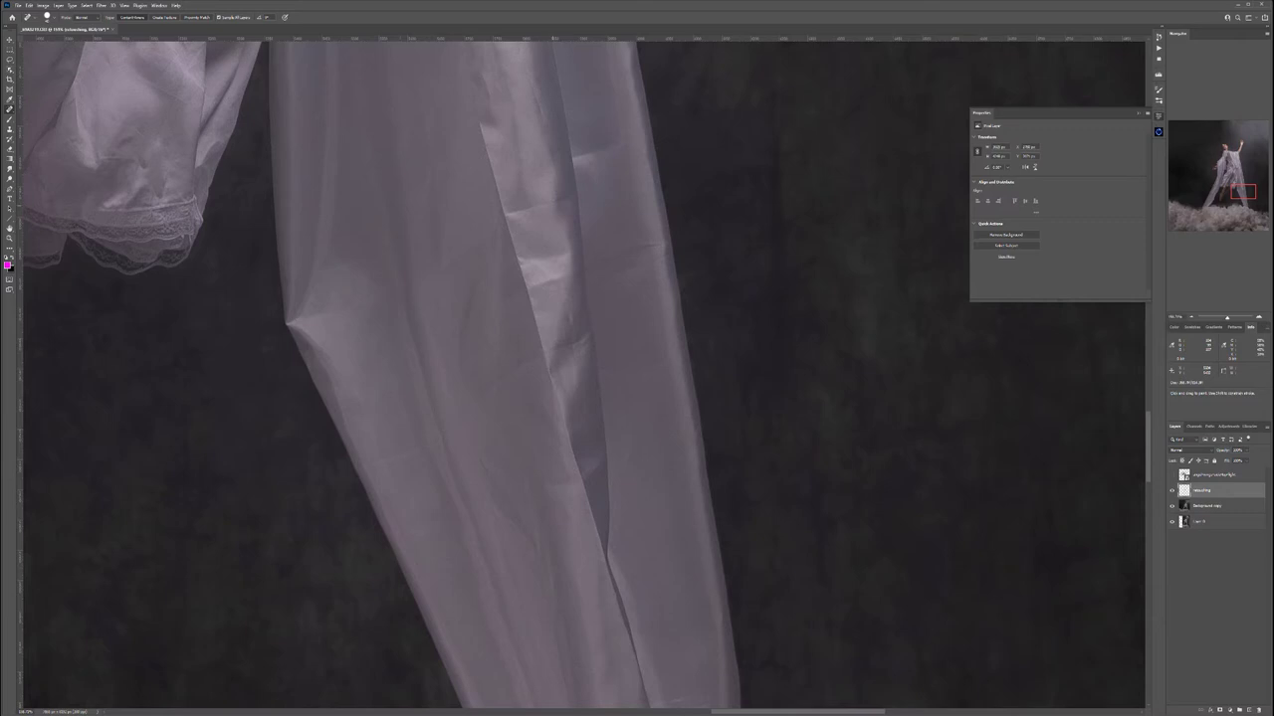
left_click_drag(510, 213, 563, 195)
key("ctrl+z")
left_click_drag(607, 257, 669, 238)
key("ctrl+z")
left_click_drag(525, 288, 559, 268)
key("ctrl+z")
left_click_drag(554, 355, 597, 329)
key("ctrl+z")
left_click_drag(487, 398, 532, 363)
key("ctrl+z")
Heal the small pucker on the inner fold of the raised-arm drape just above the clouds
scroll(582, 373, "down", 6)
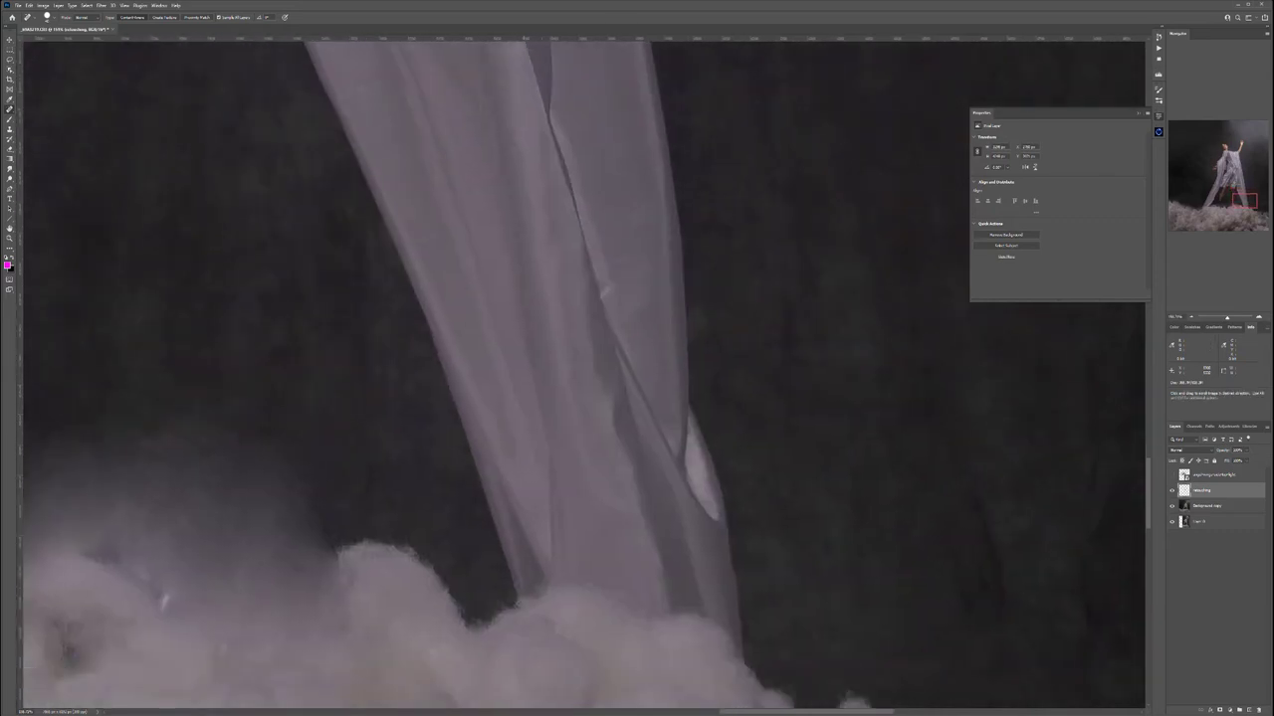
left_click_drag(611, 260, 643, 257)
left_click(619, 288)
Examine the retouched drapes, legs, sleeve, face and raised arm up close, and review the whole picture
scroll(582, 368, "down", 6)
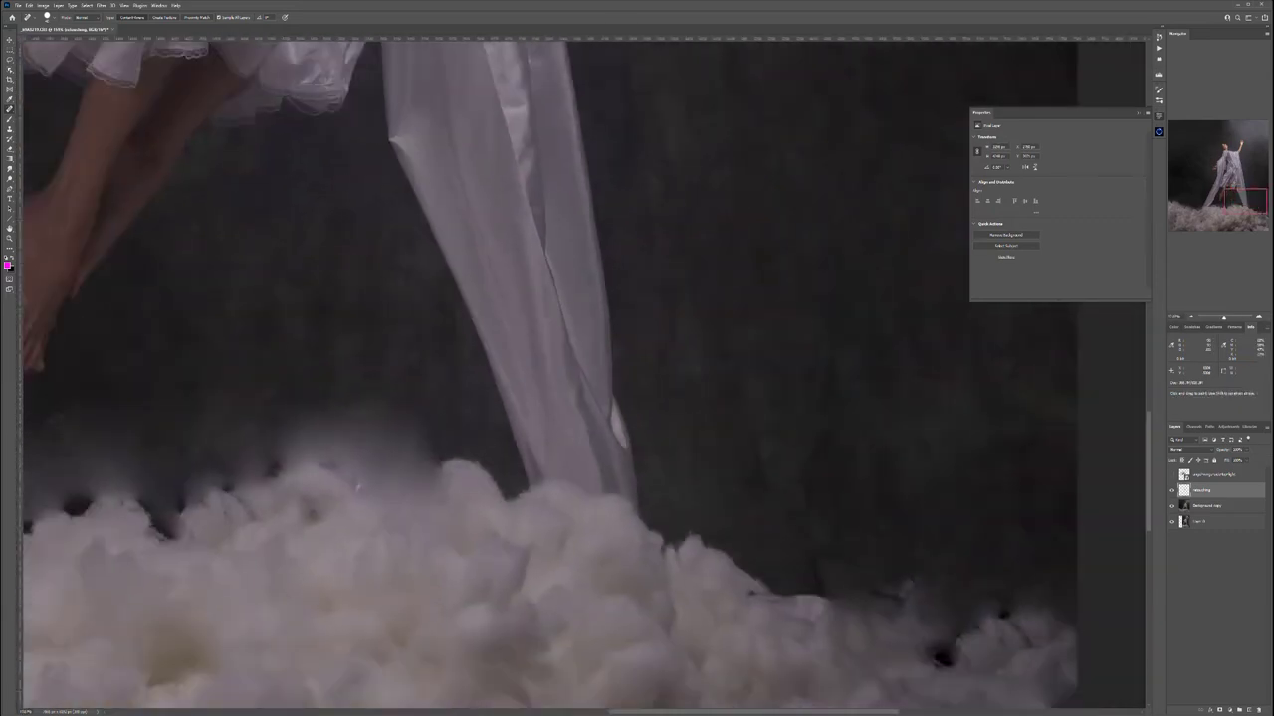
scroll(645, 358, "down", 3)
left_click_drag(645, 358, 753, 629)
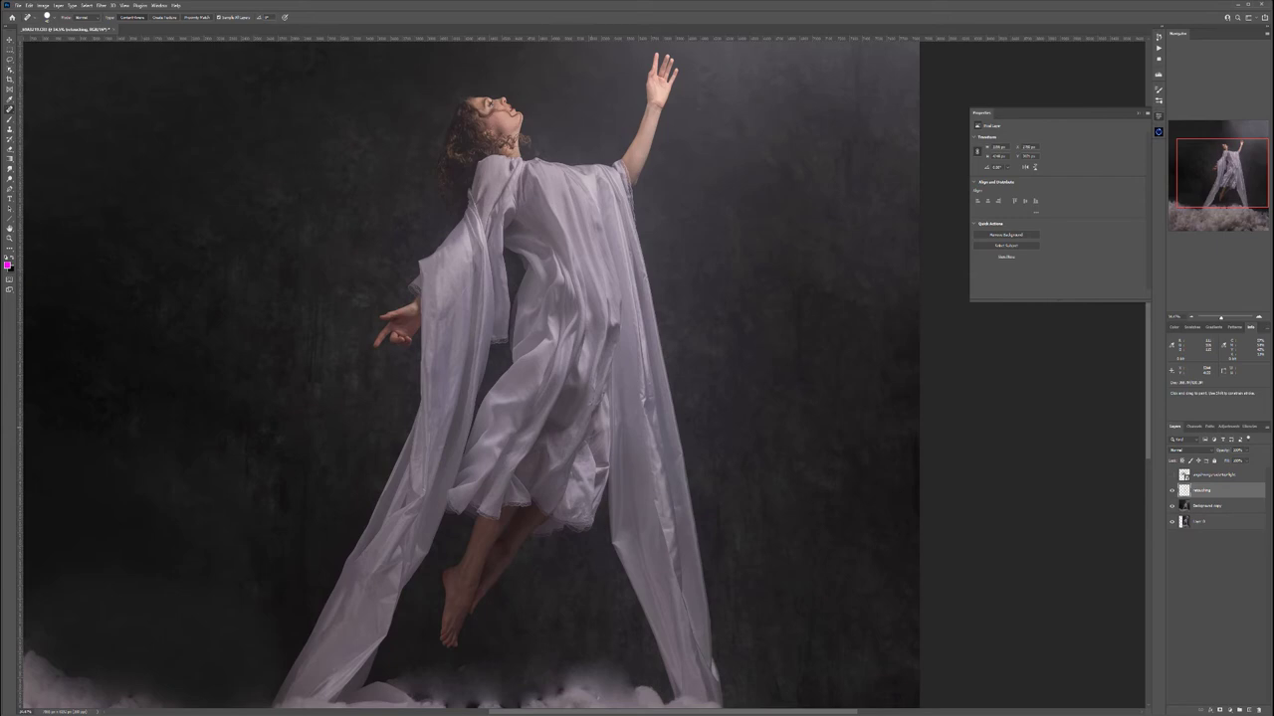
scroll(503, 607, "up", 5)
scroll(447, 497, "up", 4)
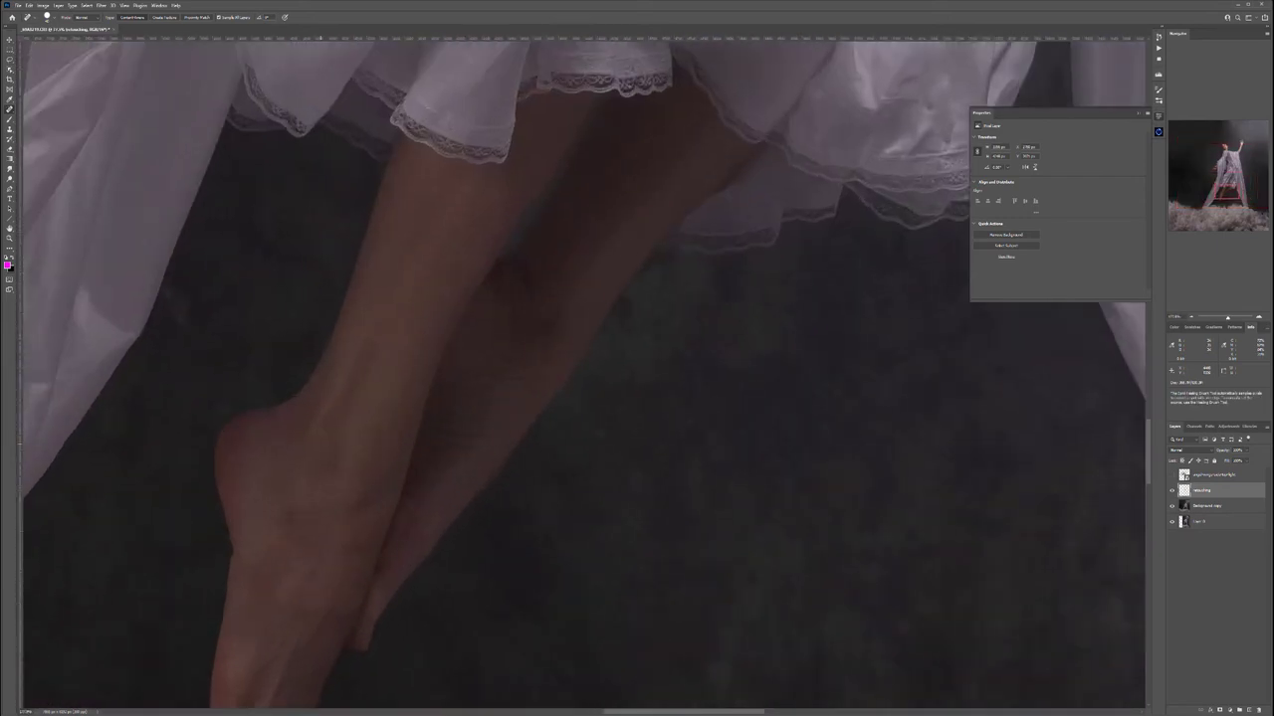
scroll(584, 373, "up", 10)
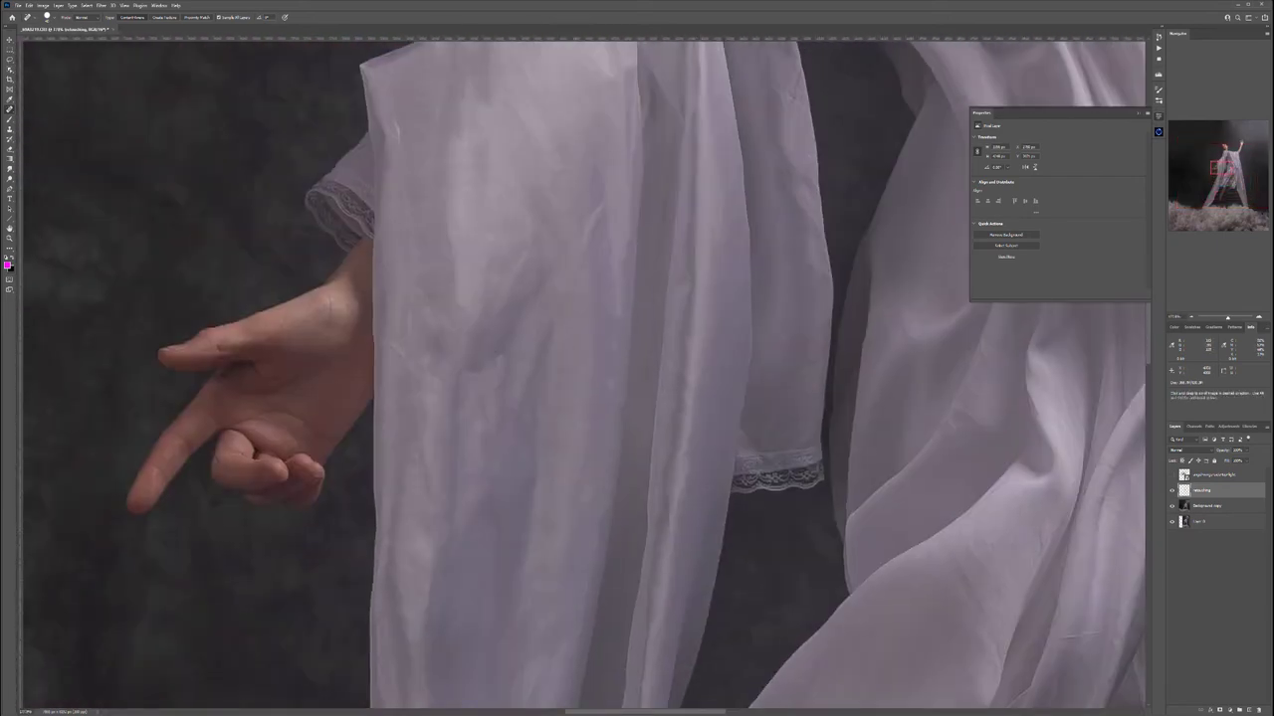
scroll(584, 373, "up", 10)
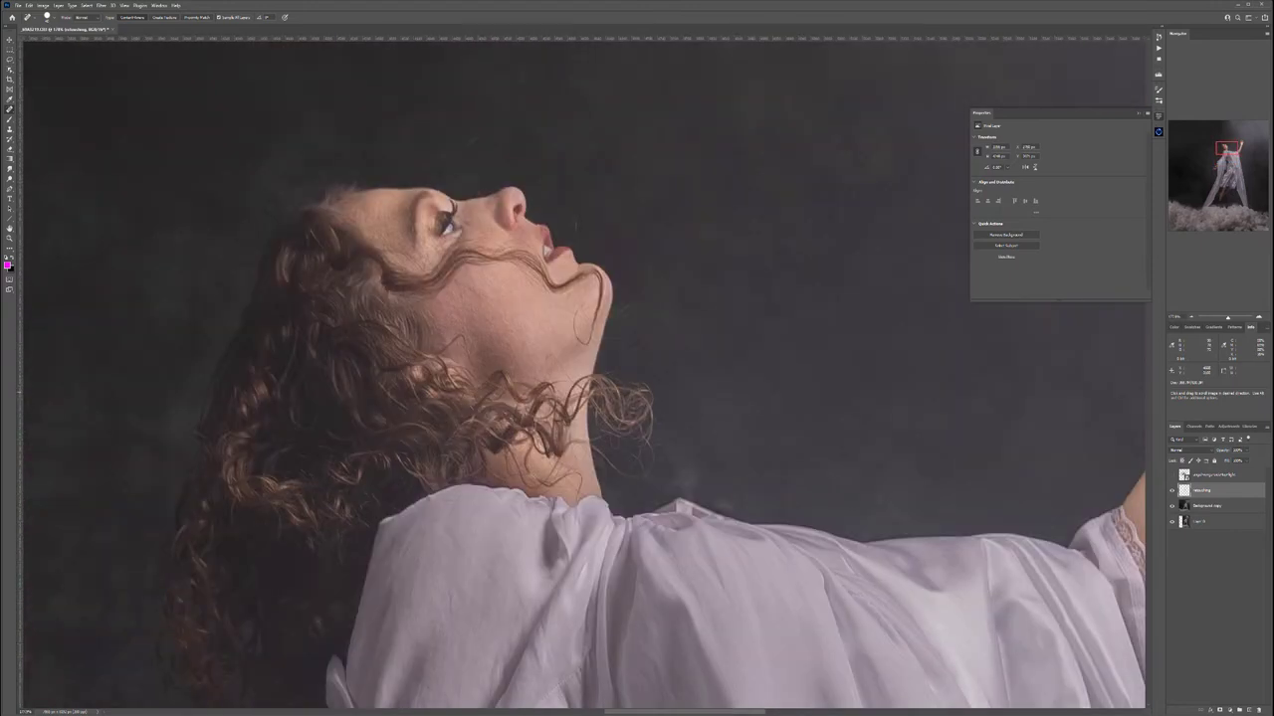
left_click_drag(976, 414, 290, 409)
left_click_drag(560, 491, 520, 702)
scroll(584, 374, "left", 10)
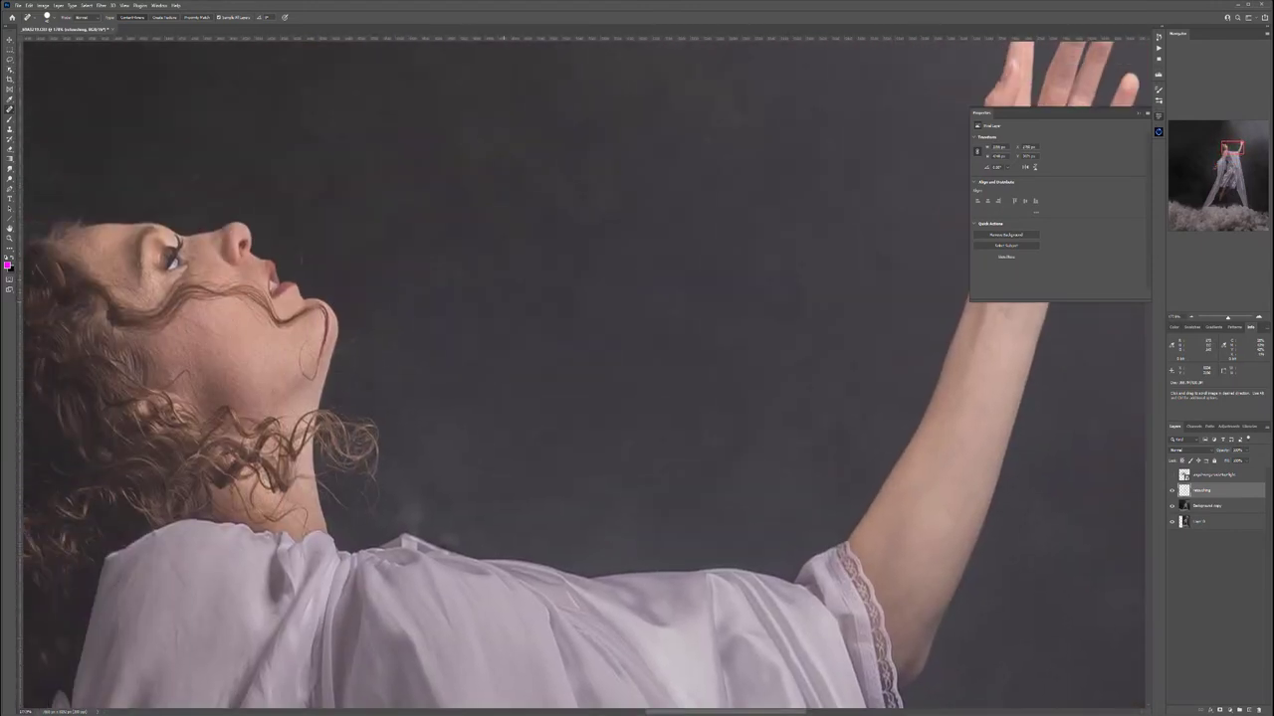
scroll(534, 319, "down", 10)
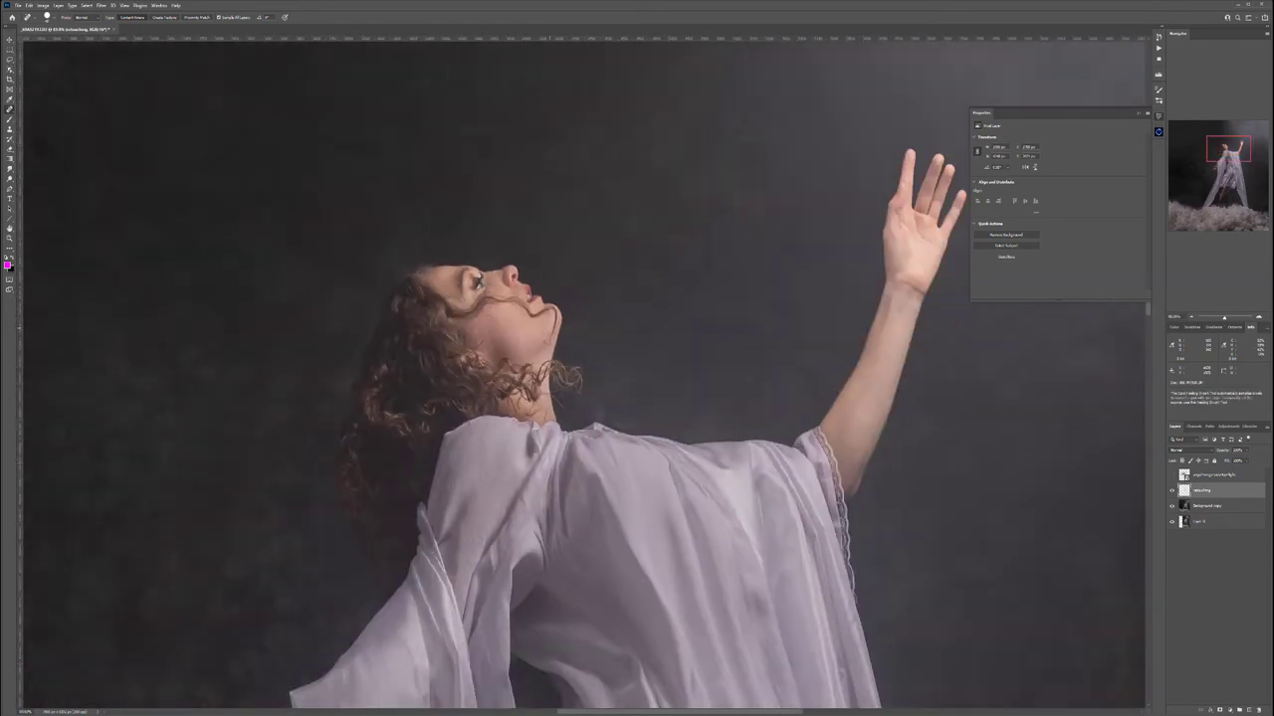
left_click_drag(673, 460, 545, 249)
key("ctrl+minus")
key("ctrl+minus")
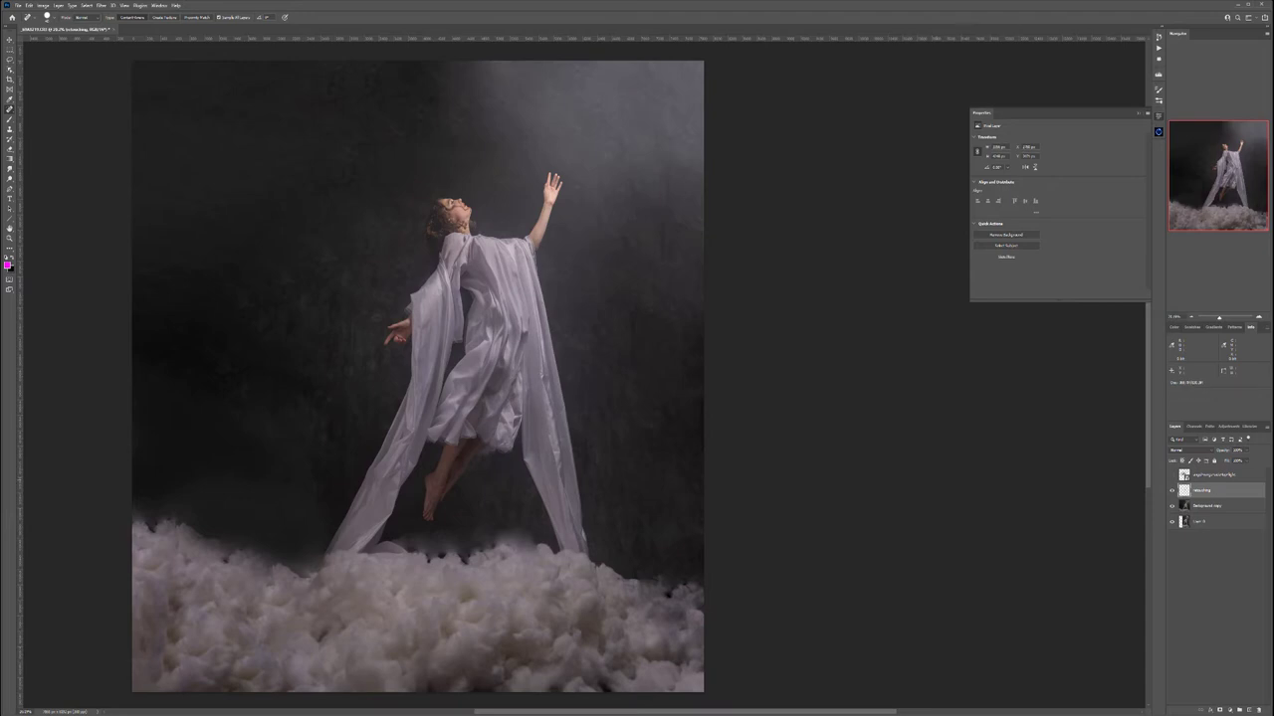
Stamp all visible layers into a new layer above the retouching layer and name it "smoothing"
key("ctrl+shift+alt+e")
double_click(1199, 491)
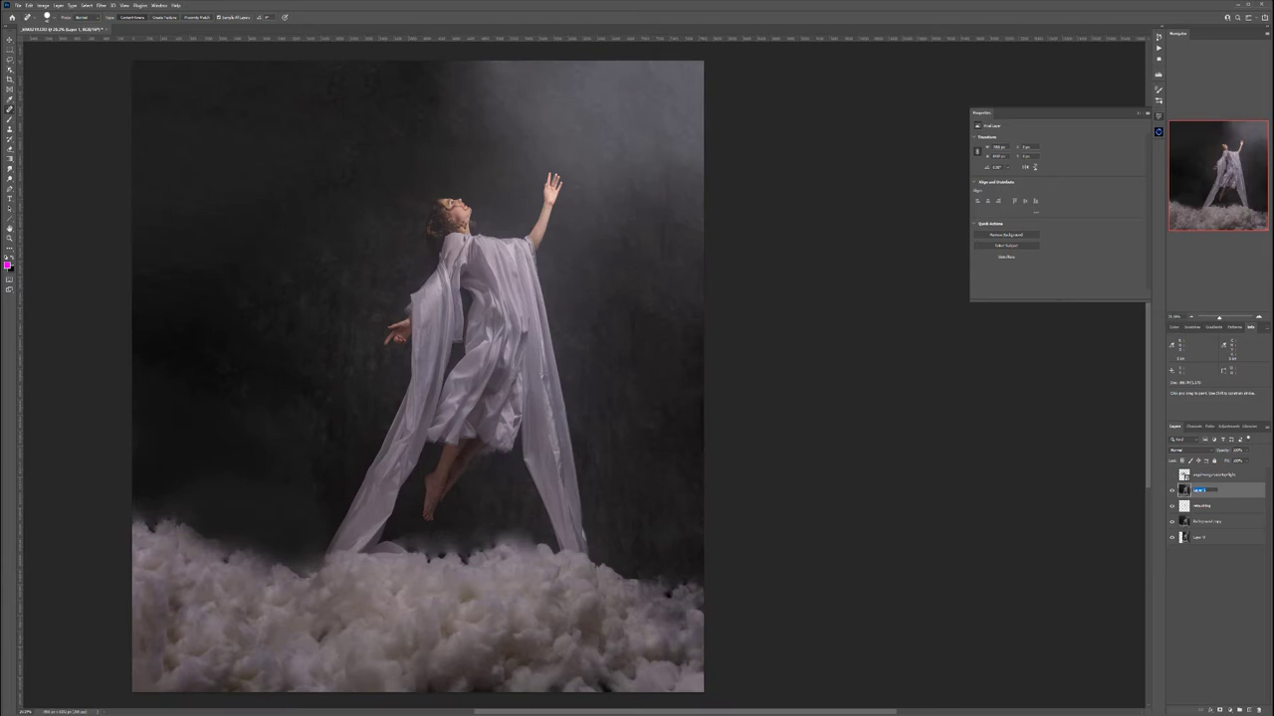
type("s")
key("Return")
Apply Dust & Scratches to the smoothing layer with a radius of 10 pixels and a threshold of 0 levels
left_click(101, 5)
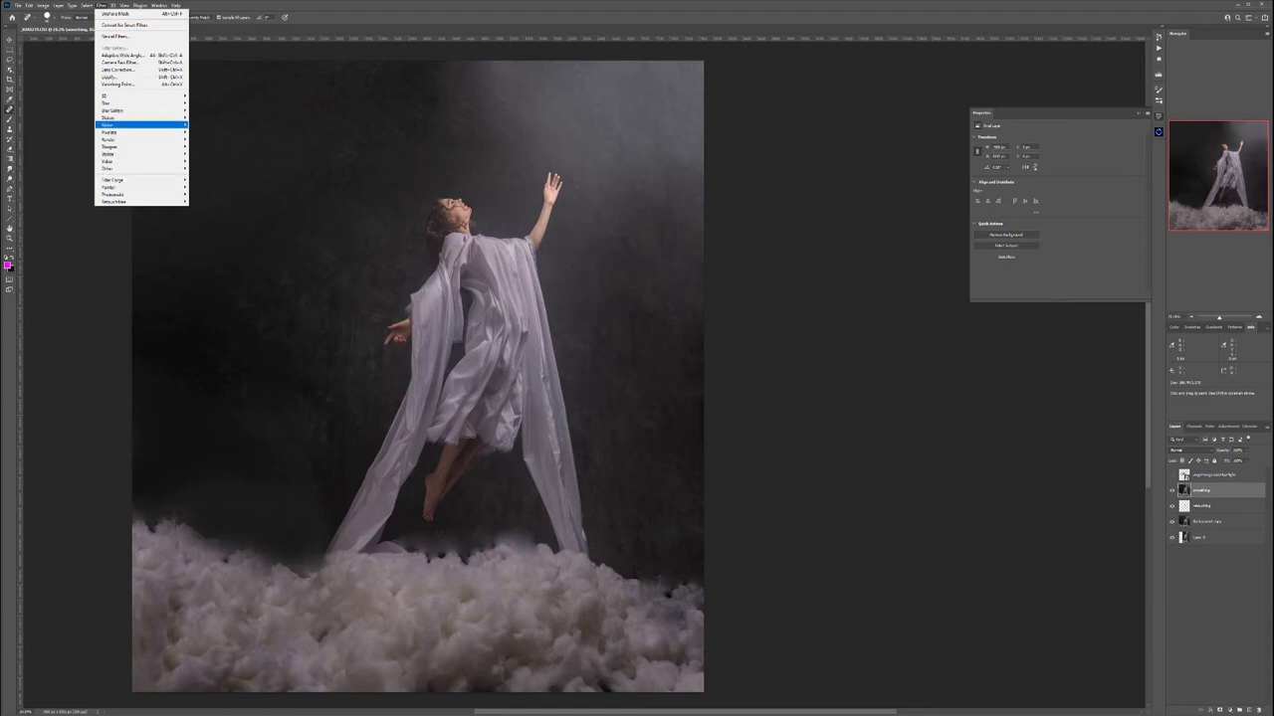
mouse_move(150, 126)
left_click(210, 139)
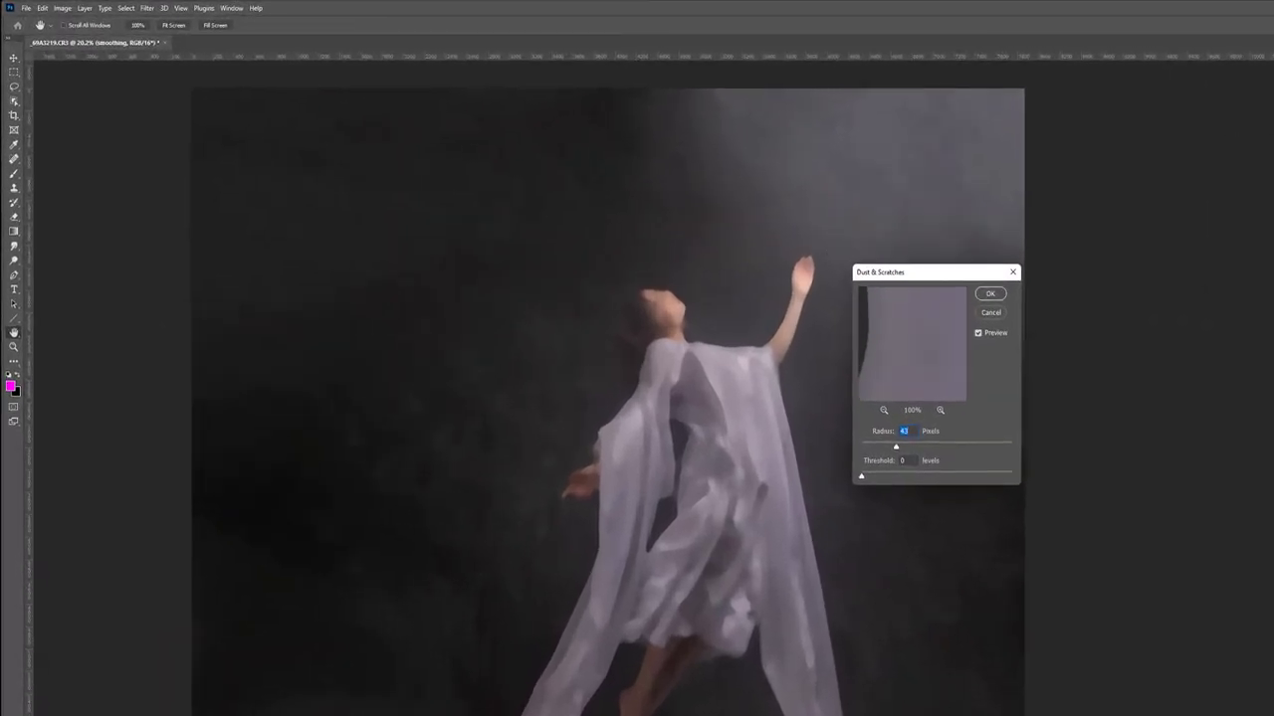
left_click(670, 303)
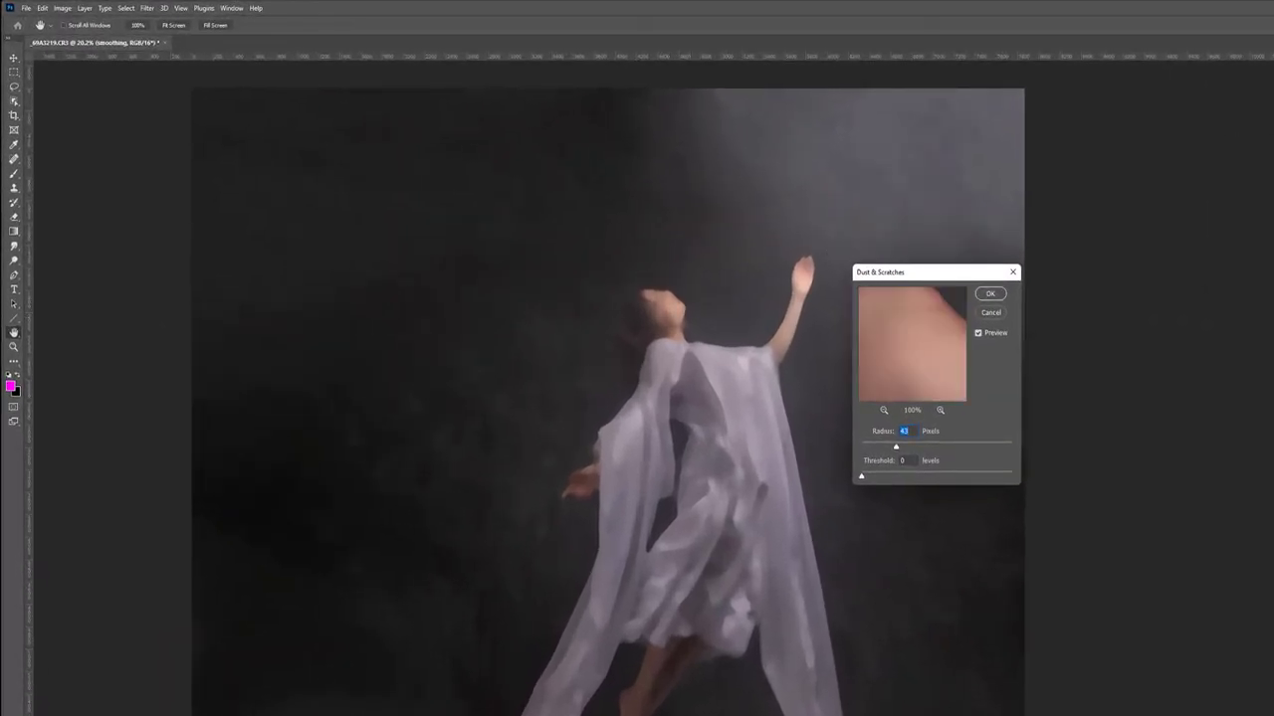
left_click_drag(895, 447, 876, 447)
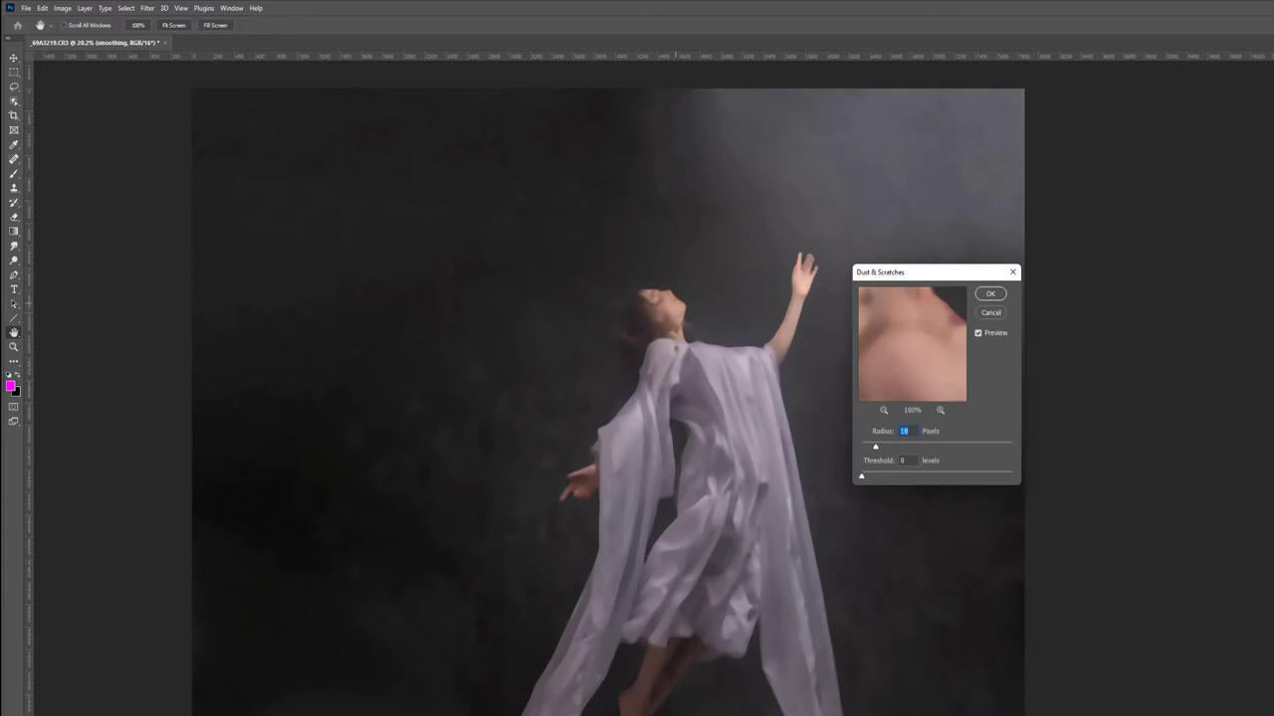
left_click(677, 300)
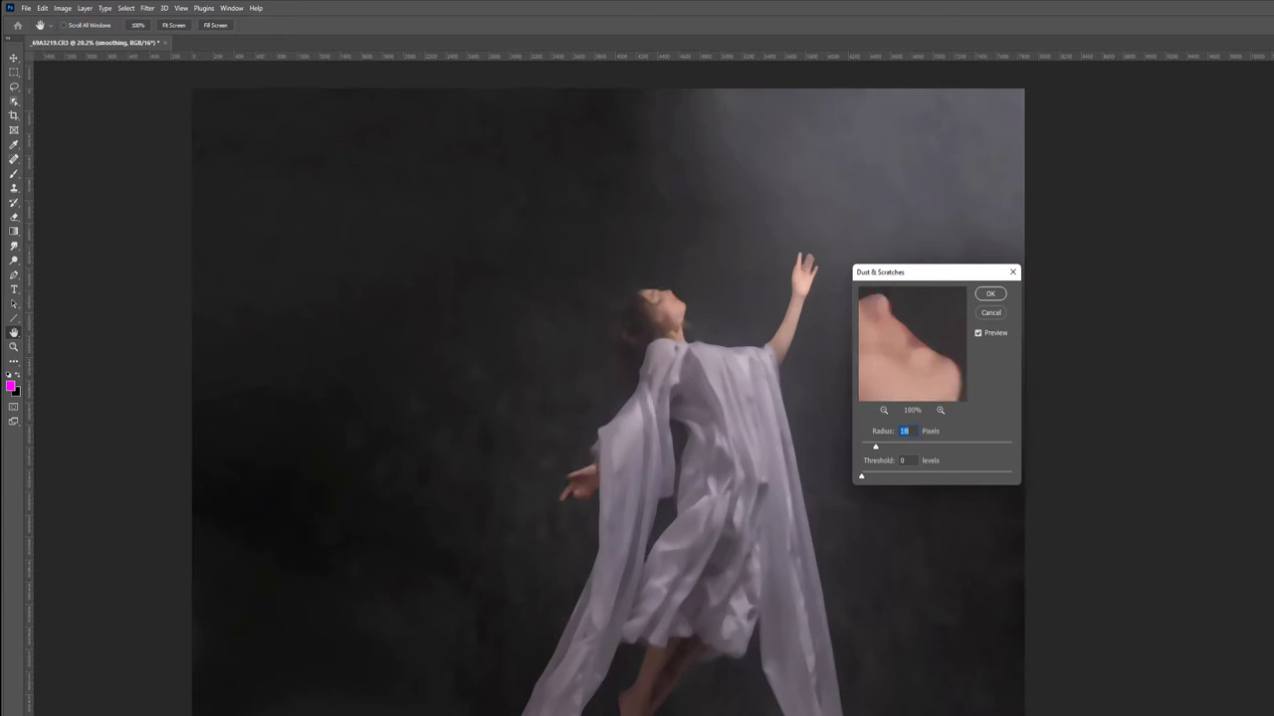
type("10")
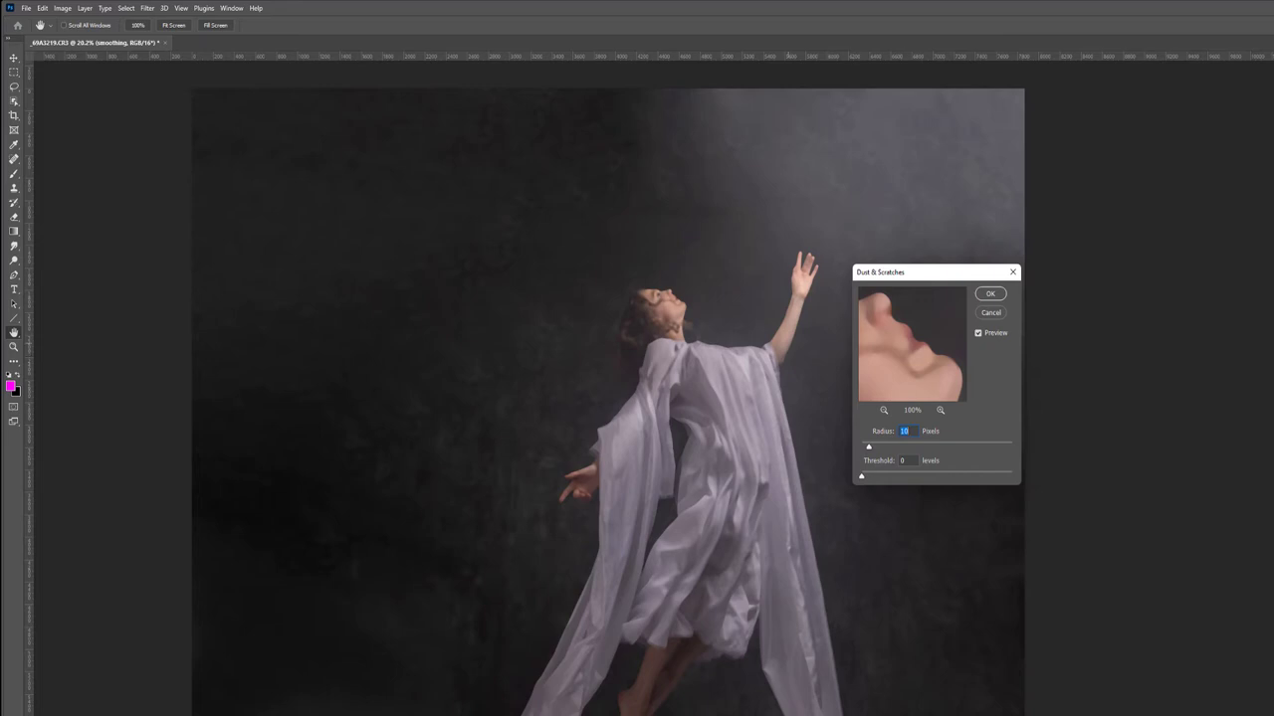
left_click(990, 293)
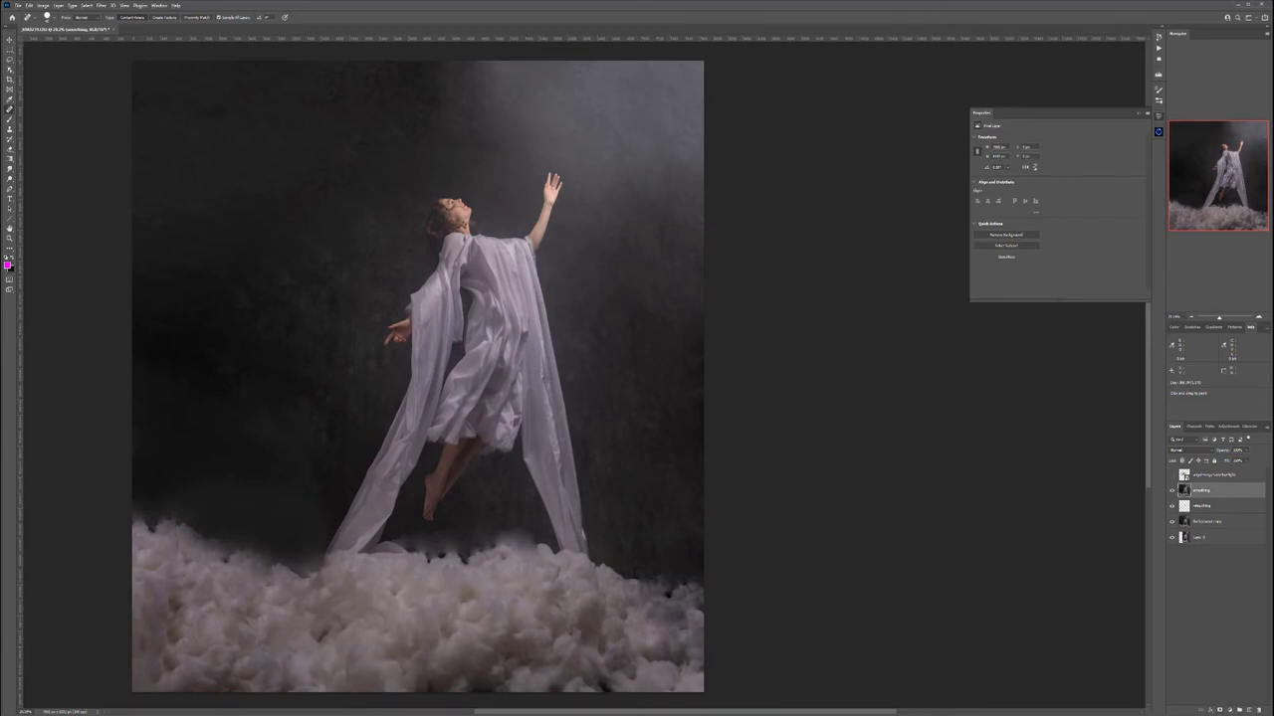
Hide the smoothing layer behind a black mask and ready a white brush for painting near the face
left_click(1220, 710, "alt")
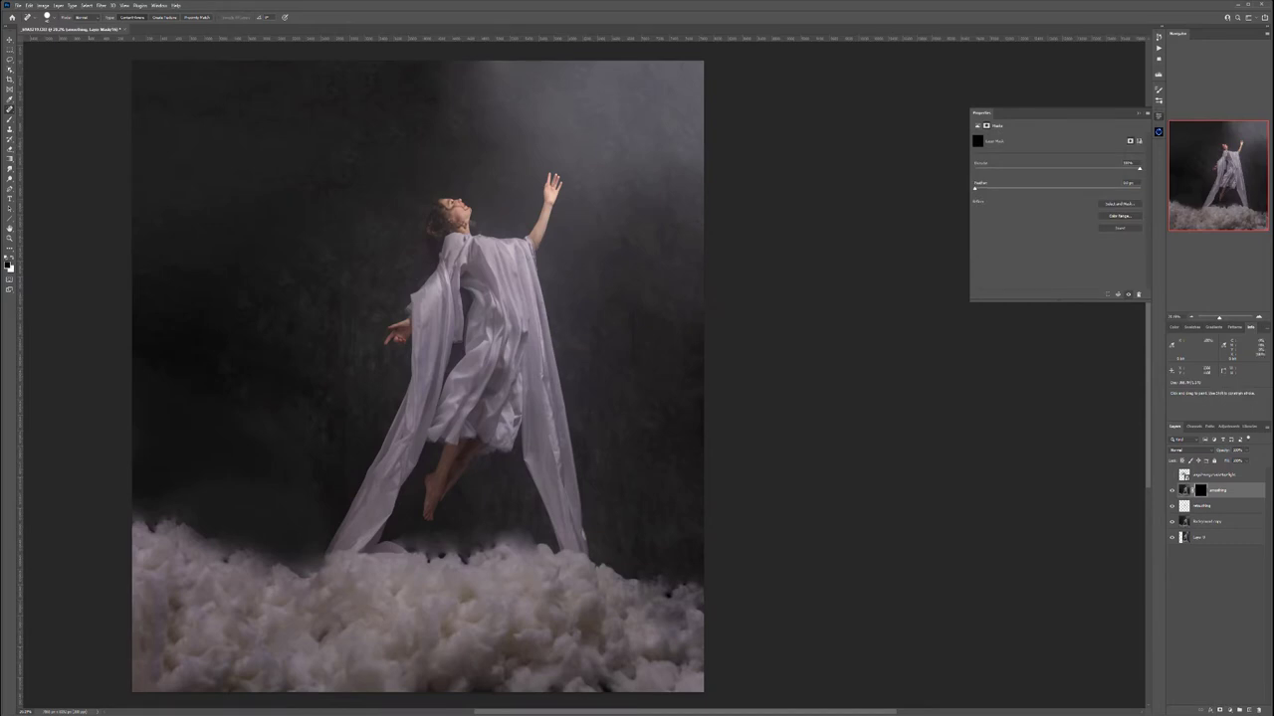
key("b")
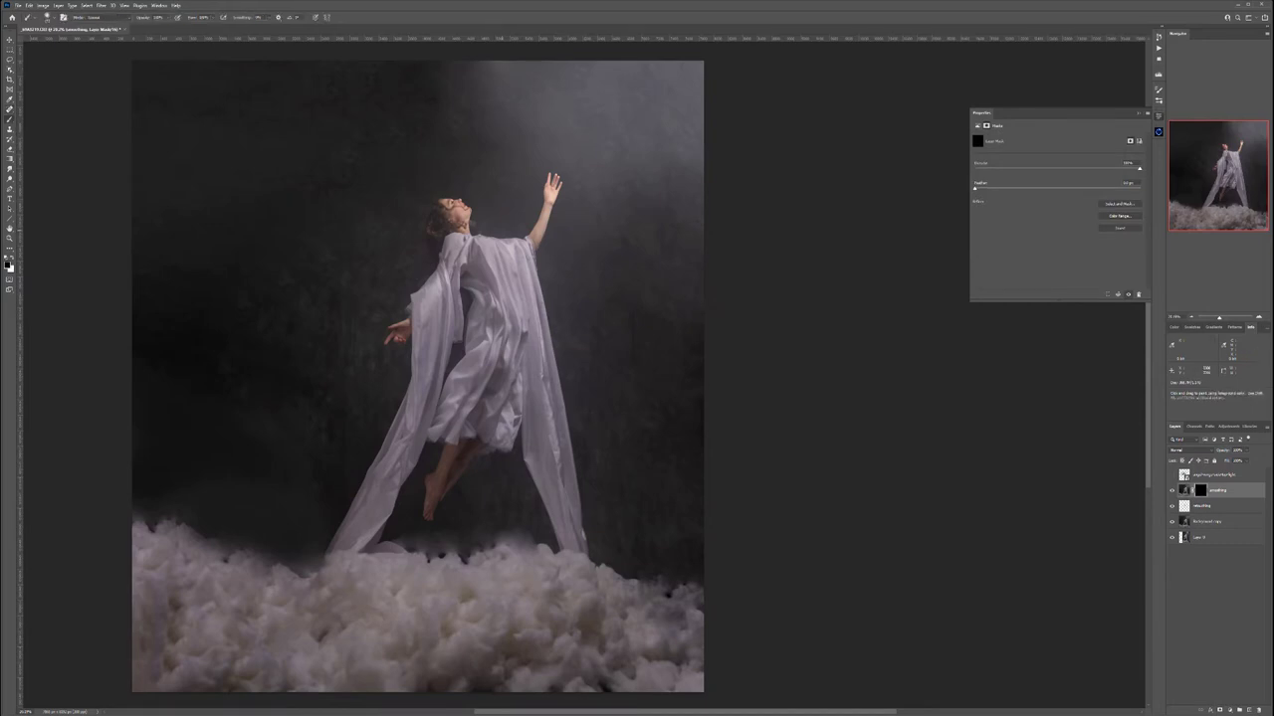
scroll(501, 204, "up", 10)
key("x")
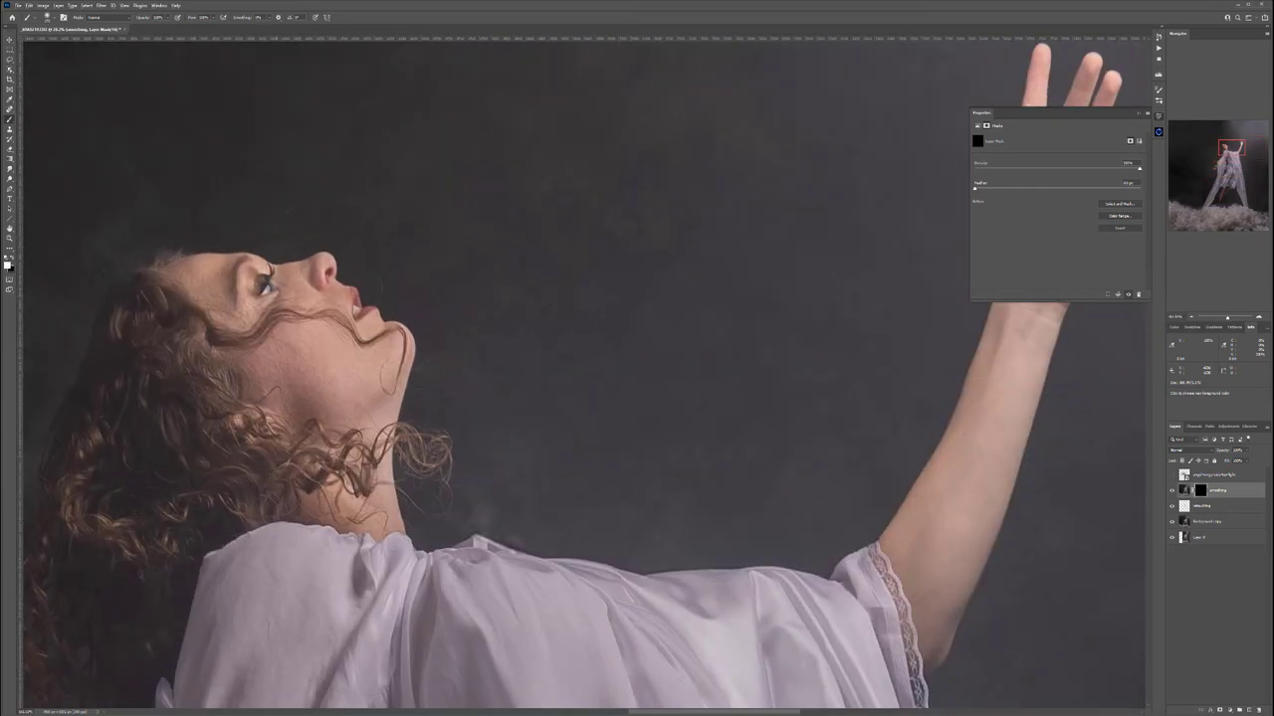
Paint white on the smoothing layer's mask over the skin of the face, jaw and neck
left_click_drag(378, 348, 665, 252)
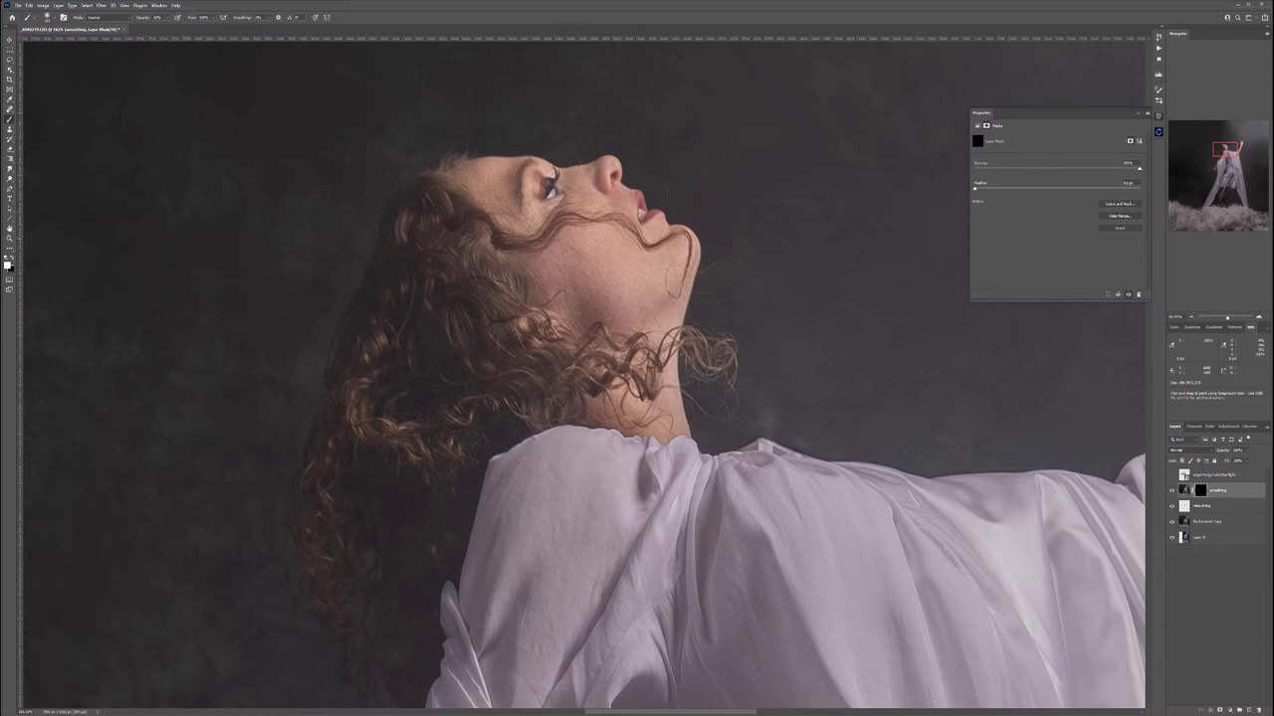
scroll(584, 374, "up", 2)
key("super")
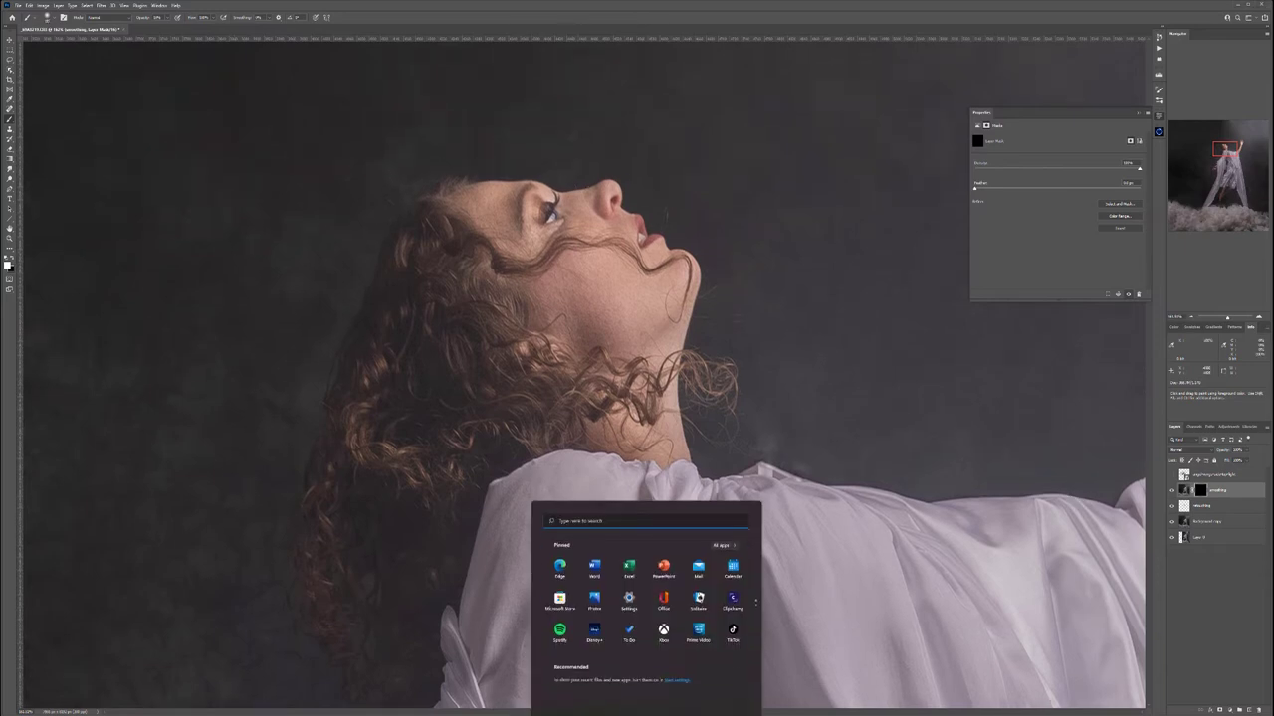
key("super")
scroll(601, 261, "up", 5)
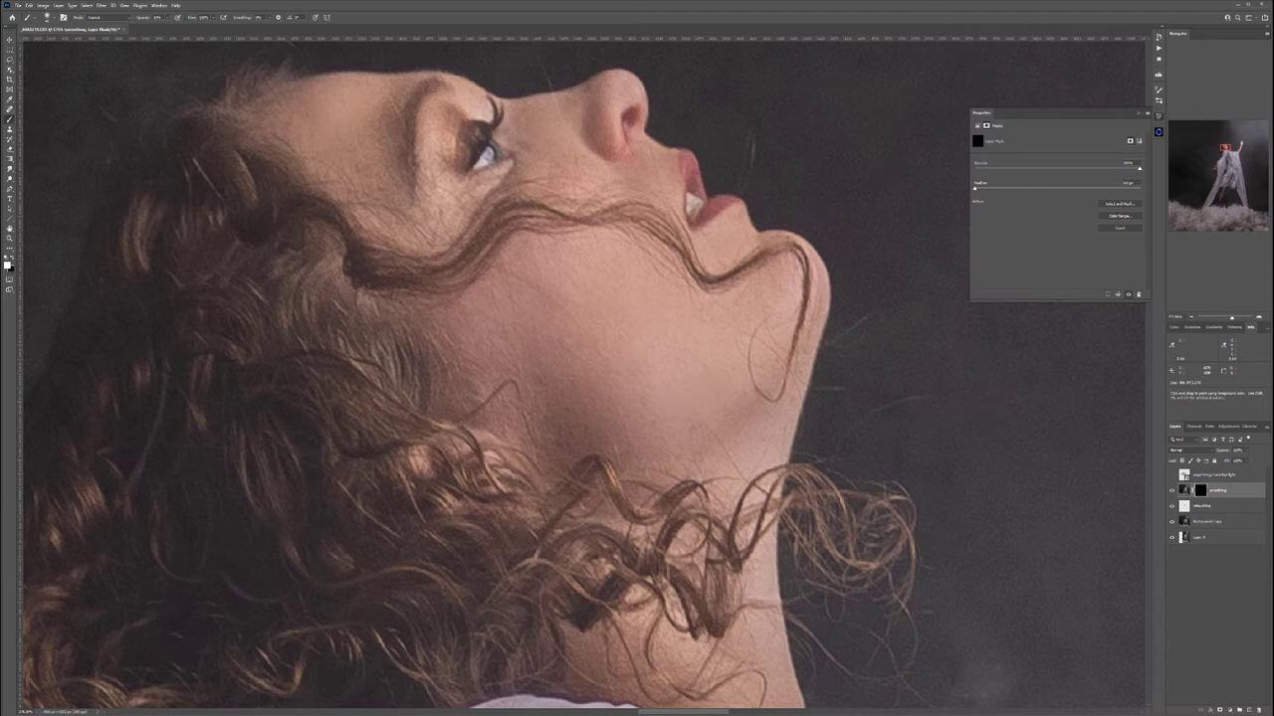
Brush the smoothing in on the mask over the skin of the lowered hand and wrist
left_click_drag(697, 632, 498, 115)
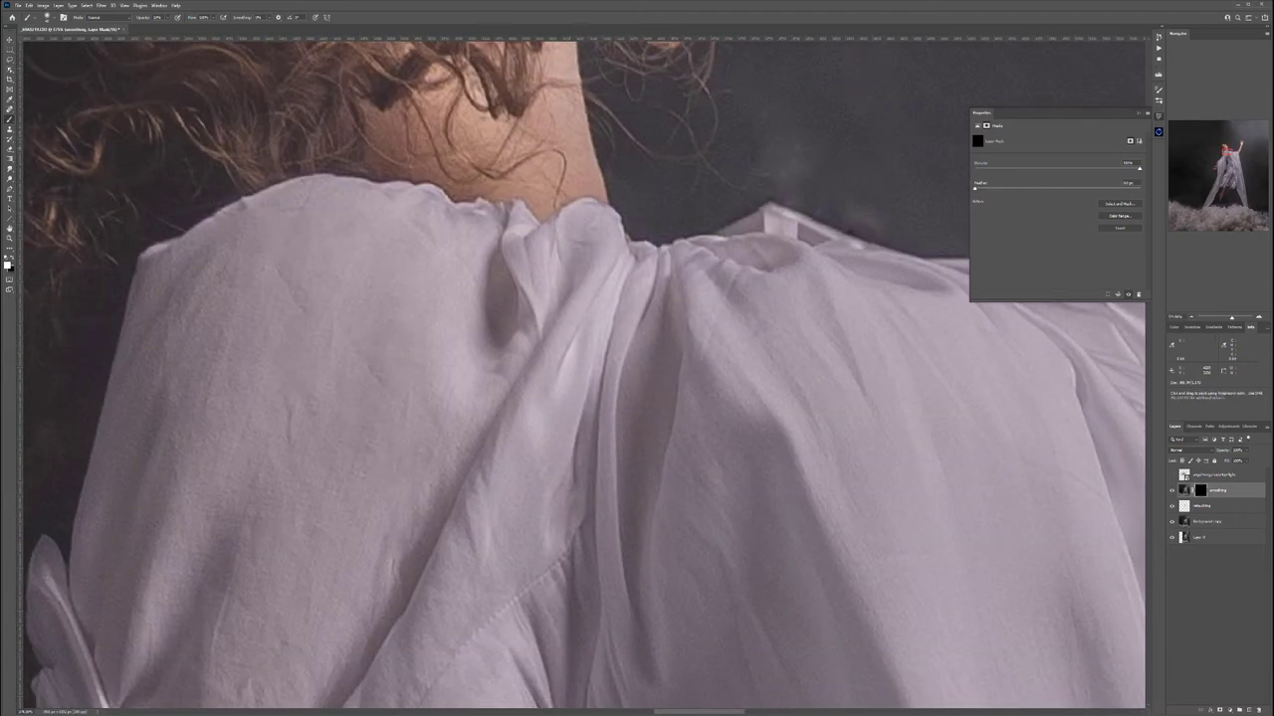
scroll(582, 372, "down", 10)
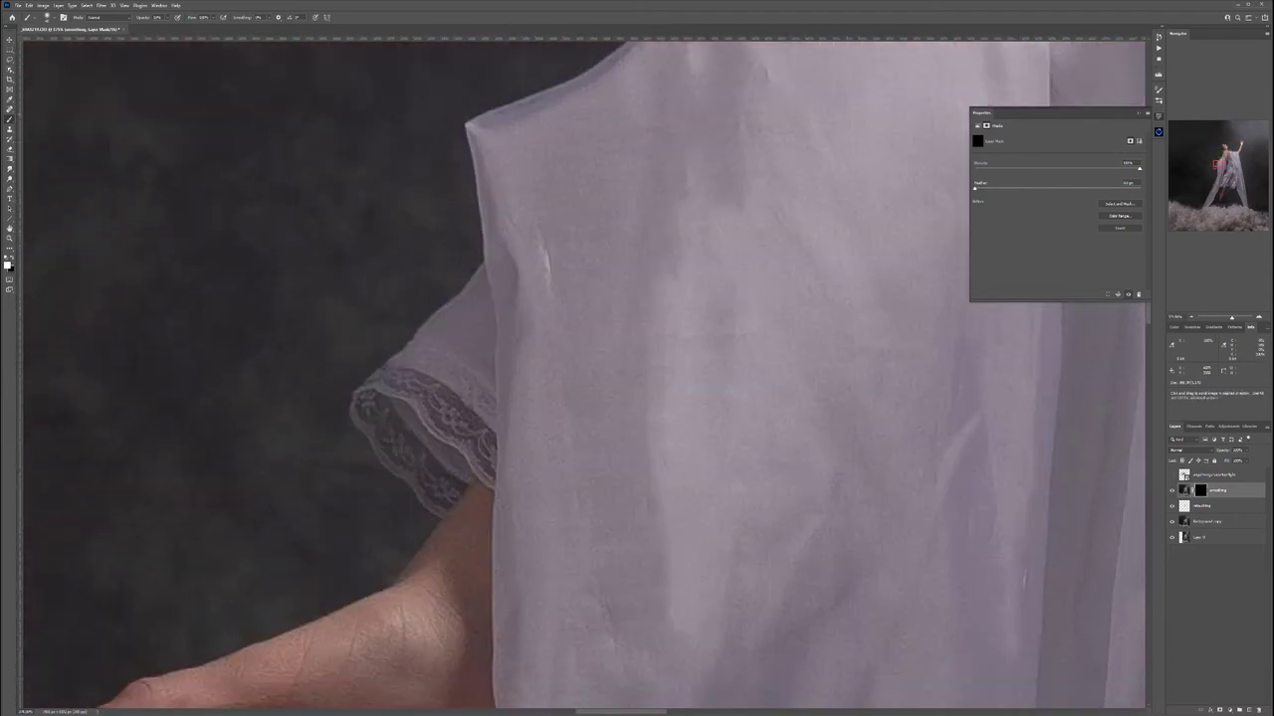
scroll(583, 372, "down", 1)
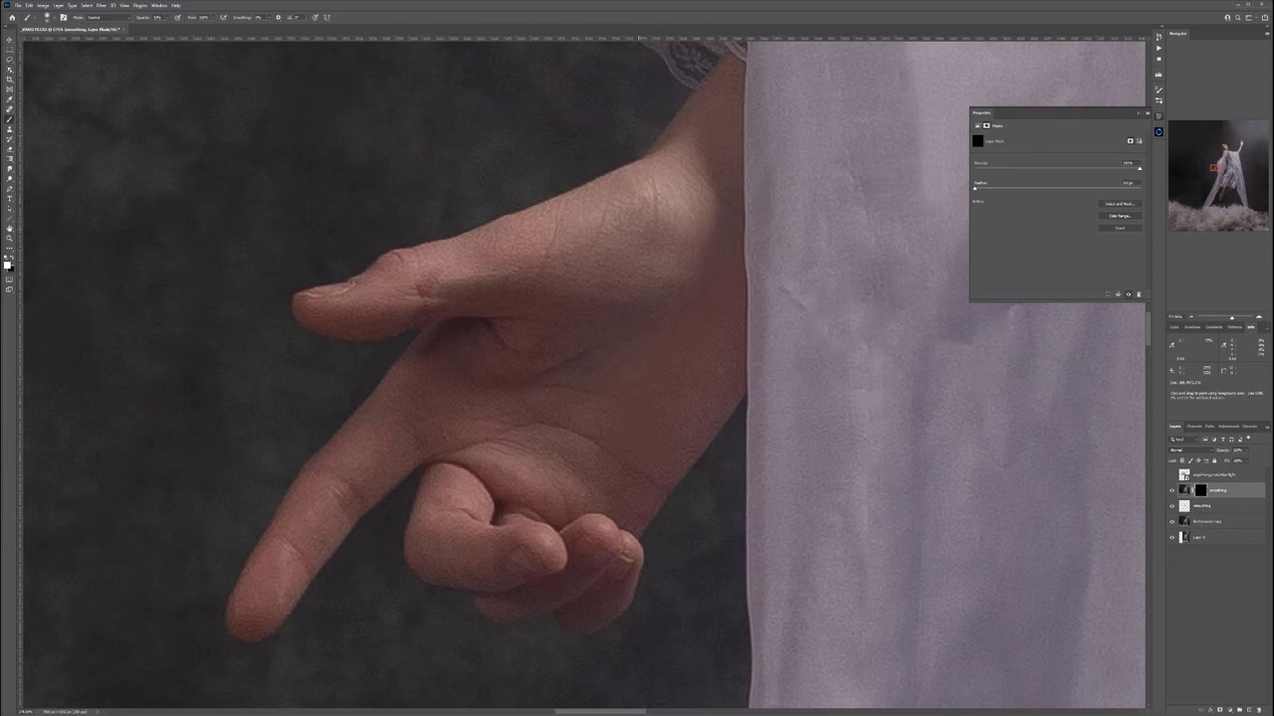
left_click(665, 276, "alt")
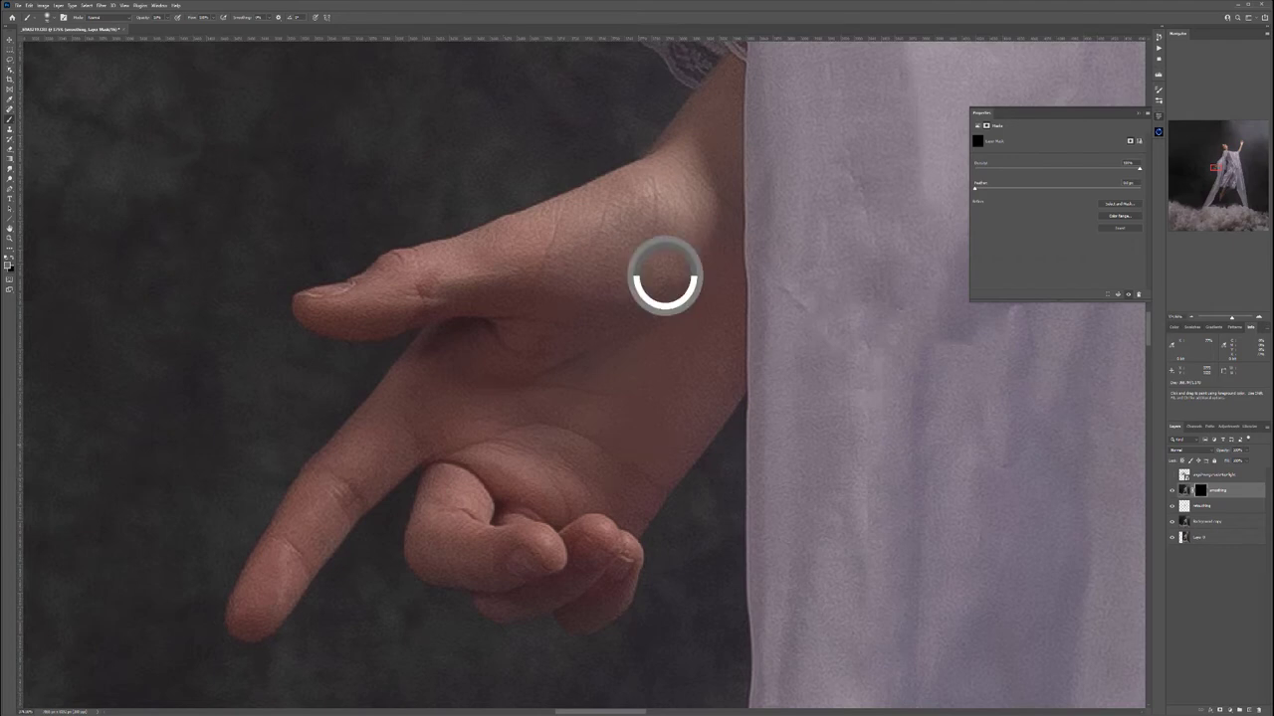
scroll(649, 445, "down", 9)
Paint the smoothing in with white on the mask over the skin of the legs and feet
left_click_drag(656, 464, 361, 343)
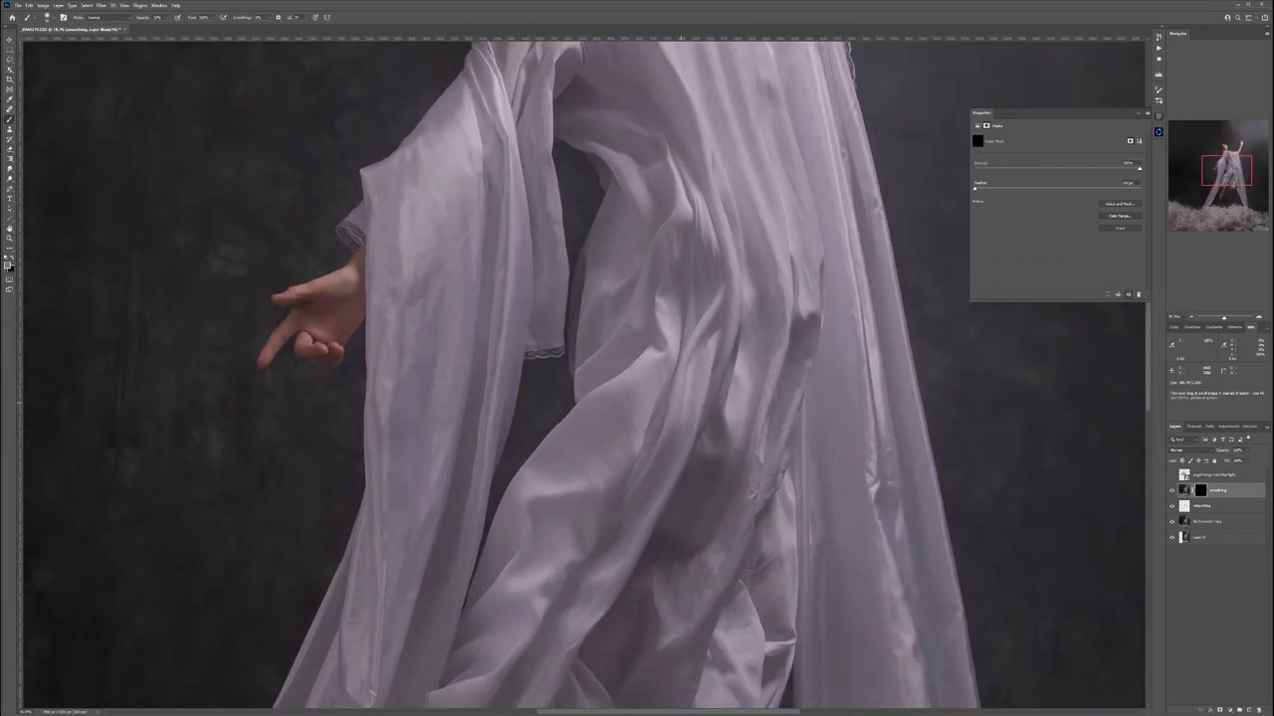
left_click_drag(597, 597, 266, 217)
left_click_drag(267, 398, 605, 258)
key("x")
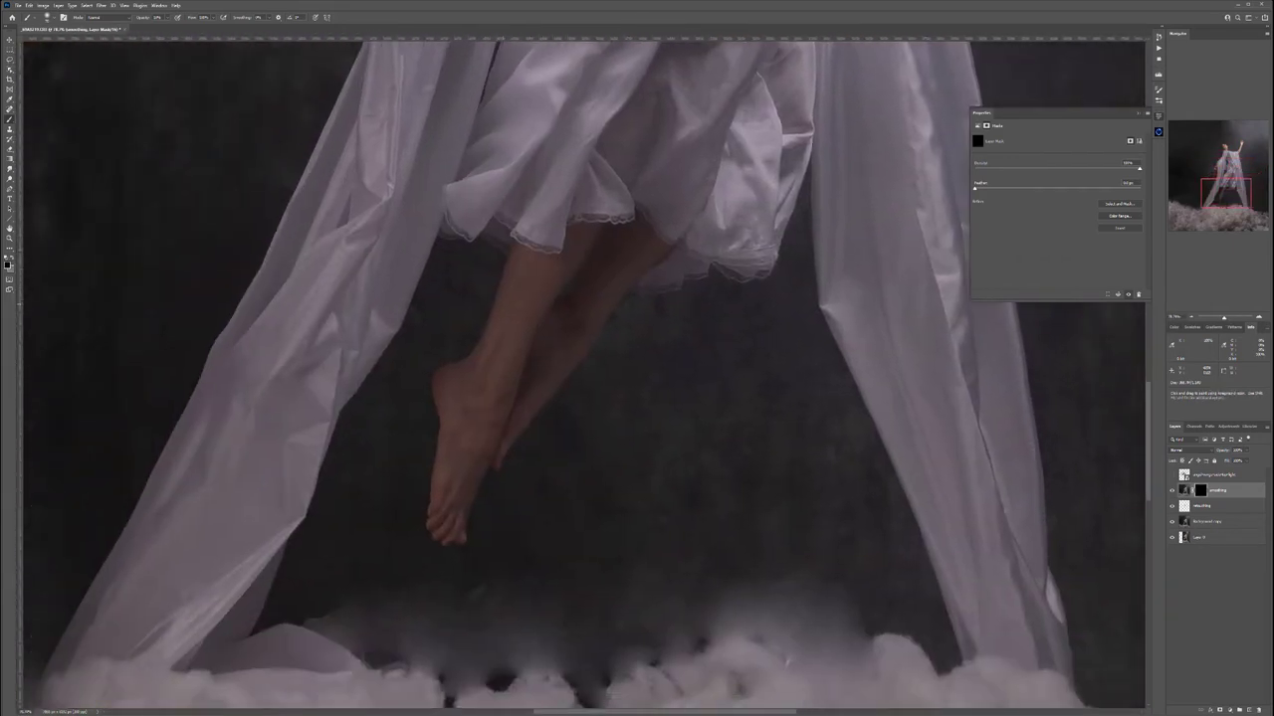
key("x")
key("x")
key("x")
key("ctrl+plus")
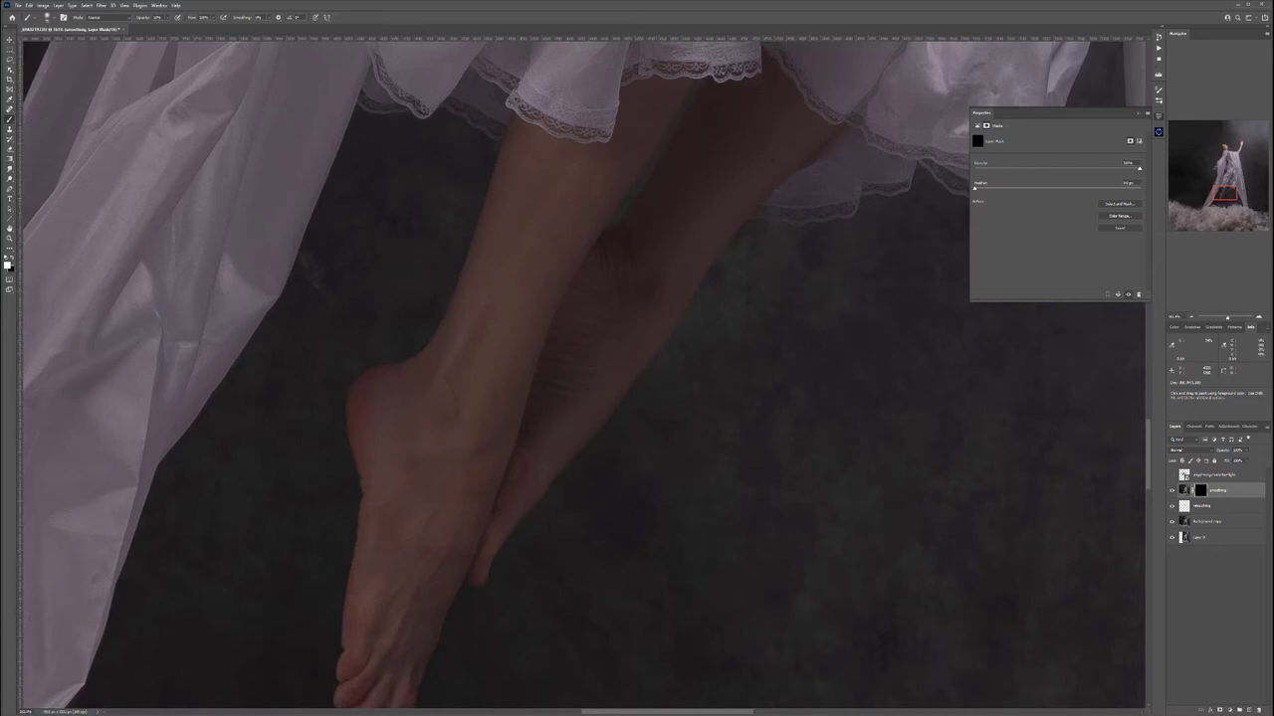
scroll(694, 275, "down", 8)
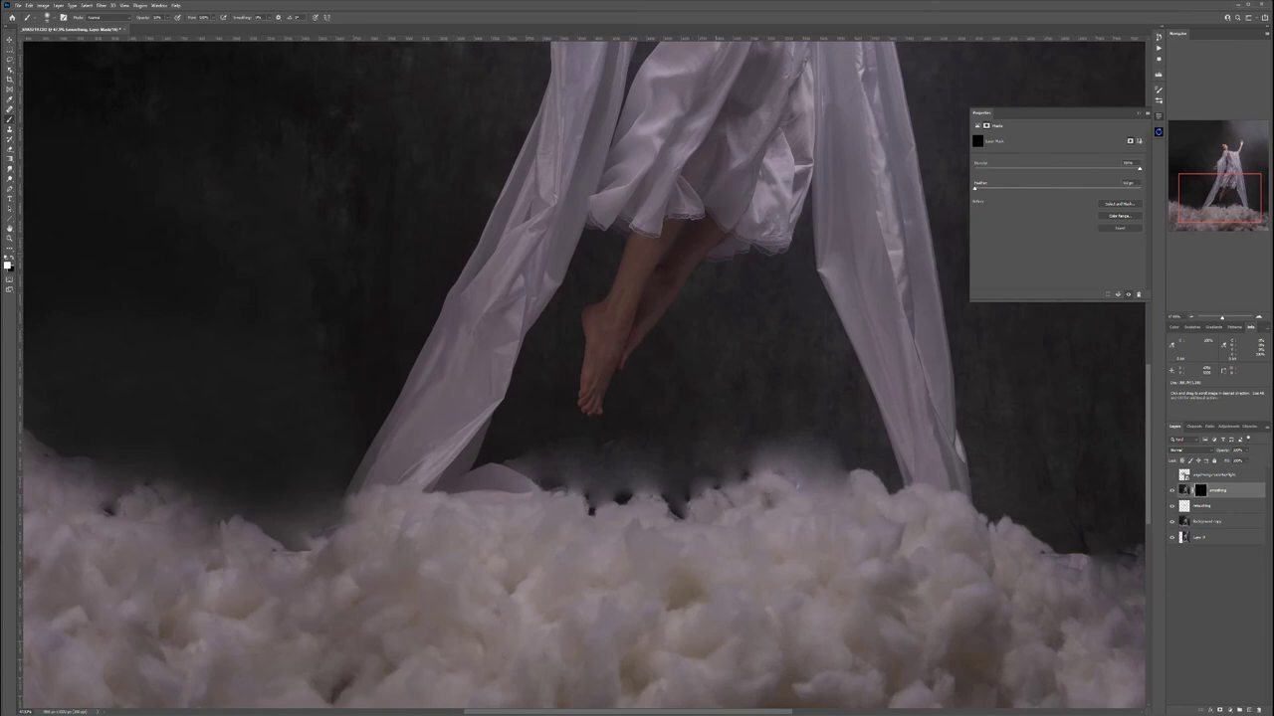
Paint the smoothing in on the mask over the folds of the dress and the hanging drapes
left_click_drag(694, 275, 530, 559)
left_click_drag(609, 336, 631, 415)
scroll(631, 410, "up", 8)
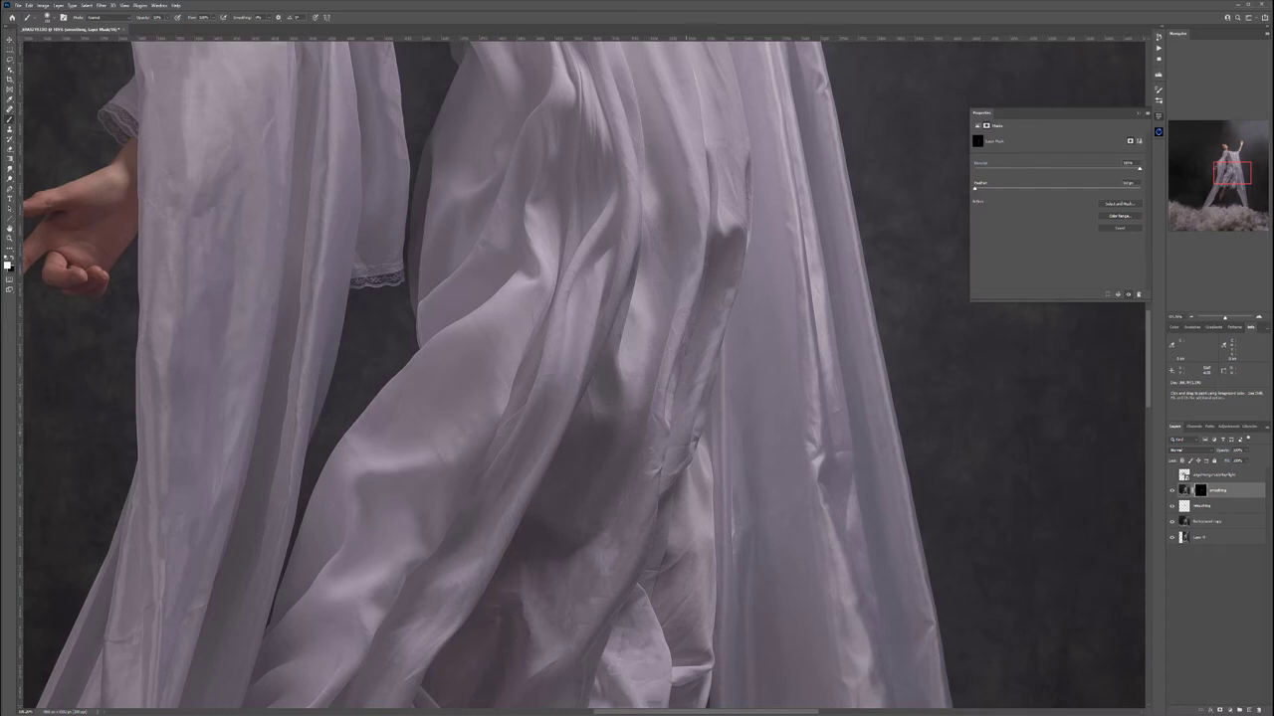
left_click_drag(761, 343, 666, 466)
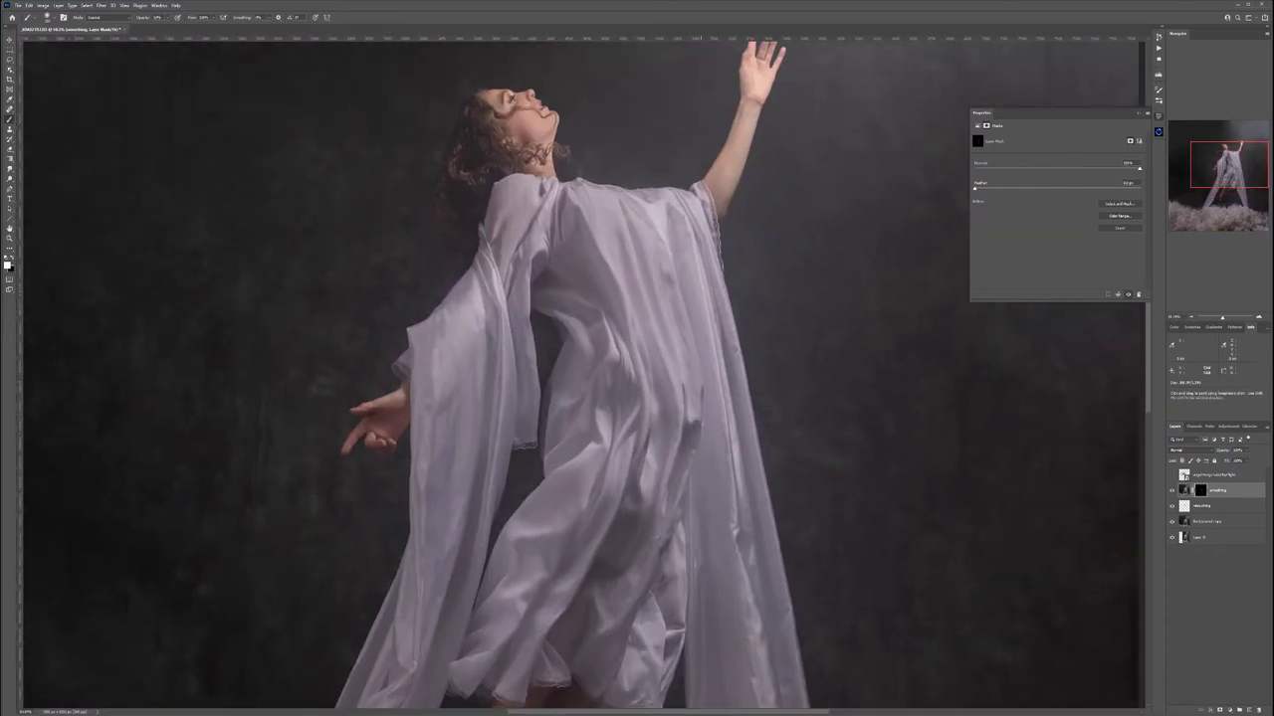
left_click_drag(749, 575, 723, 292)
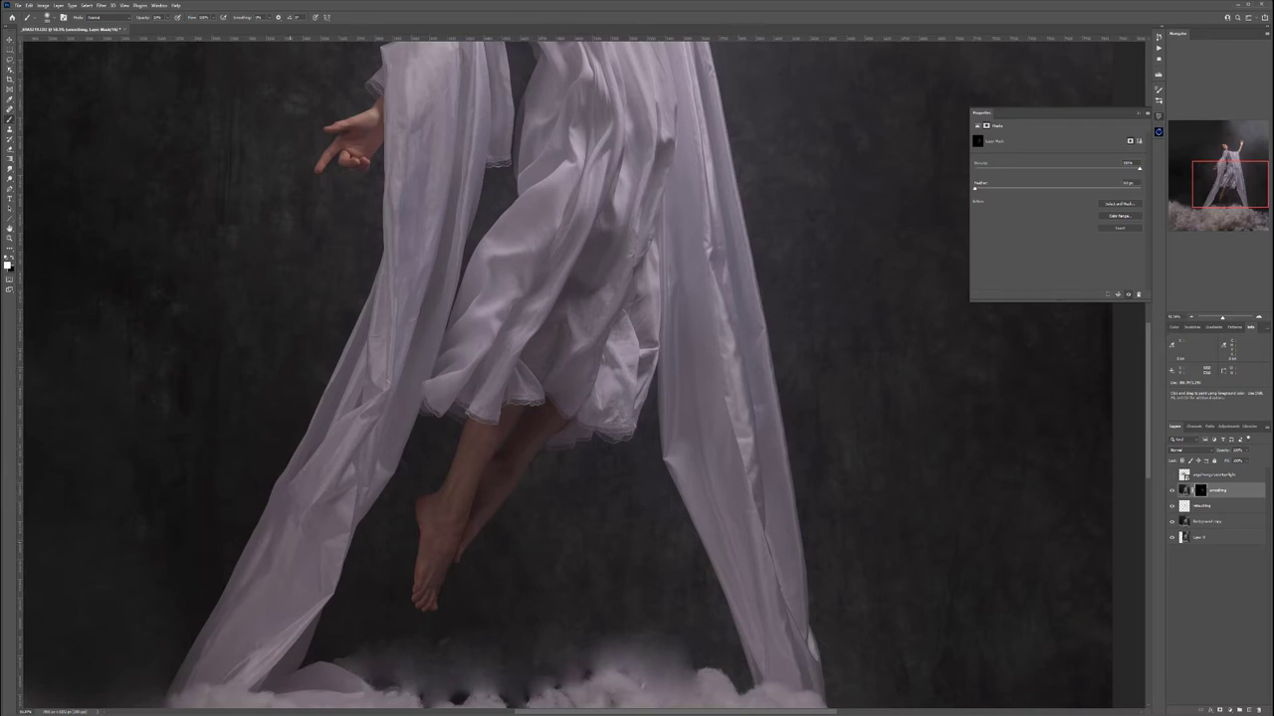
key("x")
scroll(365, 472, "down", 5)
left_click_drag(435, 358, 437, 474)
key("x")
key("x")
key("x")
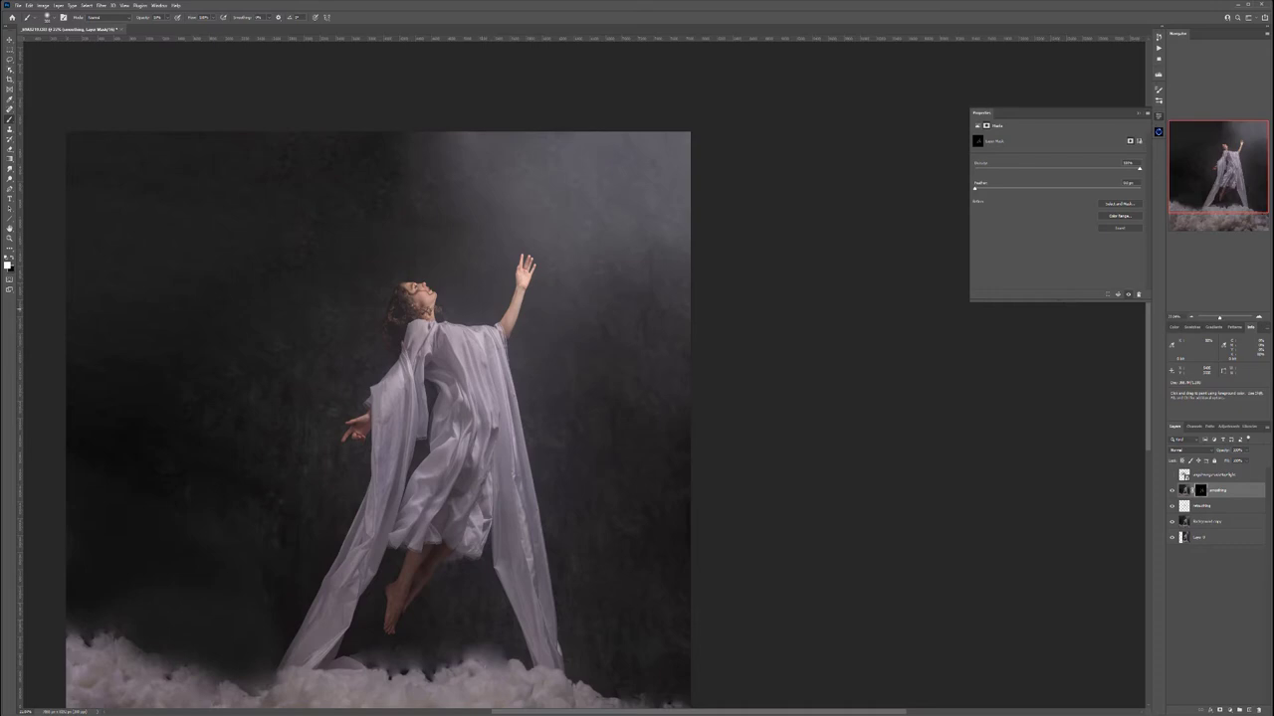
left_click_drag(513, 475, 593, 438)
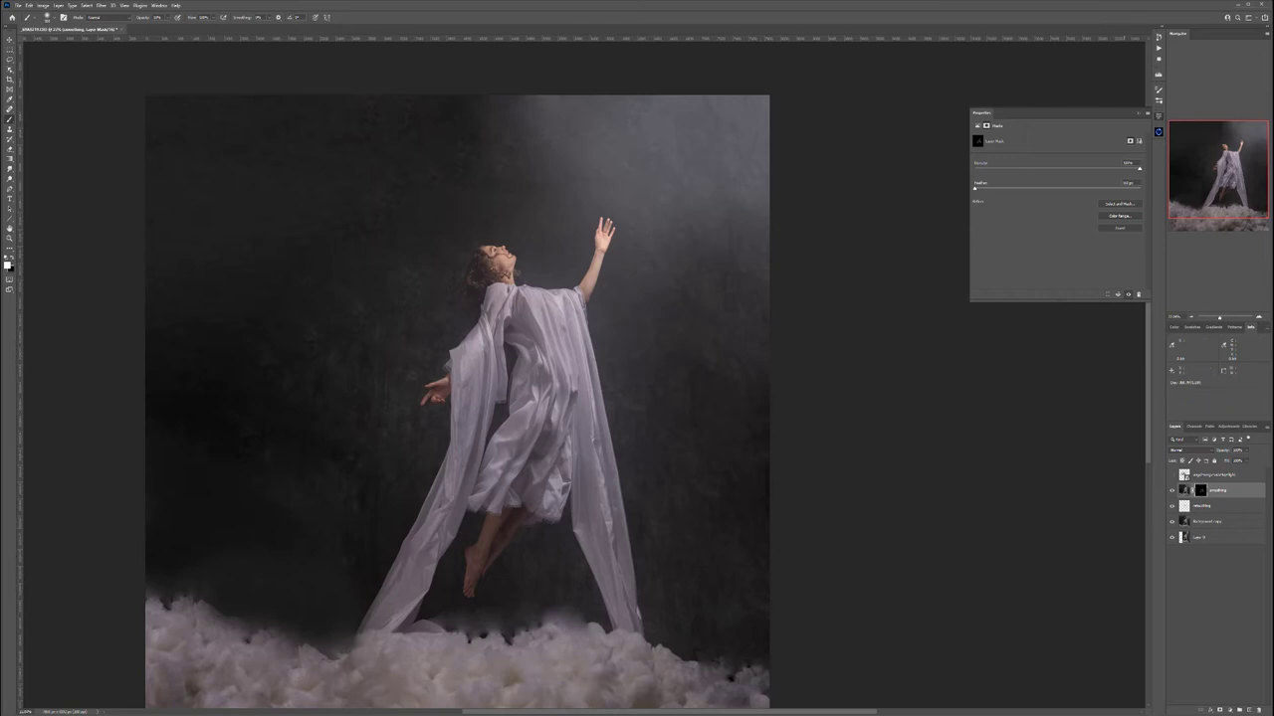
Stamp all visible layers into a new layer above the smoothing layer and name it "hair"
key("ctrl+alt+shift+e")
double_click(1200, 491)
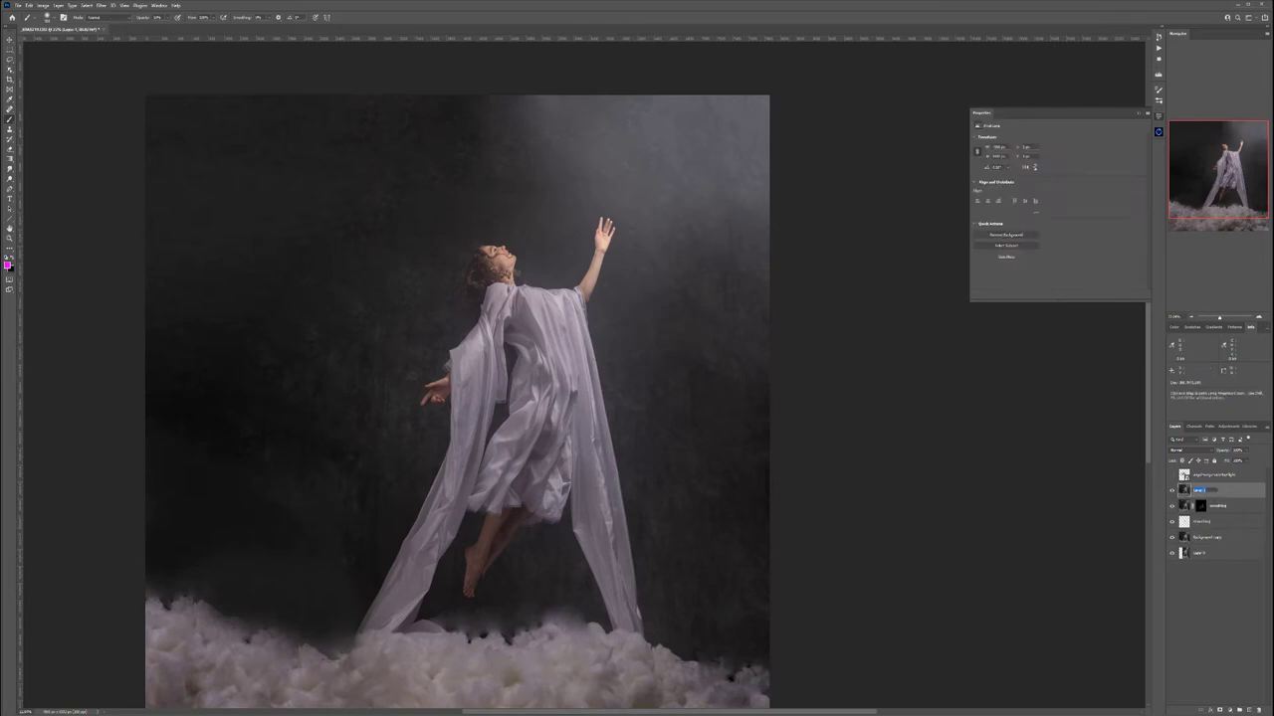
type("fa")
key("Return")
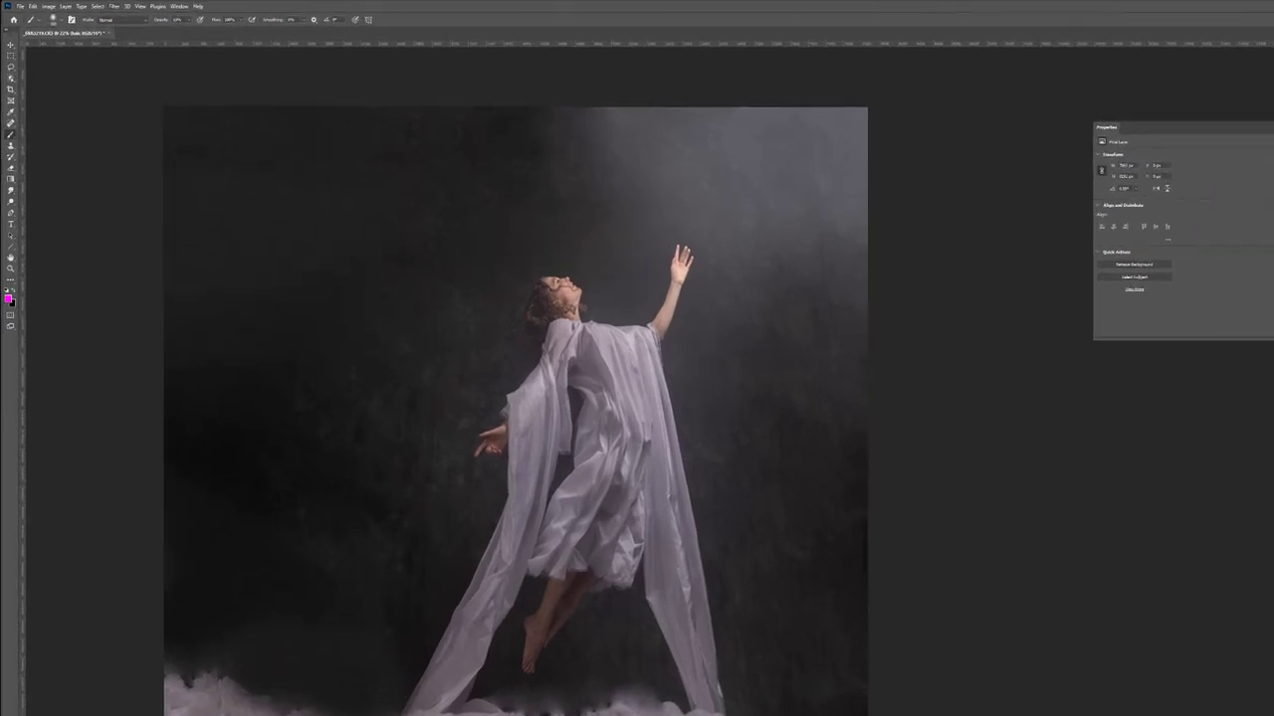
Apply the Oil Paint filter to the hair layer with stylization 10, cleanliness 10 and bristle detail 2.1, checking it on the hair
left_click(113, 6)
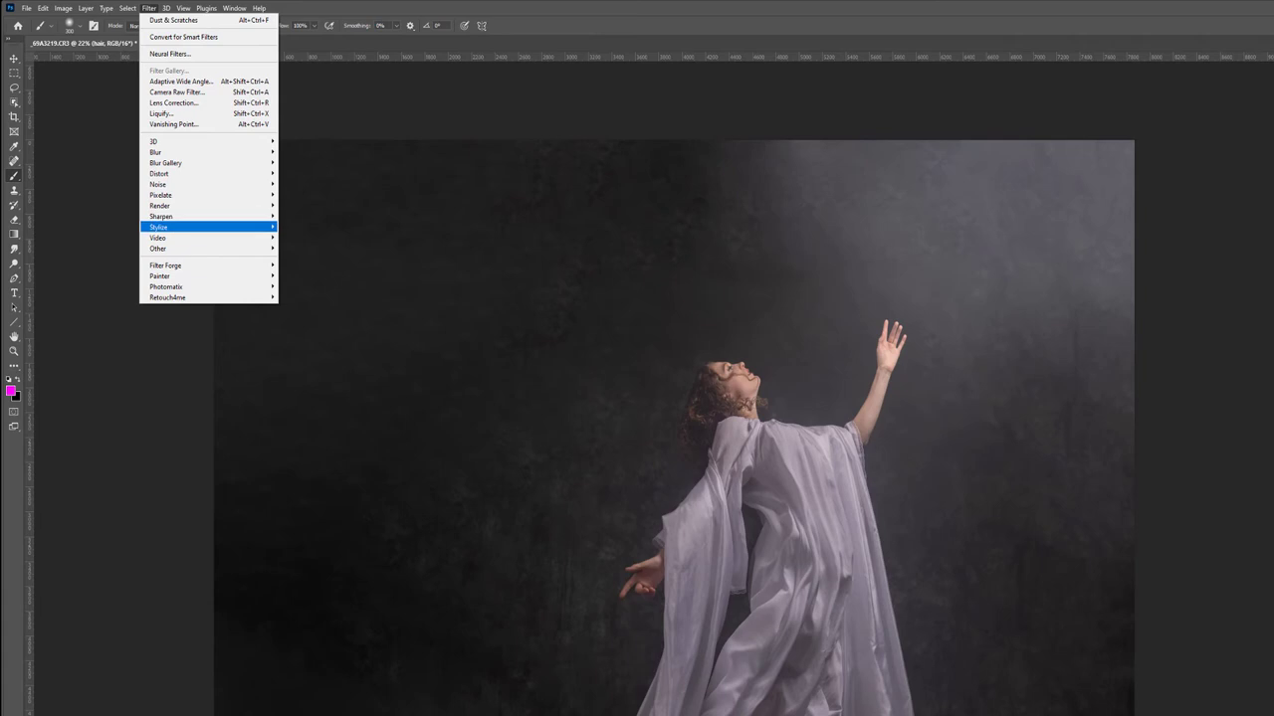
mouse_move(199, 227)
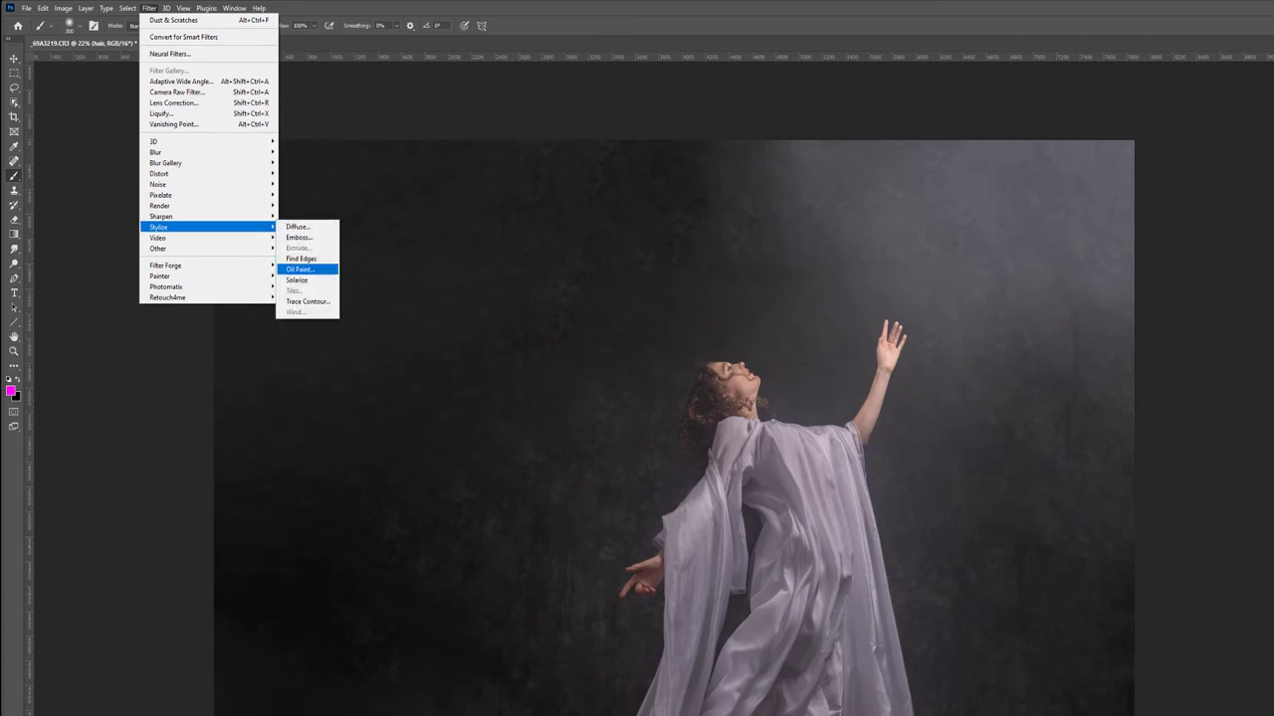
left_click(299, 270)
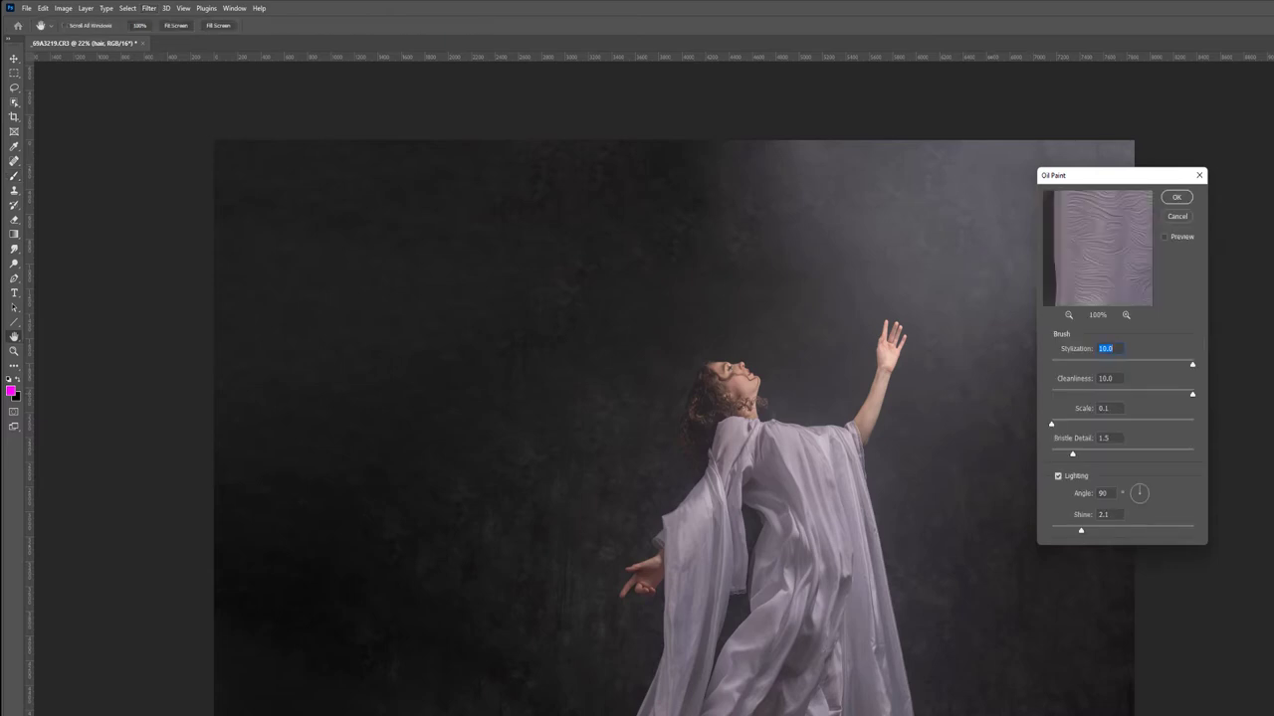
left_click_drag(1071, 454, 1080, 454)
left_click(706, 391)
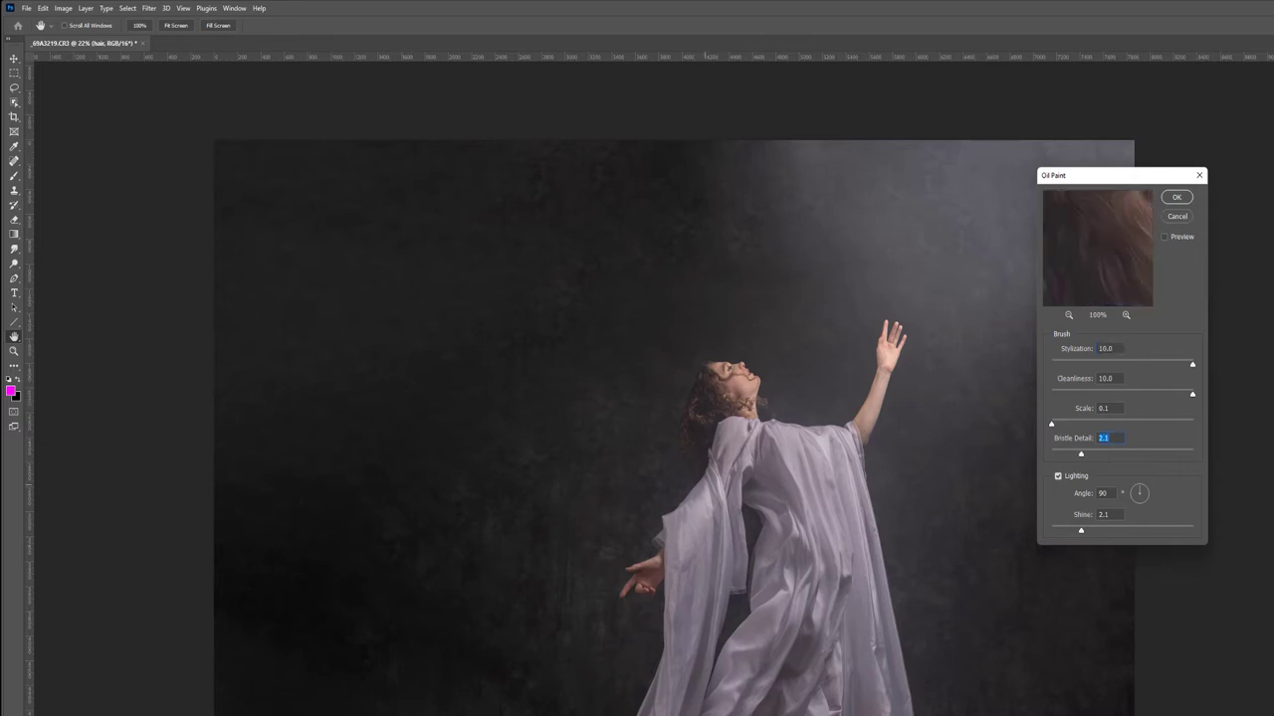
key("Return")
key("b")
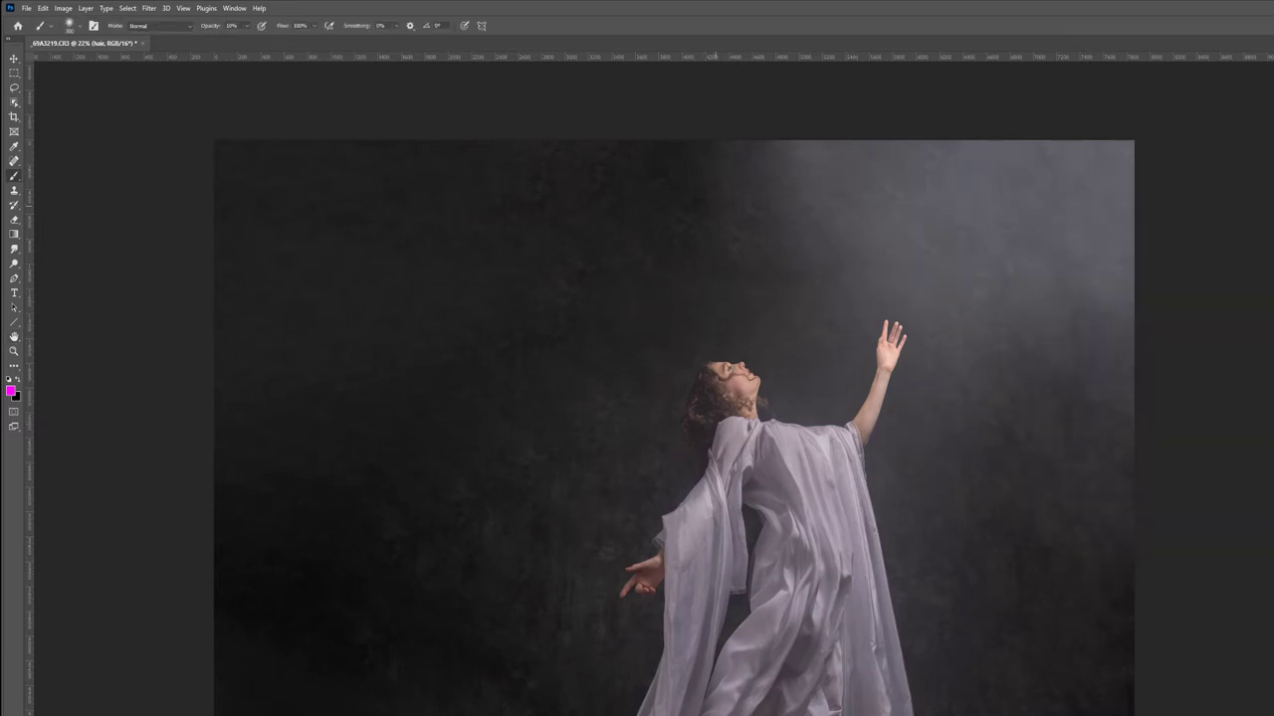
Sharpen the hair layer with Unsharp Mask at an amount of about 160% and a radius of 2.2 pixels
left_click(150, 8)
mouse_move(162, 217)
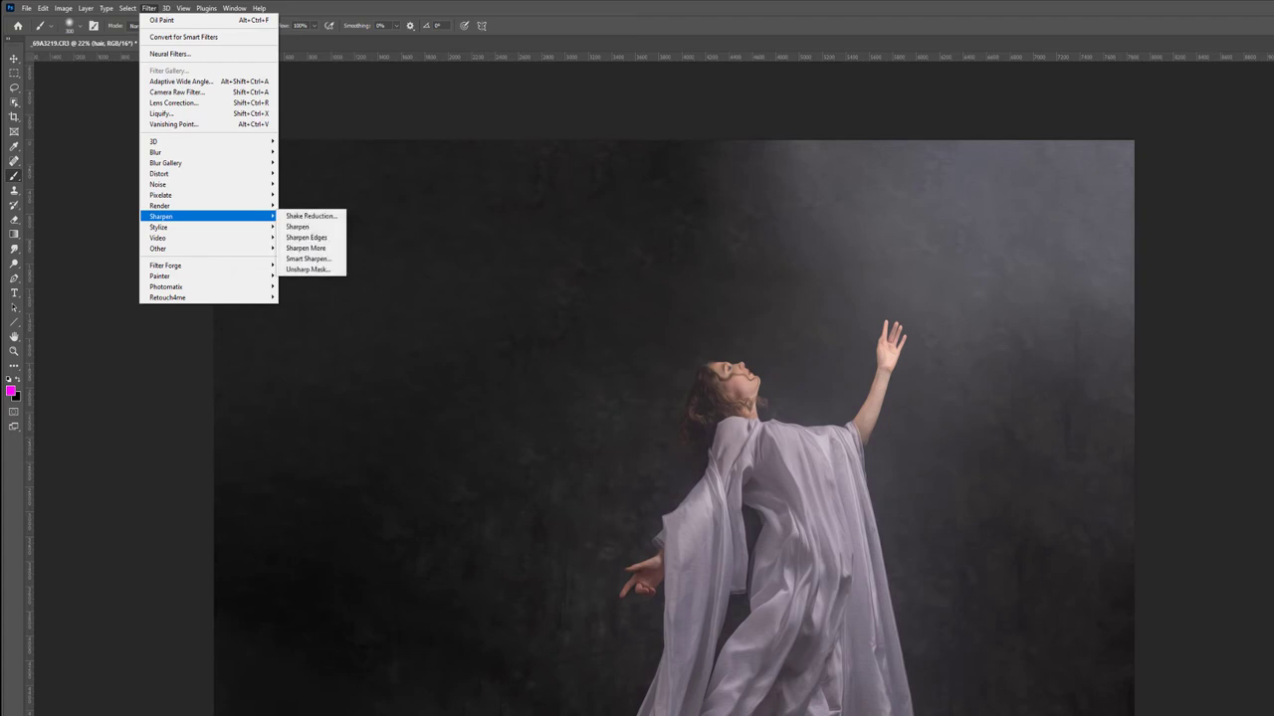
left_click(308, 270)
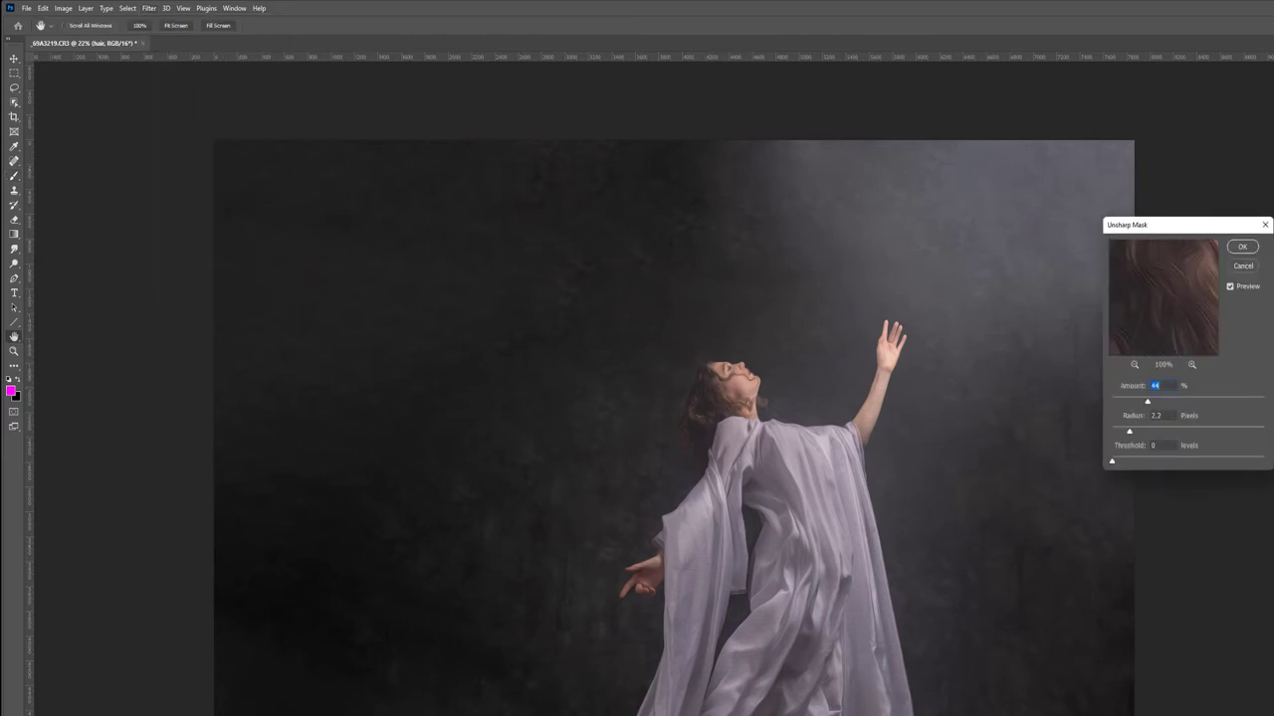
type("160")
key("Down")
key("Down")
key("Down")
key("Return")
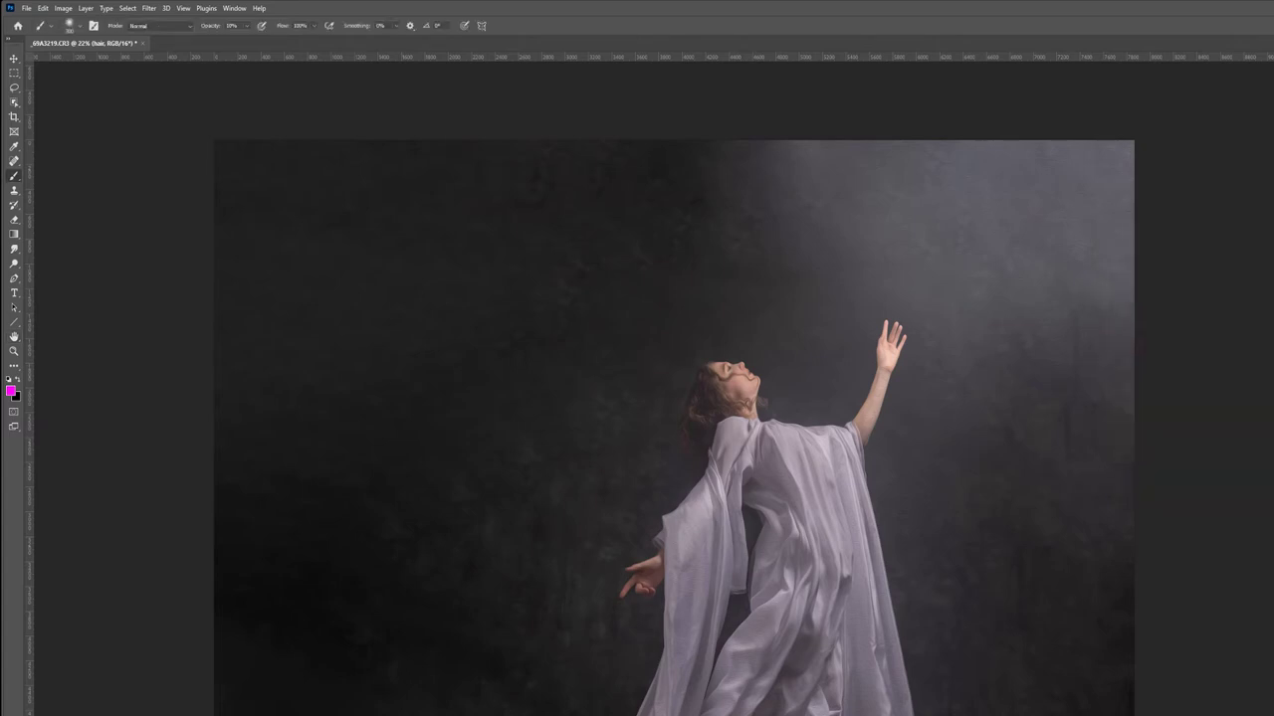
Add a black mask to the hair layer and paint the filtered detail in with white over the curls
scroll(698, 400, "up", 8)
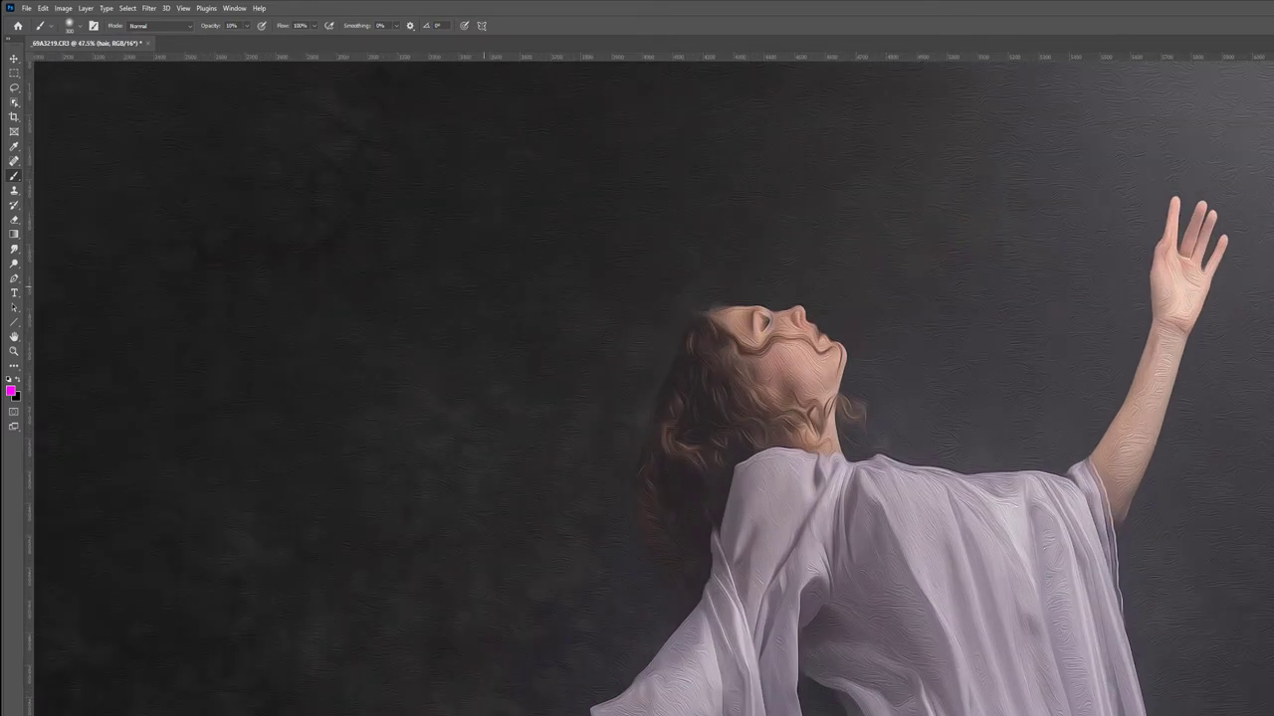
scroll(666, 428, "up", 6)
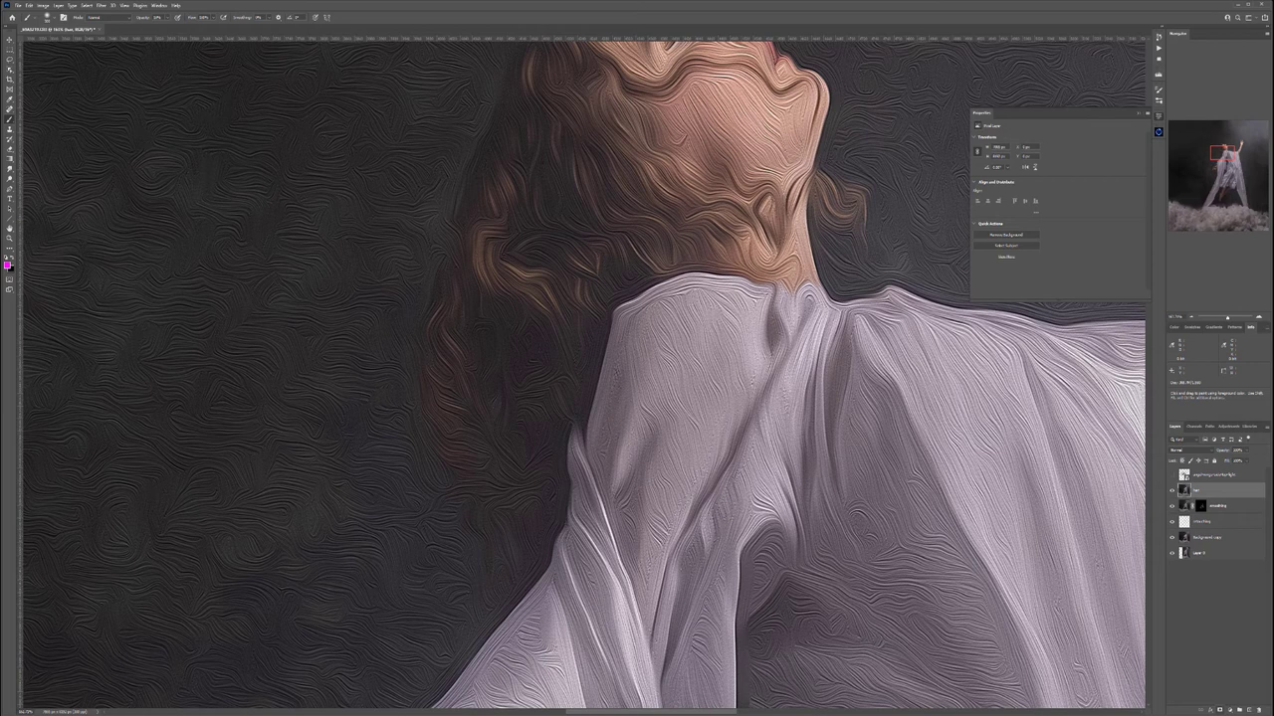
left_click(1220, 710, "alt")
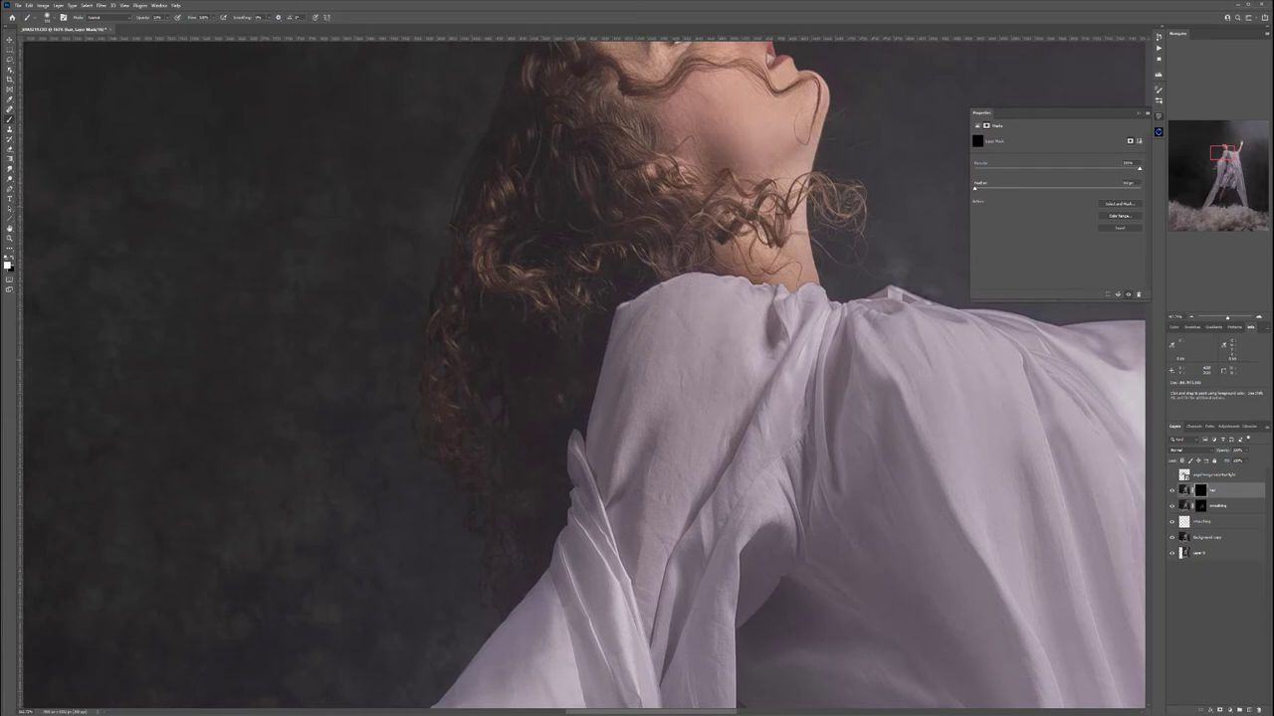
left_click_drag(544, 90, 506, 309)
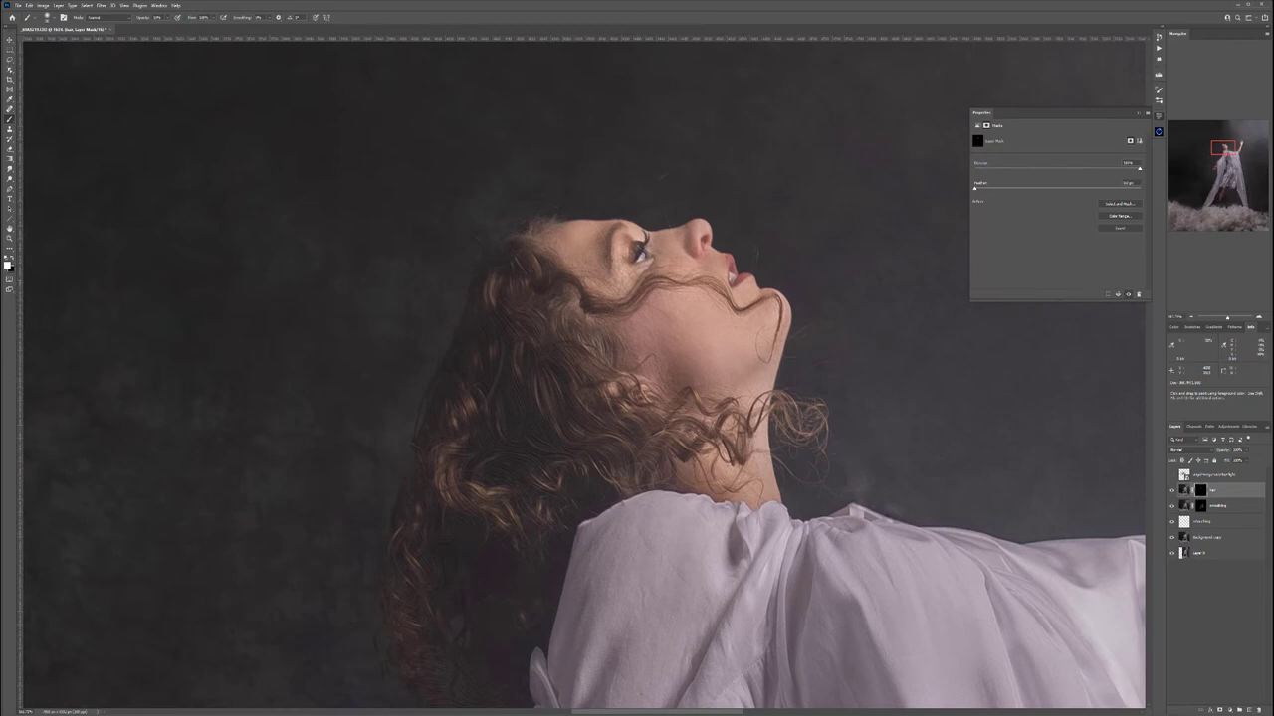
Paint the hair layer's filtered detail in on its mask along the lace hem of the dress
scroll(569, 525, "down", 5)
left_click_drag(629, 577, 621, 376)
left_click_drag(691, 549, 621, 257)
left_click_drag(736, 561, 645, 236)
key("x")
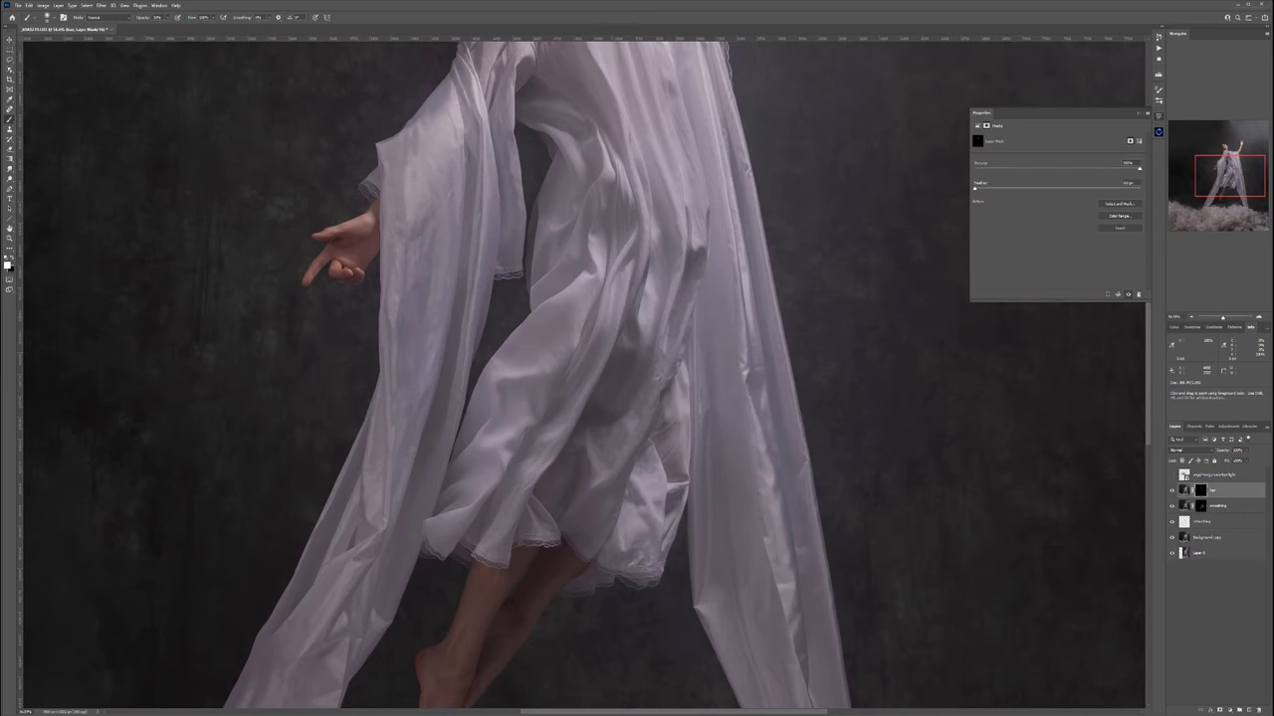
left_click_drag(582, 512, 742, 512)
left_click_drag(508, 592, 615, 258)
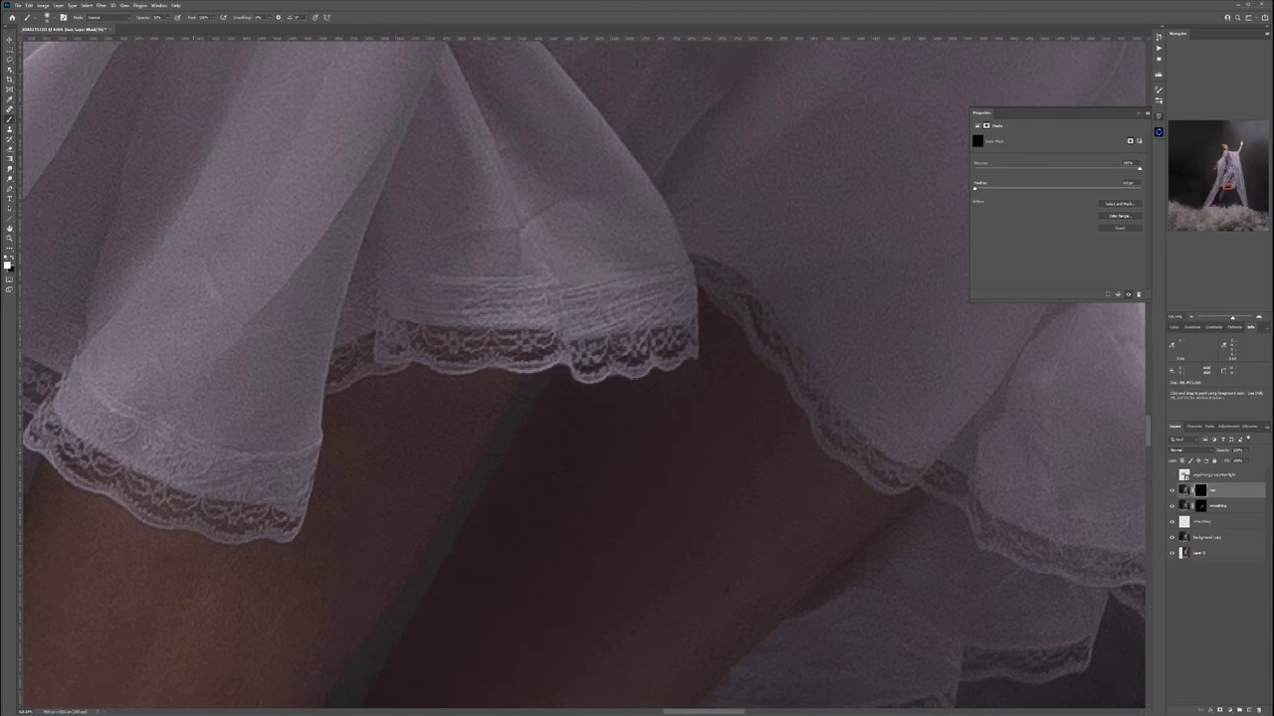
left_click_drag(195, 398, 645, 423)
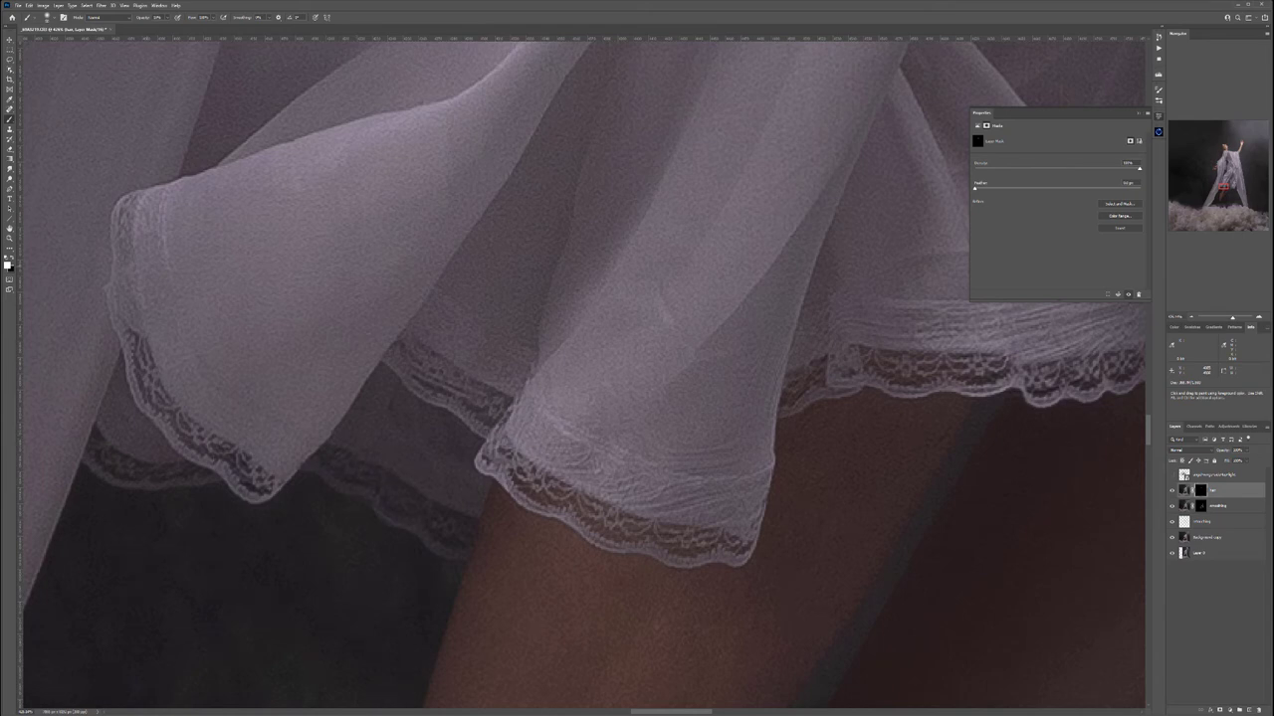
left_click_drag(208, 372, 175, 404)
Examine the lower drapes, feet, cloud edge and overall picture for areas that still need the filtered detail
scroll(509, 399, "down", 4)
scroll(507, 399, "down", 3)
key("b")
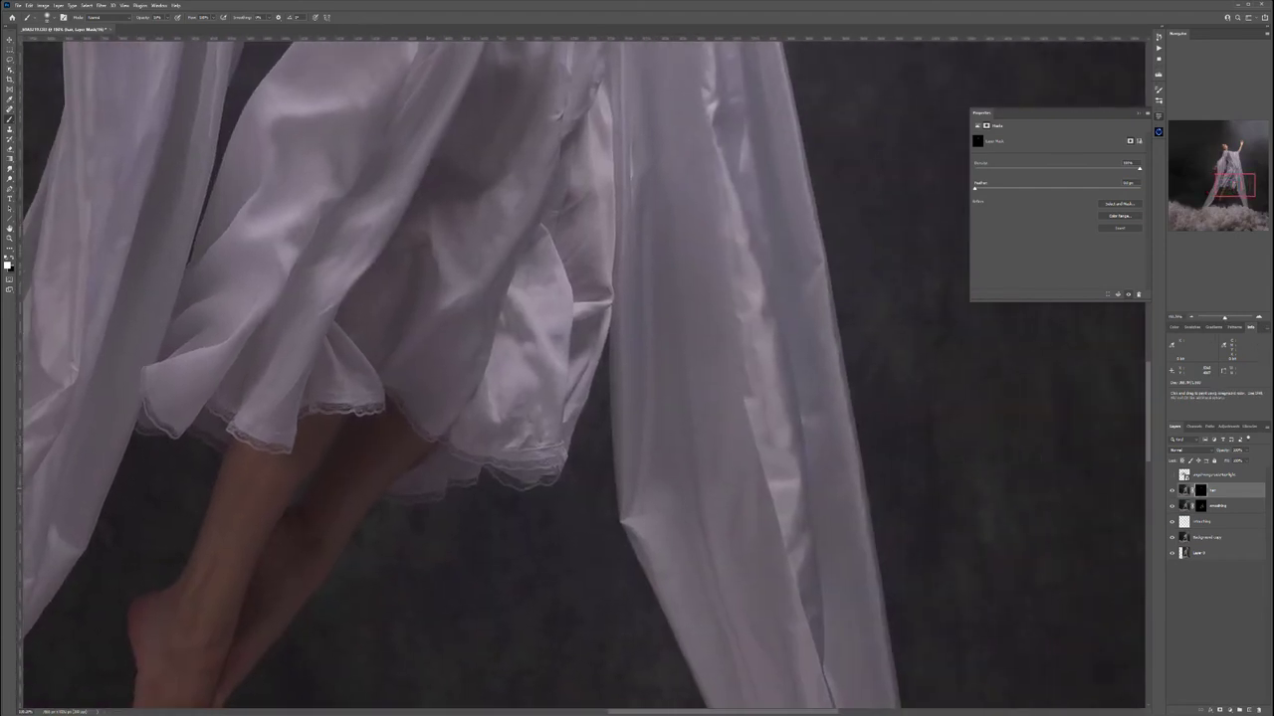
scroll(584, 373, "down", 3)
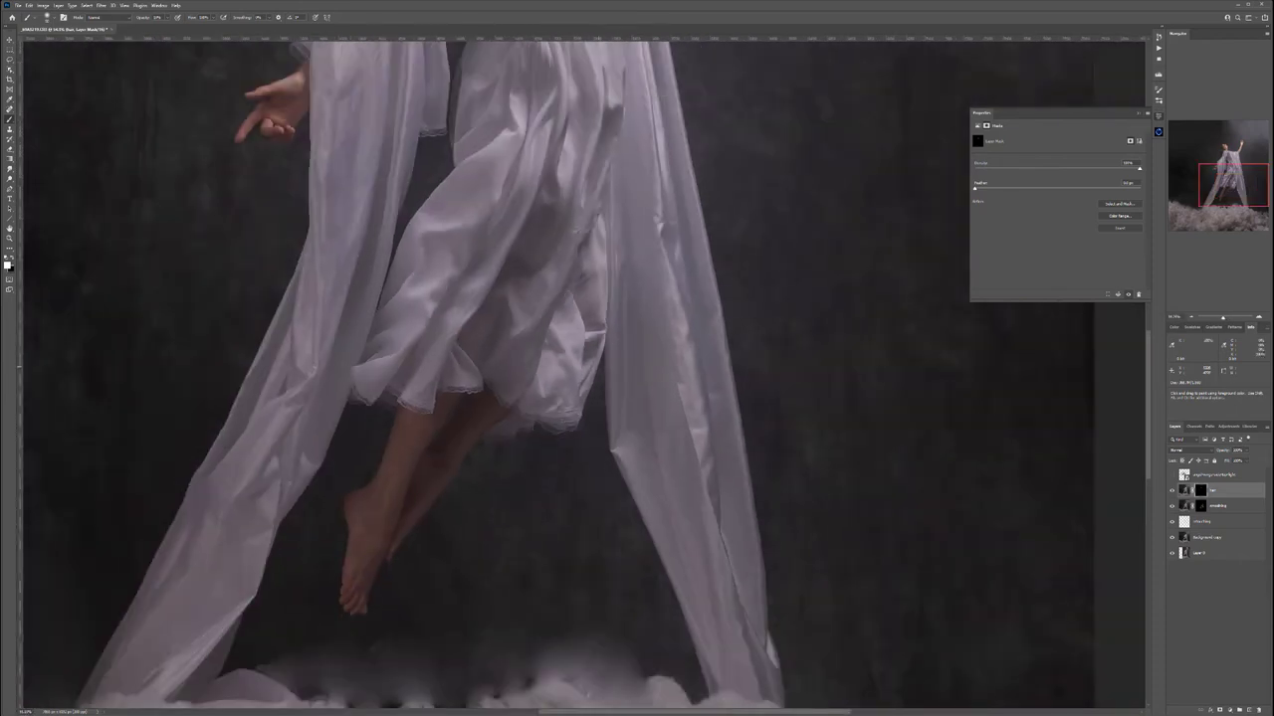
scroll(574, 362, "up", 3)
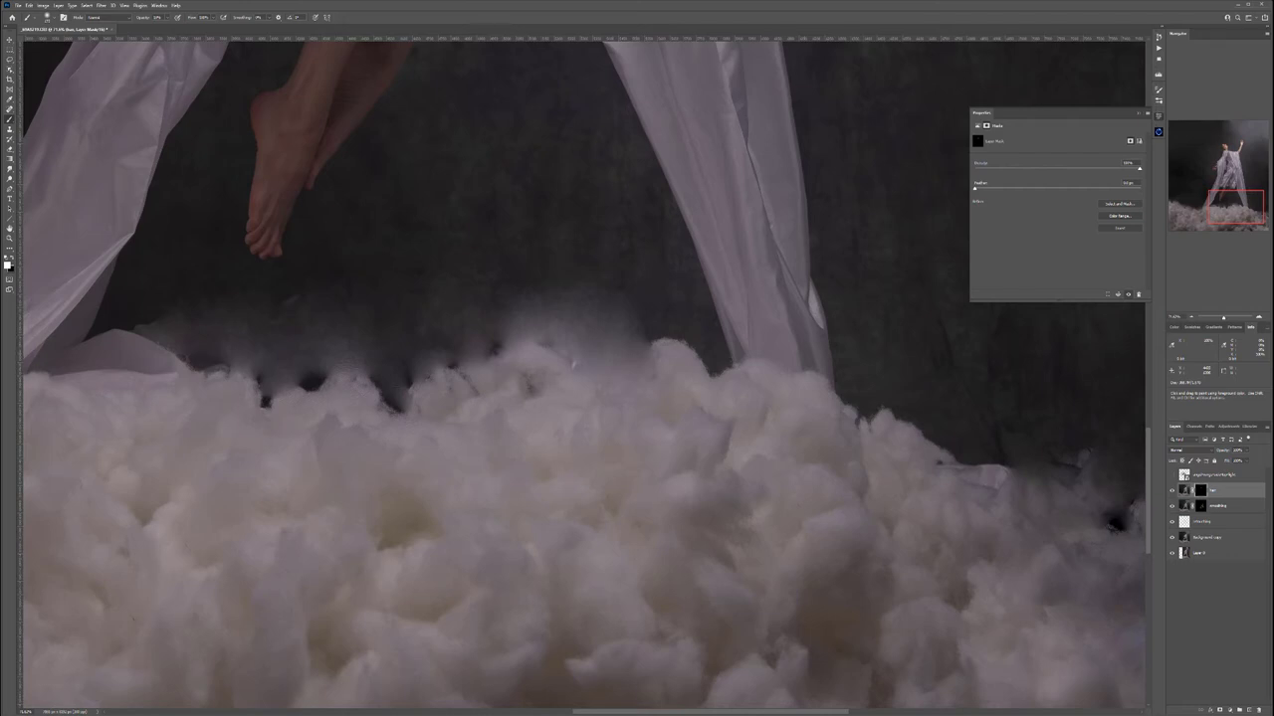
key("x")
left_click(728, 366)
scroll(728, 366, "down", 1)
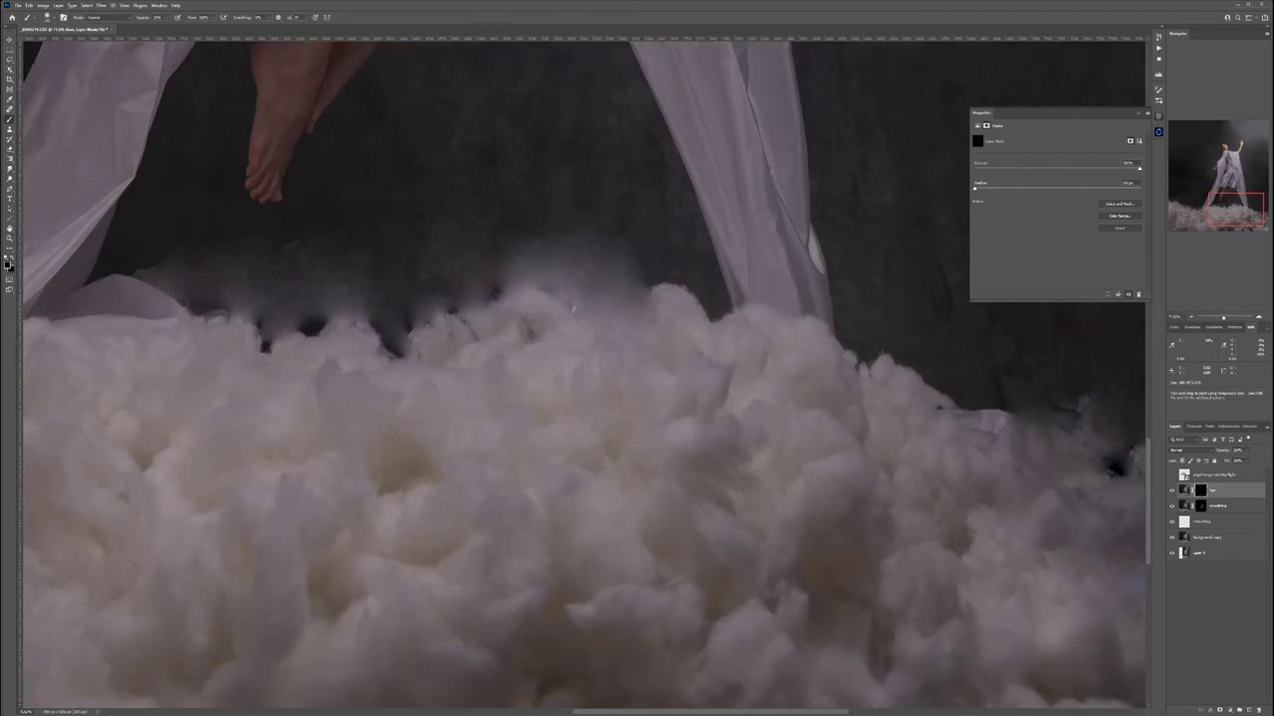
scroll(702, 340, "down", 4)
scroll(573, 307, "down", 3)
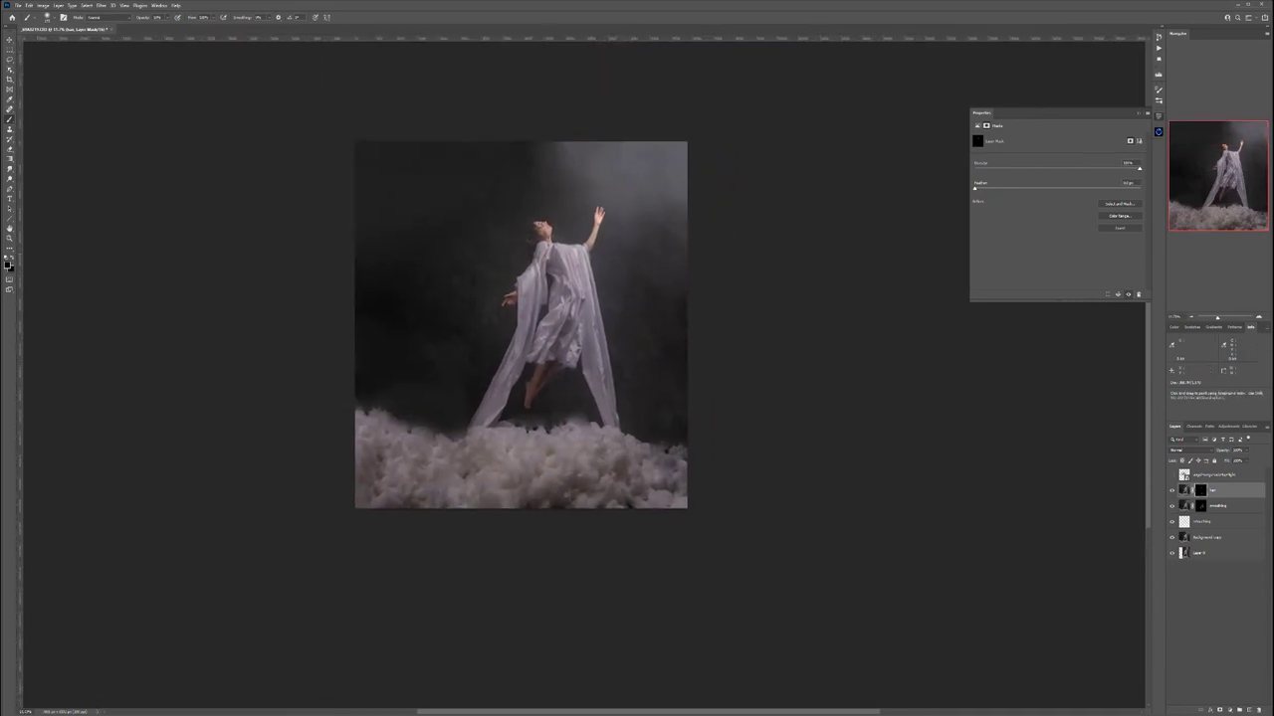
key("x")
scroll(587, 230, "up", 2)
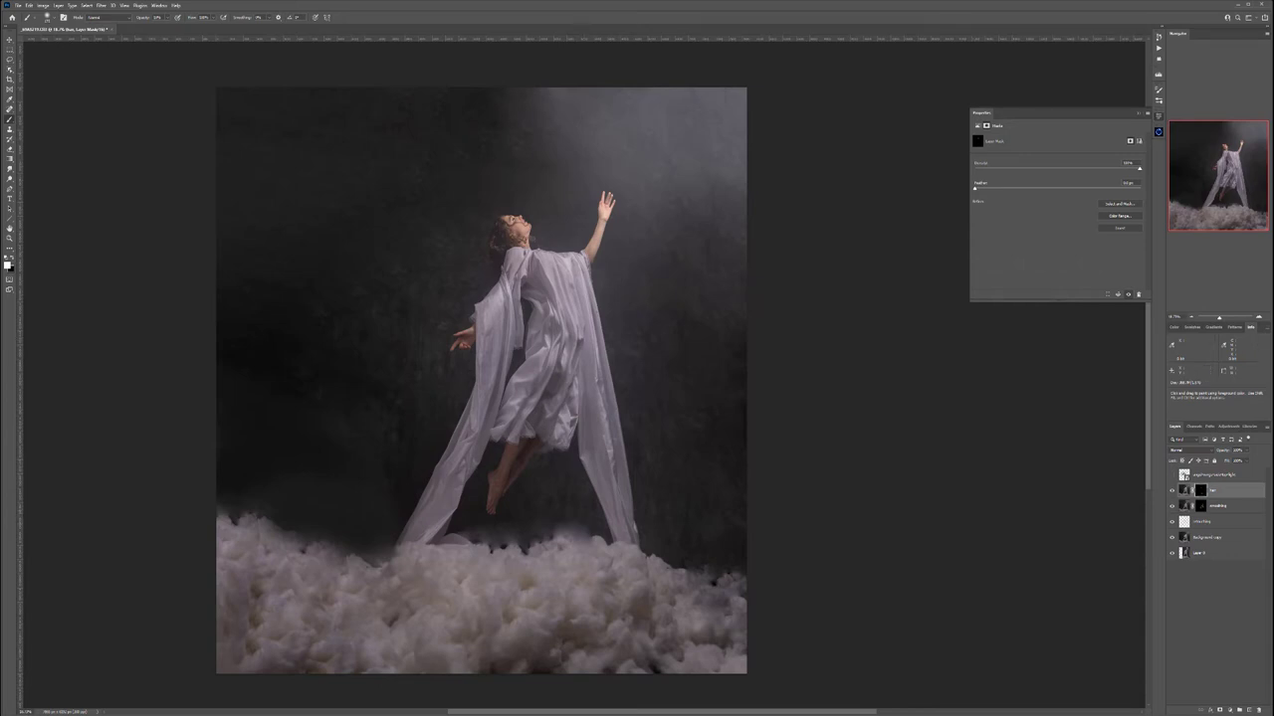
Create a 50% gray layer named "db" above the hair layer and set its blend mode to Soft Light
left_click(1249, 710)
double_click(1202, 491)
type("d")
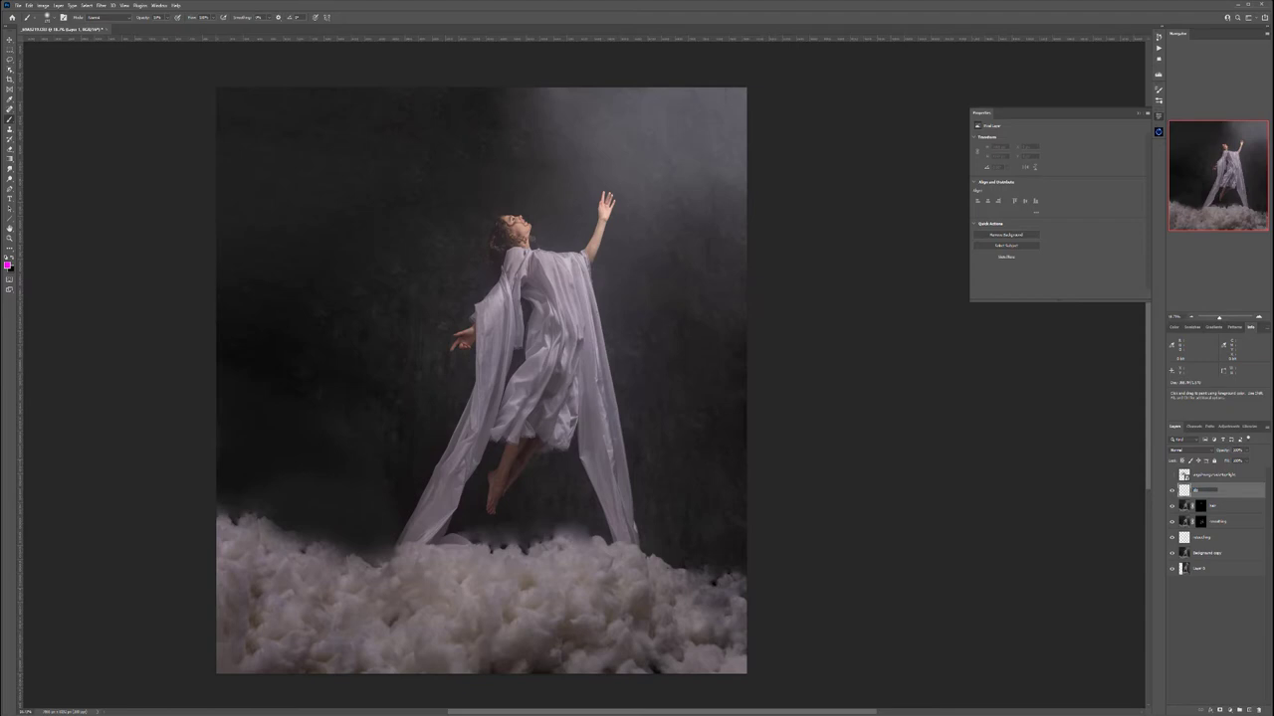
key("shift+F5")
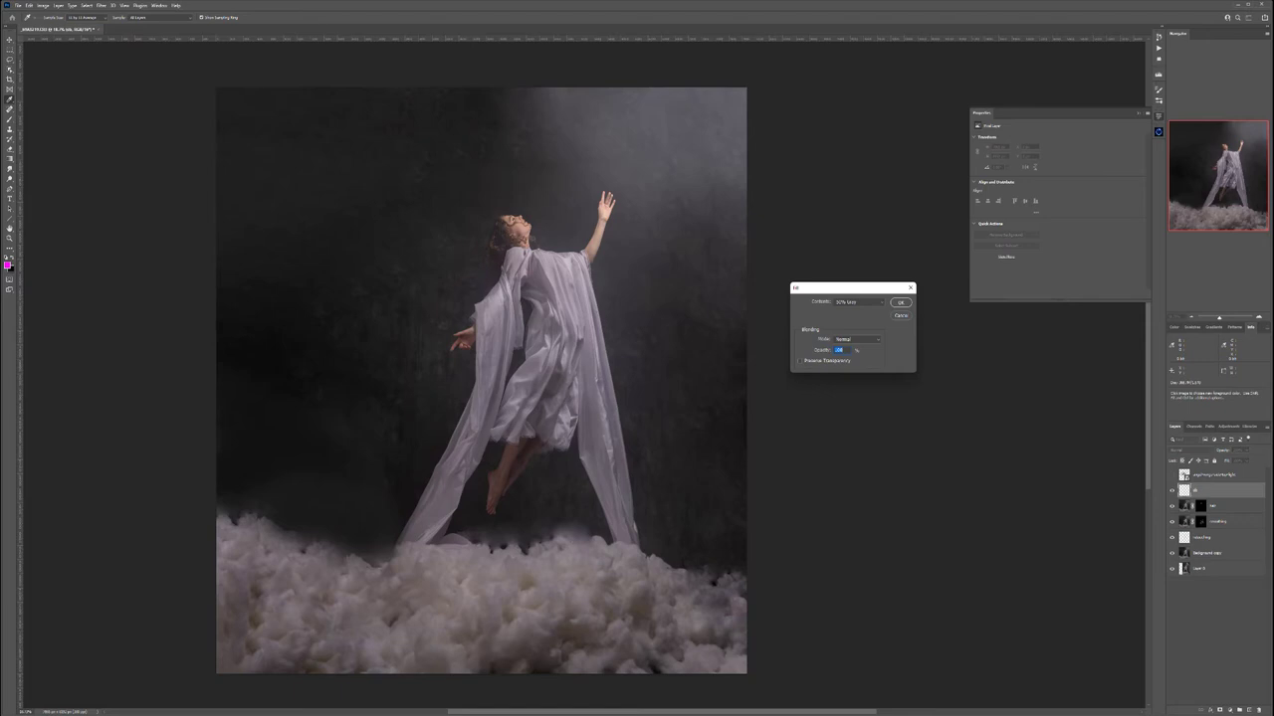
key("Return")
key("b")
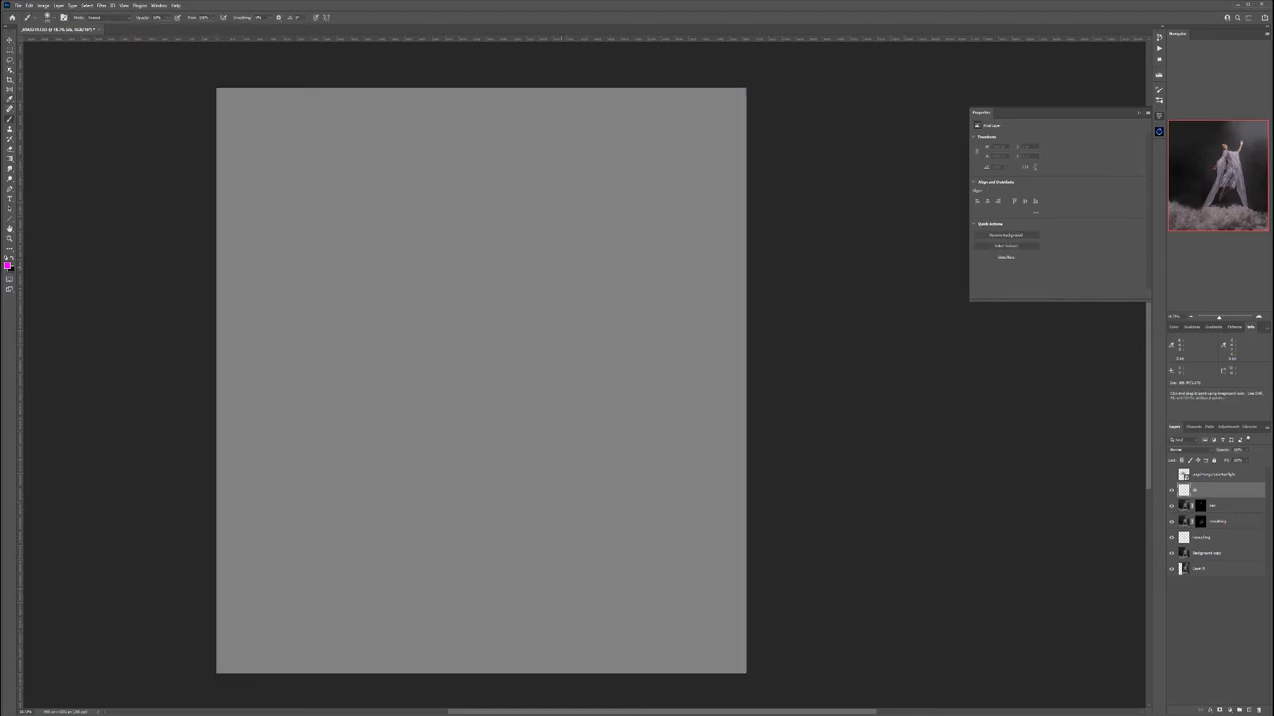
left_click(1190, 450)
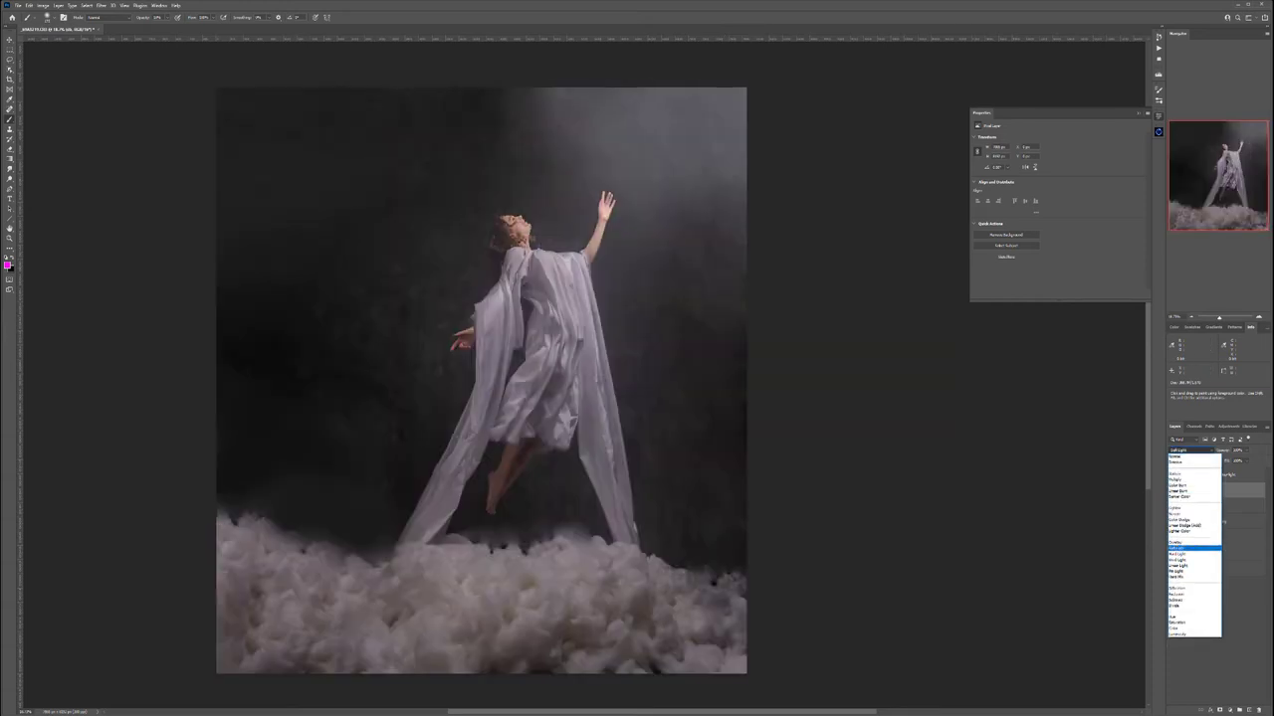
left_click(1177, 548)
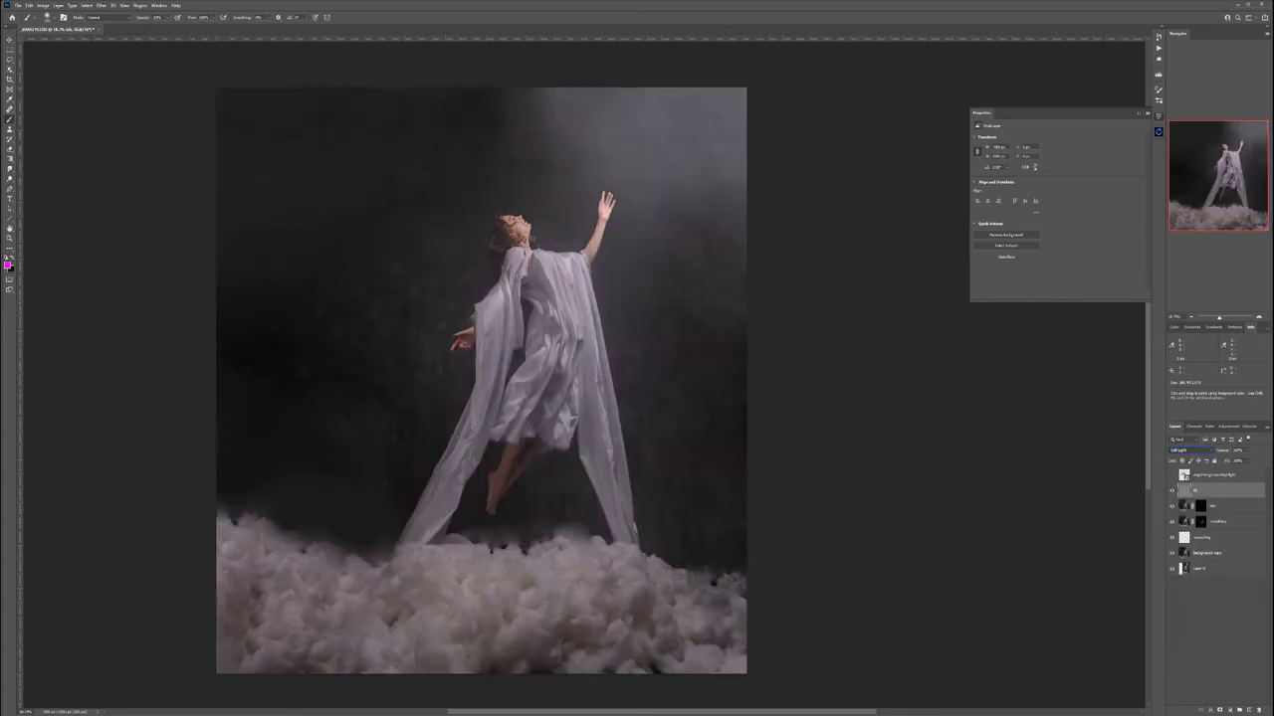
Dodge and burn the face, neck and hair on the gray layer with a soft white and black brush
key("d")
scroll(512, 238, "up", 10)
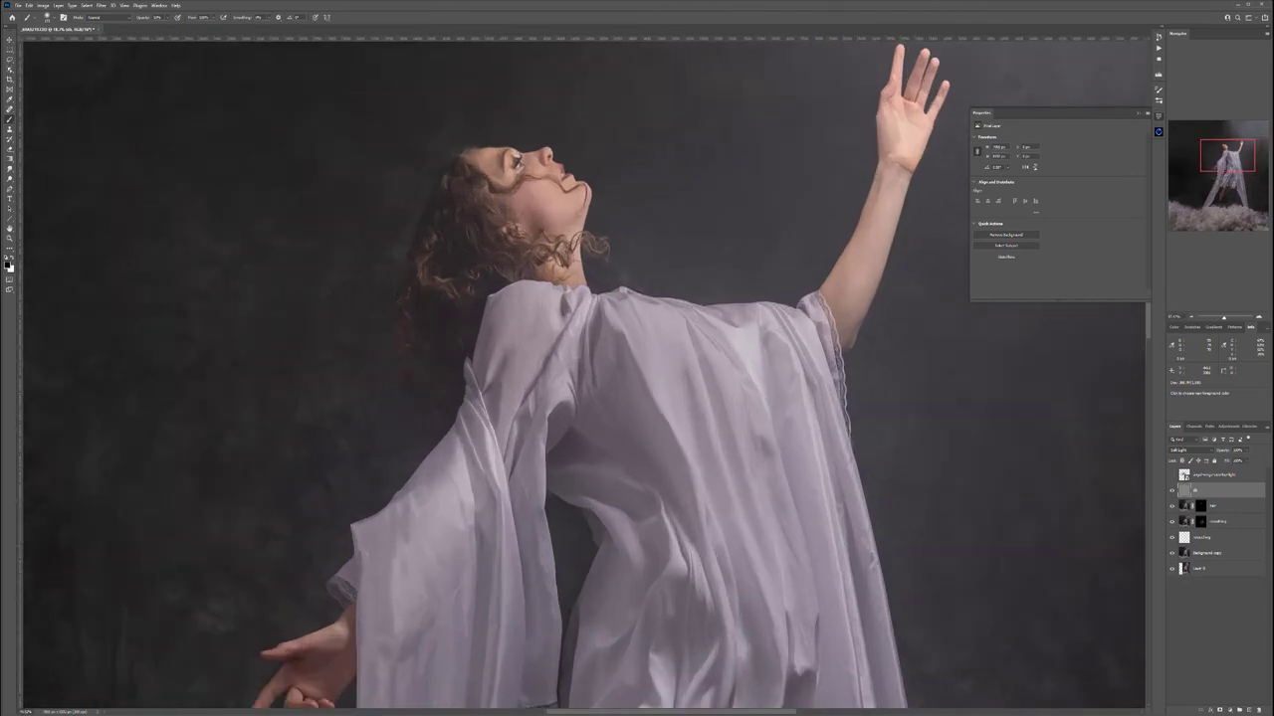
scroll(547, 209, "up", 4)
left_click_drag(581, 198, 557, 347)
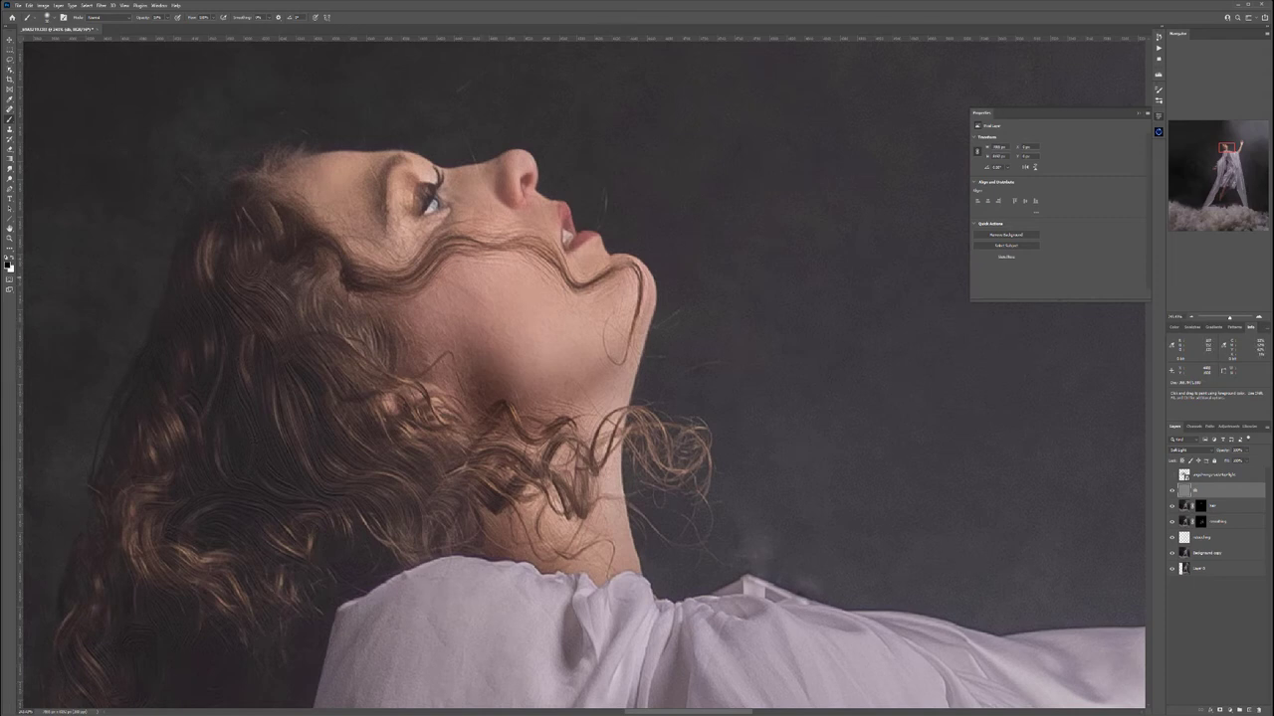
key("x")
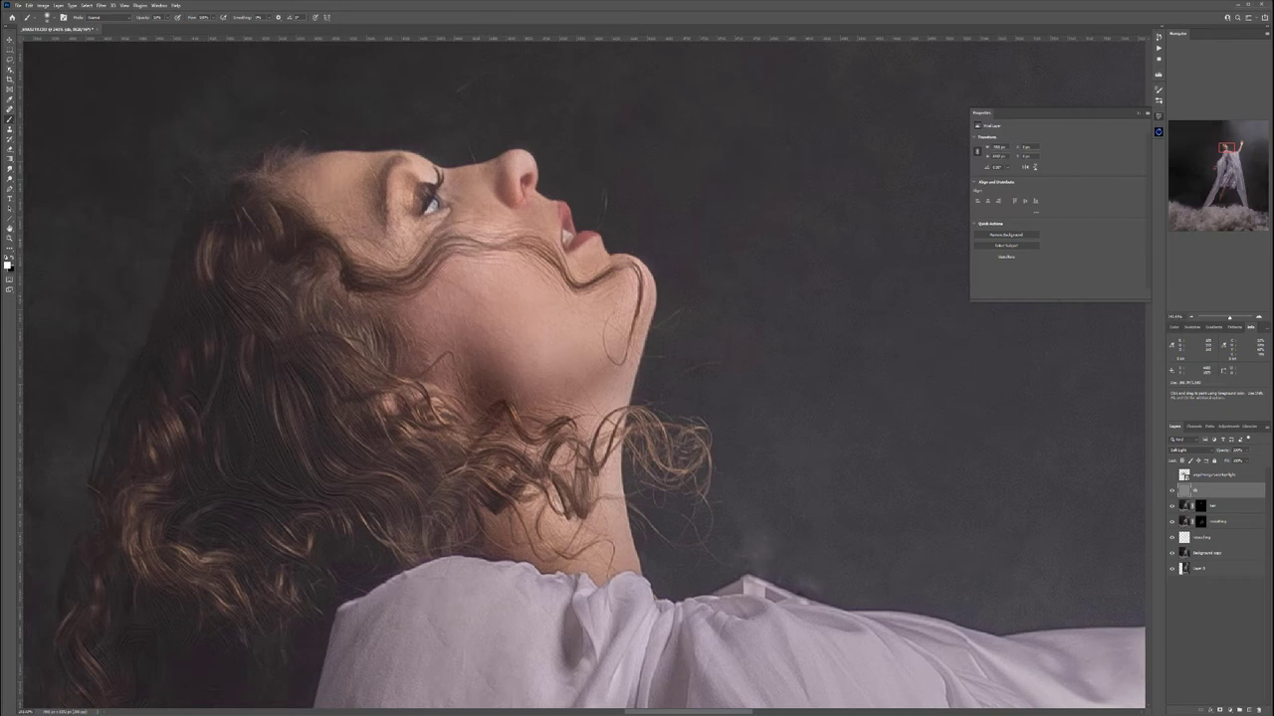
key("x")
left_click_drag(444, 340, 451, 380)
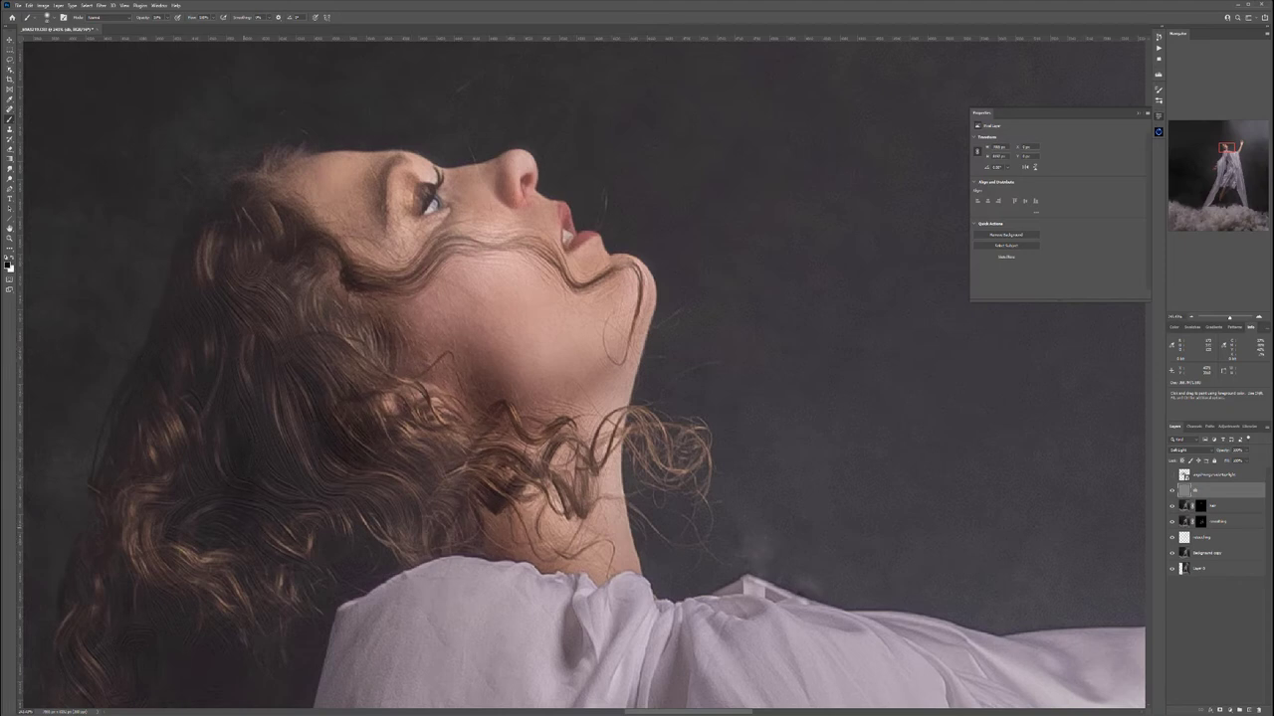
Deepen the shadows between the folds of the upper dress on the gray layer with black
left_click_drag(620, 647, 385, 158)
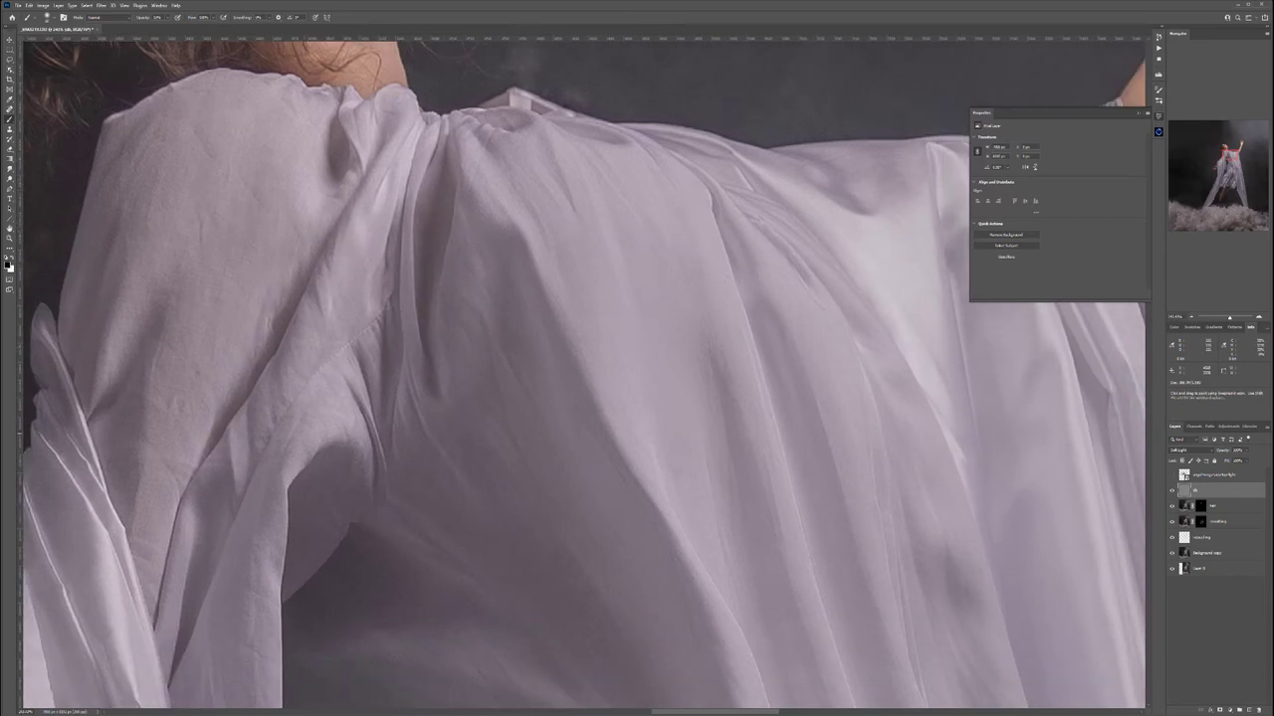
scroll(502, 497, "down", 10)
left_click_drag(623, 550, 537, 426)
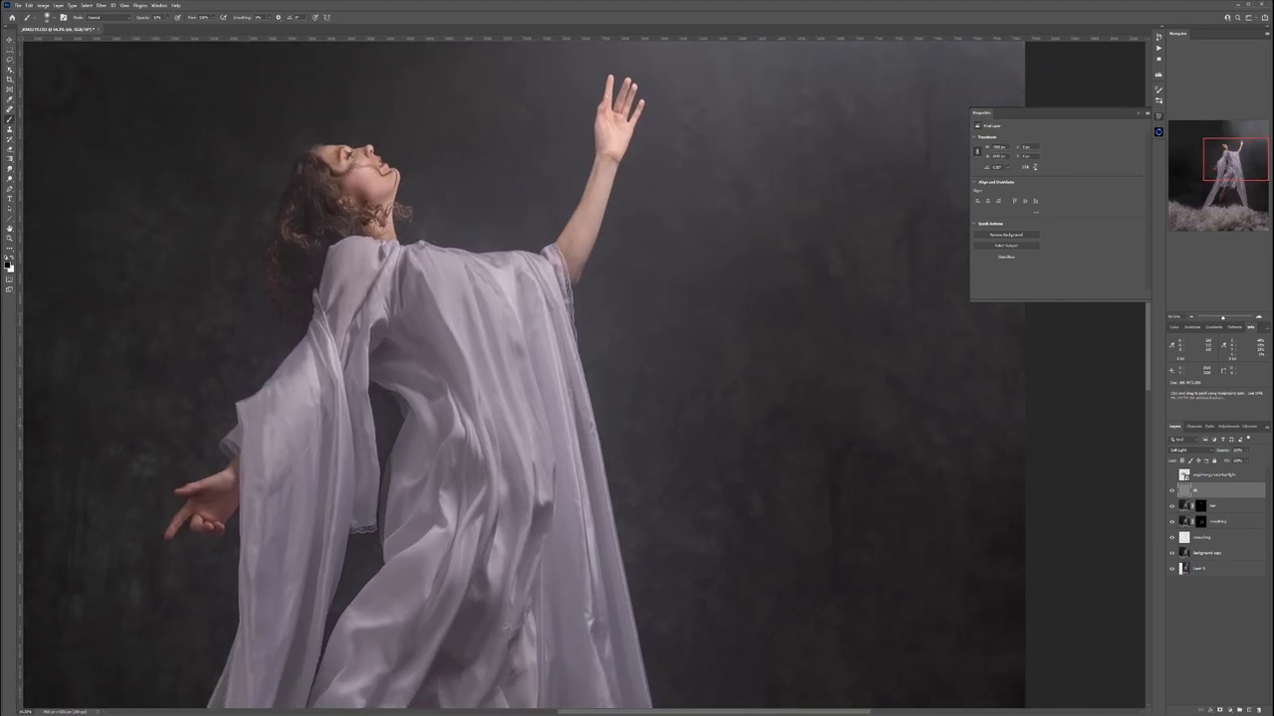
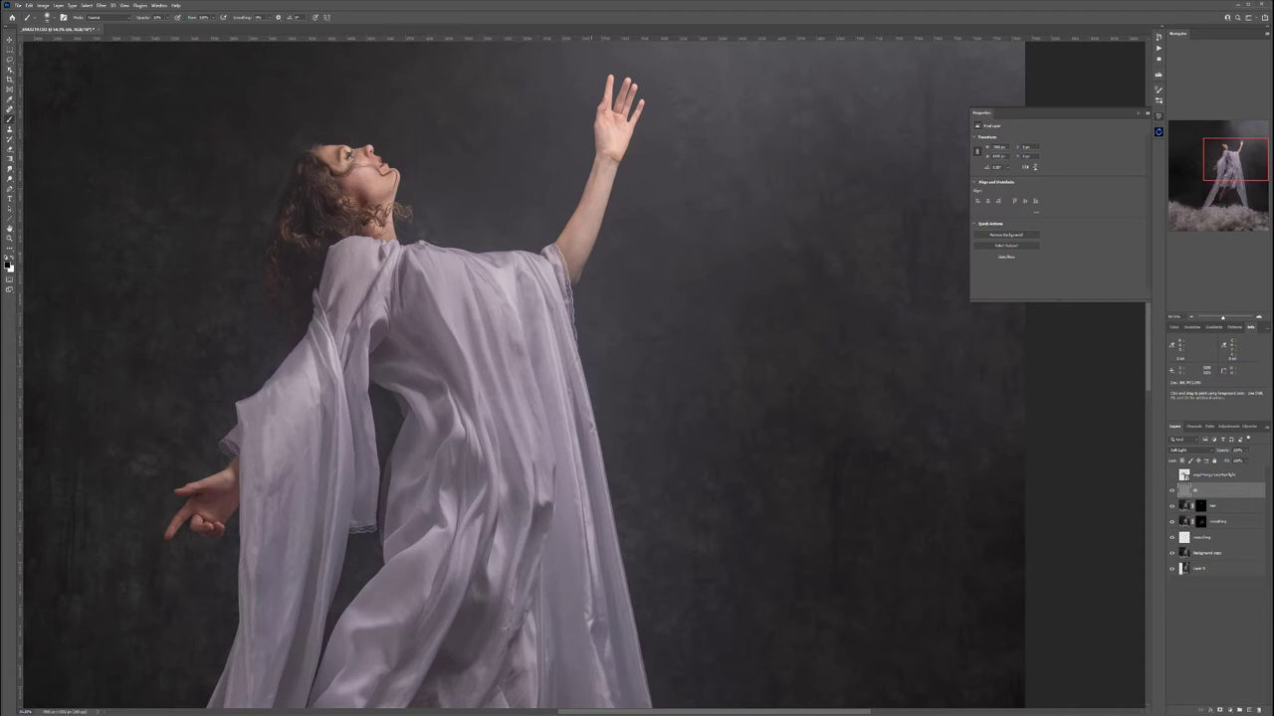
Dodge and burn the raised arm, hand and lace sleeve edge on the gray layer
scroll(622, 137, "up", 4)
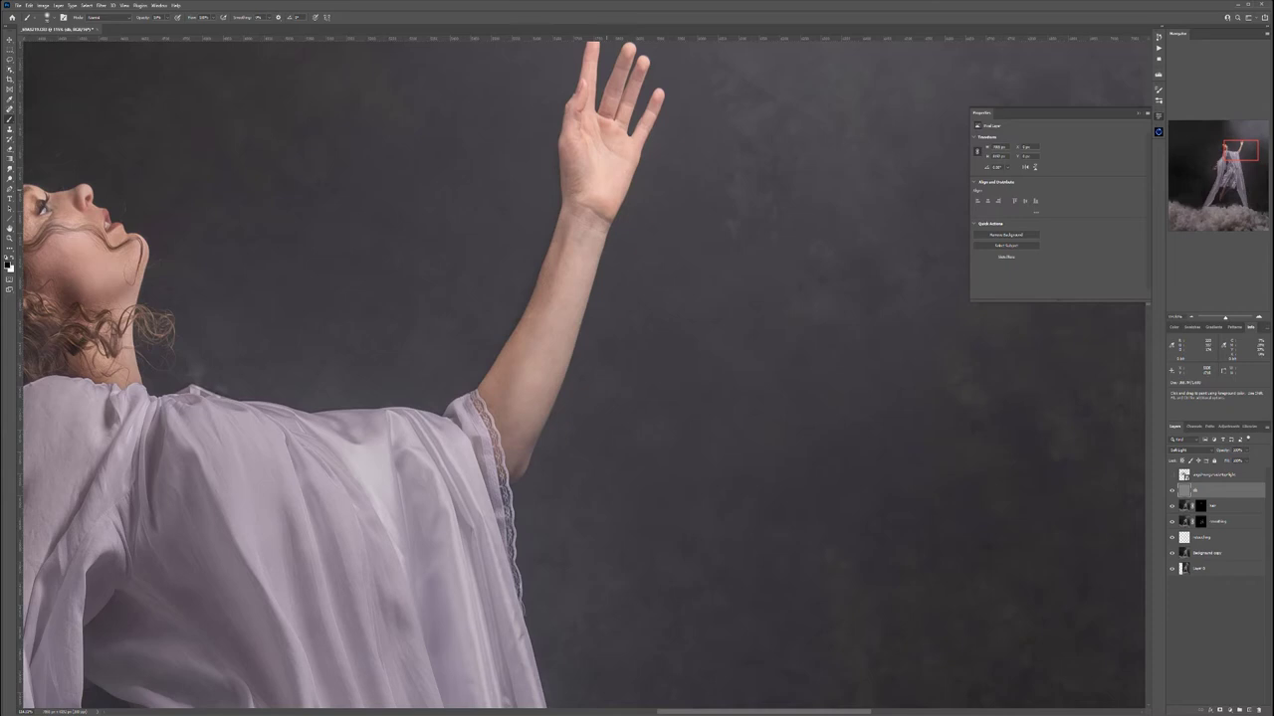
key("x")
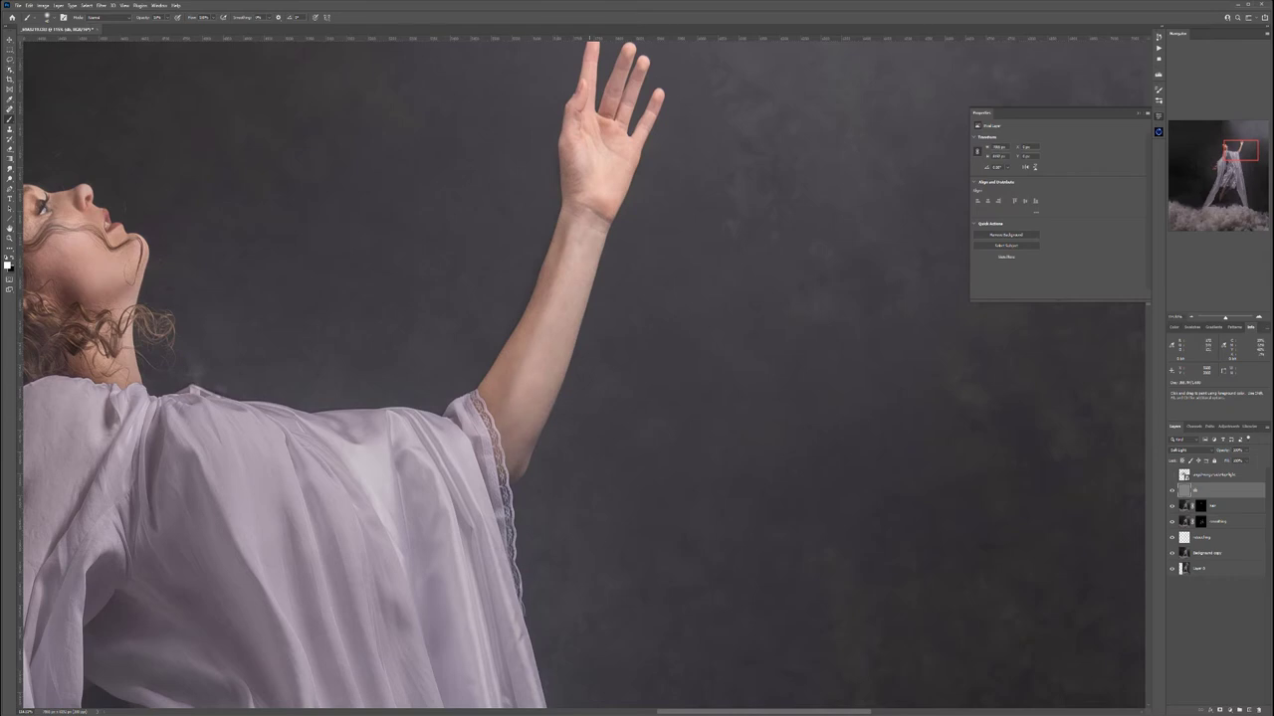
key("x")
Dodge and burn the folds of the lower dress, the hanging drapes and the legs on the gray layer
scroll(480, 527, "down", 5)
left_click_drag(469, 598, 452, 378)
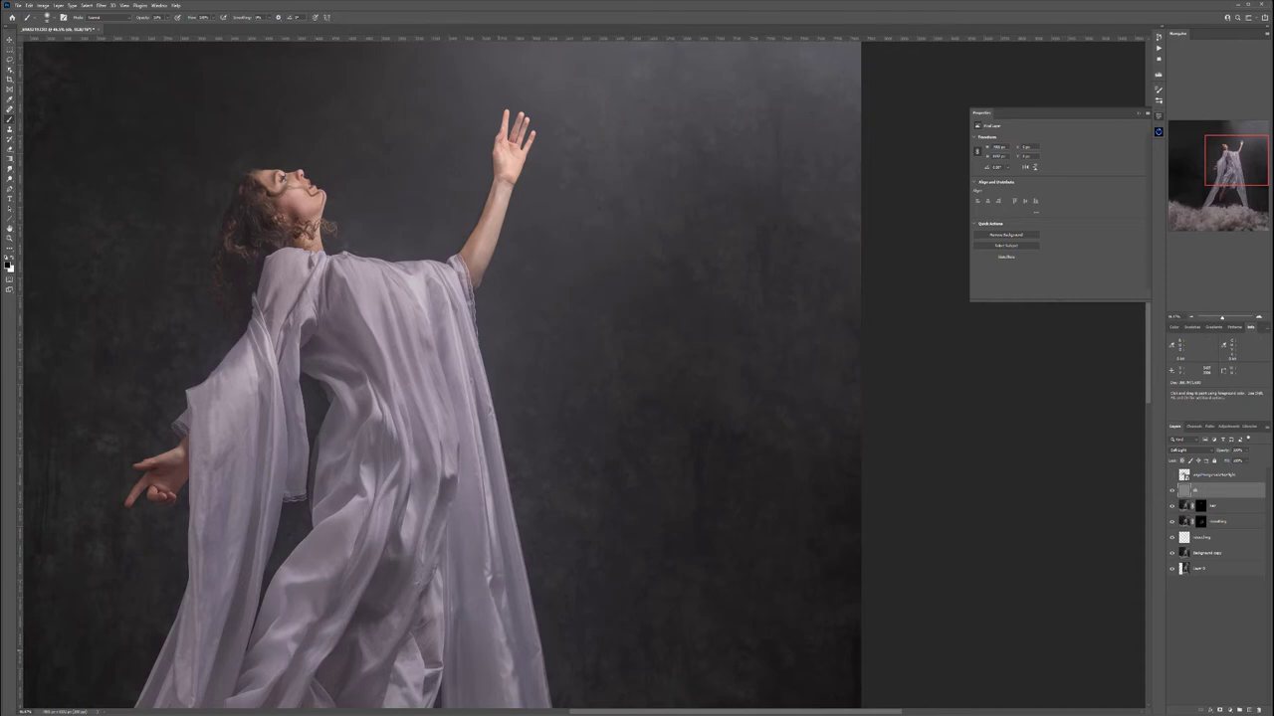
left_click_drag(469, 652, 486, 378)
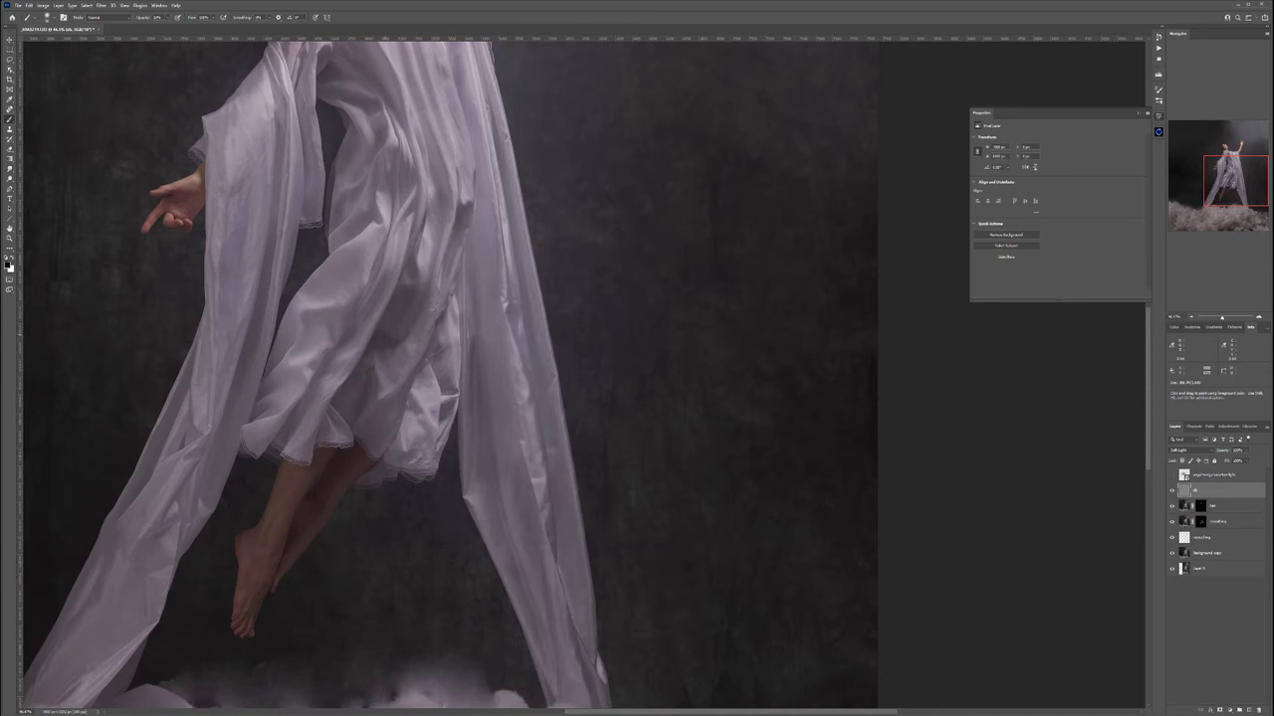
left_click_drag(354, 336, 555, 294)
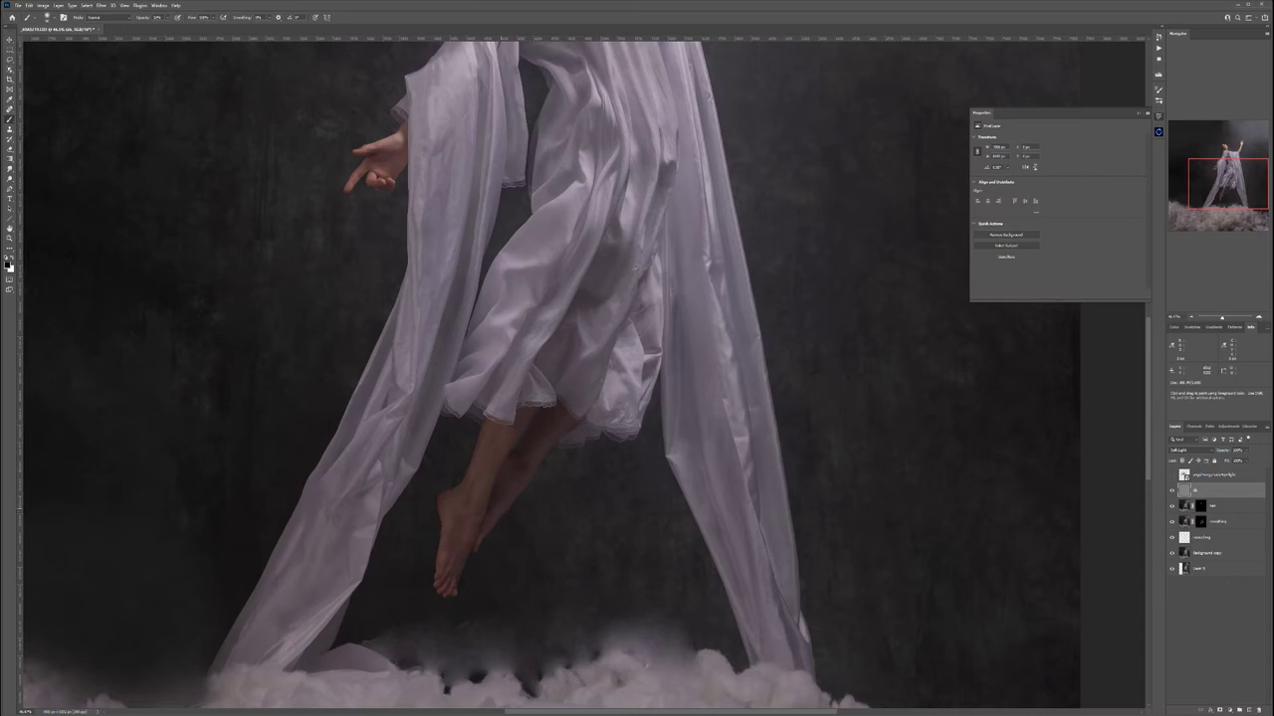
key("x")
key("x")
Dodge and burn the shoulder drape, long sleeve folds and dress on the gray layer with the soft brush
scroll(547, 378, "up", 5)
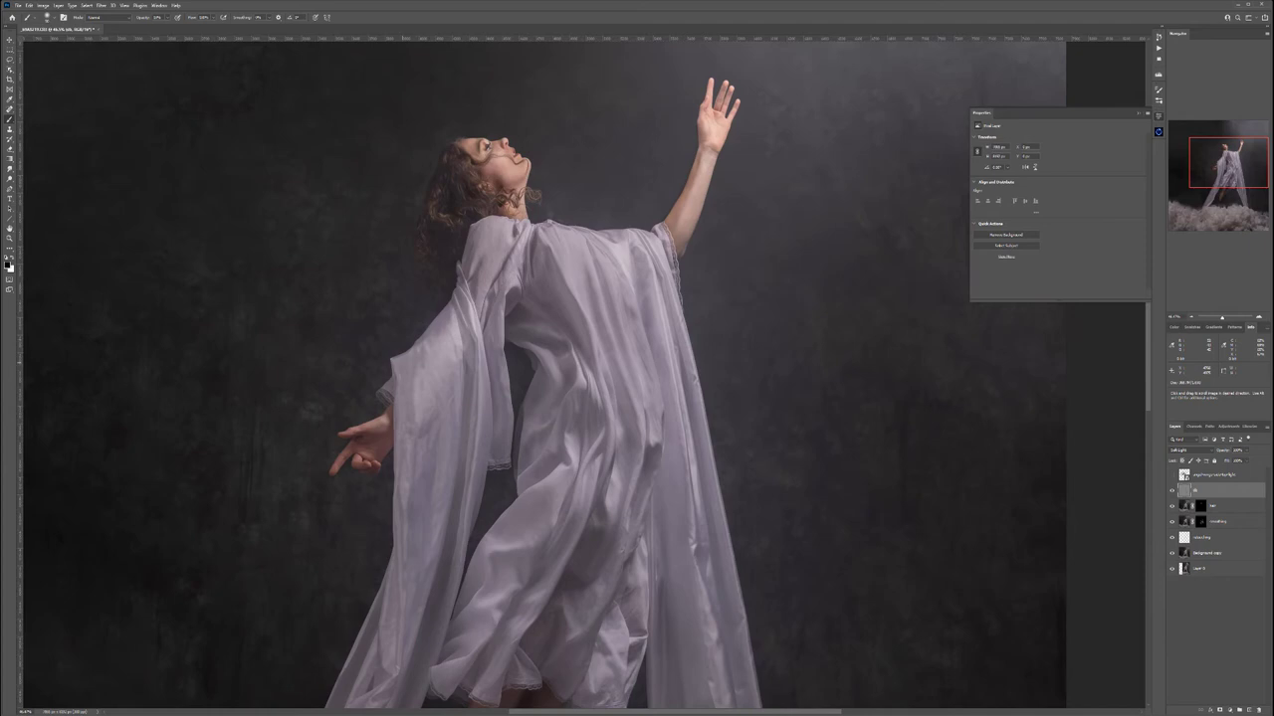
key("x")
key("x")
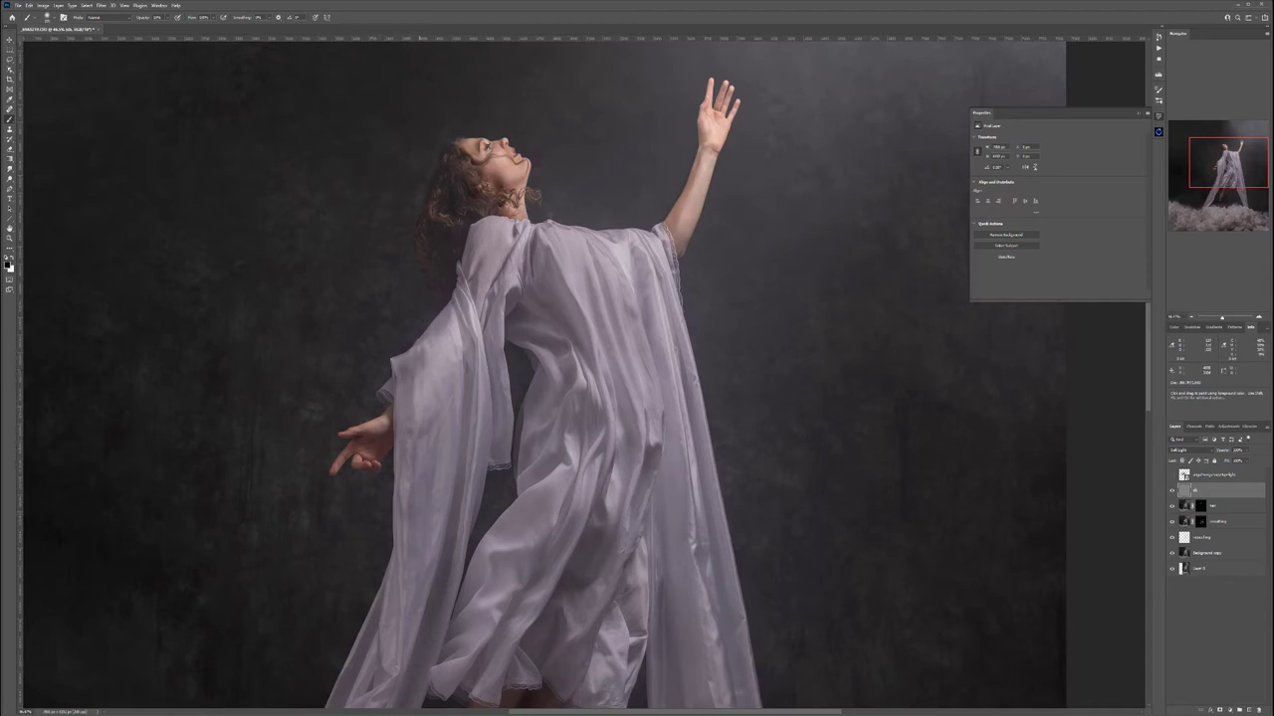
mouse_move(476, 283)
left_mouse_down()
mouse_move(469, 274)
mouse_move(498, 315)
left_mouse_up()
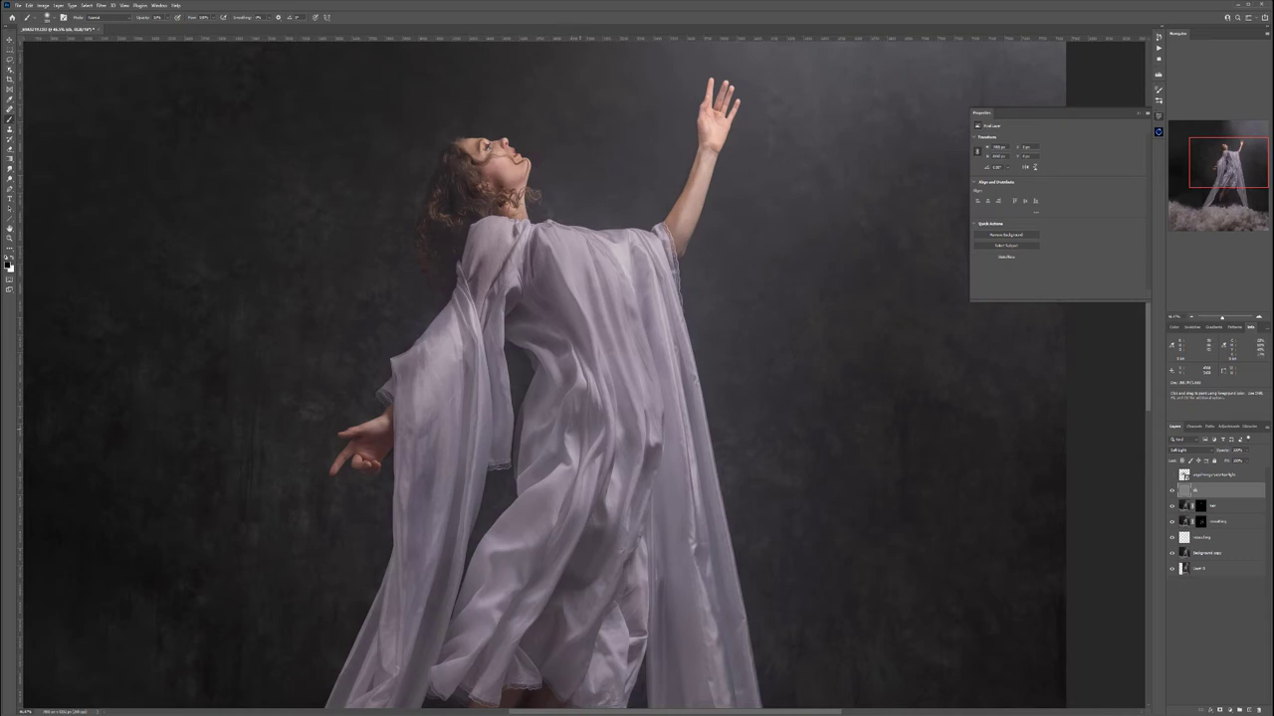
scroll(574, 363, "down", 5)
left_click_drag(475, 558, 456, 459)
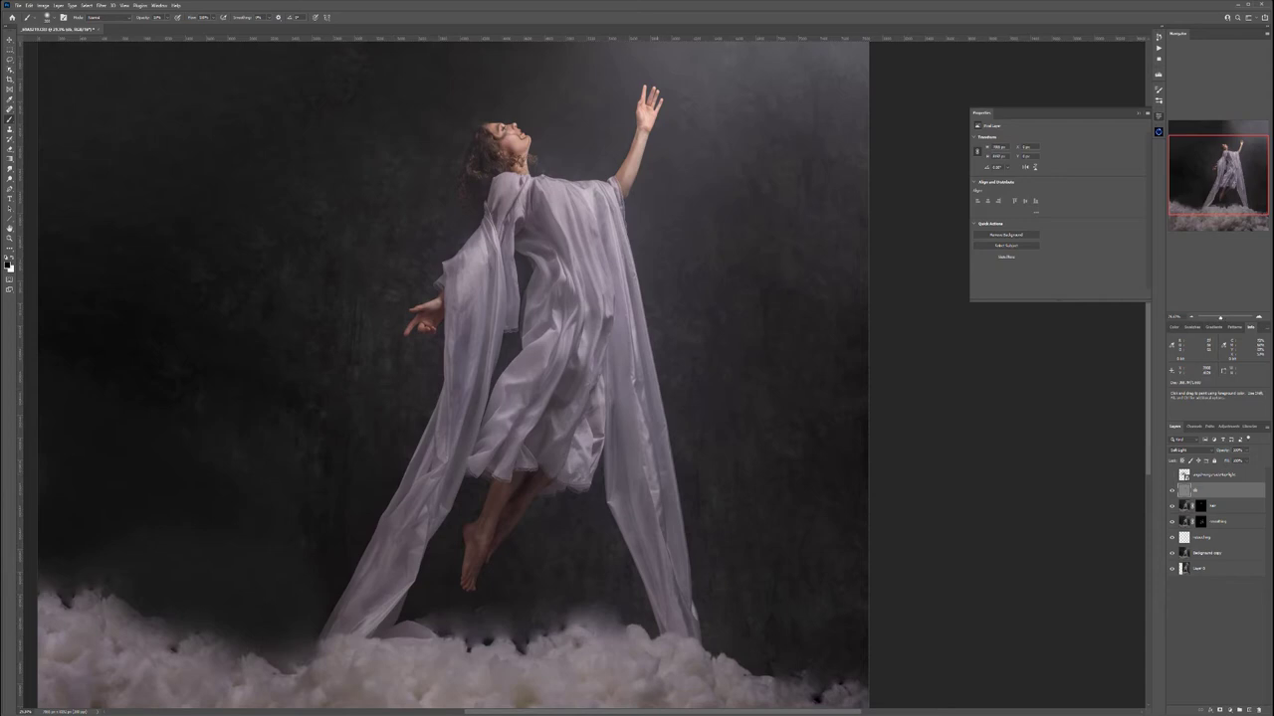
Compare the whole image with the gray dodge-and-burn layer hidden and shown
scroll(477, 314, "down", 2)
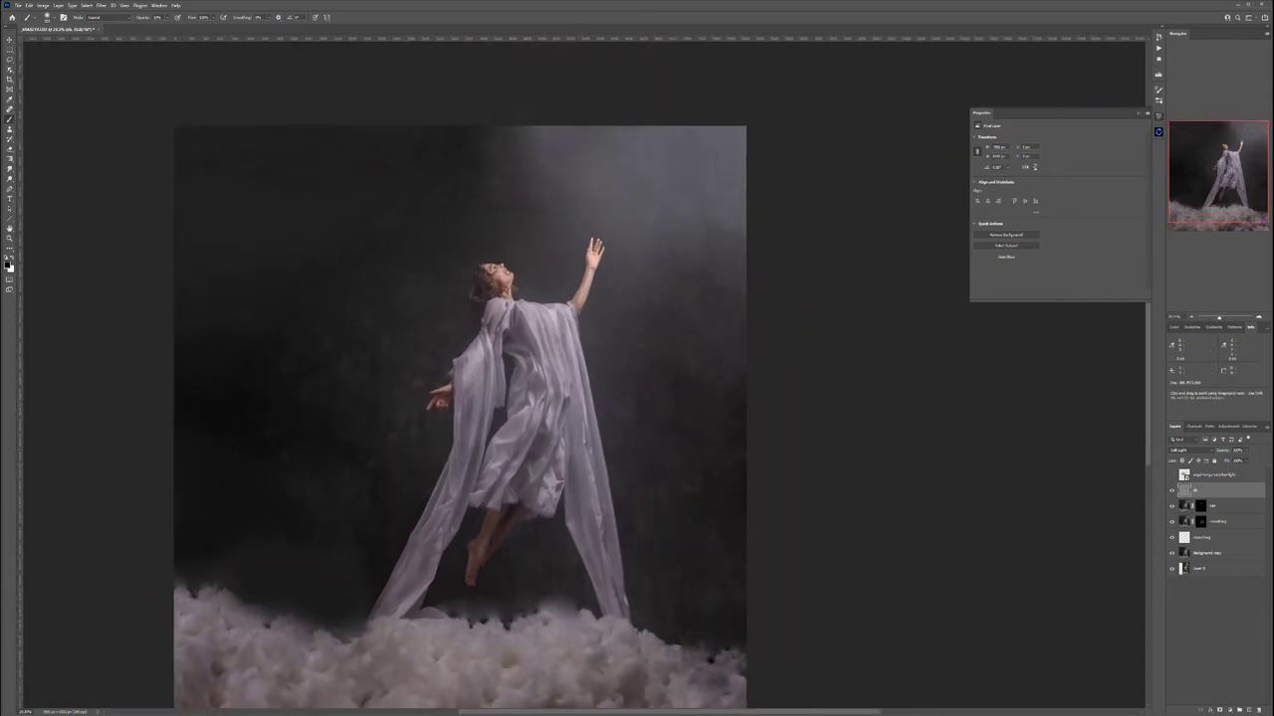
left_click(1171, 490)
left_click(1171, 491)
left_click(1171, 490)
left_click(1171, 491)
key("ctrl+z")
key("ctrl+shift+z")
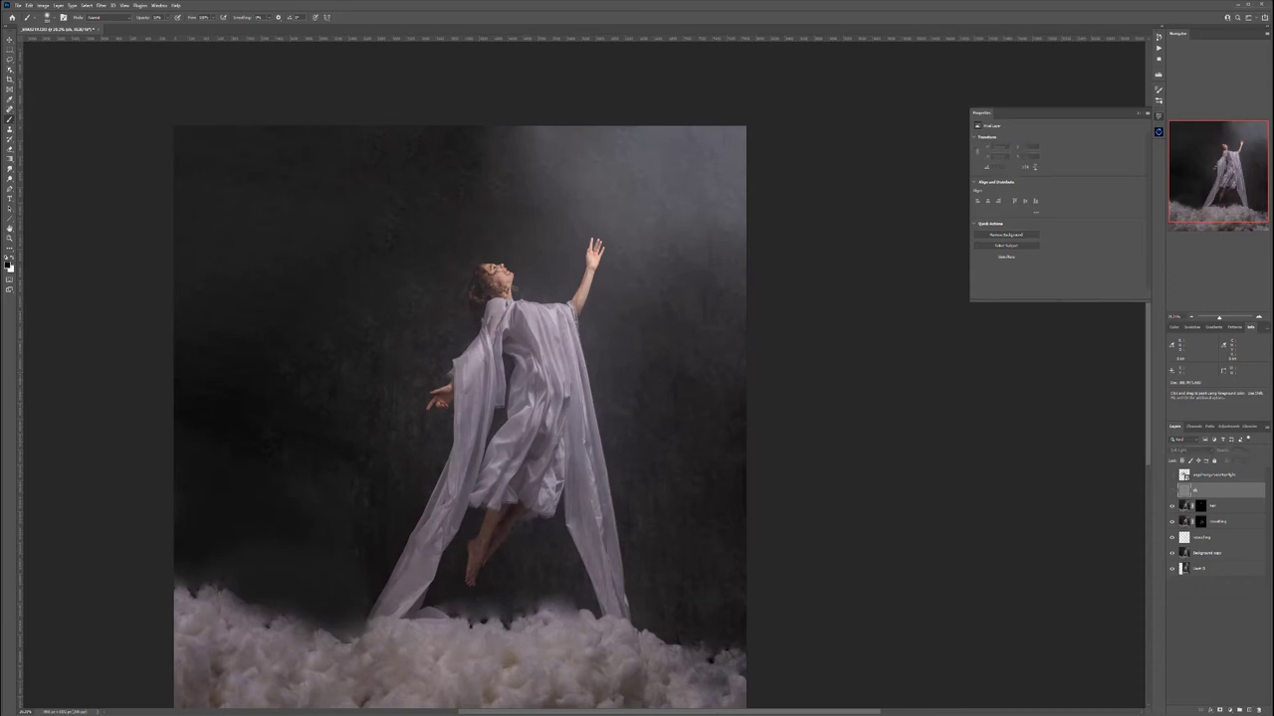
key("ctrl+z")
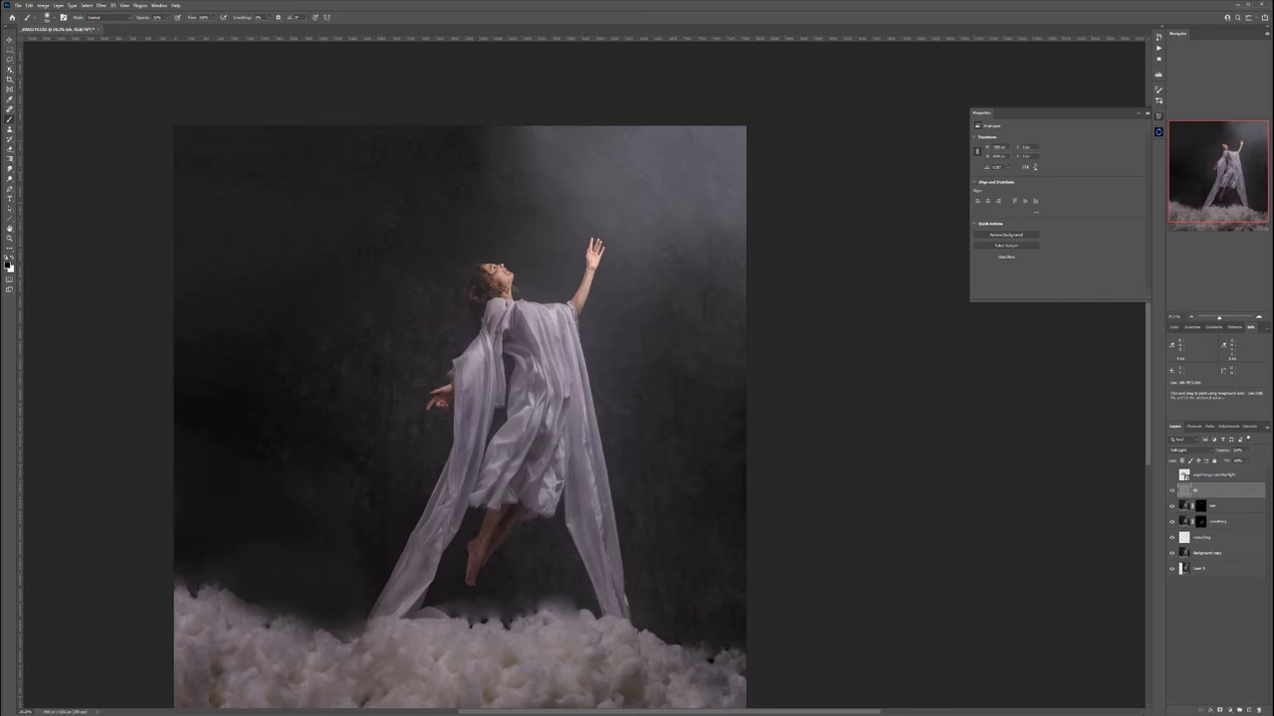
key("ctrl+shift+z")
key("ctrl+z")
left_click_drag(519, 521, 534, 458)
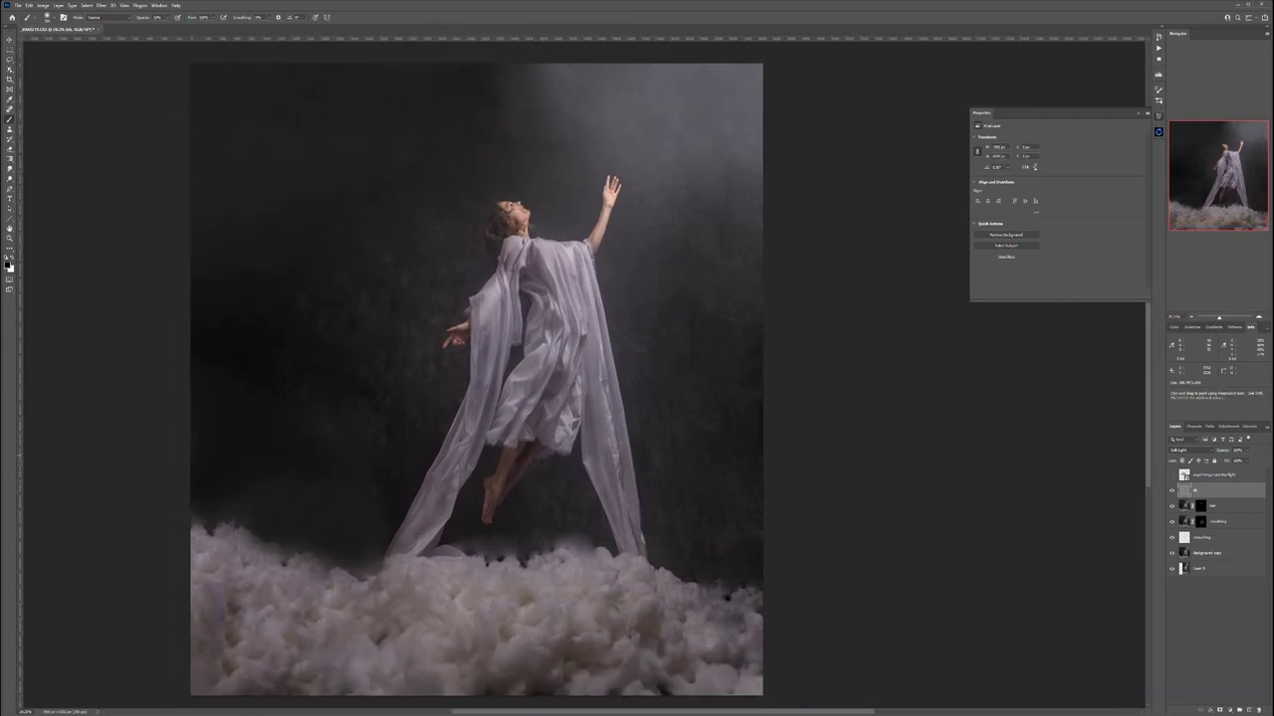
scroll(465, 378, "down", 2)
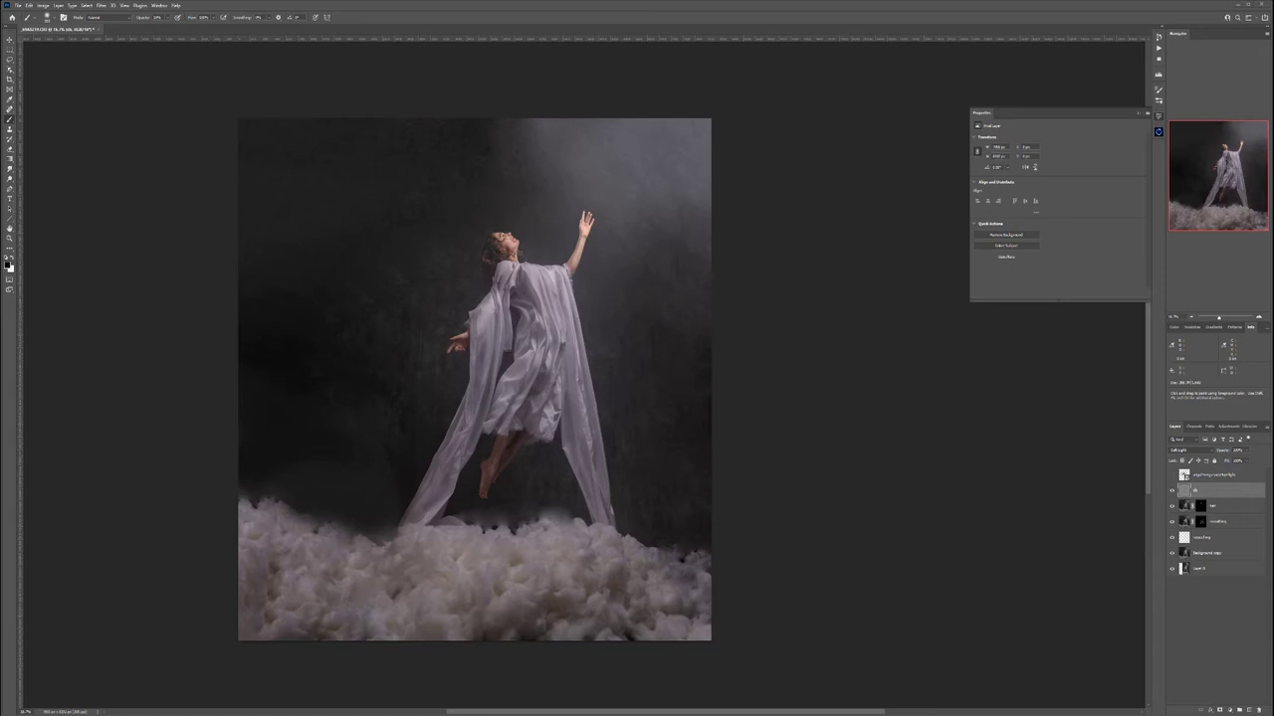
Place the sunset sky image above the gray layer, rotated a quarter turn counterclockwise and stretched to the canvas width
left_click_drag(767, 313, 663, 313)
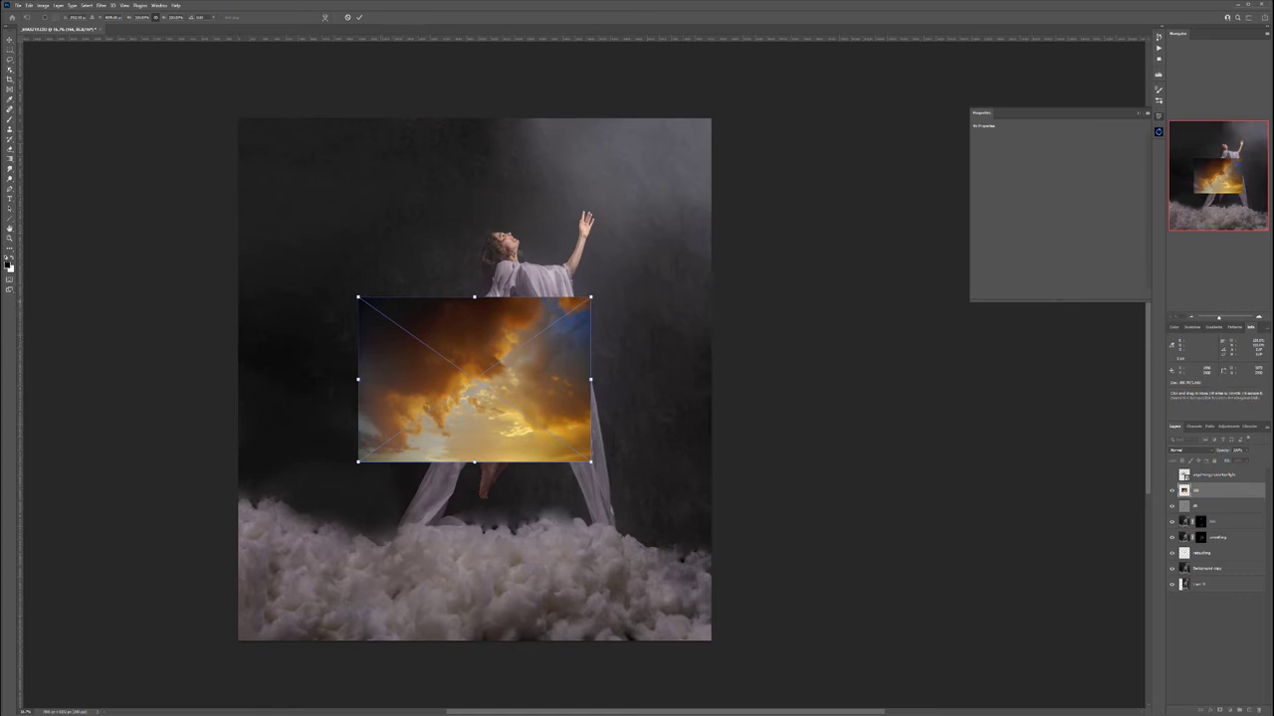
left_click_drag(359, 296, 188, 165)
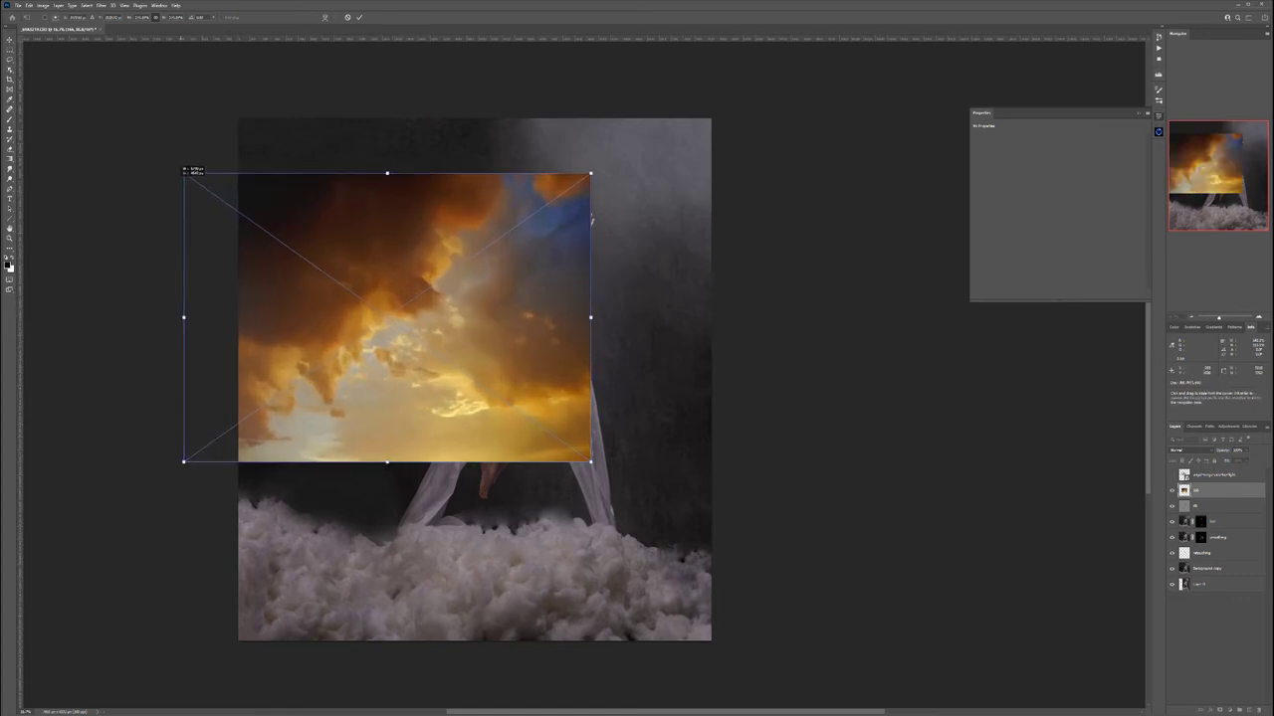
left_click_drag(416, 239, 453, 199)
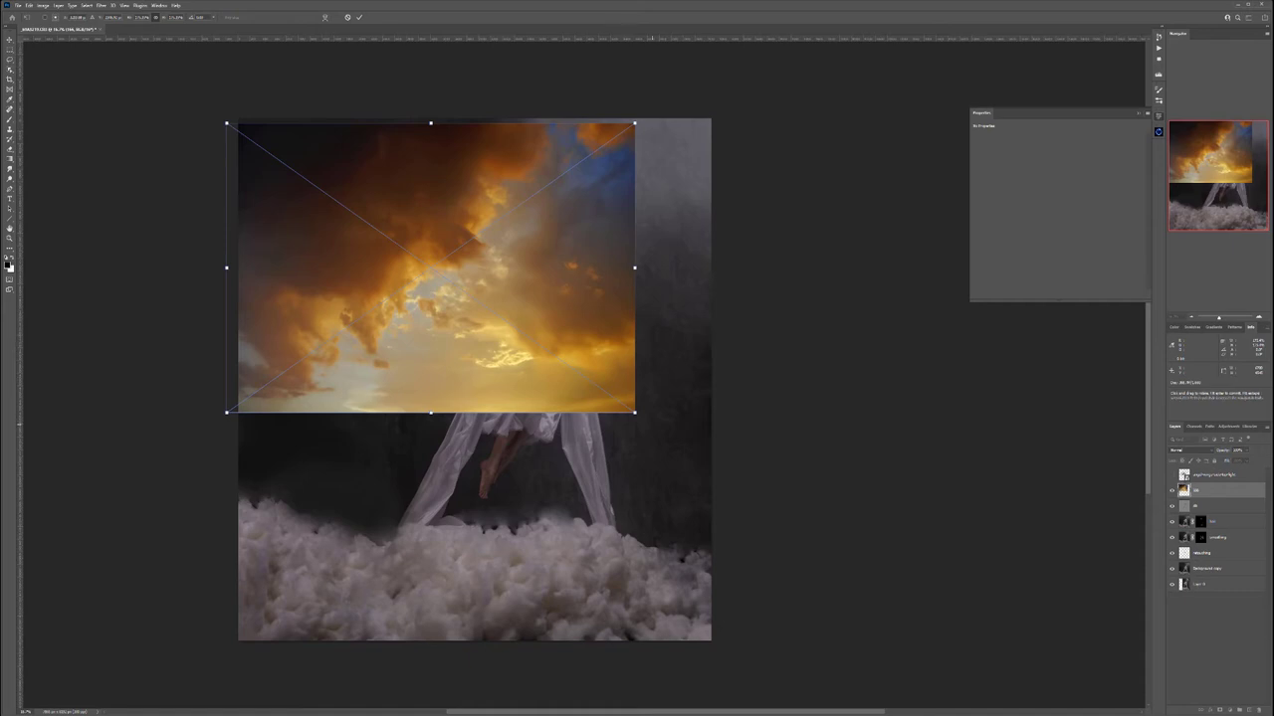
left_click_drag(677, 396, 503, 144)
left_click_drag(525, 248, 573, 260)
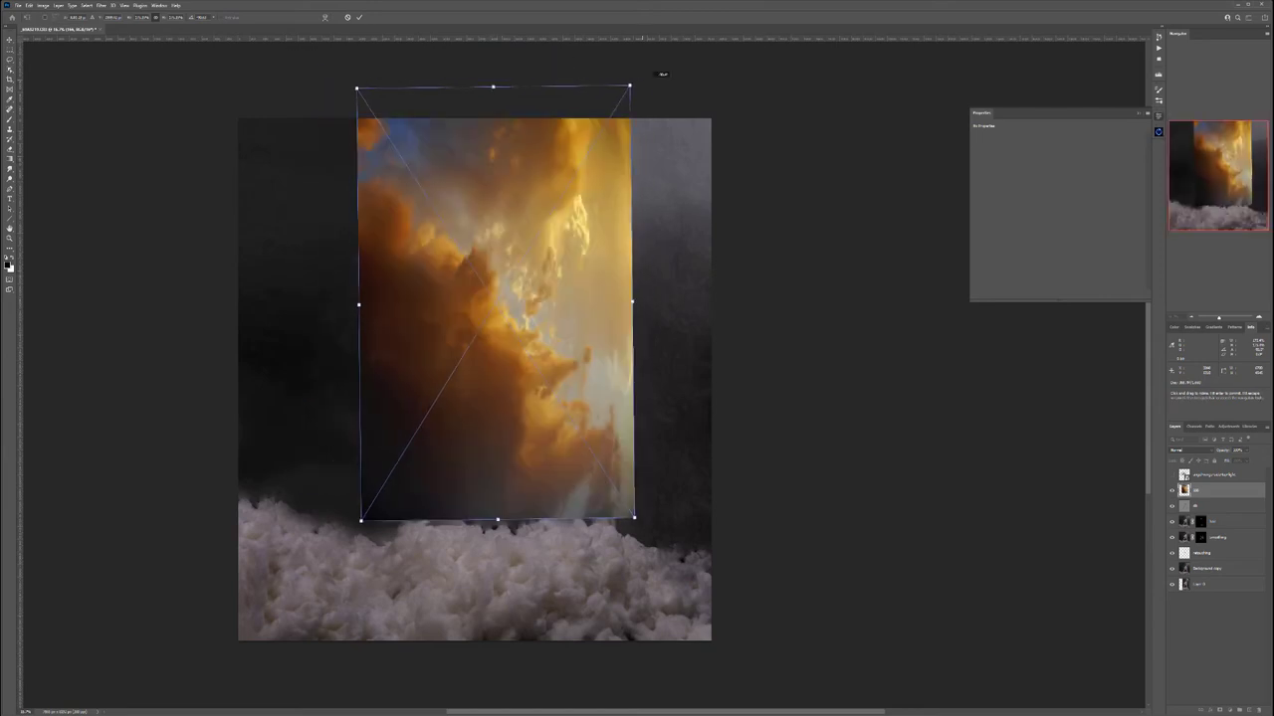
left_click_drag(644, 80, 645, 86)
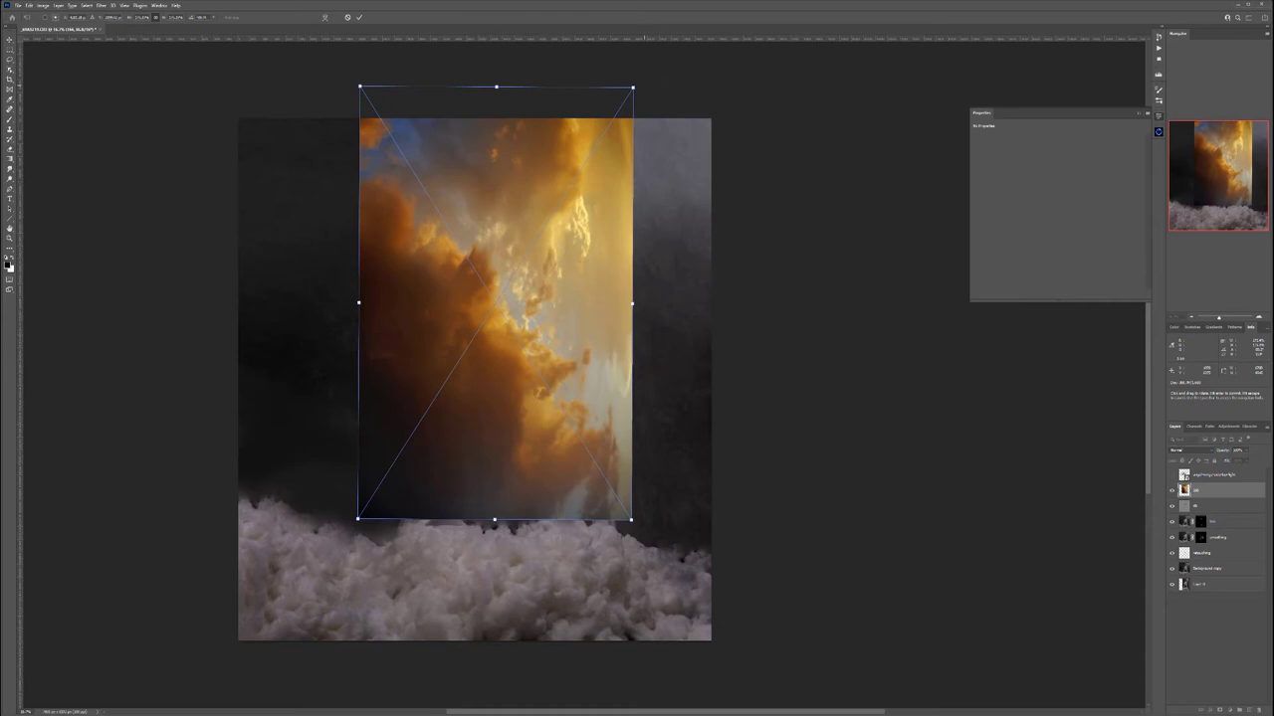
left_click_drag(632, 302, 710, 302)
left_click_drag(358, 303, 239, 299)
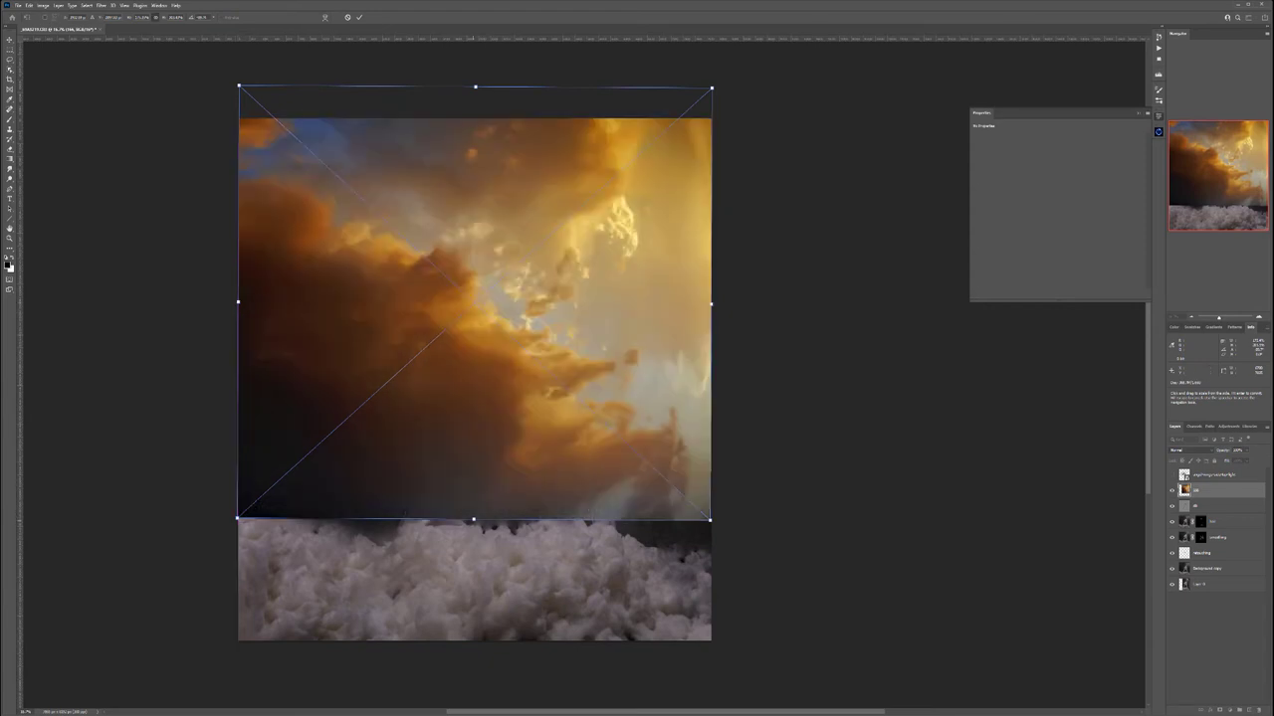
left_click_drag(474, 519, 473, 576)
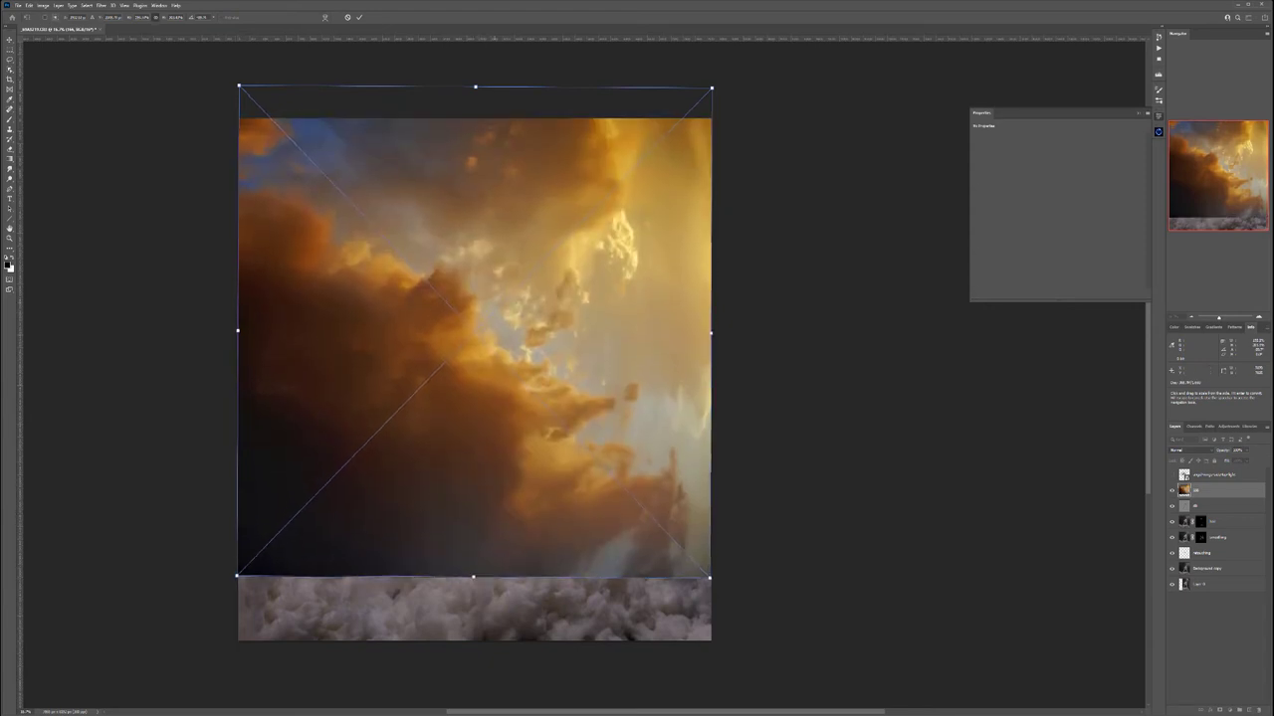
mouse_move(474, 87)
left_mouse_down()
mouse_move(474, 135)
mouse_move(474, 89)
left_mouse_up()
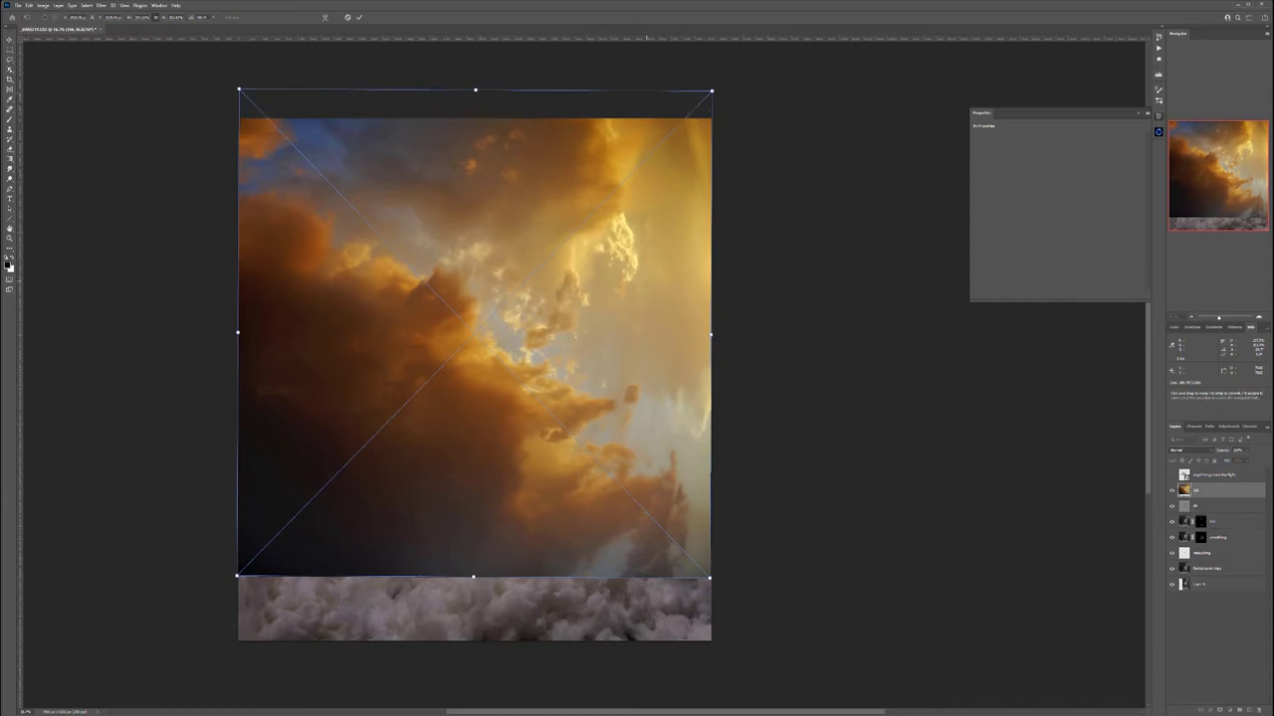
Tilt the sky image further counterclockwise, enlarge it past the canvas sides to cover the backdrop, and commit the placement
mouse_move(665, 251)
left_mouse_down()
mouse_move(664, 220)
mouse_move(665, 235)
left_mouse_up()
left_click_drag(710, 318, 662, 304)
left_click_drag(733, 563, 764, 456)
mouse_move(662, 271)
left_mouse_down()
mouse_move(670, 263)
mouse_move(662, 269)
left_mouse_up()
left_click_drag(238, 386, 204, 396)
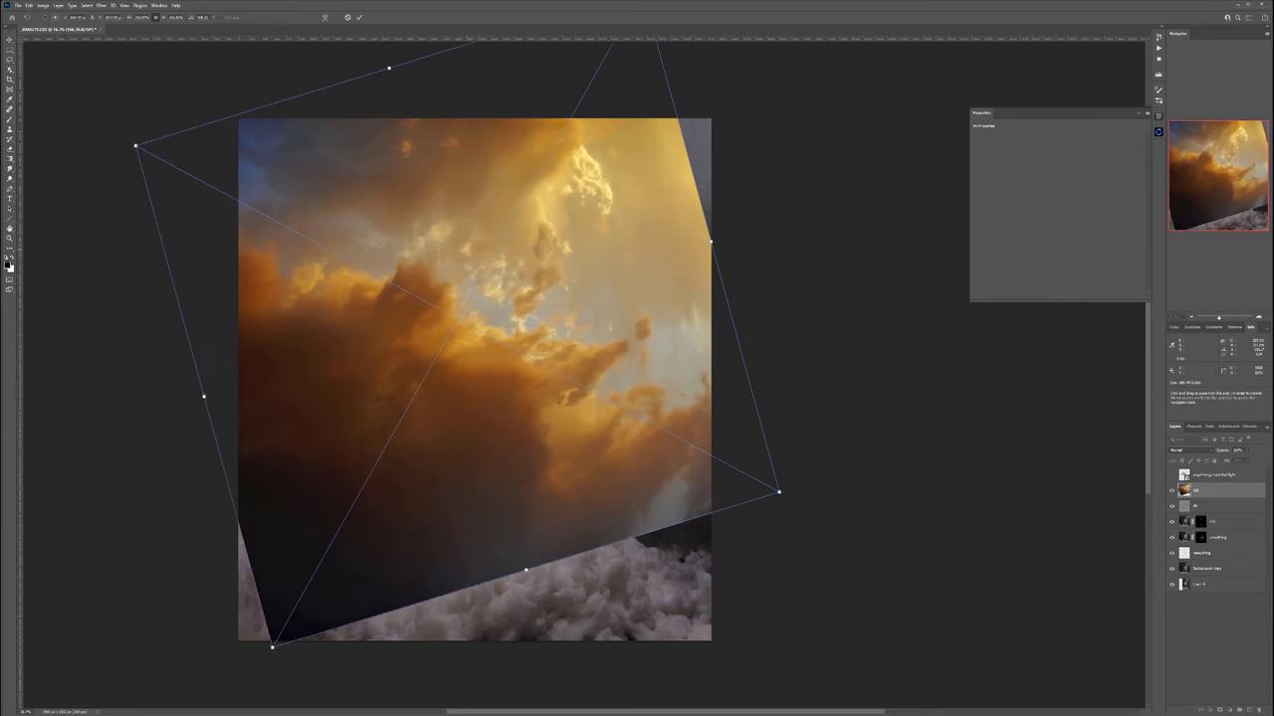
left_click_drag(711, 241, 752, 228)
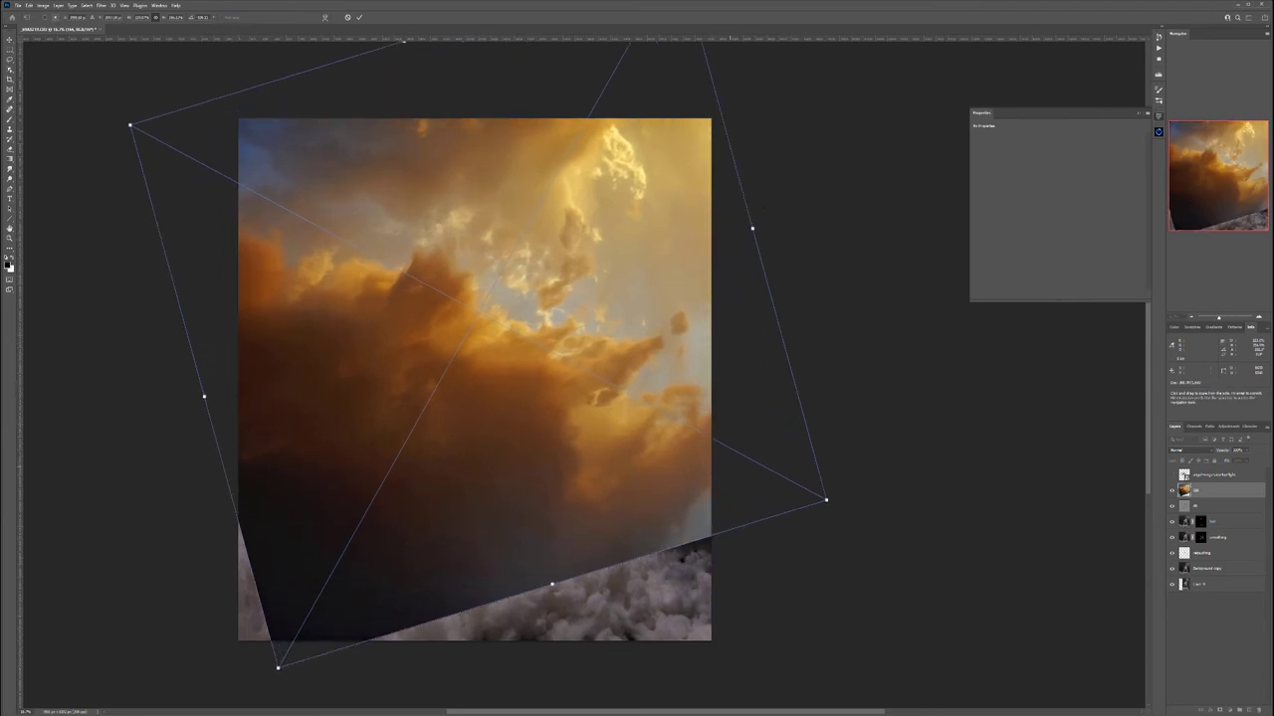
left_click_drag(826, 500, 836, 512)
left_click_drag(678, 489, 668, 493)
mouse_move(591, 460)
left_mouse_down()
mouse_move(593, 445)
mouse_move(589, 456)
left_mouse_up()
key("Return")
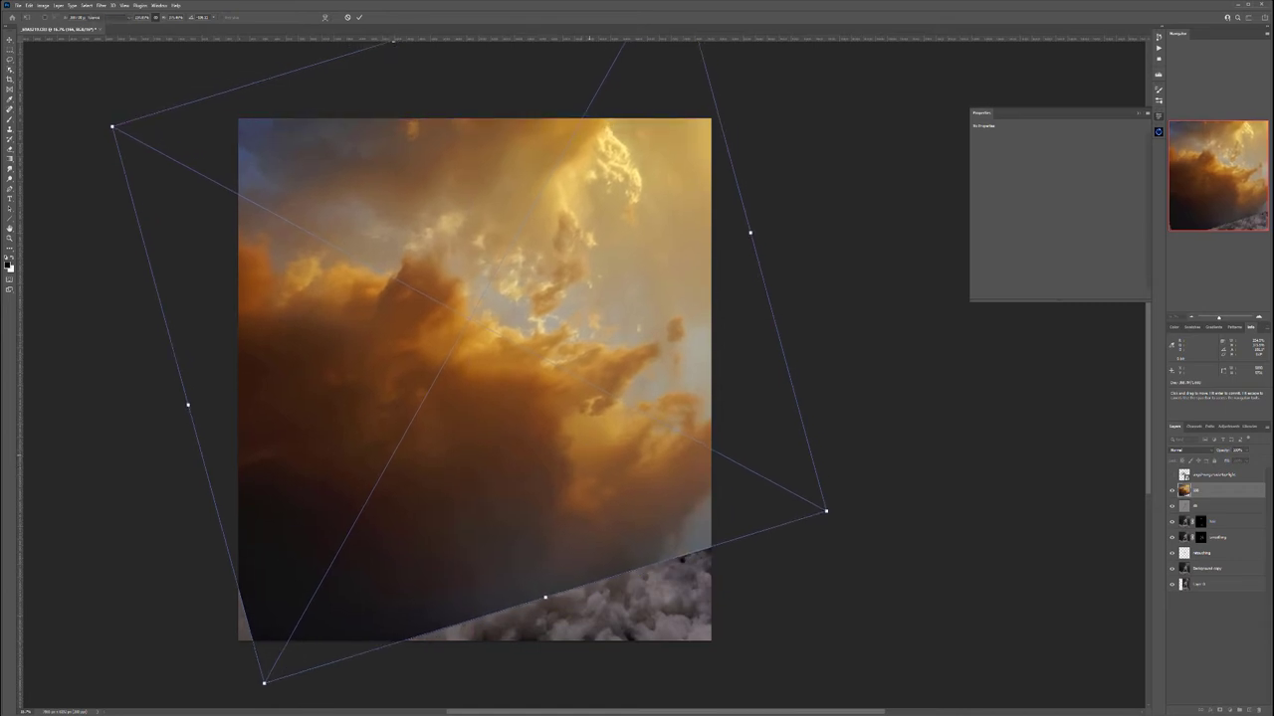
key("Return")
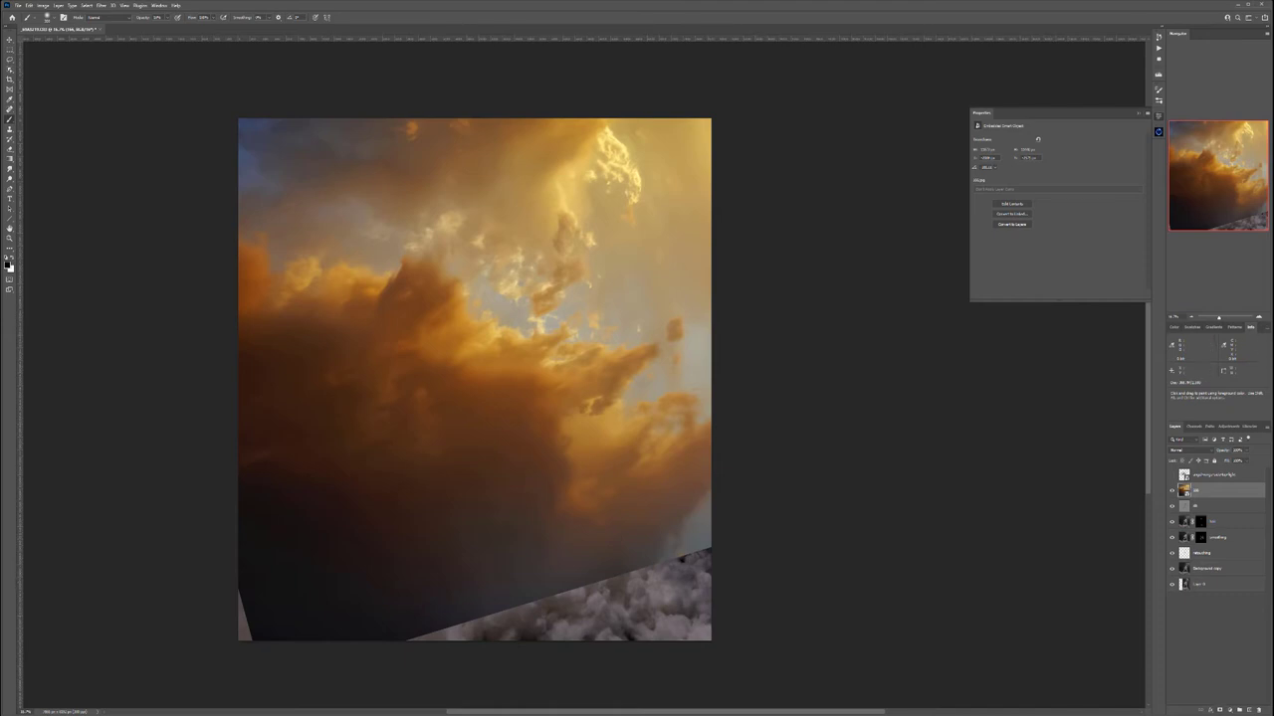
Add a black mask to the sky layer and paint the sky into the backdrop around the figure with 50% gray
left_click(1220, 710, "alt")
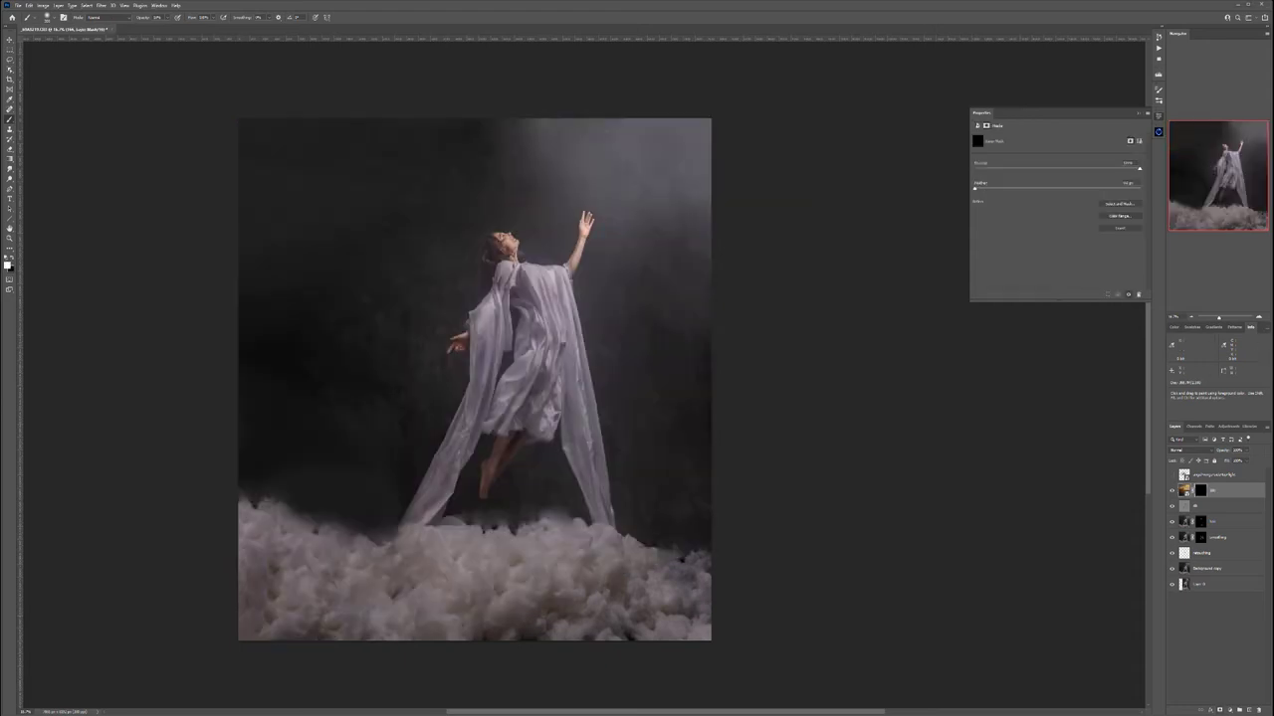
left_click(7, 265)
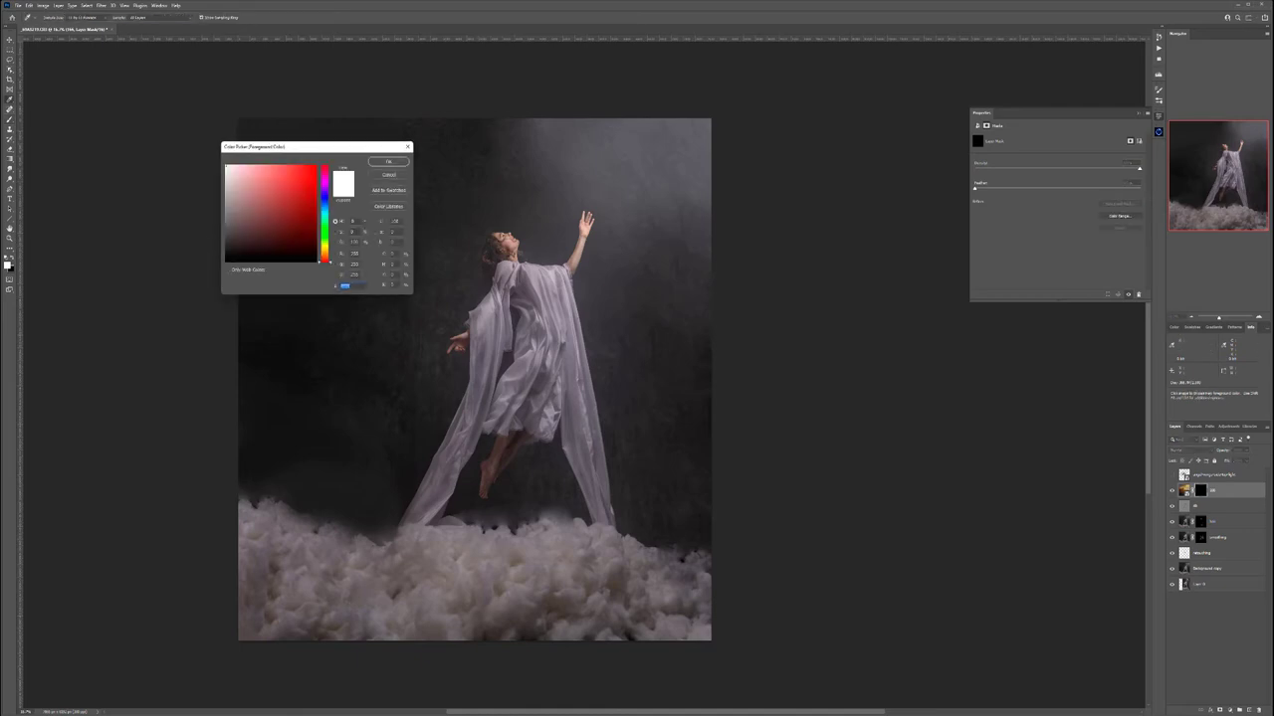
type("50")
left_click(388, 161)
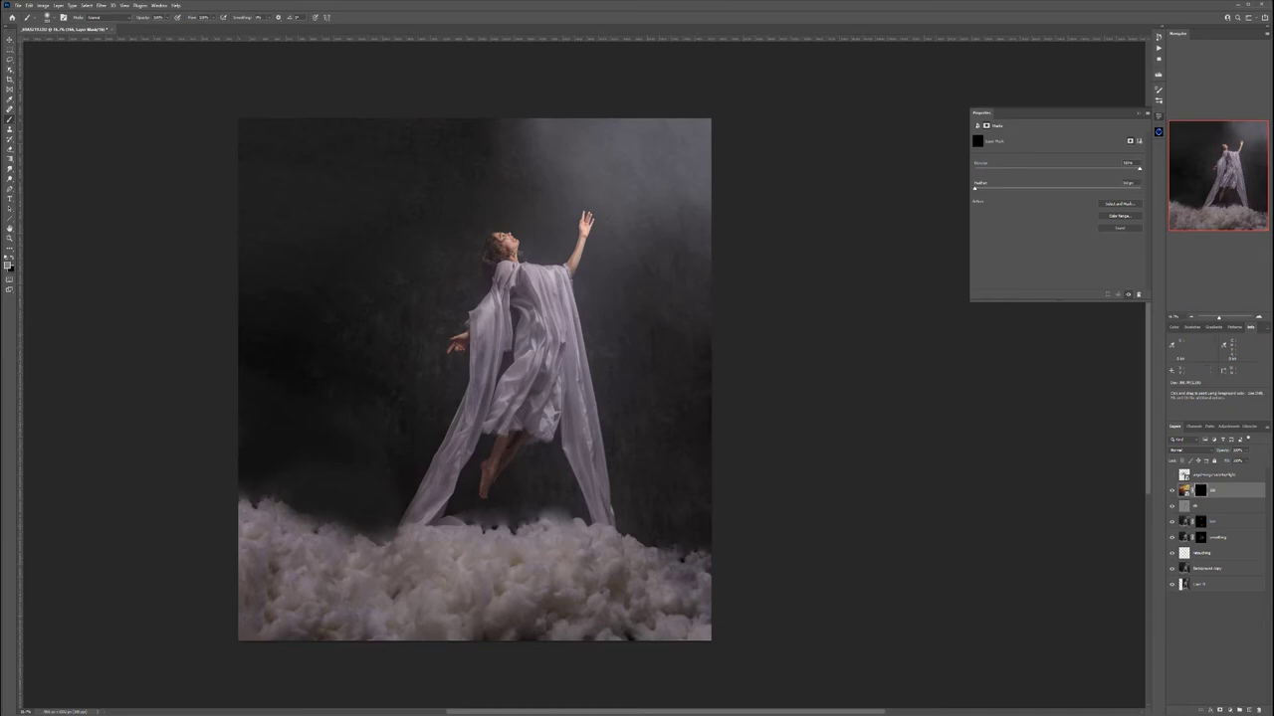
mouse_move(289, 137)
left_mouse_down()
mouse_move(664, 139)
mouse_move(255, 151)
mouse_move(712, 194)
mouse_move(637, 146)
mouse_move(288, 145)
mouse_move(515, 147)
left_mouse_up()
mouse_move(248, 261)
left_mouse_down()
mouse_move(383, 249)
mouse_move(488, 209)
left_mouse_up()
mouse_move(423, 251)
left_mouse_down()
mouse_move(254, 310)
mouse_move(290, 354)
mouse_move(267, 390)
mouse_move(313, 361)
mouse_move(340, 372)
mouse_move(362, 343)
left_mouse_up()
mouse_move(422, 303)
left_mouse_down()
mouse_move(448, 239)
mouse_move(507, 194)
mouse_move(645, 204)
mouse_move(661, 348)
left_mouse_up()
left_click_drag(682, 269, 699, 413)
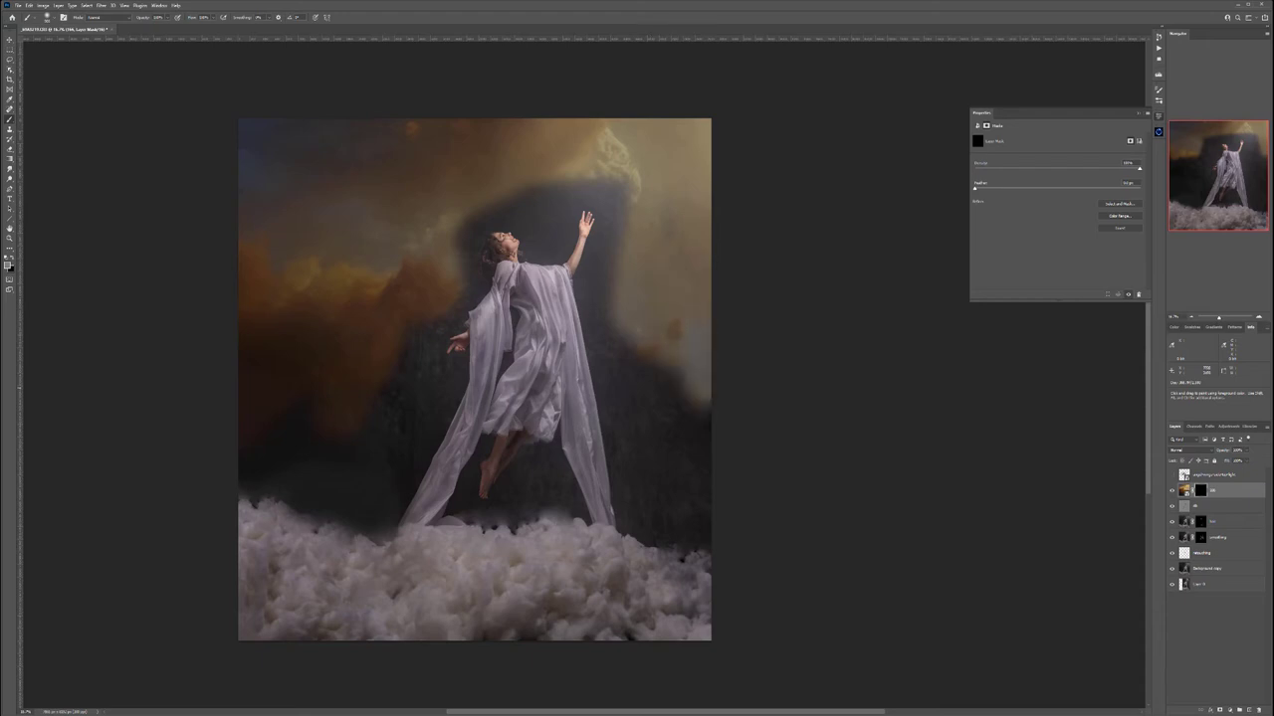
Try Soft Light on the sky layer while painting its mask closer to the figure, and return the blend mode to Normal
left_click(1189, 449)
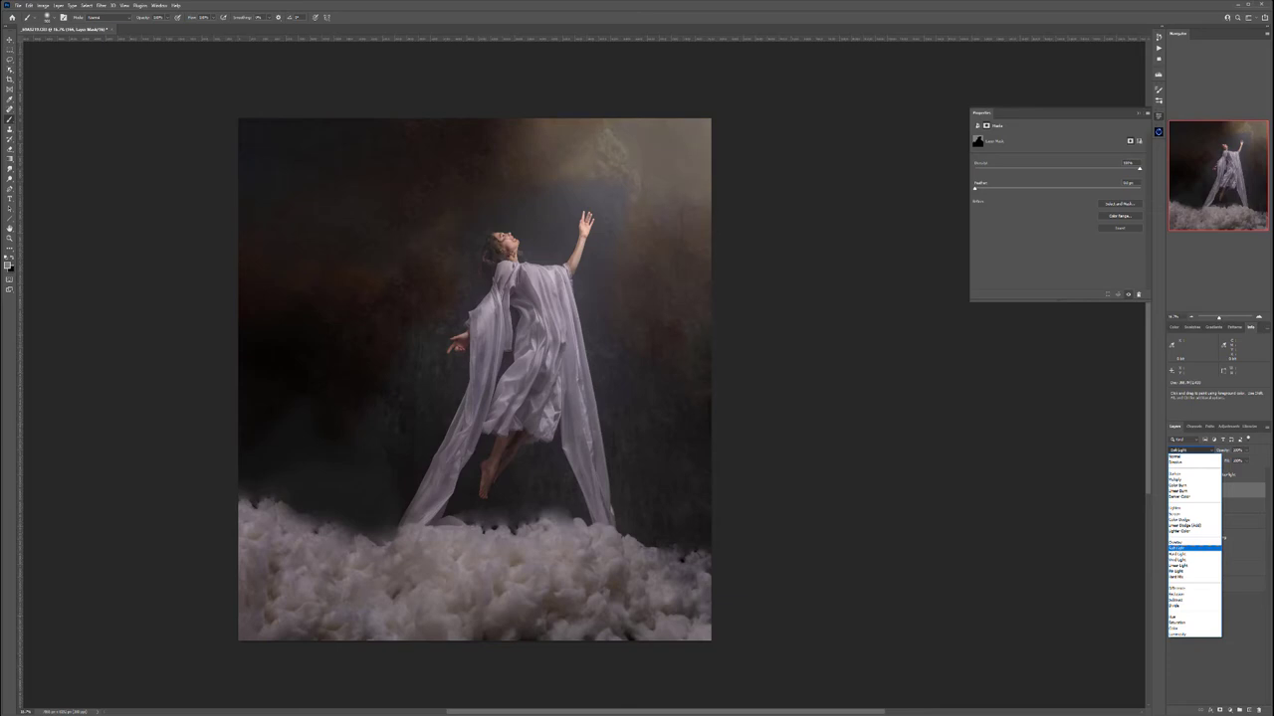
left_click(1184, 548)
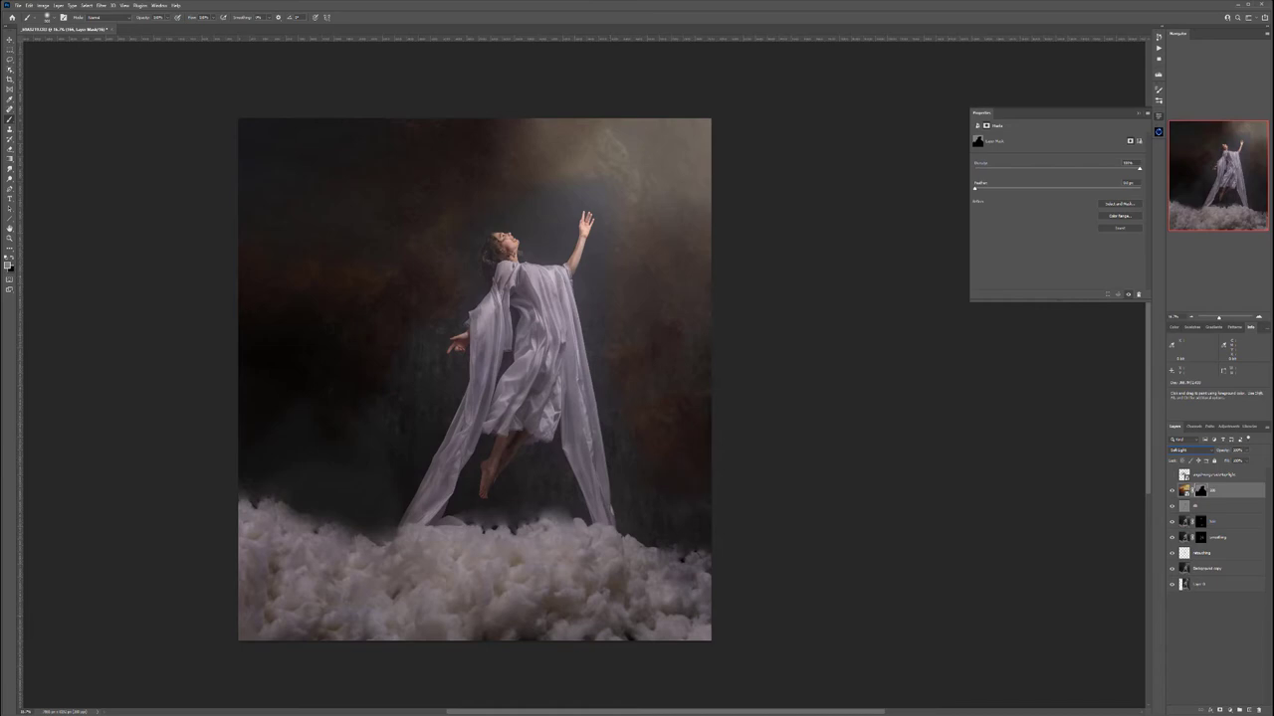
left_click_drag(562, 191, 557, 198)
left_click_drag(368, 438, 308, 475)
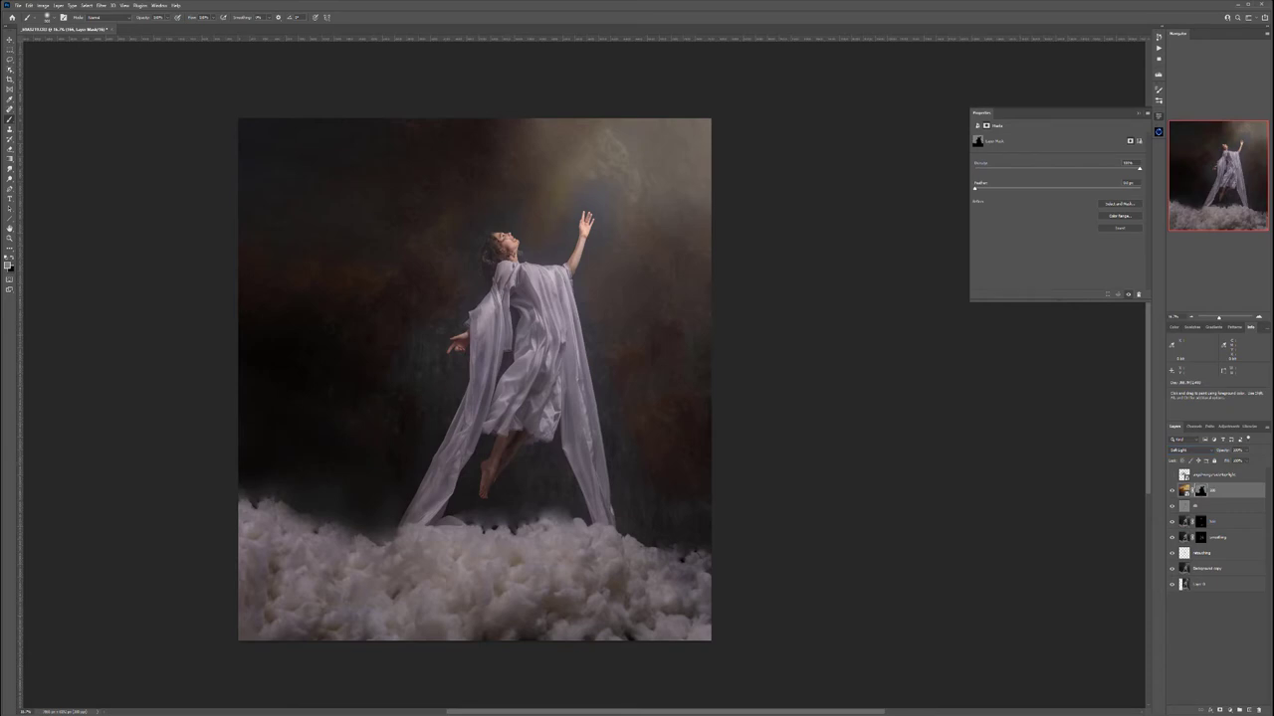
left_click(1189, 450)
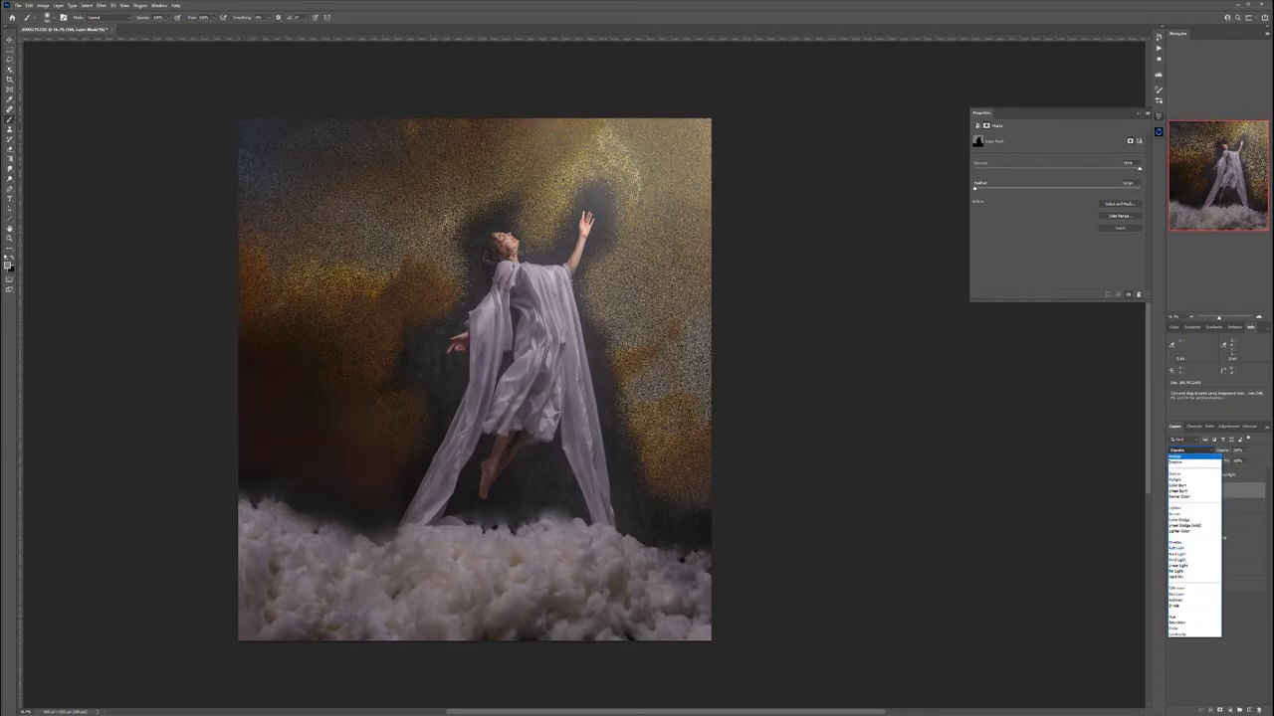
left_click(1176, 456)
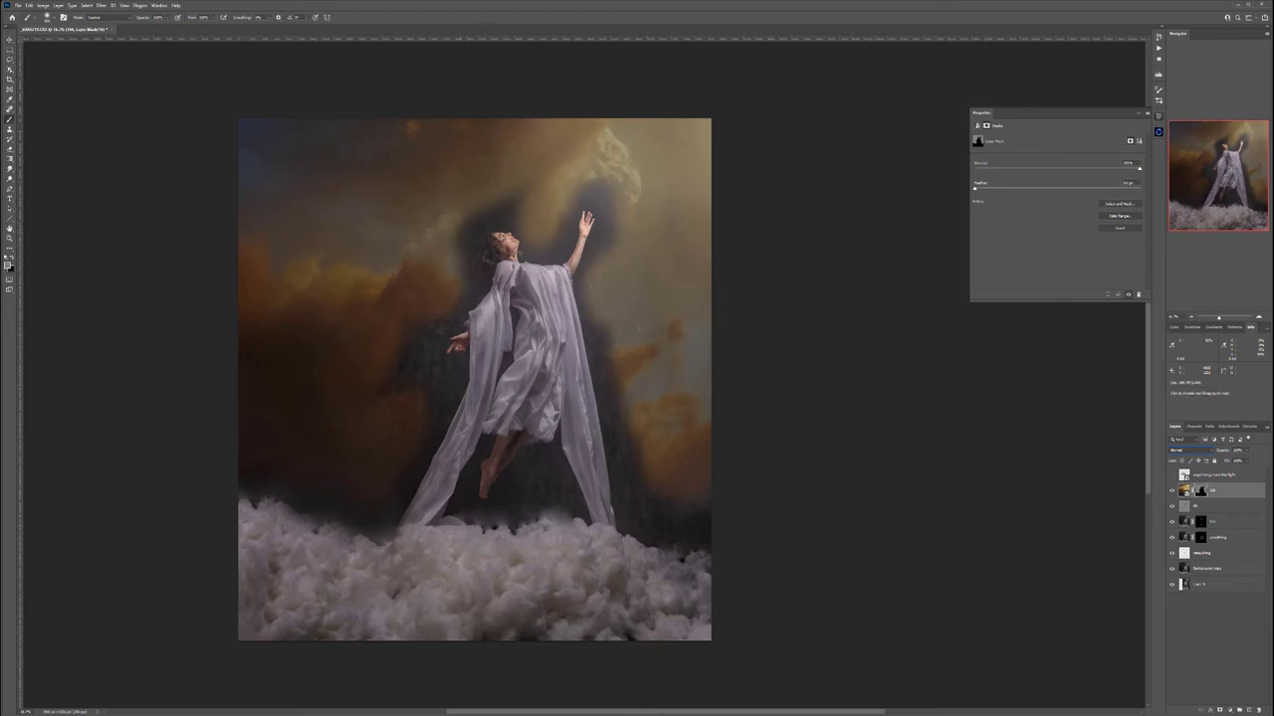
Paint the sky layer's mask along the back of the model's hair and over her head and face
scroll(468, 228, "up", 5)
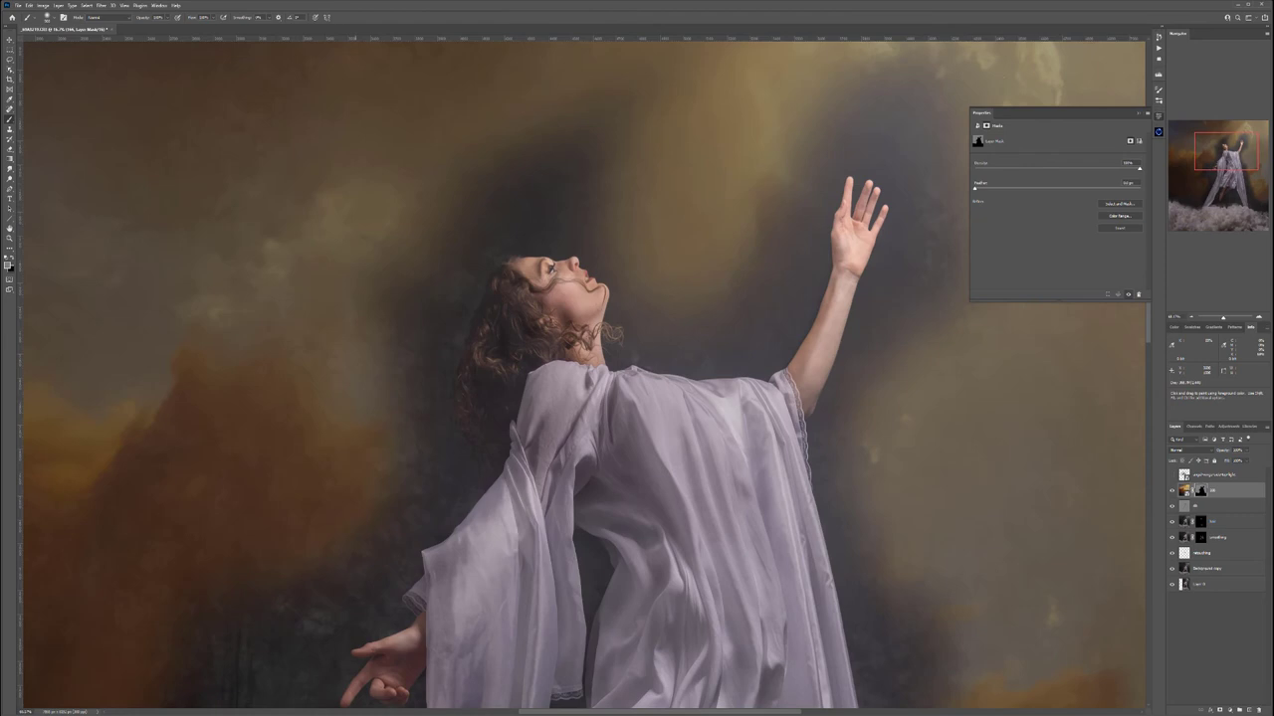
scroll(538, 338, "up", 1)
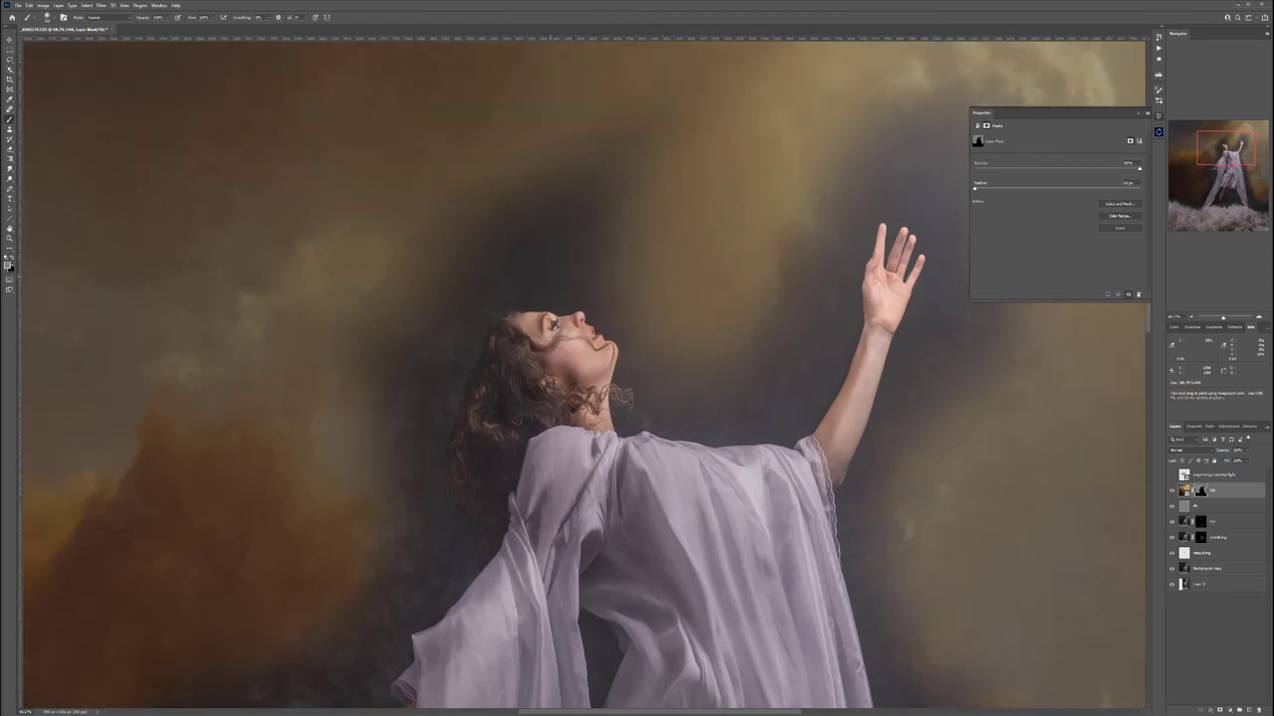
scroll(547, 269, "up", 2)
mouse_move(469, 336)
left_mouse_down()
mouse_move(574, 349)
mouse_move(622, 334)
mouse_move(677, 264)
mouse_move(393, 373)
mouse_move(279, 611)
mouse_move(451, 251)
mouse_move(373, 408)
mouse_move(498, 618)
mouse_move(538, 312)
mouse_move(492, 474)
left_mouse_up()
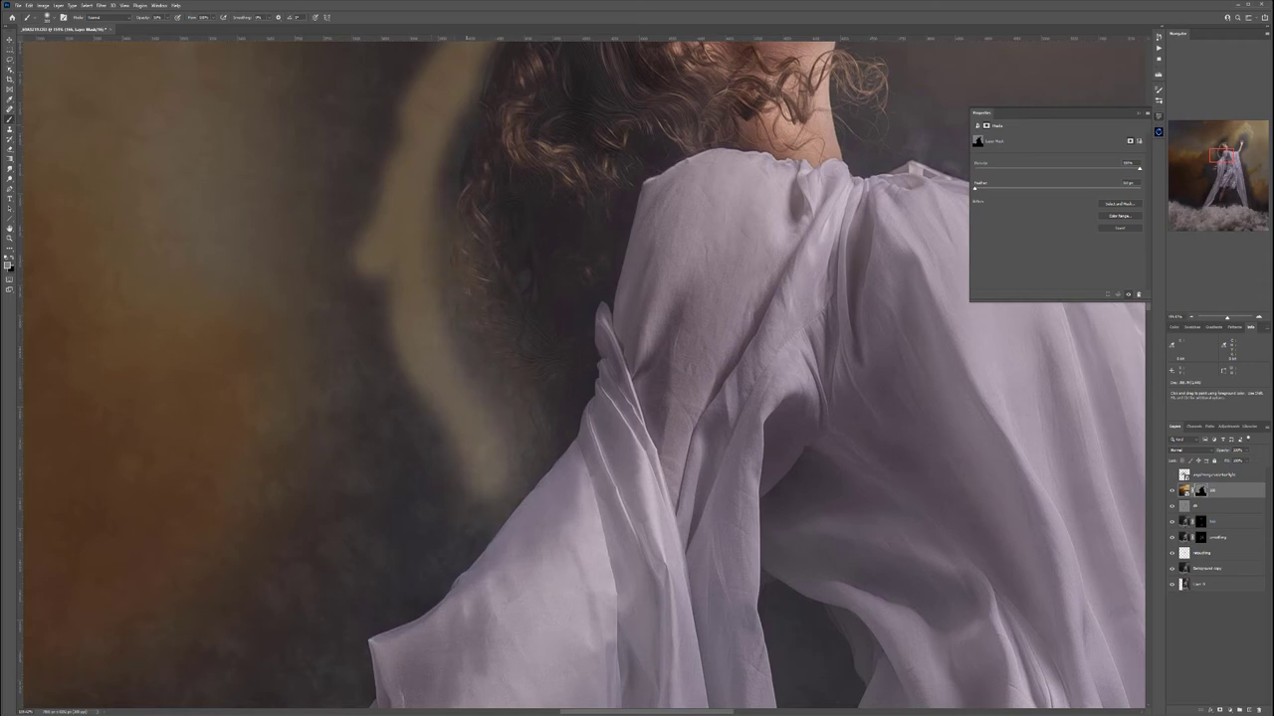
left_click_drag(559, 308, 585, 551)
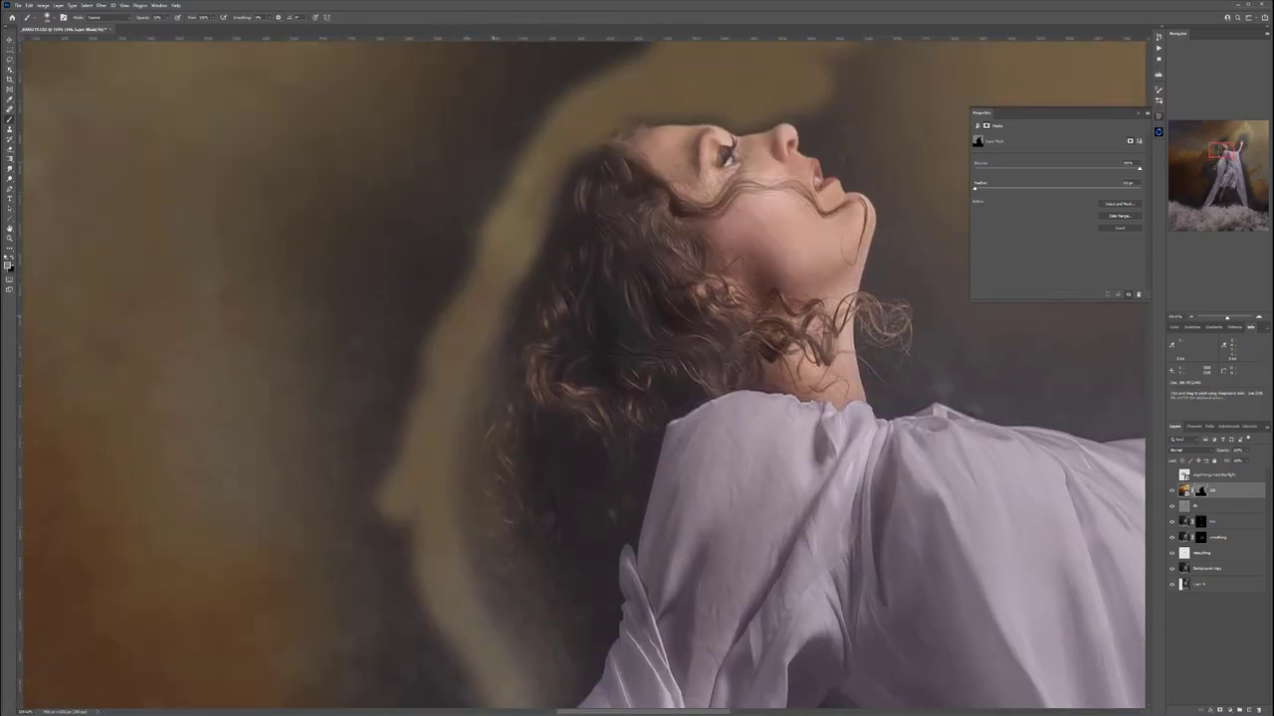
left_click_drag(736, 189, 478, 499)
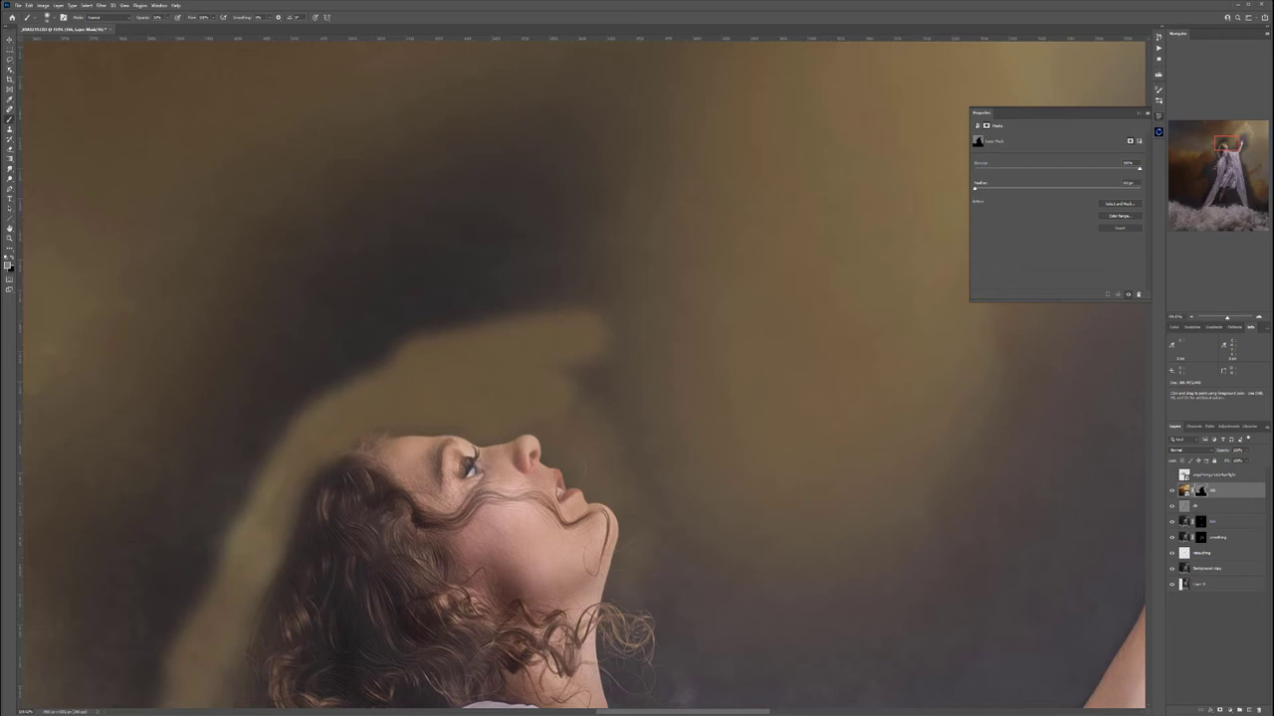
Set the brush opacity to 20% and paint the sky in along the model's neck and shoulder line
left_click_drag(636, 448, 424, 204)
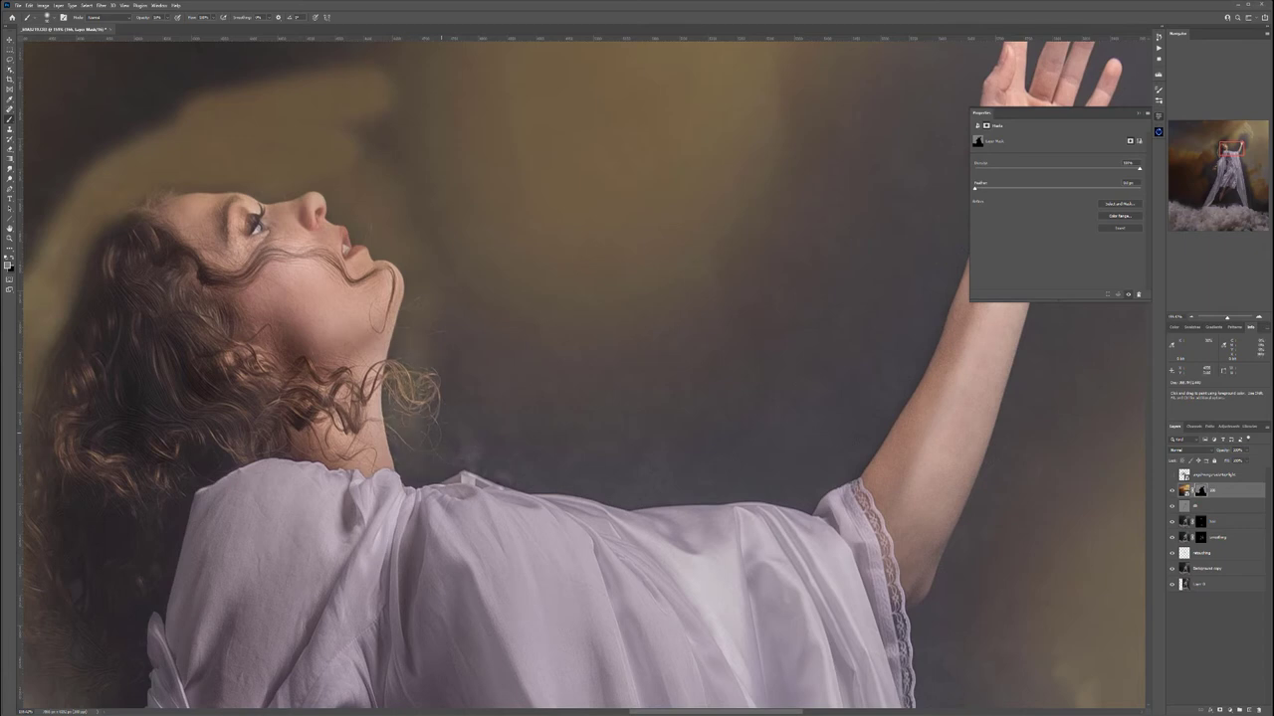
key("2")
mouse_move(410, 406)
left_mouse_down()
mouse_move(420, 440)
mouse_move(405, 458)
mouse_move(504, 468)
left_mouse_up()
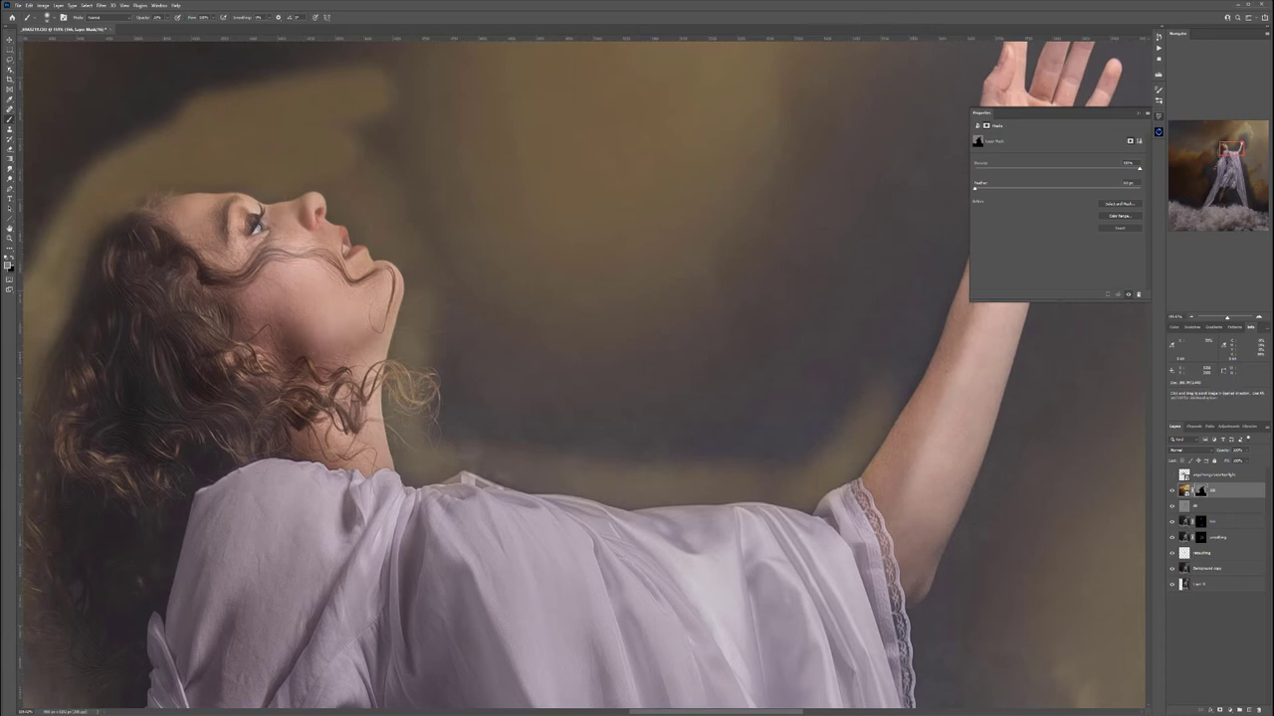
Paint the sky into the mask along the inner edge of the raised arm up to the thumb and index finger
left_click_drag(864, 428, 592, 565)
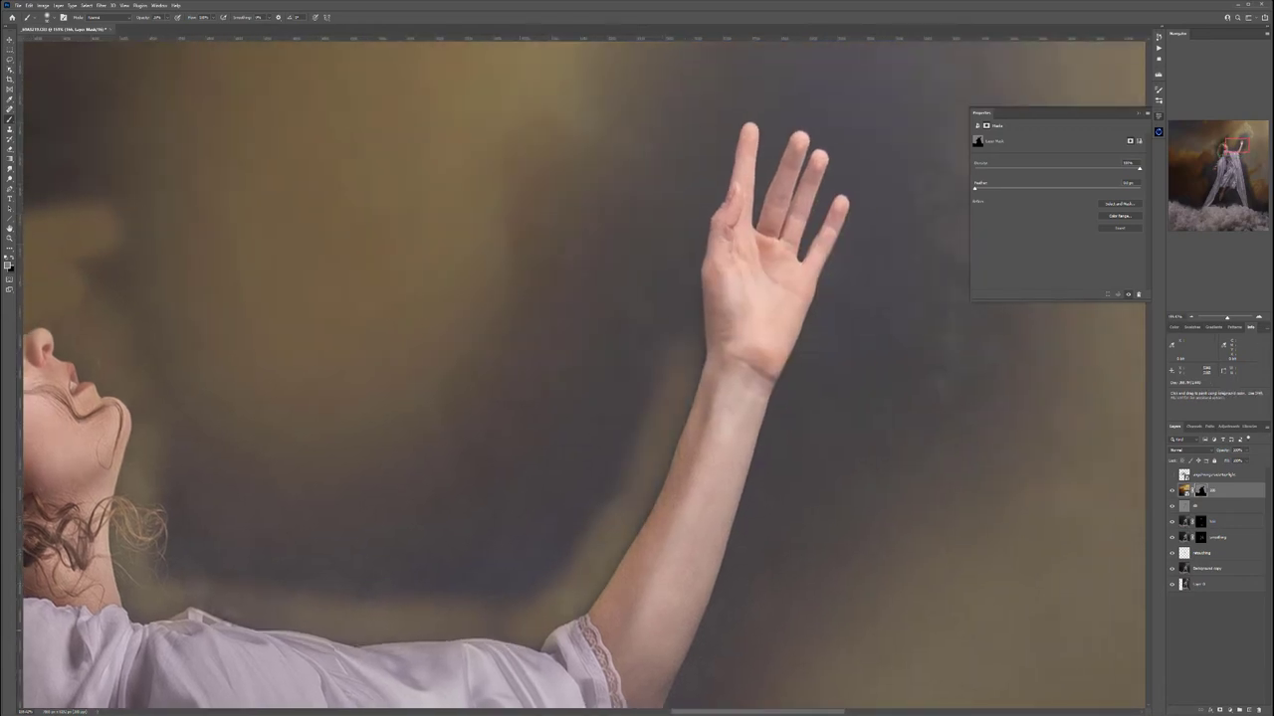
mouse_move(678, 343)
left_mouse_down()
mouse_move(683, 240)
mouse_move(685, 263)
mouse_move(702, 202)
left_mouse_up()
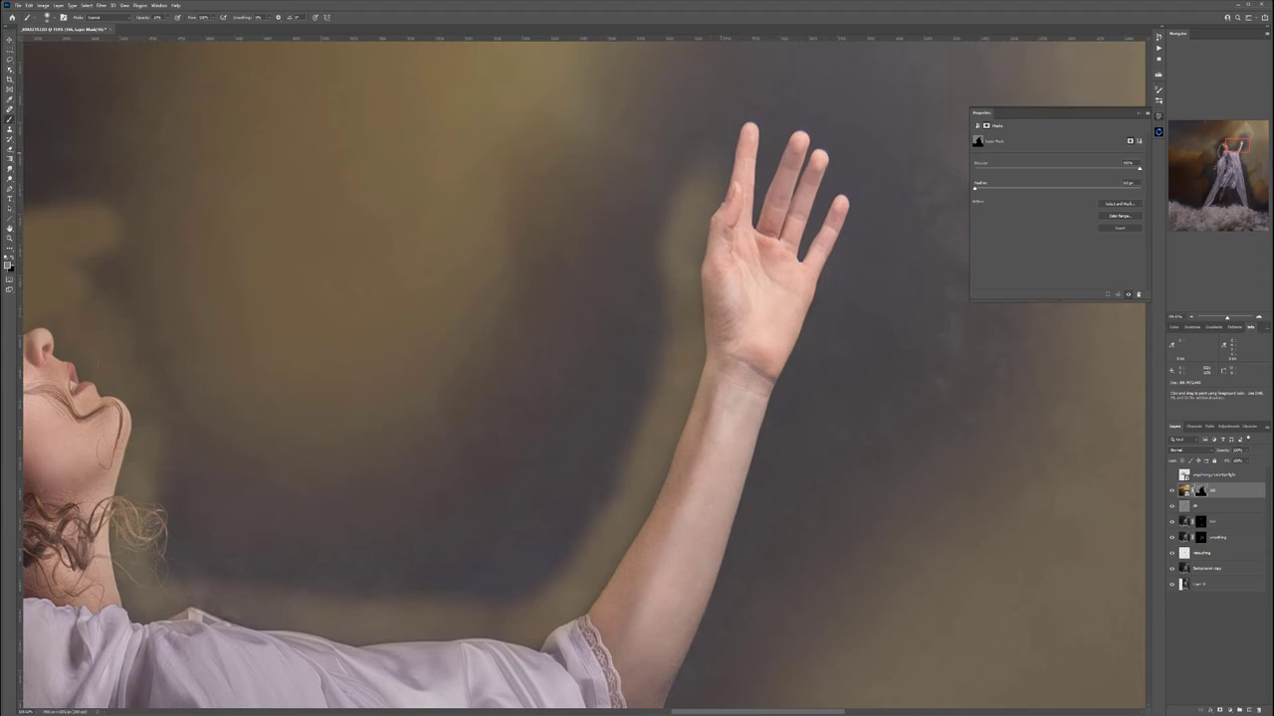
left_click_drag(730, 119, 691, 187)
Paint the sky into the mask between the fingers and around the fingertips of the raised hand
left_click_drag(849, 88, 688, 271)
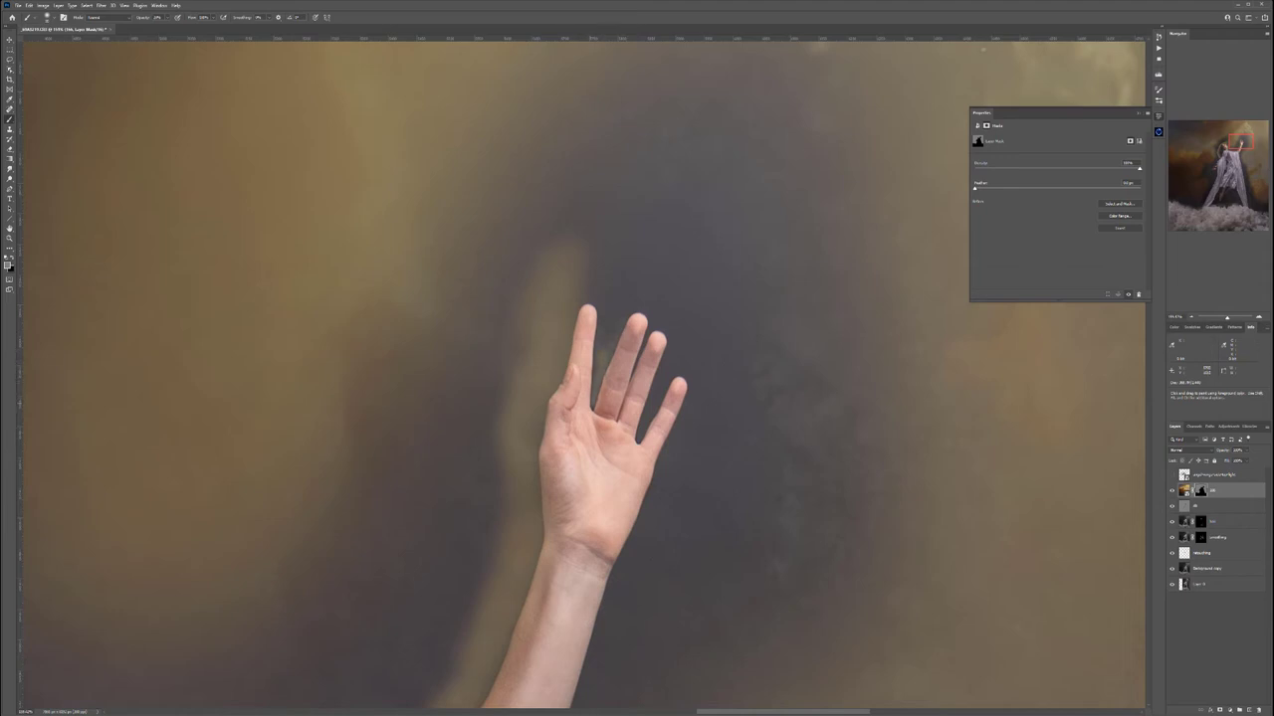
mouse_move(606, 345)
left_mouse_down()
mouse_move(625, 301)
mouse_move(603, 294)
left_mouse_up()
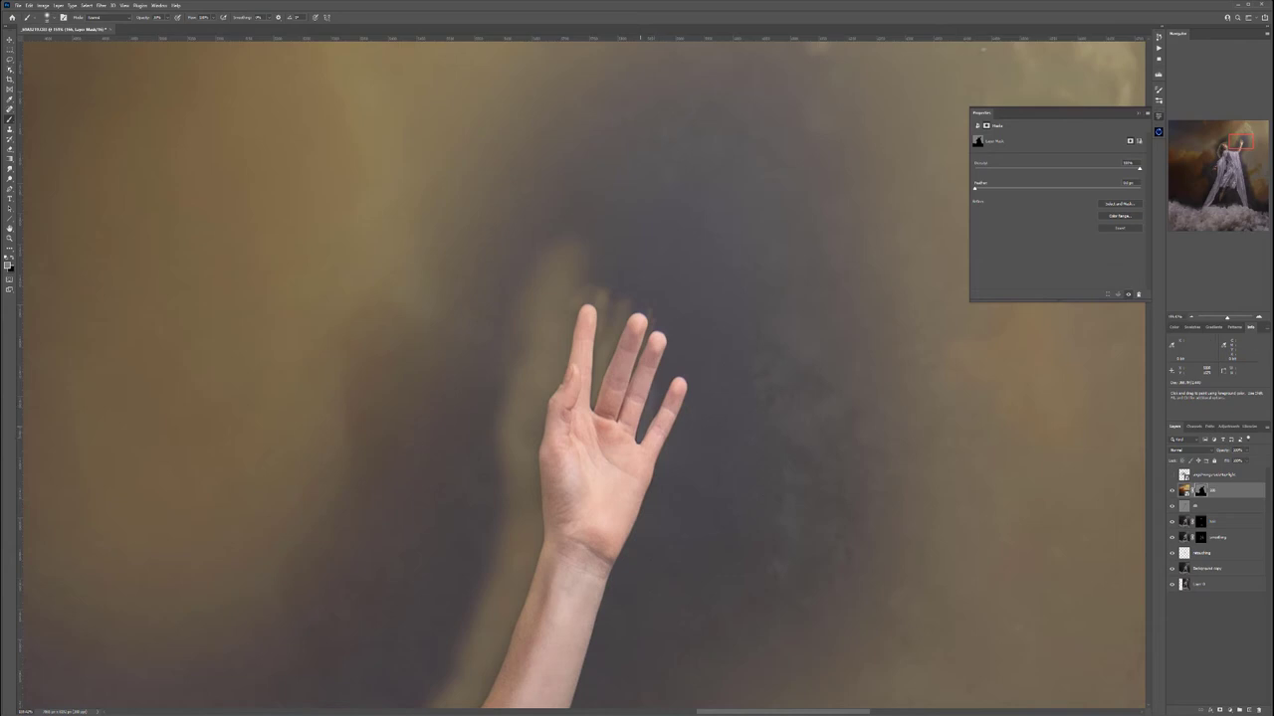
mouse_move(671, 330)
left_mouse_down()
mouse_move(666, 348)
mouse_move(684, 360)
mouse_move(627, 306)
mouse_move(651, 307)
left_mouse_up()
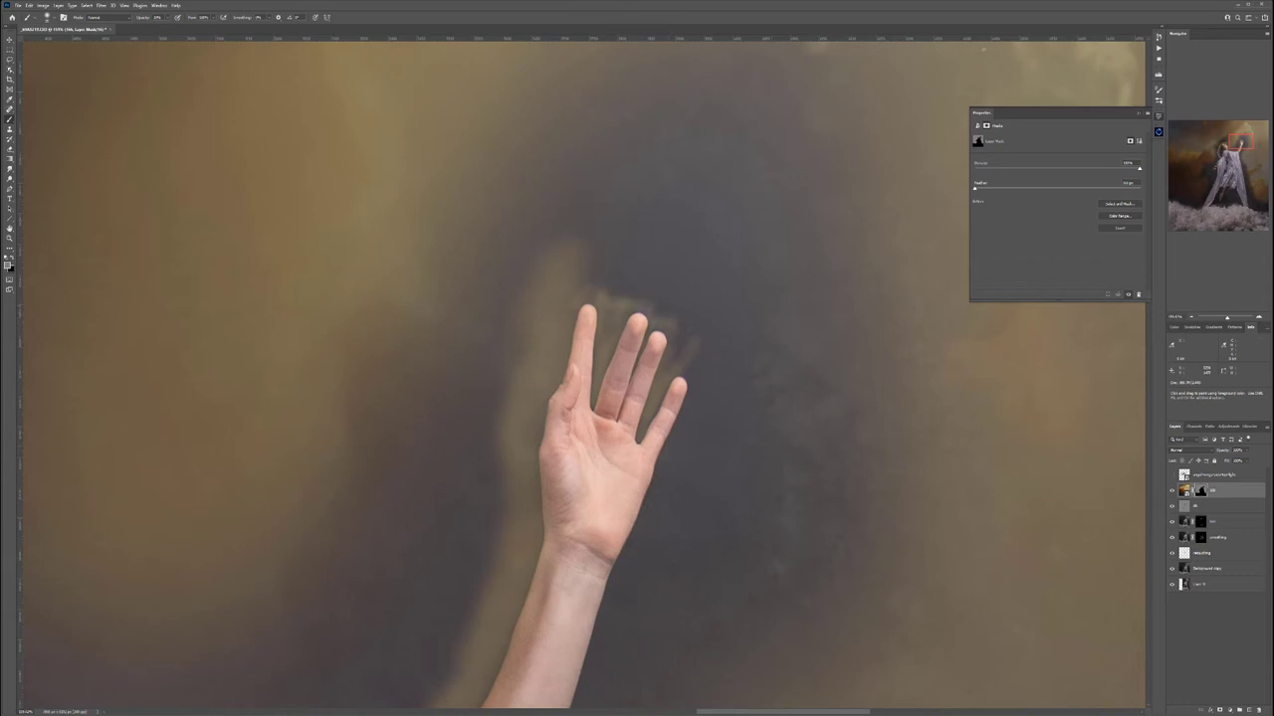
left_click_drag(688, 360, 703, 438)
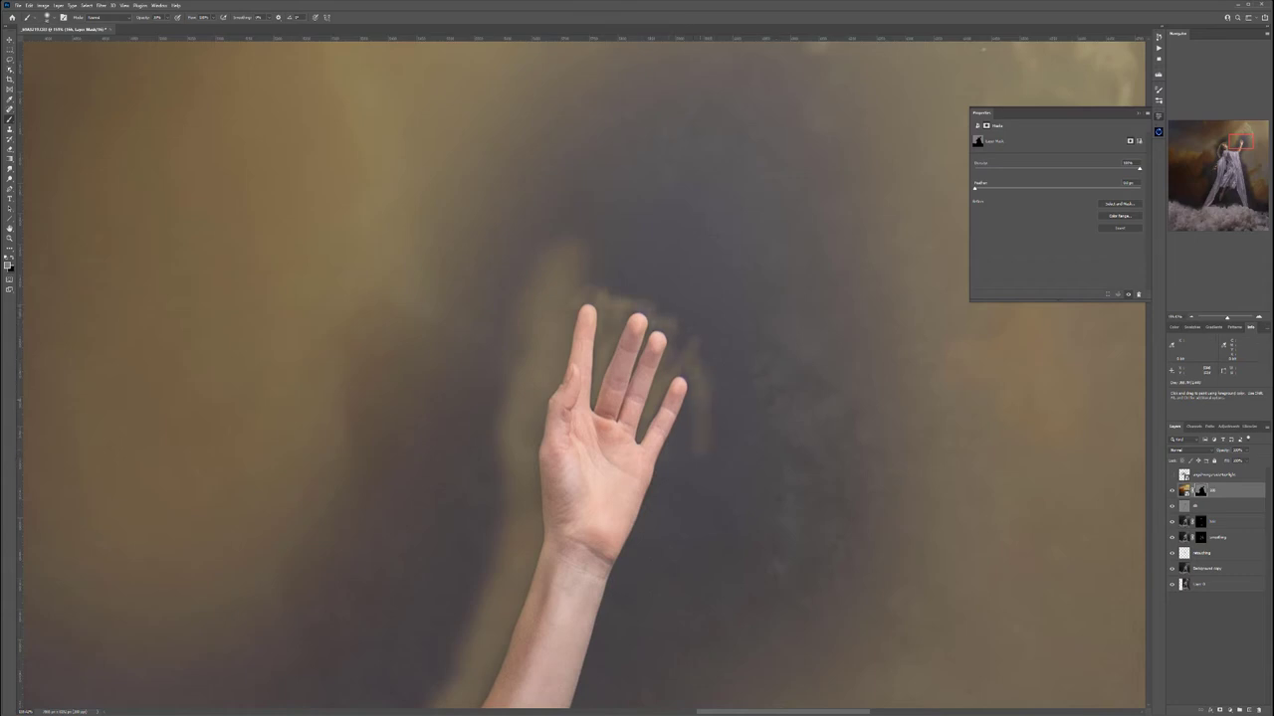
mouse_move(689, 346)
left_mouse_down()
mouse_move(677, 352)
mouse_move(642, 295)
mouse_move(602, 286)
left_mouse_up()
left_click_drag(687, 306, 582, 287)
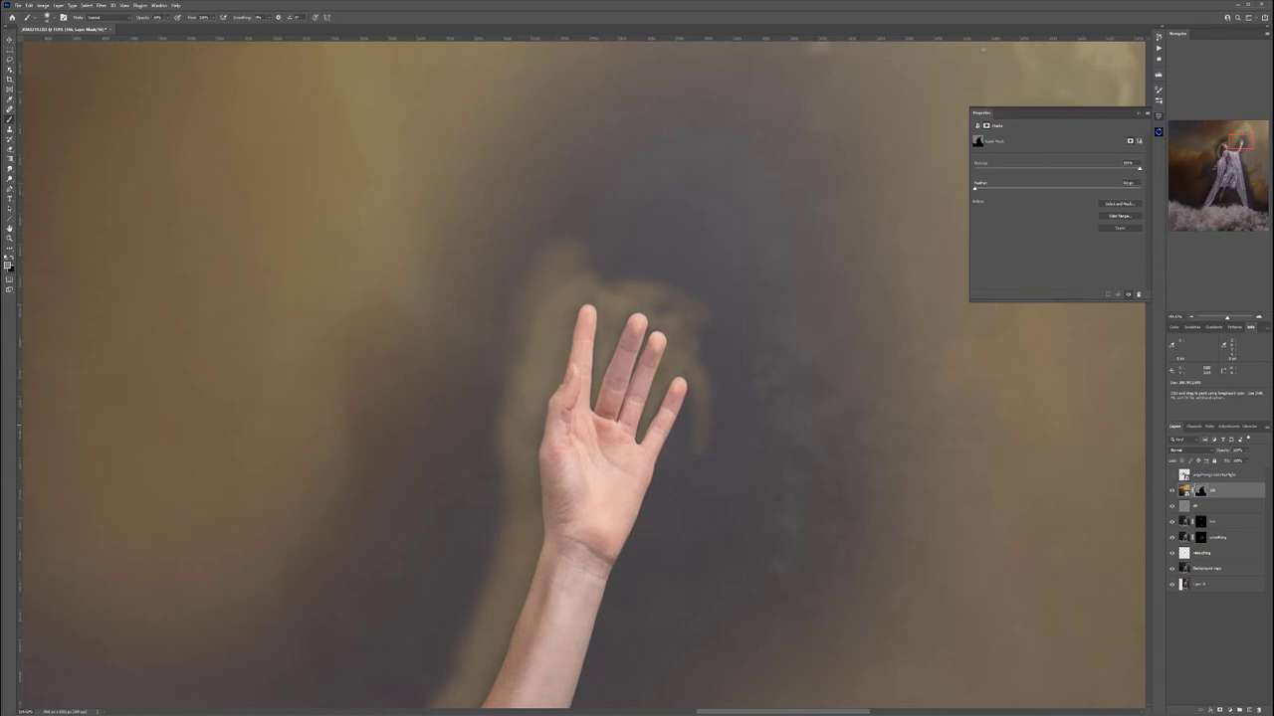
Paint the sky into the mask down the outer side of the raised hand, wrist and arm
left_click_drag(533, 415, 467, 222)
left_click_drag(619, 219, 569, 378)
left_click_drag(575, 320, 549, 438)
mouse_move(560, 354)
left_mouse_down()
mouse_move(521, 521)
mouse_move(542, 434)
left_mouse_up()
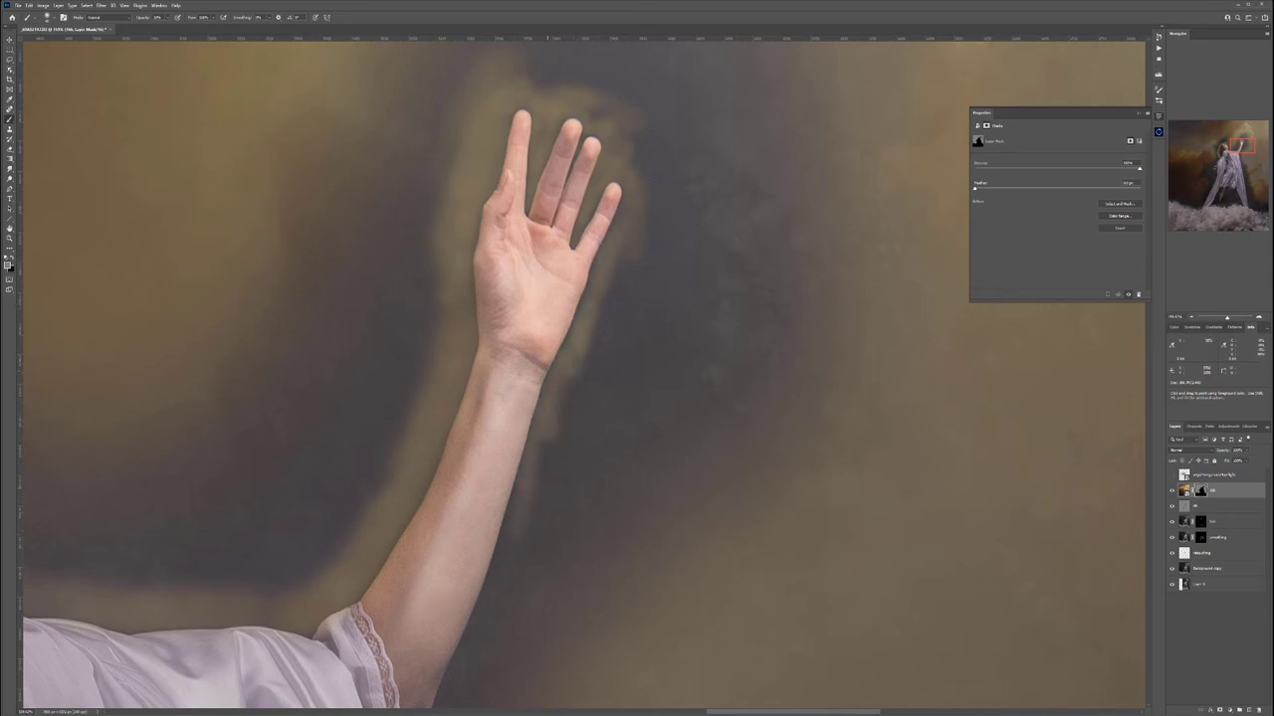
mouse_move(583, 360)
left_mouse_down()
mouse_move(501, 577)
mouse_move(493, 642)
left_mouse_up()
mouse_move(515, 593)
left_mouse_down()
mouse_move(552, 308)
mouse_move(472, 480)
mouse_move(486, 649)
left_mouse_up()
mouse_move(511, 418)
left_mouse_down()
mouse_move(481, 484)
mouse_move(501, 633)
mouse_move(567, 230)
left_mouse_up()
left_click_drag(542, 304, 579, 374)
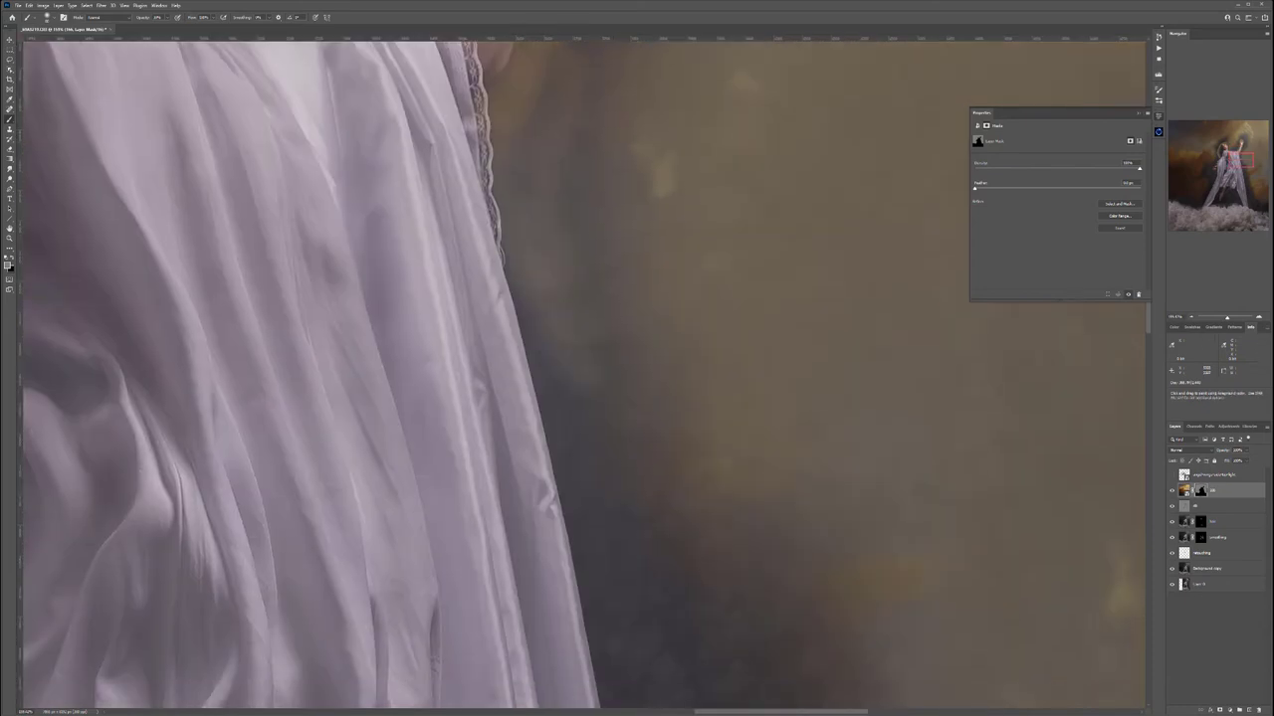
Paint the sky into the mask down the dress's outer edge below the raised arm and along the trailing fabric
left_click_drag(519, 271, 621, 615)
mouse_move(537, 348)
left_mouse_down()
mouse_move(617, 637)
mouse_move(559, 249)
mouse_move(621, 543)
mouse_move(561, 291)
left_mouse_up()
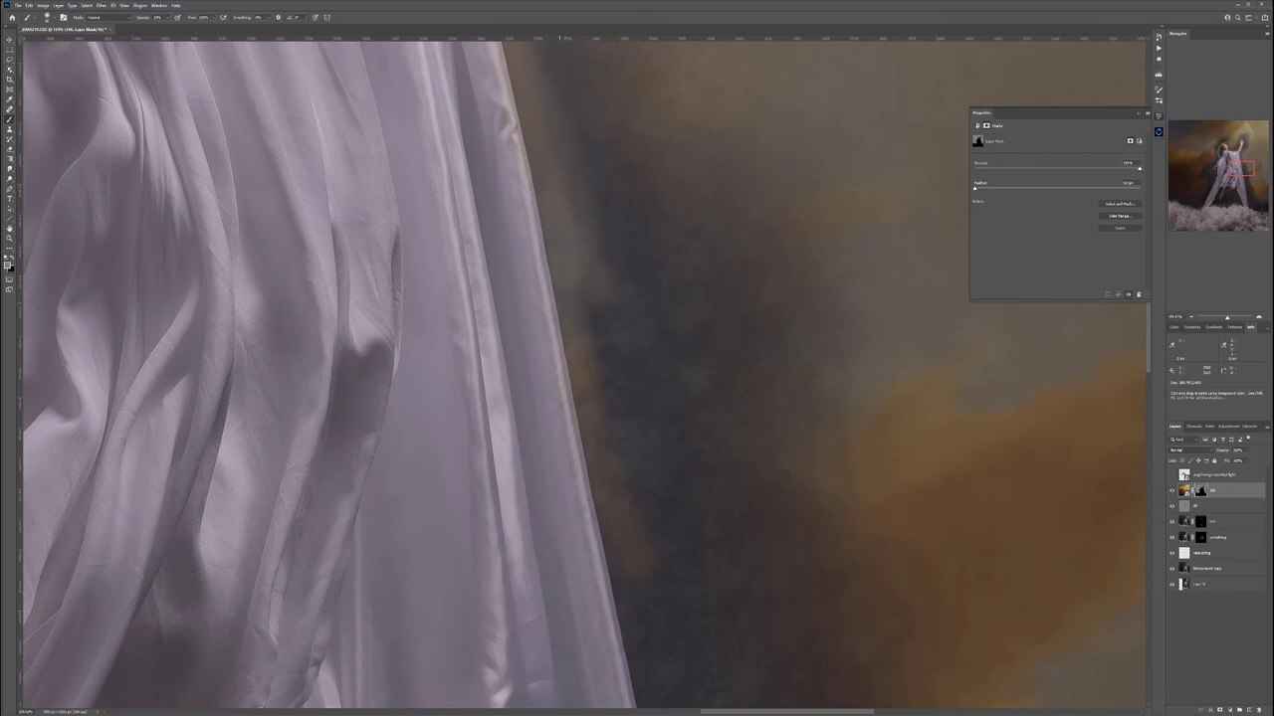
scroll(577, 378, "down", 3)
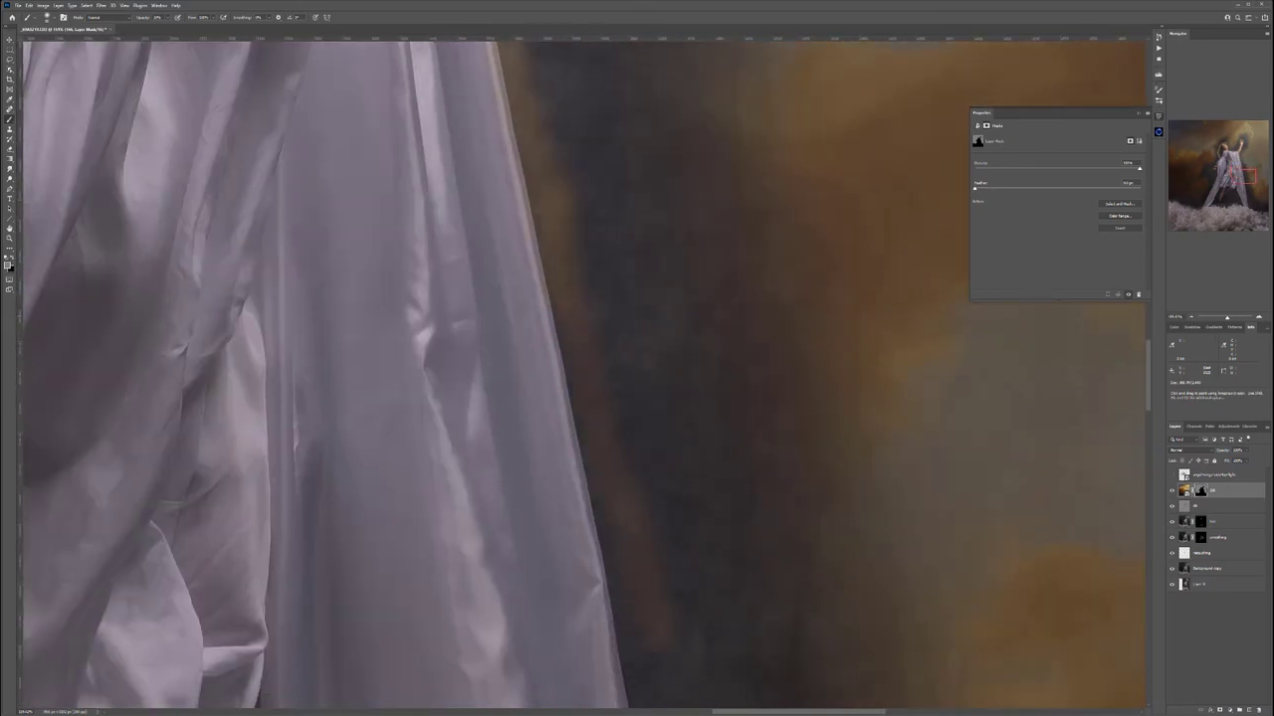
scroll(577, 378, "down", 3)
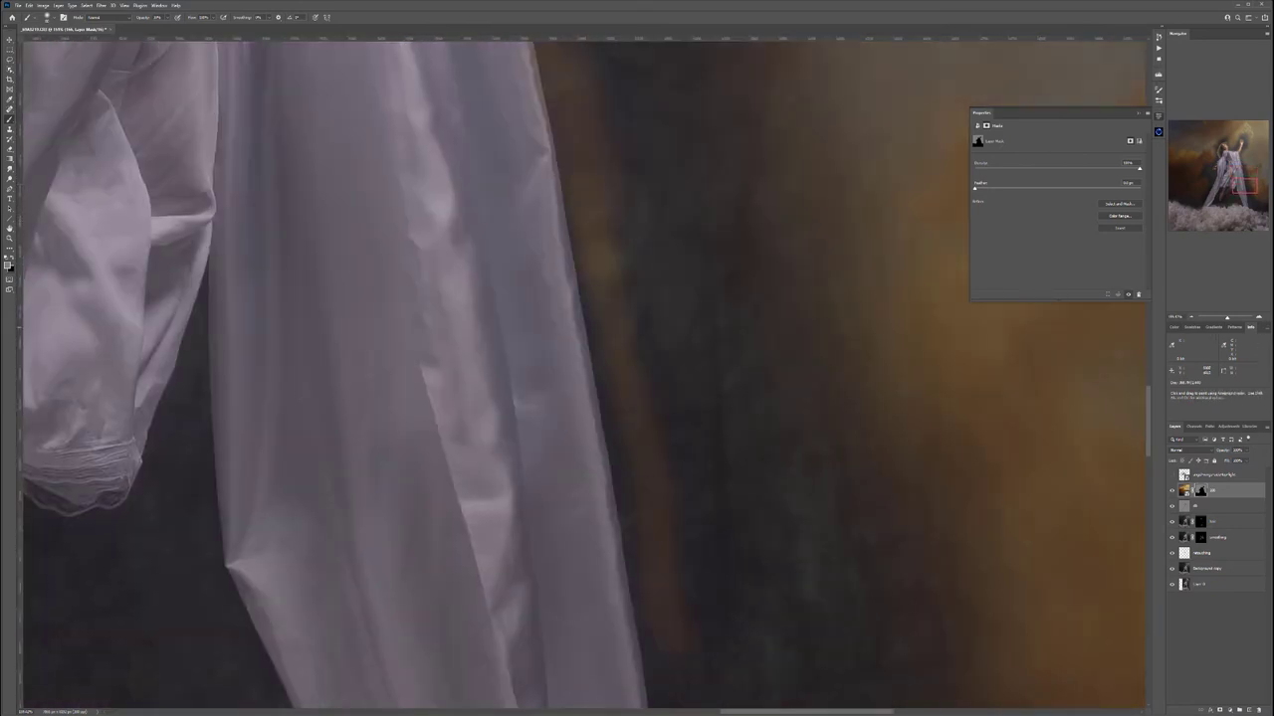
scroll(577, 378, "down", 3)
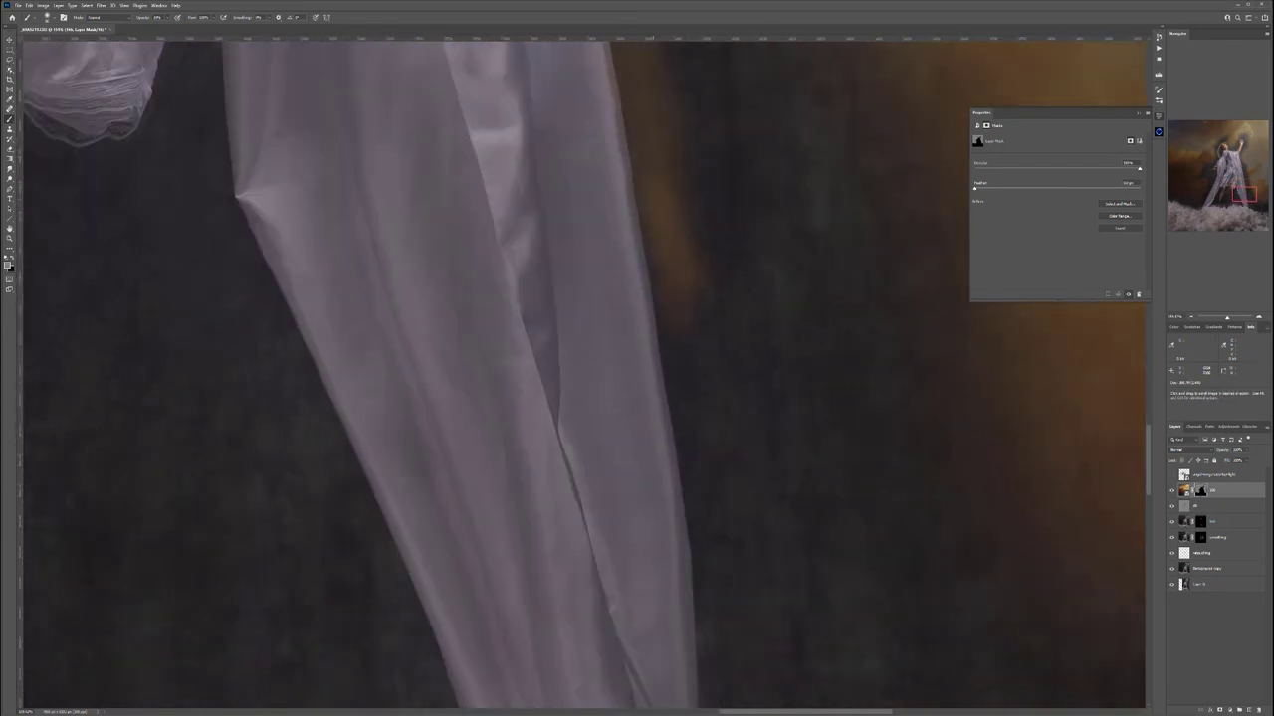
Paint the sky into the gap between the skirt hem and the hanging fabric, following the fabric's inner edge to the clouds
left_click_drag(439, 242, 873, 332)
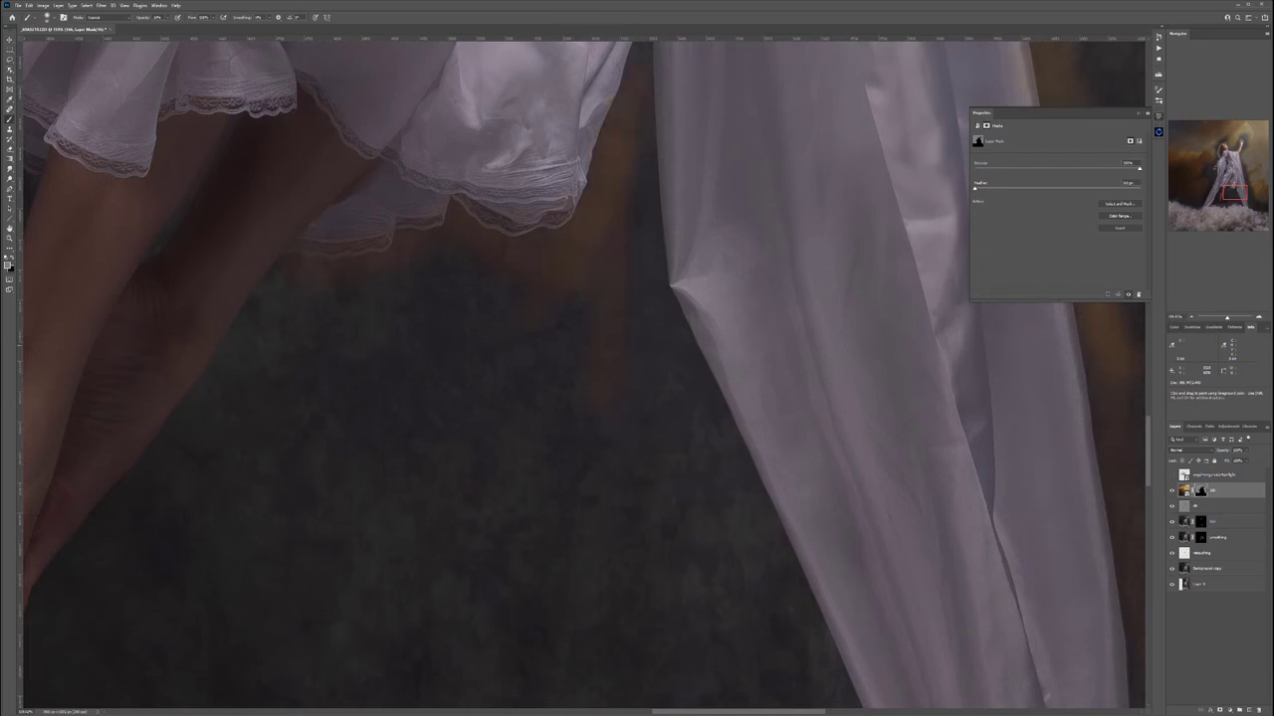
scroll(443, 373, "up", 2)
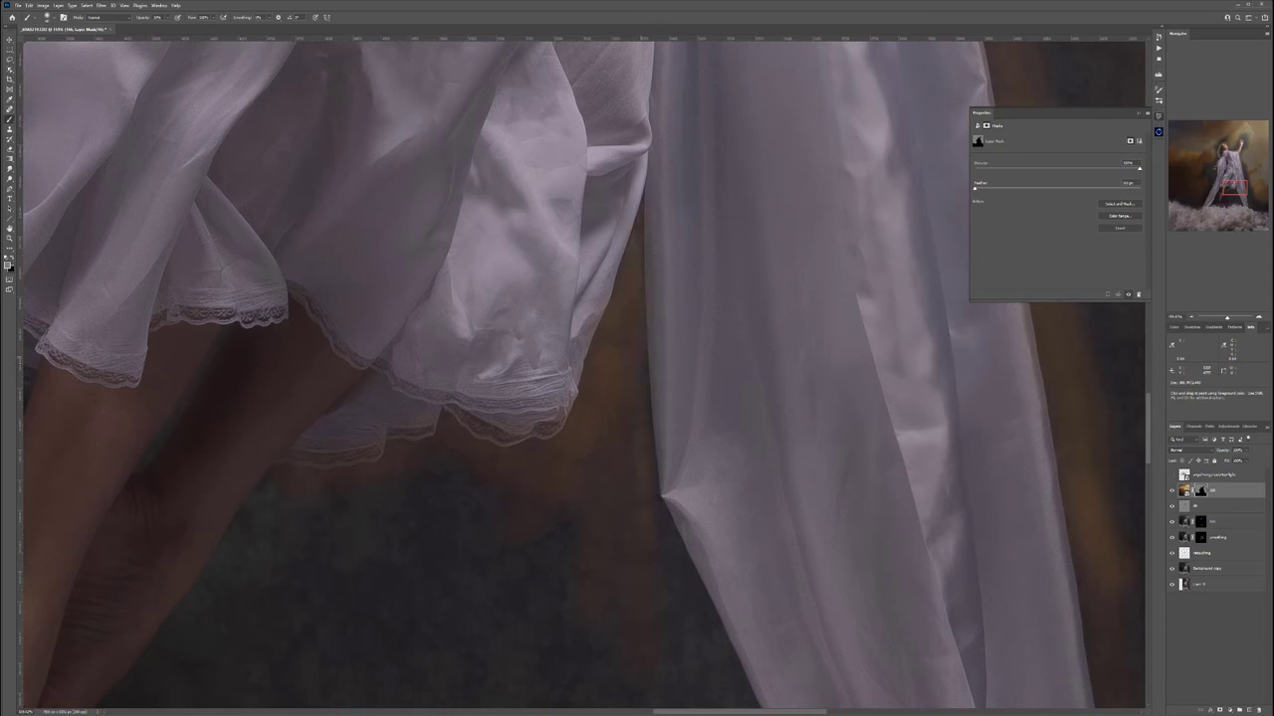
scroll(583, 373, "down", 4)
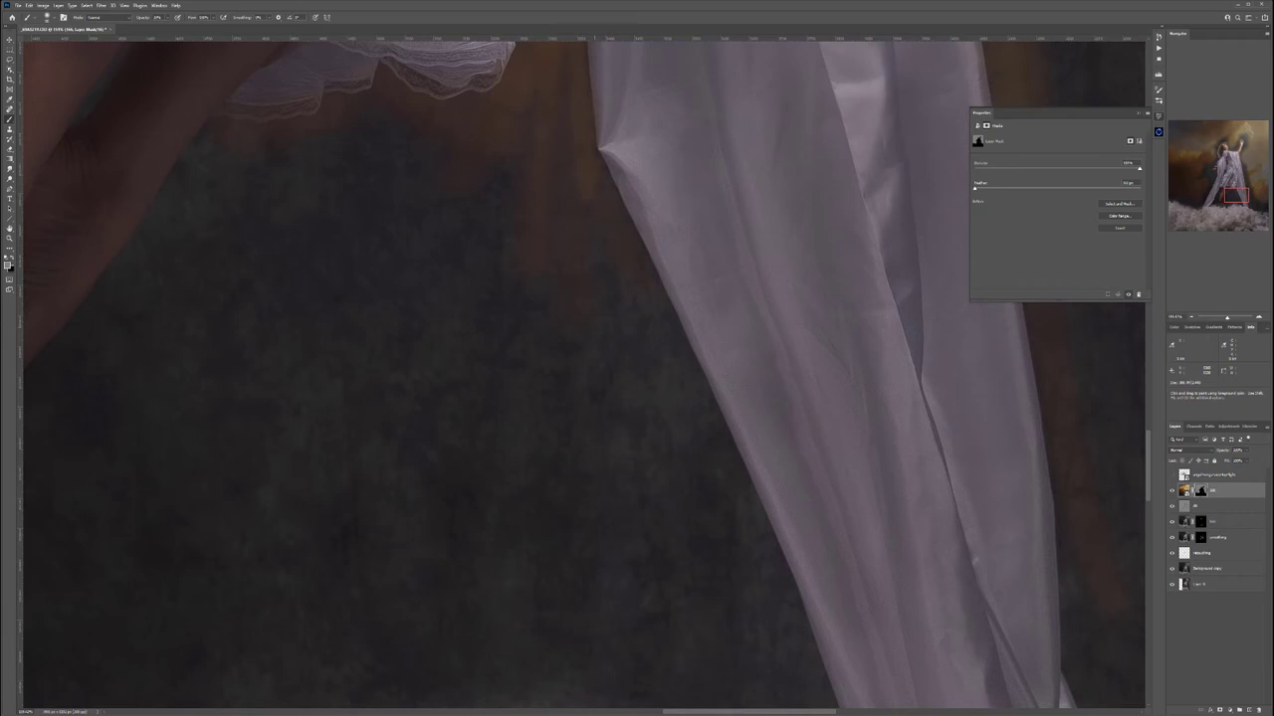
scroll(582, 374, "down", 4)
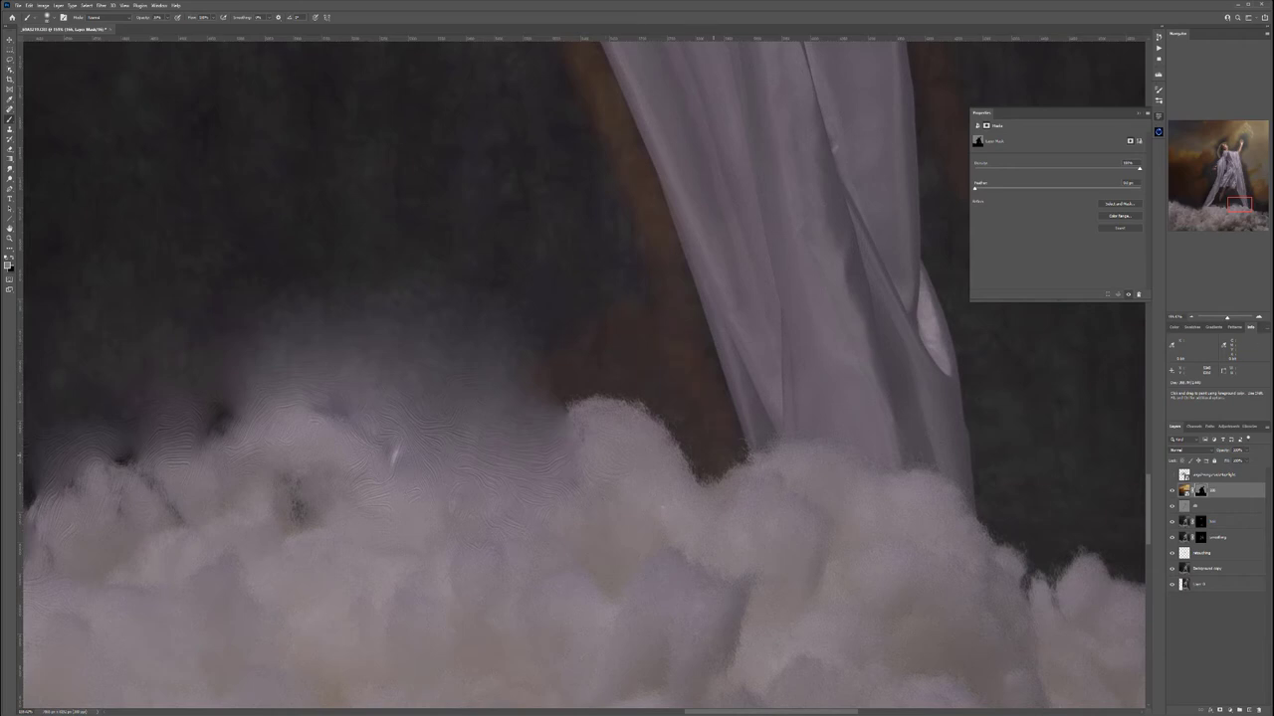
Paint the sky into the mask along the back leg and around the skirt hem beside the legs
left_click_drag(389, 122, 716, 500)
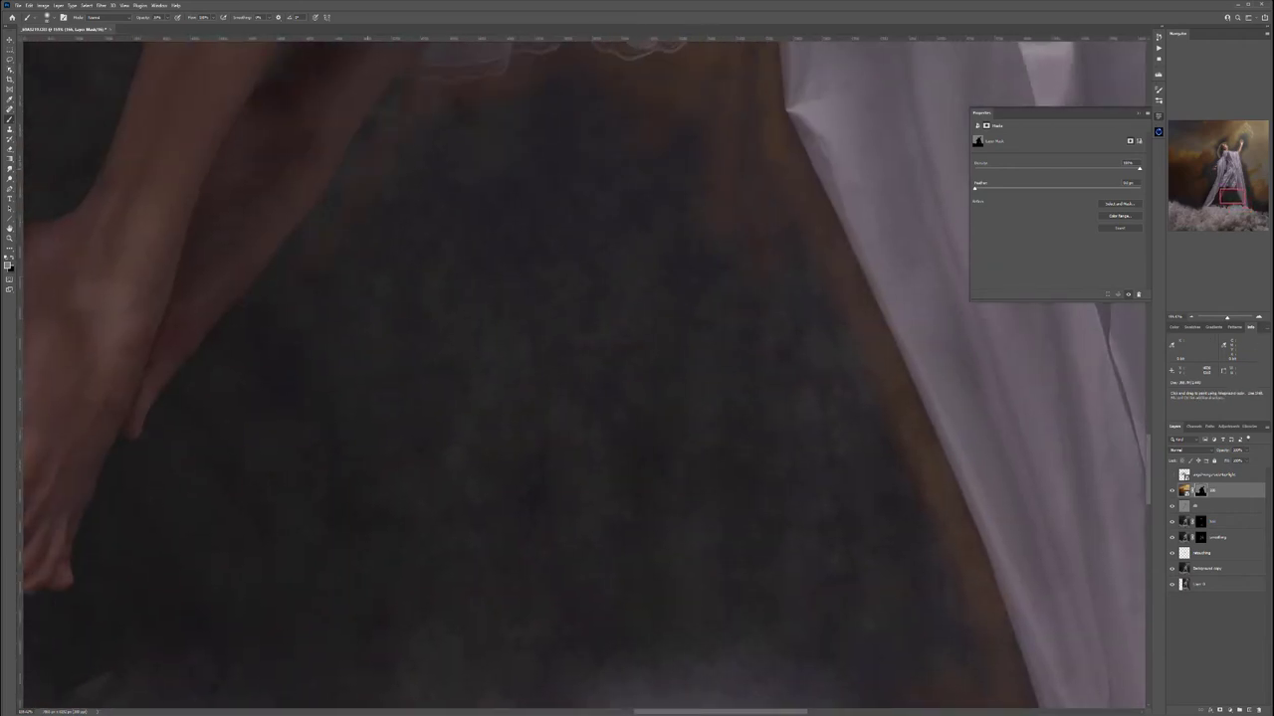
left_click_drag(381, 259, 553, 150)
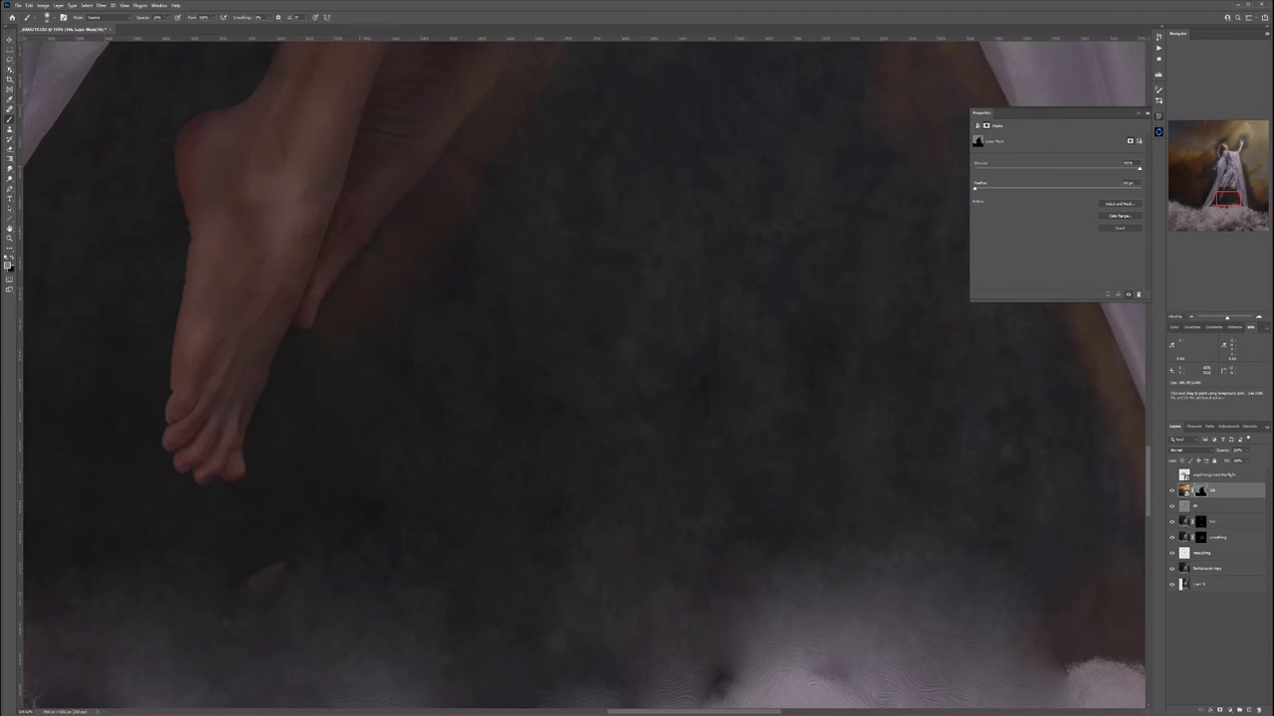
scroll(582, 373, "up", 5)
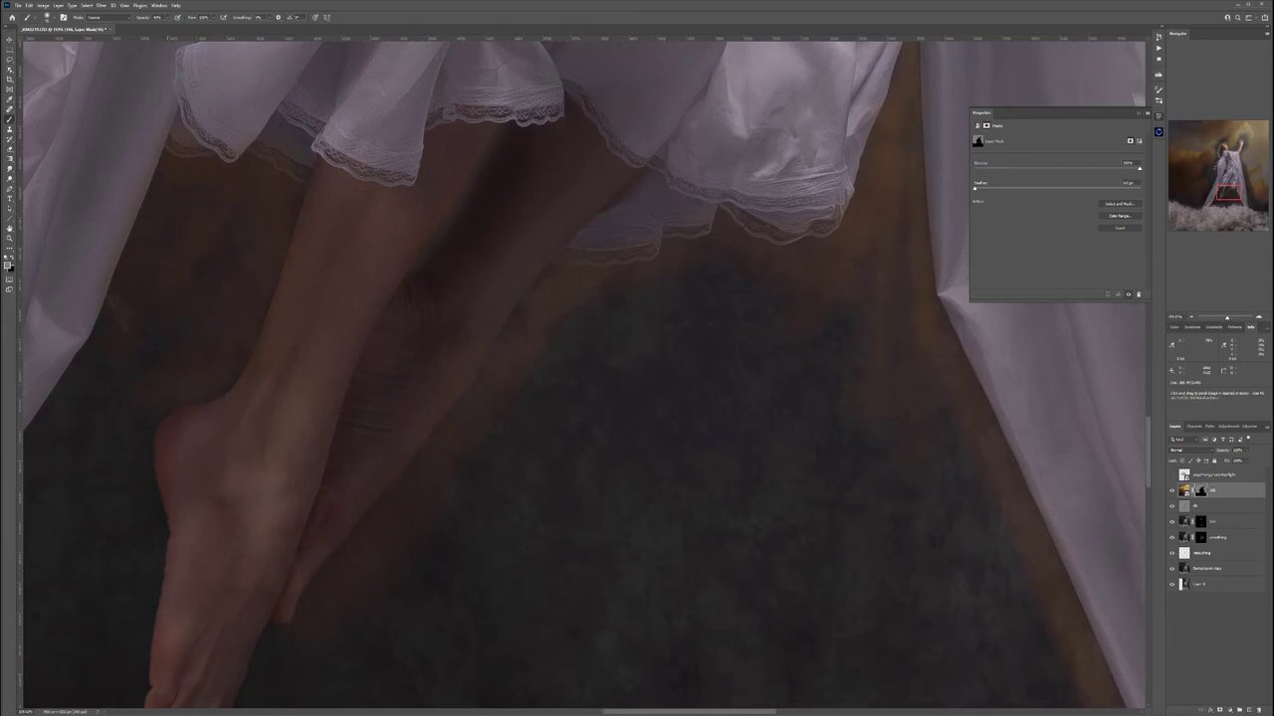
left_click_drag(398, 517, 647, 267)
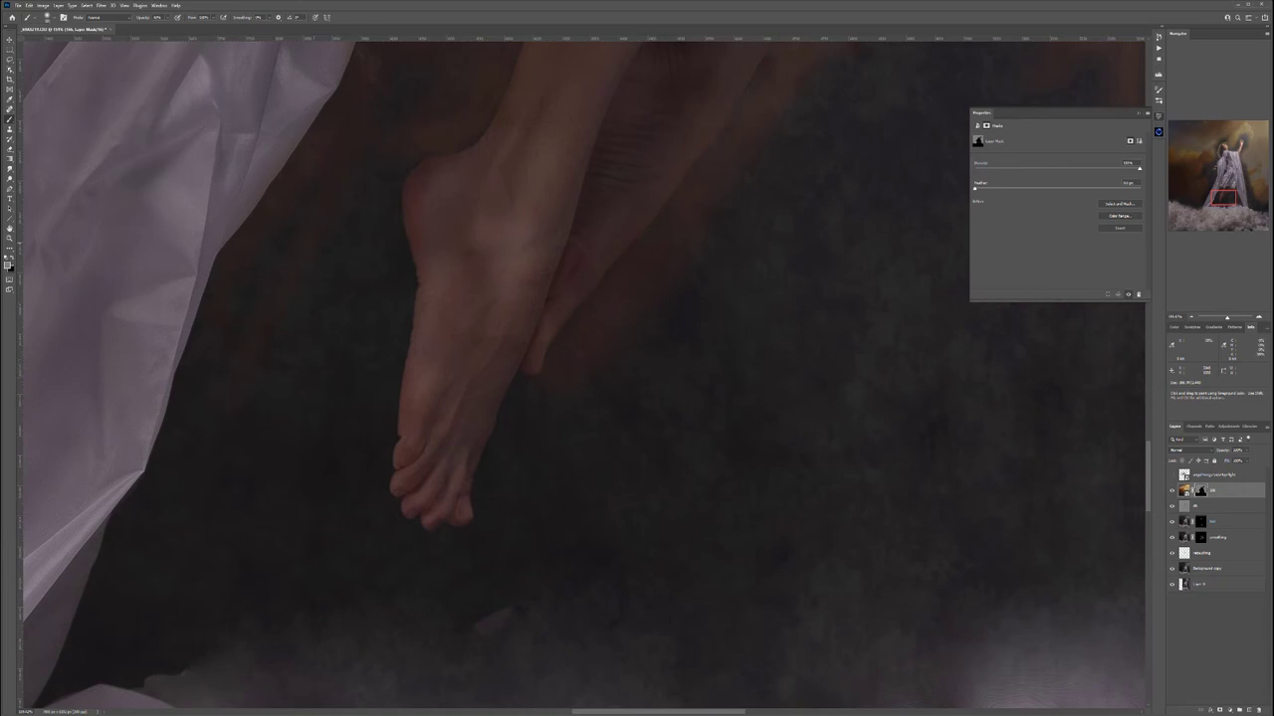
Paint the sky into the dark area around the feet, from the rear fabric trail down to the cloud tops
left_click_drag(215, 287, 177, 345)
left_click_drag(212, 349, 341, 98)
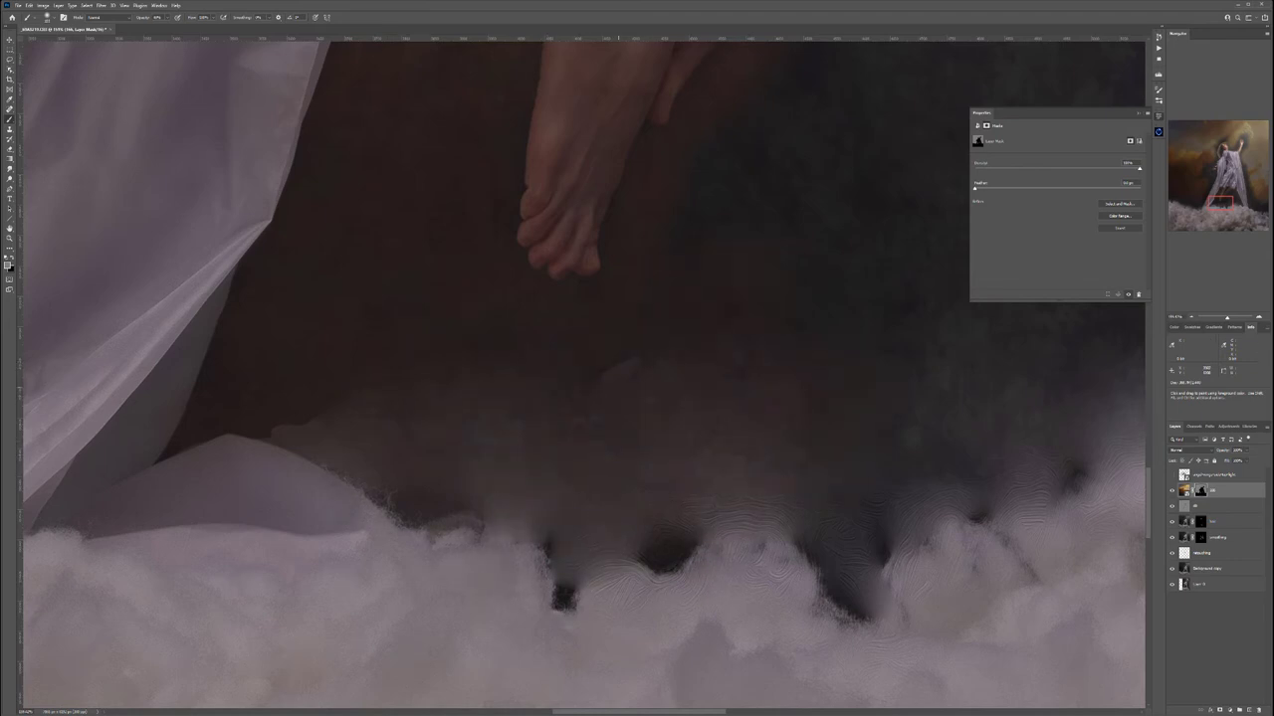
left_click_drag(448, 564, 493, 590)
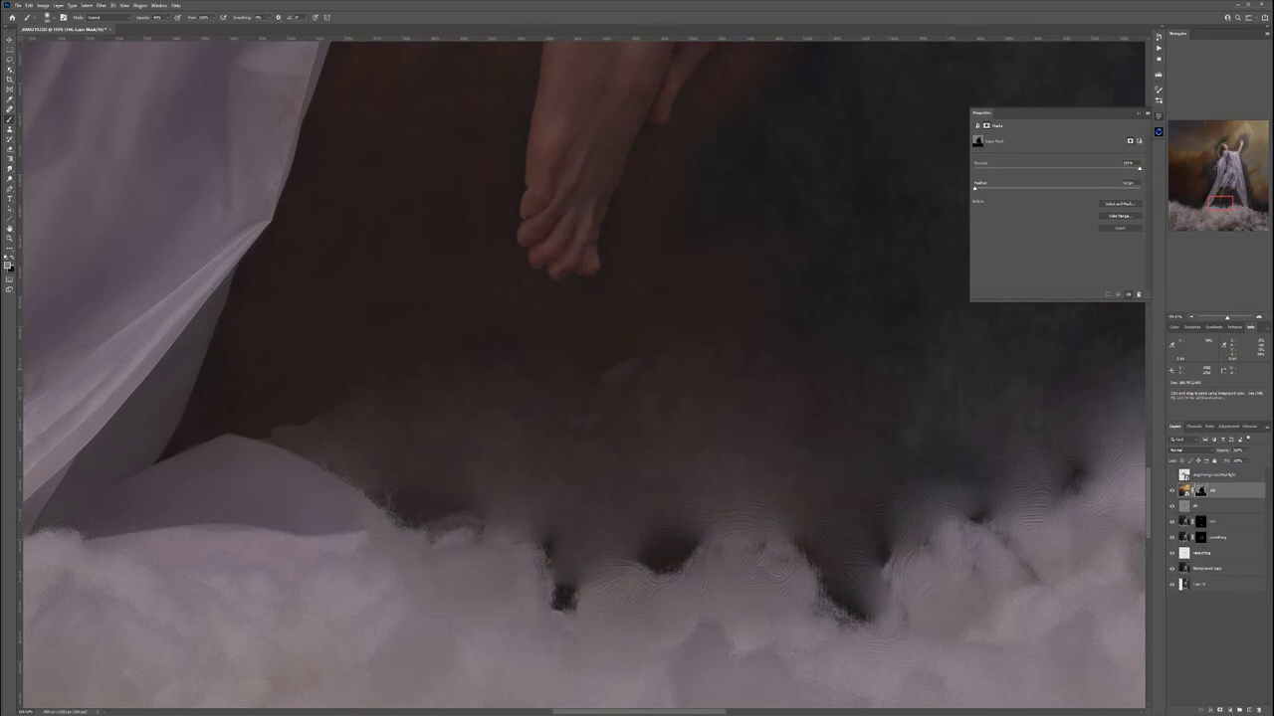
left_click_drag(756, 217, 413, 418)
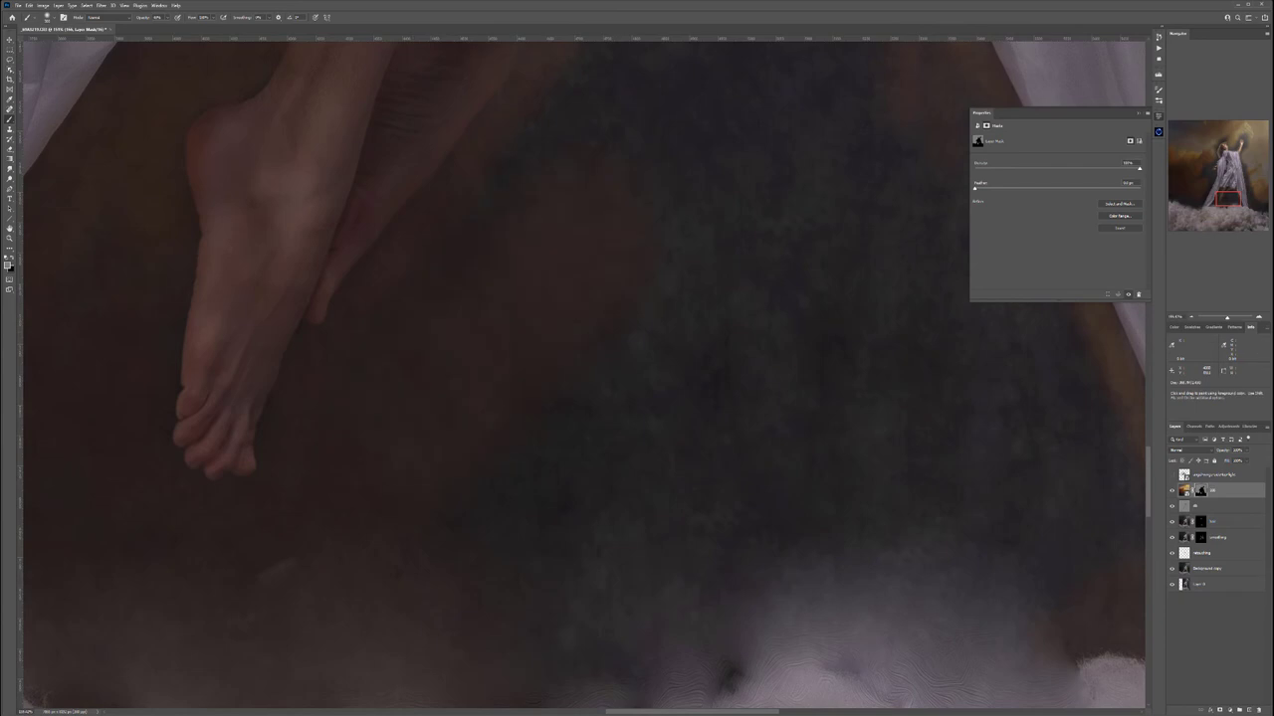
Fill the remaining dark patch between the two fabric trails with sky and extend it above the clouds behind the rear trail
scroll(637, 410, "down", 8)
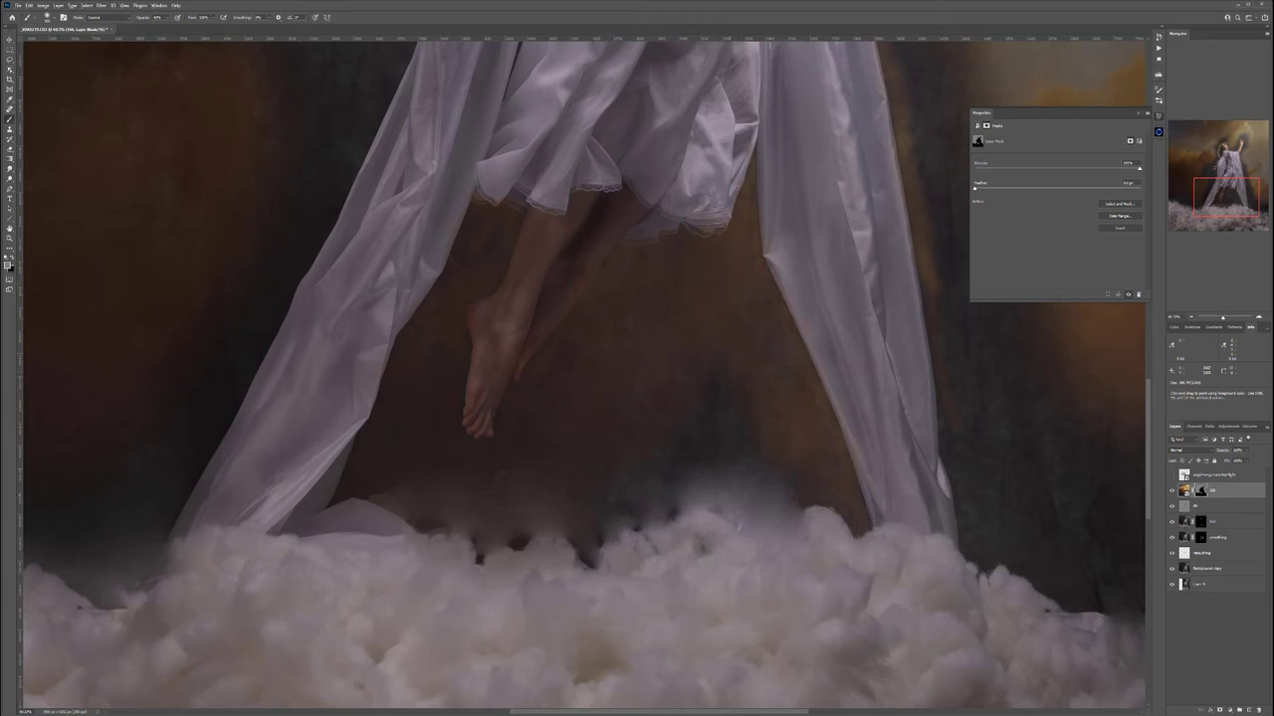
mouse_move(625, 533)
left_mouse_down()
mouse_move(697, 520)
mouse_move(611, 572)
mouse_move(733, 471)
left_mouse_up()
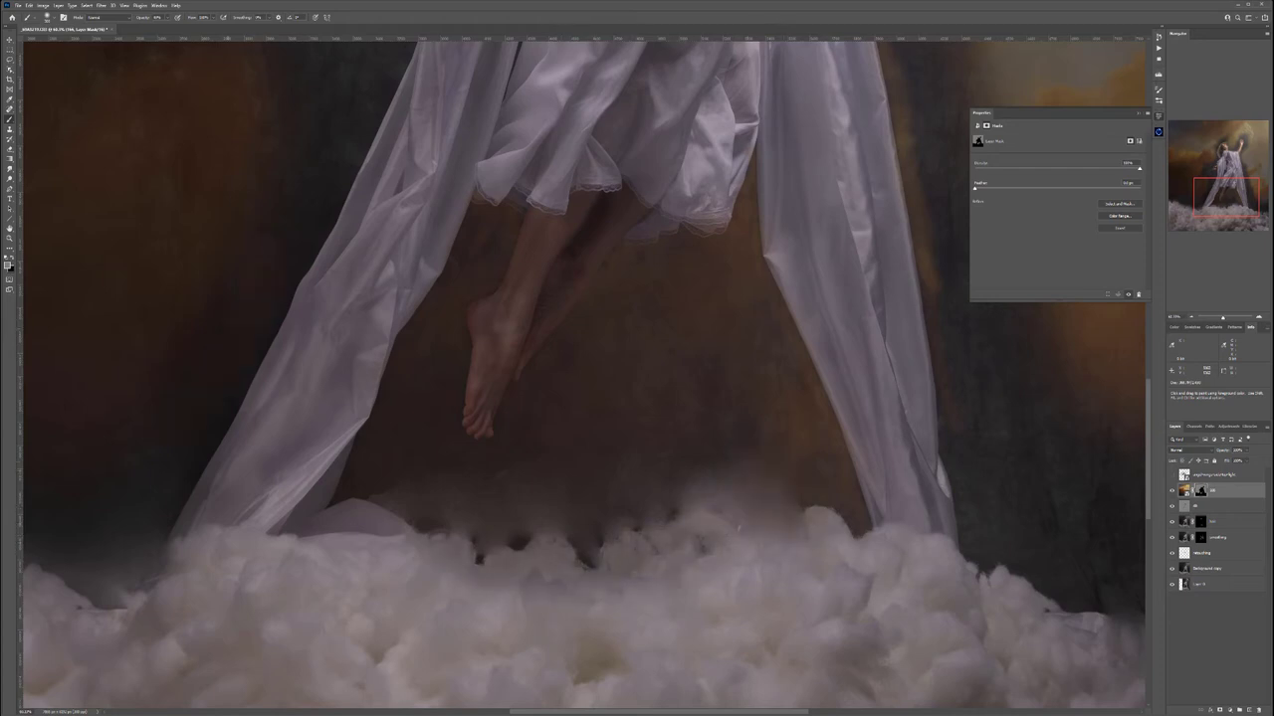
left_click_drag(141, 607, 454, 585)
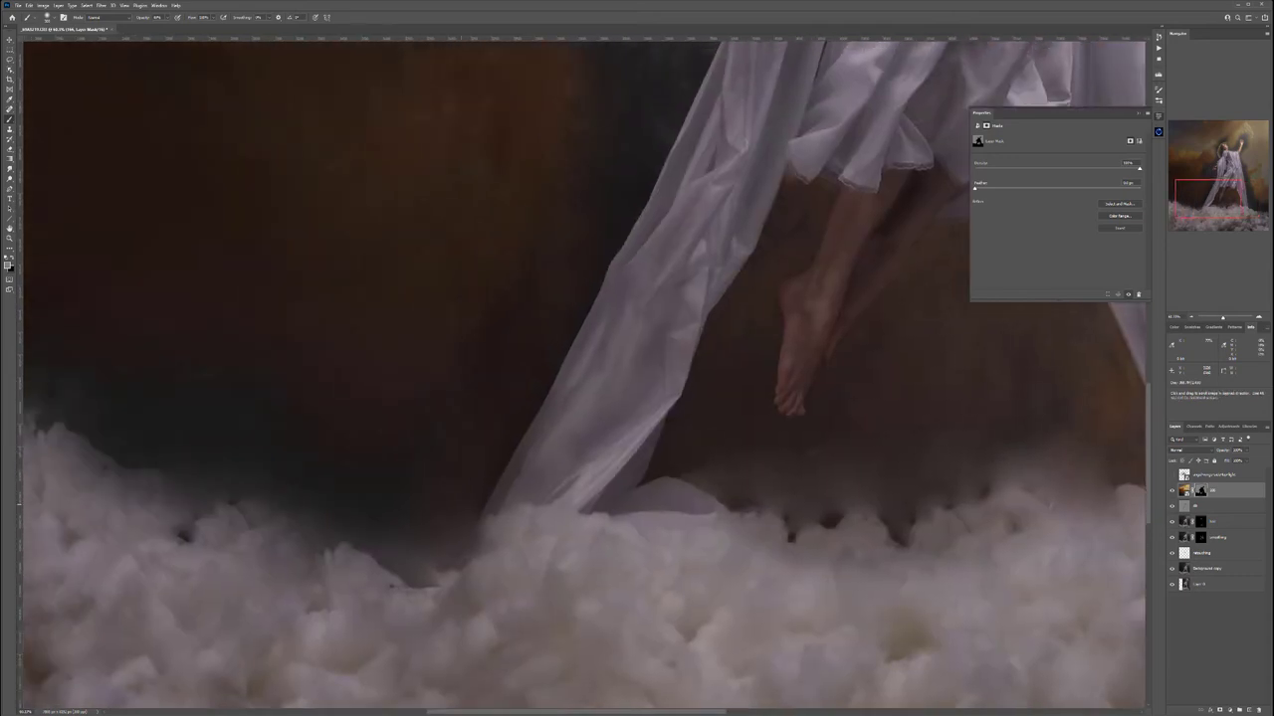
scroll(334, 427, "down", 5)
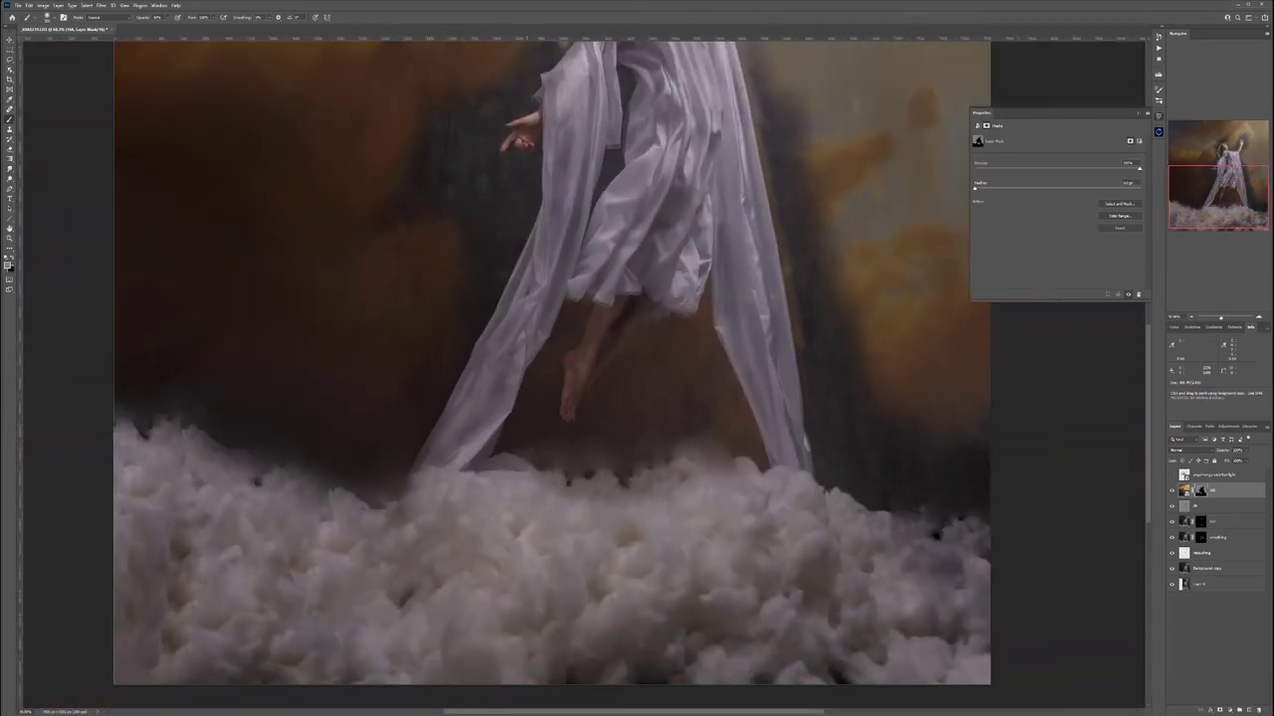
Paint the sky into the mask along the outer edge of the left-hand fabric trail and behind the back and sleeve above the lowered hand
scroll(238, 428, "down", 1)
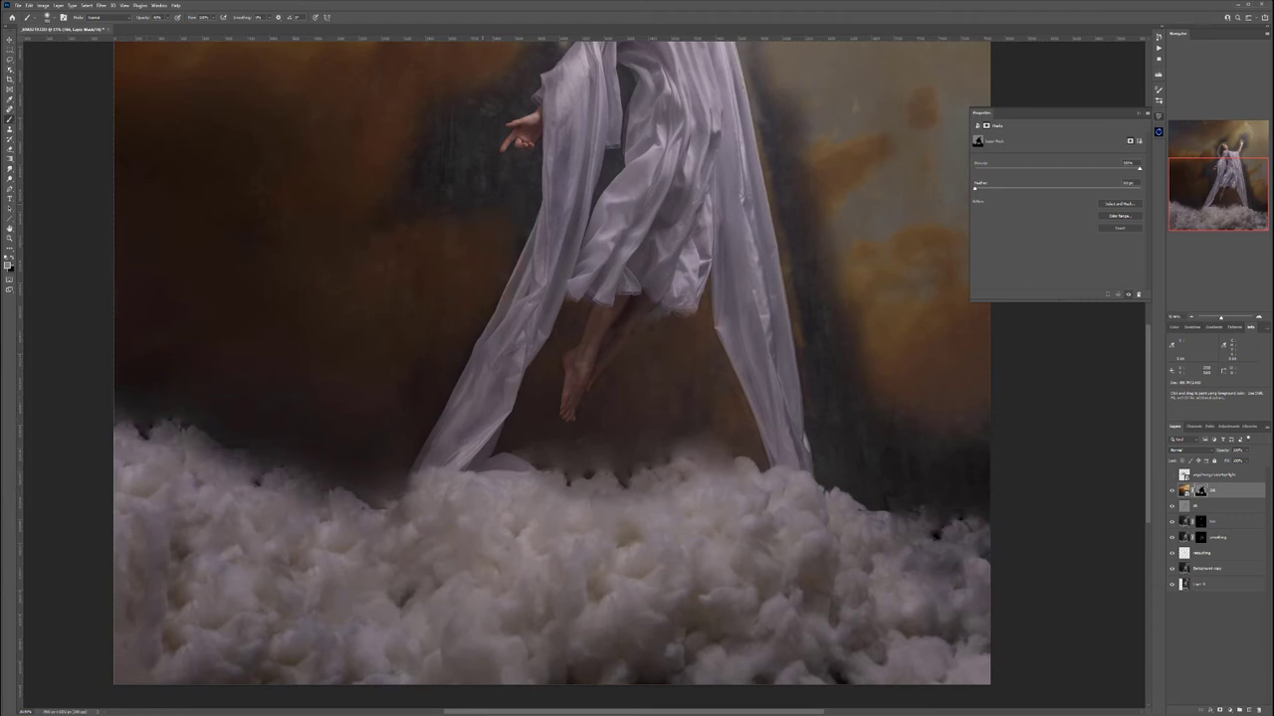
scroll(548, 177, "up", 5)
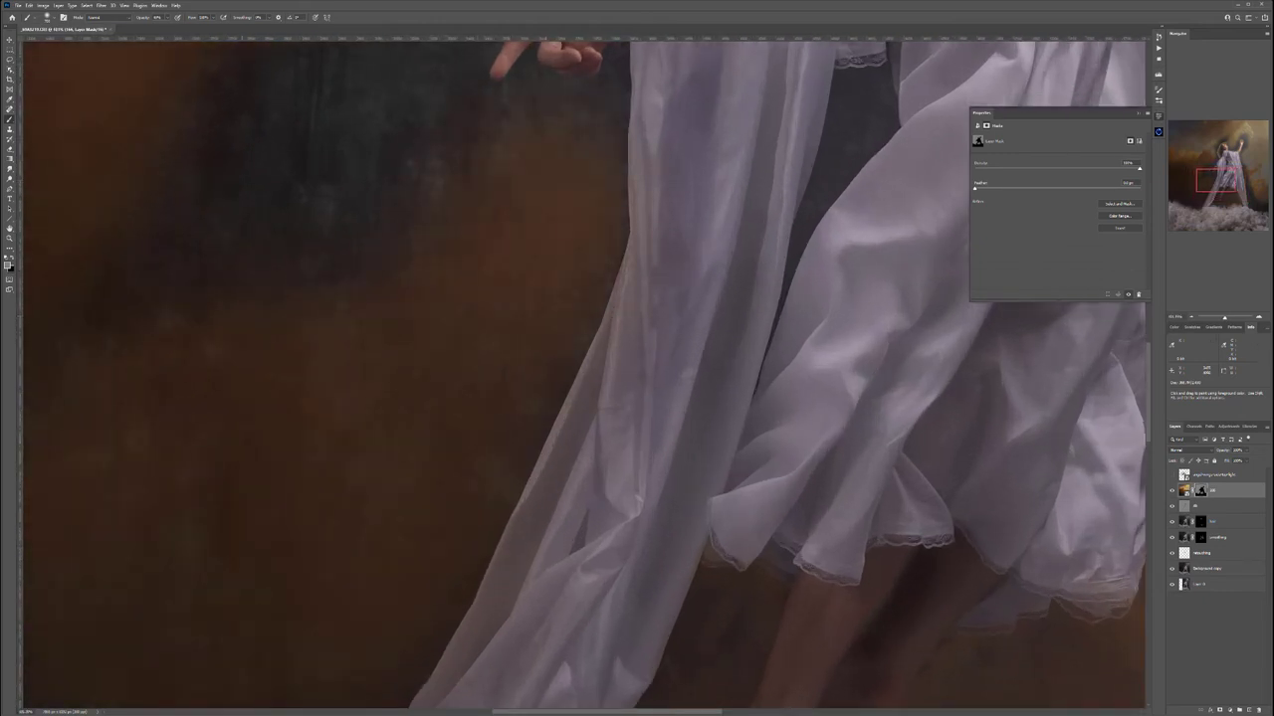
left_click_drag(545, 298, 472, 386)
left_click_drag(472, 100, 348, 686)
left_click_drag(411, 459, 484, 239)
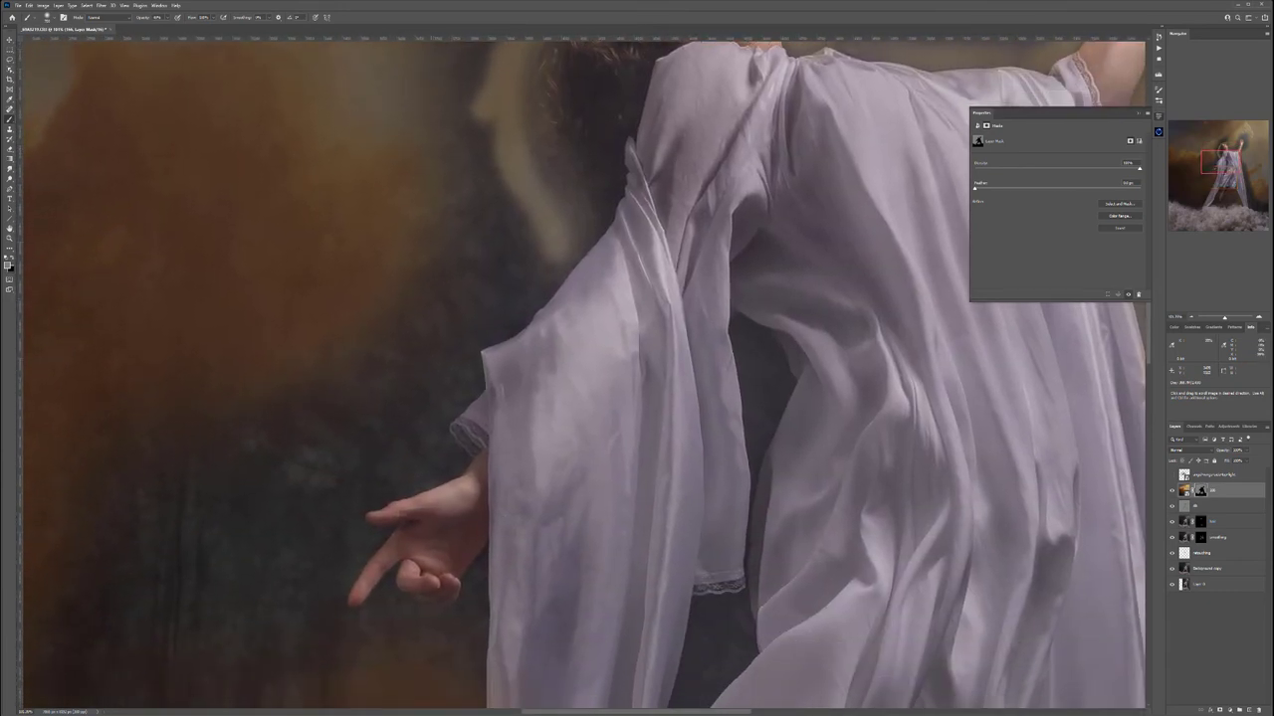
mouse_move(510, 298)
left_mouse_down()
mouse_move(476, 289)
mouse_move(465, 94)
left_mouse_up()
mouse_move(408, 343)
left_mouse_down()
mouse_move(398, 368)
mouse_move(296, 434)
mouse_move(472, 382)
mouse_move(422, 449)
mouse_move(215, 508)
mouse_move(228, 448)
mouse_move(119, 534)
left_mouse_up()
left_click_drag(314, 527, 357, 325)
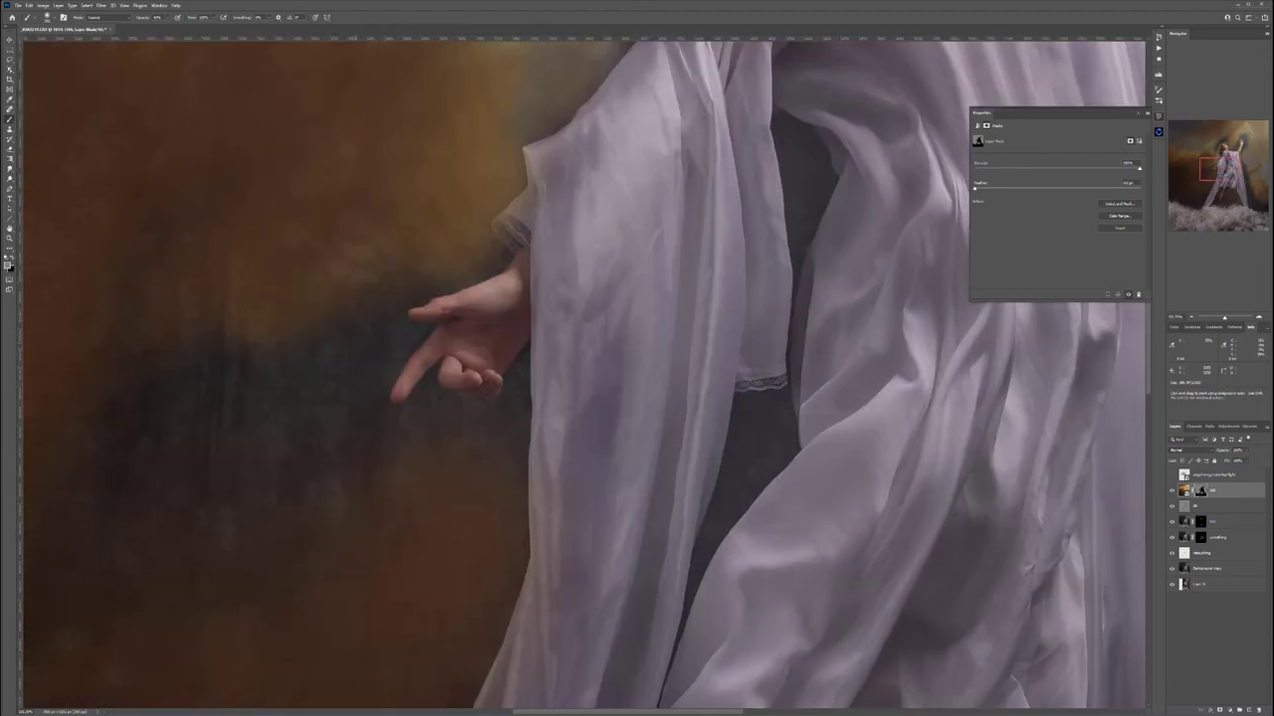
Paint the sky around the lowered hand, between its fingers and the sleeve, and over the dark patch beside it
mouse_move(509, 251)
left_mouse_down()
mouse_move(404, 292)
mouse_move(416, 295)
mouse_move(333, 358)
left_mouse_up()
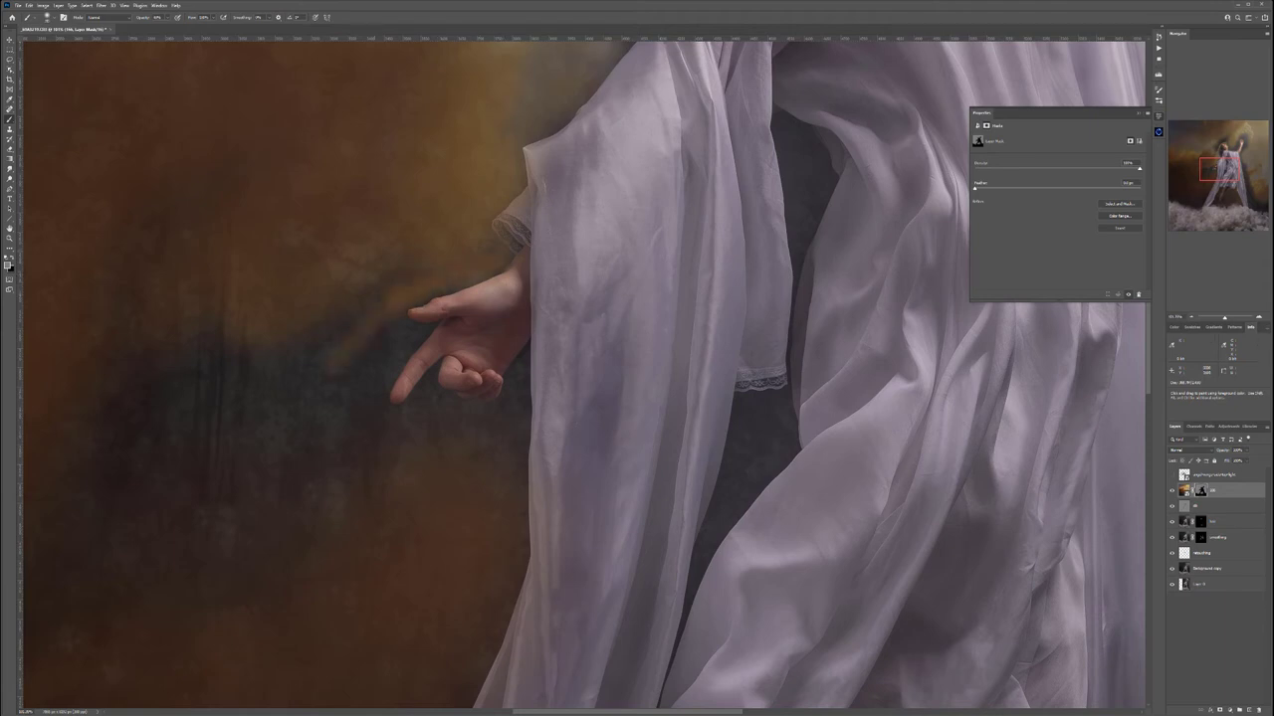
mouse_move(424, 328)
left_mouse_down()
mouse_move(333, 419)
mouse_move(405, 327)
left_mouse_up()
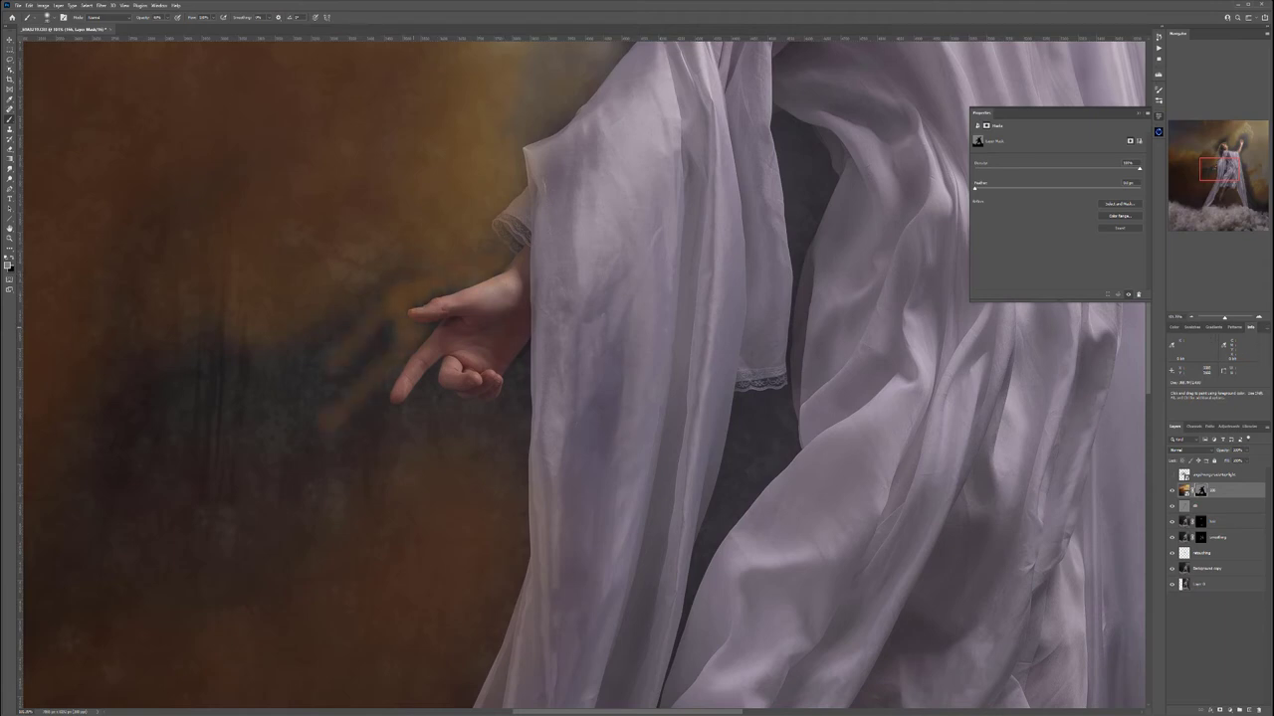
mouse_move(388, 380)
left_mouse_down()
mouse_move(367, 428)
mouse_move(385, 437)
left_mouse_up()
mouse_move(433, 375)
left_mouse_down()
mouse_move(421, 403)
mouse_move(390, 406)
mouse_move(453, 393)
left_mouse_up()
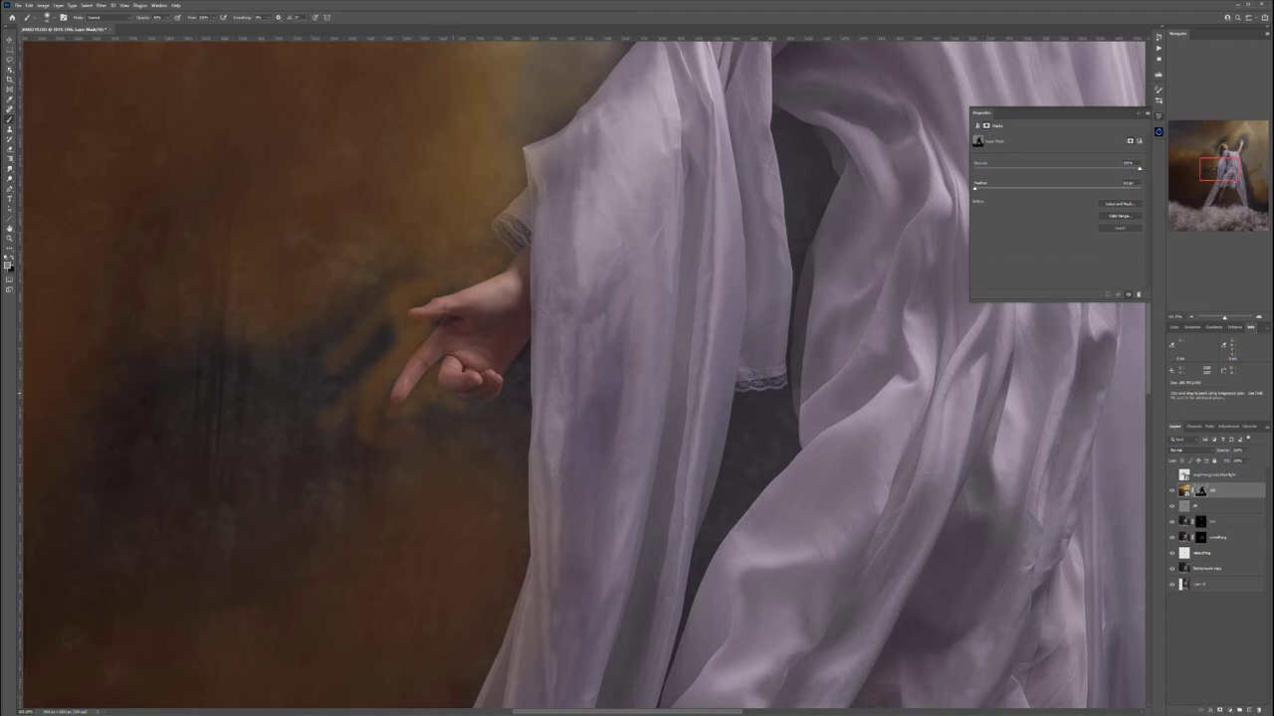
mouse_move(522, 356)
left_mouse_down()
mouse_move(498, 423)
mouse_move(473, 410)
mouse_move(495, 459)
left_mouse_up()
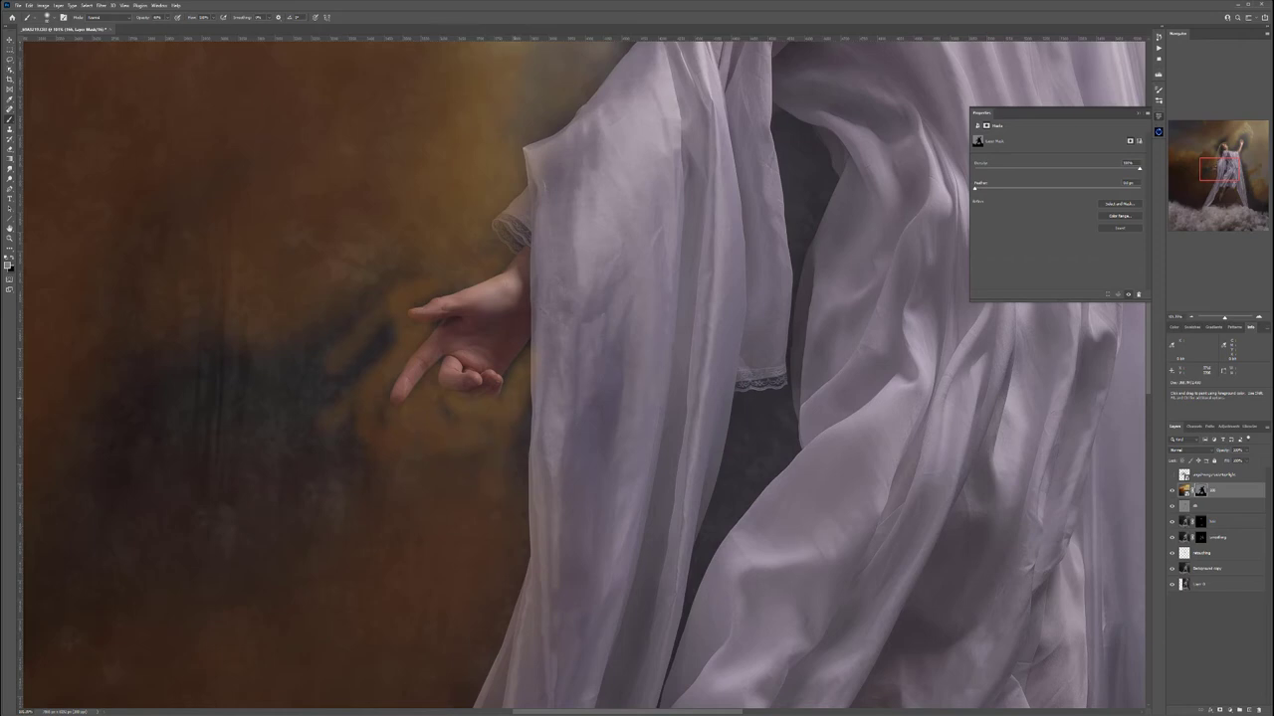
left_click_drag(519, 406, 520, 466)
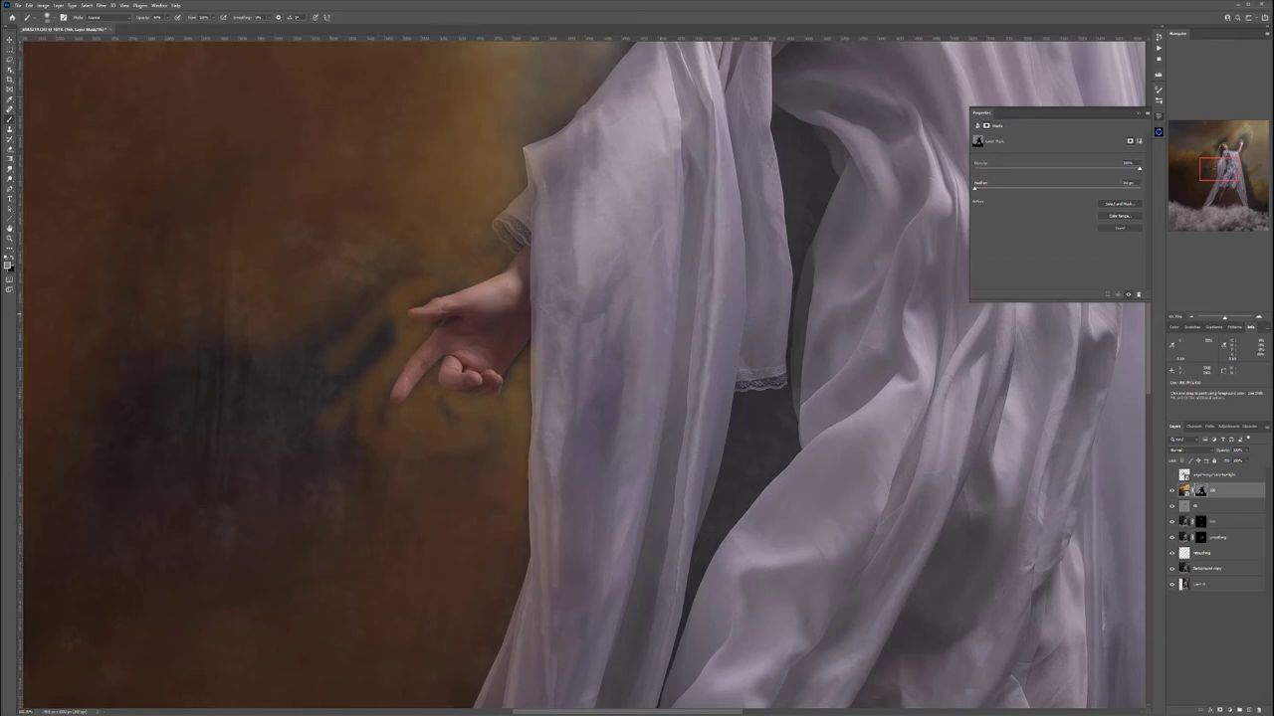
left_click_drag(350, 302, 151, 360)
left_click_drag(295, 426, 387, 328)
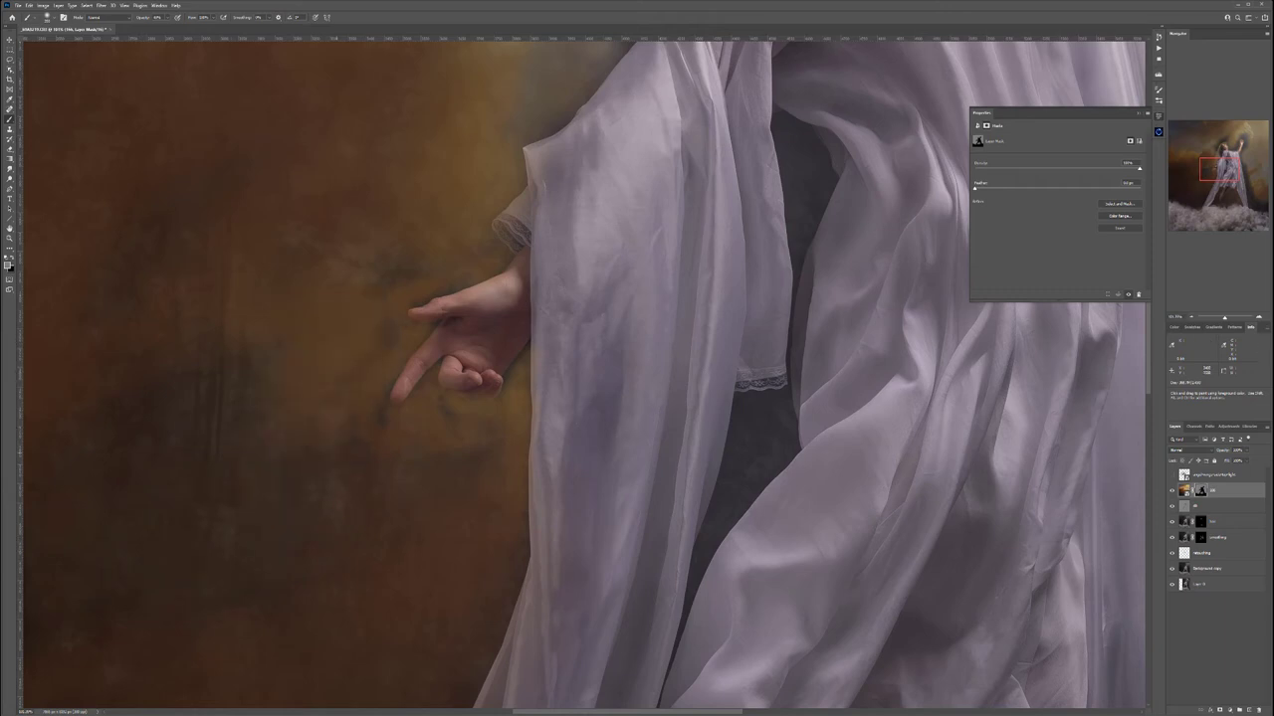
Fill the dark halo behind the hair and between the face and the raised arm with sky
scroll(406, 457, "down", 5)
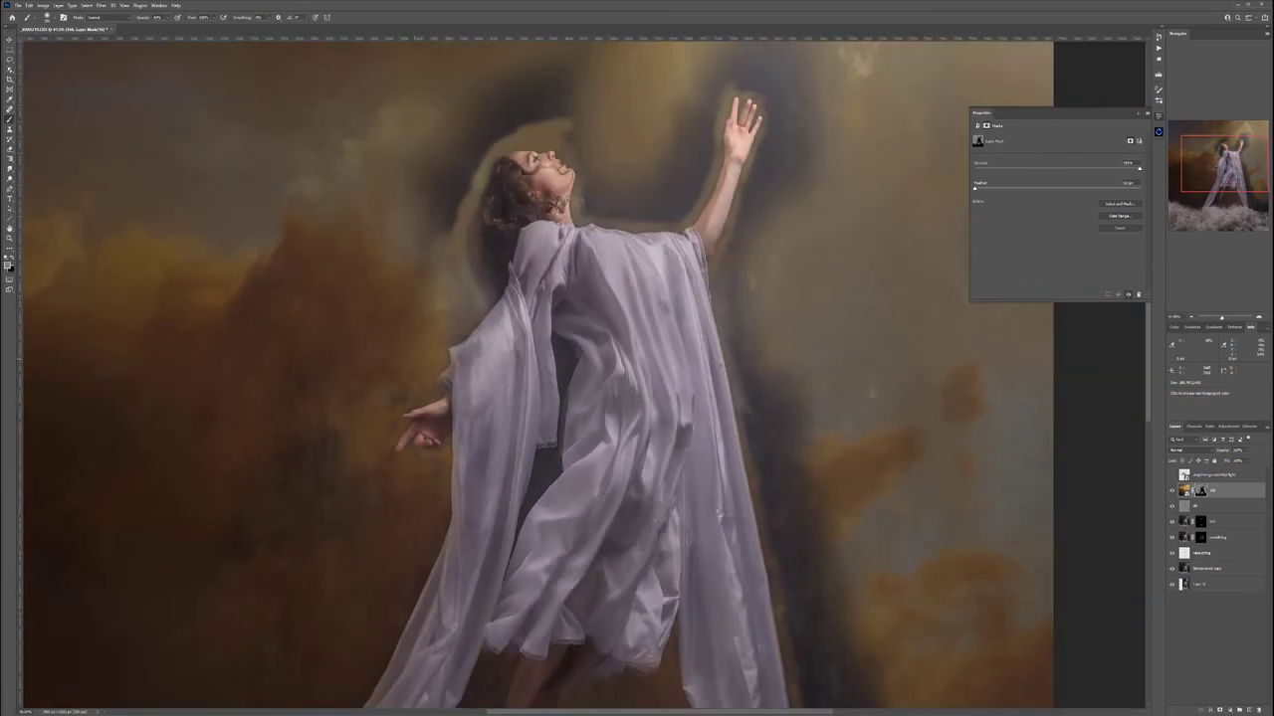
mouse_move(461, 214)
left_mouse_down()
mouse_move(438, 185)
mouse_move(470, 157)
left_mouse_up()
mouse_move(634, 126)
left_mouse_down()
mouse_move(508, 350)
mouse_move(516, 343)
left_mouse_up()
mouse_move(449, 307)
left_mouse_down()
mouse_move(370, 348)
mouse_move(333, 396)
mouse_move(336, 423)
left_mouse_up()
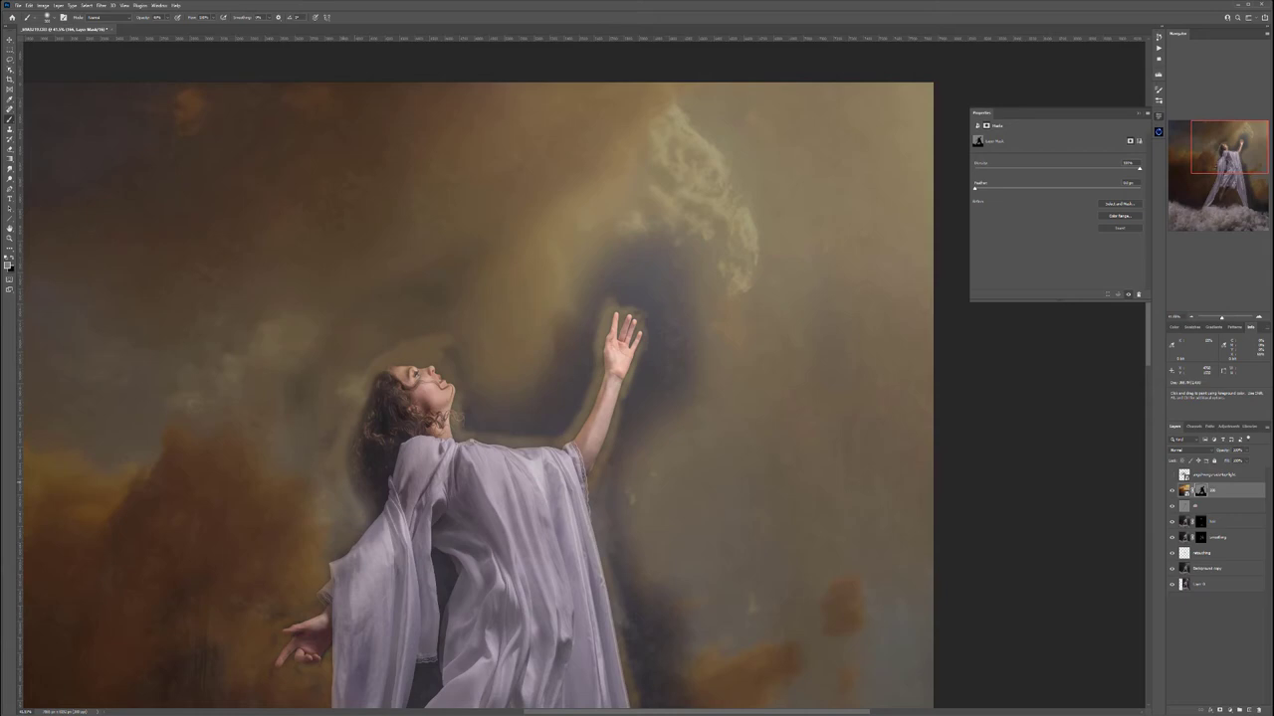
left_click_drag(328, 463, 346, 438)
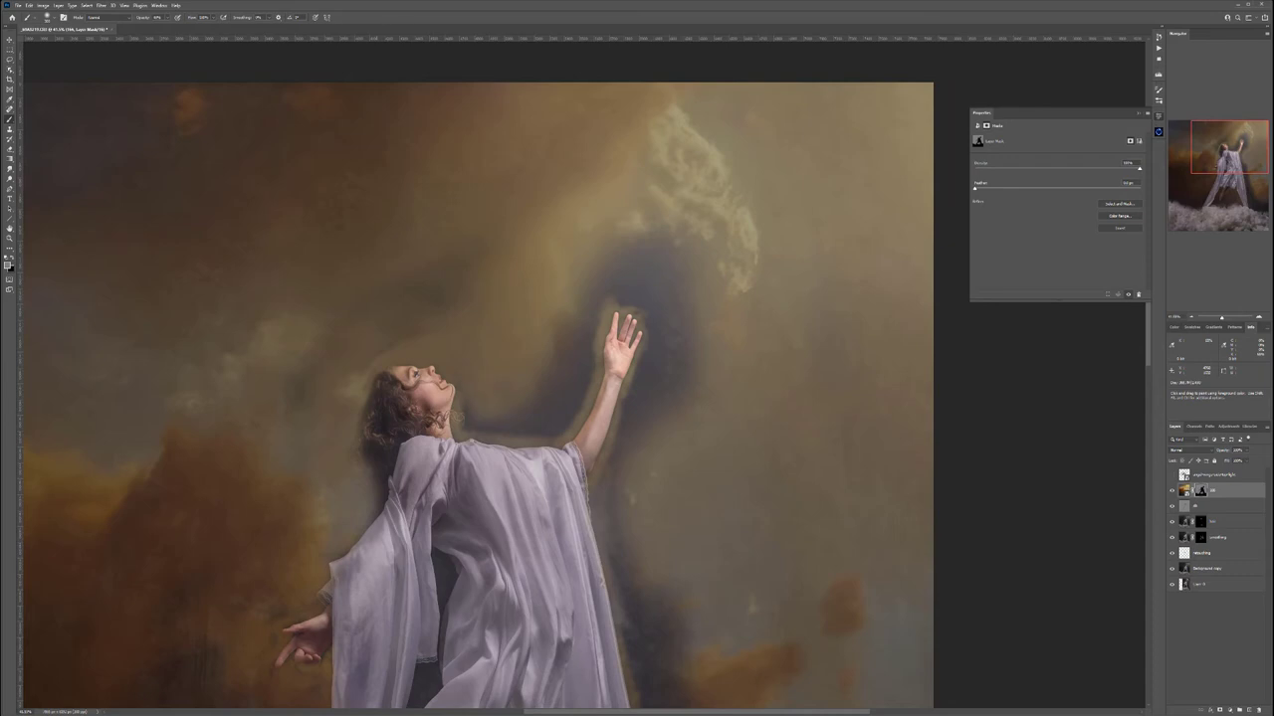
mouse_move(466, 426)
left_mouse_down()
mouse_move(563, 430)
mouse_move(581, 380)
mouse_move(555, 356)
mouse_move(579, 348)
mouse_move(605, 288)
mouse_move(633, 271)
mouse_move(677, 299)
mouse_move(668, 376)
mouse_move(653, 398)
left_mouse_up()
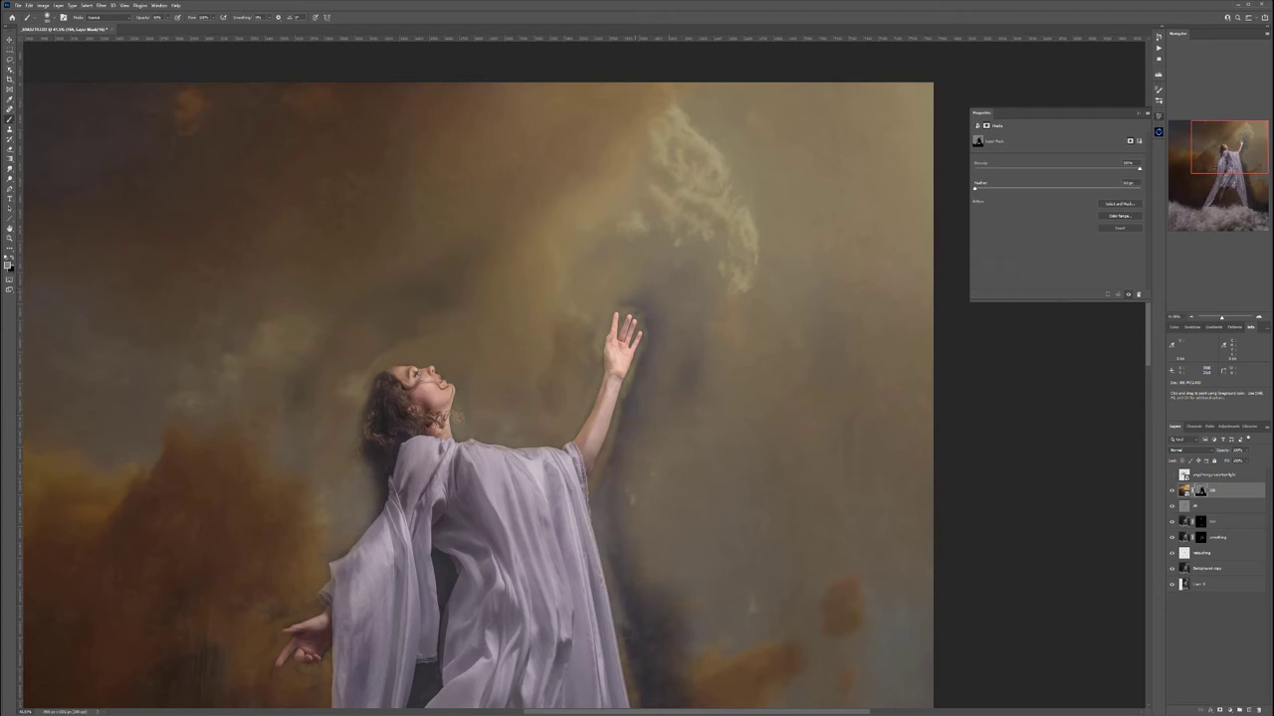
Paint the sky along the outer side of the raised arm and down the right-hand fabric trail to the clouds
mouse_move(645, 350)
left_mouse_down()
mouse_move(611, 504)
mouse_move(657, 647)
left_mouse_up()
left_click_drag(758, 597, 621, 364)
mouse_move(523, 386)
left_mouse_down()
mouse_move(524, 498)
mouse_move(504, 482)
left_mouse_up()
left_click_drag(551, 558, 538, 533)
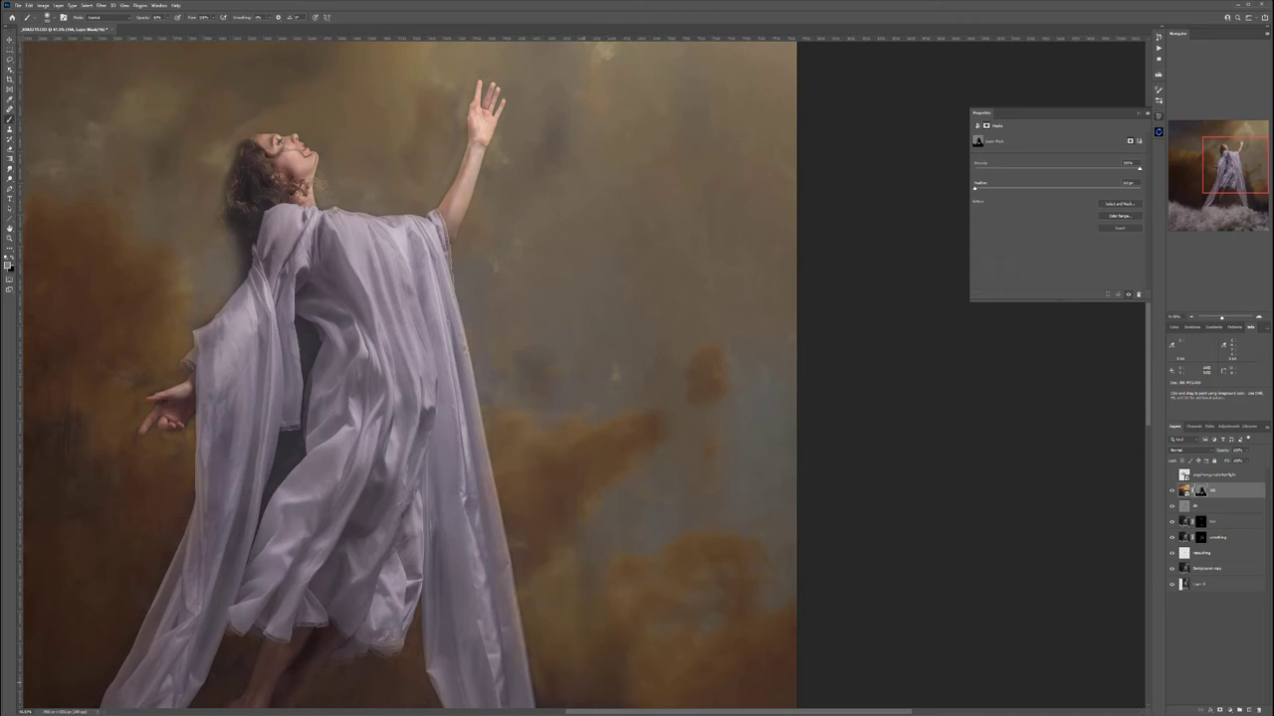
scroll(408, 373, "down", 5)
mouse_move(559, 502)
left_mouse_down()
mouse_move(636, 637)
mouse_move(731, 585)
mouse_move(731, 666)
left_mouse_up()
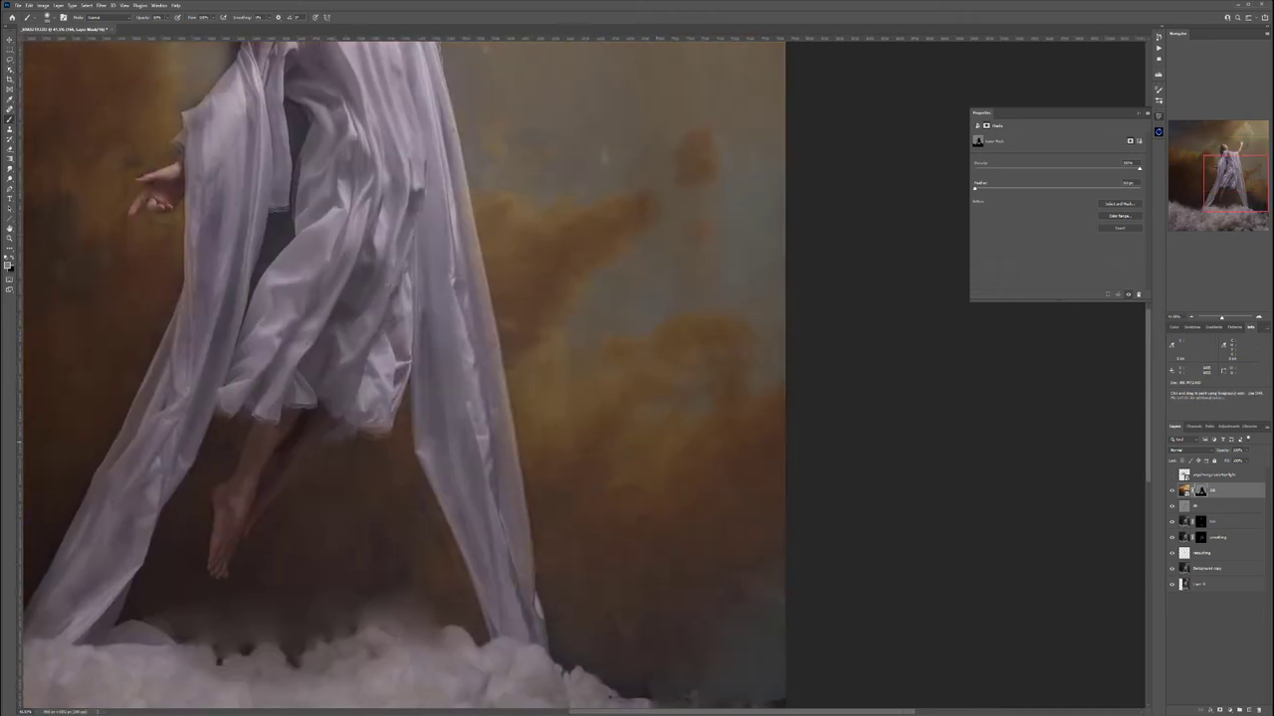
scroll(403, 374, "down", 4)
mouse_move(777, 488)
left_mouse_down()
mouse_move(764, 472)
mouse_move(776, 410)
left_mouse_up()
Blend the remaining dark patches beside the raised hand and above the head into the sky
left_click_drag(627, 169, 718, 593)
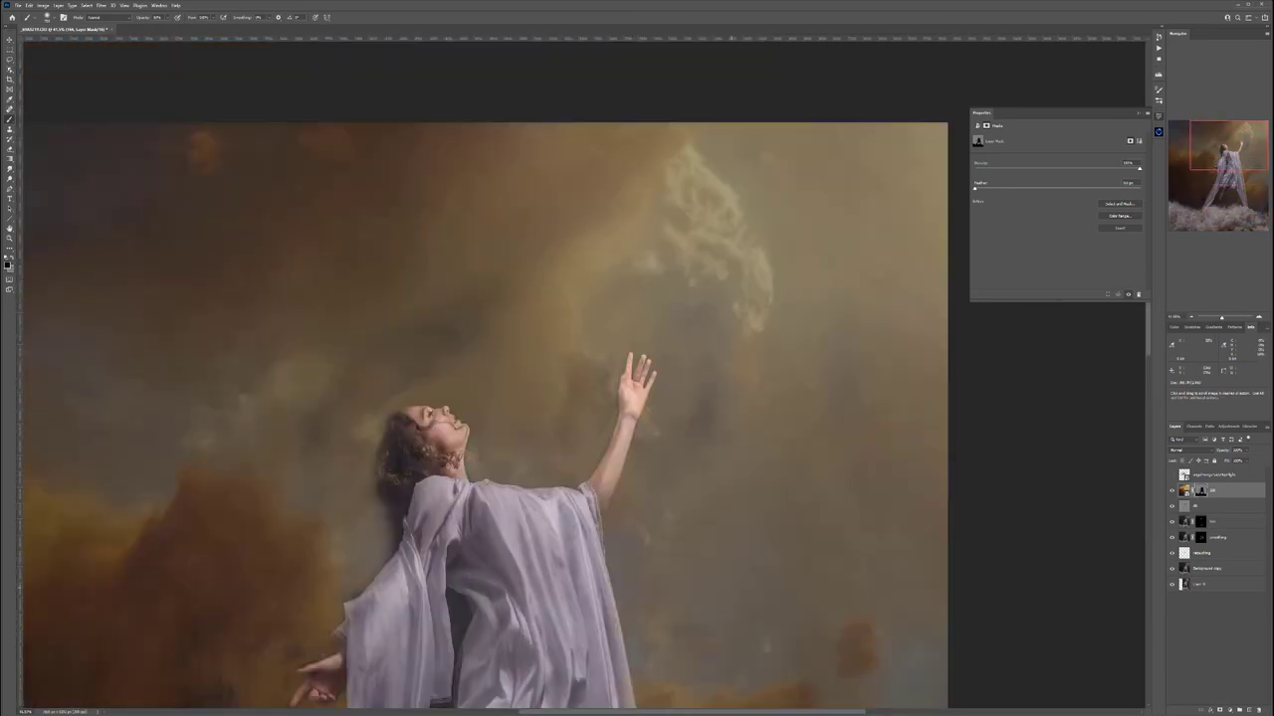
key("x")
left_click_drag(708, 394, 704, 426)
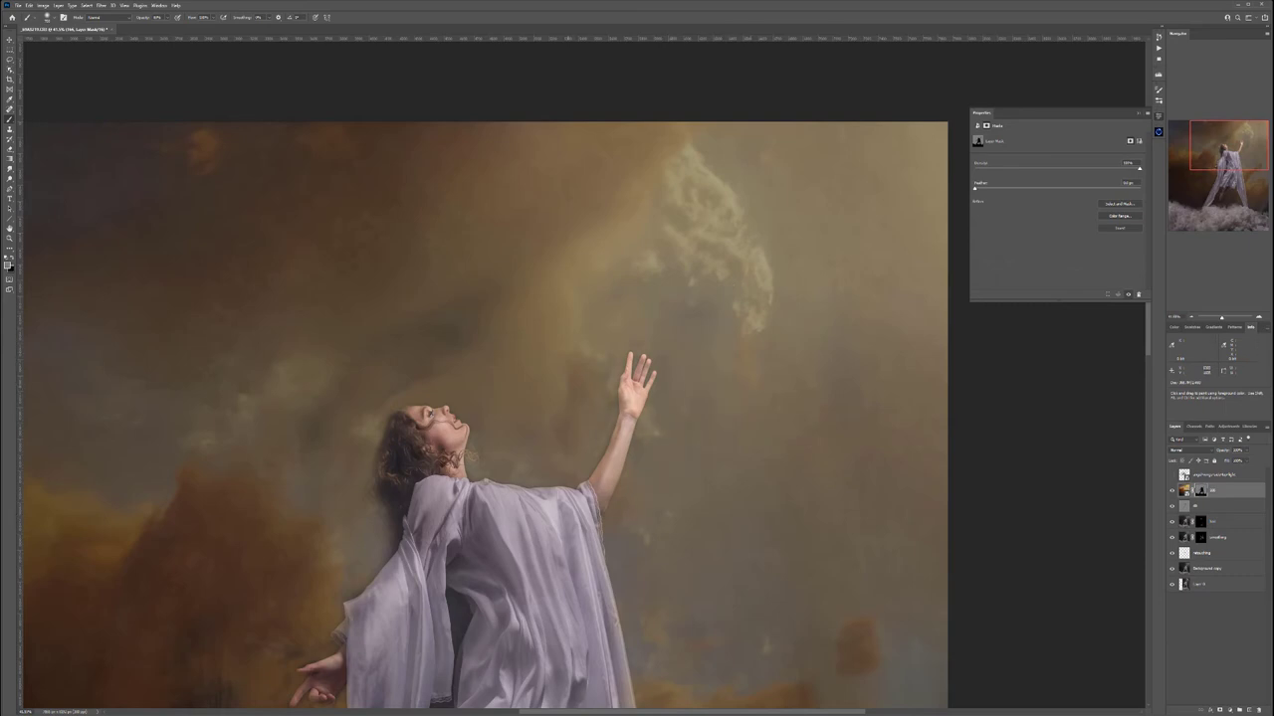
left_click_drag(434, 332, 453, 345)
Paint the sky into the upper gap between the hanging sleeve and the dress, down past the sleeve's lace cuff
left_click_drag(351, 627, 585, 319)
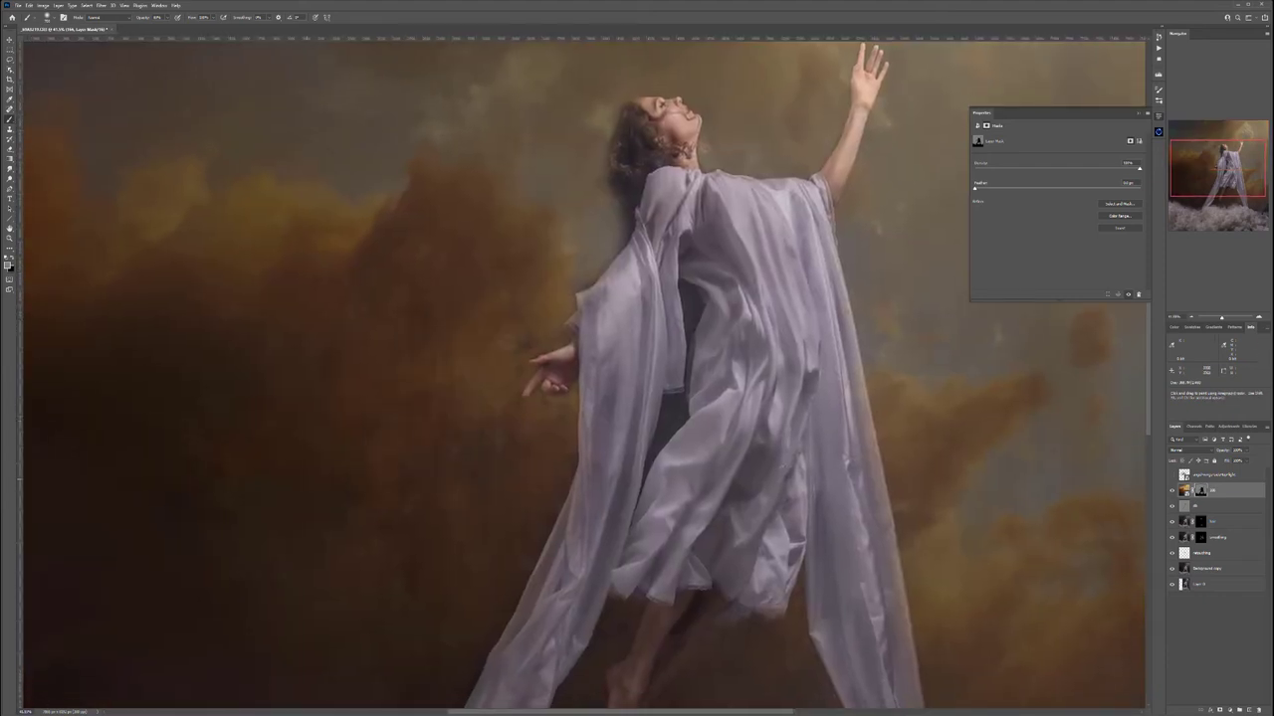
scroll(331, 484, "down", 8)
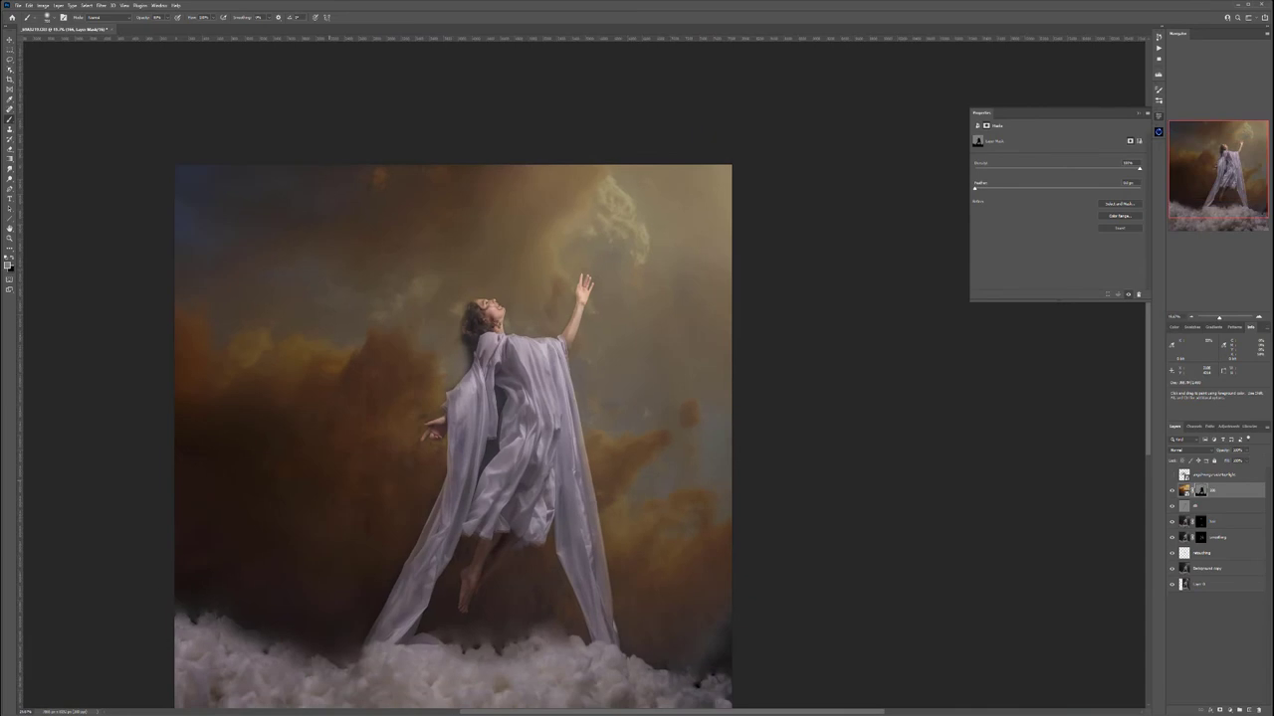
scroll(331, 484, "up", 3)
scroll(338, 479, "up", 1)
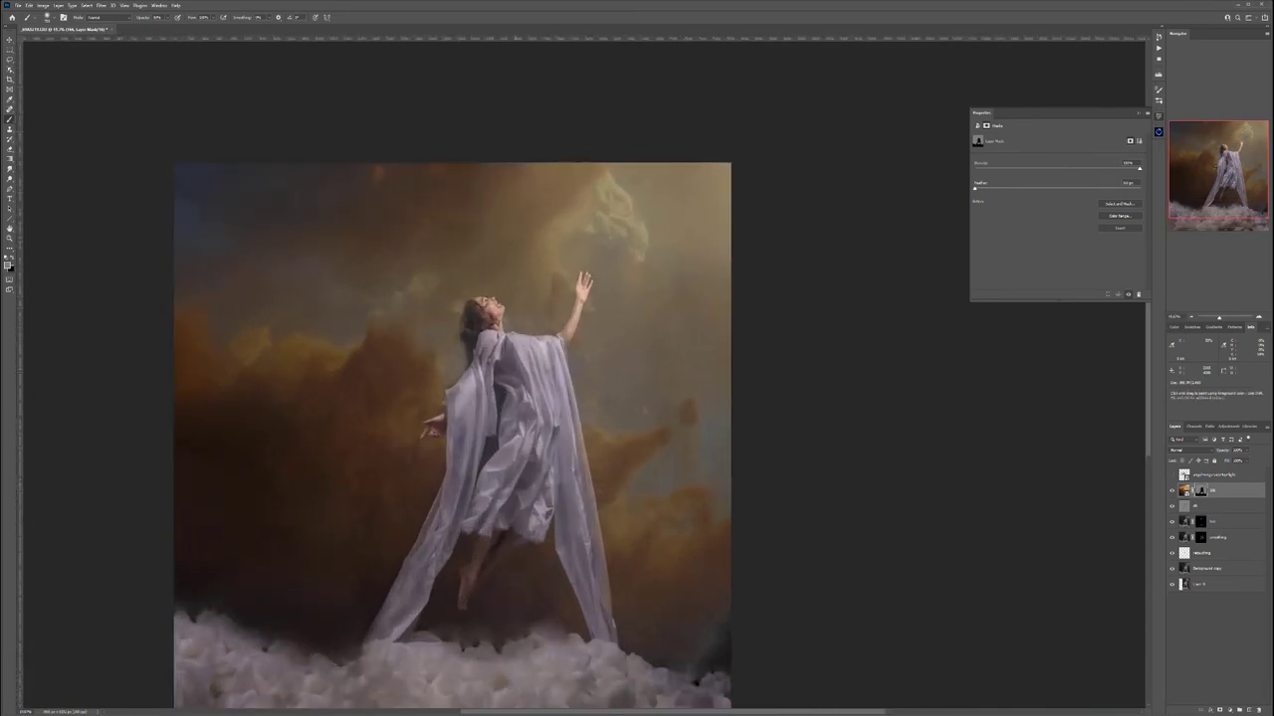
scroll(617, 437, "up", 6)
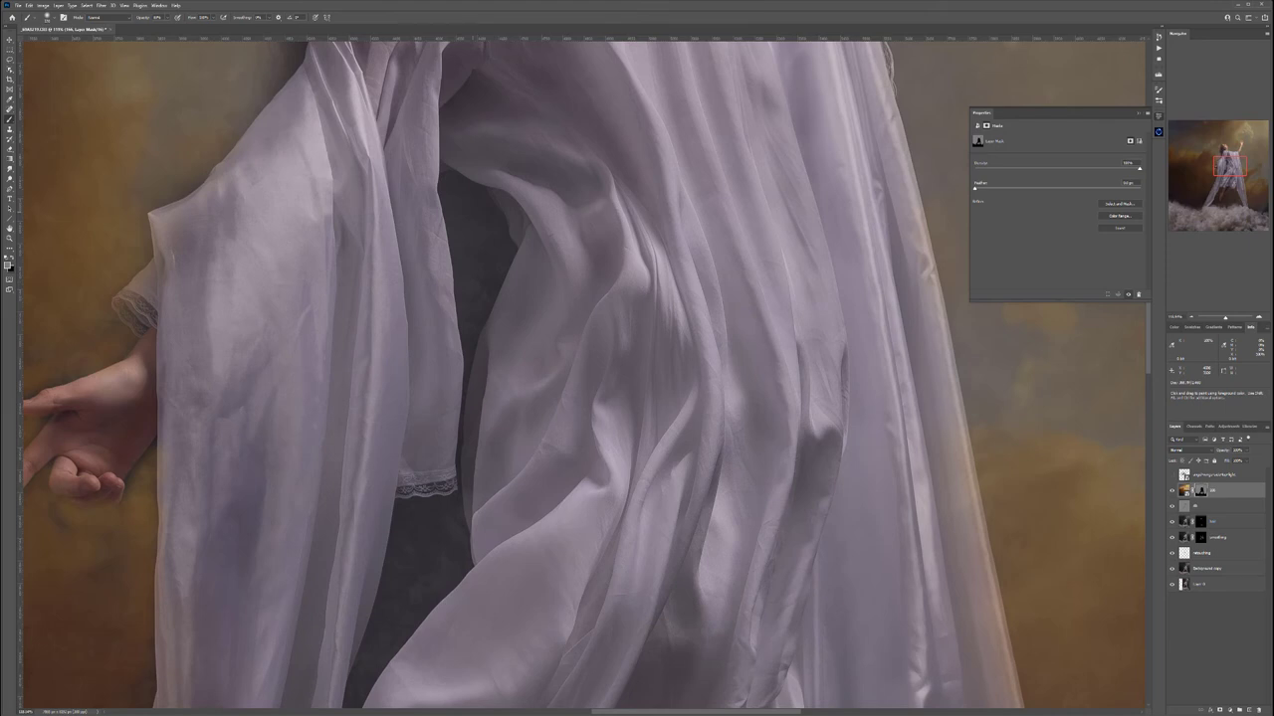
scroll(517, 230, "up", 2)
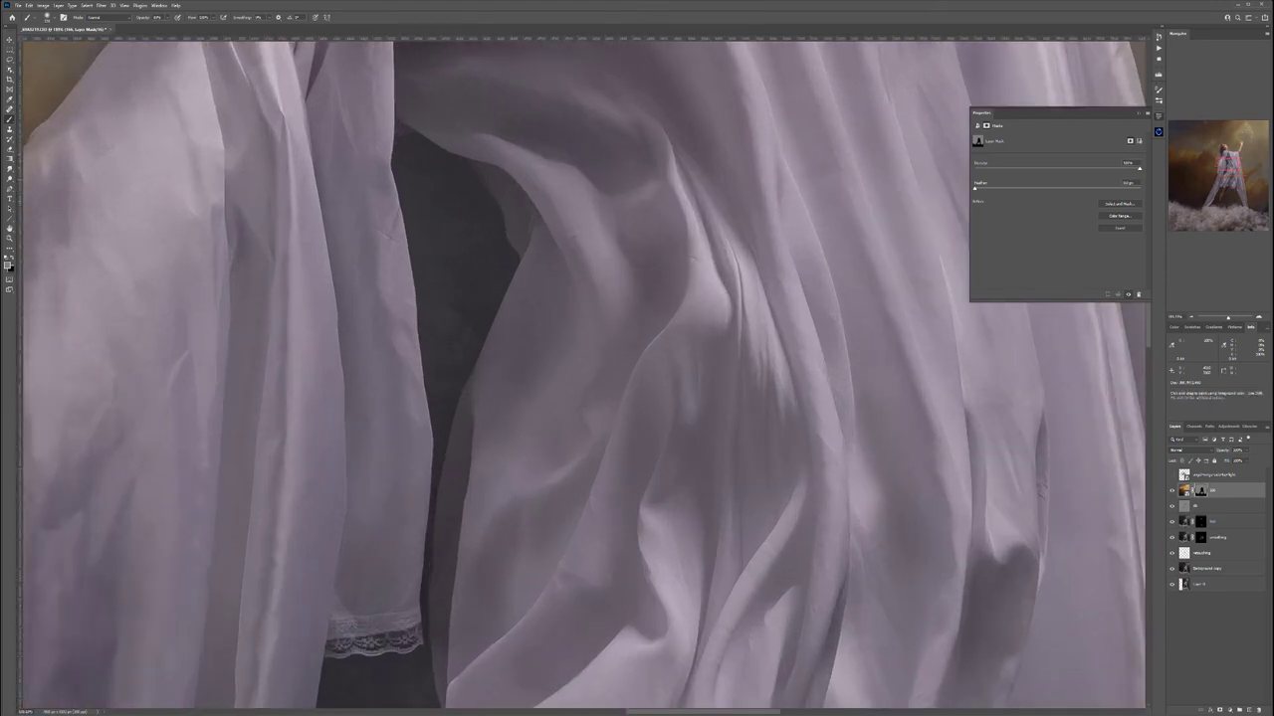
left_click_drag(461, 212, 448, 390)
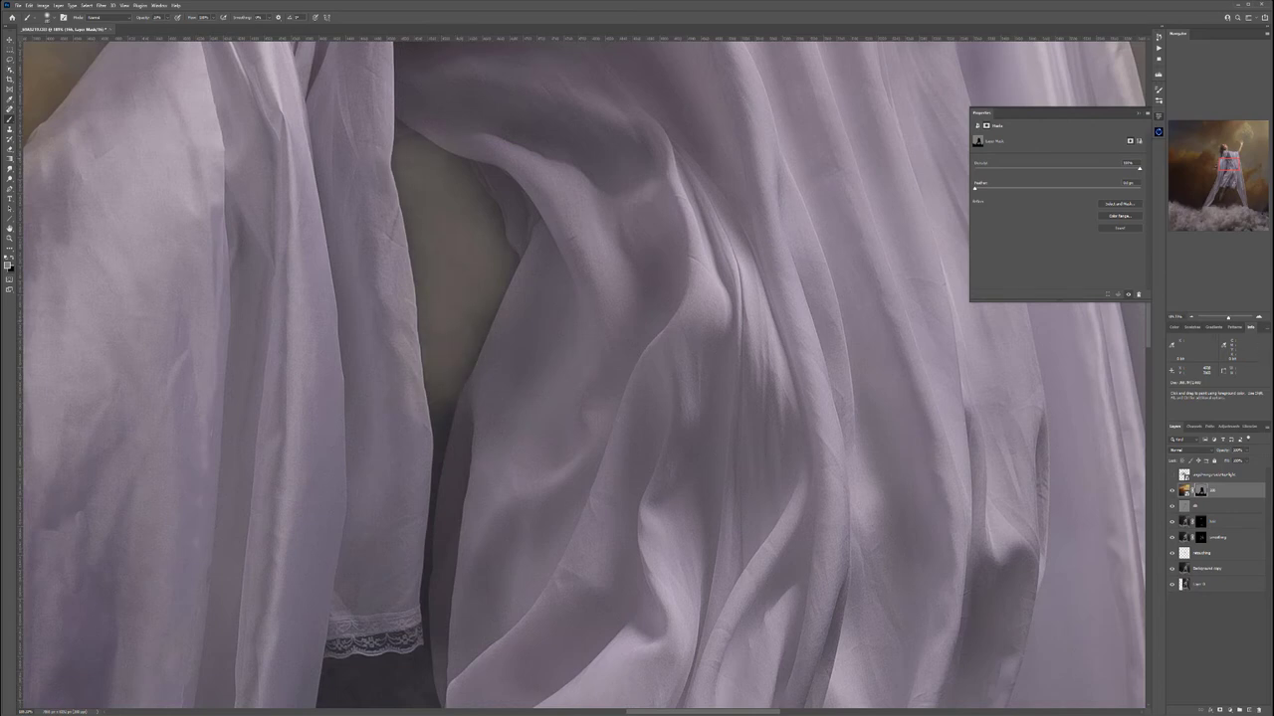
mouse_move(442, 402)
left_mouse_down()
mouse_move(438, 426)
mouse_move(439, 412)
left_mouse_up()
mouse_move(446, 467)
left_mouse_down()
mouse_move(549, 167)
mouse_move(535, 230)
left_mouse_up()
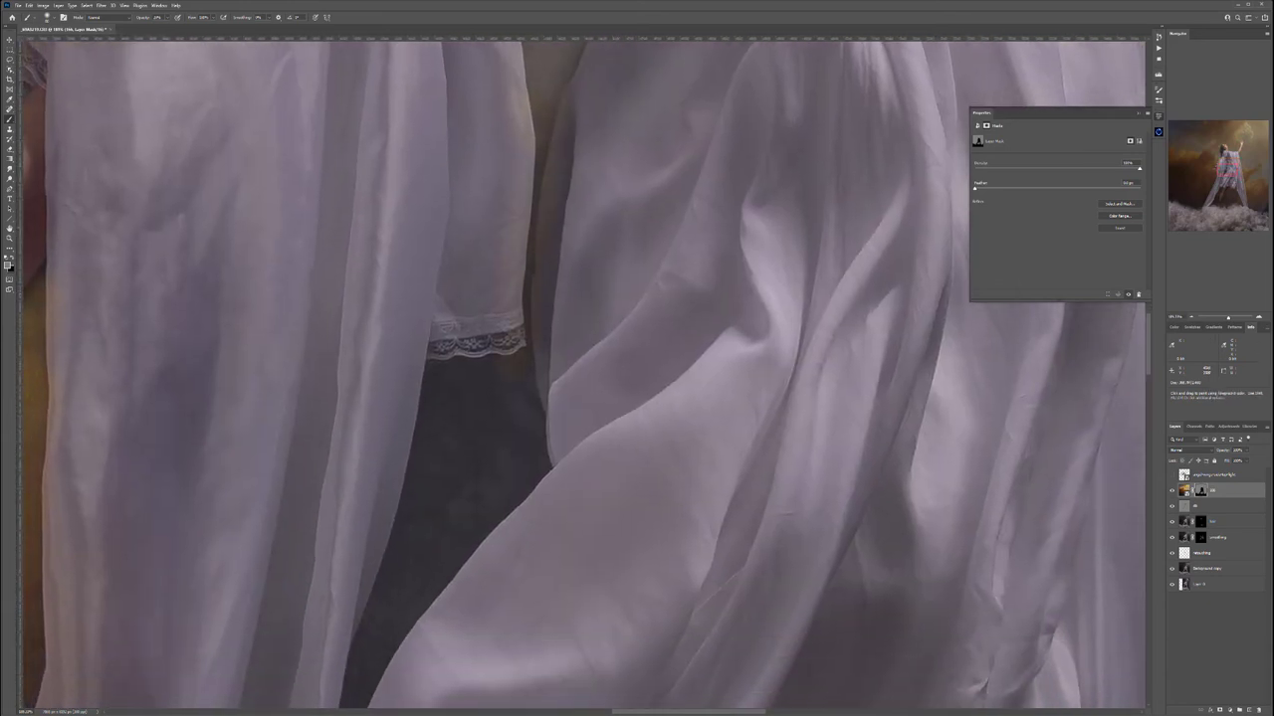
Fill the narrowing gap below the lace cuff, between the hanging fabric and the skirt, with sky
left_click_drag(433, 396, 492, 466)
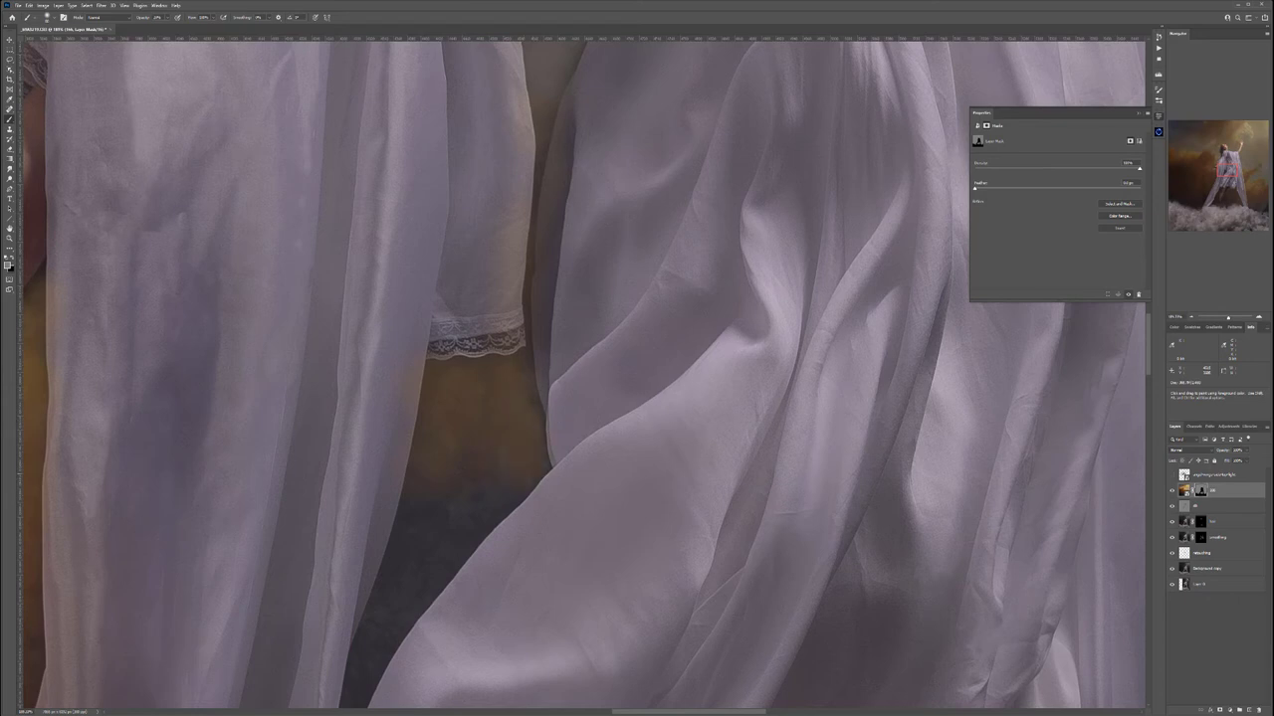
left_click_drag(454, 534, 594, 236)
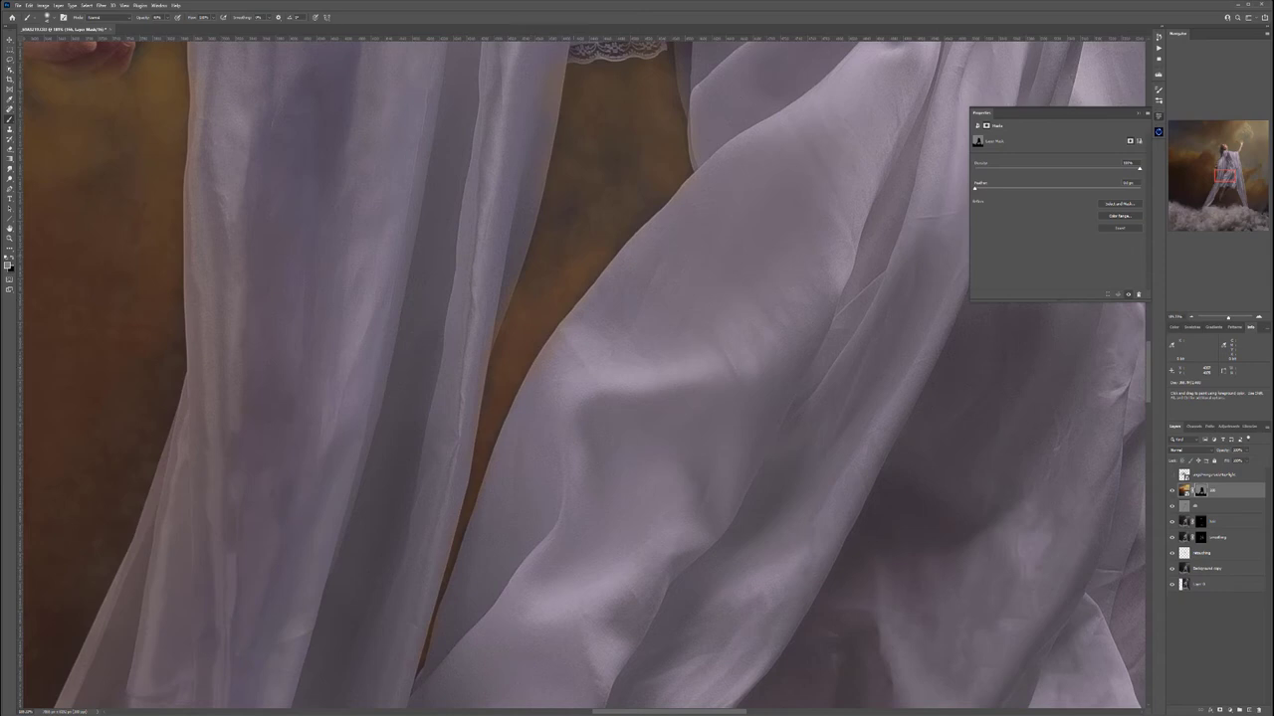
mouse_move(556, 256)
left_mouse_down()
mouse_move(579, 181)
mouse_move(612, 147)
mouse_move(601, 316)
mouse_move(578, 362)
left_mouse_up()
scroll(638, 157, "down", 4)
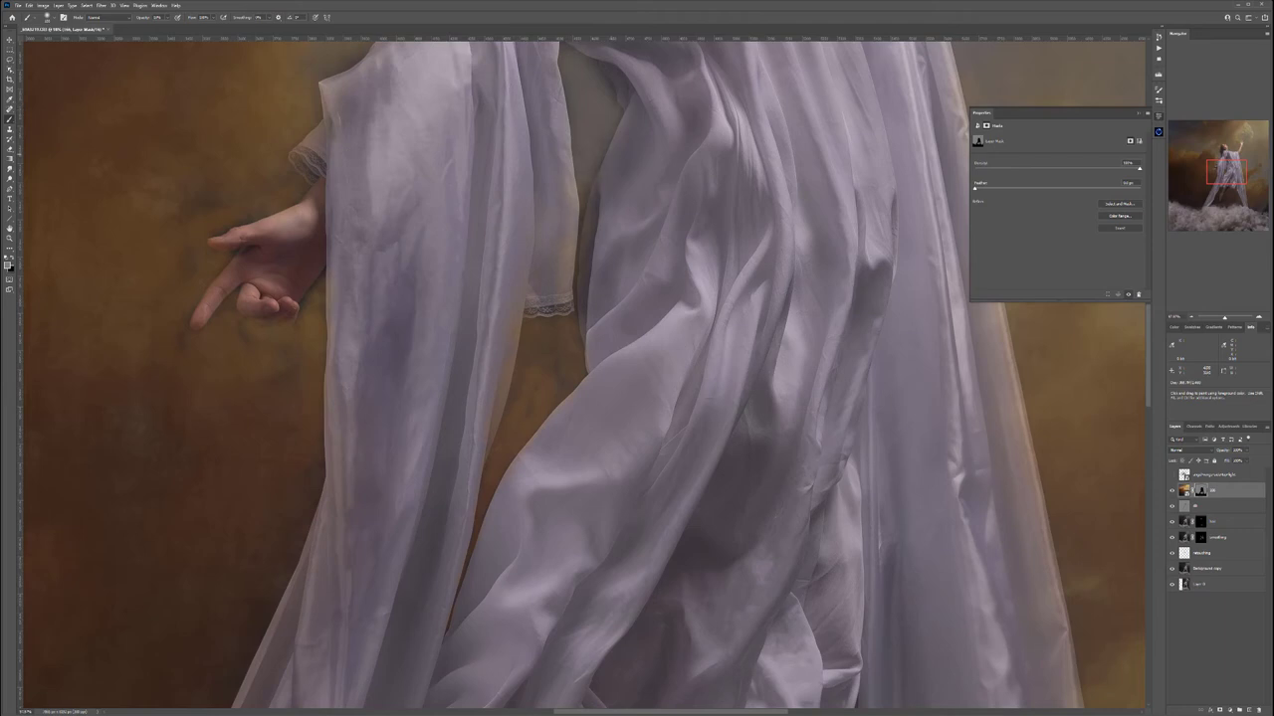
Lightly brush the sky over the dress's shoulder and sheer sleeve edges to blend the fabric with the background
scroll(583, 373, "up", 5)
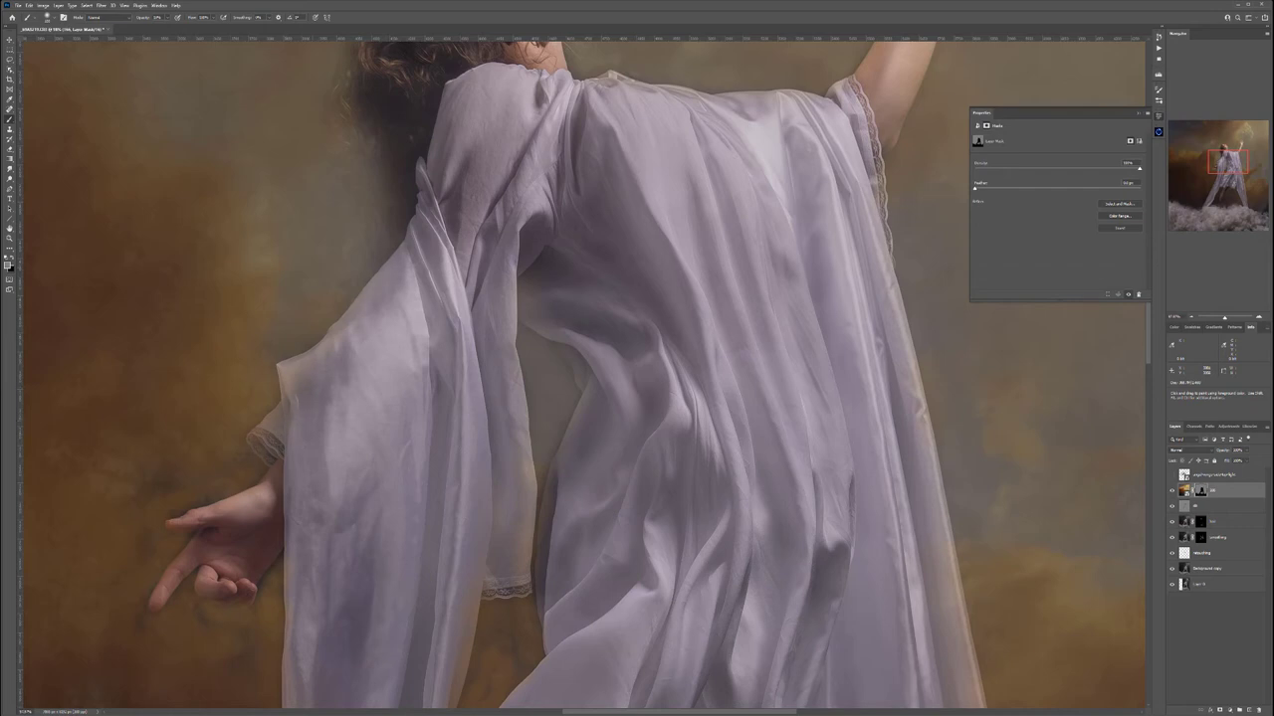
left_click_drag(756, 112, 453, 387)
left_click_drag(132, 443, 564, 262)
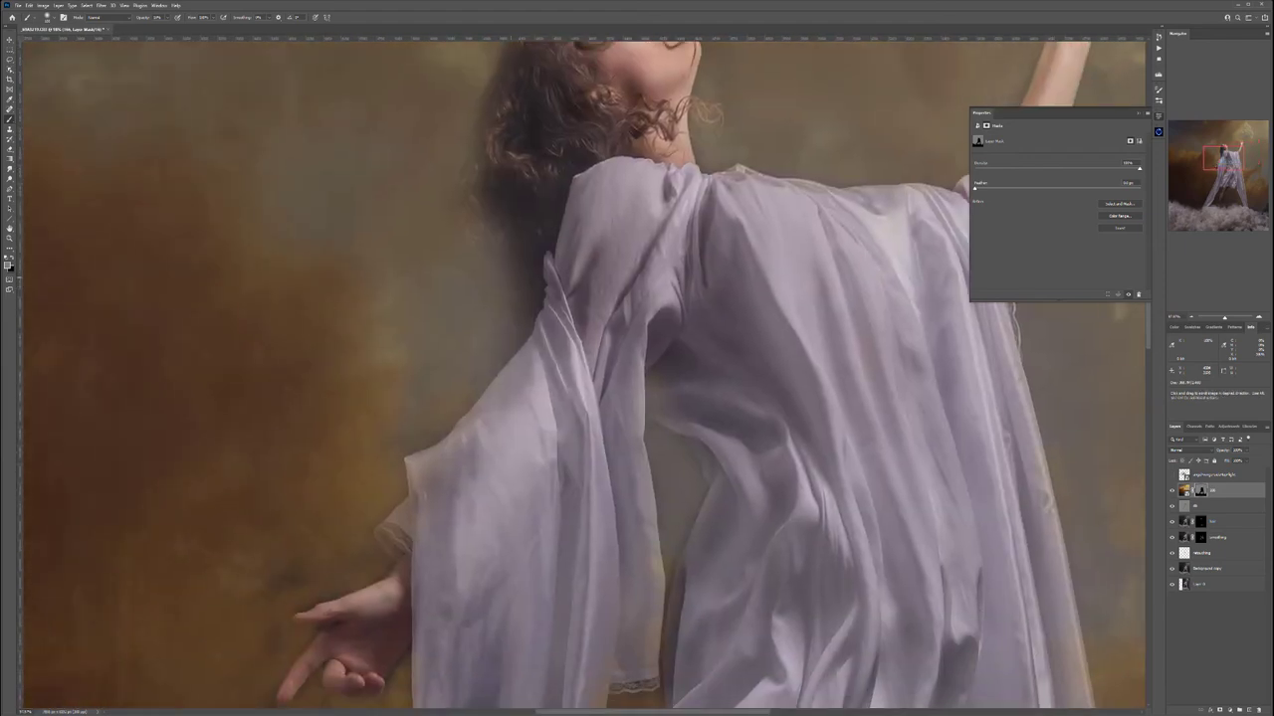
scroll(519, 469, "down", 7)
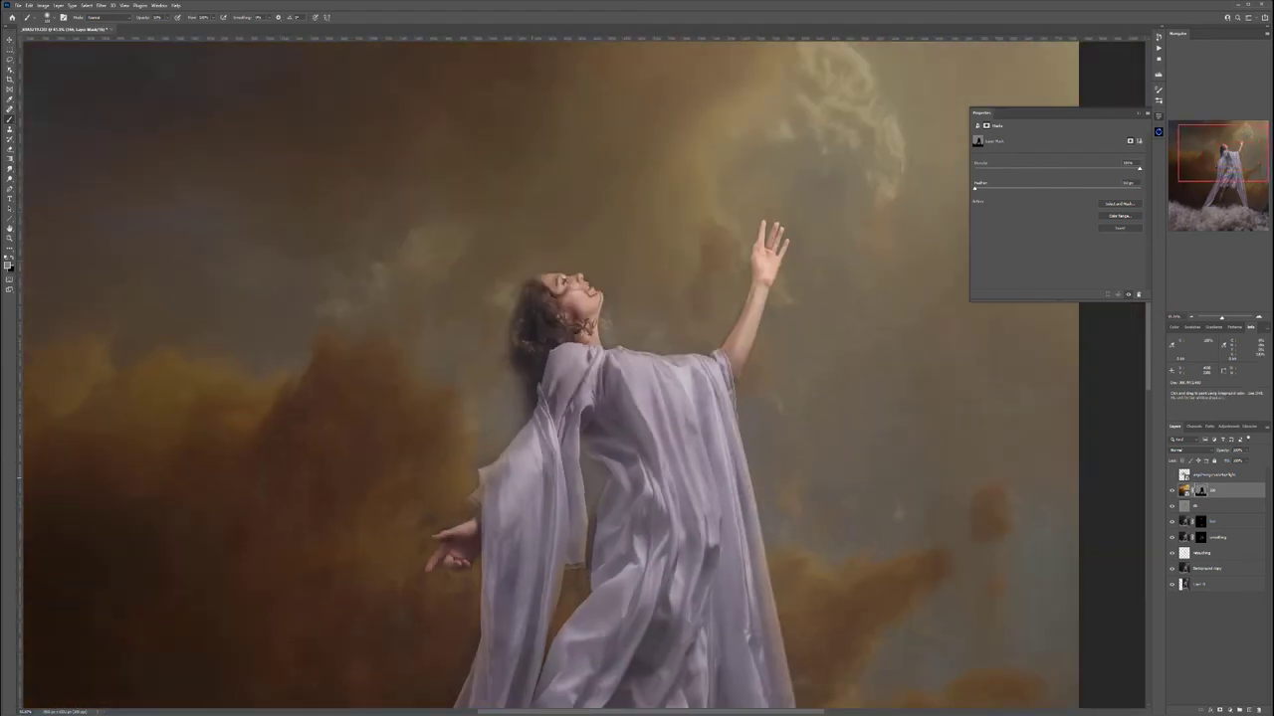
mouse_move(519, 470)
left_mouse_down()
mouse_move(491, 197)
mouse_move(489, 275)
mouse_move(495, 241)
left_mouse_up()
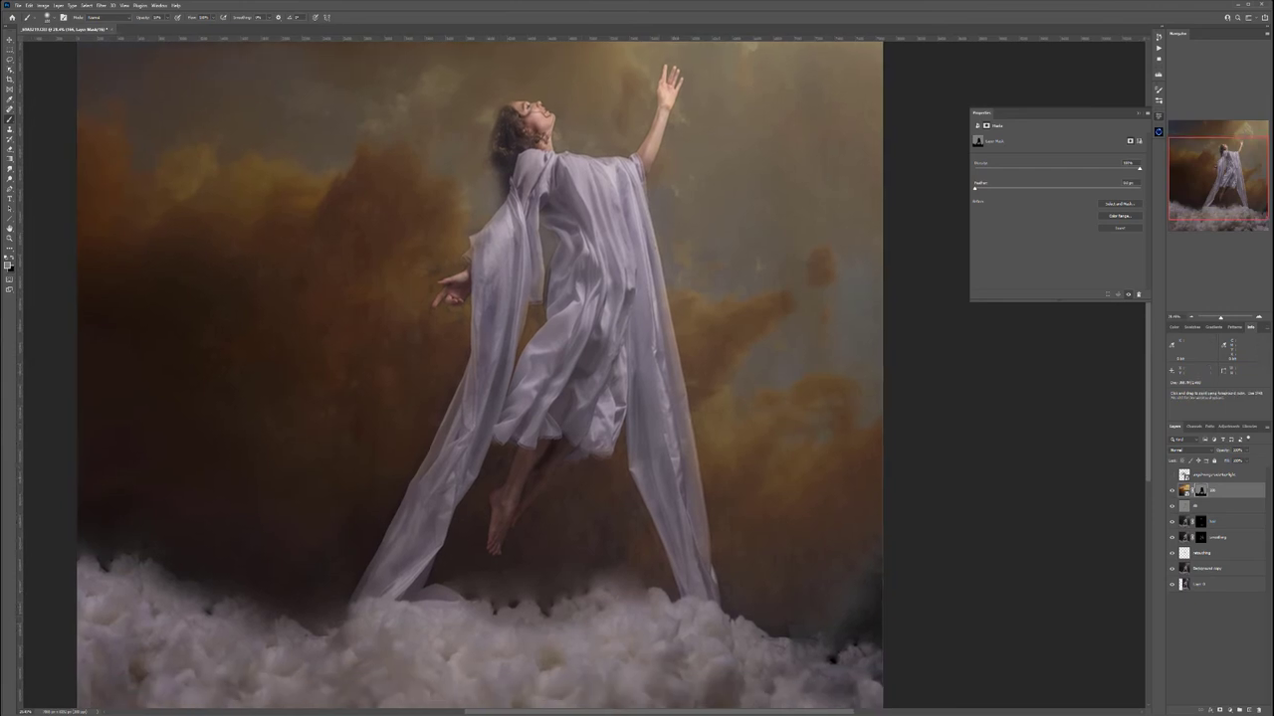
Place the clawed hand image above the sky layer, shrink and rotate it upright, and position it at the foot of the right-hand fabric trail
left_click_drag(1273, 518, 719, 520)
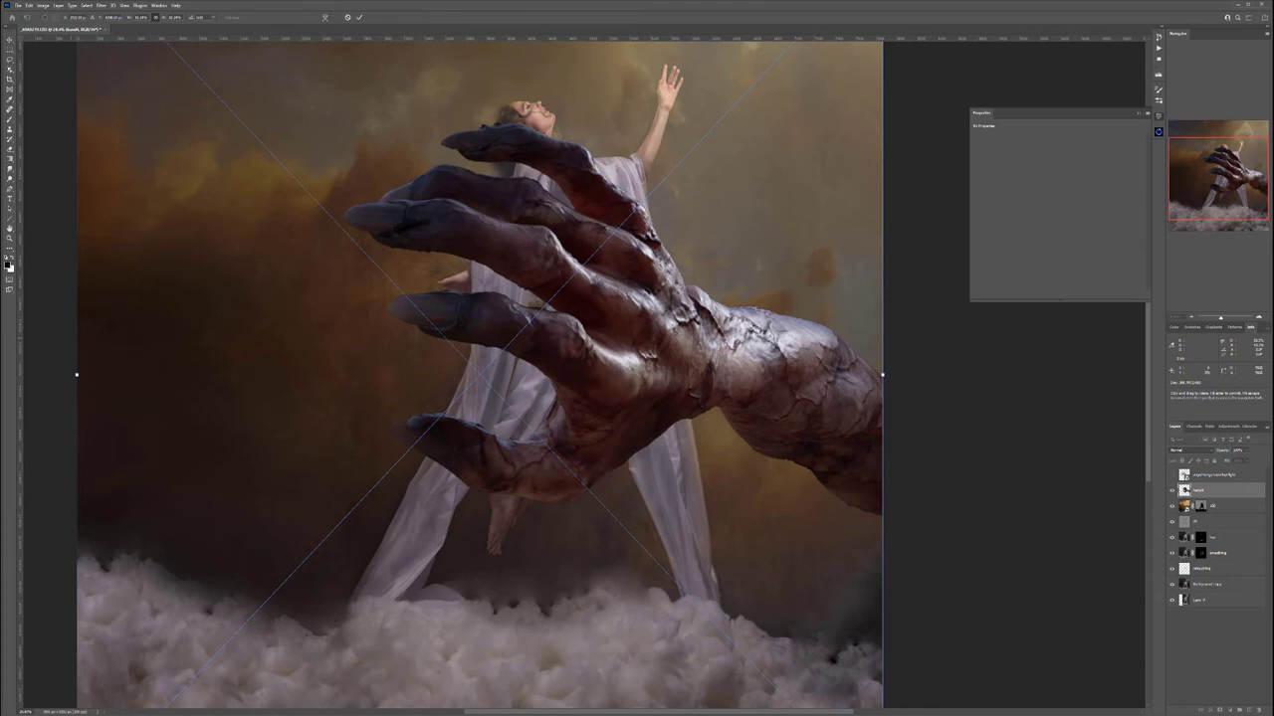
left_click_drag(76, 375, 634, 375)
left_click_drag(832, 365, 774, 570)
left_click_drag(838, 488, 741, 638)
left_click_drag(734, 595, 721, 569)
left_click_drag(824, 435, 704, 577)
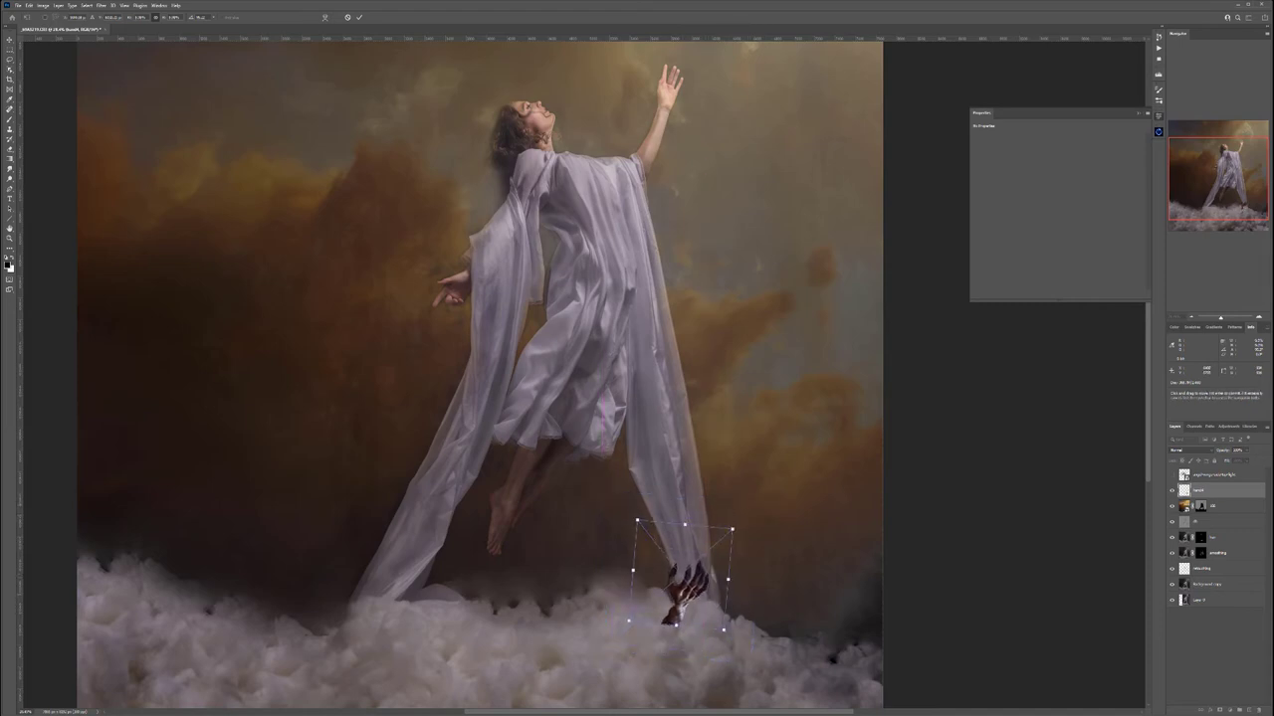
key("Return")
key("b")
scroll(724, 642, "up", 2)
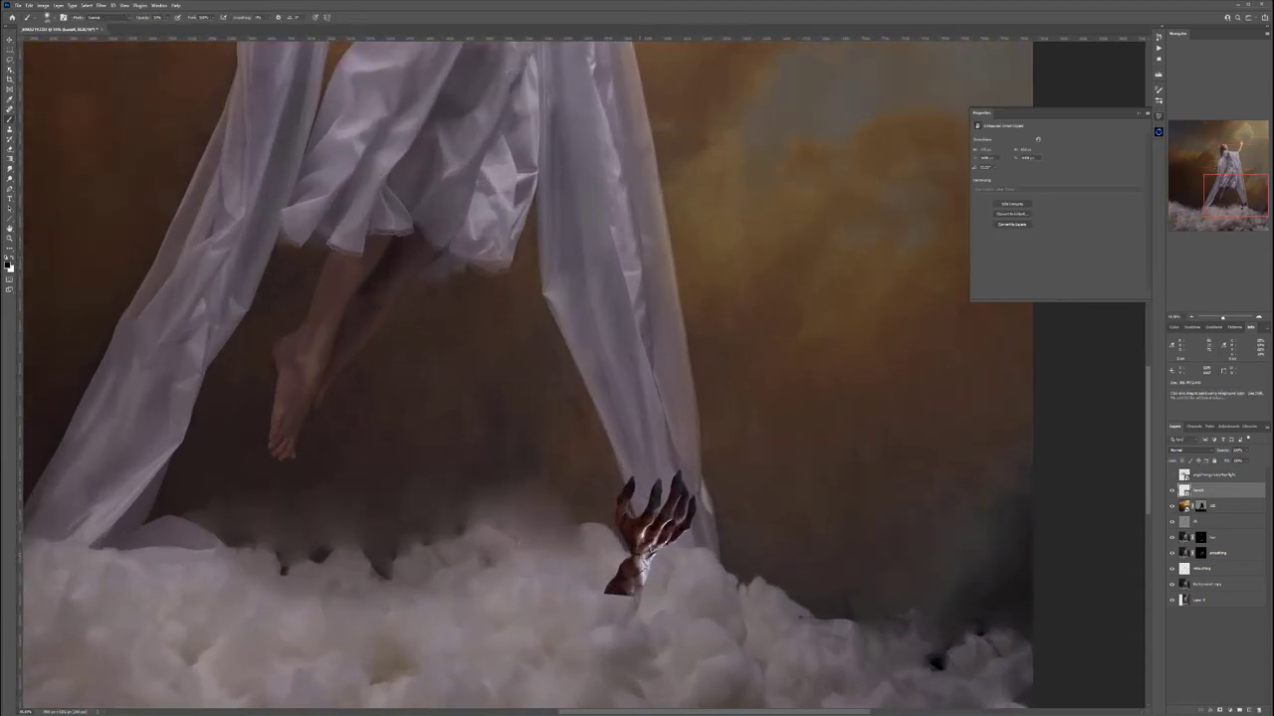
Nudge the clawed hand slightly lower and closer over the foot of the right-hand fabric trail
key("v")
mouse_move(663, 520)
left_mouse_down()
mouse_move(685, 513)
mouse_move(669, 532)
left_mouse_up()
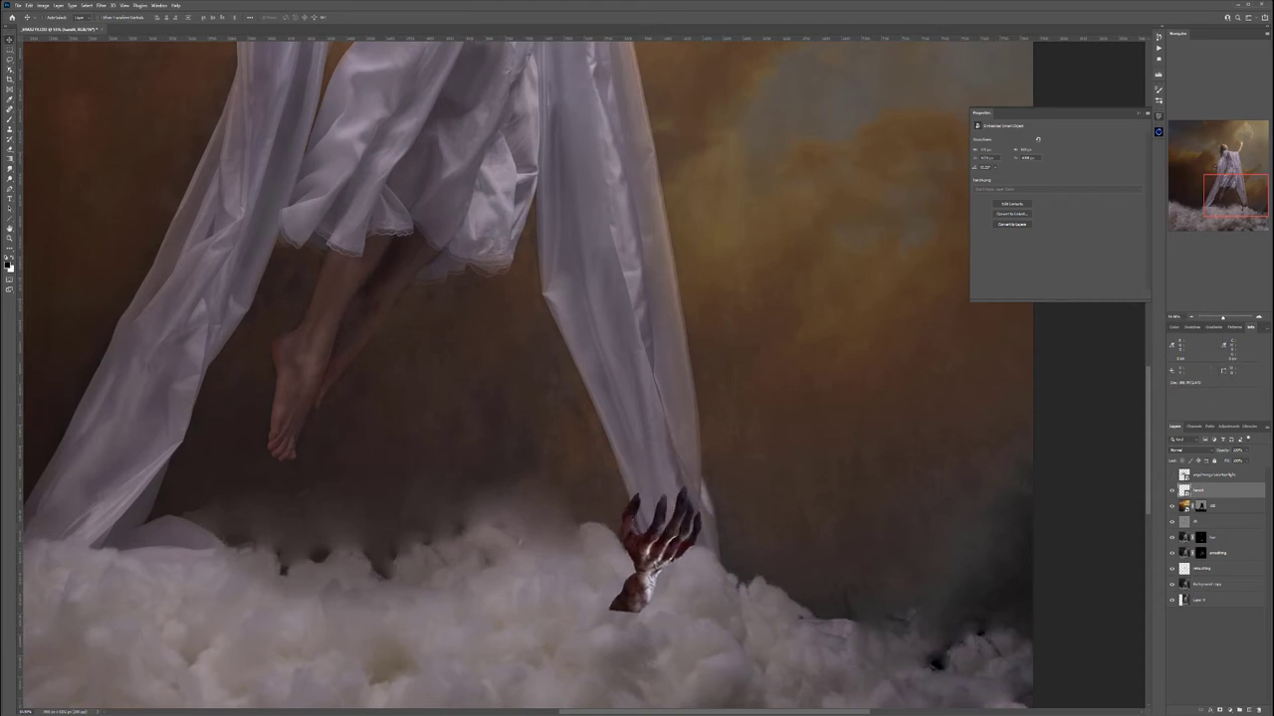
left_click(1249, 711)
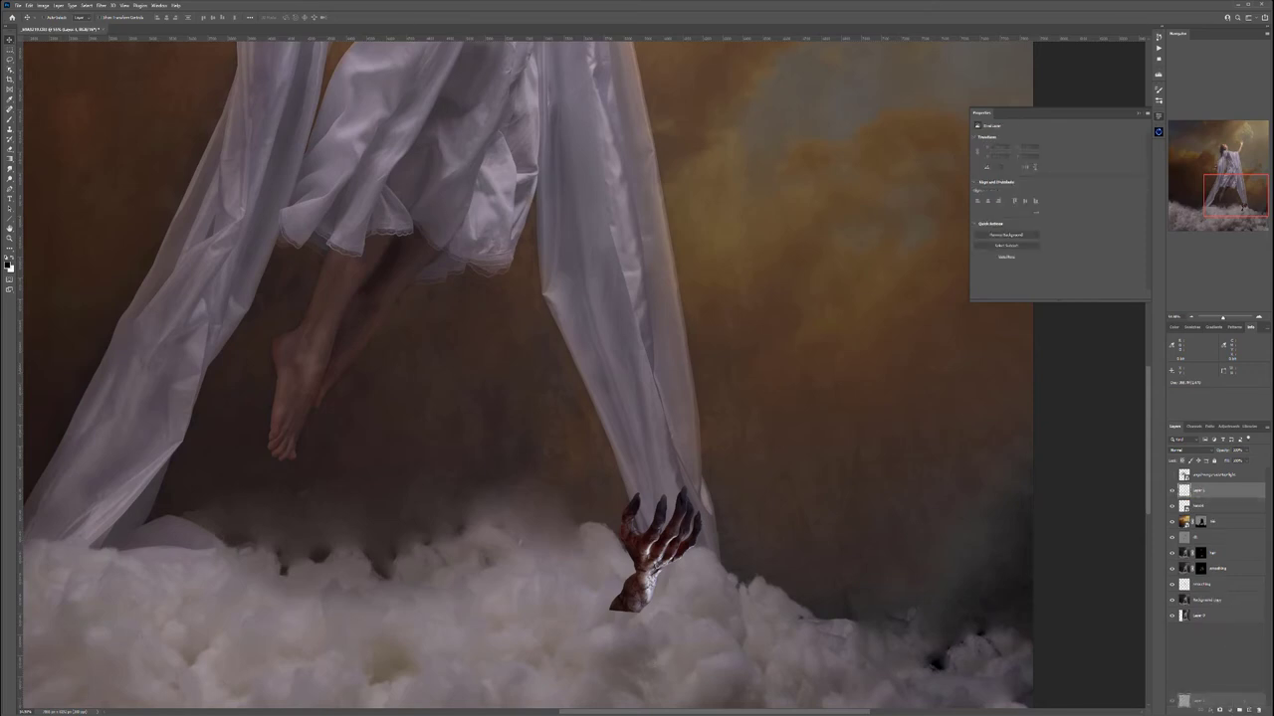
left_click(1262, 710)
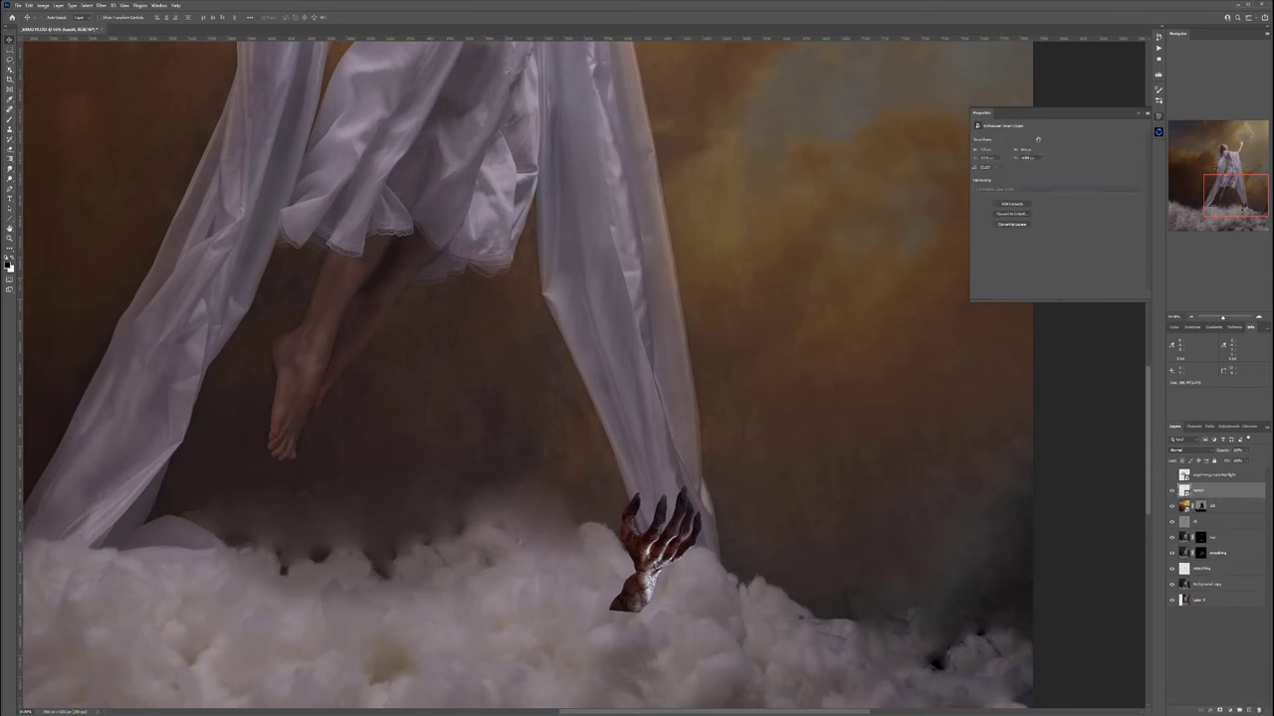
Add a layer mask to the clawed hand and paint out its cut-off wrist so it sinks into the clouds
left_click(1220, 711)
key("b")
scroll(656, 543, "up", 1)
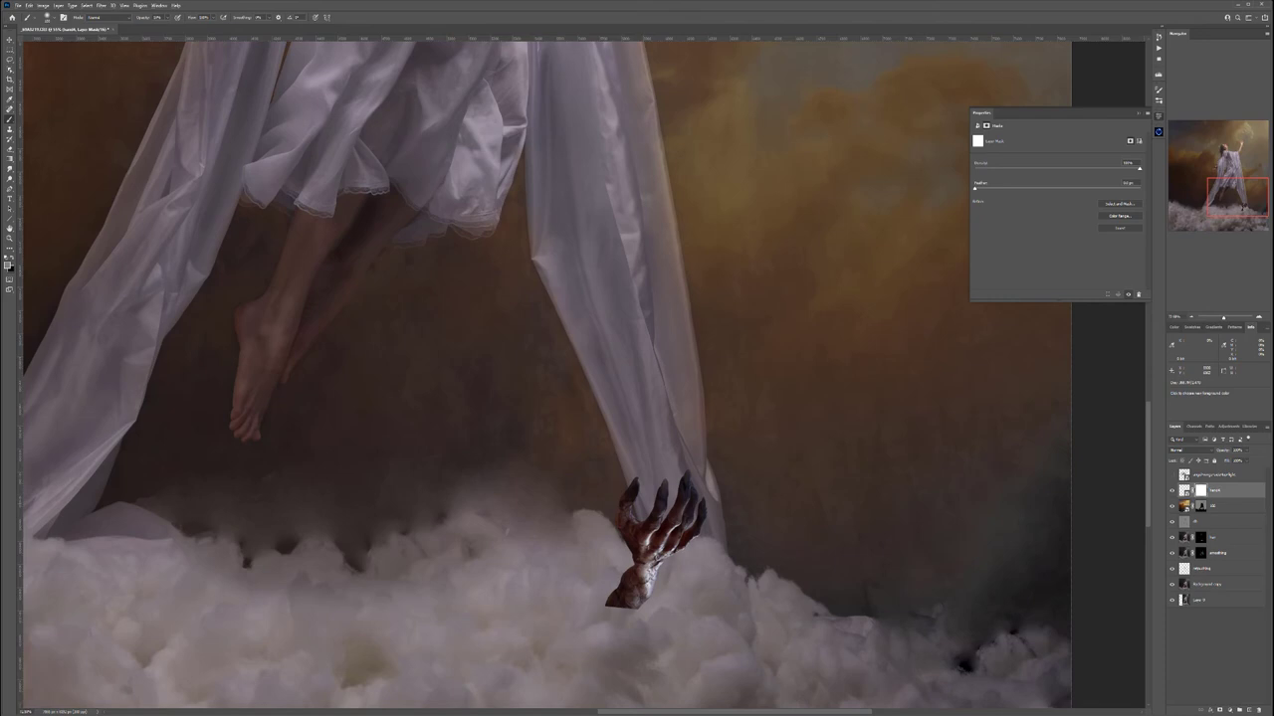
scroll(661, 542, "up", 1)
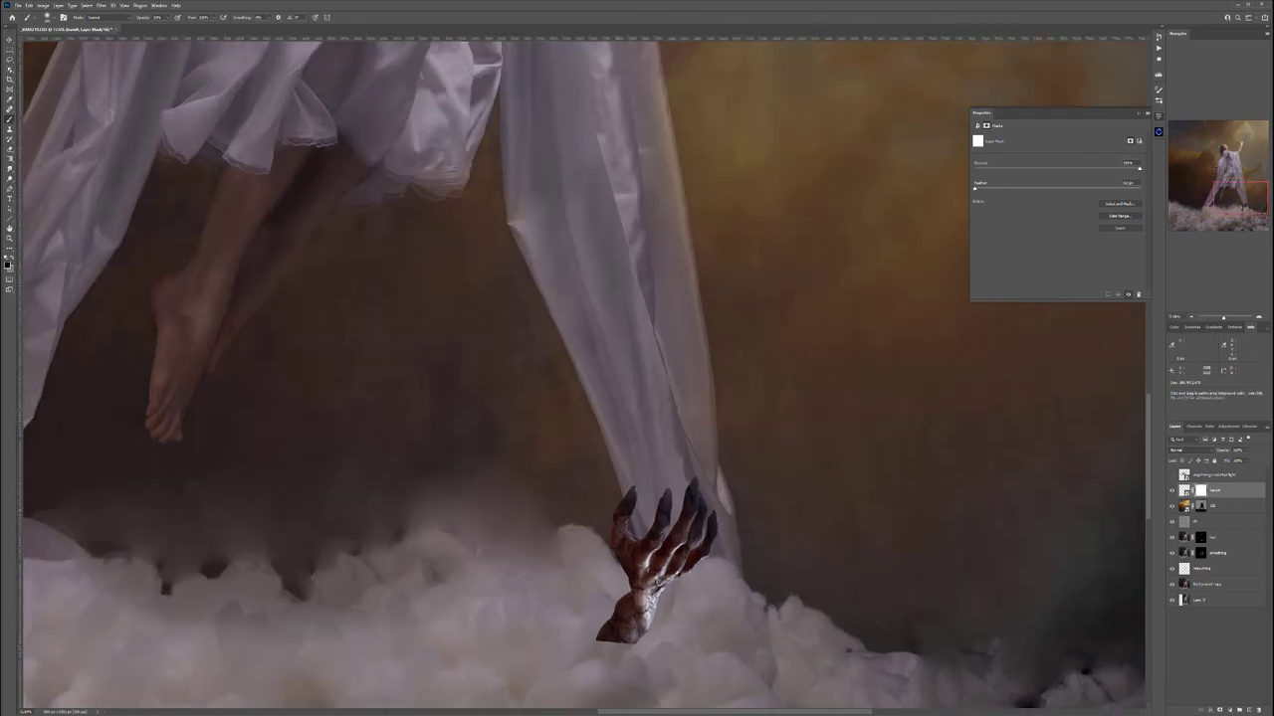
scroll(615, 528, "up", 1)
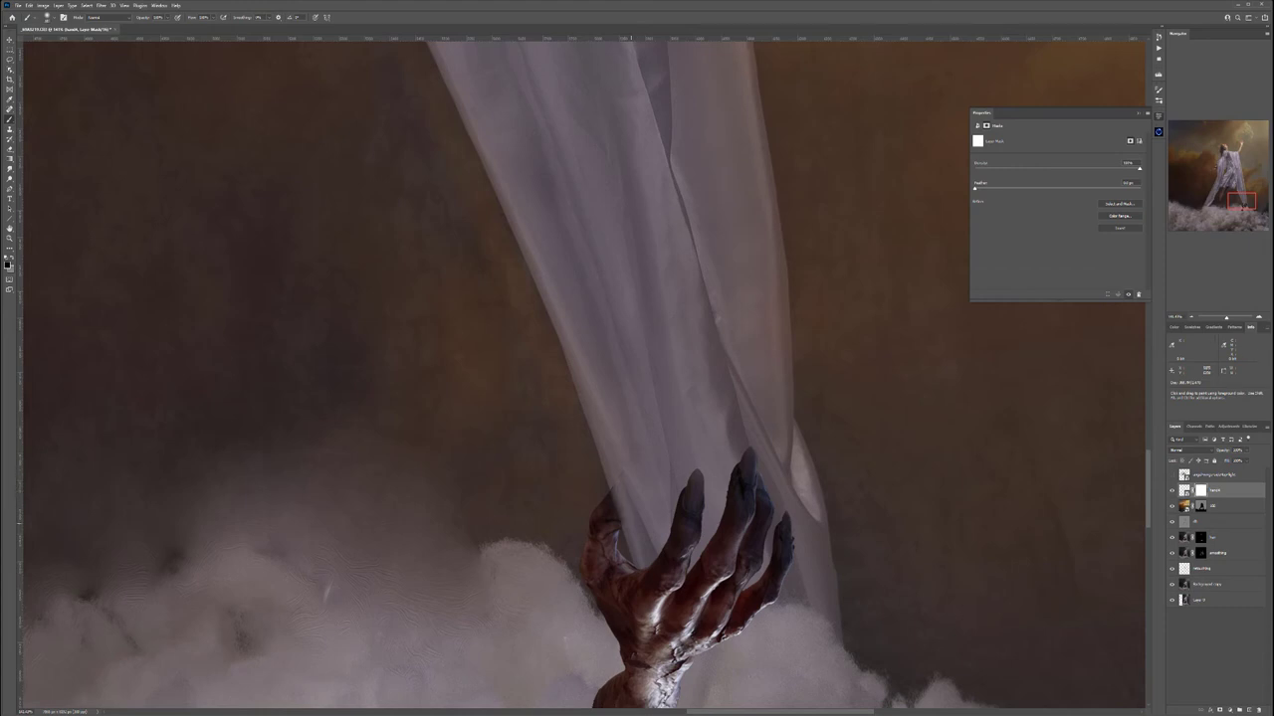
scroll(584, 372, "down", 5)
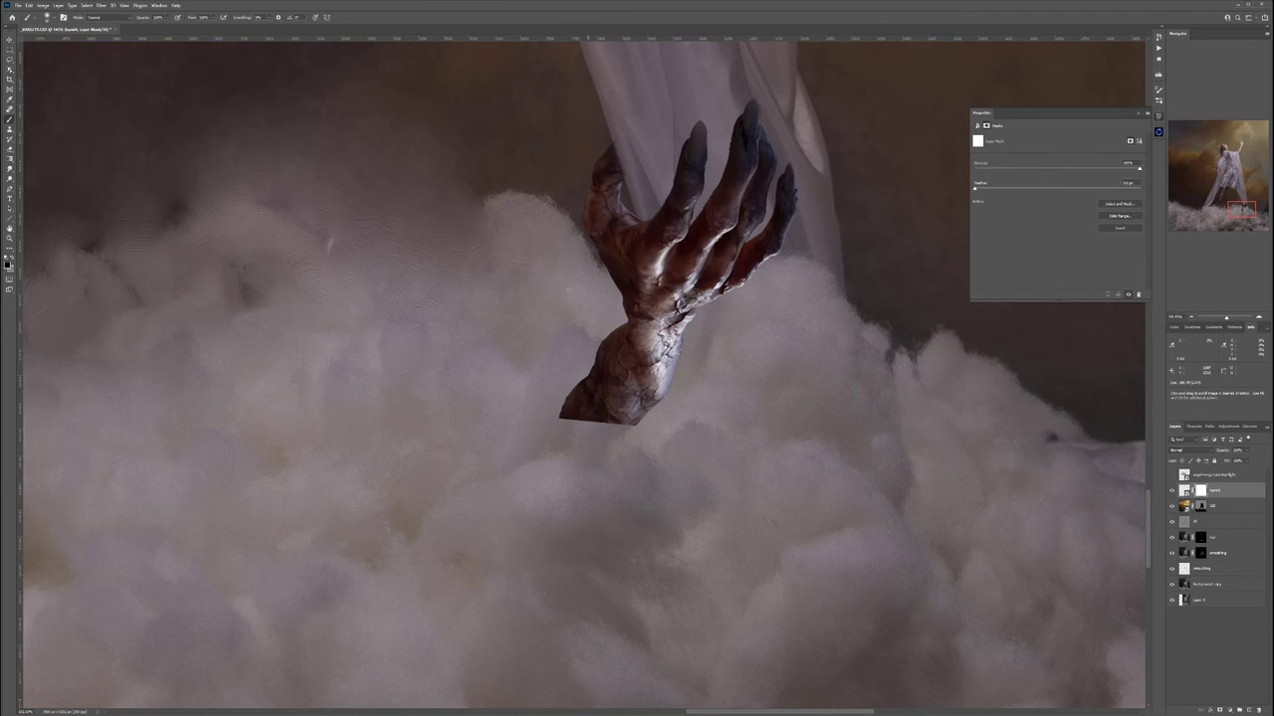
mouse_move(545, 422)
left_mouse_down()
mouse_move(640, 428)
mouse_move(588, 407)
mouse_move(597, 373)
mouse_move(640, 415)
left_mouse_up()
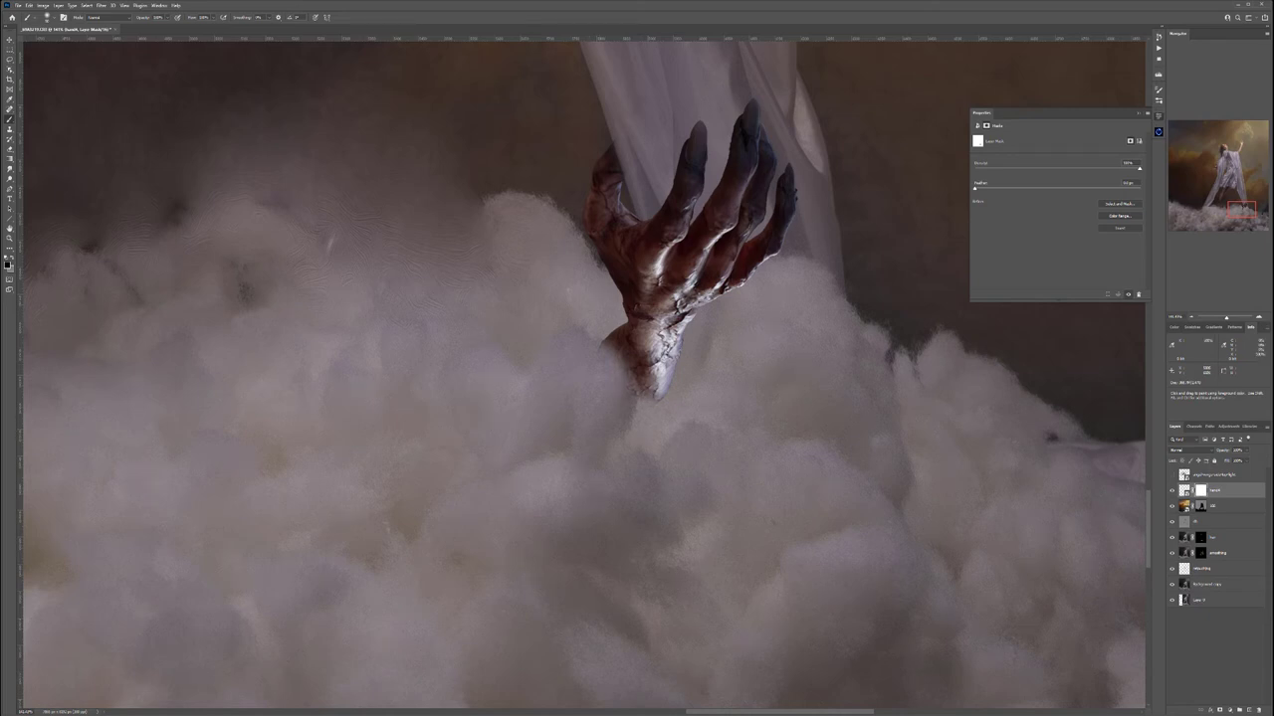
Place a second clawed hand image, shrink and rotate it upright, and position it beside the first hand on the right-hand fabric trail
scroll(631, 462, "down", 6)
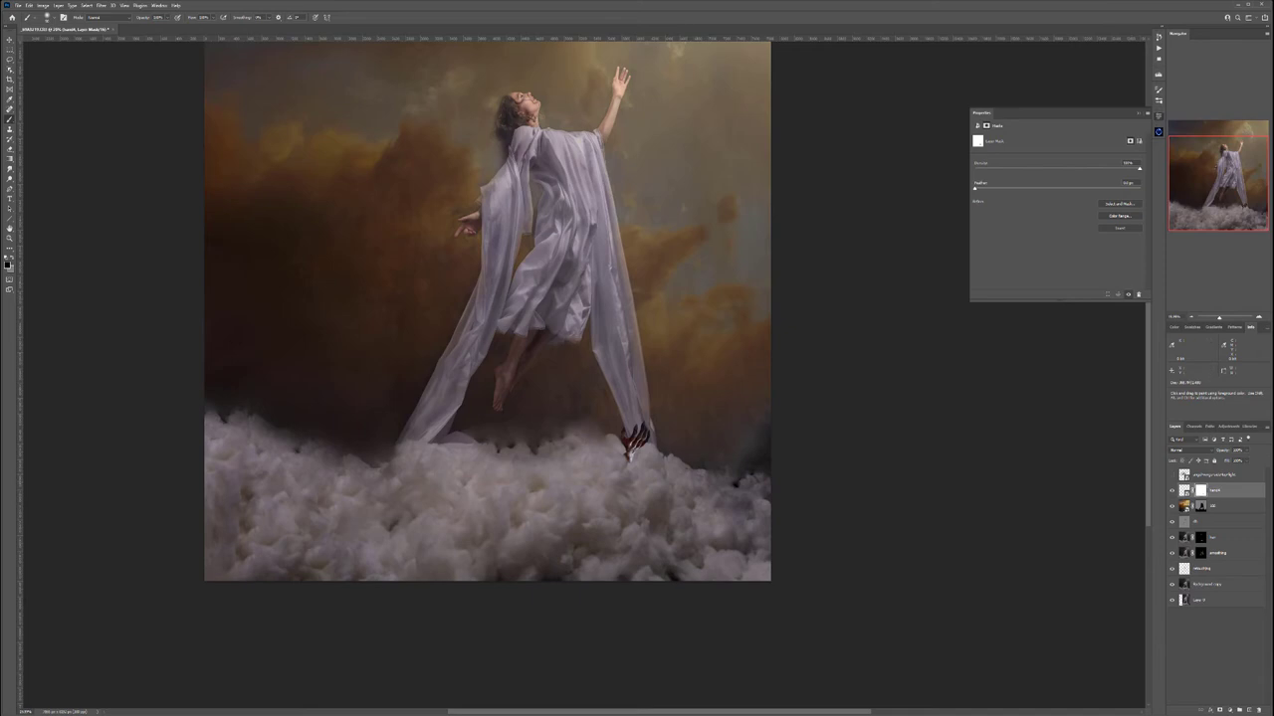
left_click_drag(1273, 361, 653, 360)
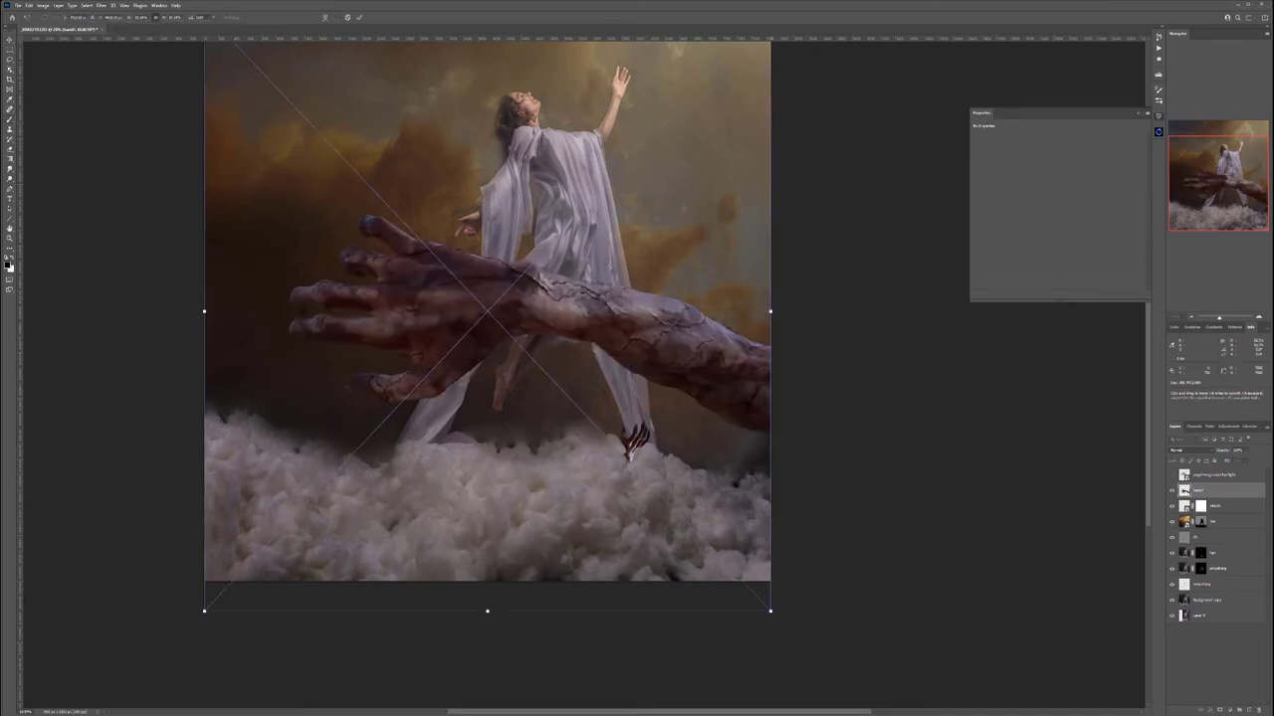
left_click_drag(771, 611, 437, 258)
left_click_drag(364, 125, 627, 499)
left_click_drag(716, 642, 776, 492)
left_click_drag(734, 275, 645, 458)
left_click_drag(626, 536, 475, 423)
left_click_drag(714, 444, 685, 428)
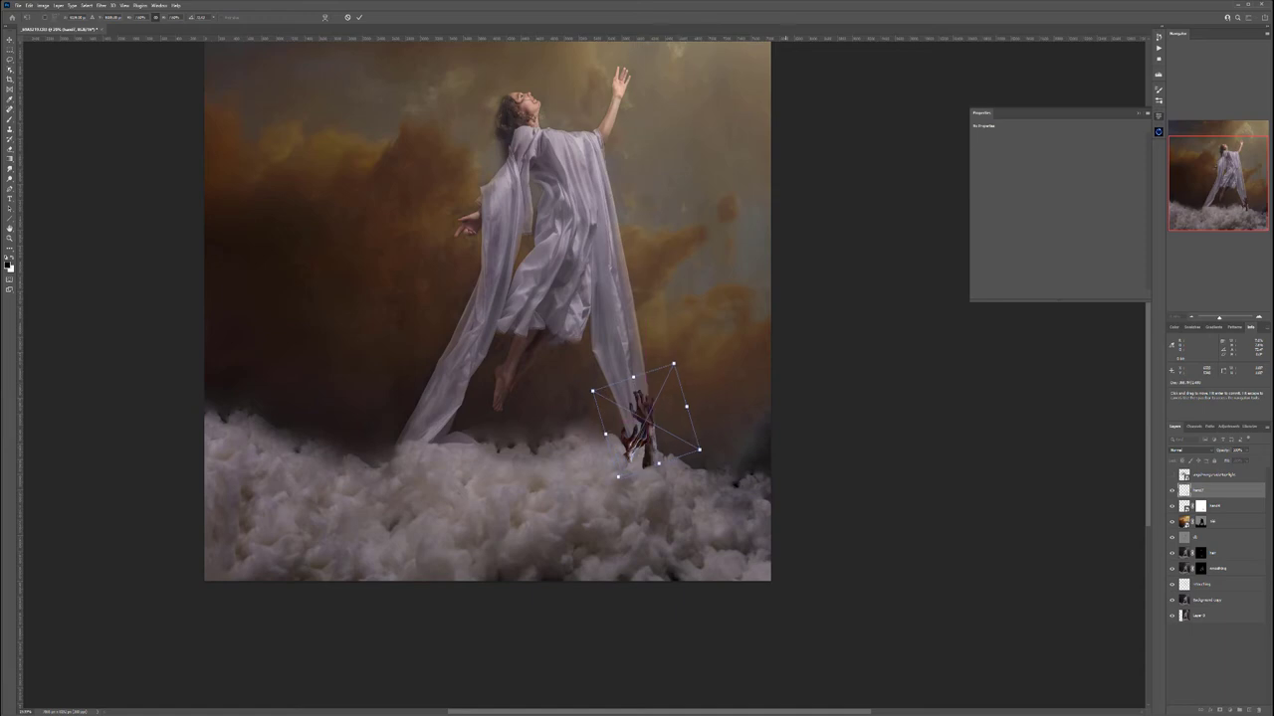
key("Return")
key("b")
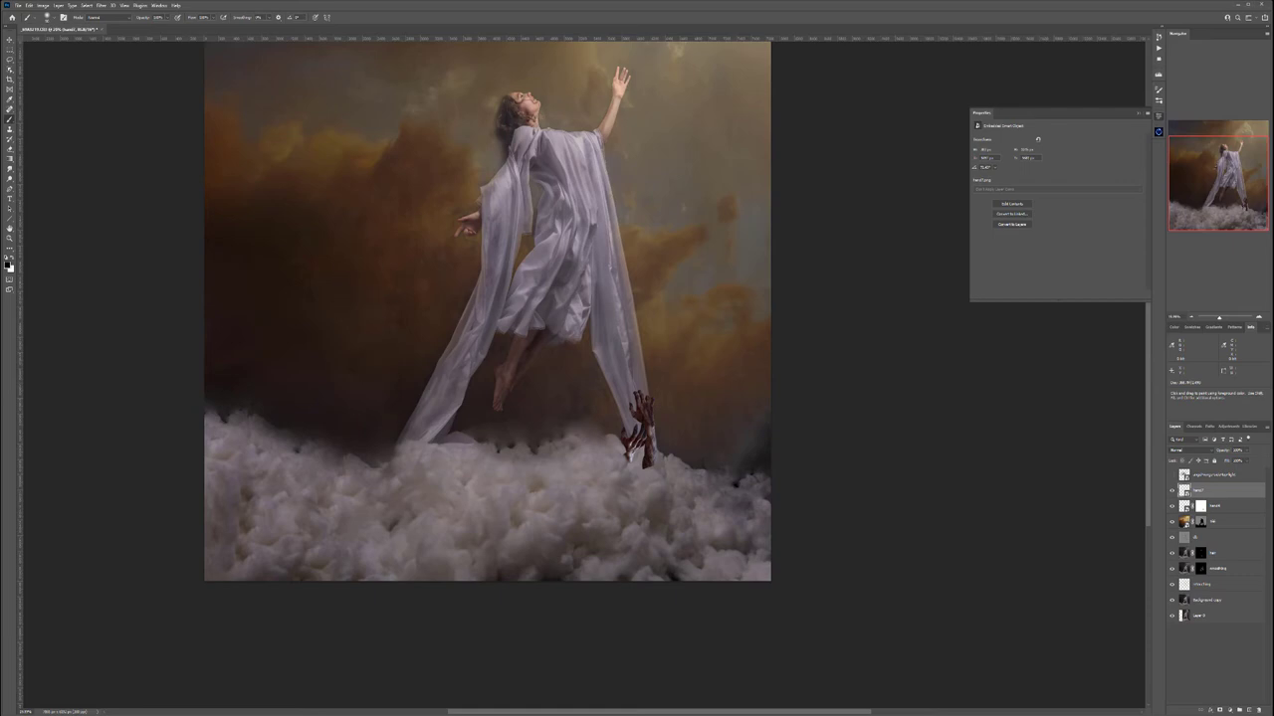
Place a third clawed hand image, rotate and shrink it, and position it gripping the foot of the left-hand fabric trail
left_click_drag(770, 611, 489, 313)
left_click_drag(429, 348, 492, 482)
left_click_drag(666, 540, 672, 366)
left_click_drag(612, 414, 540, 429)
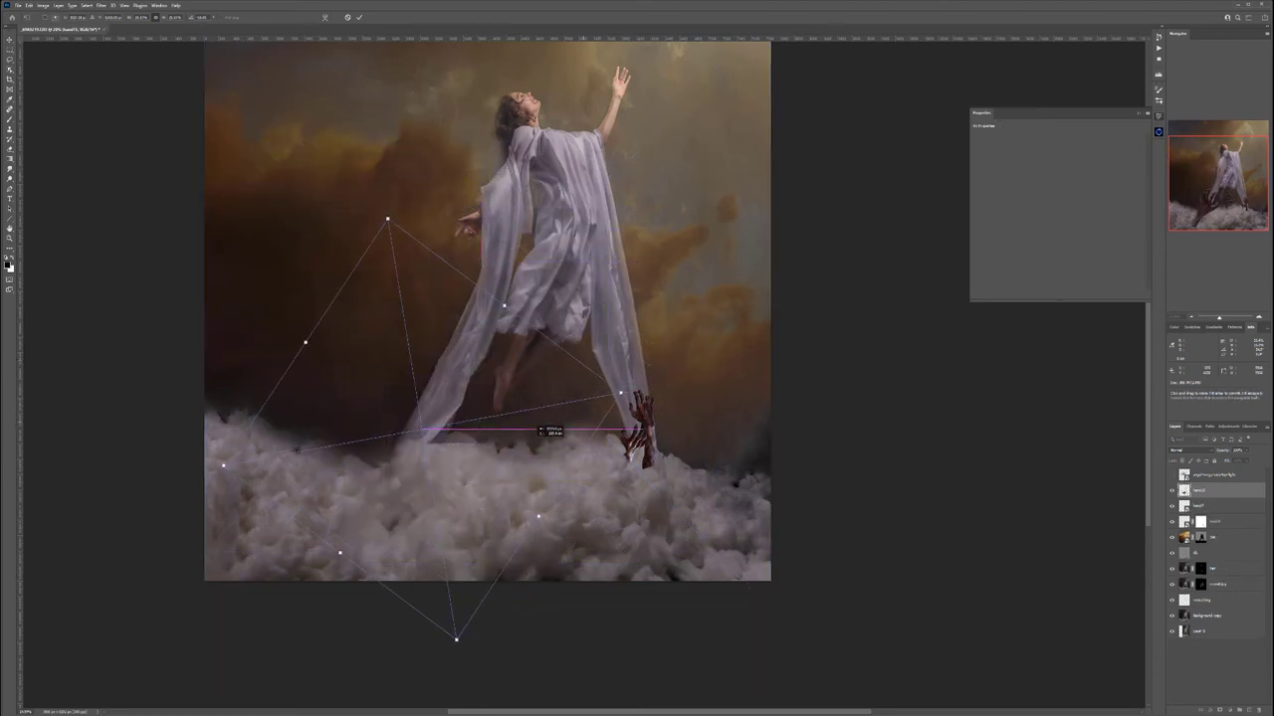
left_click_drag(621, 393, 347, 356)
left_click_drag(298, 433, 426, 416)
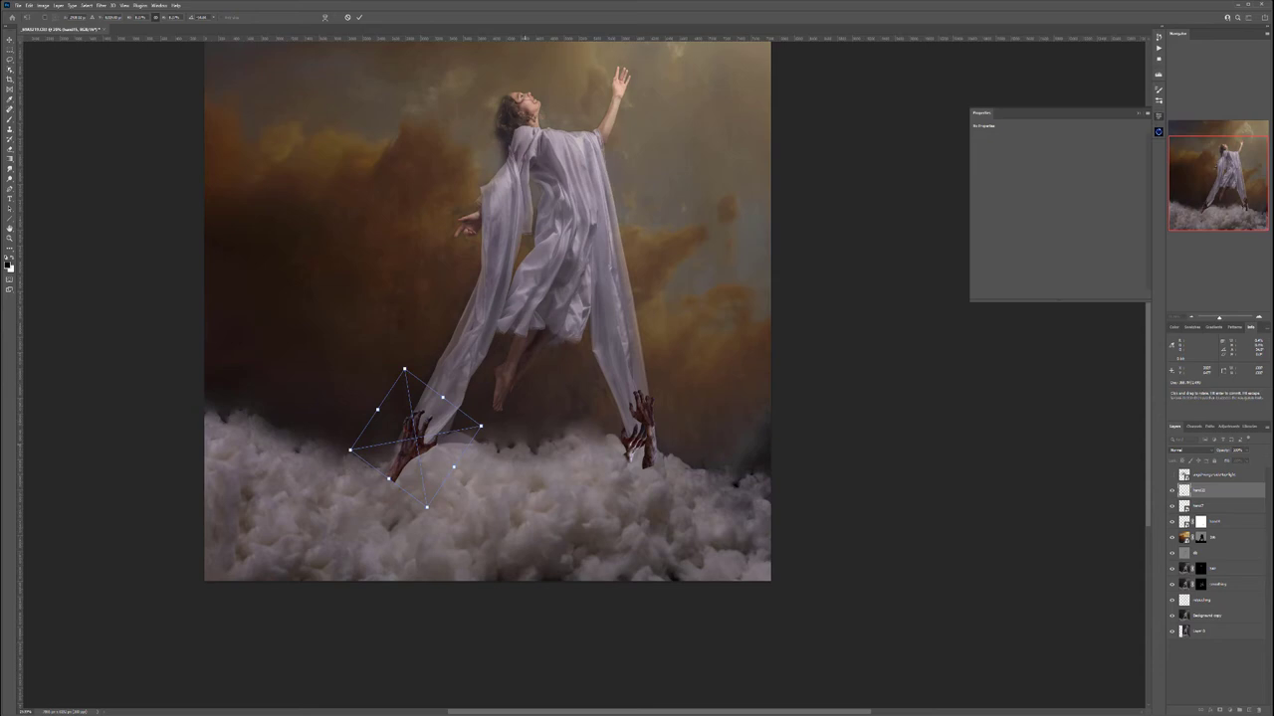
key("Return")
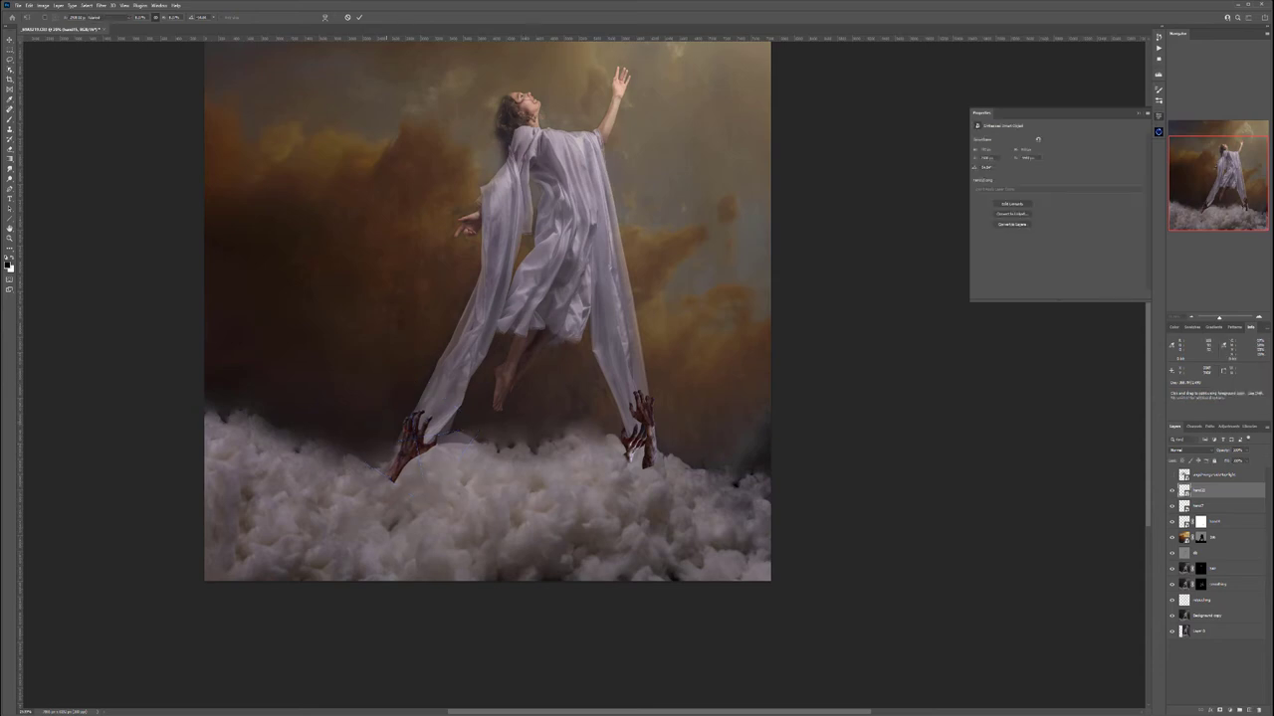
key("b")
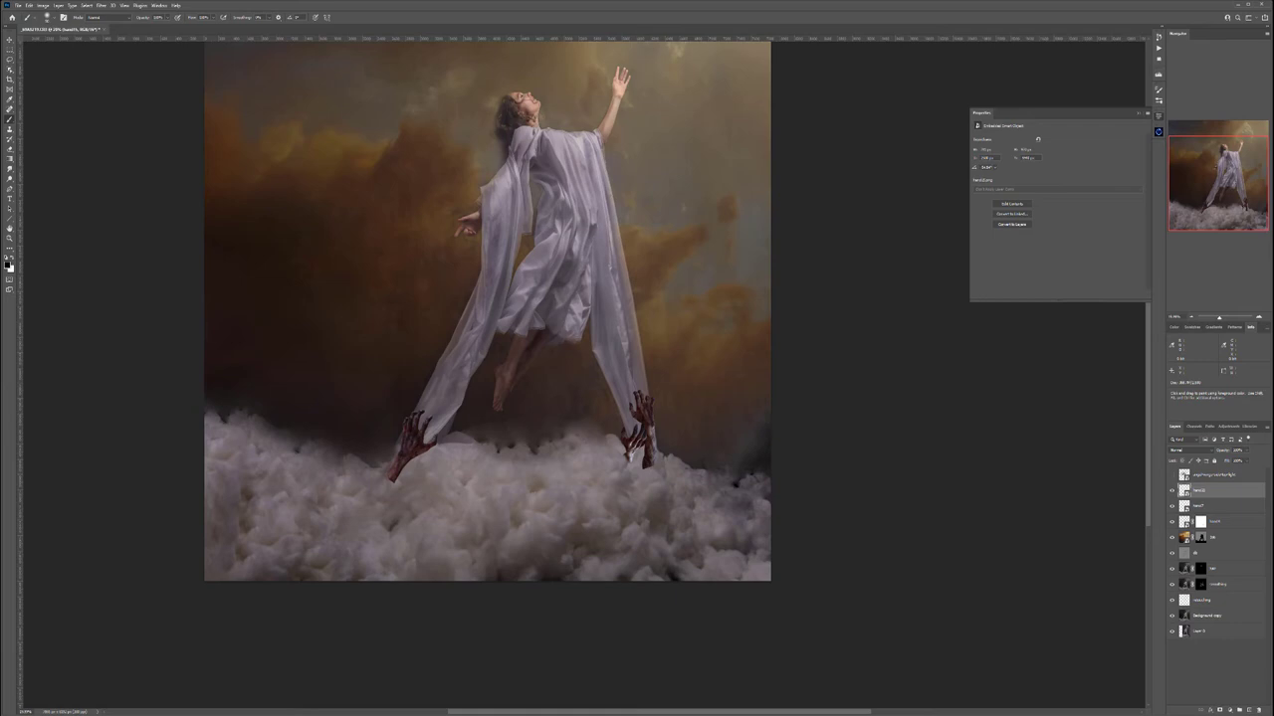
Place a fourth clawed hand image, shrink and rotate it, and position it at the outer side of the left-hand trail's hand
left_click_drag(594, 380, 560, 405)
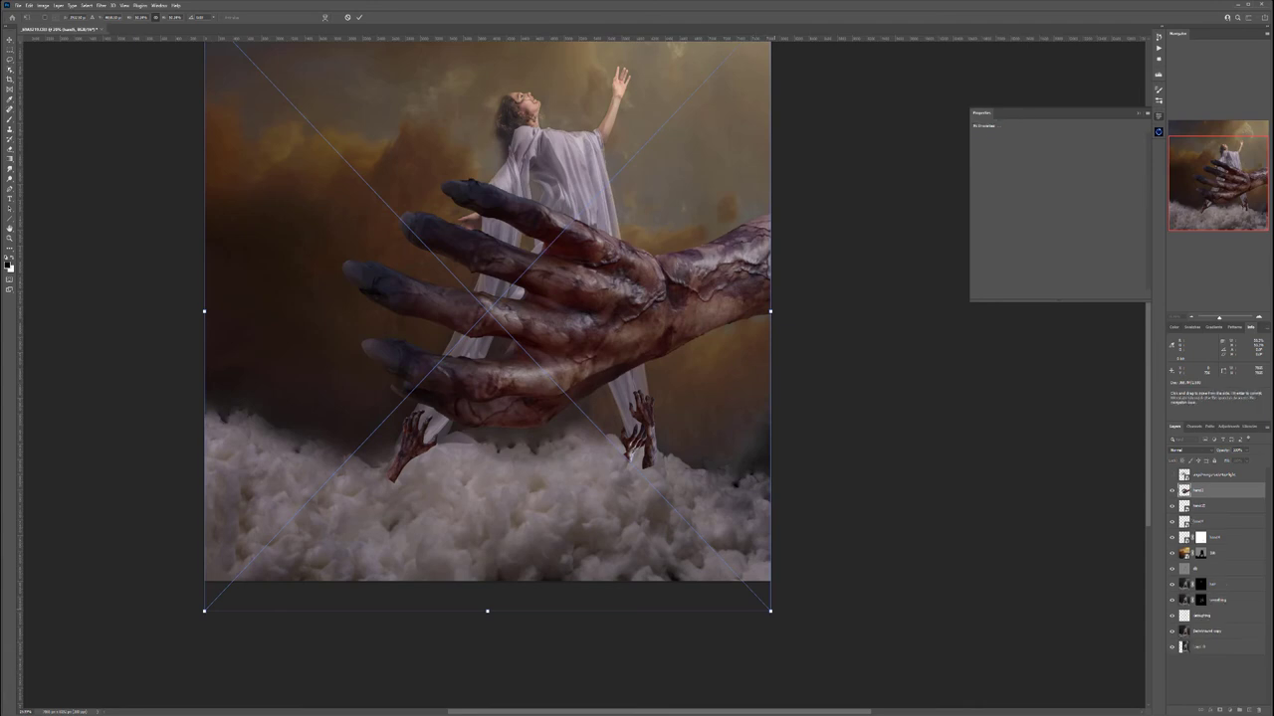
left_click_drag(770, 610, 392, 210)
left_click_drag(384, 114, 441, 439)
left_click_drag(476, 344, 353, 434)
left_click_drag(289, 408, 398, 454)
left_click_drag(427, 389, 367, 413)
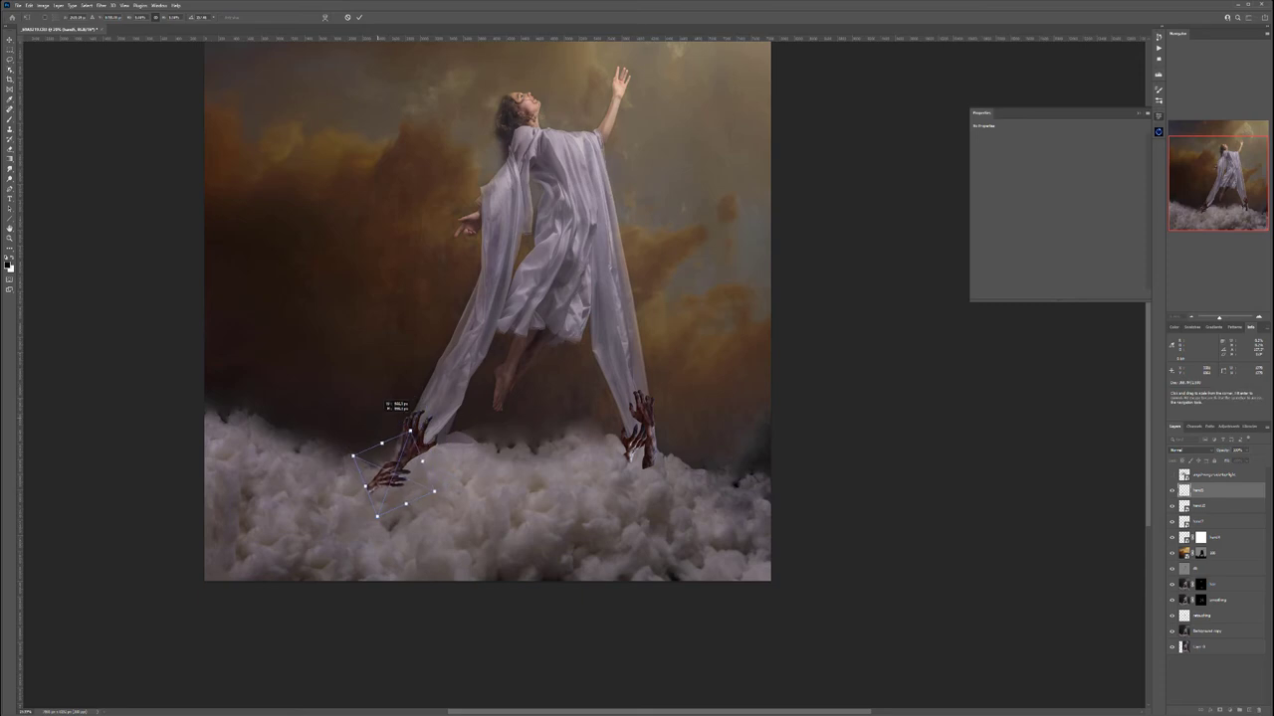
left_click_drag(422, 477, 441, 450)
key("Return")
key("b")
Stack the fourth hand's layer beneath the third hand and nudge it closer behind that hand
left_click_drag(1216, 490, 1216, 513)
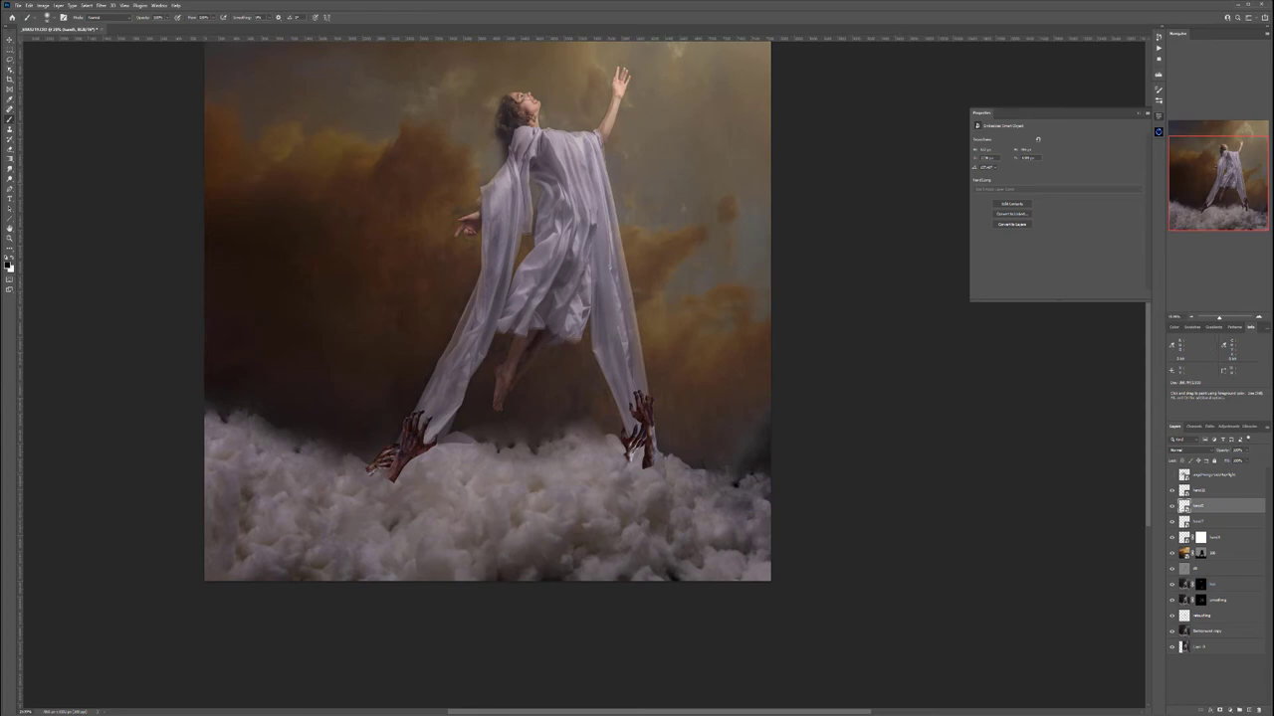
key("v")
left_click_drag(412, 438, 399, 453)
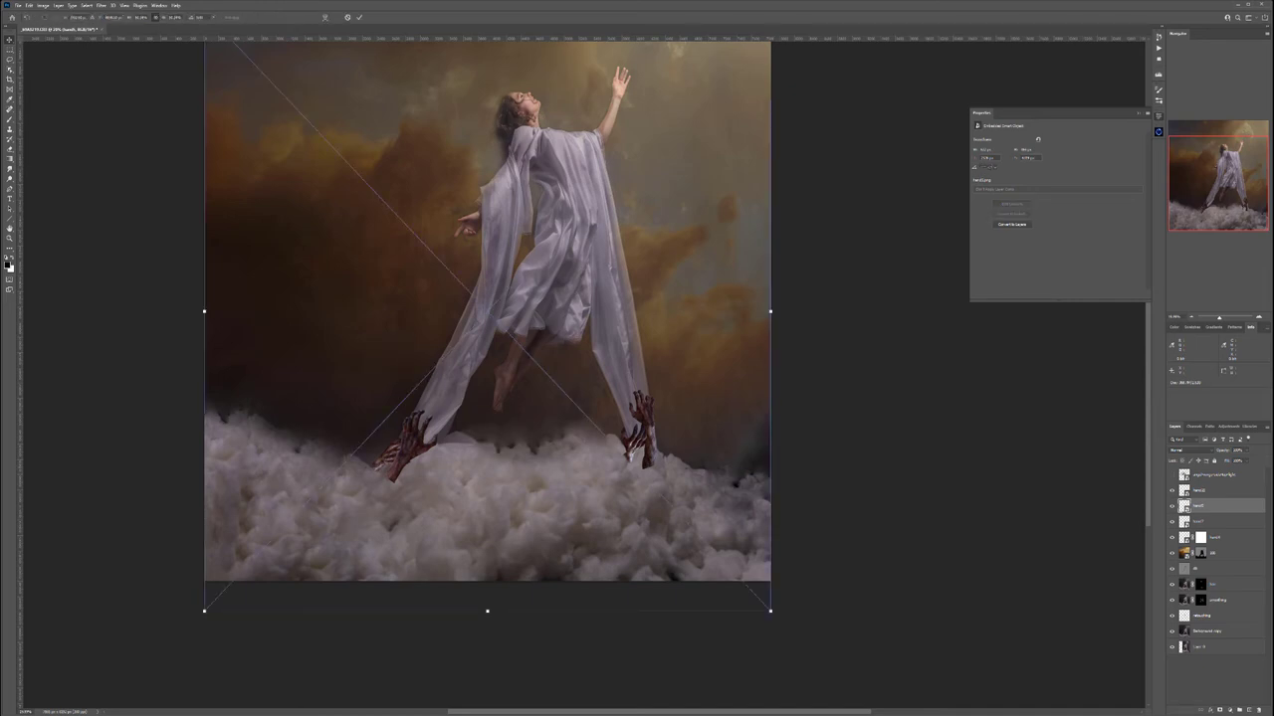
Place a fifth clawed hand image, shrink and rotate it upright, and position it at the inner edge of the left-hand fabric trail
left_click_drag(767, 605, 376, 297)
left_click_drag(392, 103, 545, 392)
left_click_drag(597, 344, 500, 428)
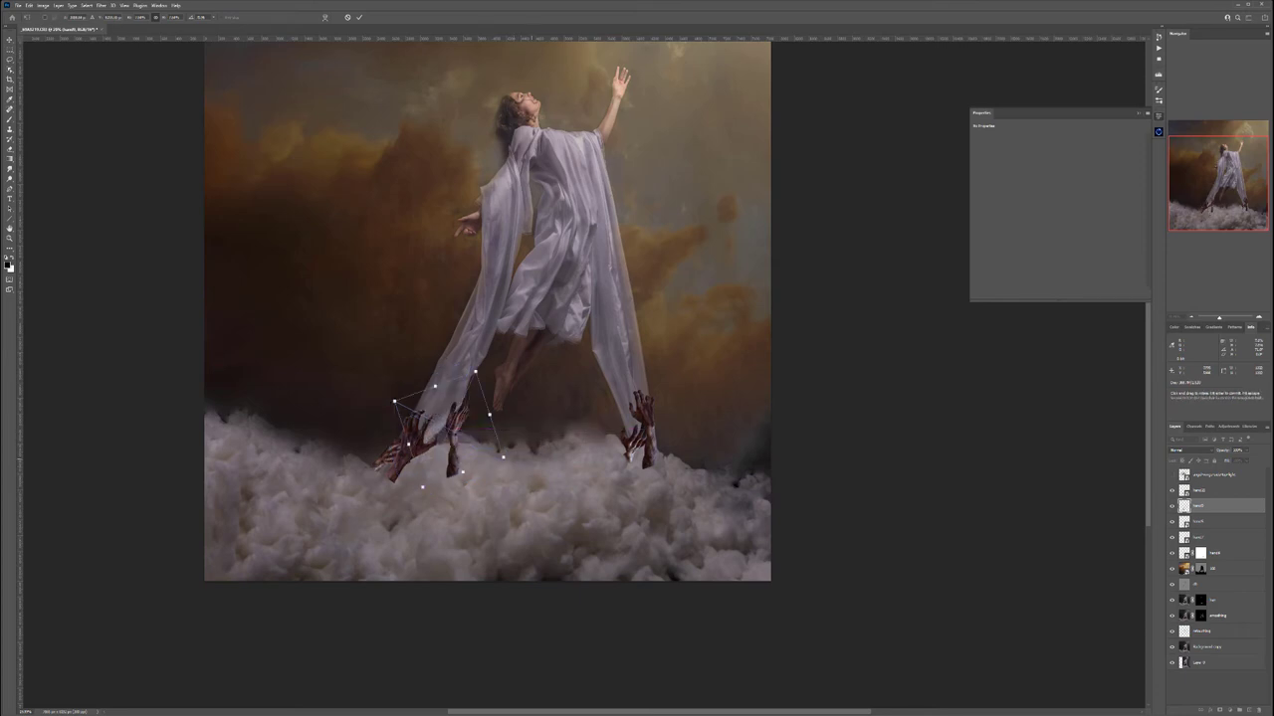
key("Return")
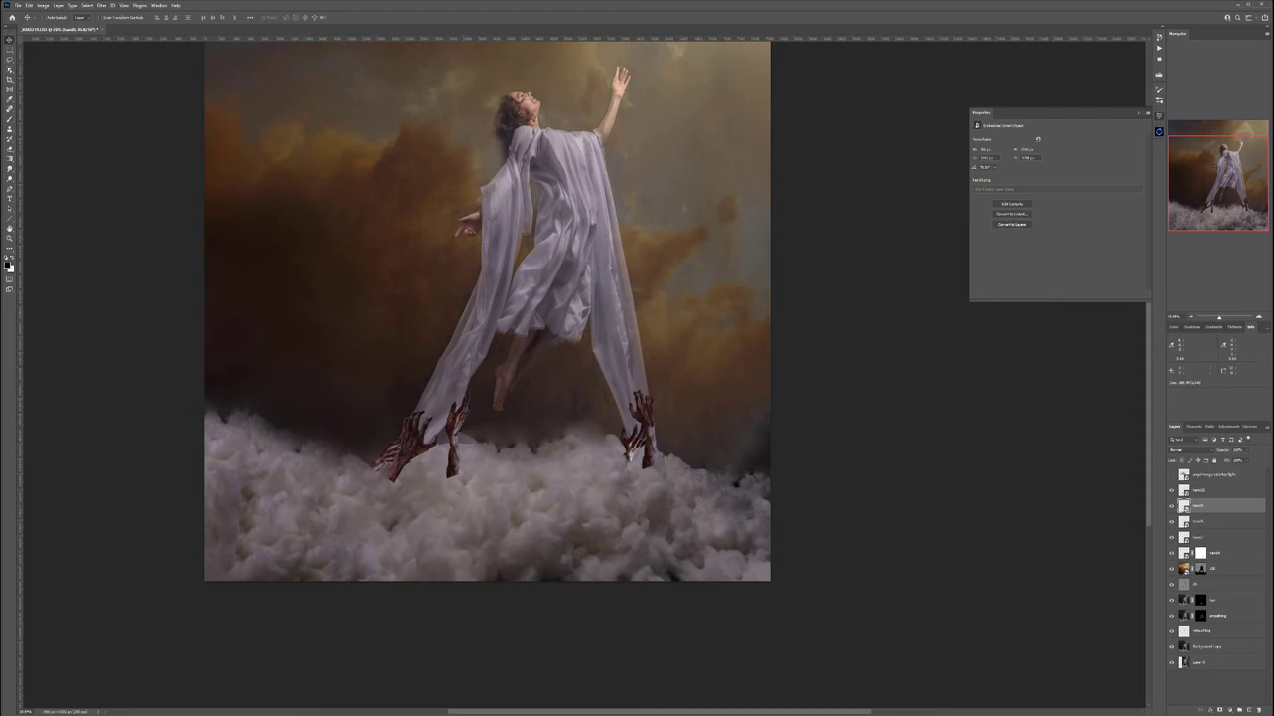
Group all five clawed hand layers and name the group "hands"
left_click(1212, 491)
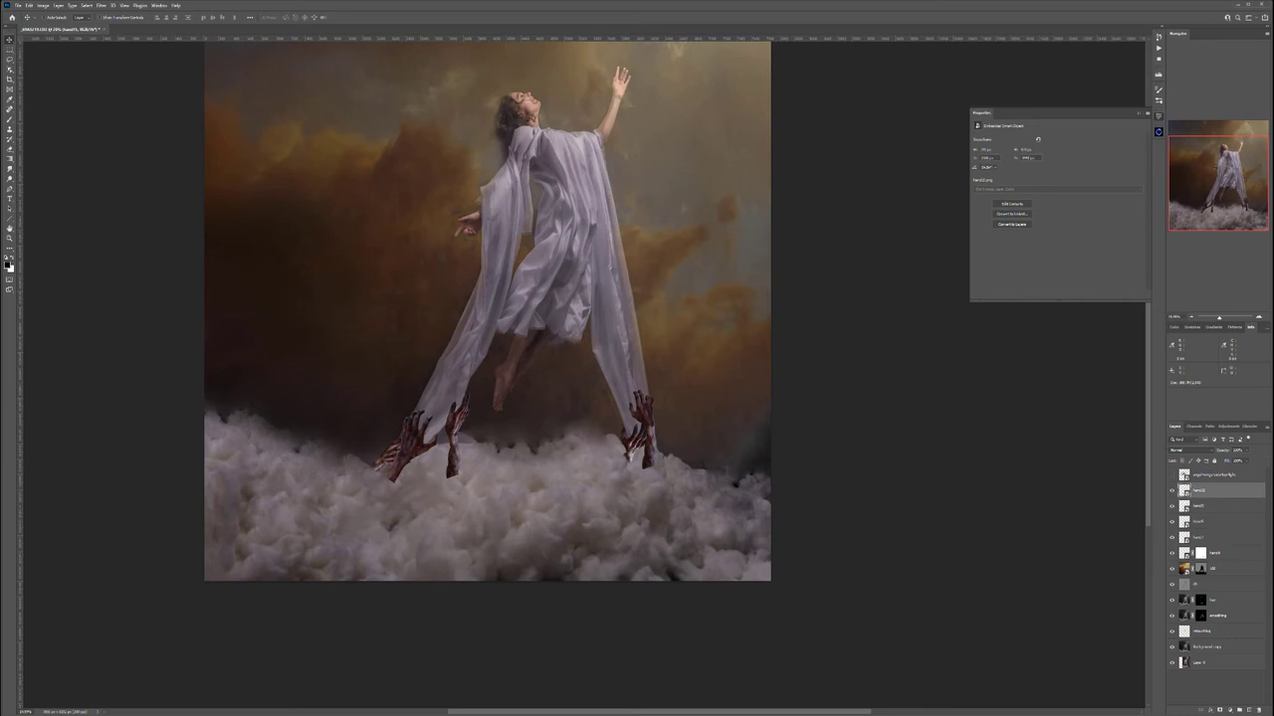
left_click(1215, 552, "shift")
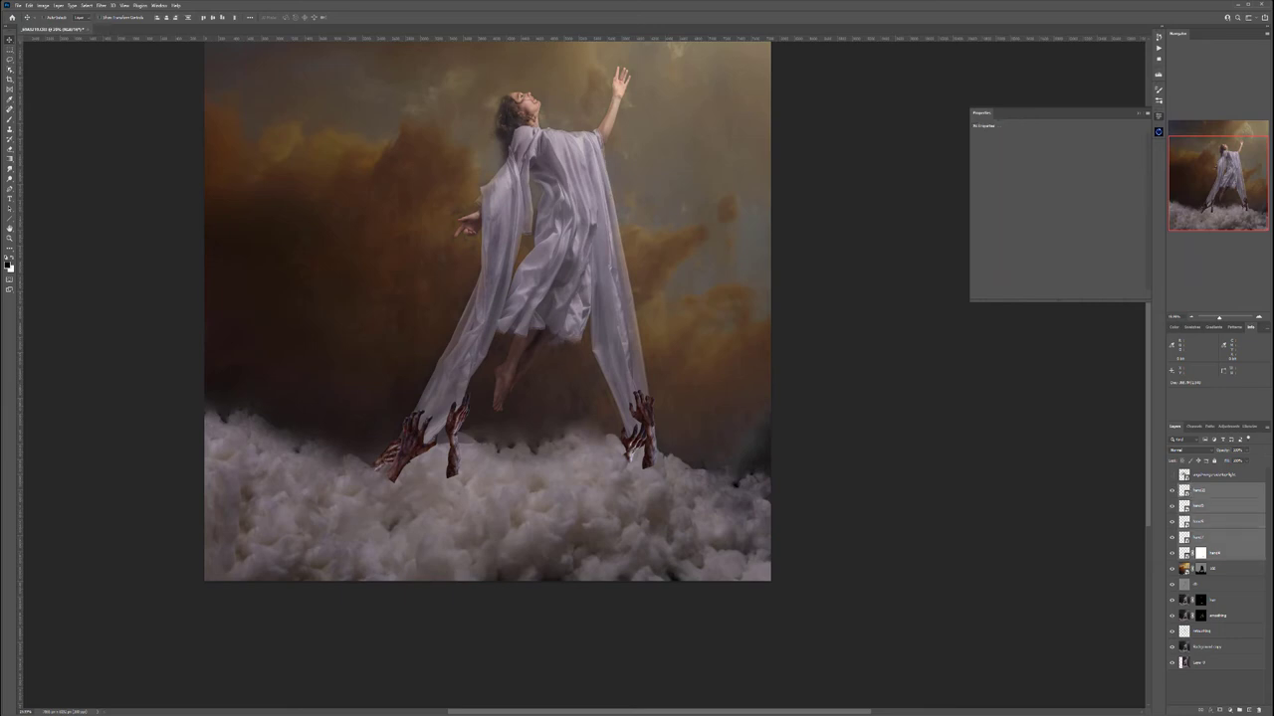
key("ctrl+g")
double_click(1200, 487)
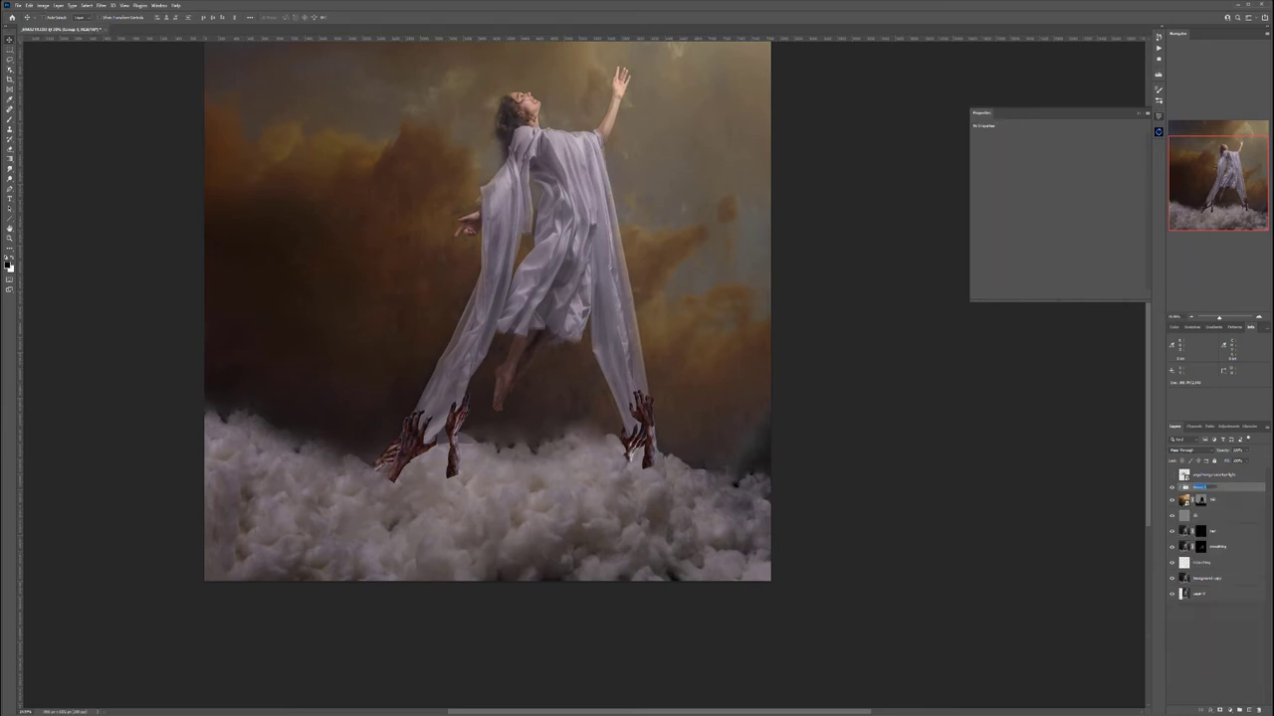
type("to")
key("Return")
Add a layer mask to the hands group and fade the taller right-hand wrist's cut edge into the clouds
left_click(1220, 711)
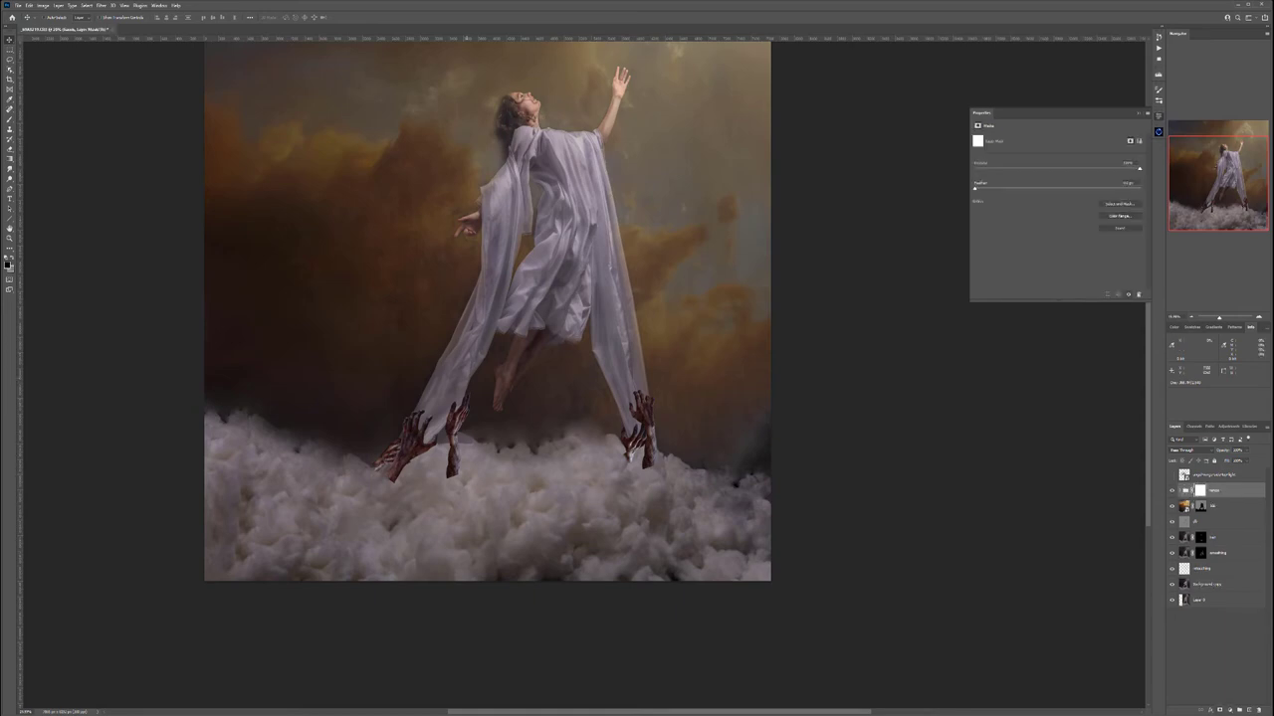
key("b")
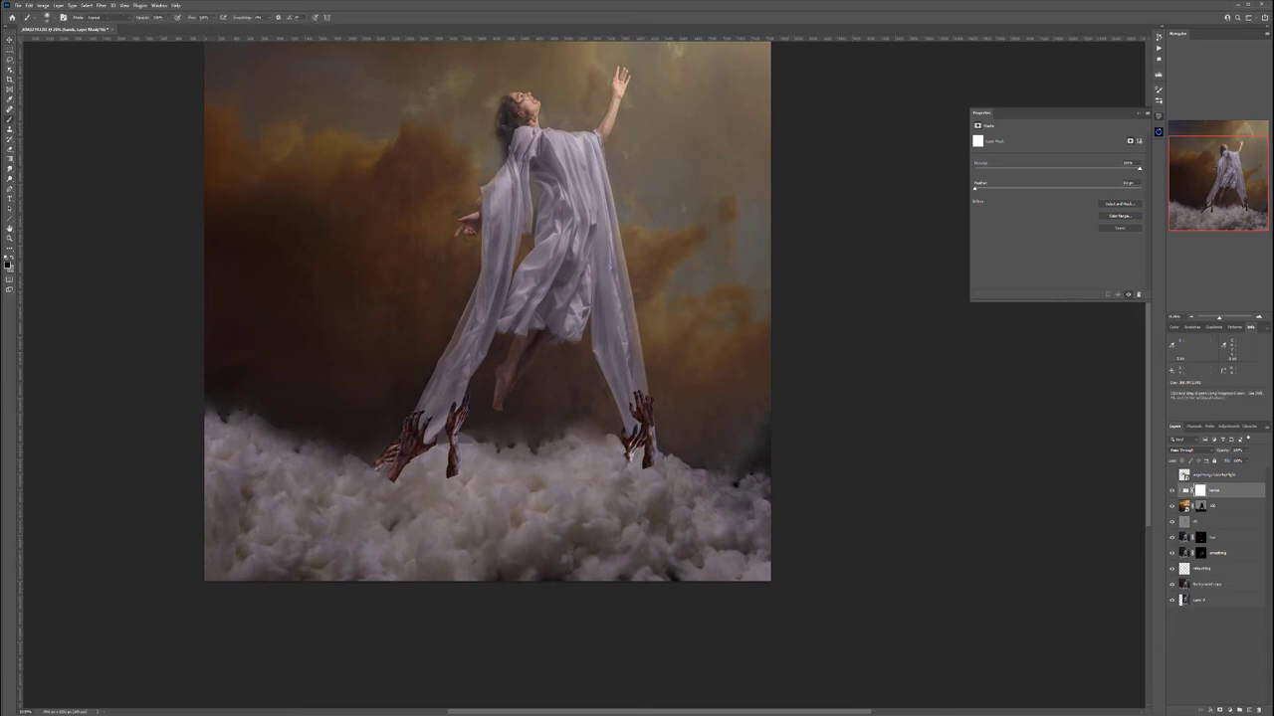
scroll(647, 452, "up", 7)
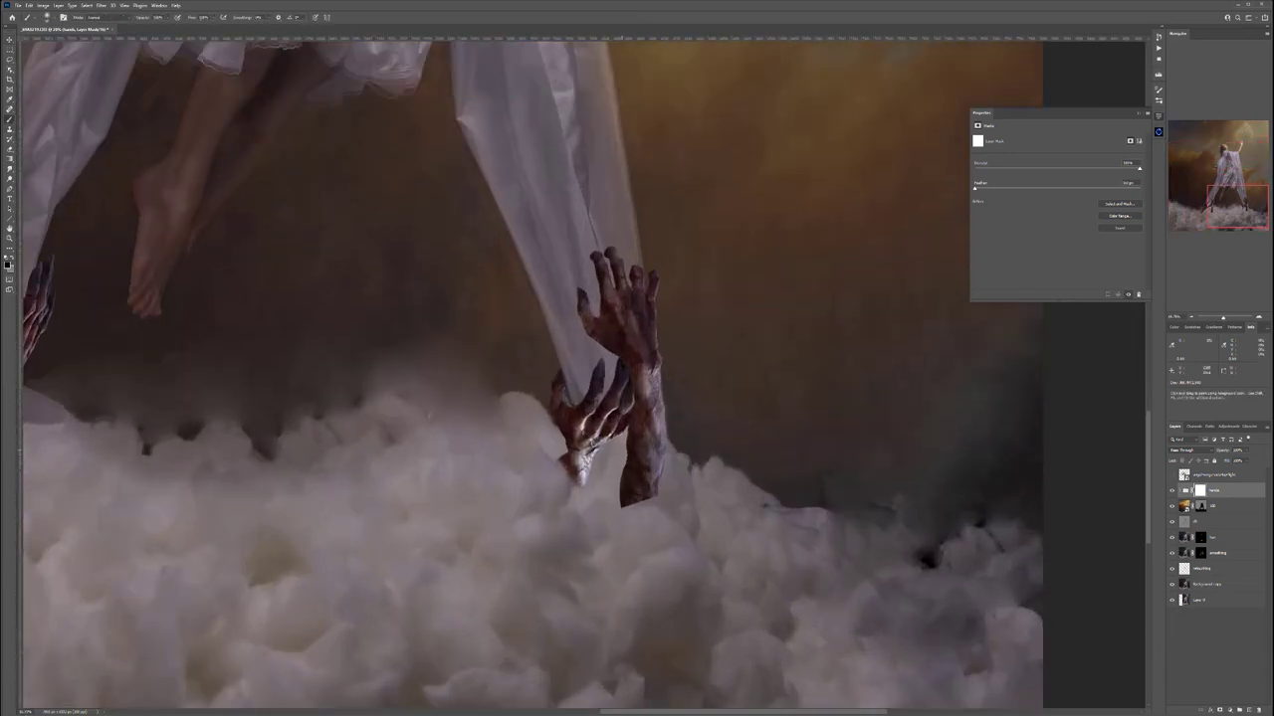
scroll(630, 523, "up", 2)
mouse_move(621, 505)
left_mouse_down()
mouse_move(652, 499)
mouse_move(638, 496)
mouse_move(650, 490)
mouse_move(647, 460)
mouse_move(623, 488)
mouse_move(647, 423)
mouse_move(637, 428)
left_mouse_up()
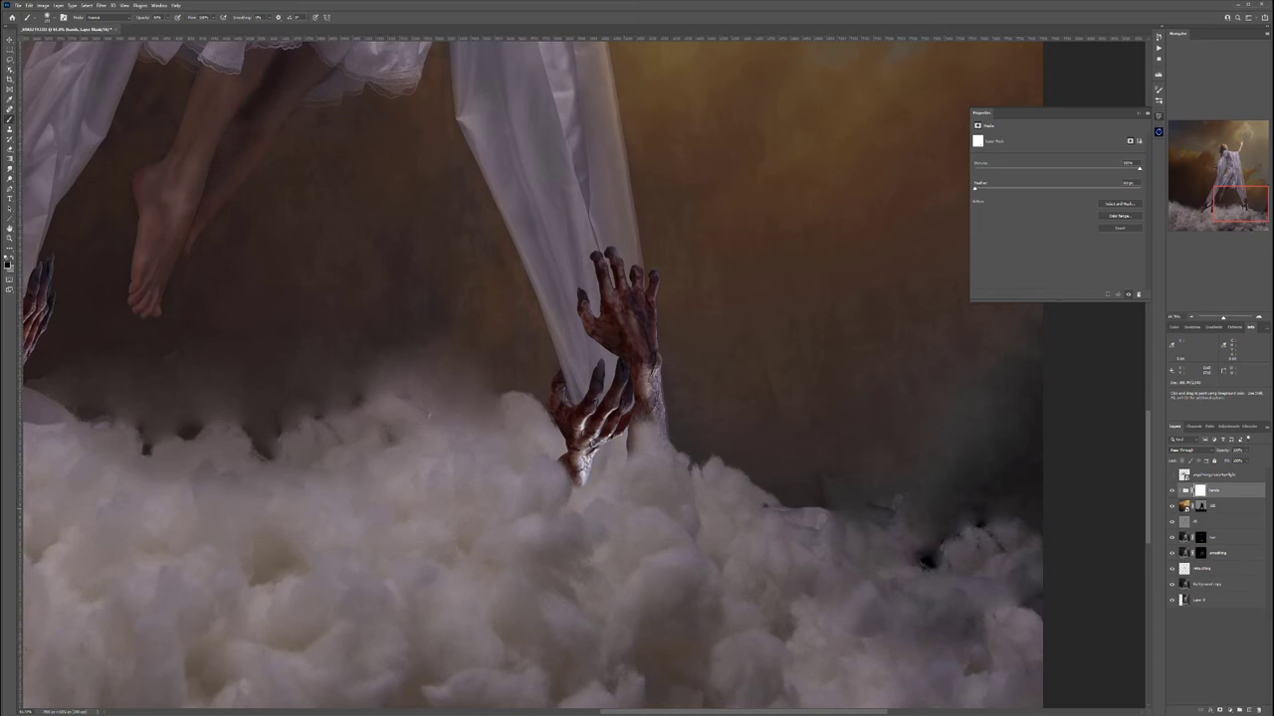
Mask away the cut-off wrists of the three hands on the left-hand trail so they emerge from the clouds
left_click_drag(236, 427, 908, 361)
mouse_move(670, 453)
left_mouse_down()
mouse_move(662, 435)
mouse_move(677, 406)
mouse_move(684, 455)
left_mouse_up()
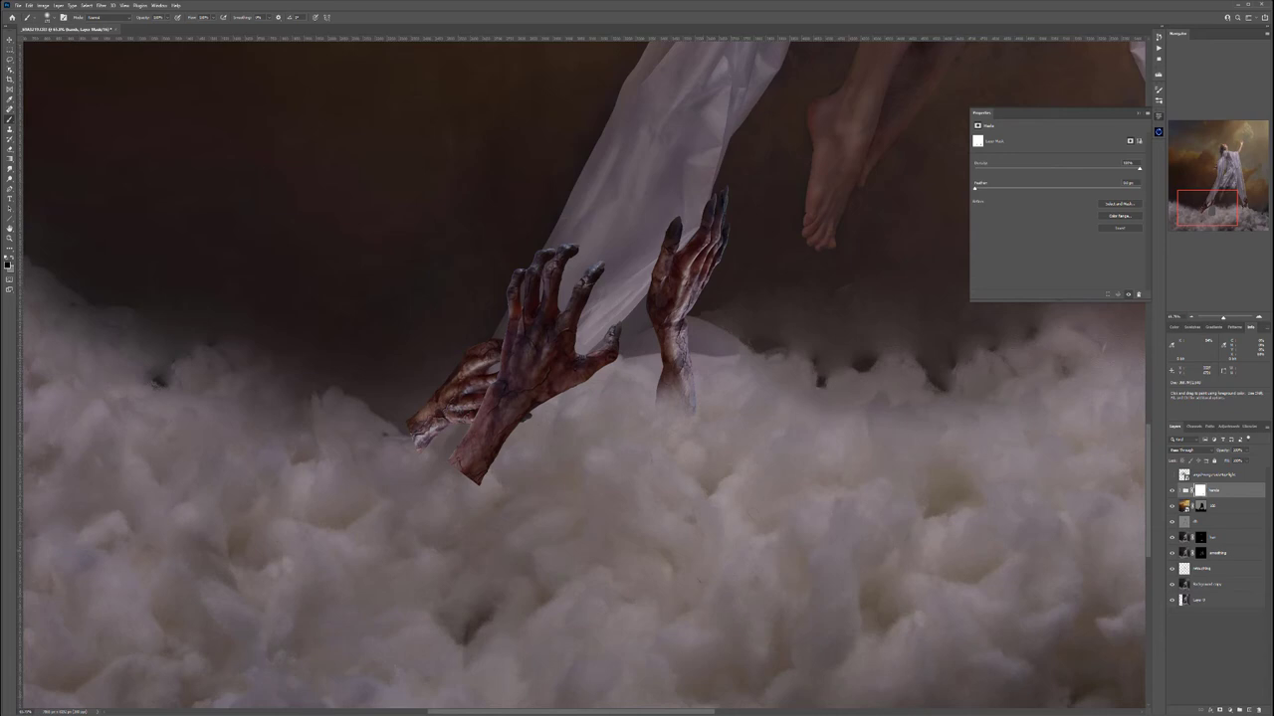
left_click_drag(690, 410, 685, 402)
mouse_move(466, 482)
left_mouse_down()
mouse_move(518, 418)
mouse_move(491, 426)
mouse_move(534, 407)
left_mouse_up()
mouse_move(428, 446)
left_mouse_down()
mouse_move(410, 416)
mouse_move(432, 408)
left_mouse_up()
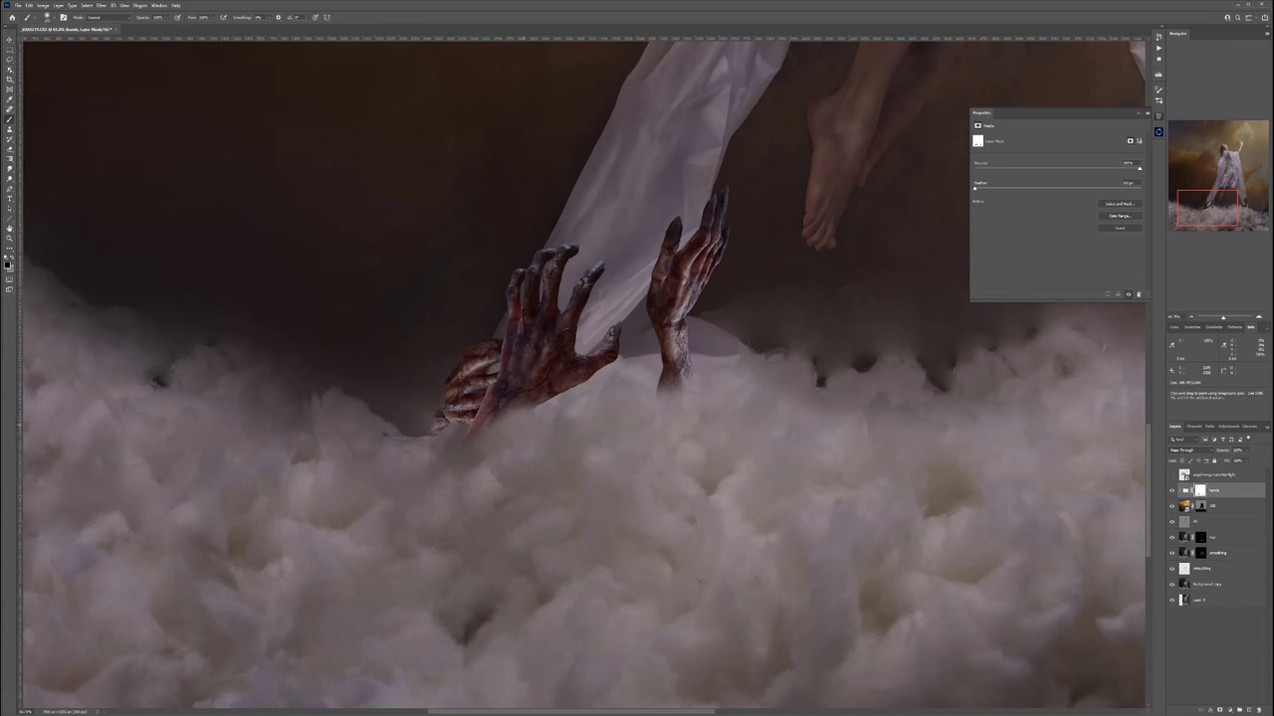
Open the list of adjustment layers with the hands group selected
key("ctrl+minus")
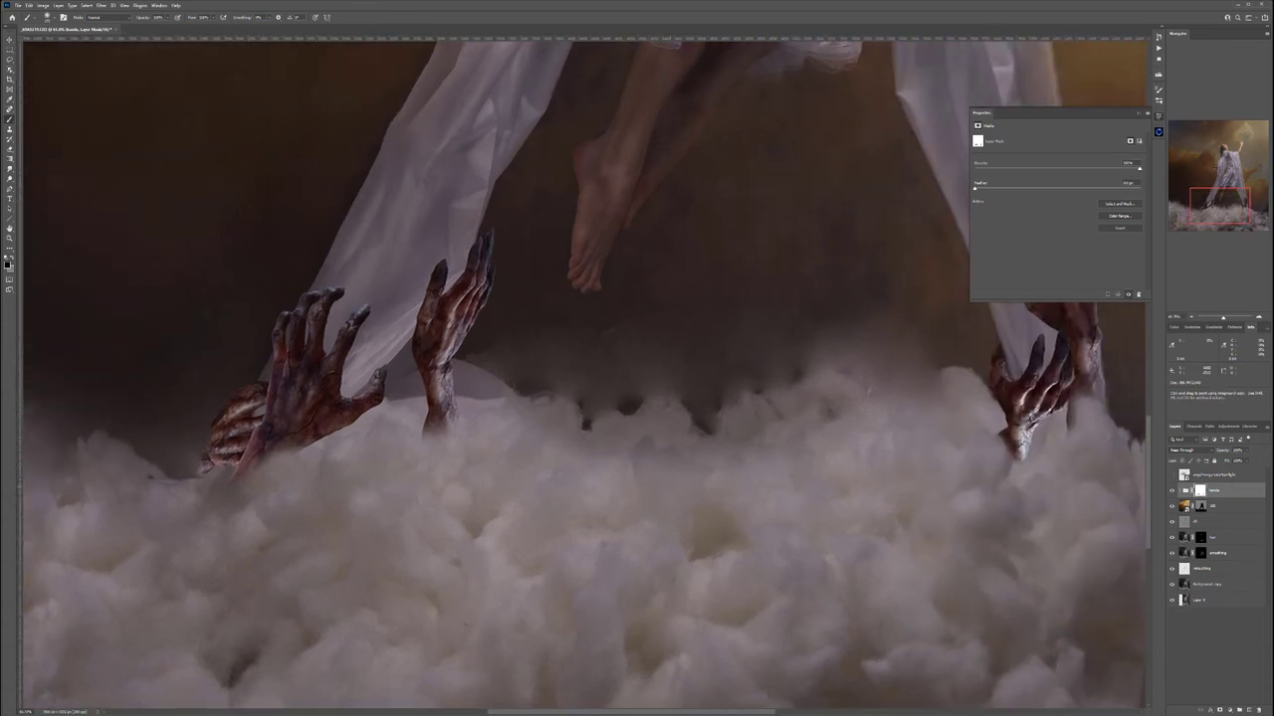
key("ctrl+minus")
scroll(907, 460, "up", 3)
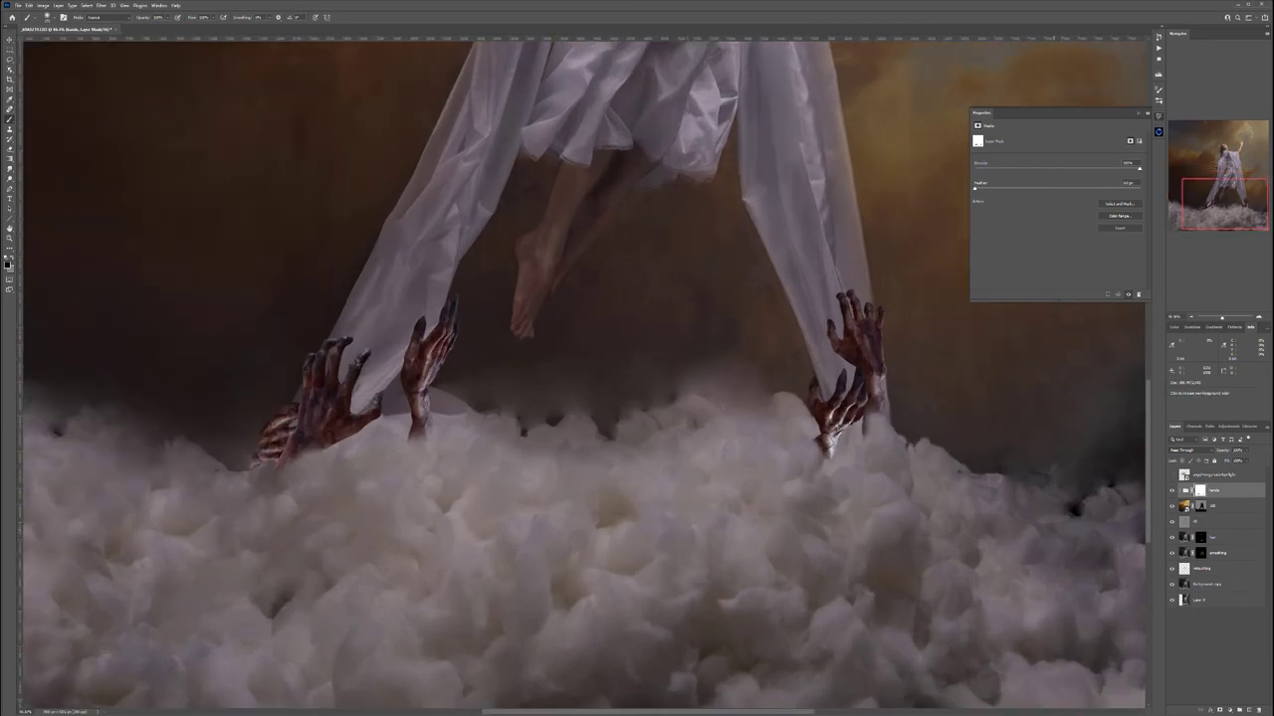
left_click(1226, 710)
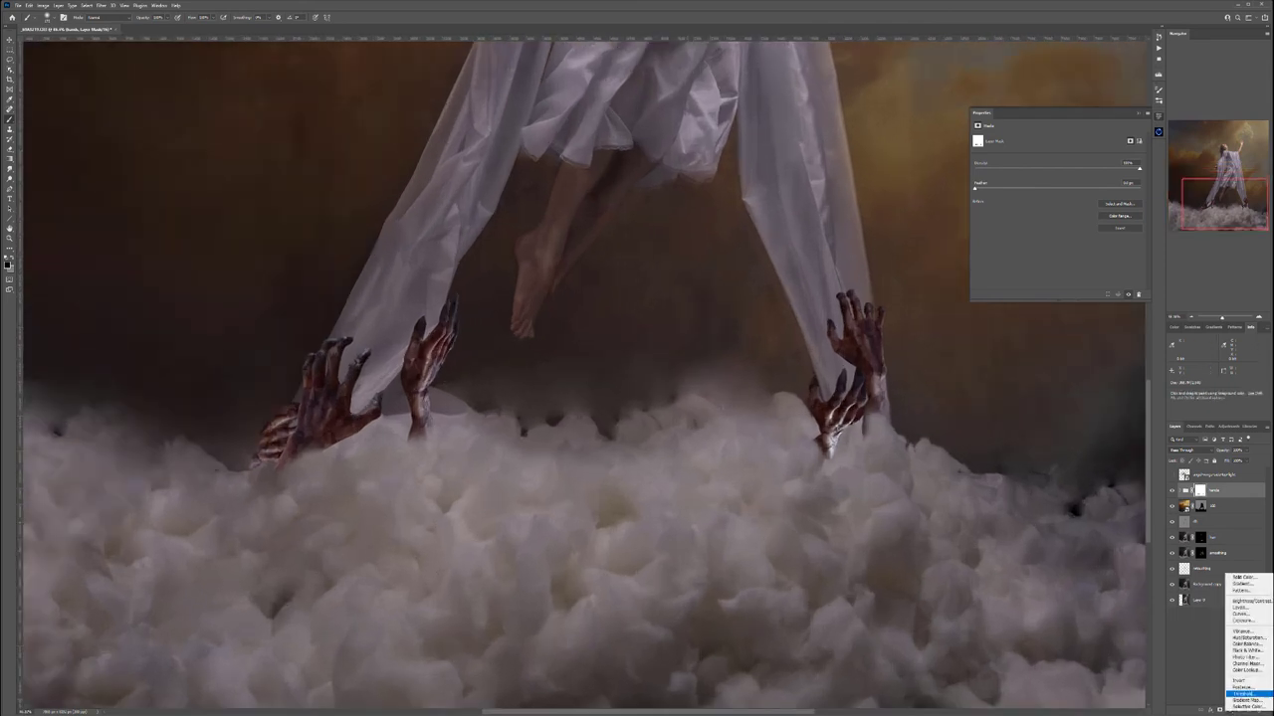
Add a Curves adjustment layer above the hands group, clip it to the group and set its blend mode to Luminosity
left_click(1241, 614)
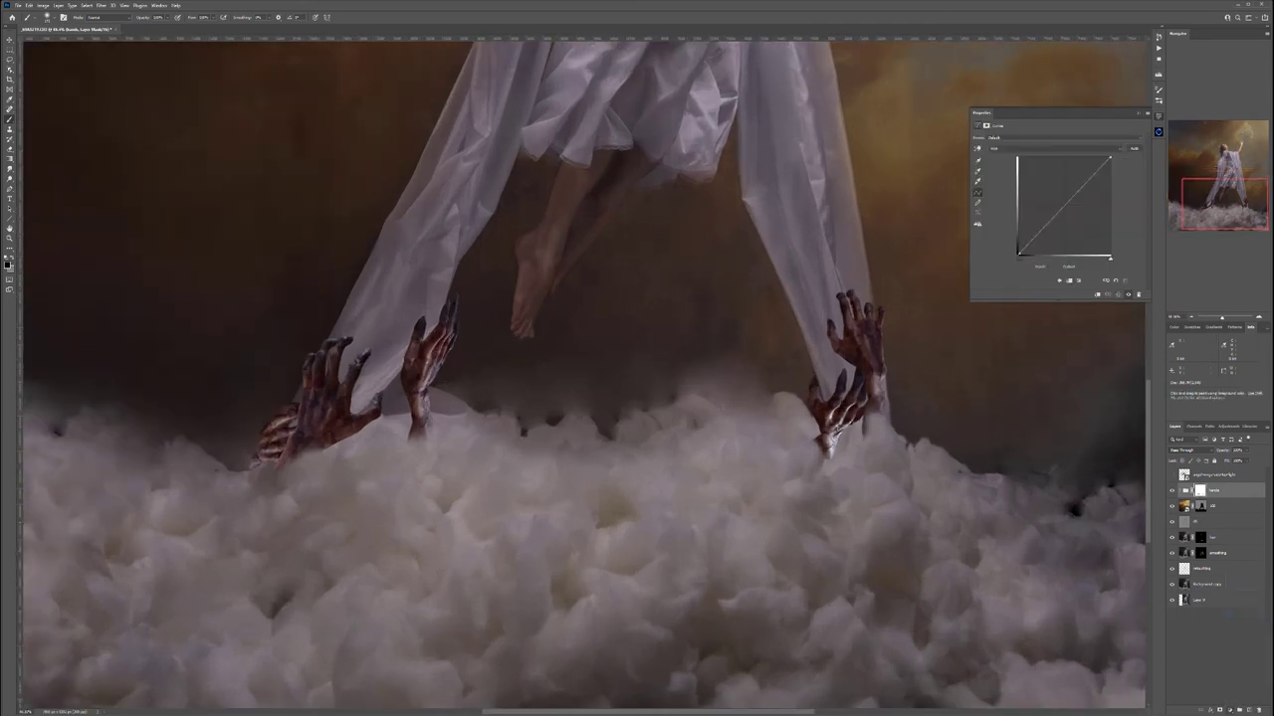
left_click(1097, 295)
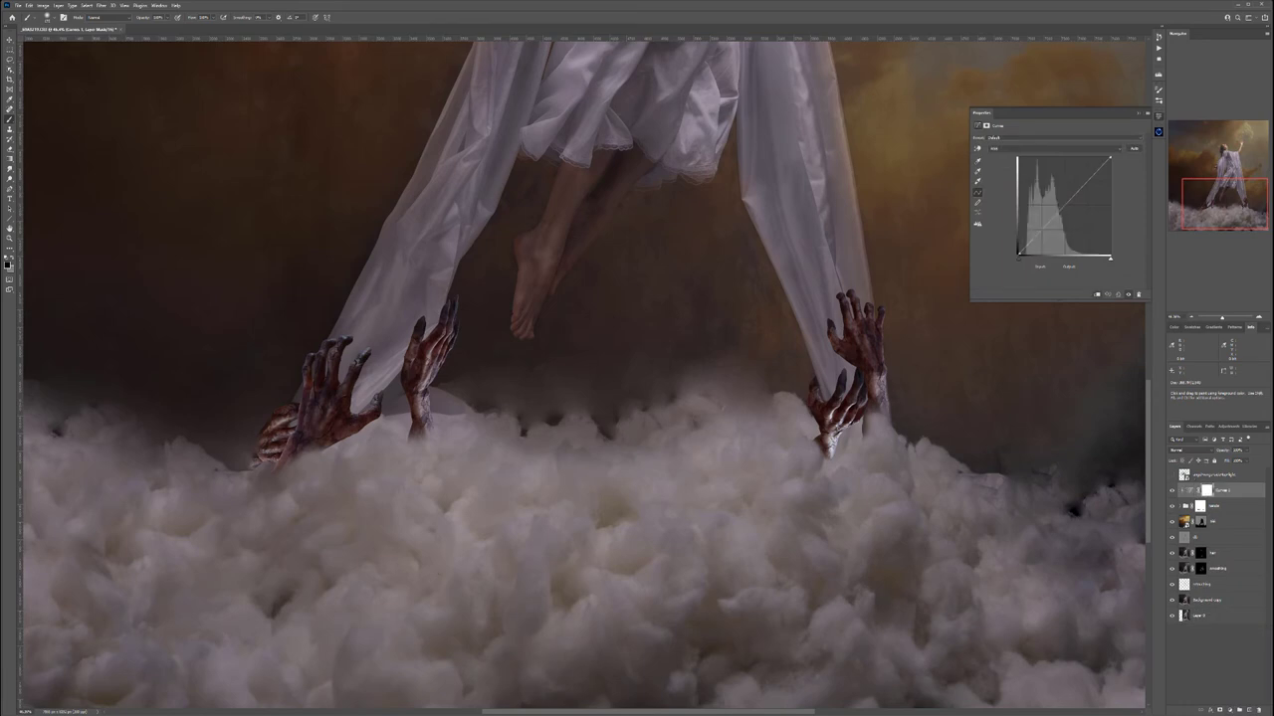
left_click(1185, 450)
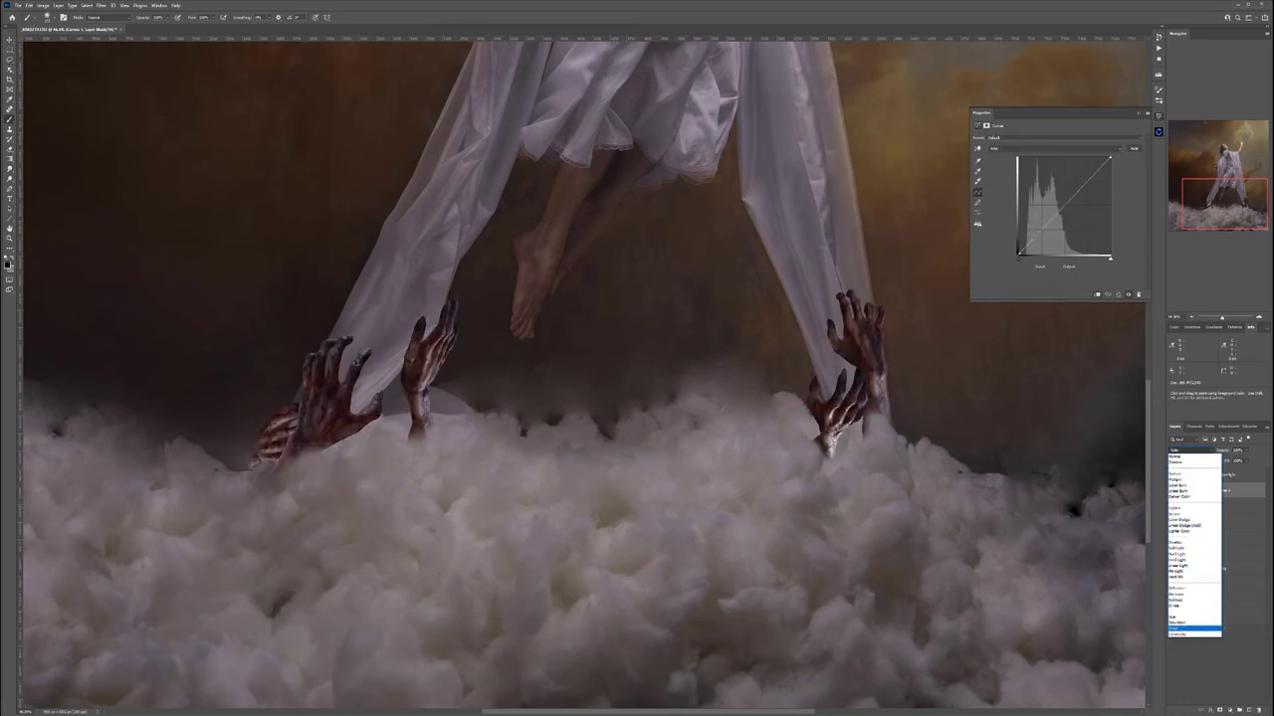
left_click(1183, 634)
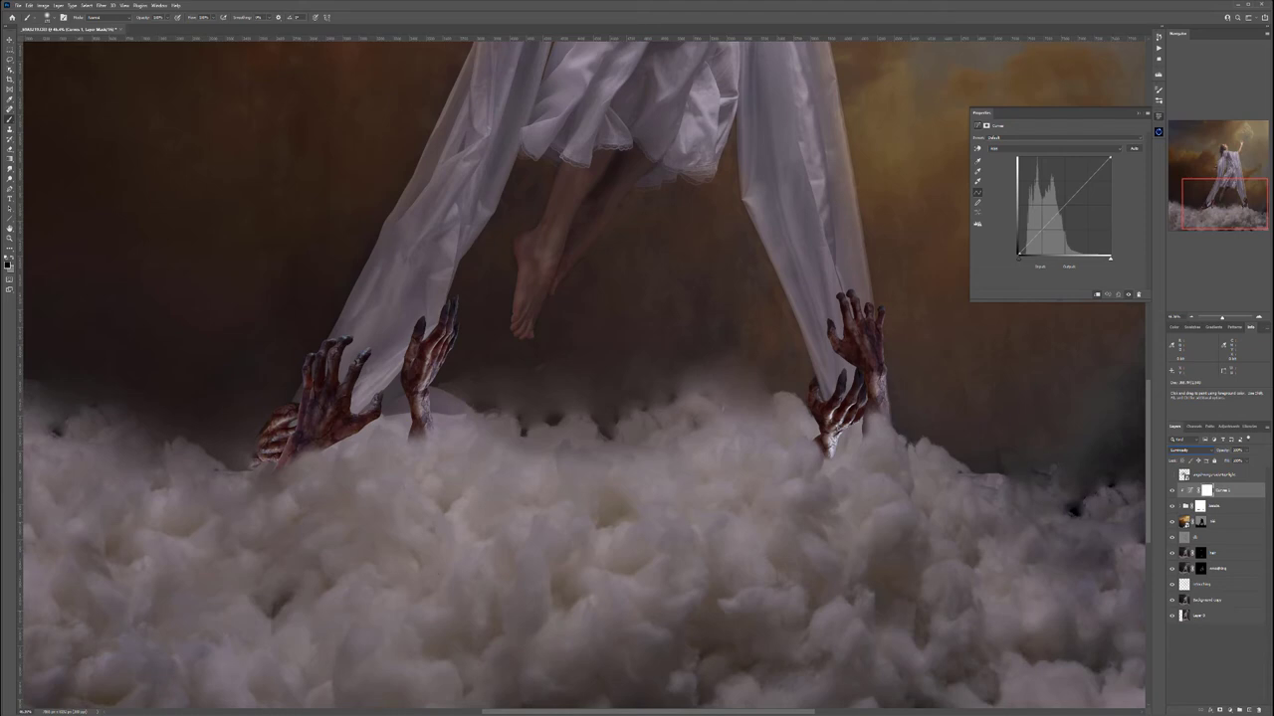
Raise the curve's black point and lower its white point to fade the hands' contrast, and rename the layer lift
left_click_drag(1019, 255, 1019, 248)
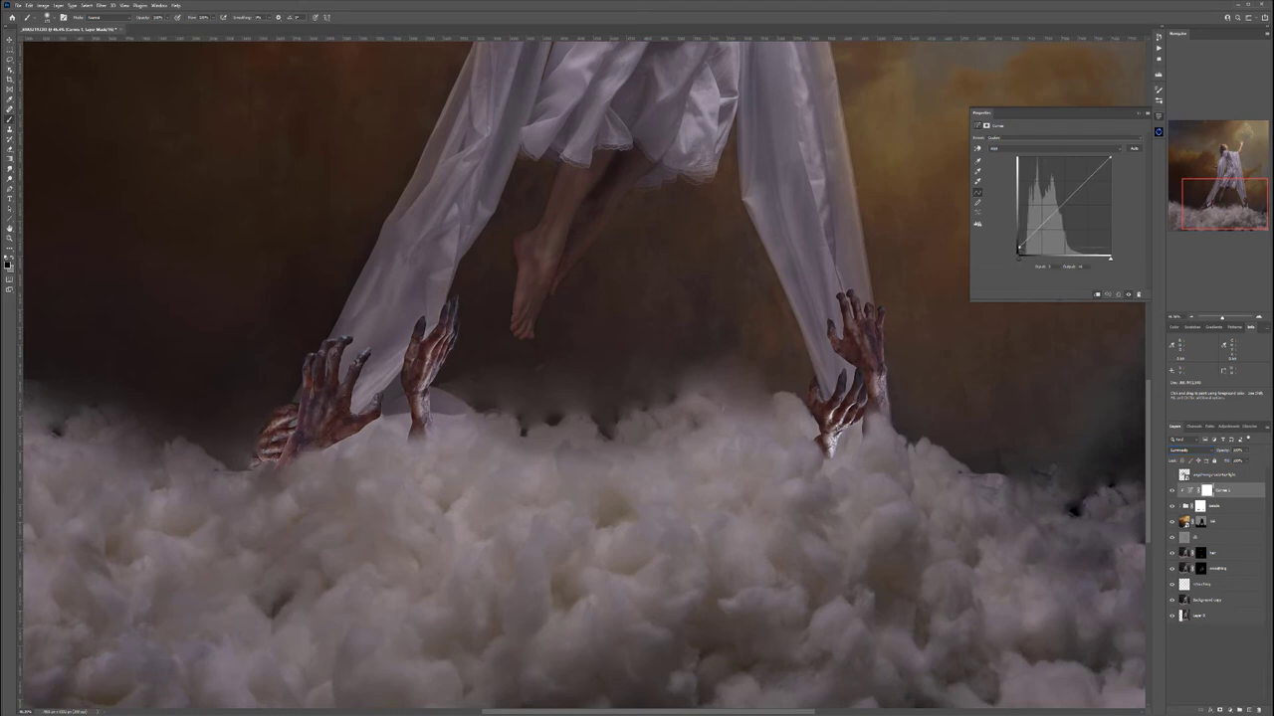
left_click_drag(1111, 157, 1111, 165)
left_click_drag(1048, 221, 1018, 249)
scroll(742, 376, "down", 3)
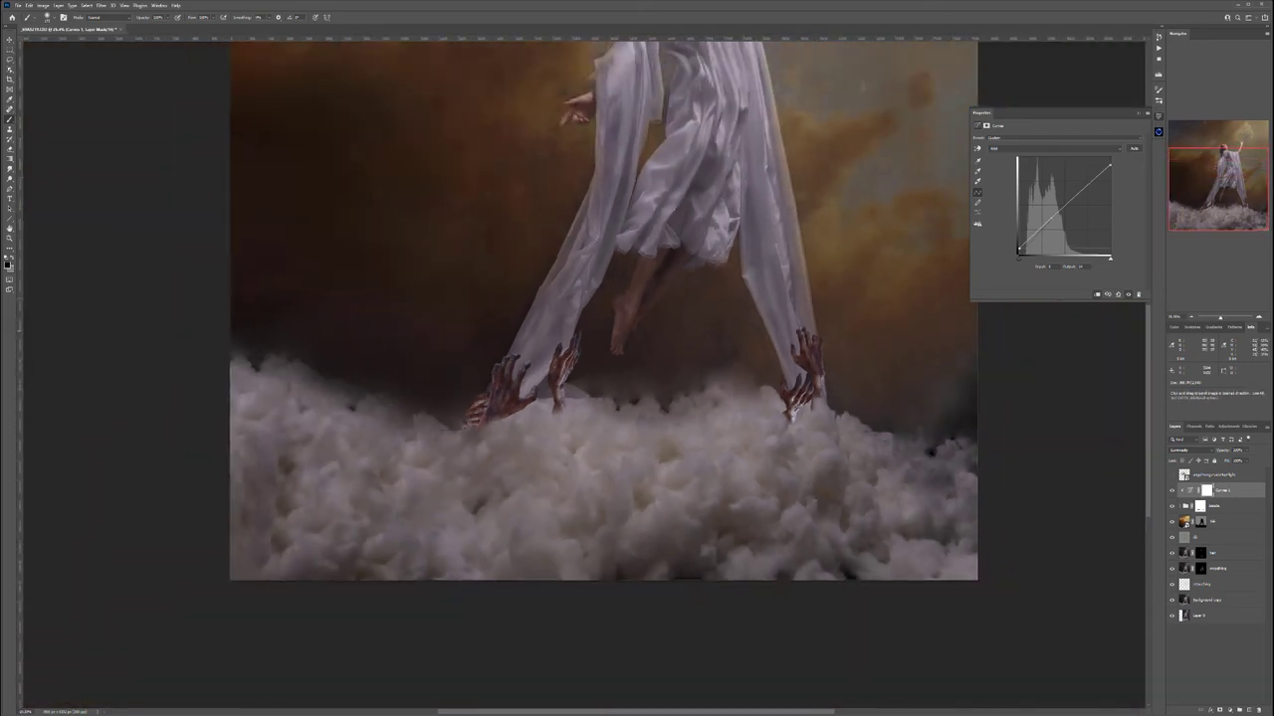
scroll(707, 262, "up", 3)
scroll(398, 448, "up", 1)
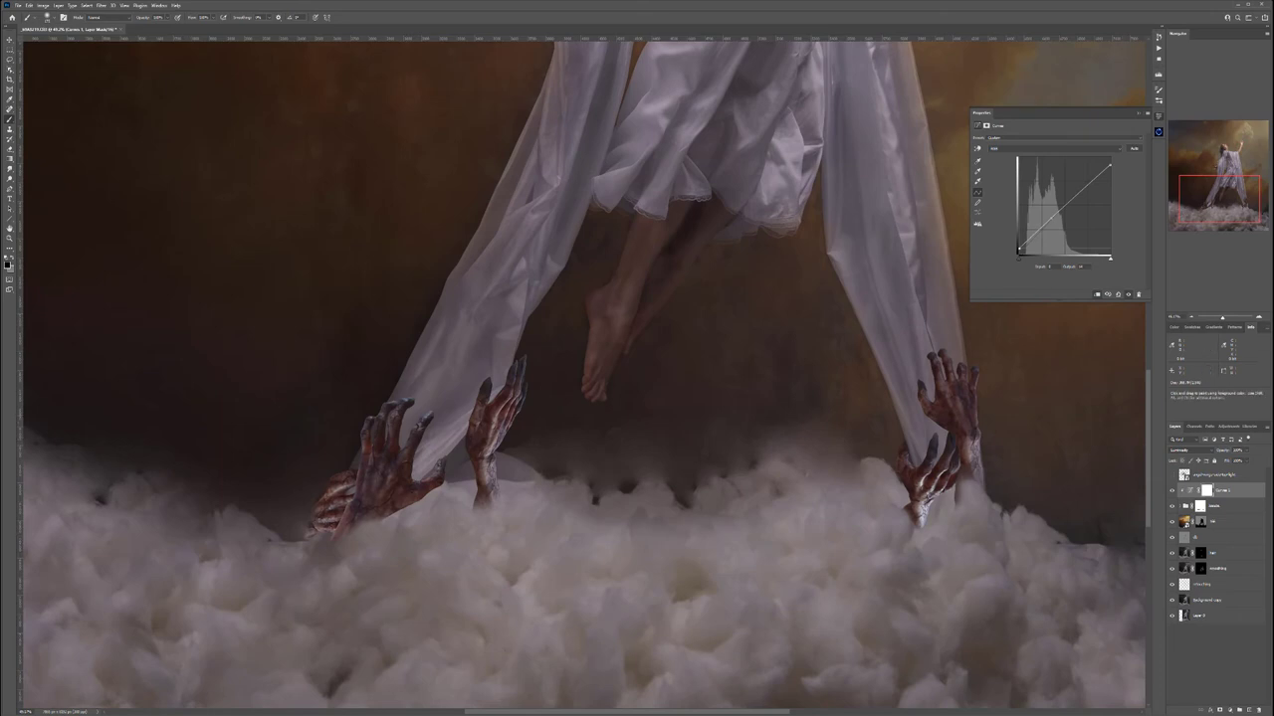
double_click(1223, 490)
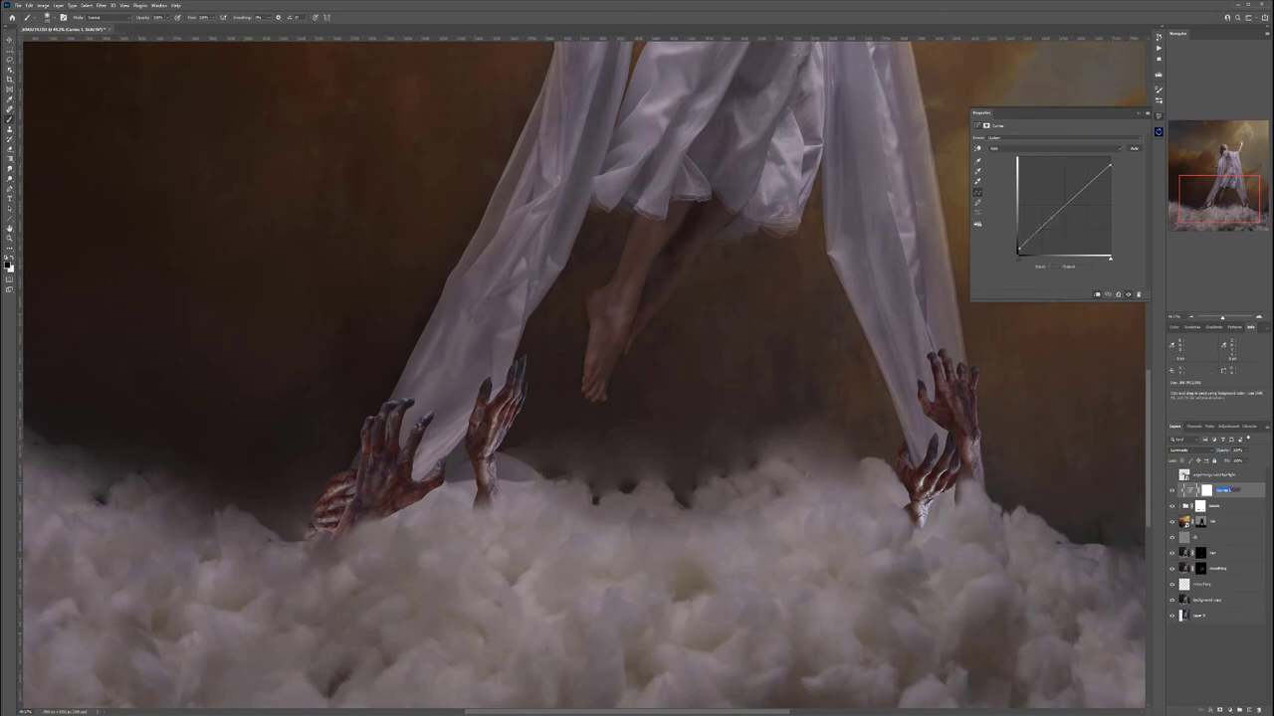
type("lift")
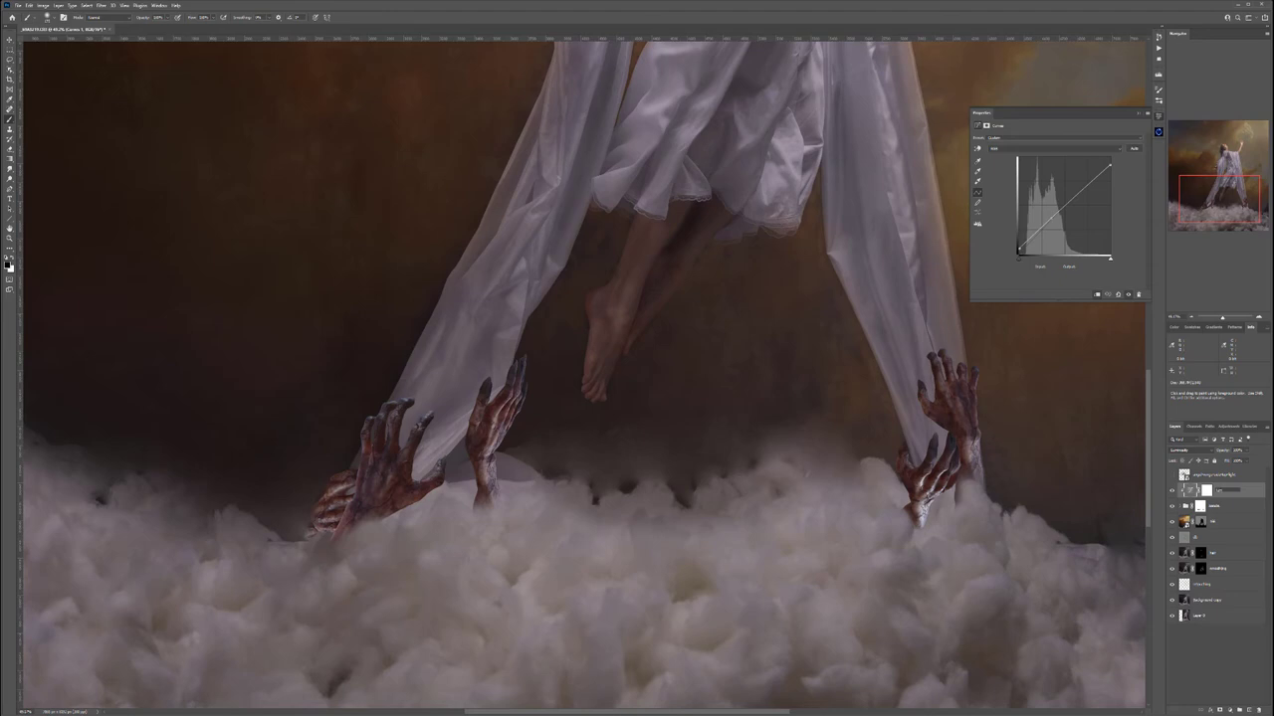
Add a second Curves layer clipped to the hands, set its blend mode to Color and rename it color
left_click(1232, 710)
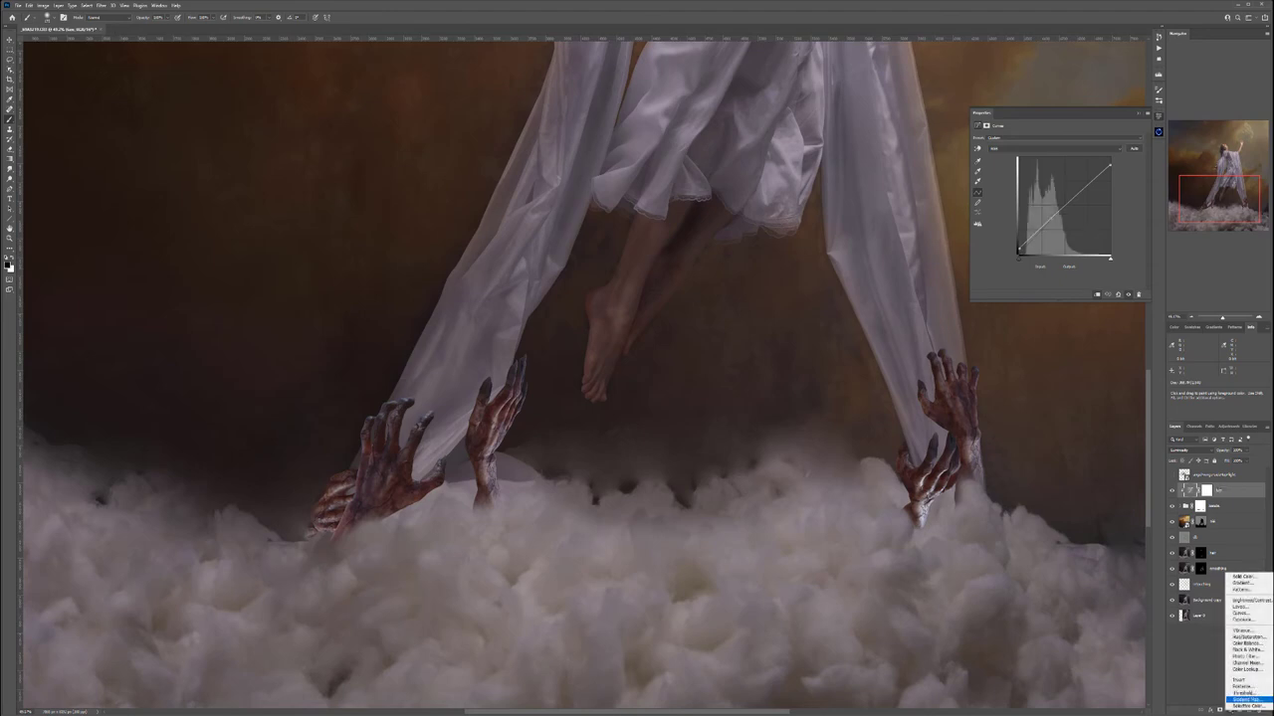
left_click(1242, 613)
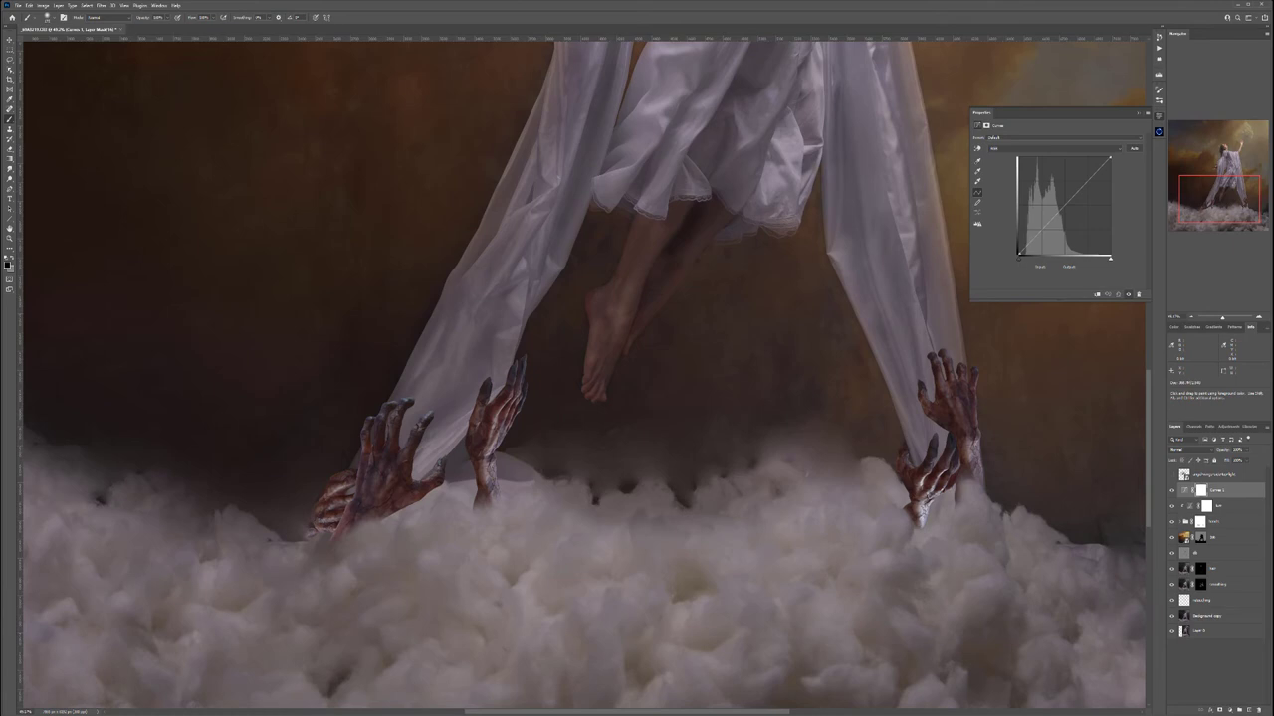
left_click(1190, 451)
left_click(1188, 629)
key("ctrl+alt+g")
double_click(1223, 491)
type("color")
key("Return")
Adjust the midtones of the blue and red channel curves on the color layer to shift the hands' tint
left_click(1055, 149)
left_click(1045, 173)
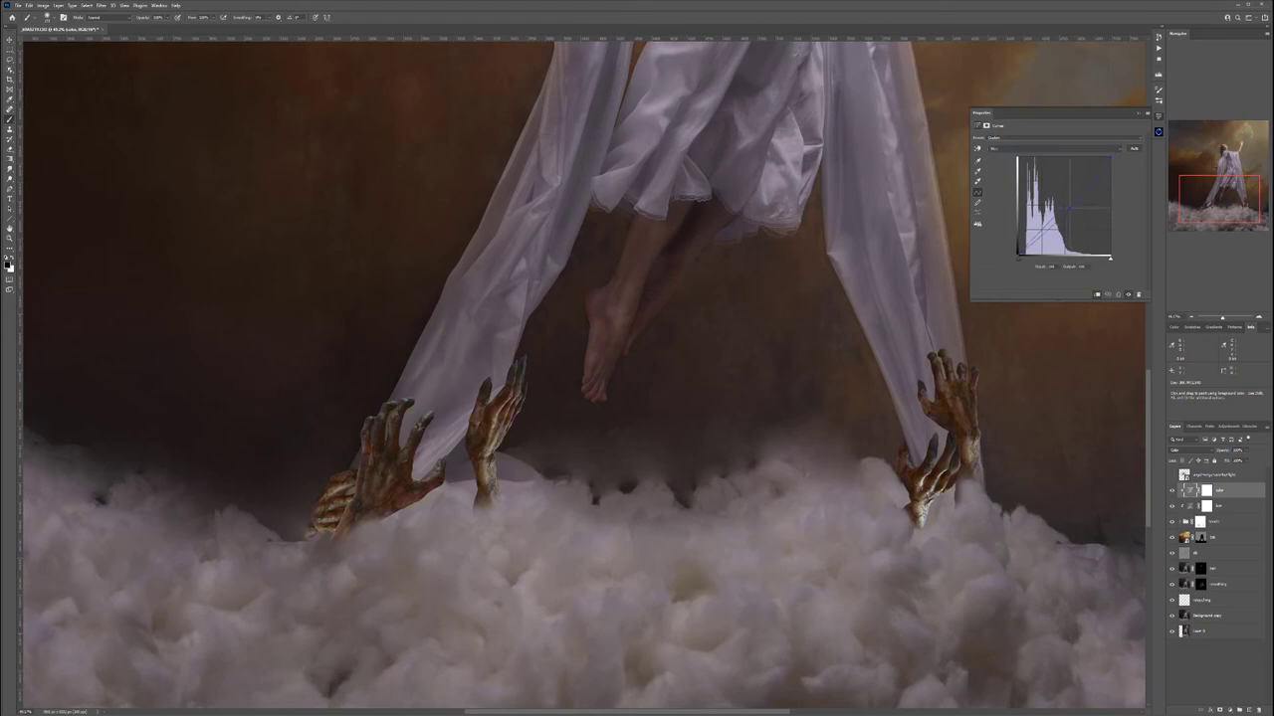
left_click_drag(1069, 208, 1068, 206)
left_click(1055, 148)
left_click(1050, 162)
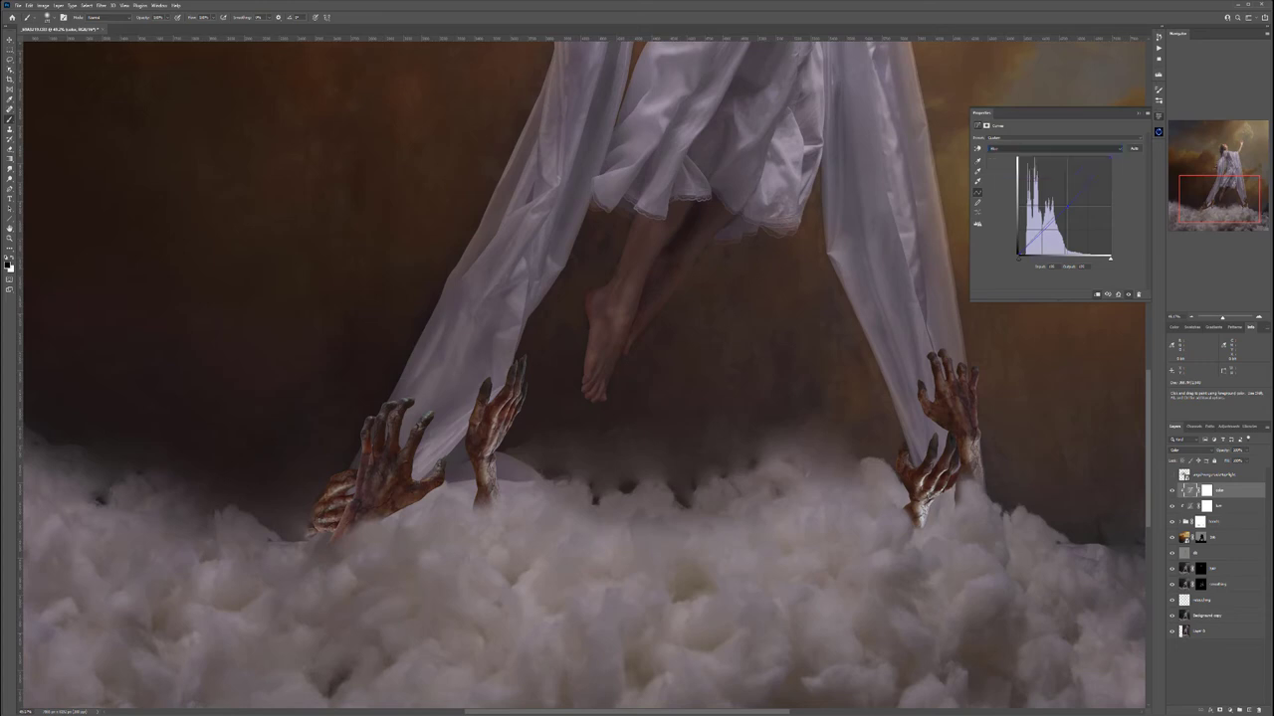
left_click_drag(1062, 204, 1069, 210)
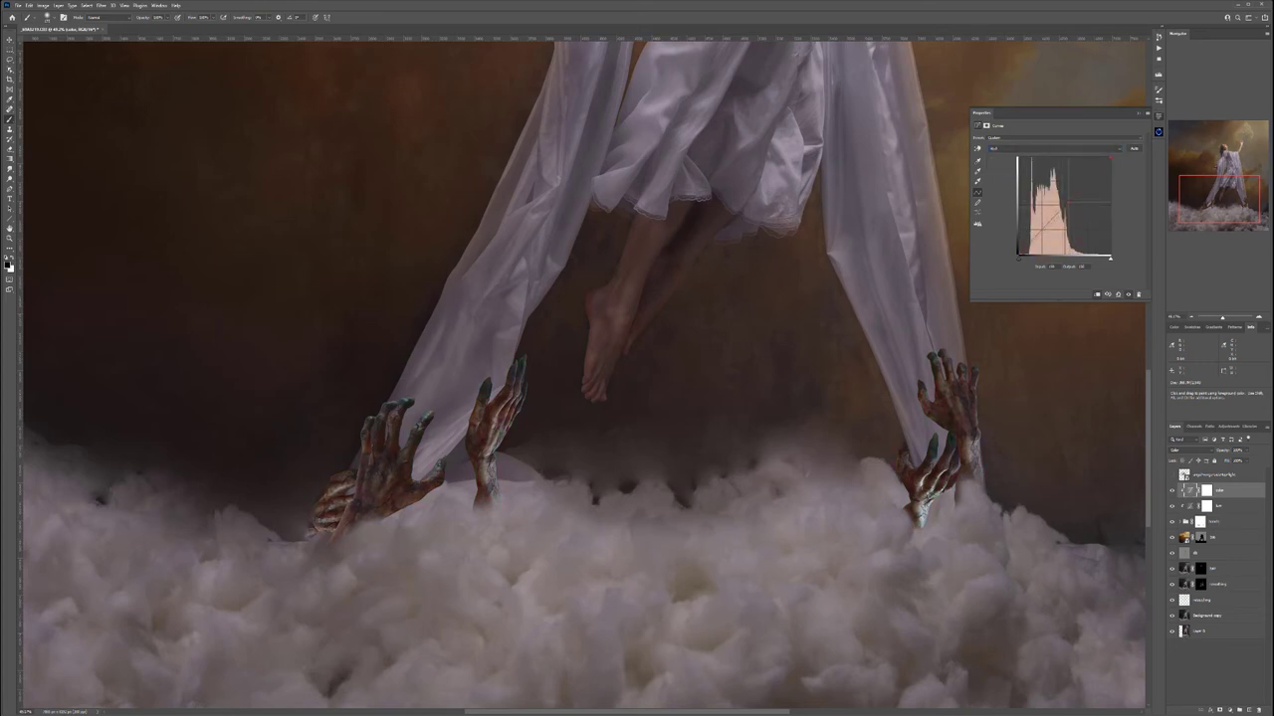
Lower the blue channel's darker tones and adjust the green channel's midtones on the color curves layer
left_click(1055, 148)
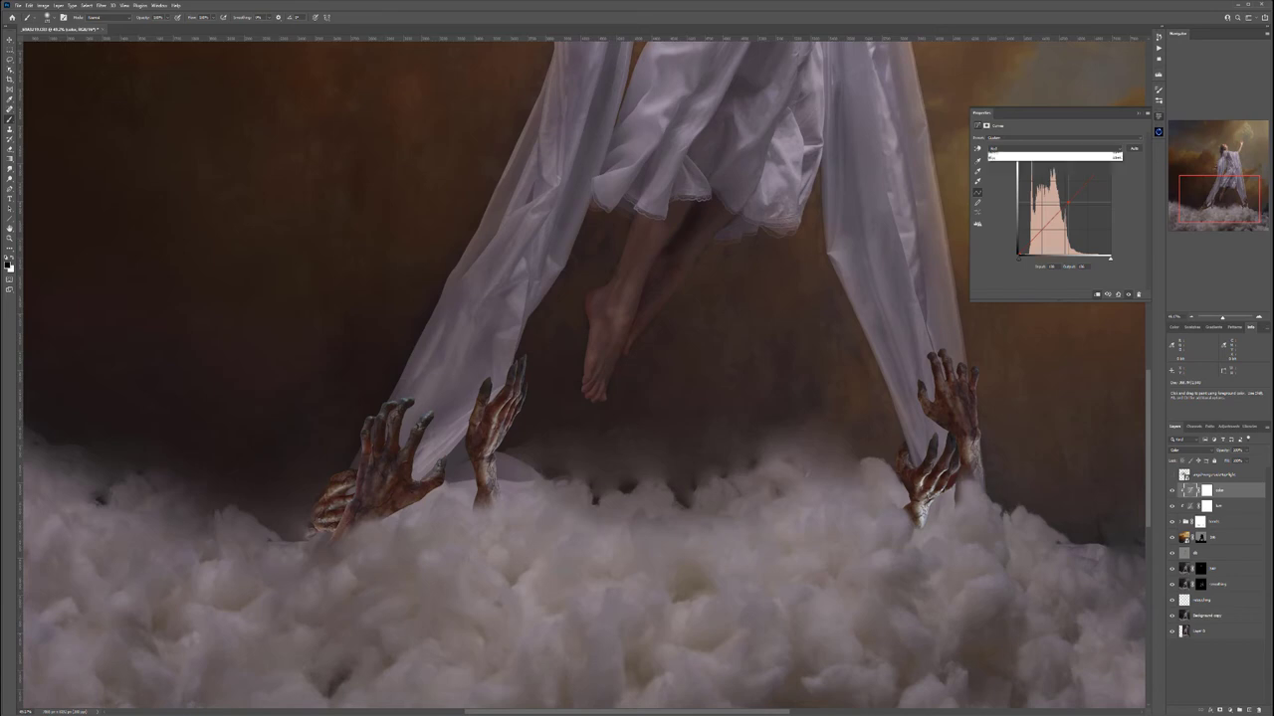
left_click(1052, 174)
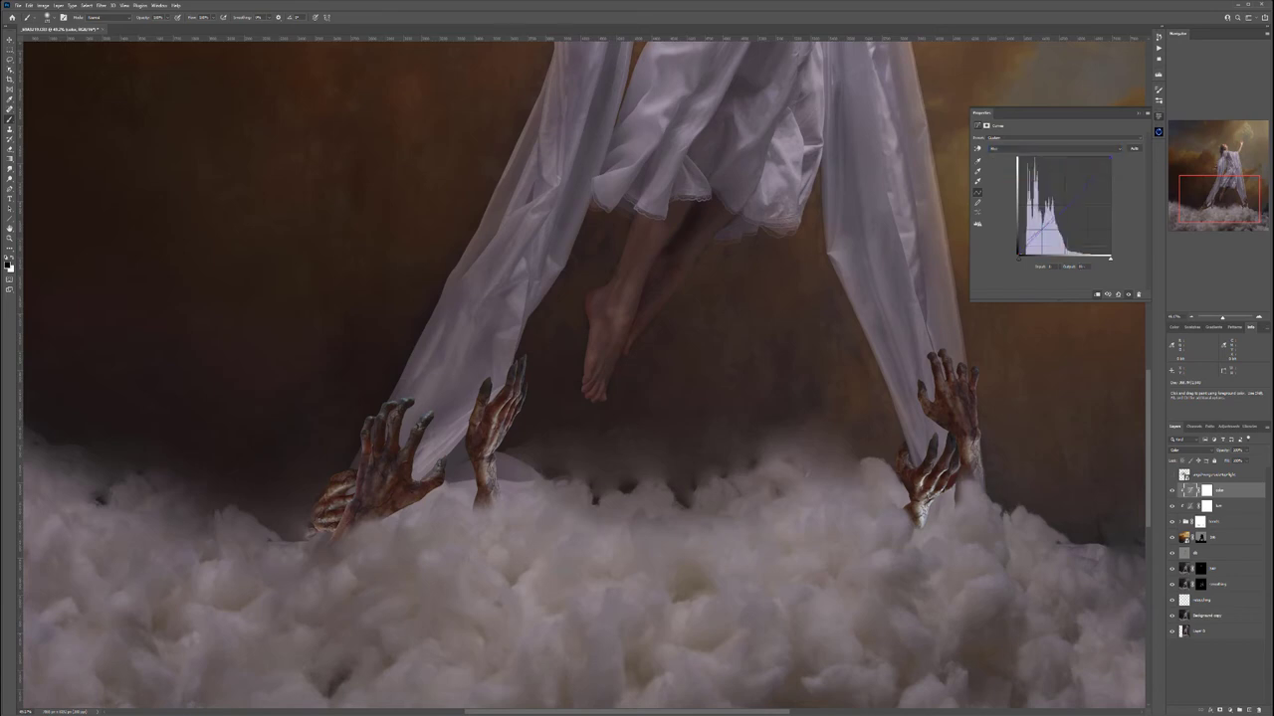
mouse_move(1041, 231)
left_mouse_down()
mouse_move(1048, 249)
mouse_move(1037, 236)
left_mouse_up()
left_click(1055, 149)
left_click(1005, 164)
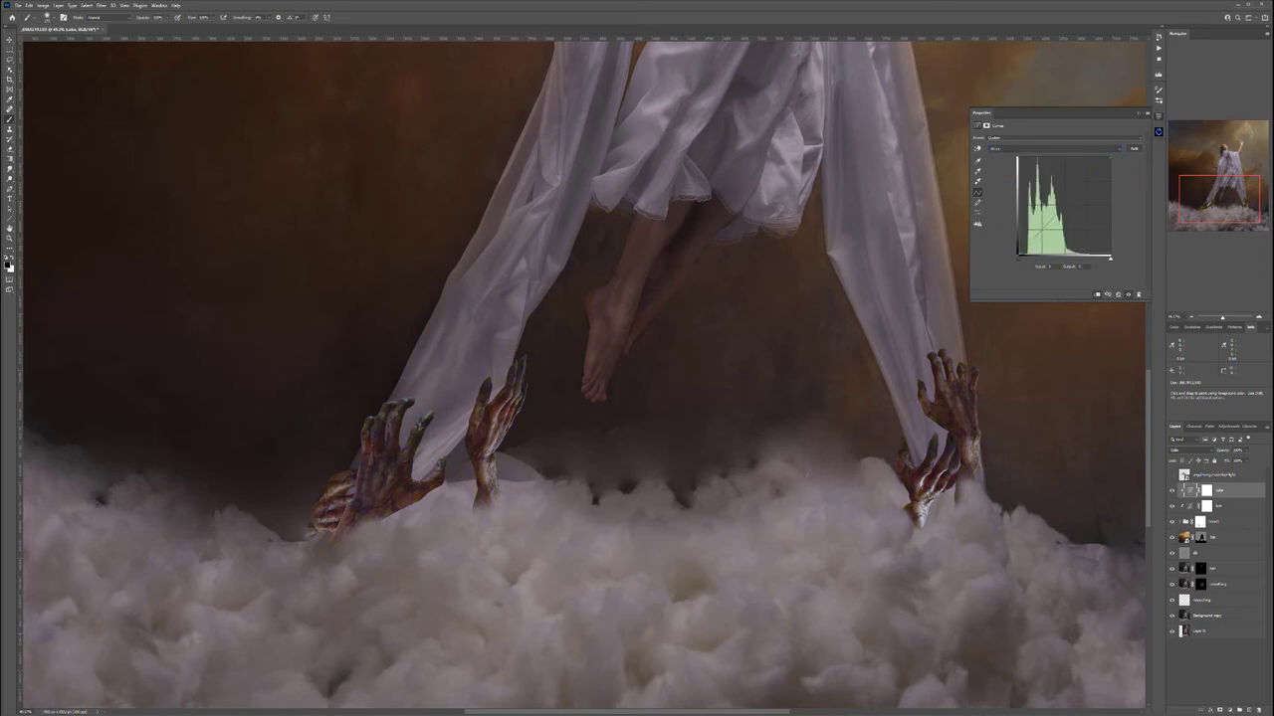
left_click_drag(1065, 205, 1064, 204)
Create a new layer above the color curves layer and fill it with neutral gray
scroll(652, 368, "down", 8)
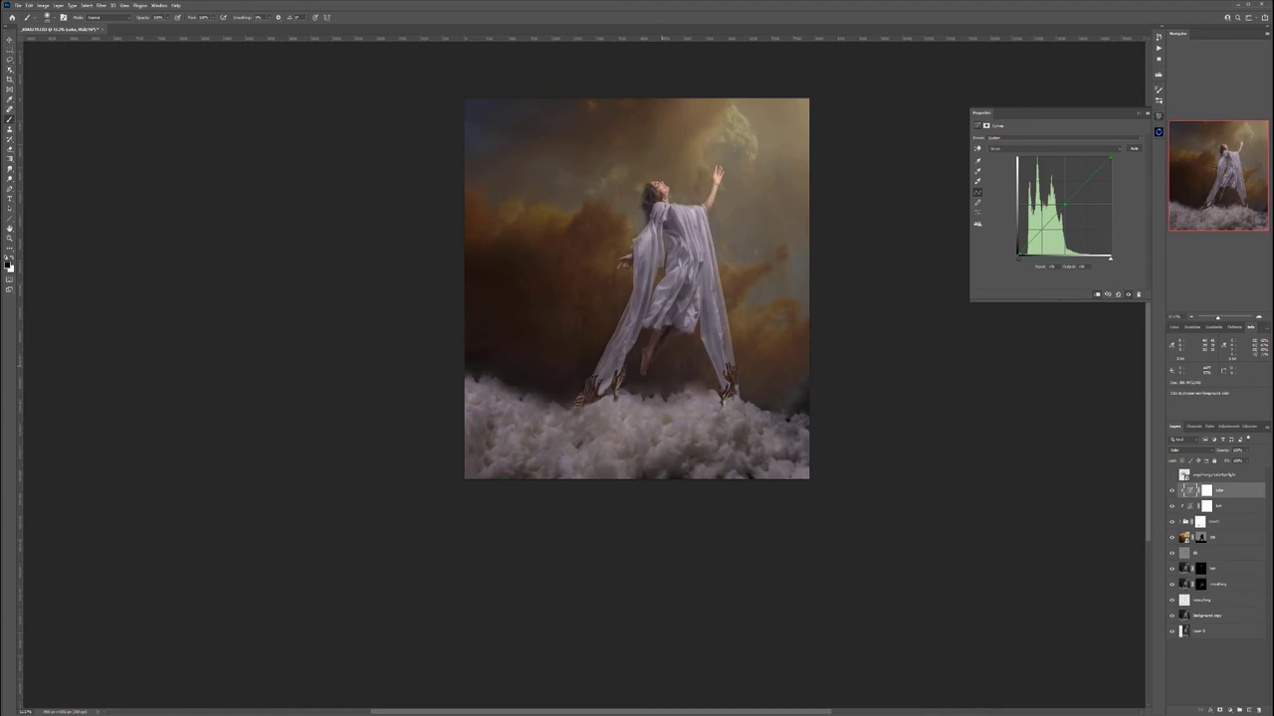
scroll(773, 384, "up", 3)
scroll(770, 386, "up", 1)
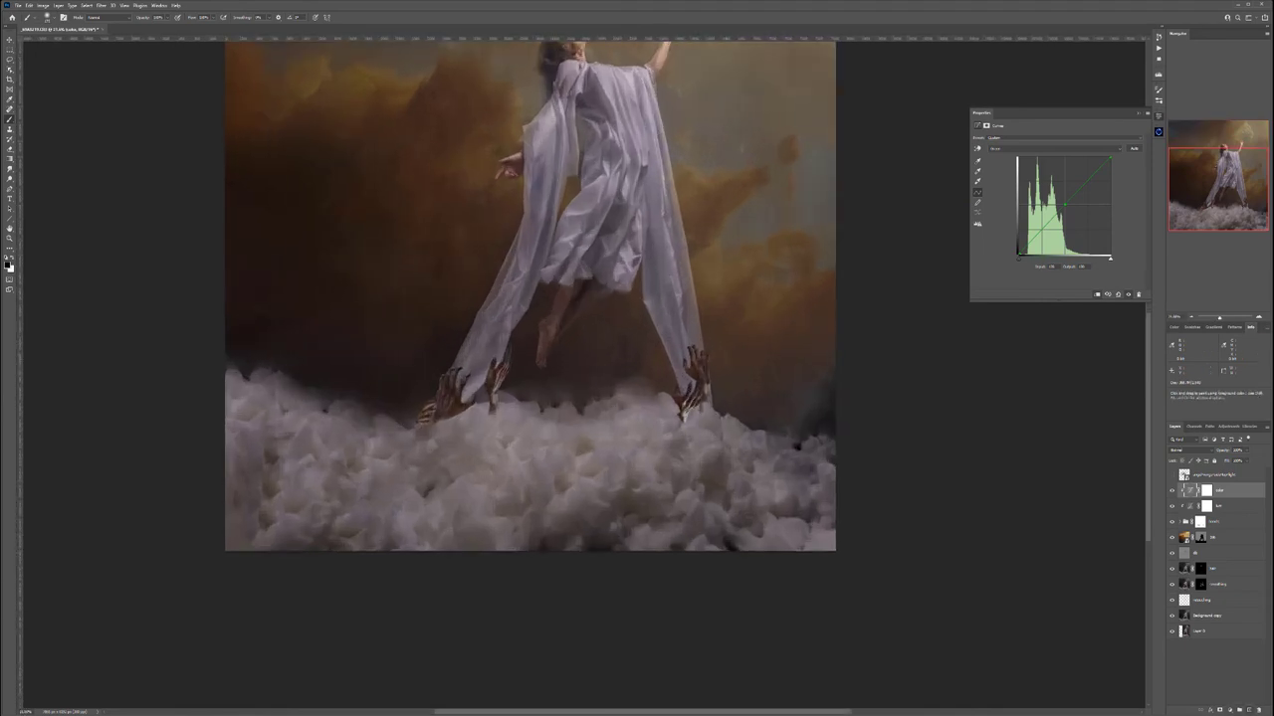
key("ctrl+shift+alt+n")
key("shift+F5")
key("Return")
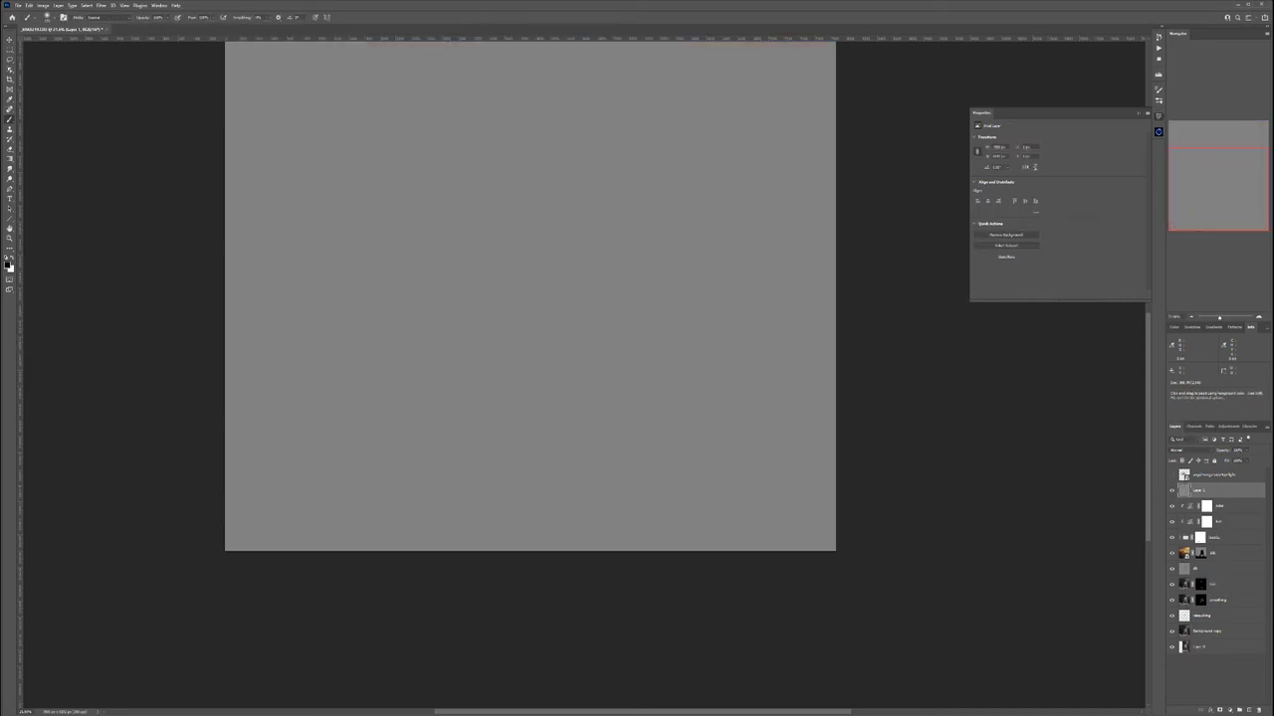
key("shift+alt+o")
Rename the gray layer db, keep it clipped to the hands and set its blend mode to Soft Light
double_click(1204, 491)
type("db")
key("Return")
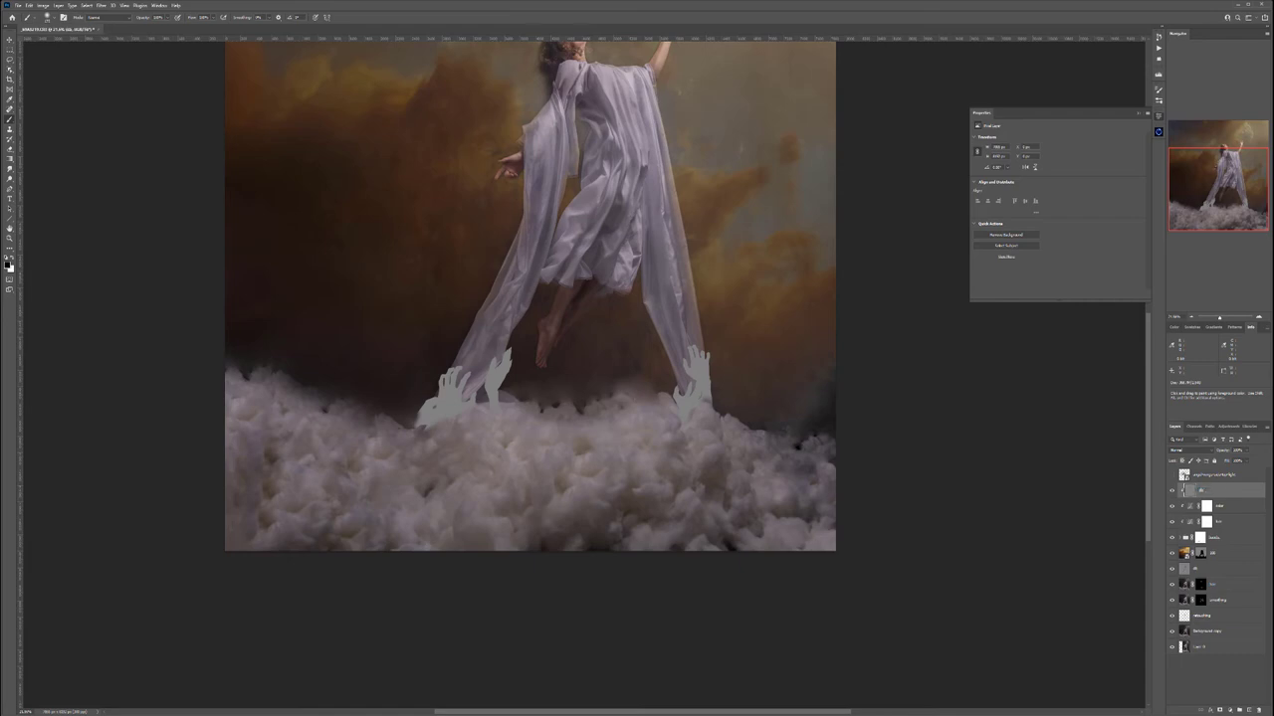
left_click(1189, 449)
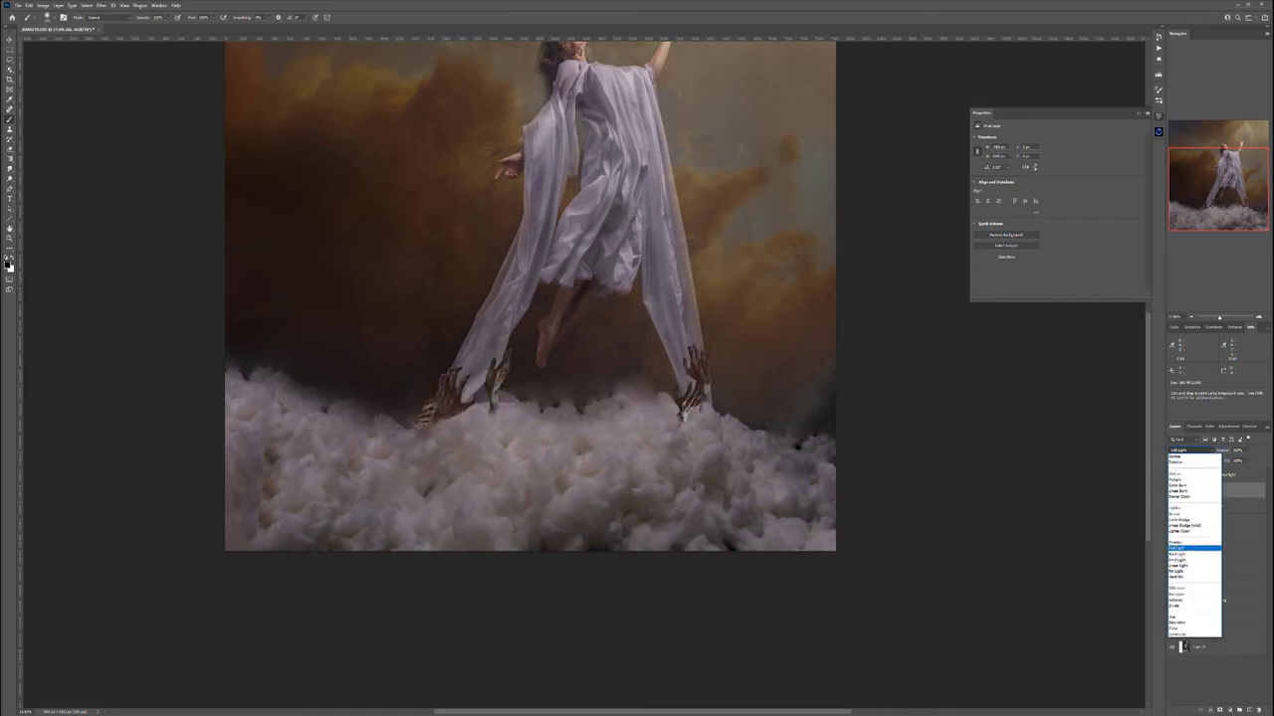
left_click(1179, 548)
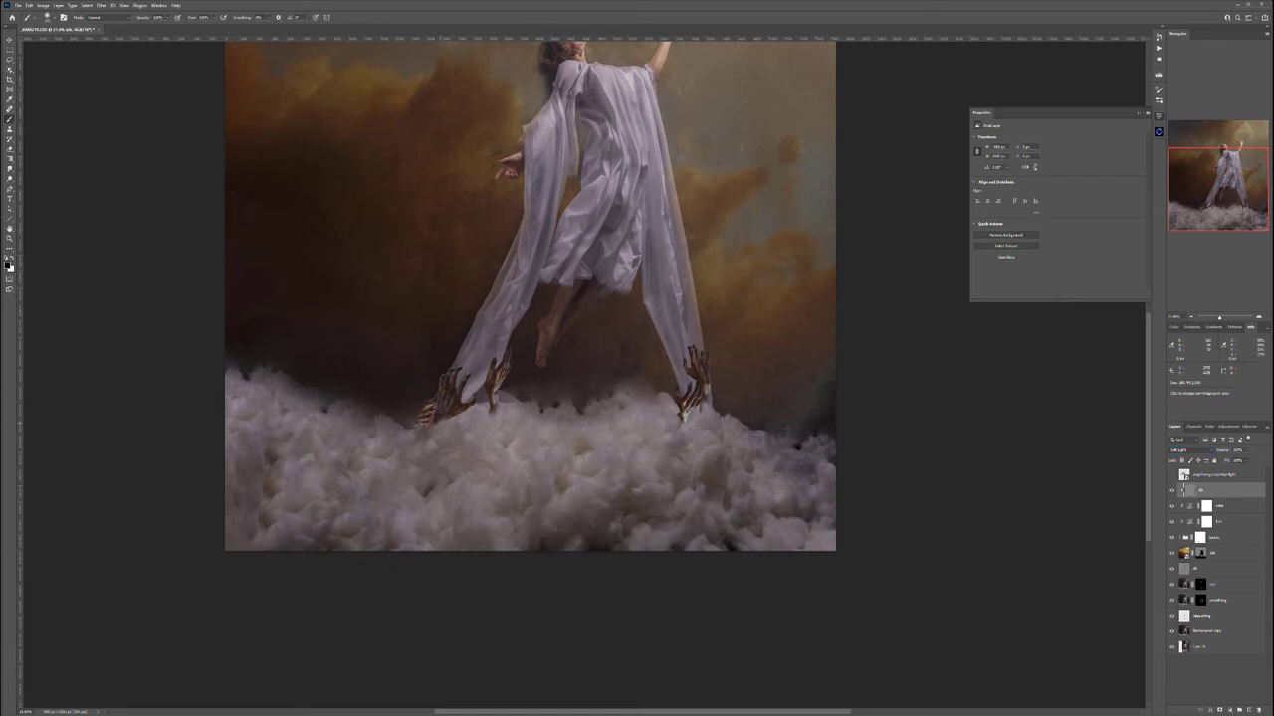
Dodge and burn the pair of hands beneath the long left sleeve, alternating black and white brush paint on the db layer
scroll(438, 424, "up", 6)
scroll(457, 415, "up", 1)
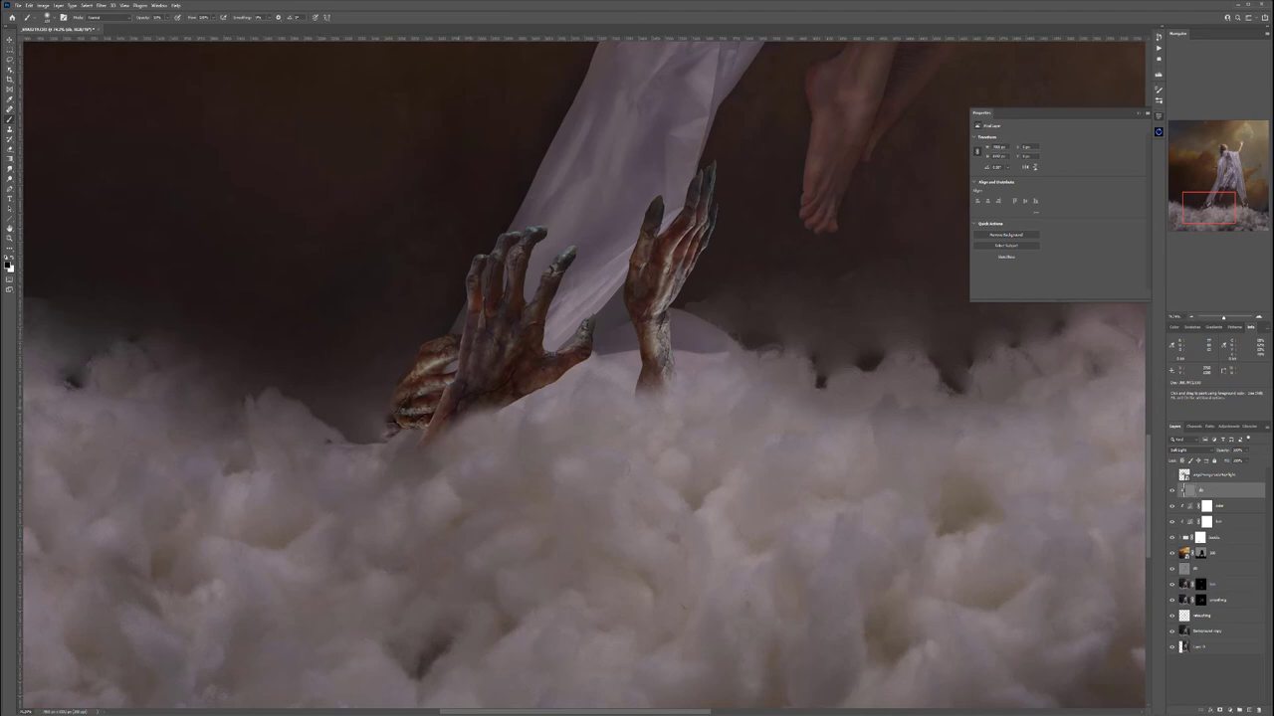
left_click_drag(464, 346, 458, 360)
key("x")
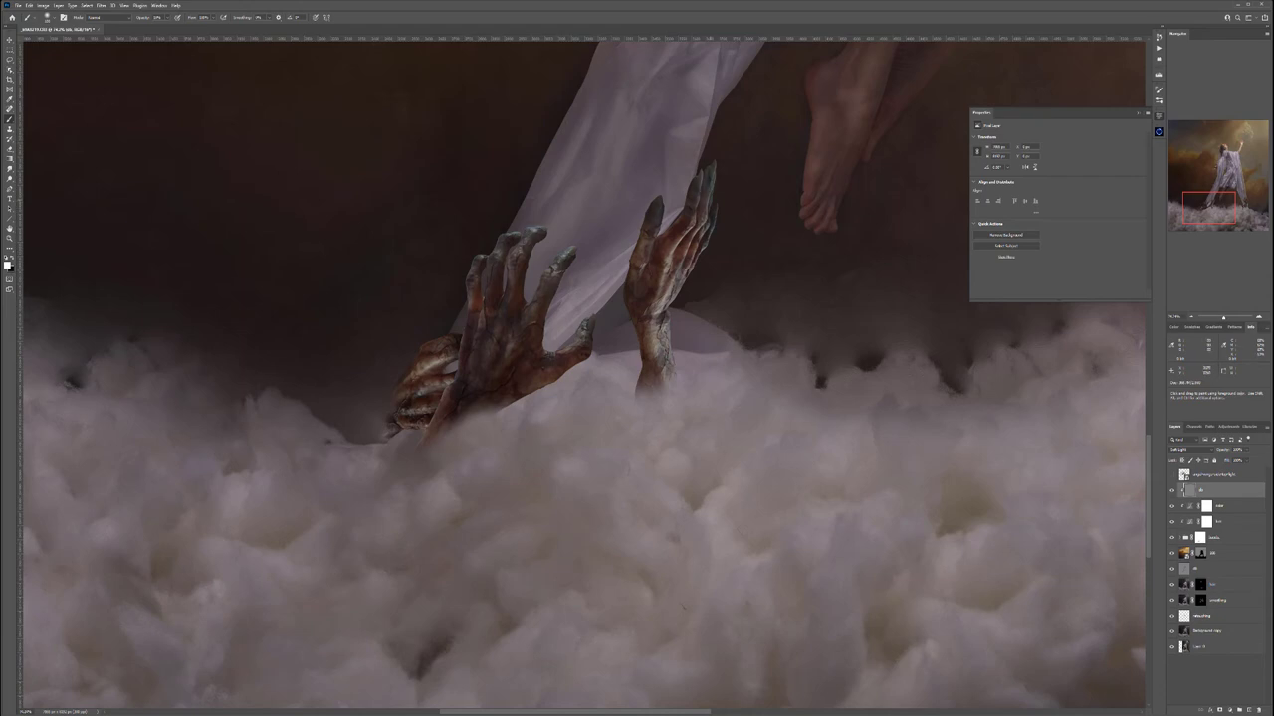
key("x")
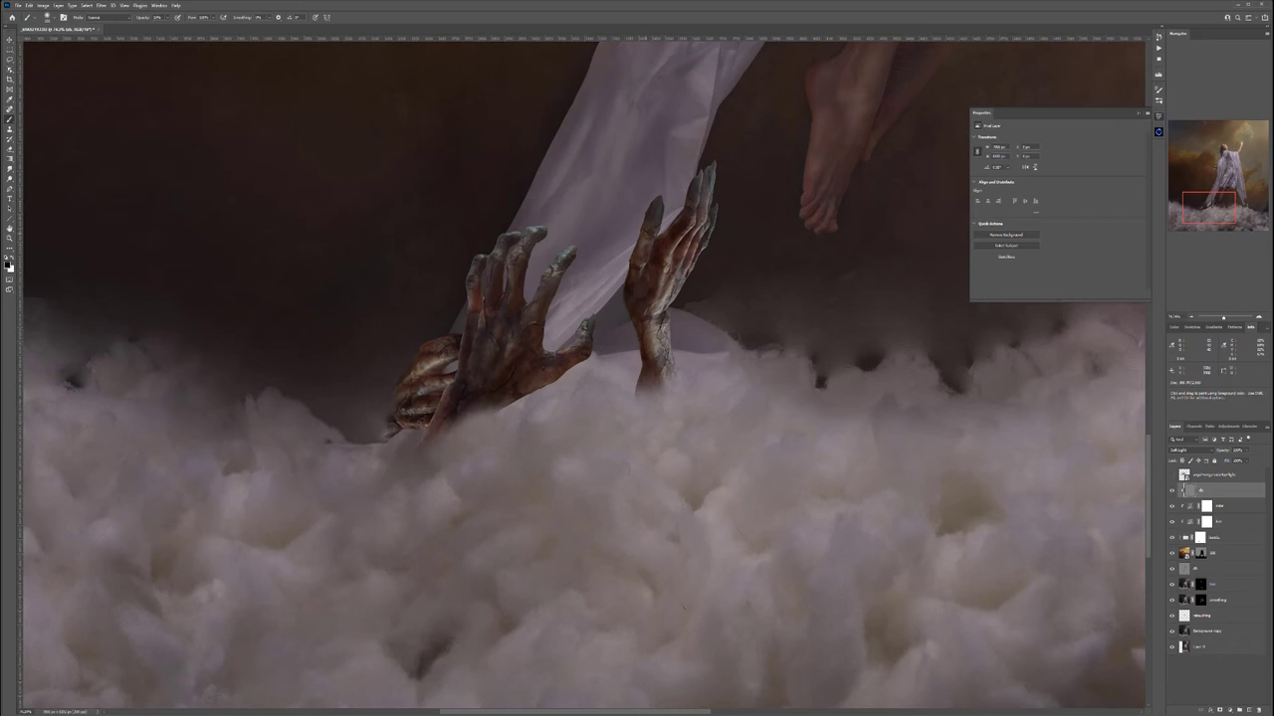
Burn the bright wrists and forearms of the hands beneath the right sleeve with black on the db layer
left_click_drag(676, 323, 166, 332)
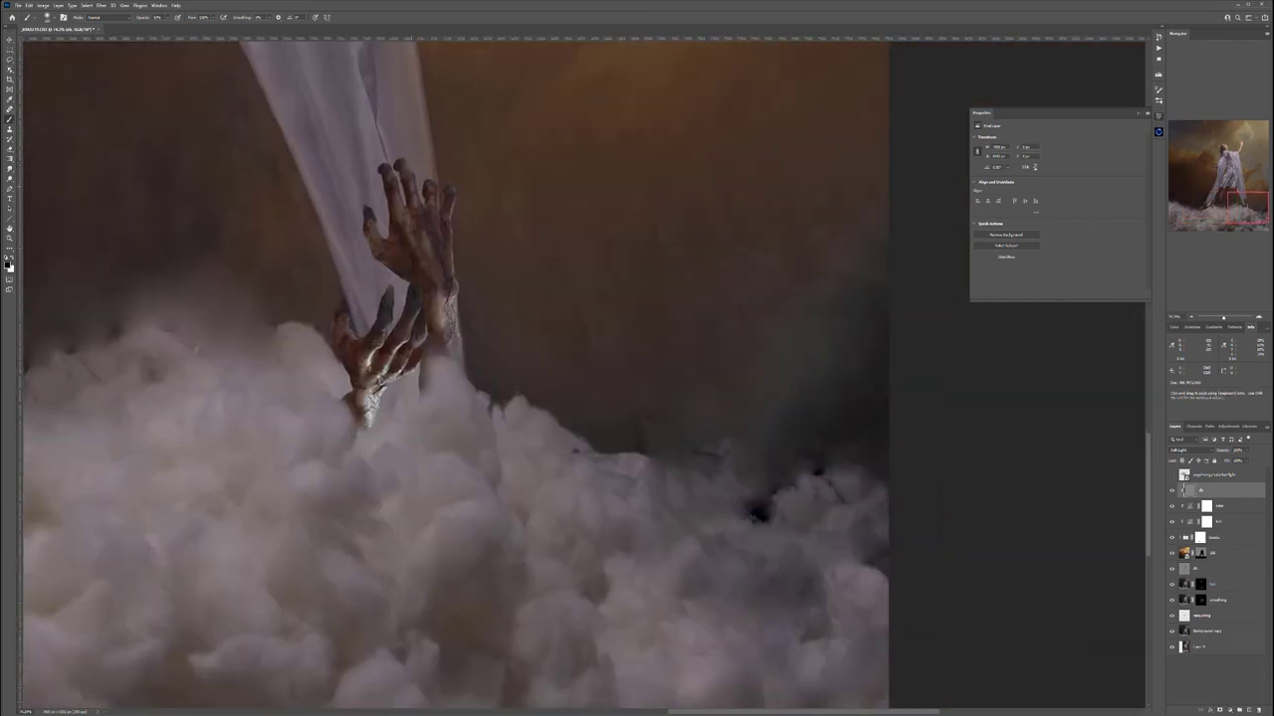
left_click_drag(454, 303, 457, 340)
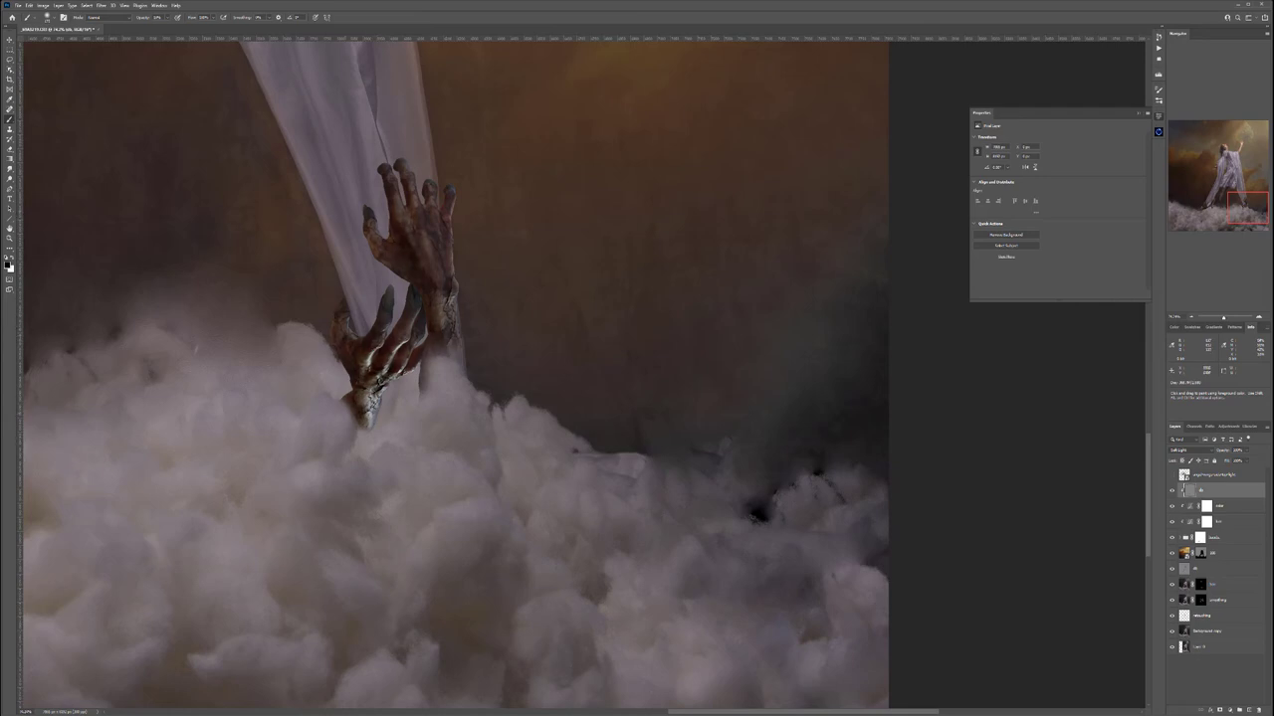
left_click_drag(383, 418, 471, 464)
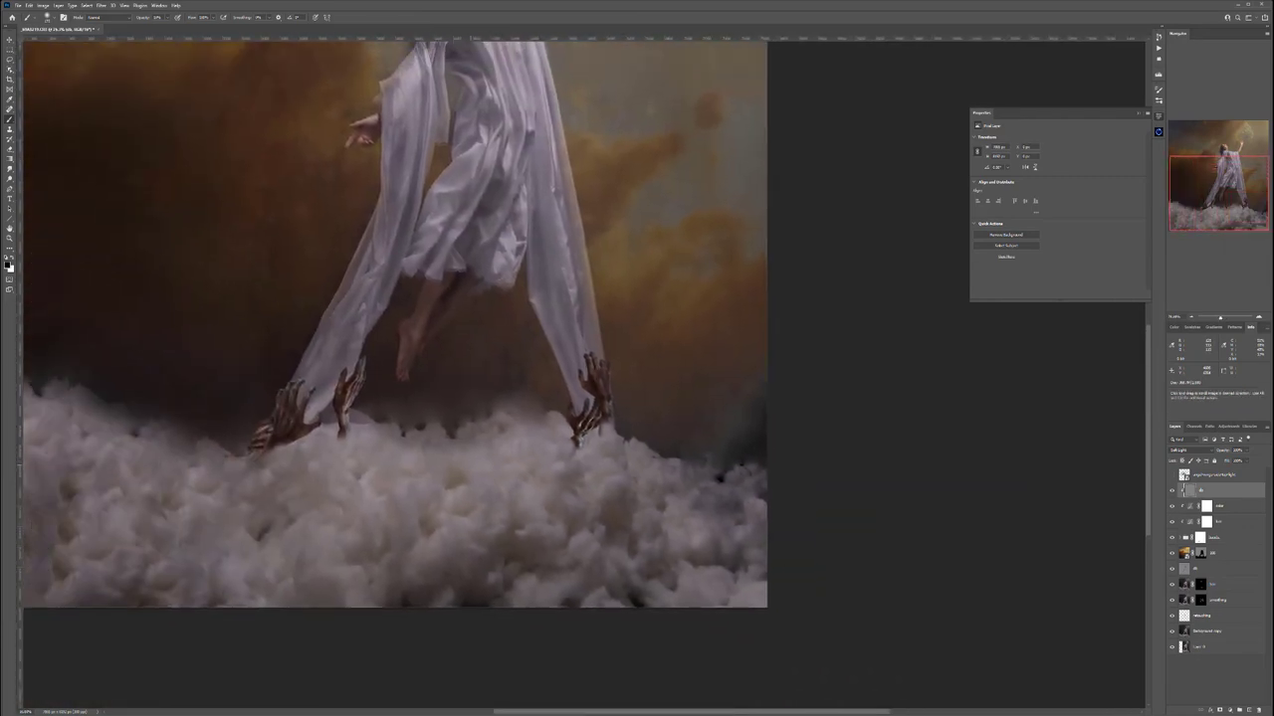
Add a new layer clipped above the db layer, rename it pain and set its blend mode to Multiply
key("b")
key("ctrl+shift+alt+n")
double_click(1199, 490)
type("pain")
key("Return")
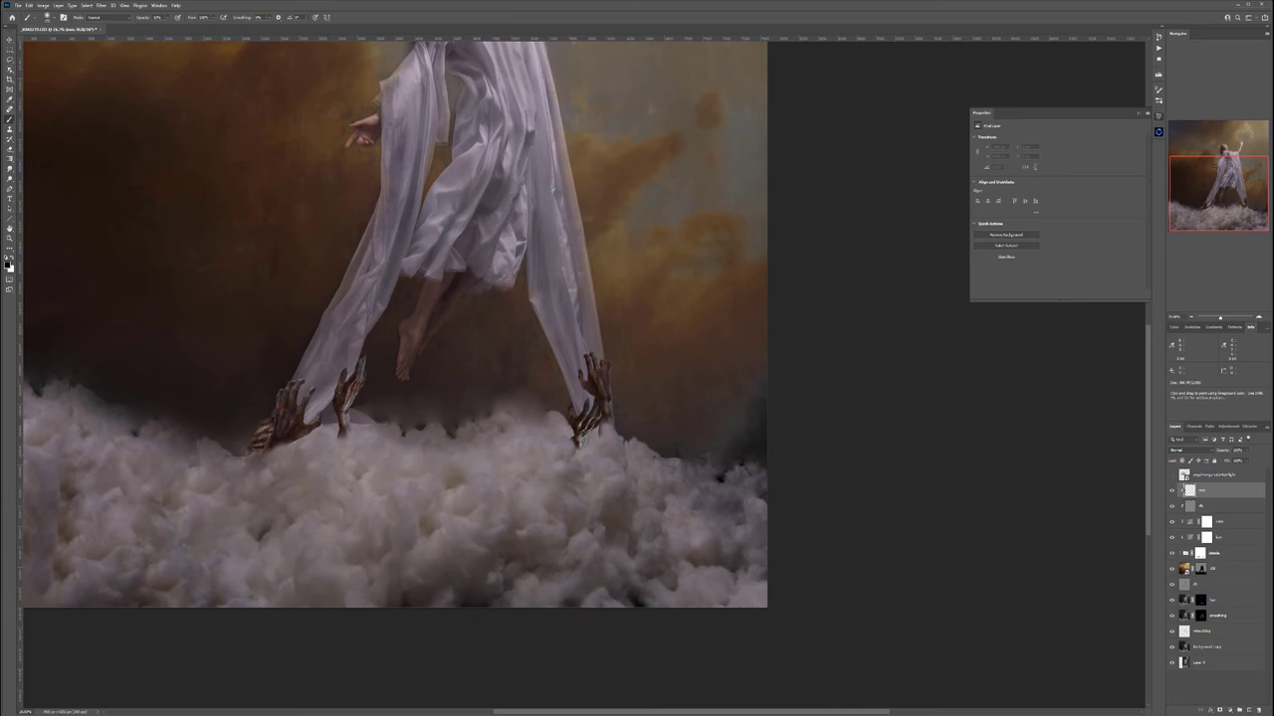
left_click(1192, 450)
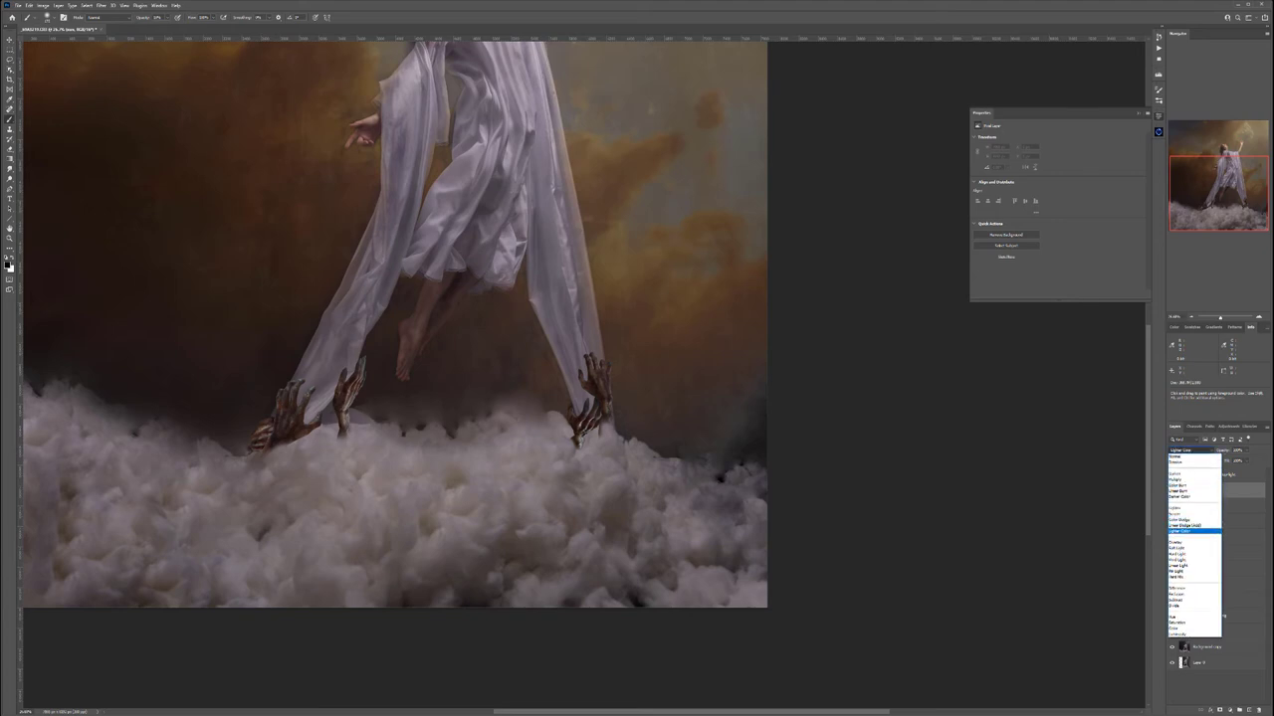
left_click(1182, 479)
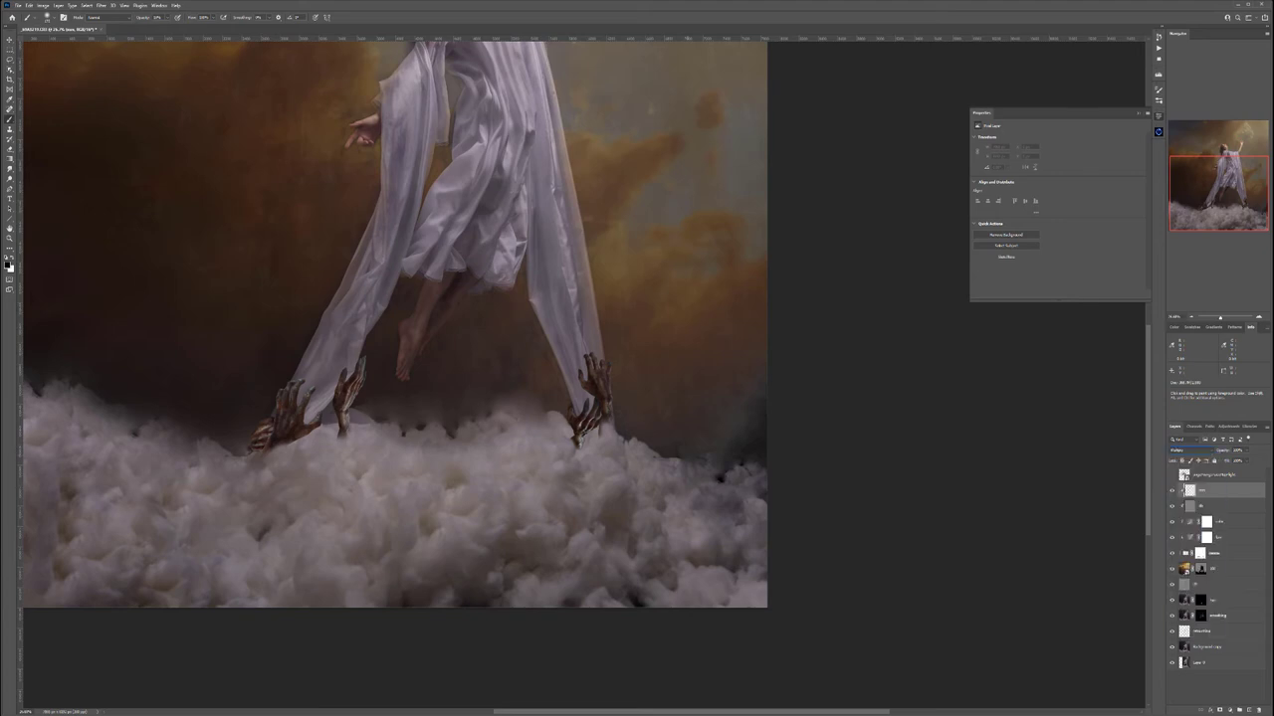
Paint black shading over the wrists of the hands beneath both long sleeves on the pain layer
scroll(555, 438, "up", 2)
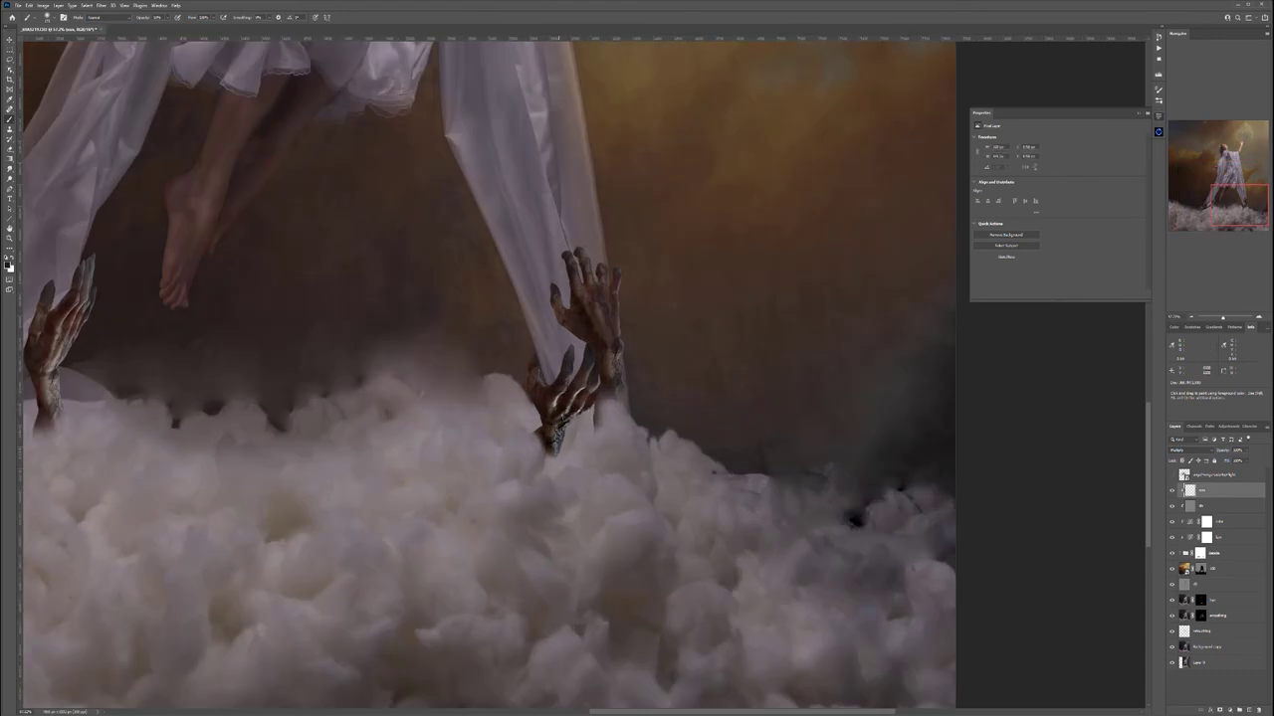
left_click_drag(559, 431, 553, 450)
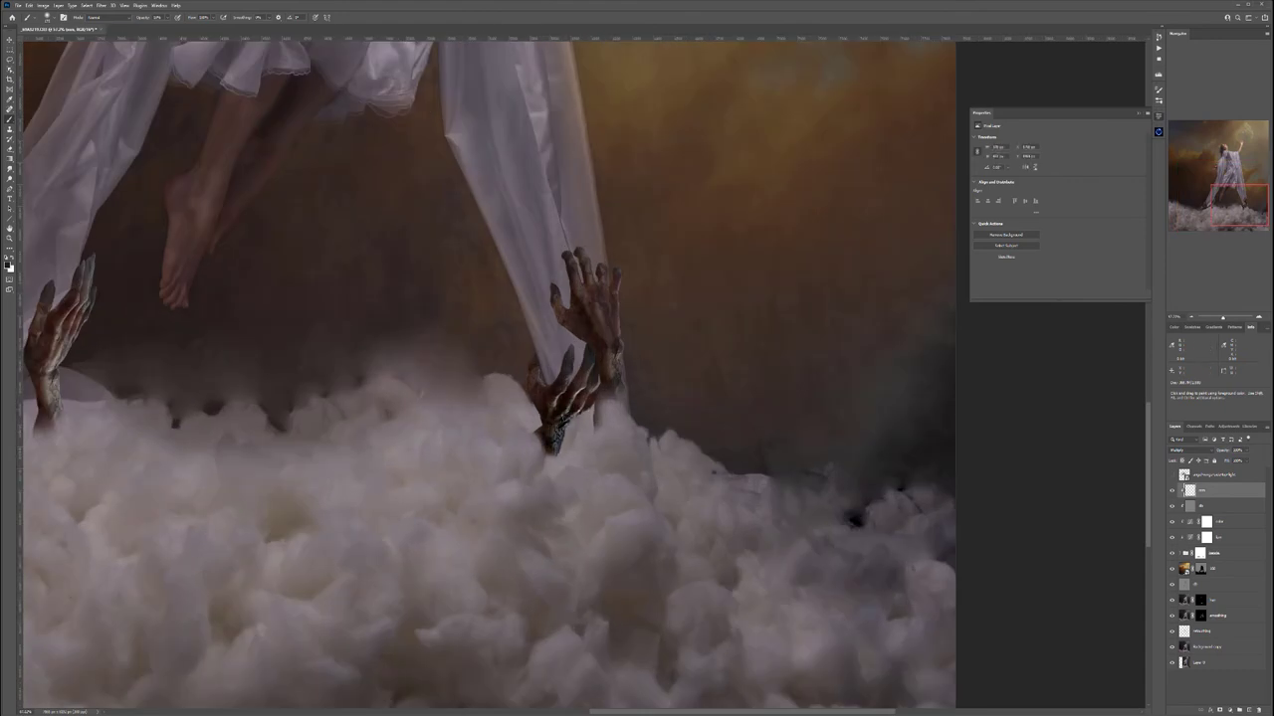
left_click_drag(420, 391, 715, 399)
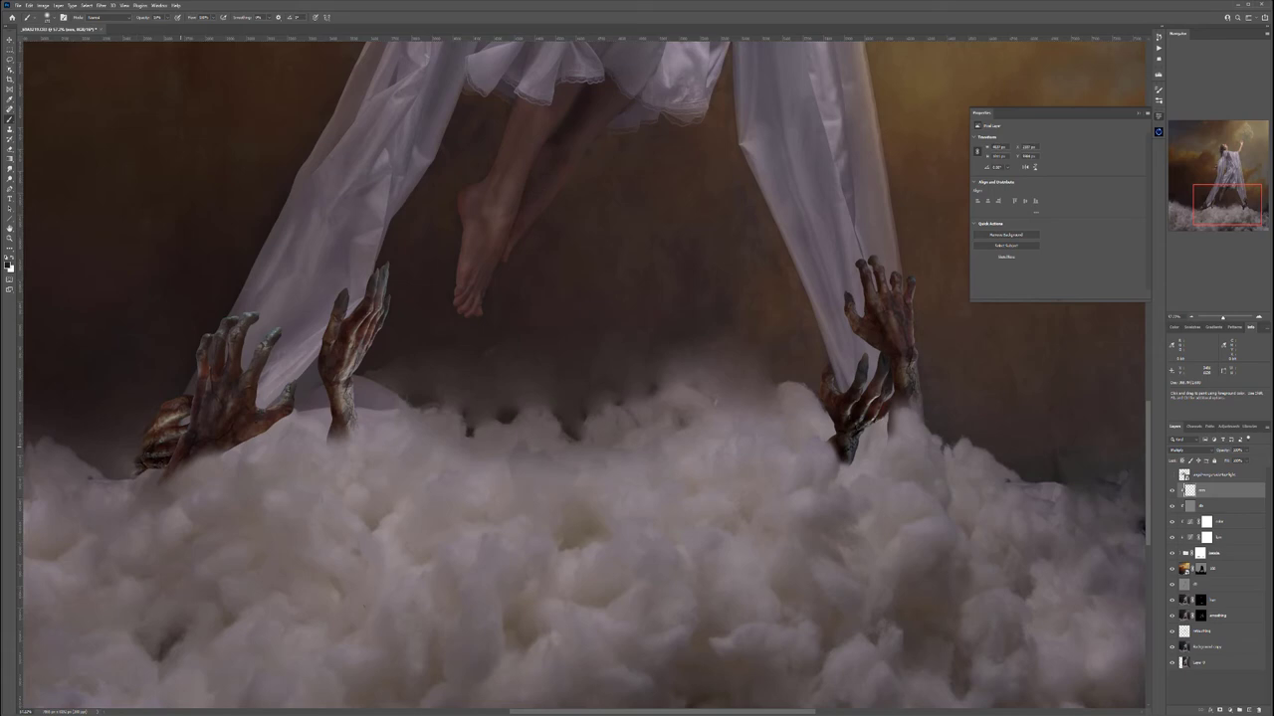
left_click_drag(351, 378, 349, 430)
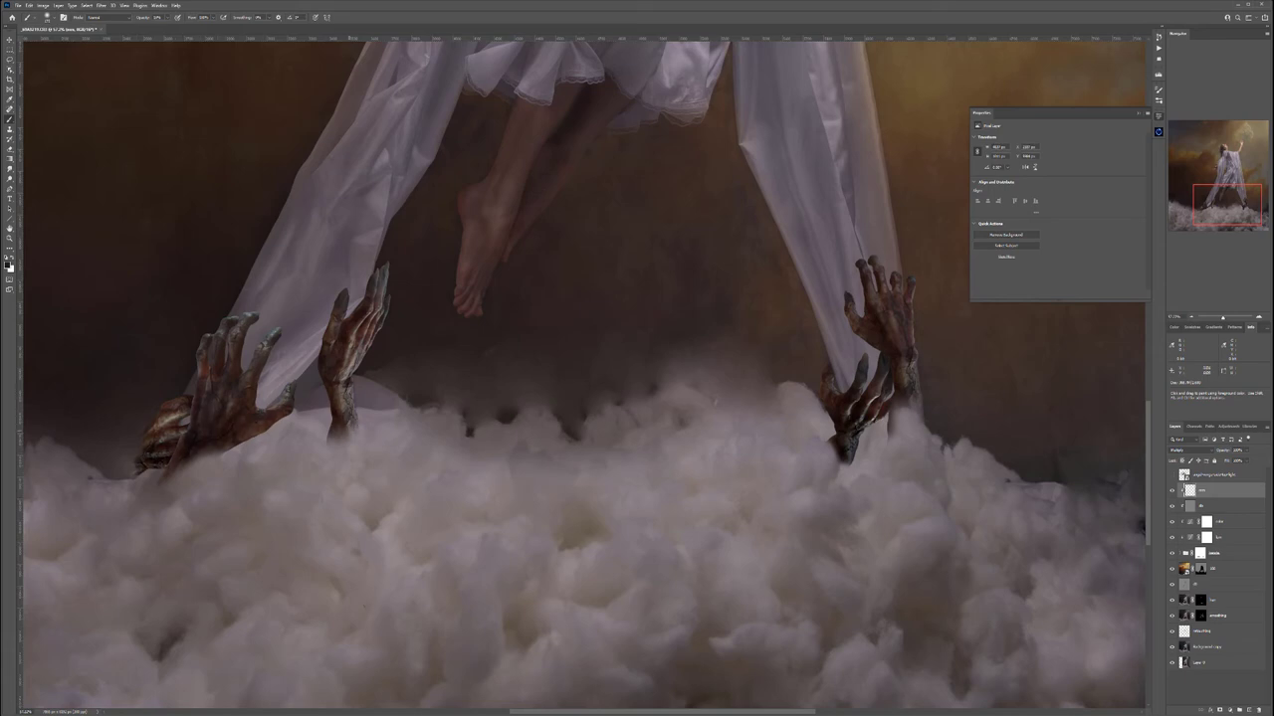
left_click_drag(354, 352, 347, 369)
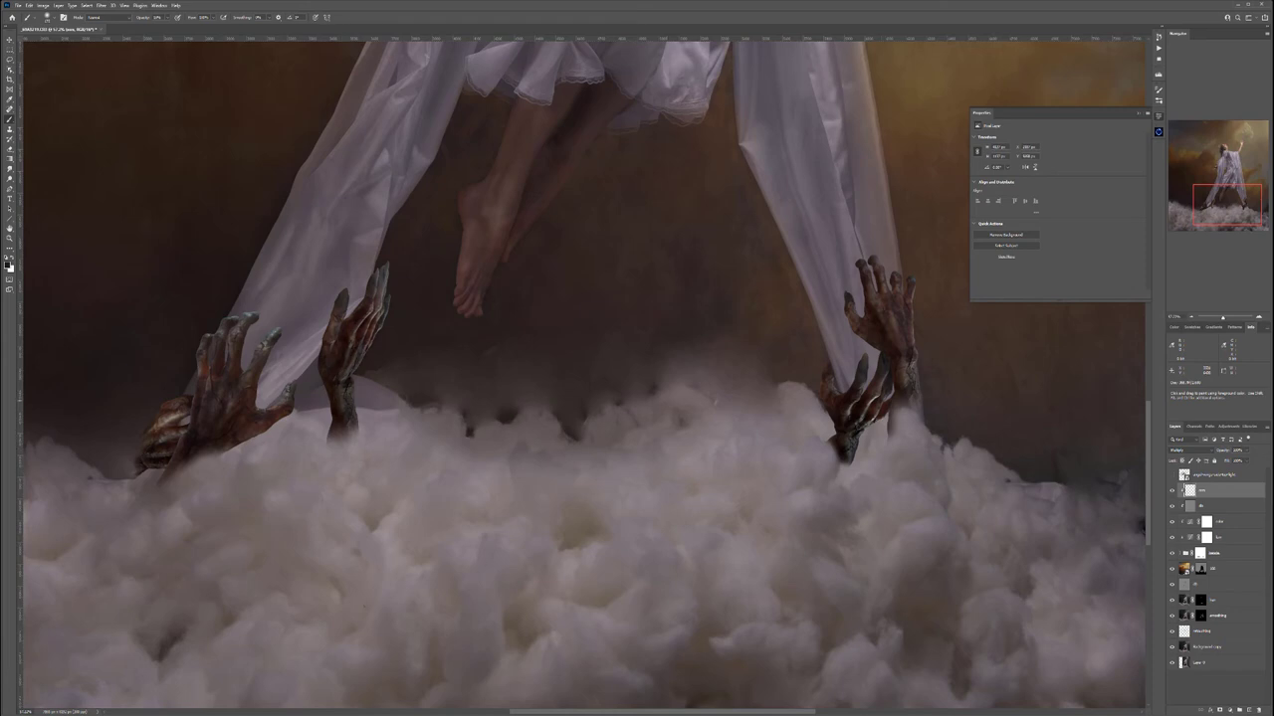
left_click_drag(872, 395, 873, 405)
Lower the opacity of the hands group so the hands blend more softly into the clouds
scroll(724, 326, "down", 7)
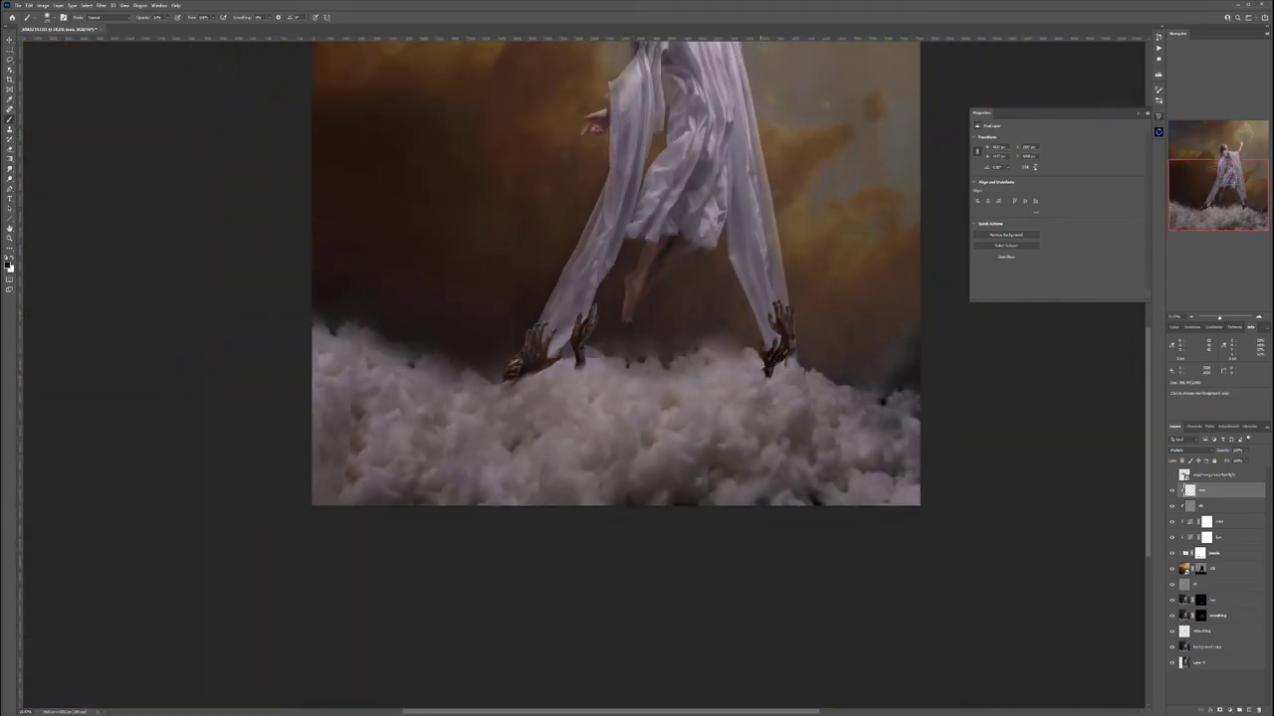
left_click_drag(724, 324, 590, 374)
scroll(654, 389, "up", 4)
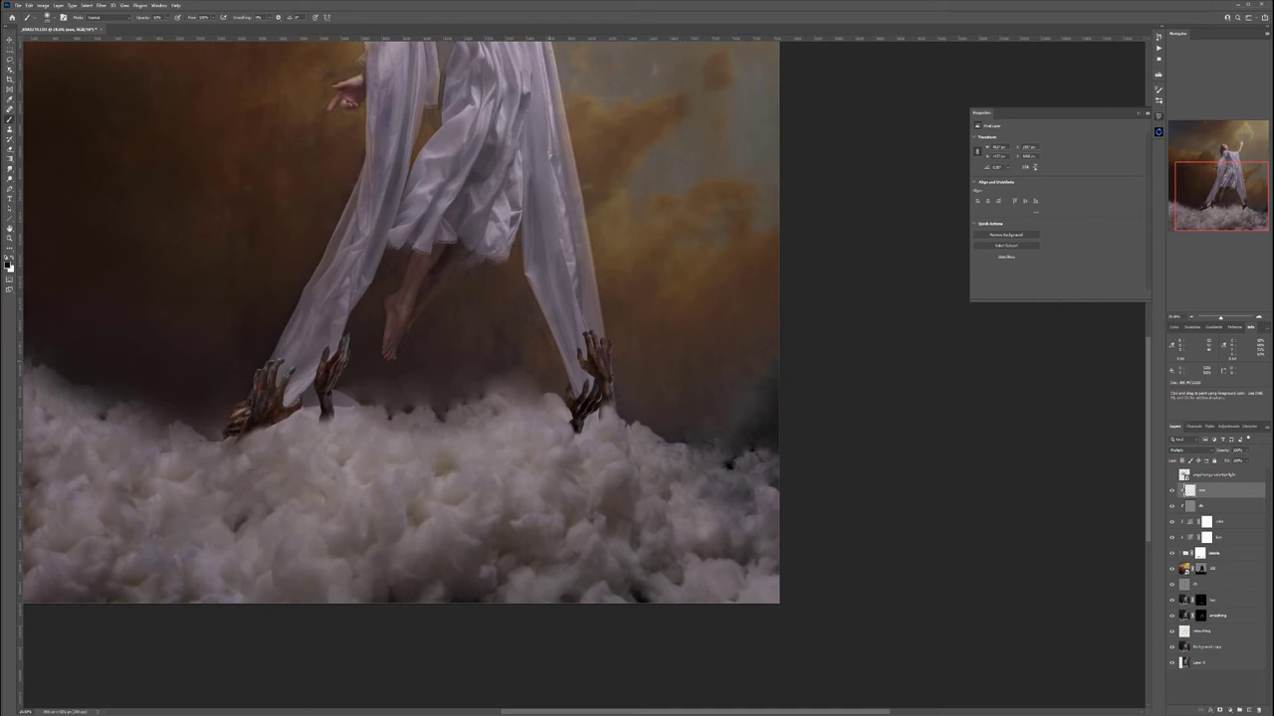
scroll(546, 371, "down", 2)
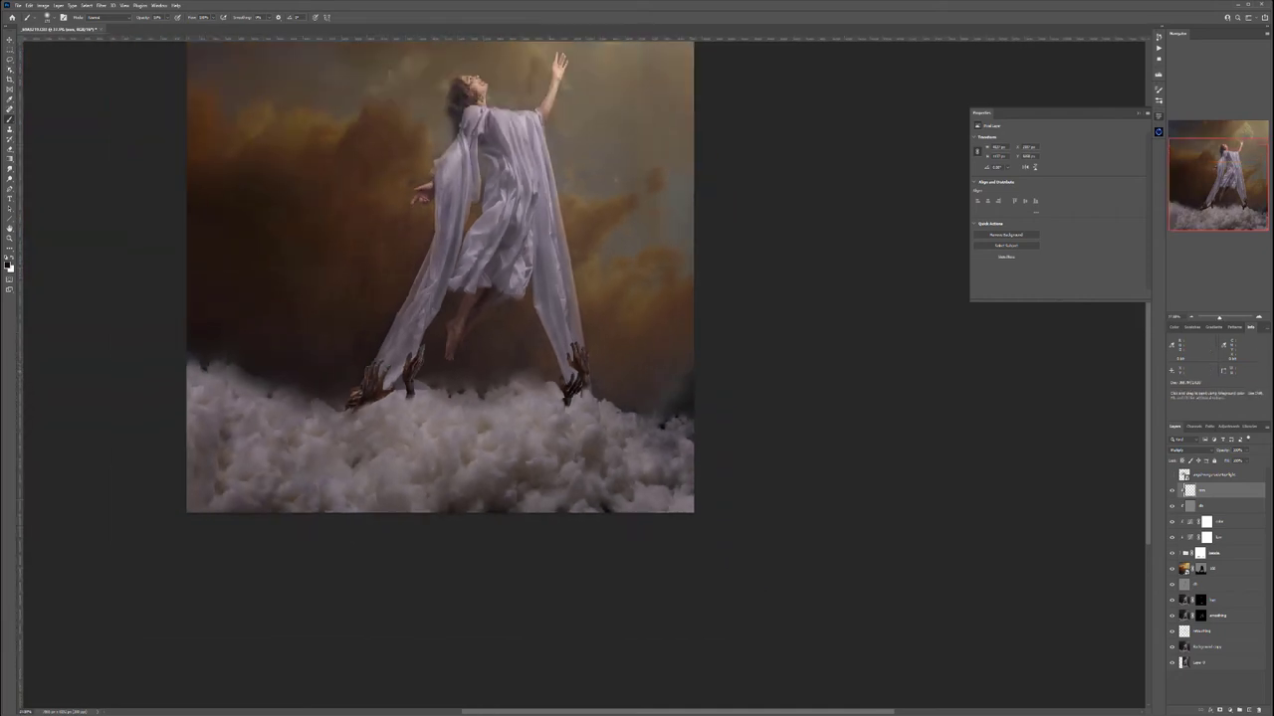
left_click(1200, 553)
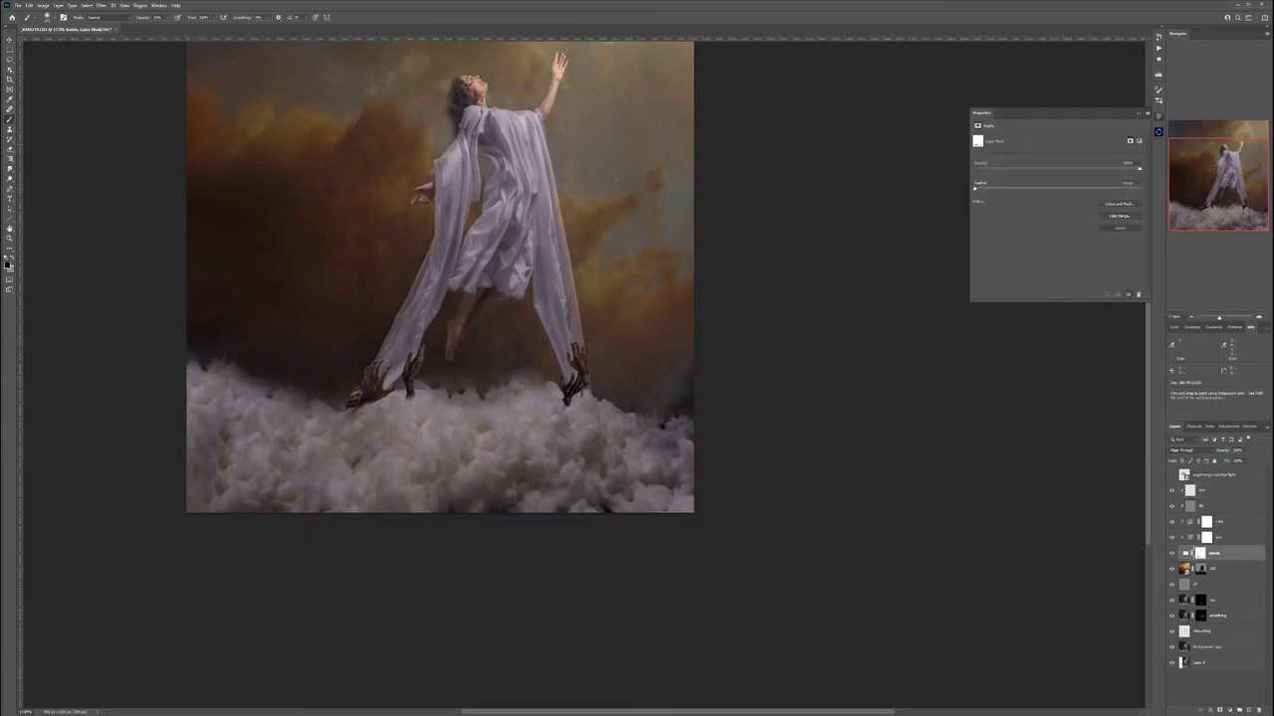
left_click_drag(1241, 460, 1234, 460)
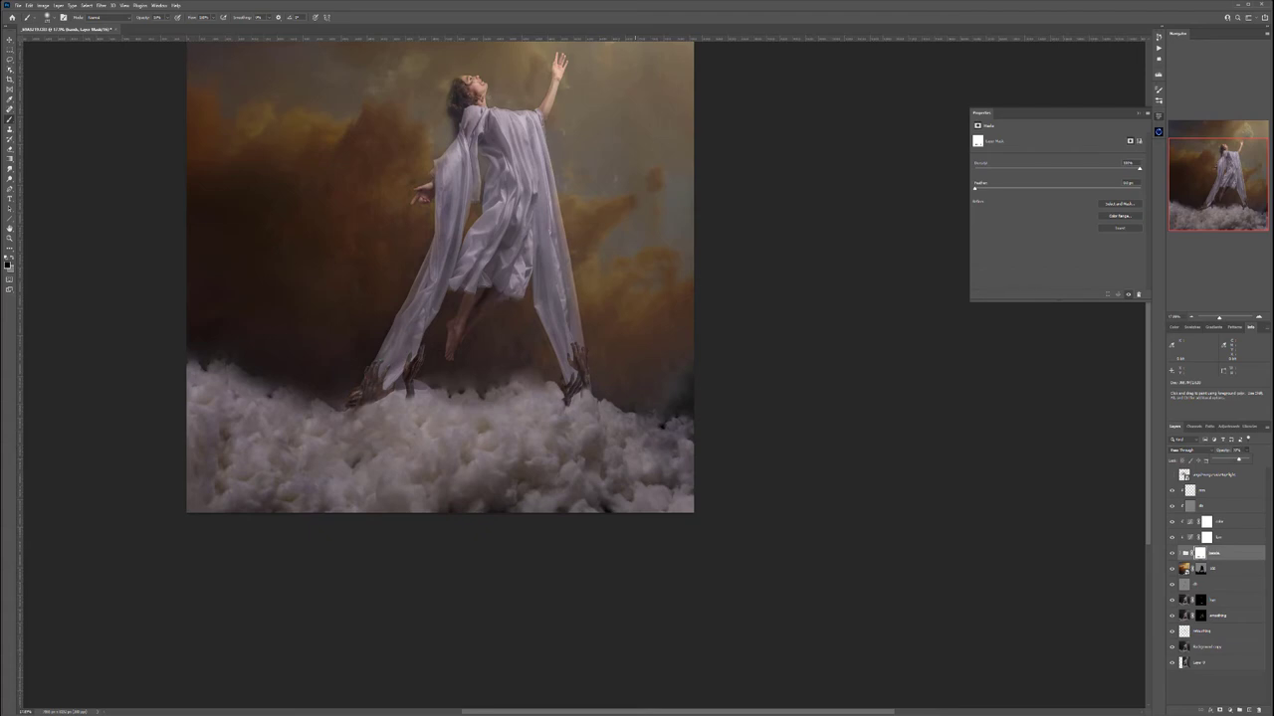
scroll(584, 372, "up", 6)
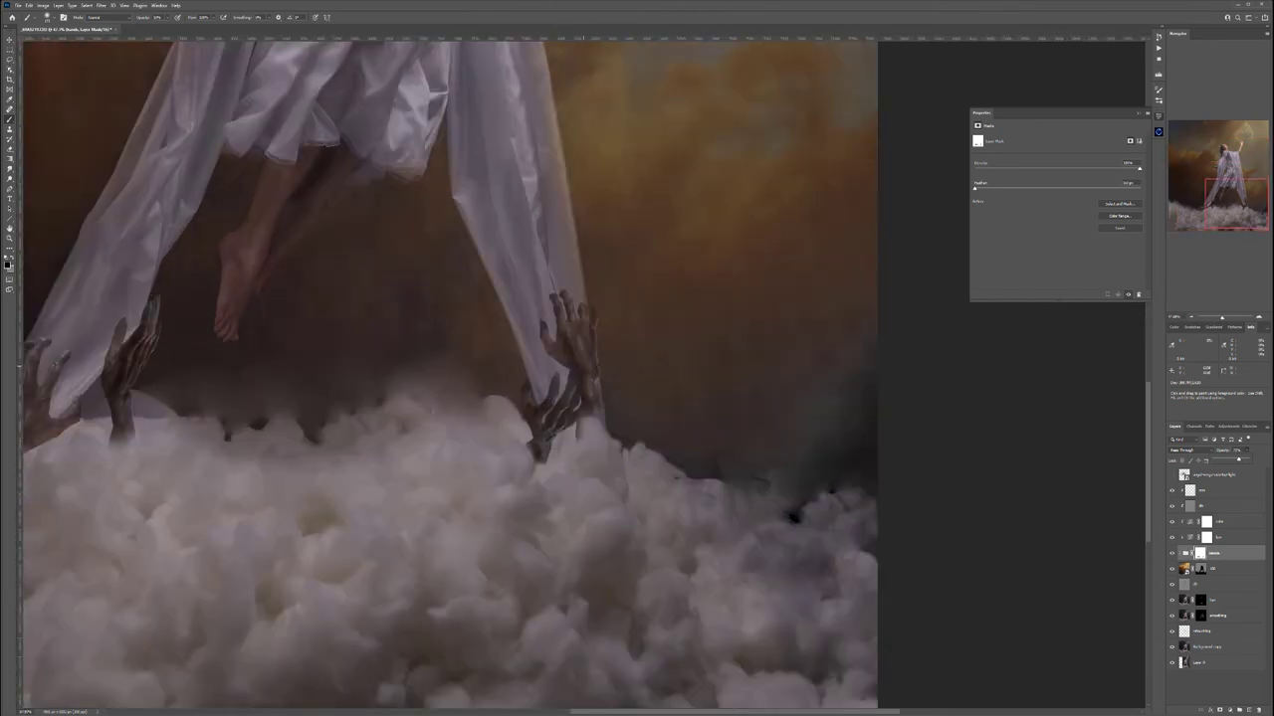
scroll(556, 360, "up", 2)
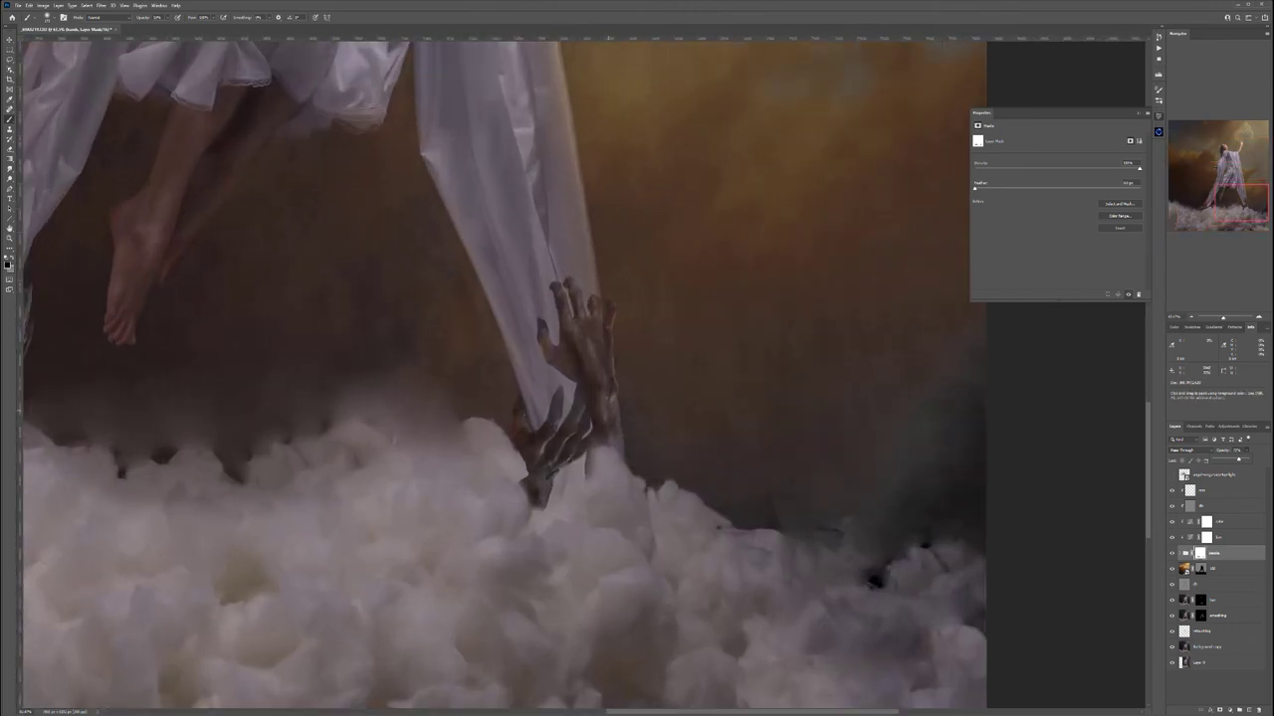
scroll(577, 388, "down", 3)
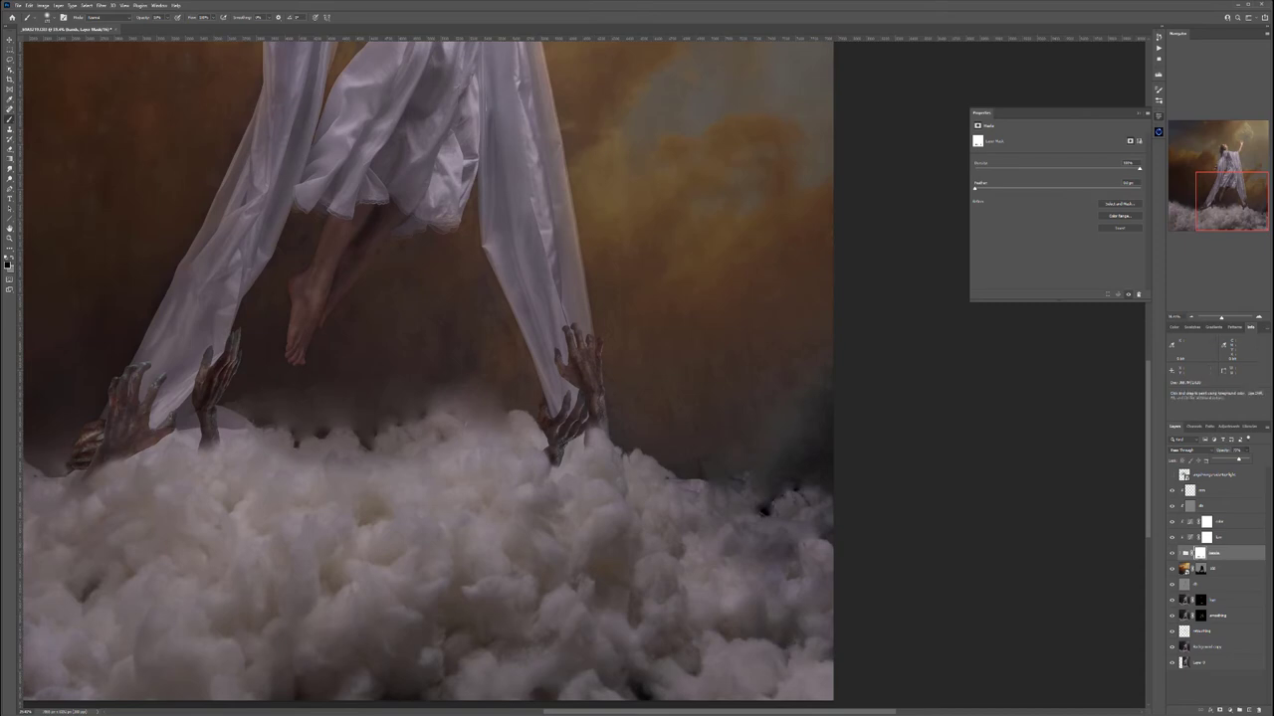
key("Return")
Expand the hands group, load the topmost hand layer's outline as a selection and contract it
left_click(1185, 552)
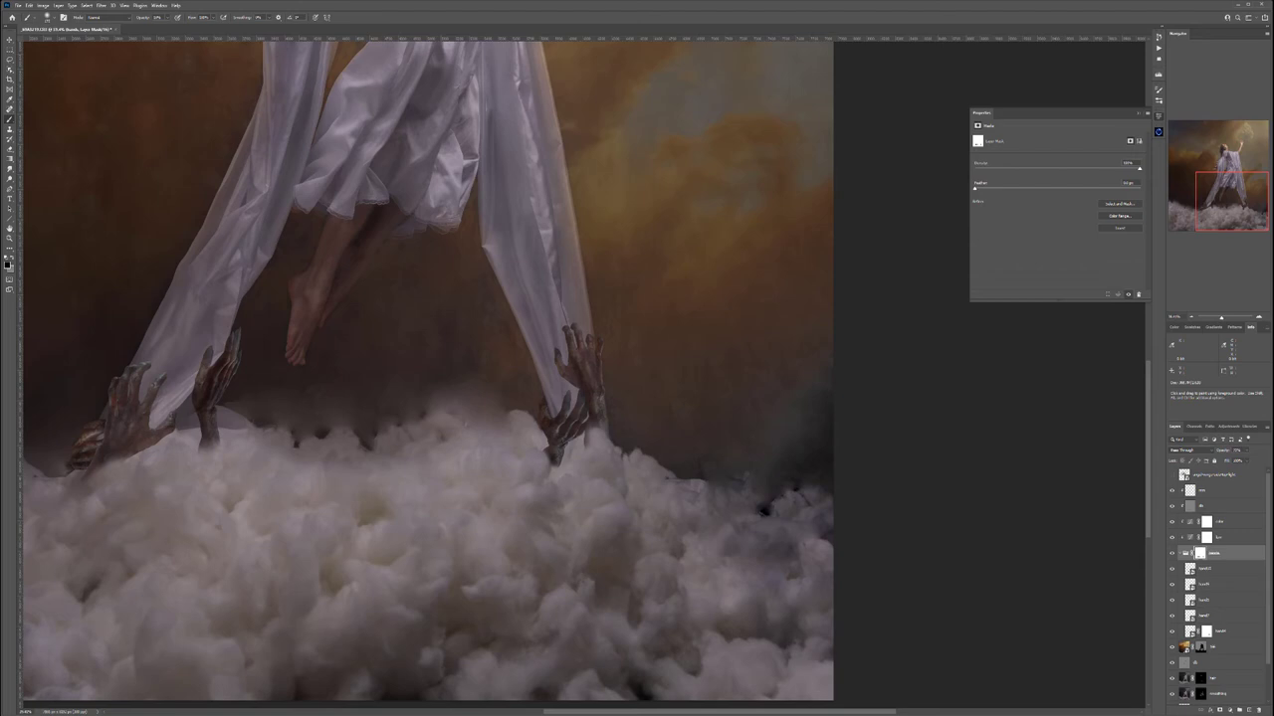
left_click(1189, 569, "ctrl")
left_click(86, 5)
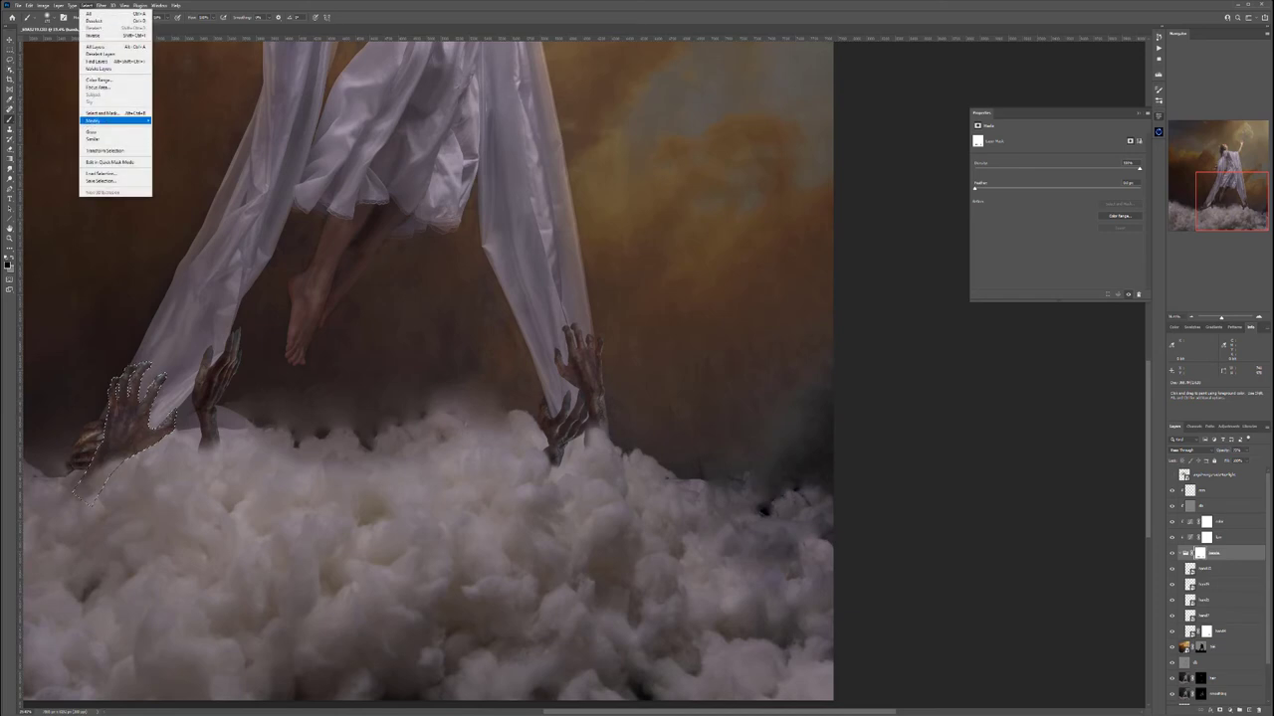
mouse_move(119, 120)
left_click(176, 142)
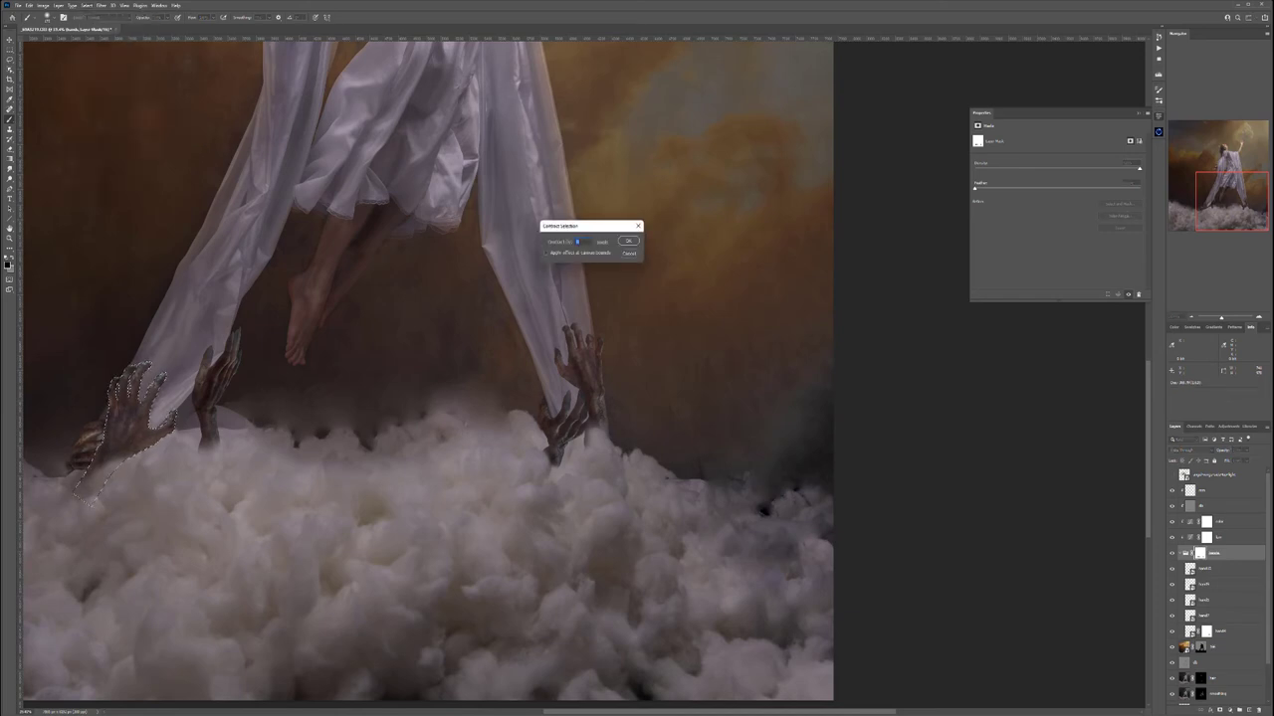
key("Return")
Feather the contracted selection around the open hand beneath the left sleeve
left_click(86, 5)
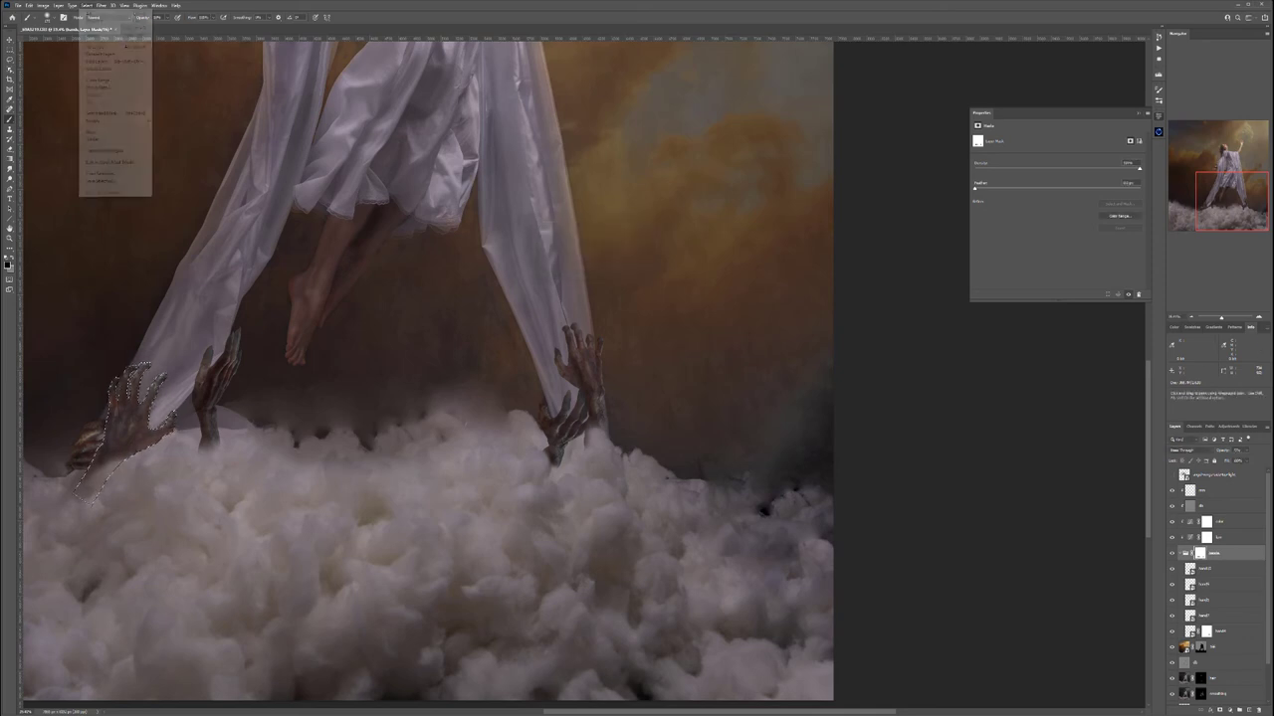
mouse_move(118, 121)
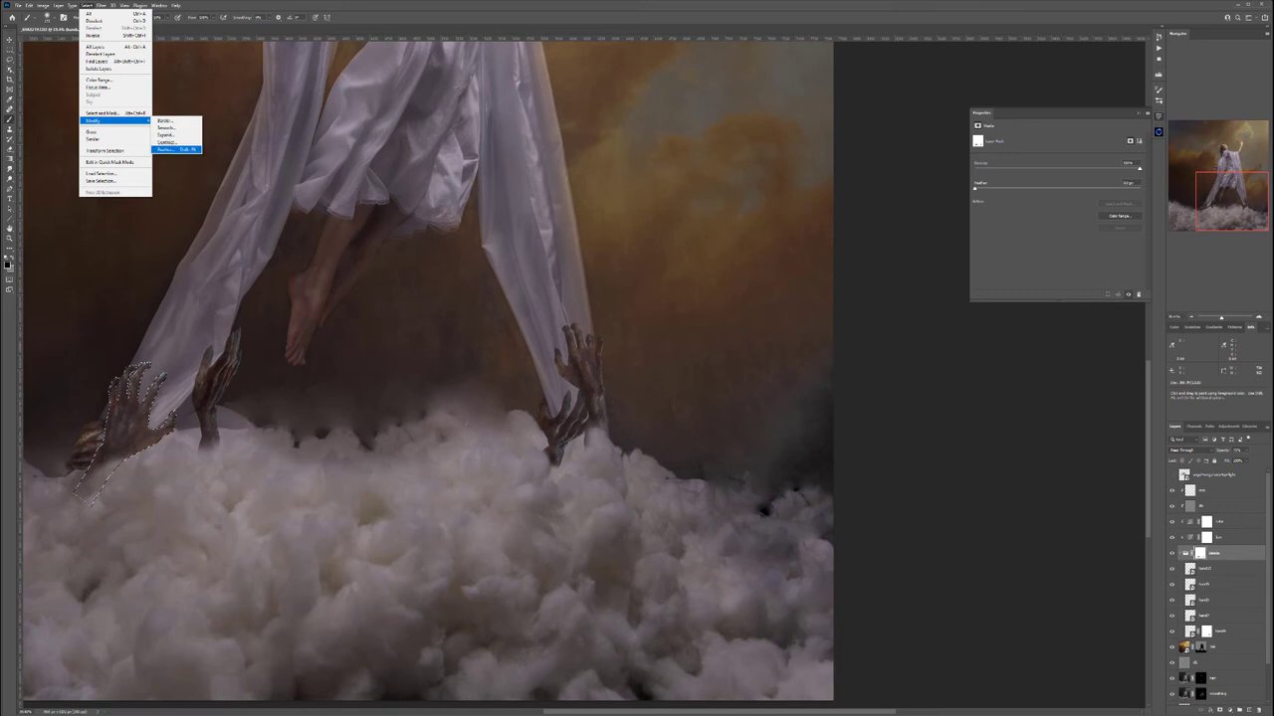
left_click(164, 149)
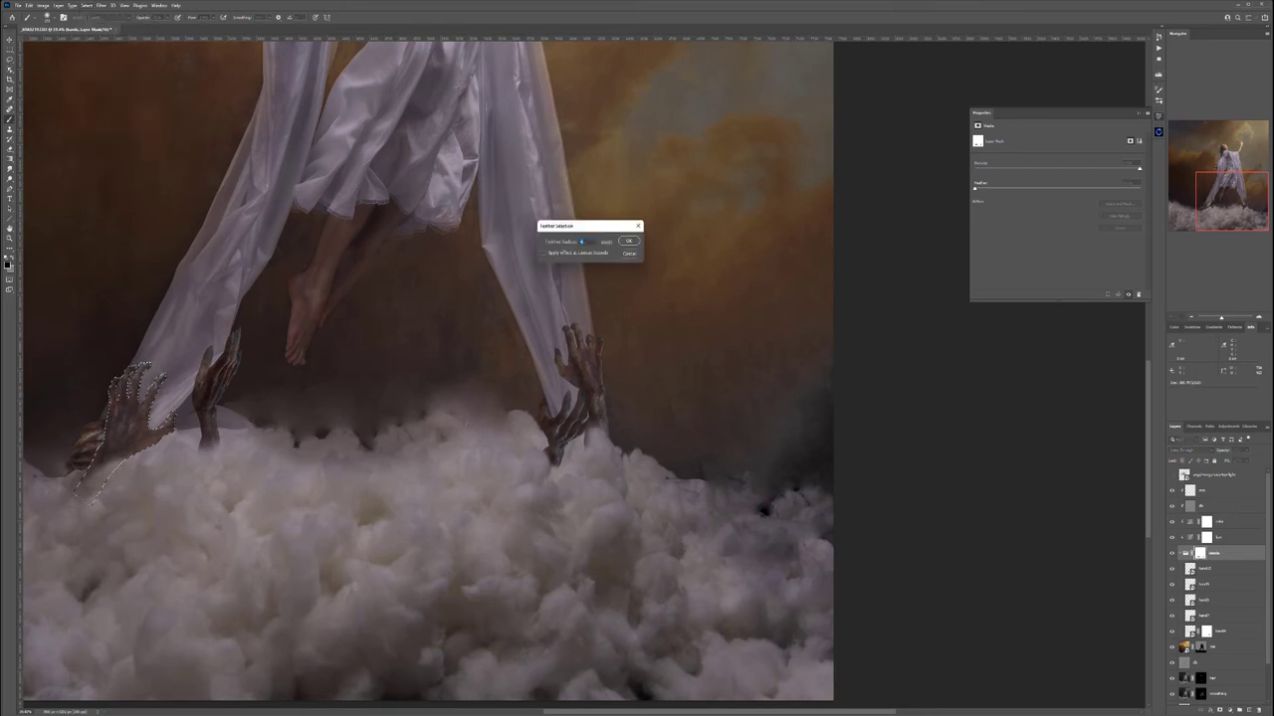
key("Return")
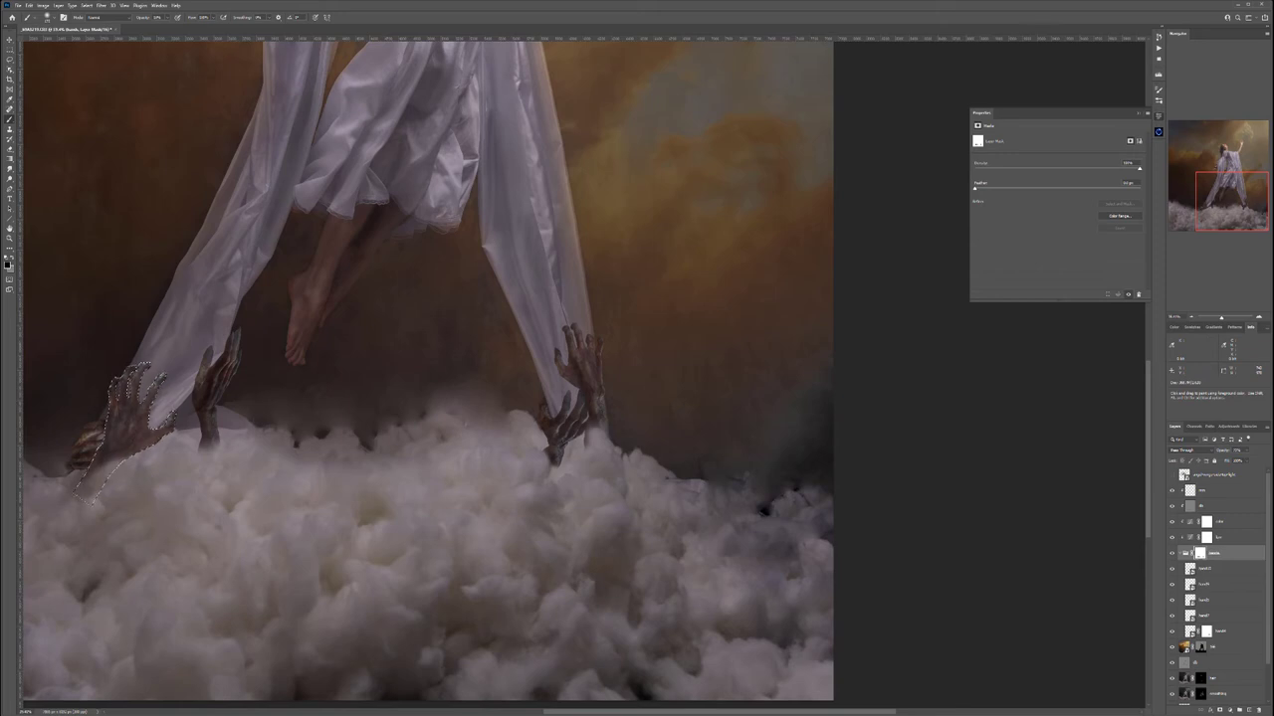
Add a layer mask from the feathered selection to the topmost hand layer and invert it so only the hand shows
left_click(1207, 569)
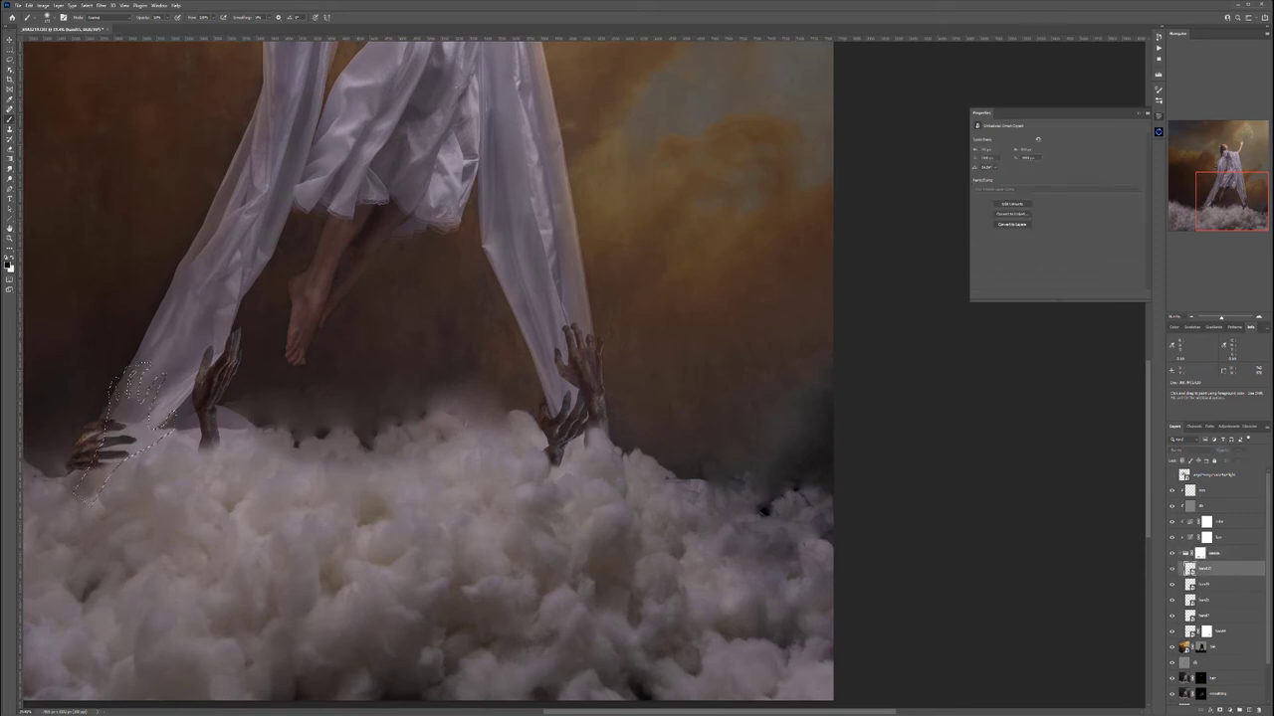
left_click(1220, 710, "alt")
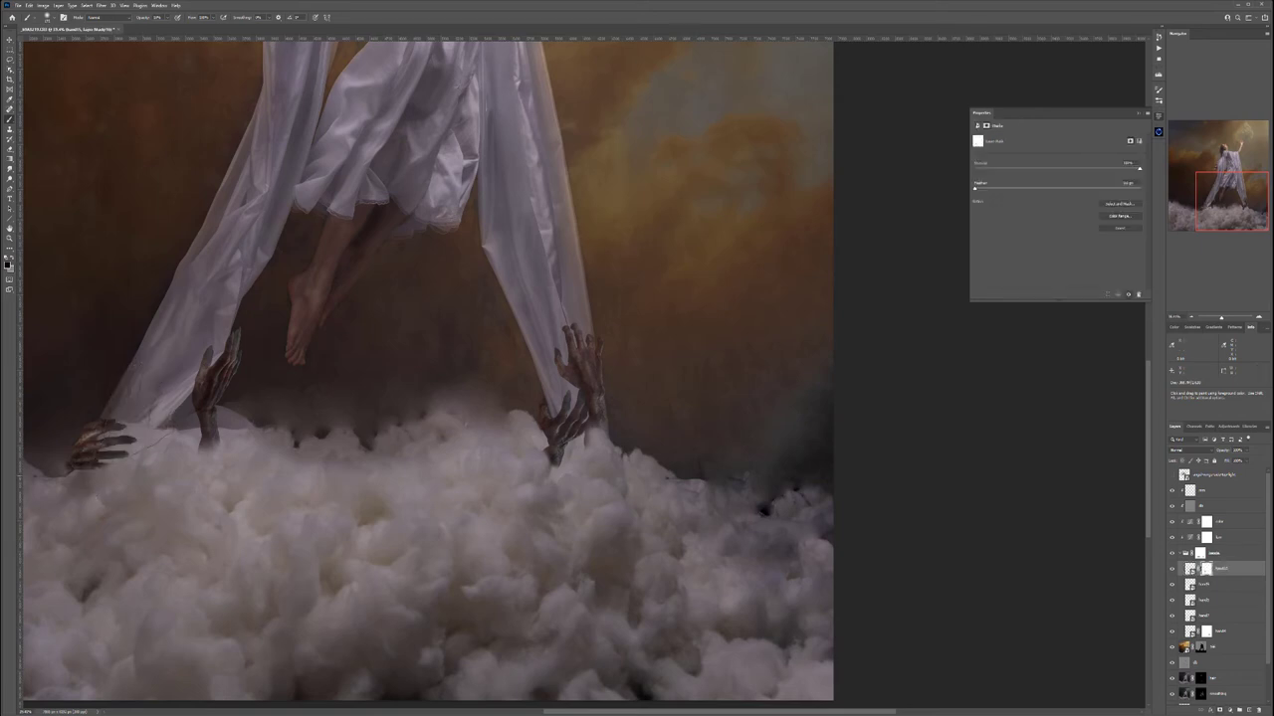
scroll(112, 428, "up", 4)
scroll(112, 249, "up", 1)
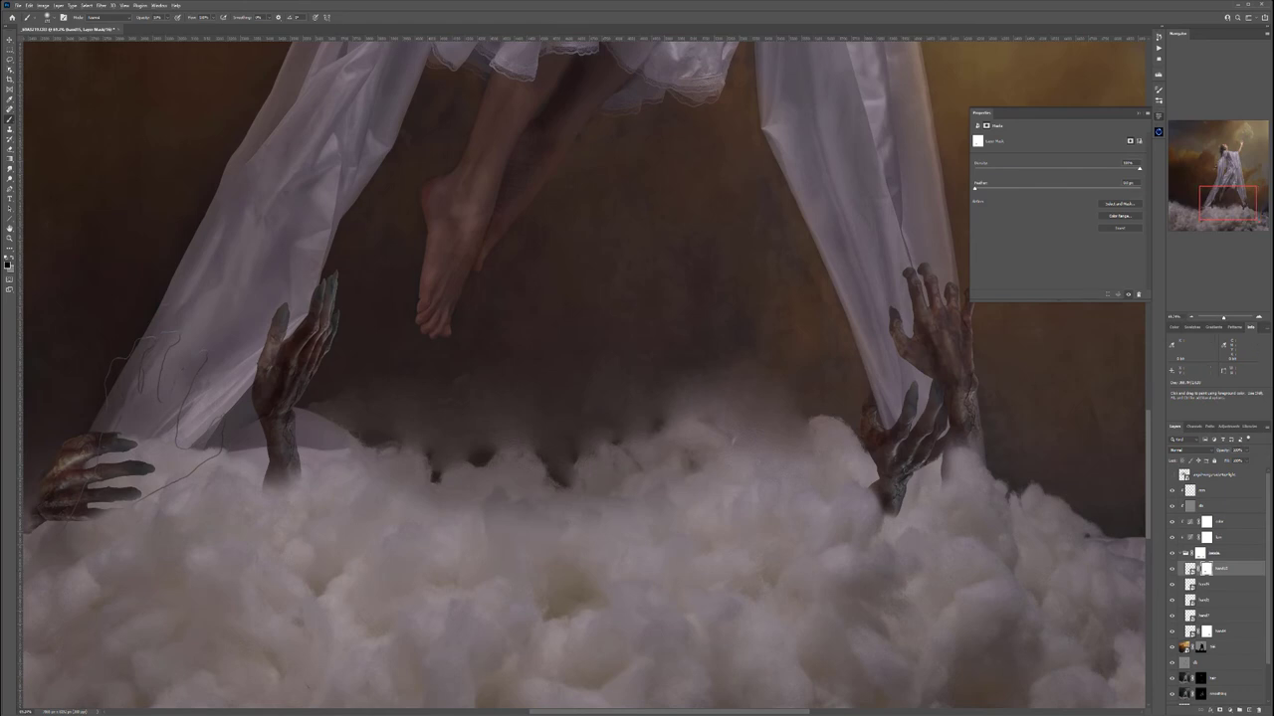
key("ctrl+i")
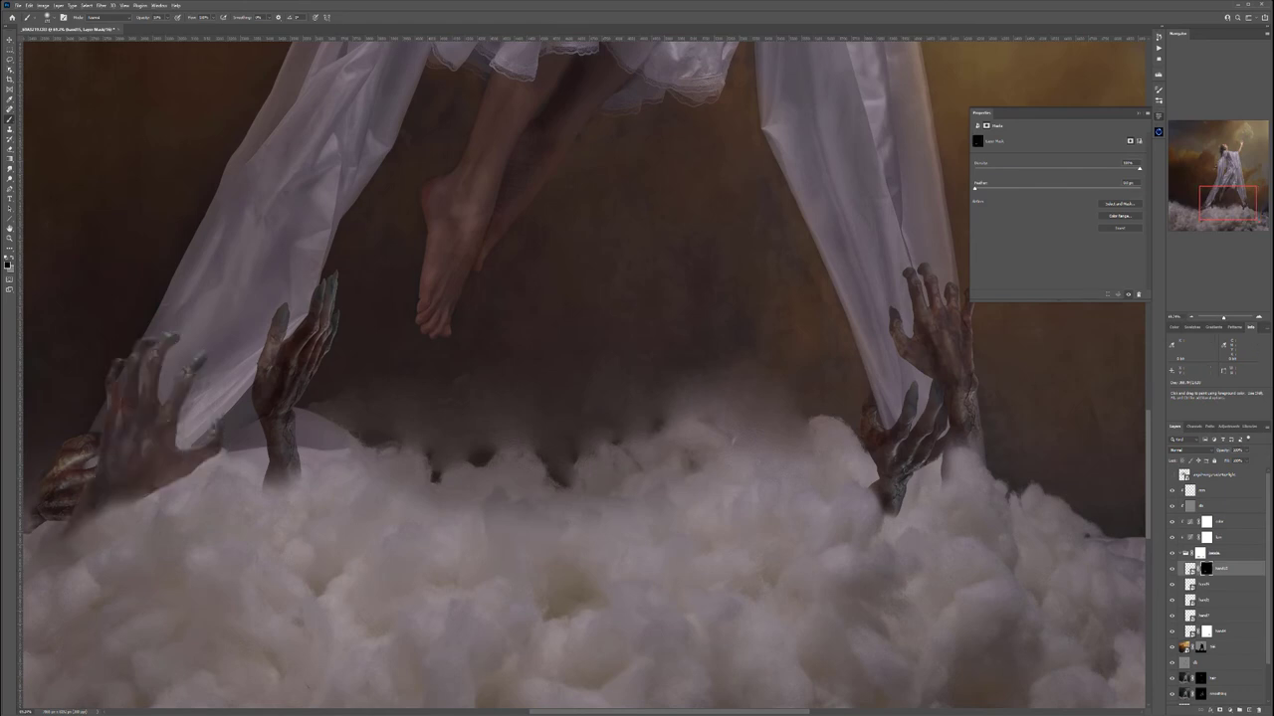
scroll(171, 466, "up", 12)
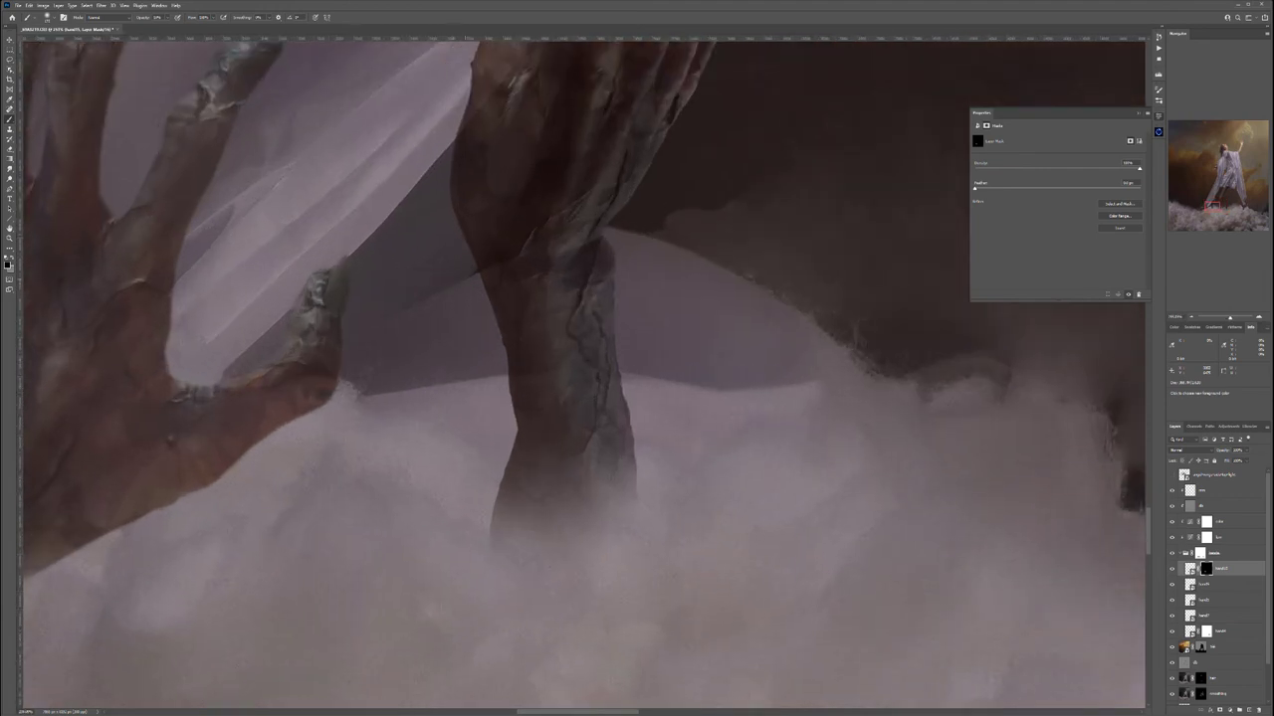
key("v")
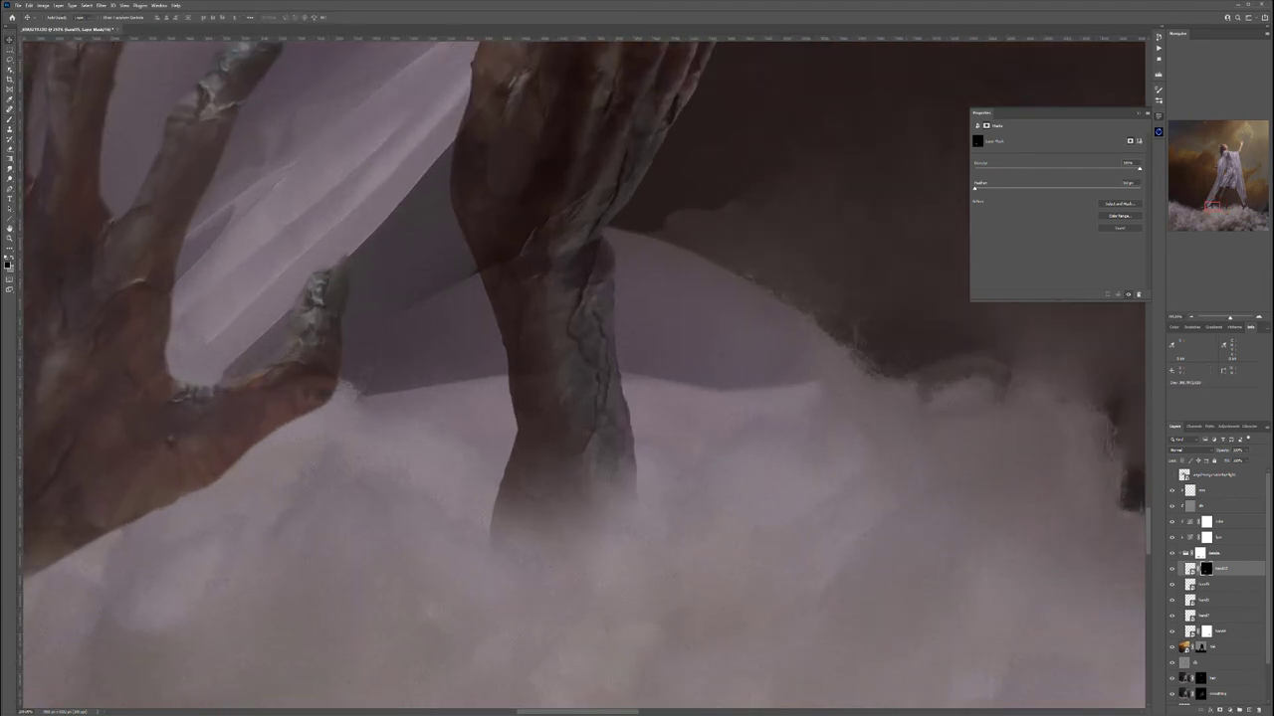
scroll(334, 441, "down", 12)
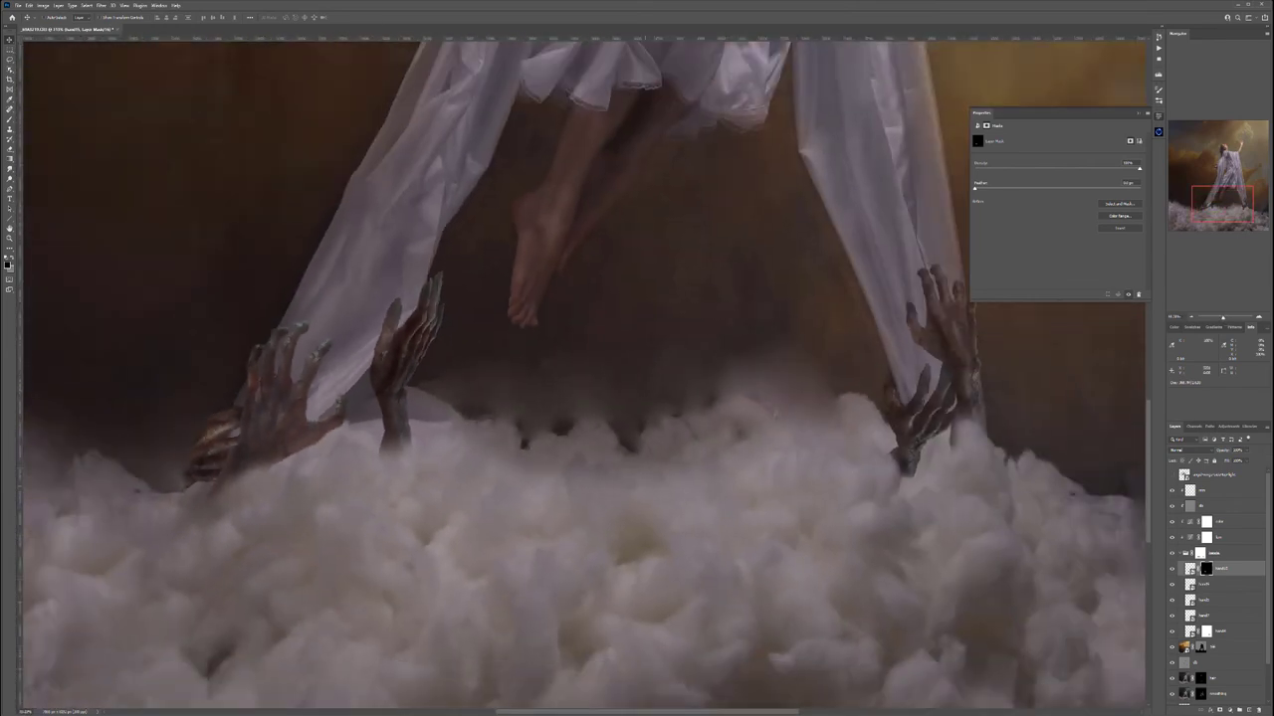
Load the outline of the second hand layer, the upright hand near the left sleeve, as a selection and contract it
left_click(1216, 585)
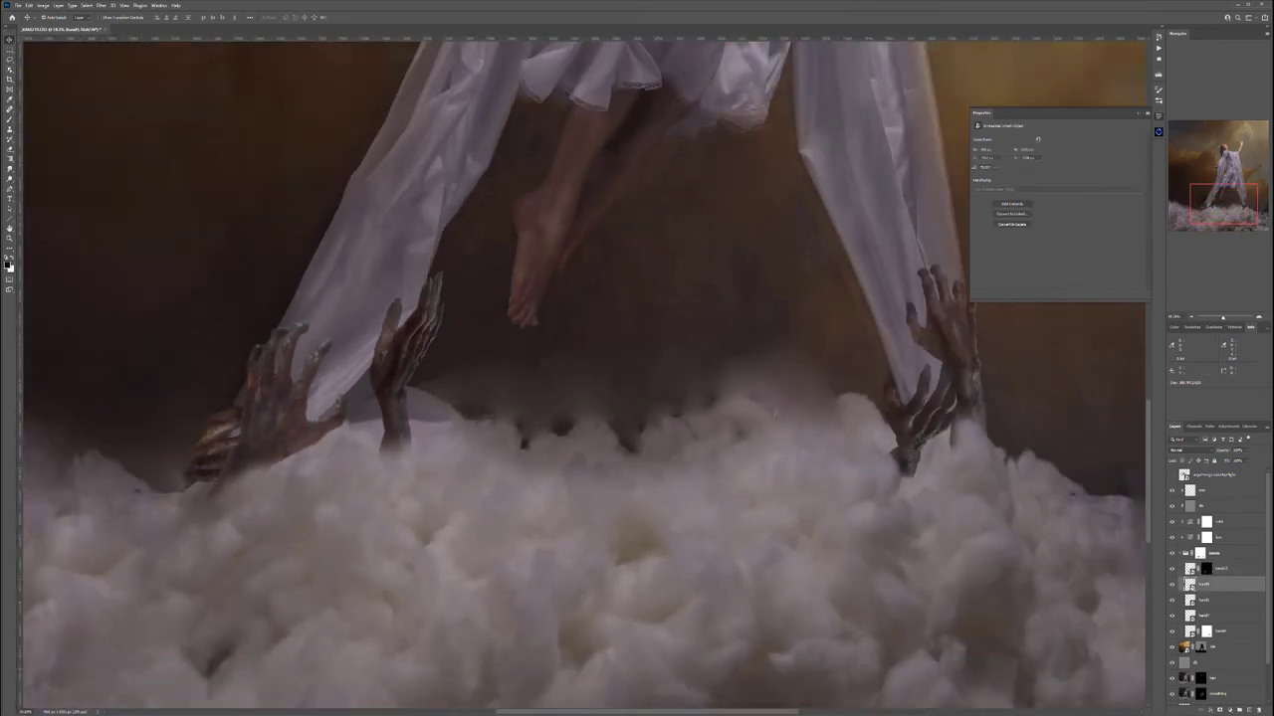
left_click(1191, 585, "ctrl")
left_click(85, 5)
mouse_move(119, 121)
left_click(177, 145)
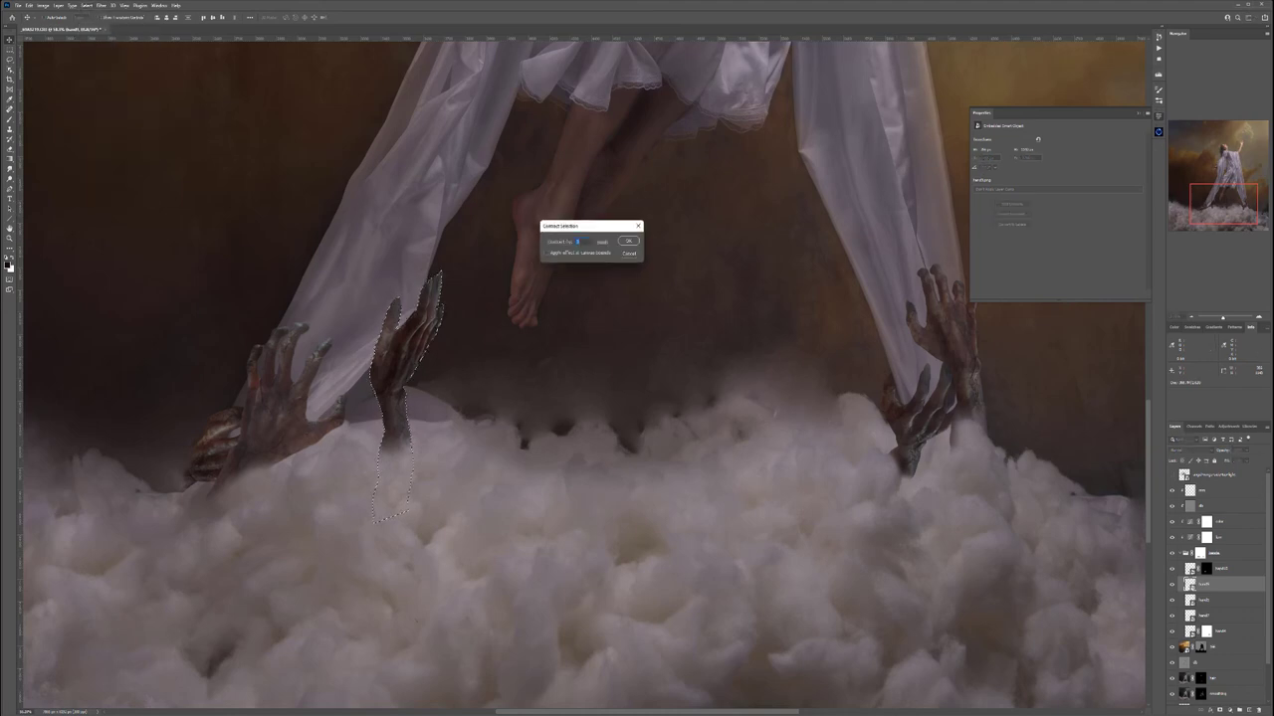
key("Return")
Feather the upright hand's selection and mask its layer so only the hand inside the softened edge shows
left_click(101, 5)
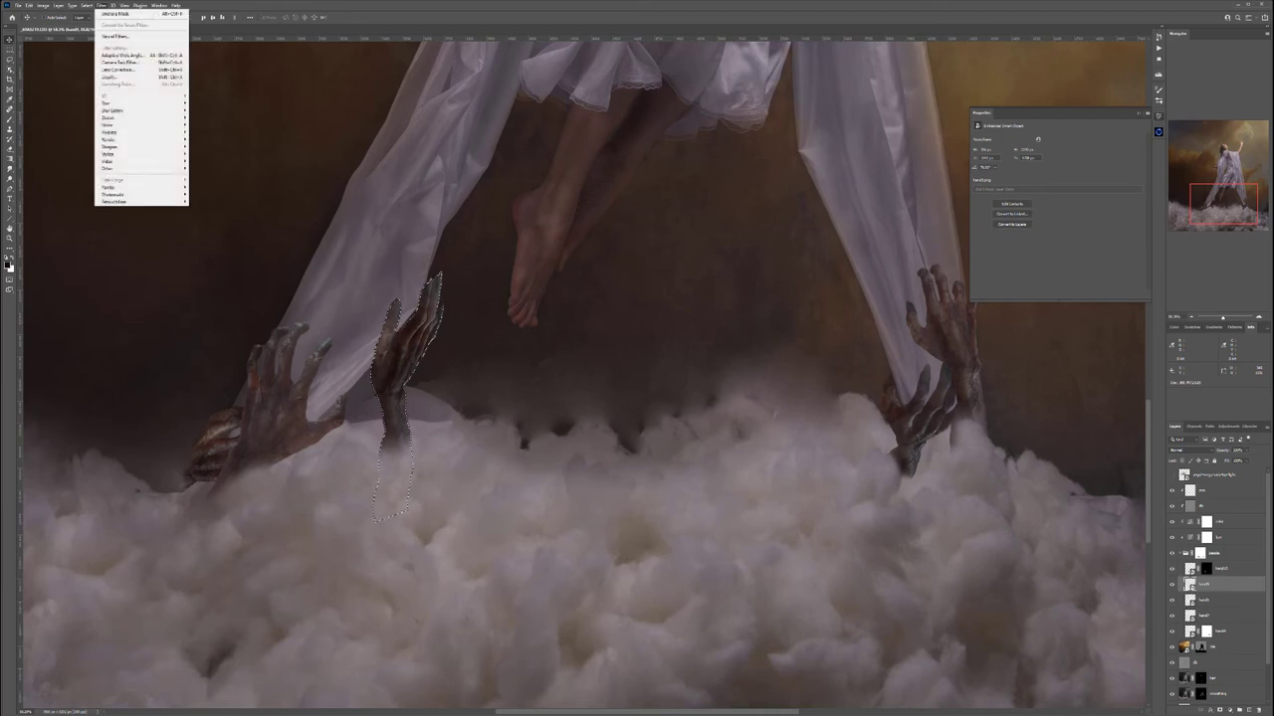
mouse_move(85, 5)
mouse_move(120, 120)
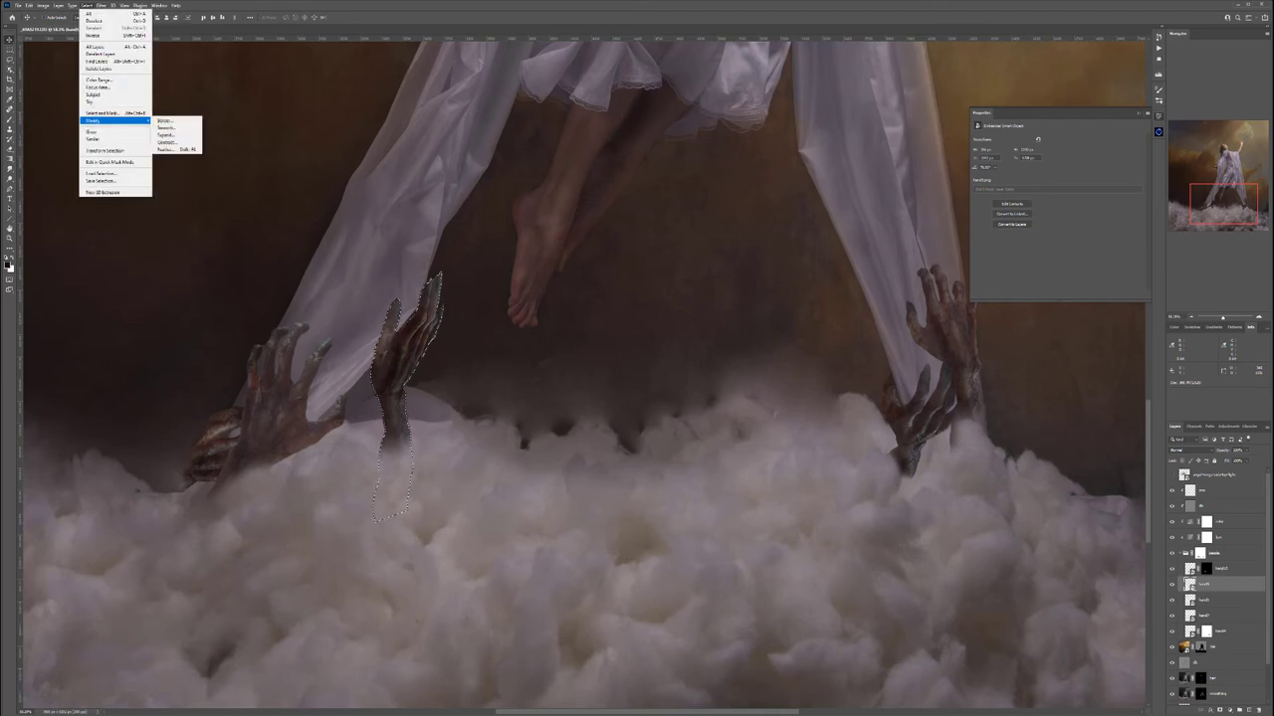
left_click(176, 150)
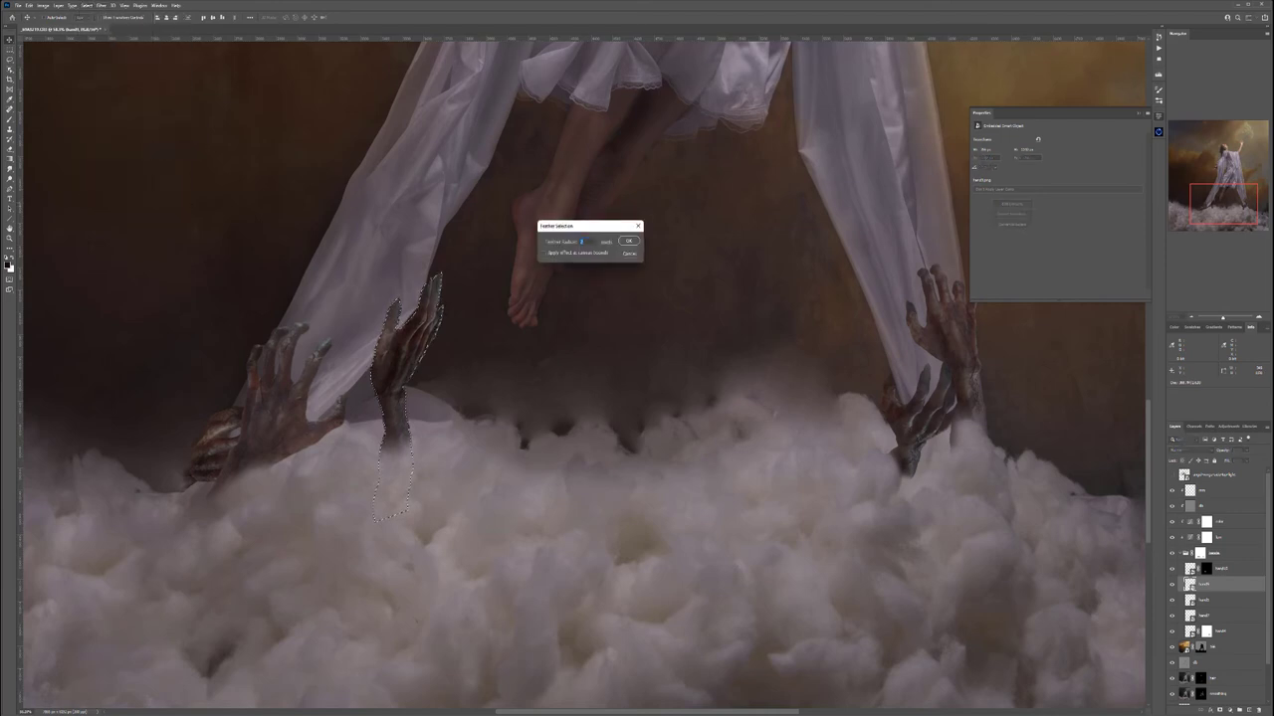
key("Return")
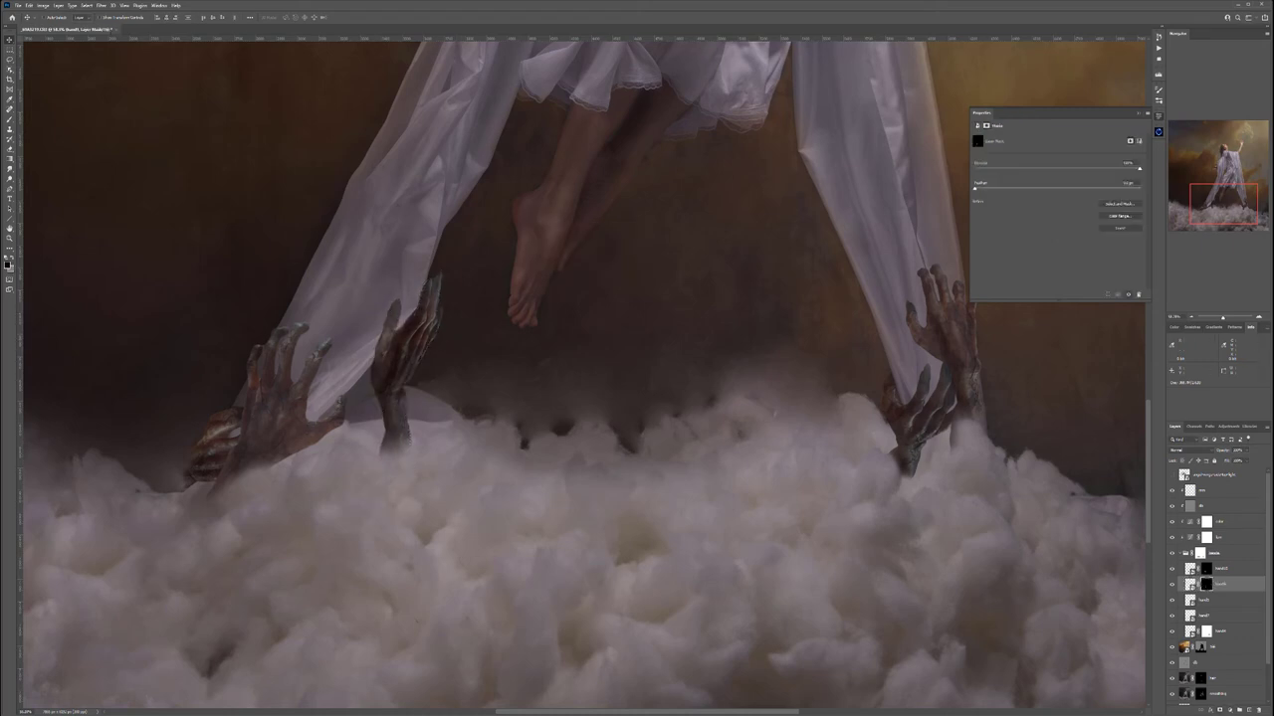
Load the outline of the third hand layer, the hand at the far left edge of the left sleeve, and contract it by 2 pixels
left_click(1221, 600)
left_click(1190, 600, "ctrl")
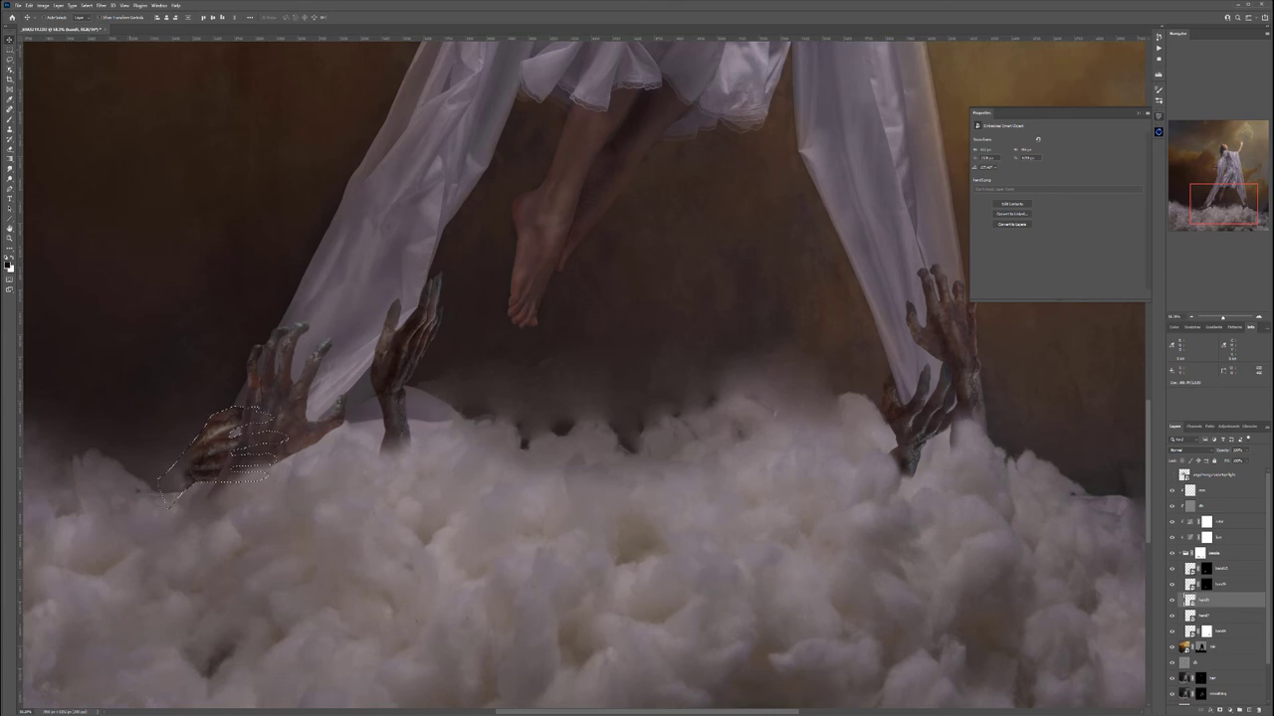
left_click(86, 5)
mouse_move(115, 121)
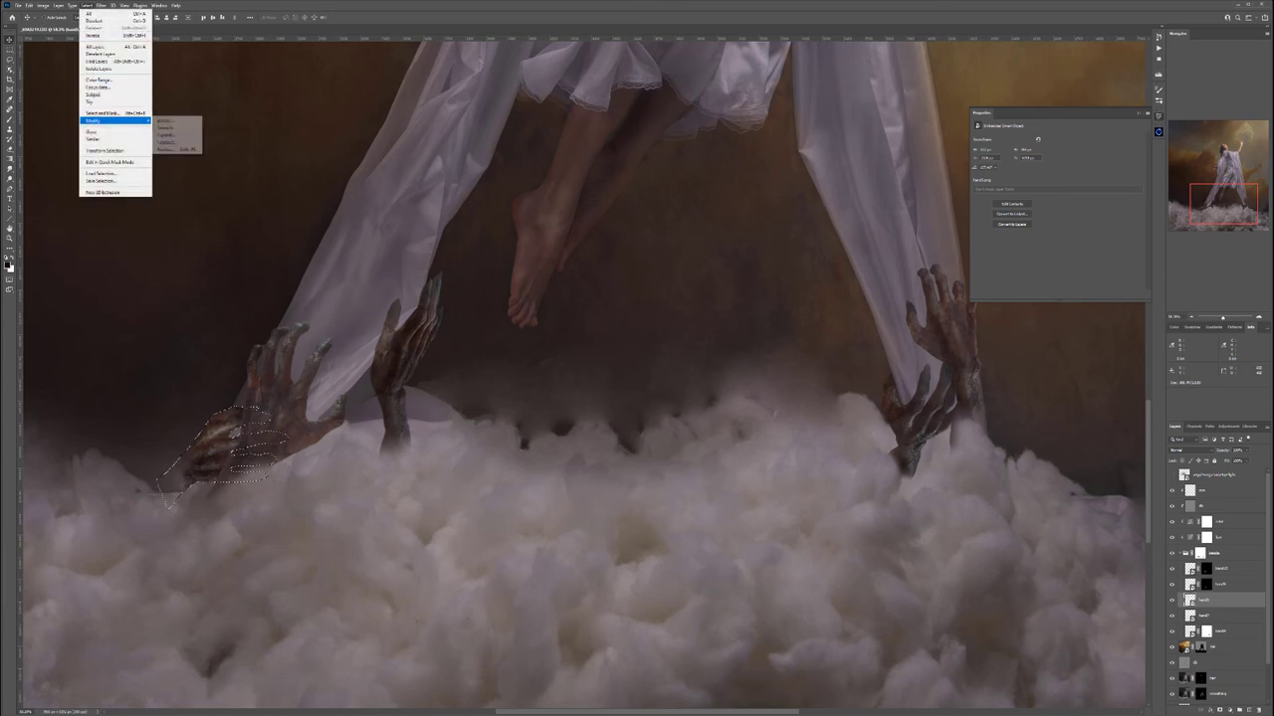
left_click(169, 142)
type("2")
left_click(629, 241)
Feather the far-left hand's selection and mask its layer so only the hand inside the softened edge shows
left_click(86, 5)
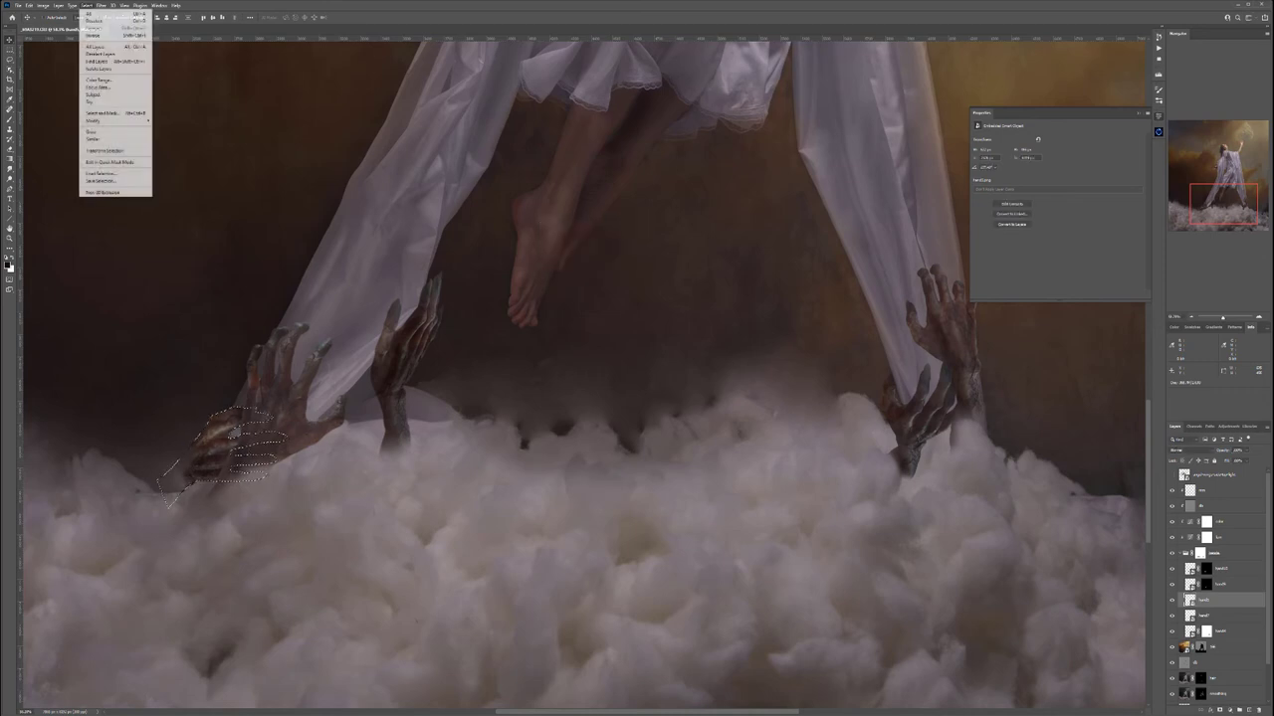
mouse_move(119, 120)
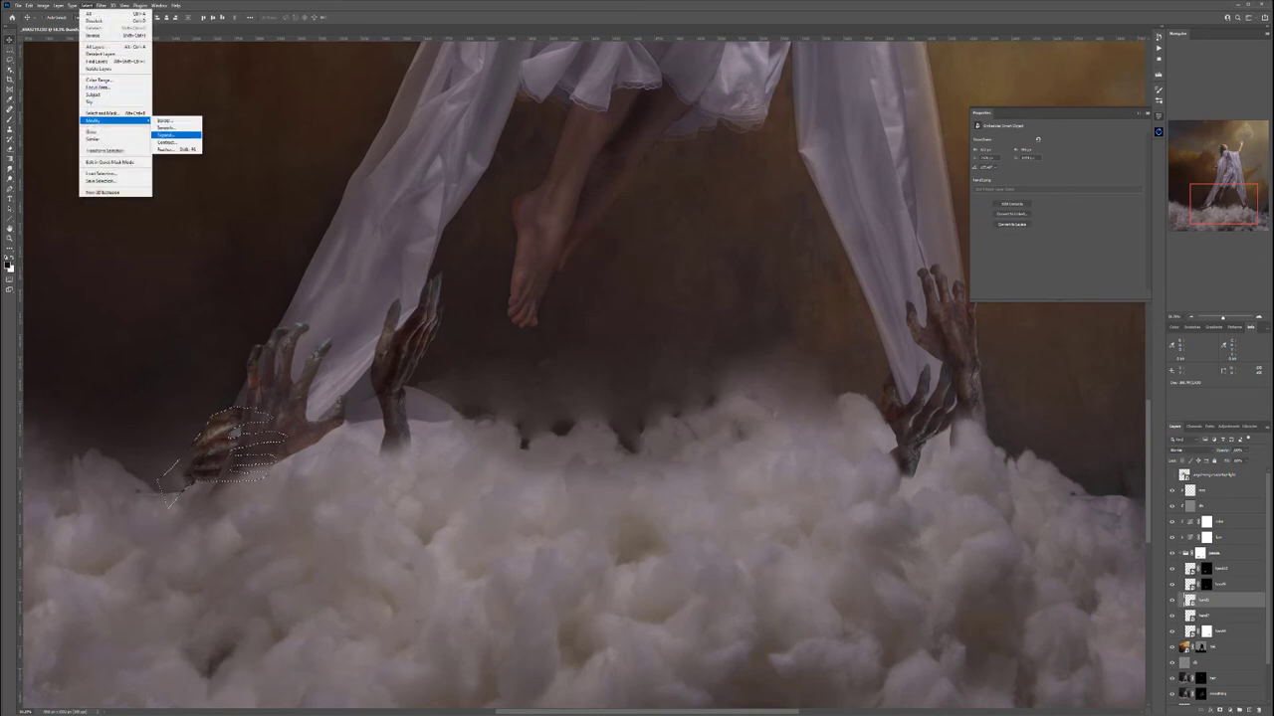
left_click(171, 151)
left_click(629, 240)
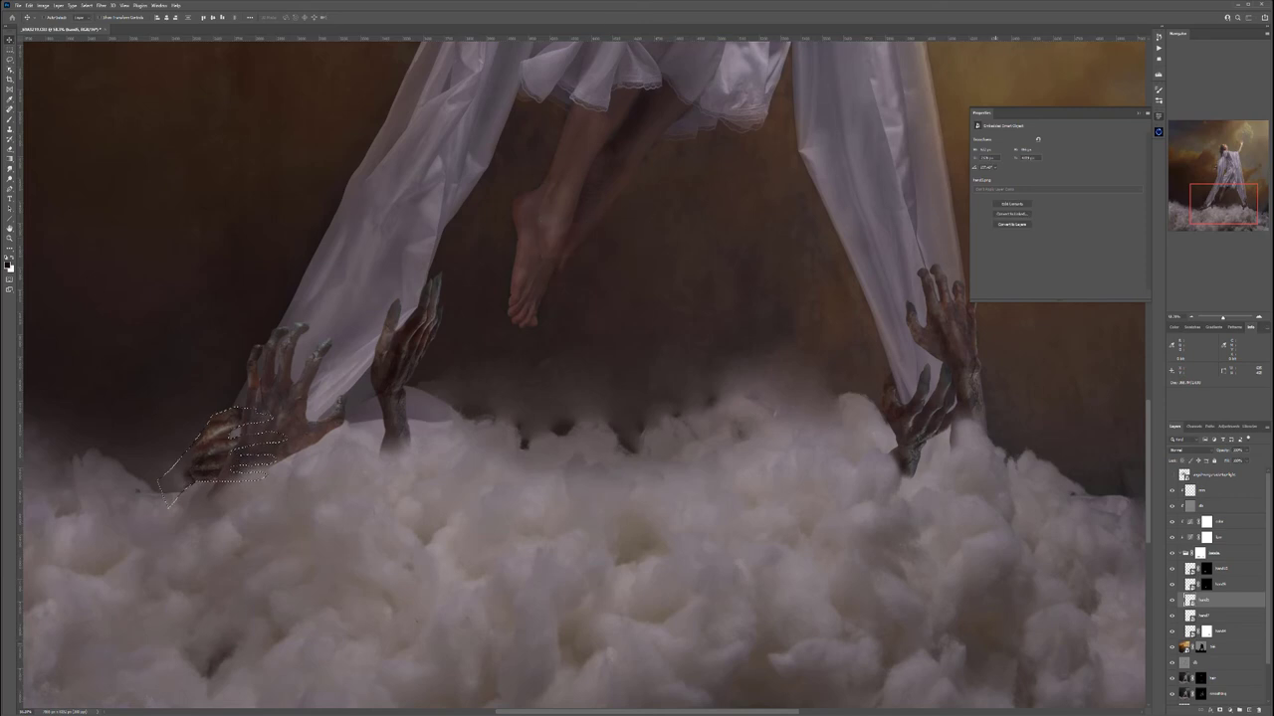
left_click(1220, 710)
key("ctrl+i")
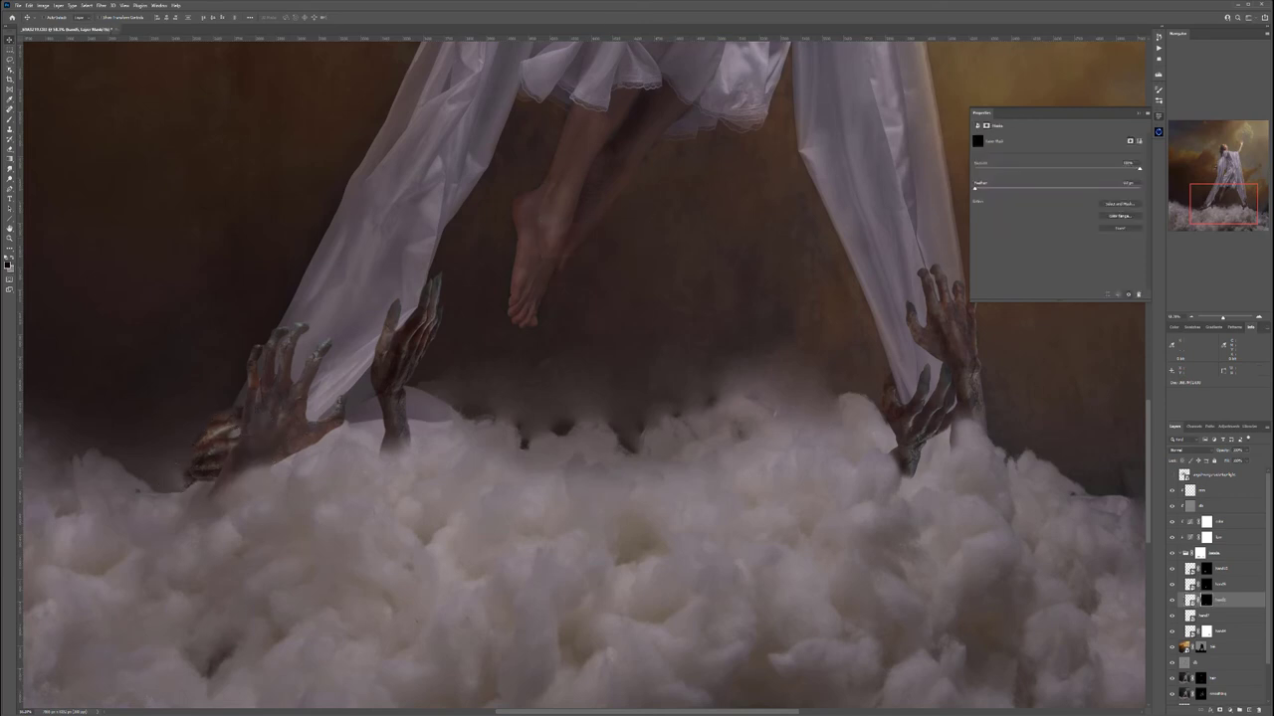
Load the outline of the fourth hand layer, the upper hand on the right sleeve, as a selection and contract it
left_click(1191, 616)
left_click(1190, 616, "ctrl")
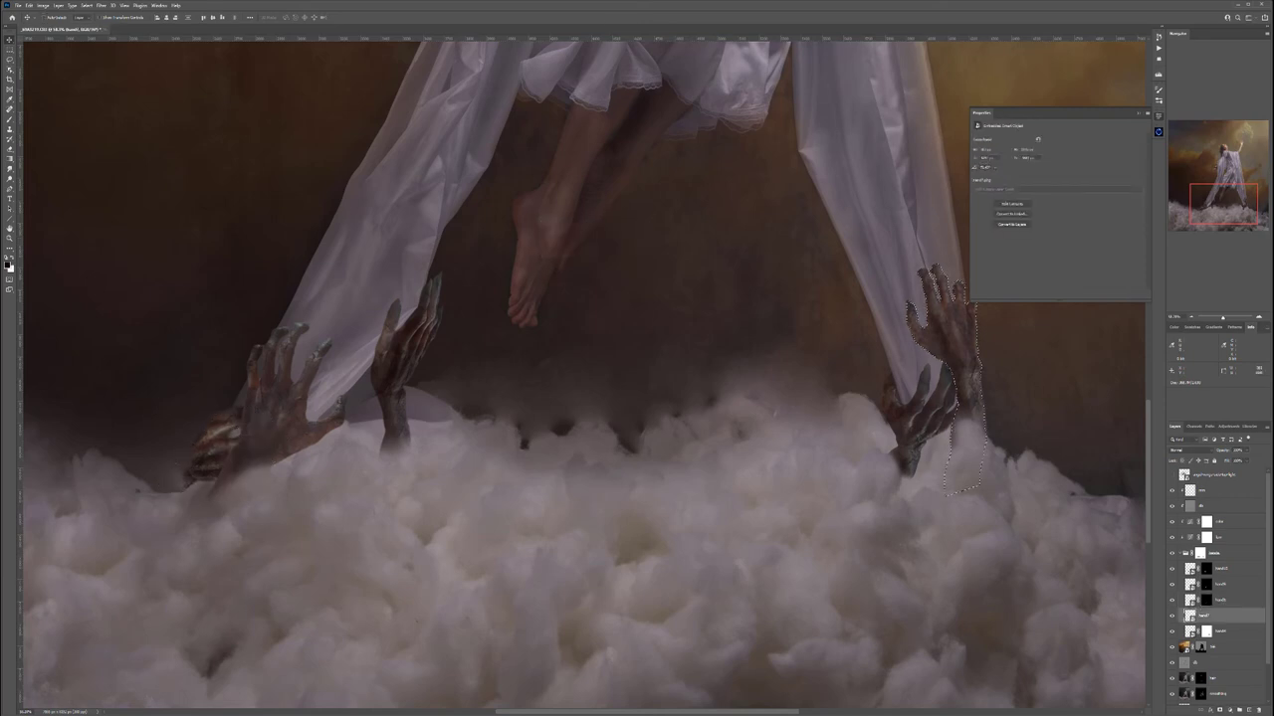
left_click(87, 5)
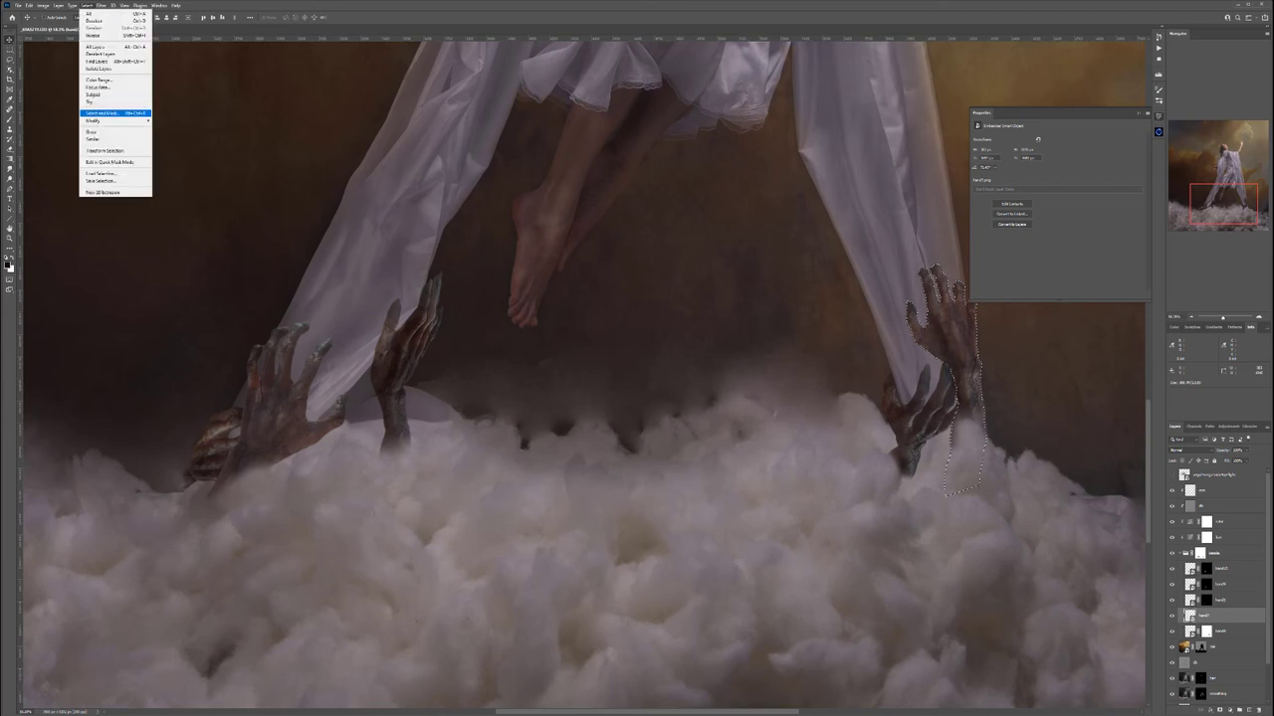
mouse_move(110, 120)
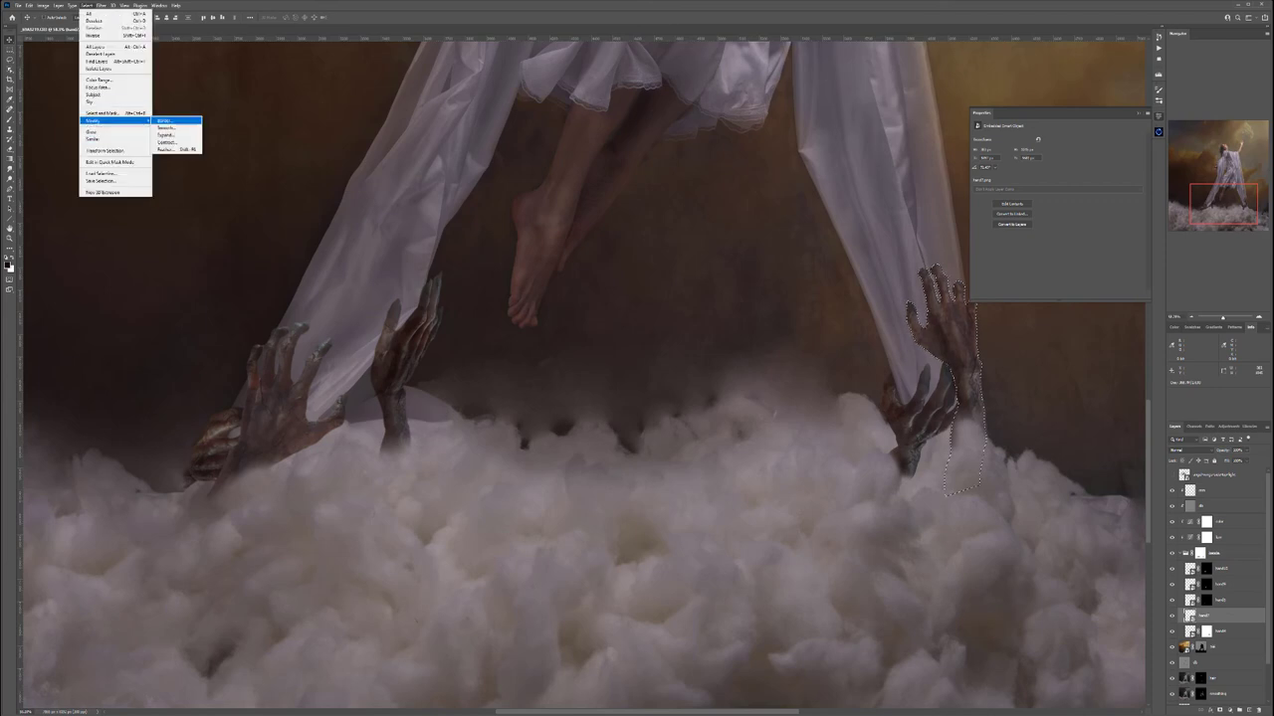
left_click(167, 142)
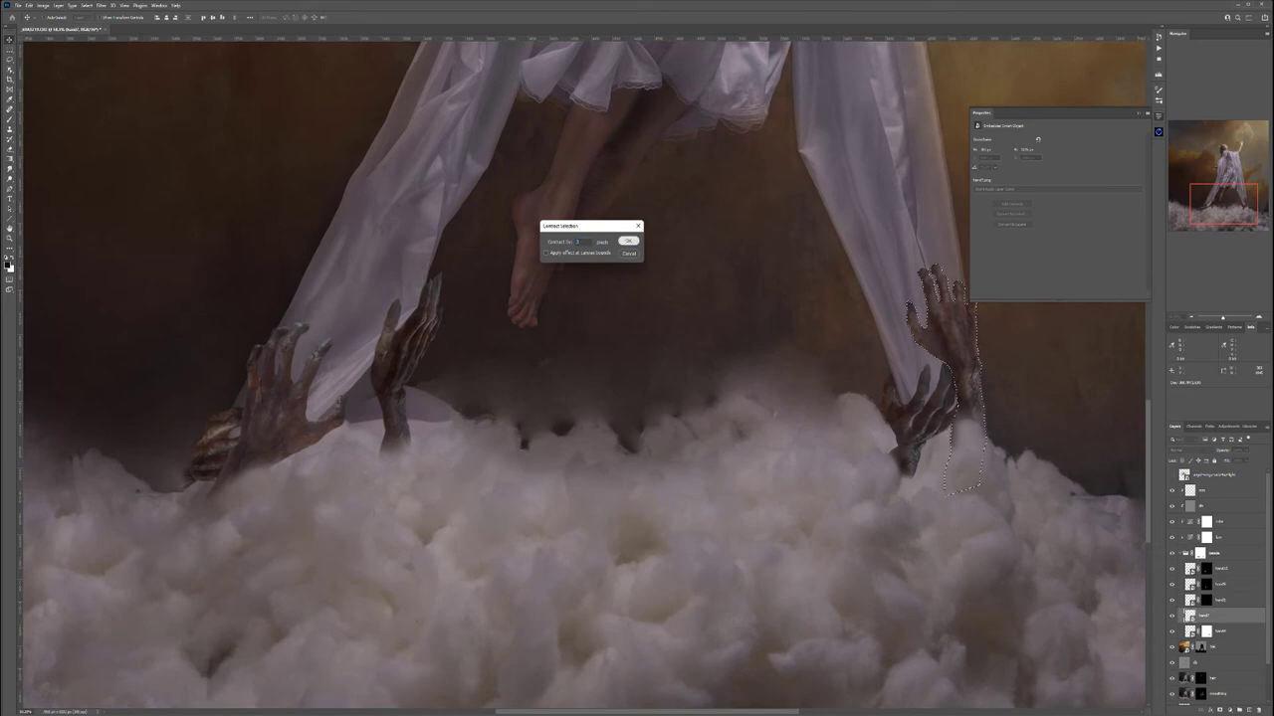
left_click(627, 240)
Feather the selection around the right sleeve's upper hand and add a layer mask that keeps only the hand
left_click(101, 5)
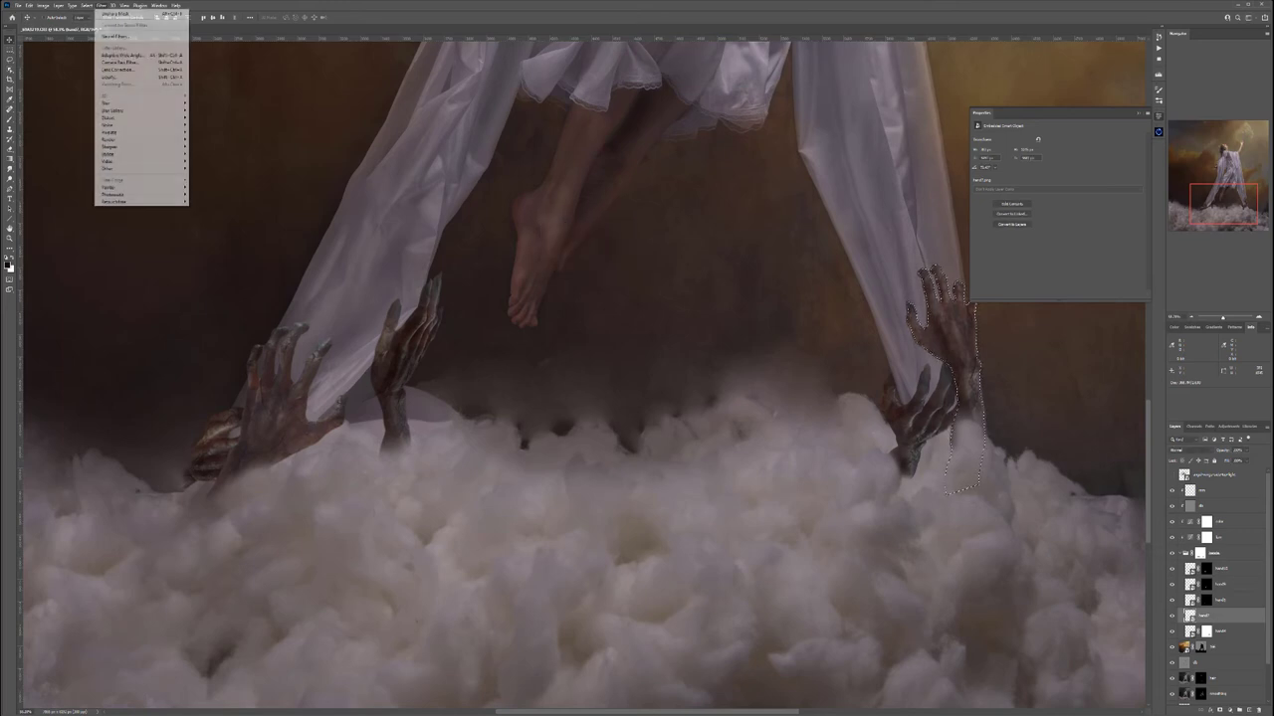
mouse_move(120, 146)
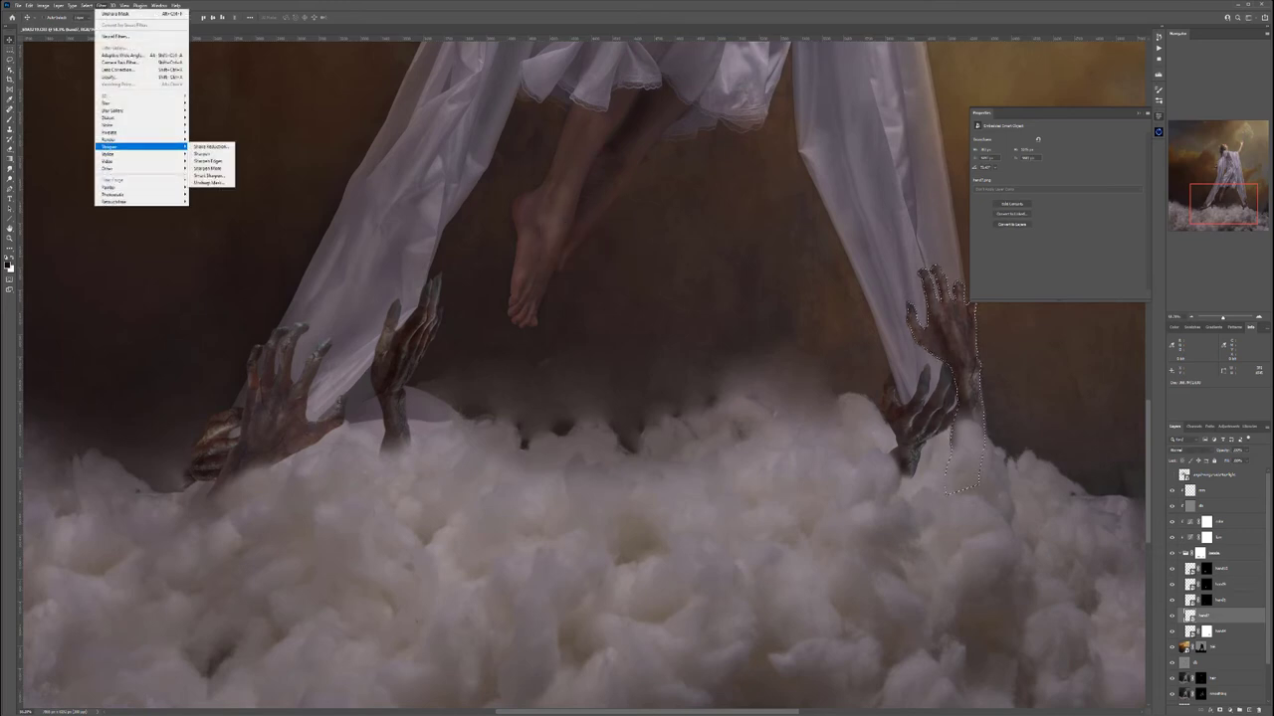
mouse_move(86, 5)
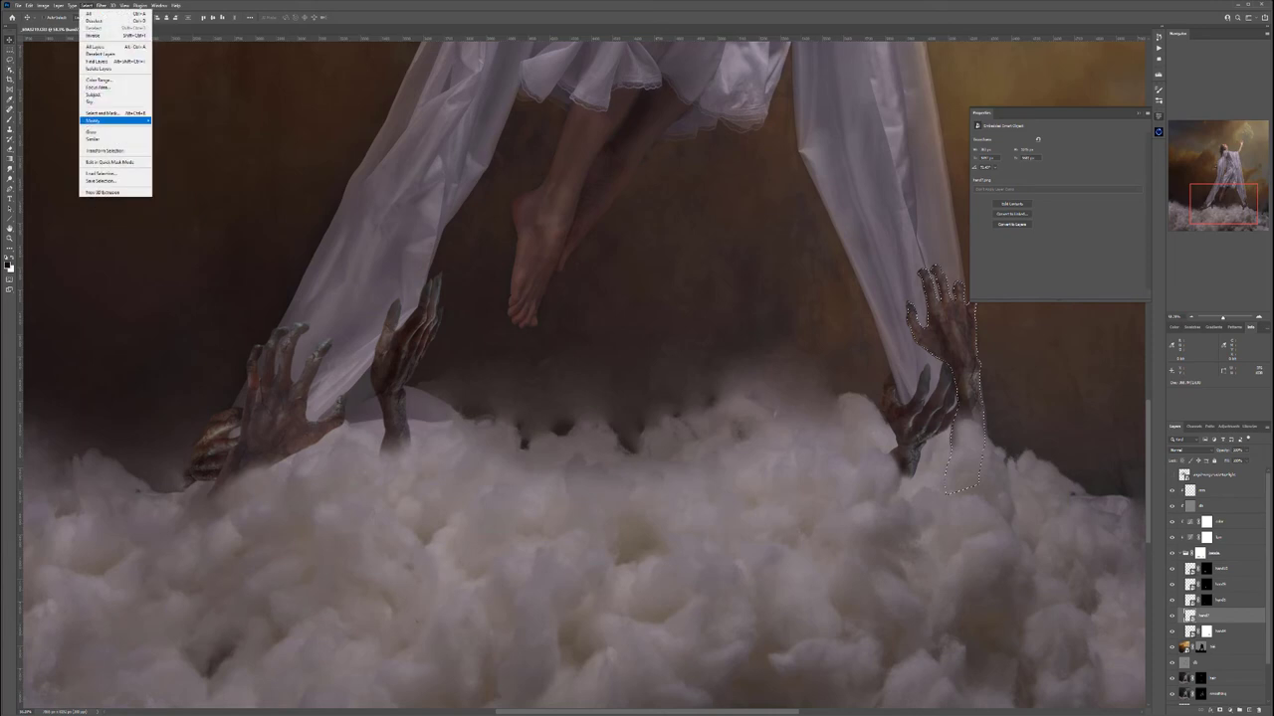
mouse_move(112, 120)
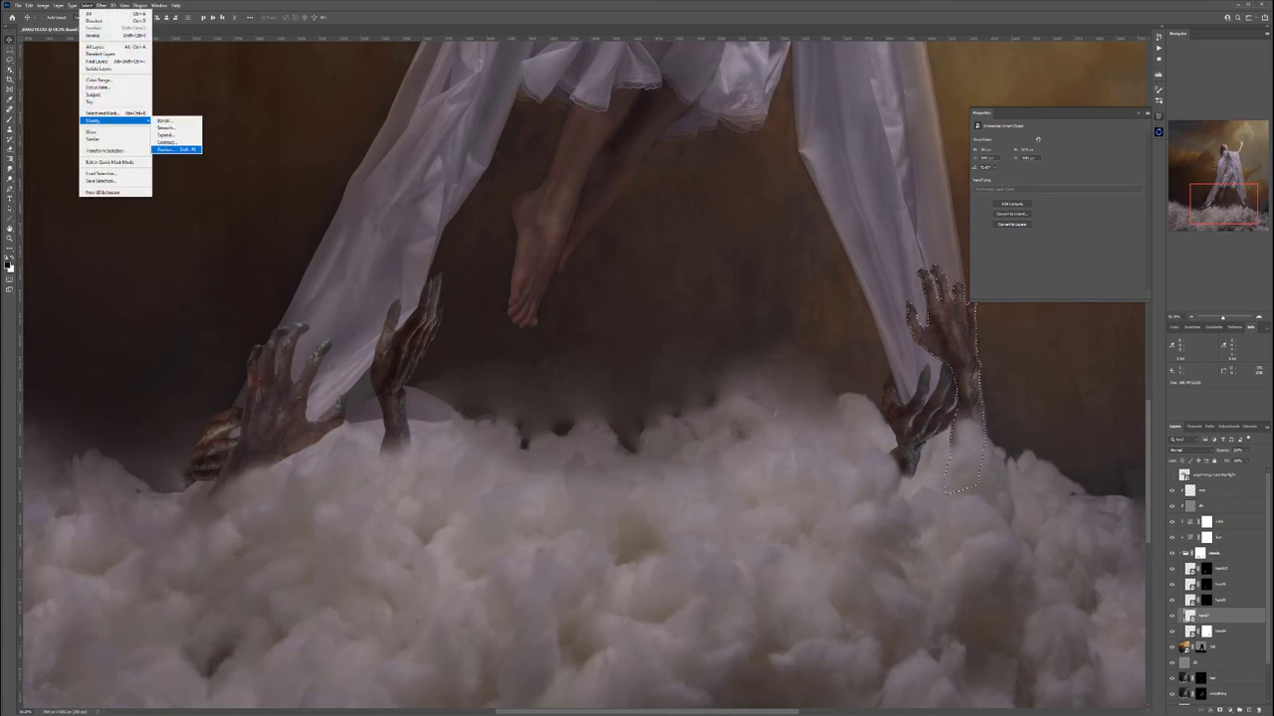
left_click(175, 150)
key("Return")
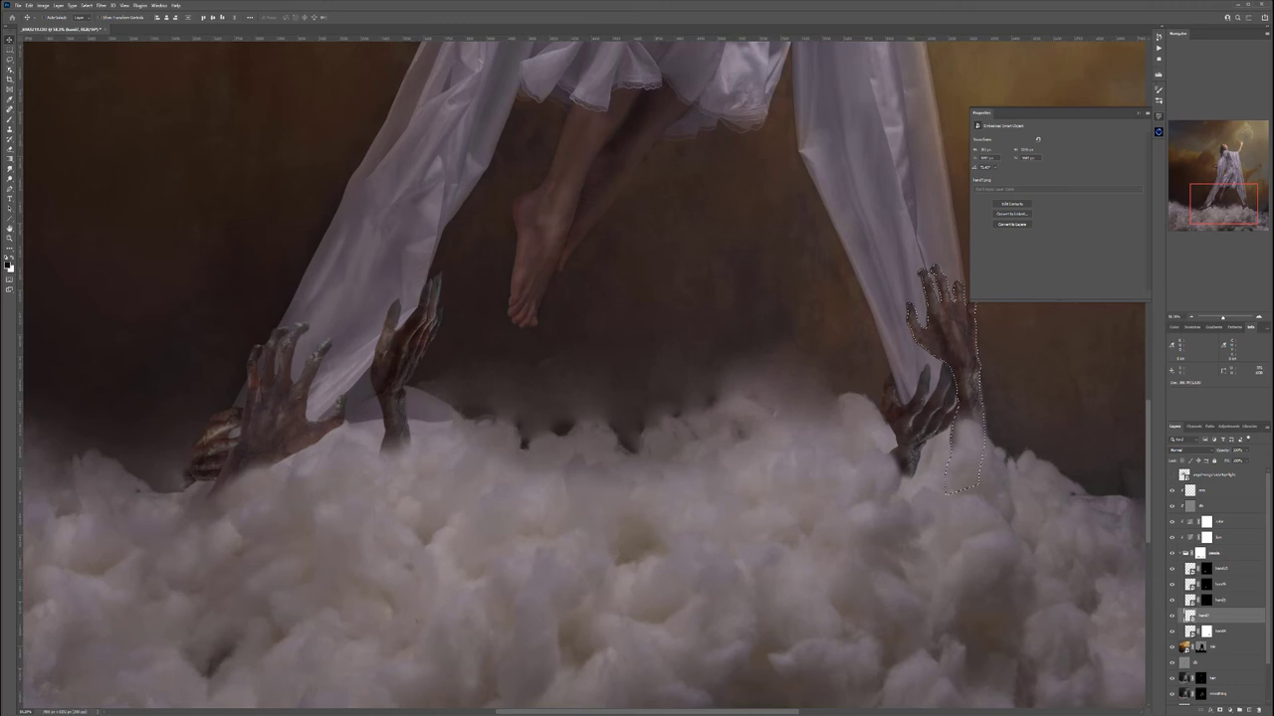
left_click(1220, 710)
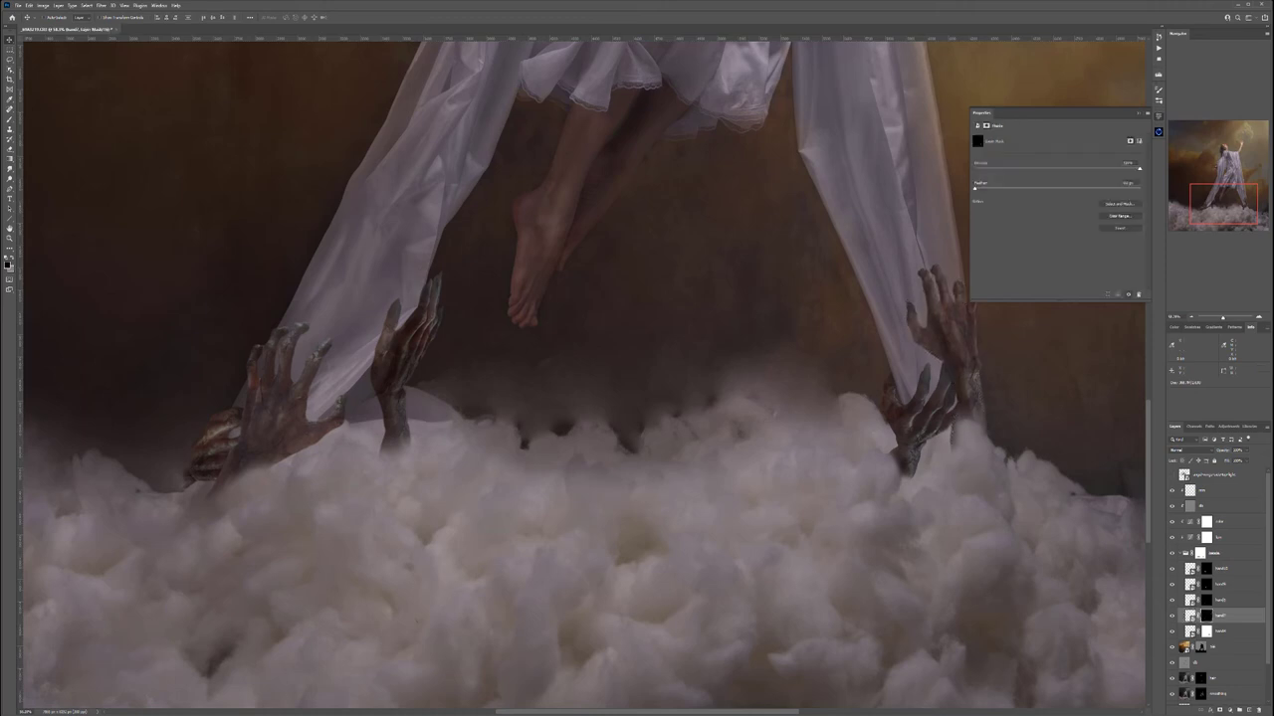
Load the outline of the bottommost hand layer, the lower hand on the right sleeve, and delete its existing layer mask
left_click(1191, 616, "ctrl")
left_click_drag(963, 385, 727, 381)
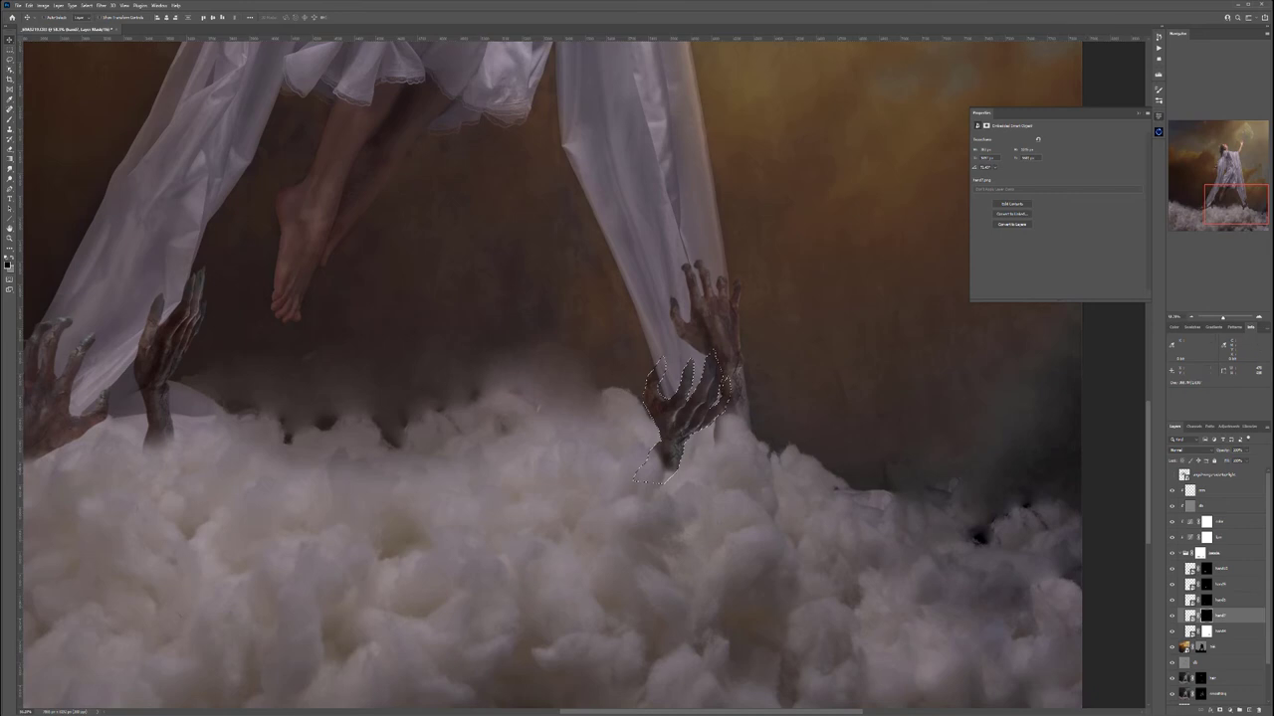
left_click(1220, 632)
left_click_drag(1206, 632, 1255, 708)
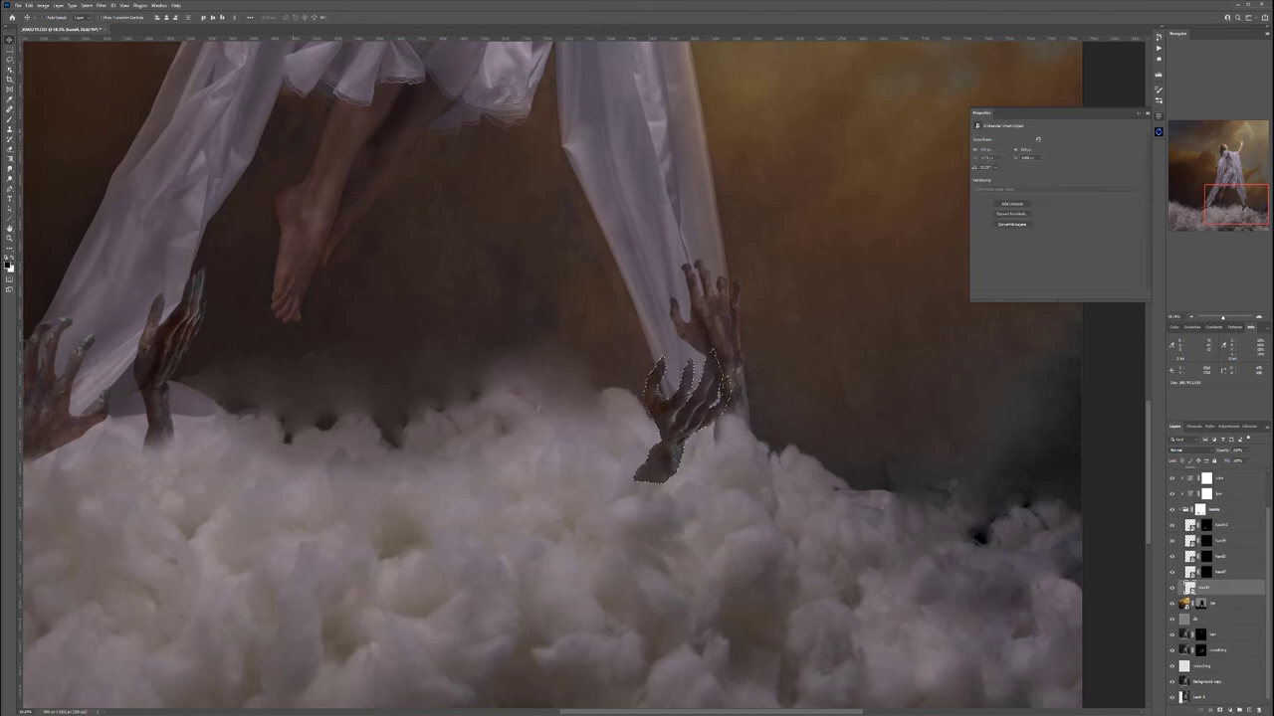
Contract the selection around the lower hand on the right sleeve
left_click(85, 5)
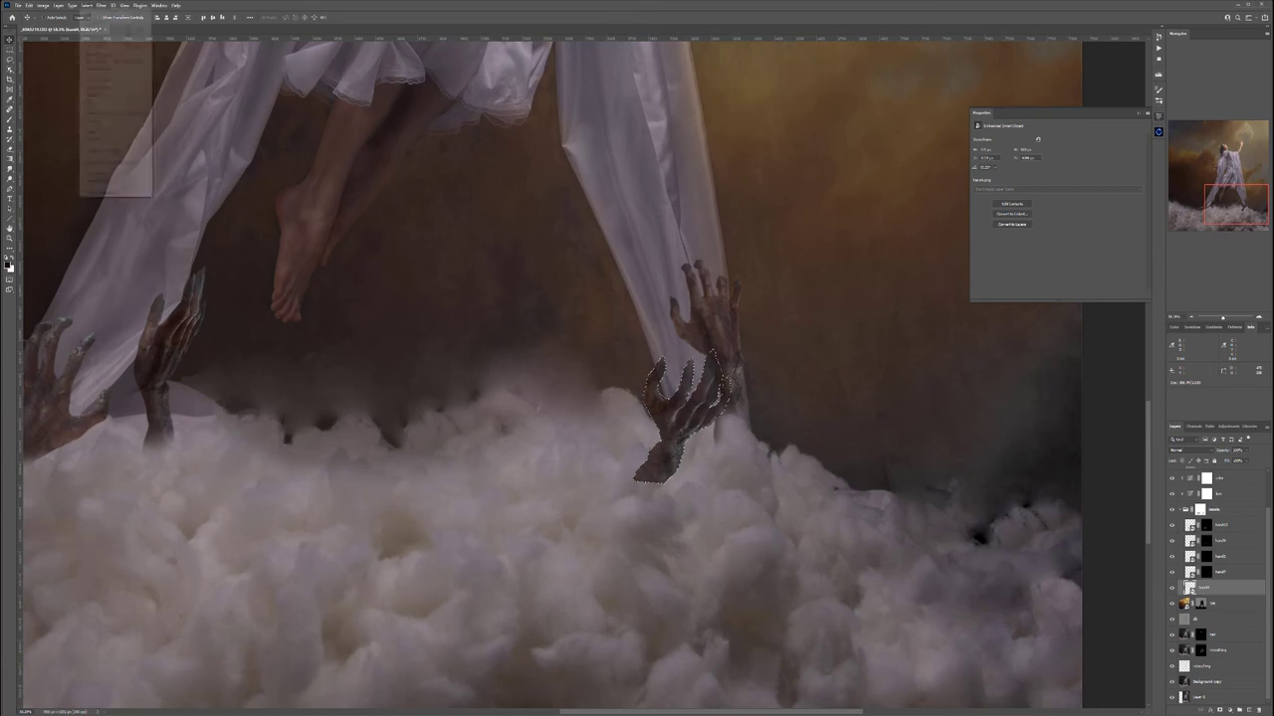
mouse_move(99, 120)
left_click(174, 140)
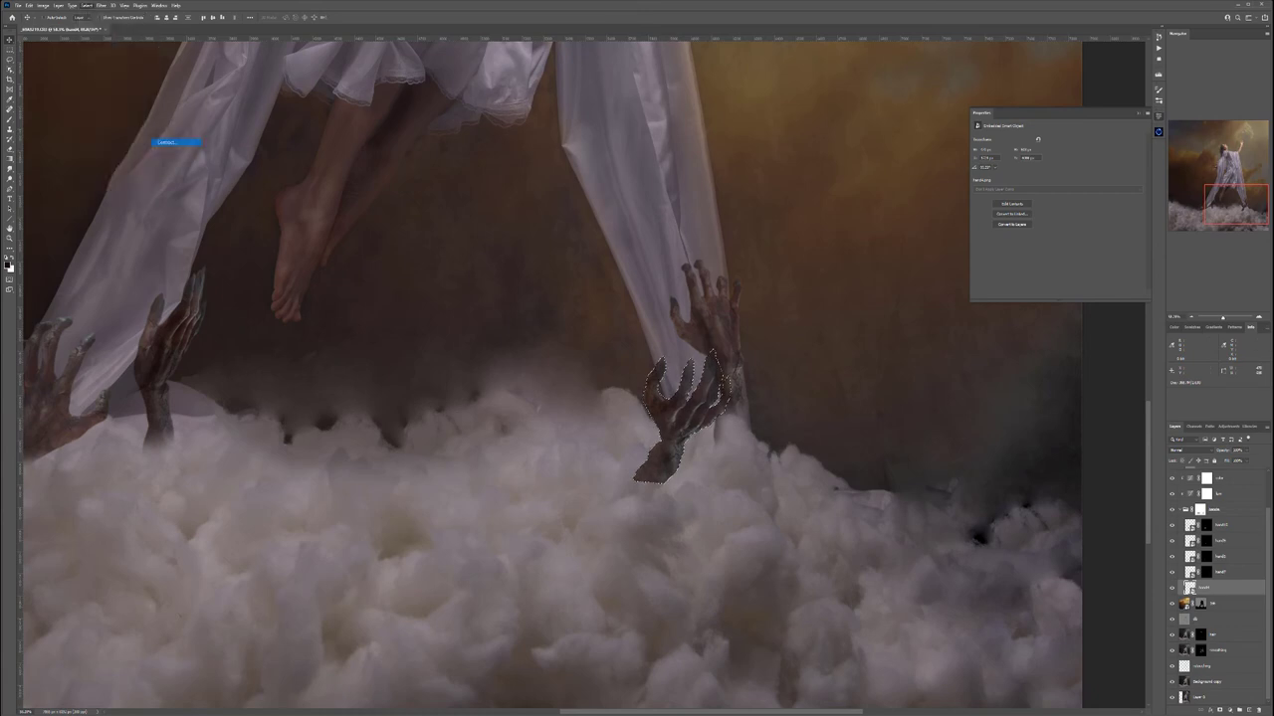
left_click(628, 241)
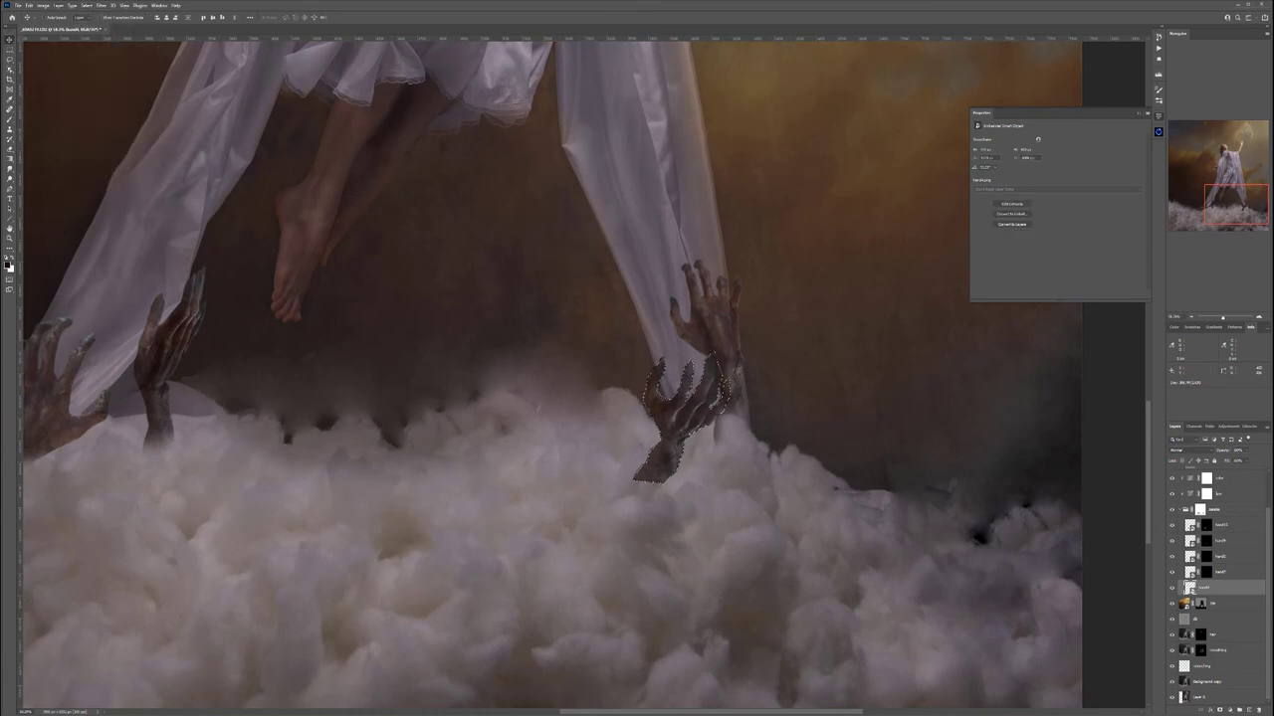
Feather the lower hand's selection and mask the bottommost hand layer so only the hand inside the softened edge shows
left_click(86, 5)
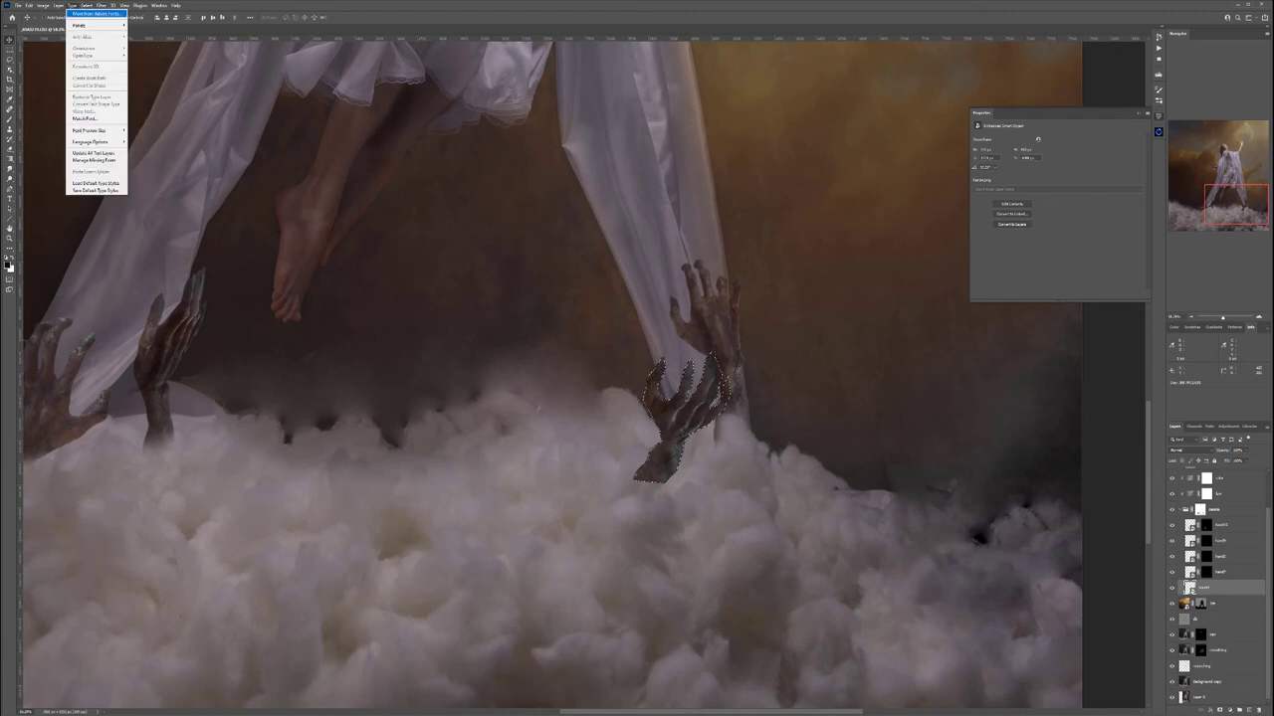
mouse_move(99, 121)
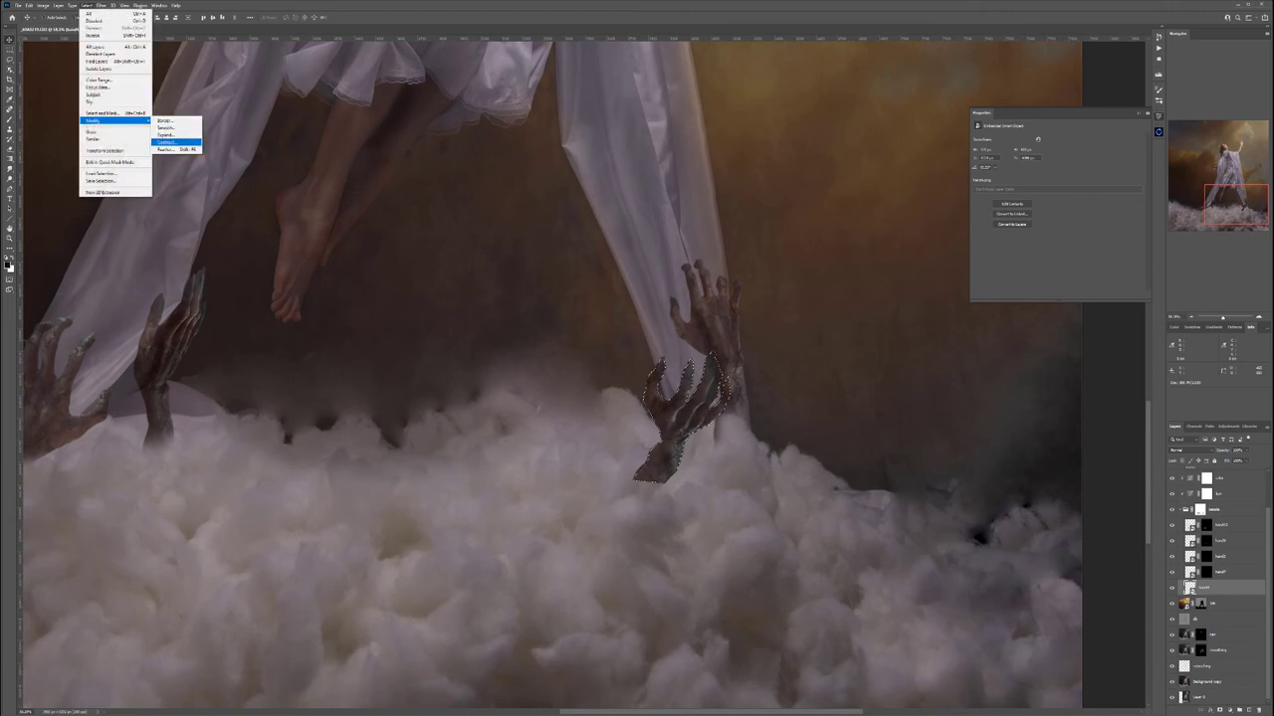
left_click(175, 148)
left_click(627, 241)
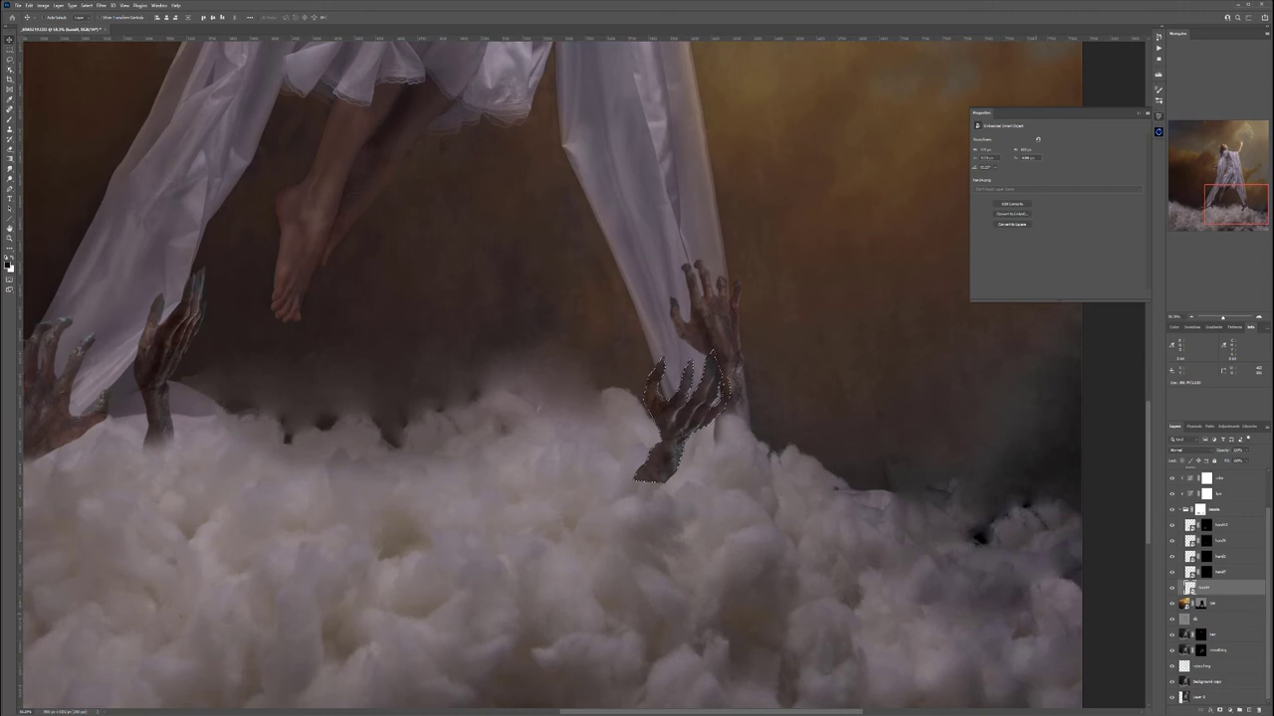
left_click(1220, 711)
Paint black on the hands group's mask with the Brush to fade the right sleeve's lower wrist into the clouds
scroll(1220, 617, "up", 3)
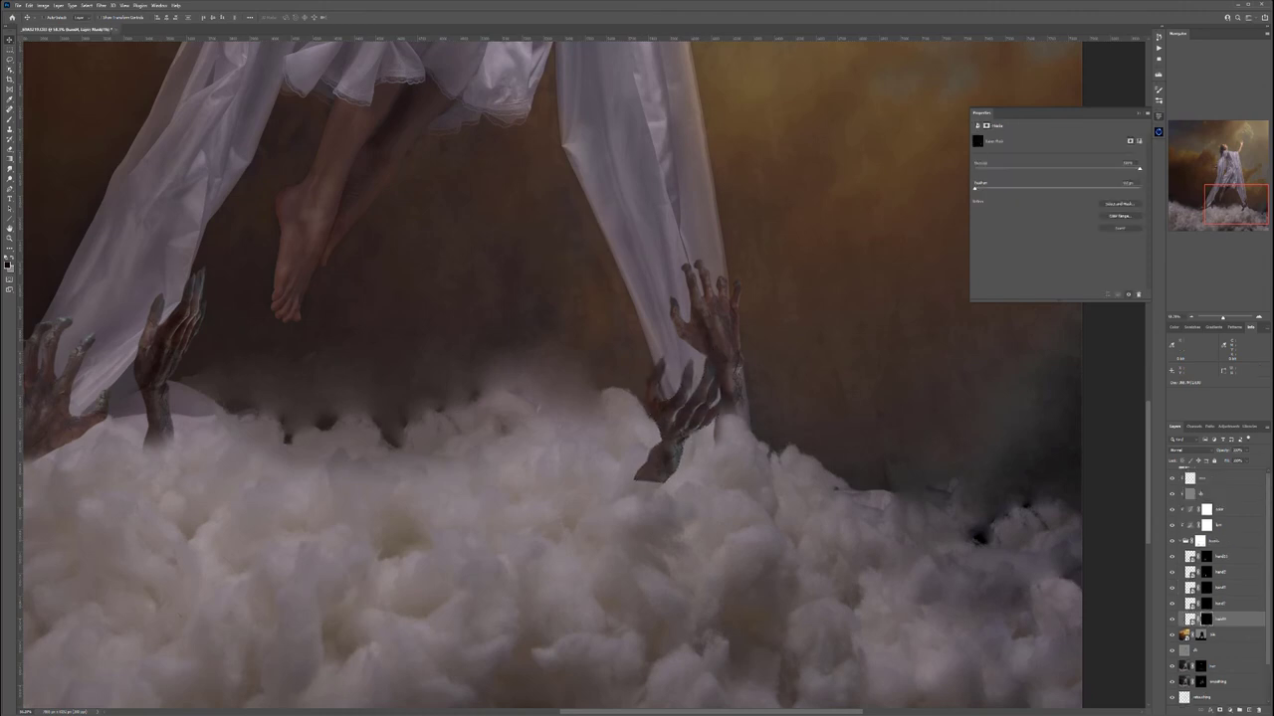
left_click(1222, 552)
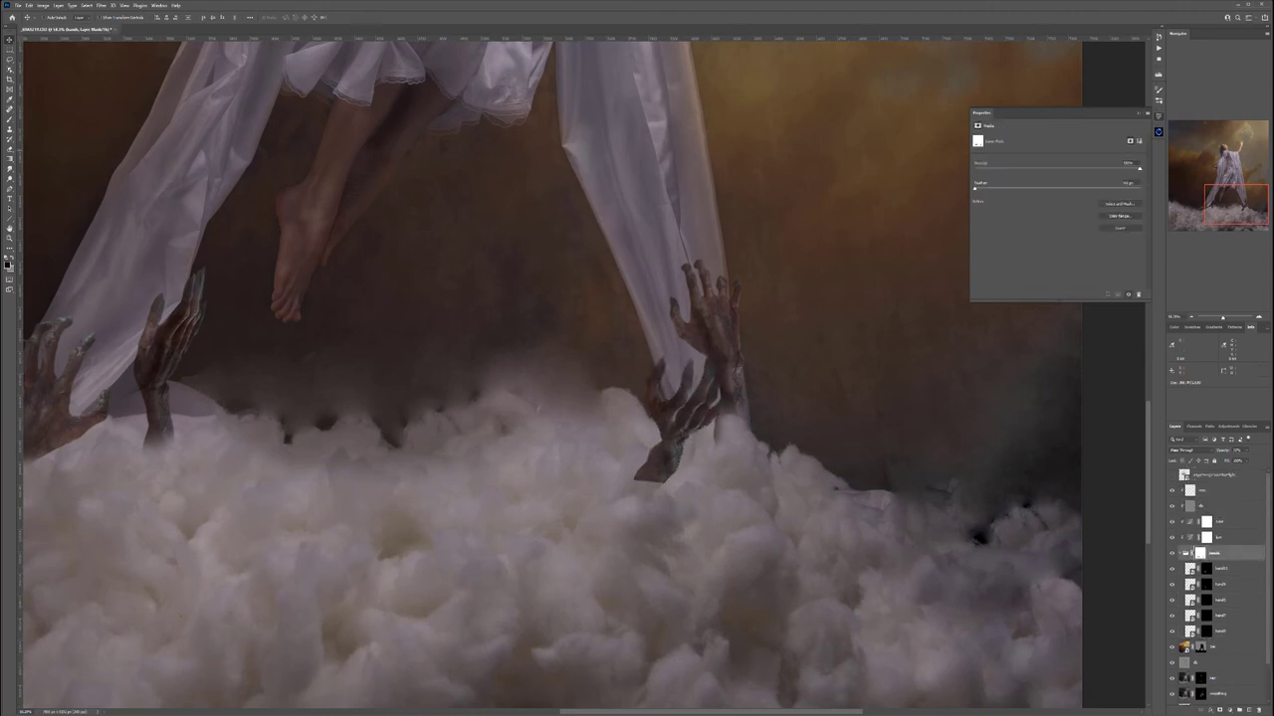
key("b")
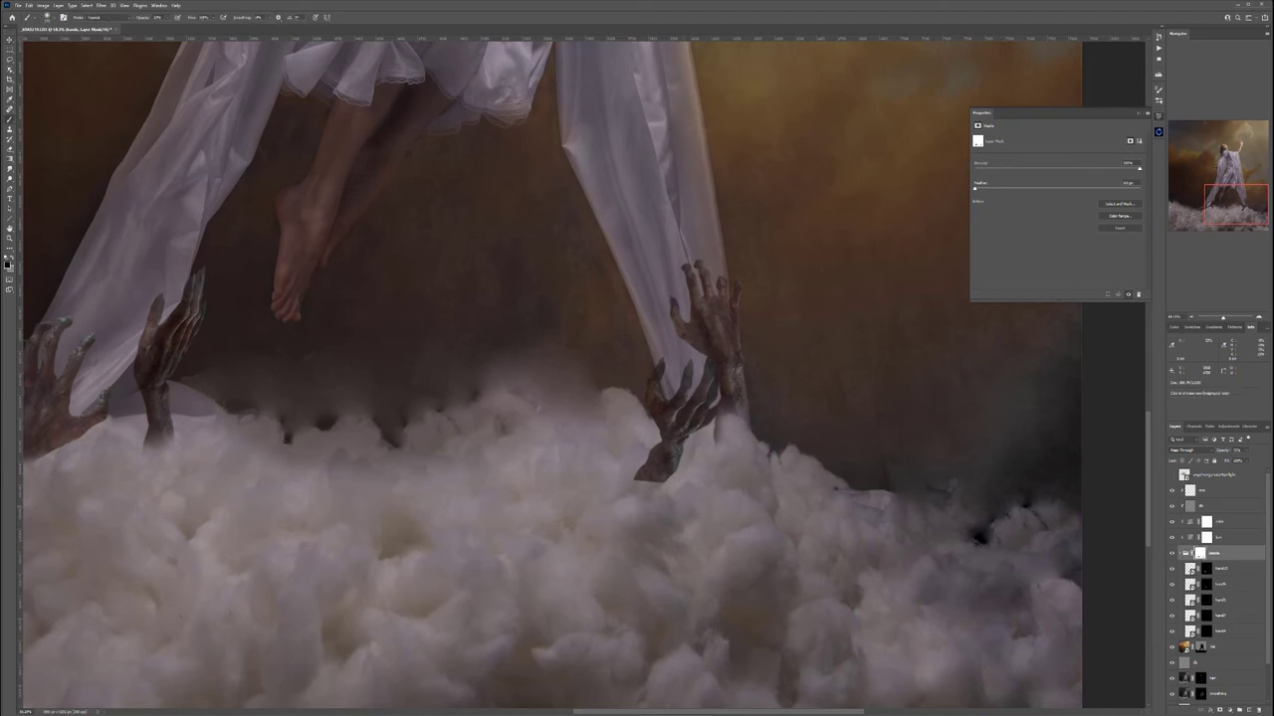
scroll(685, 504, "up", 4)
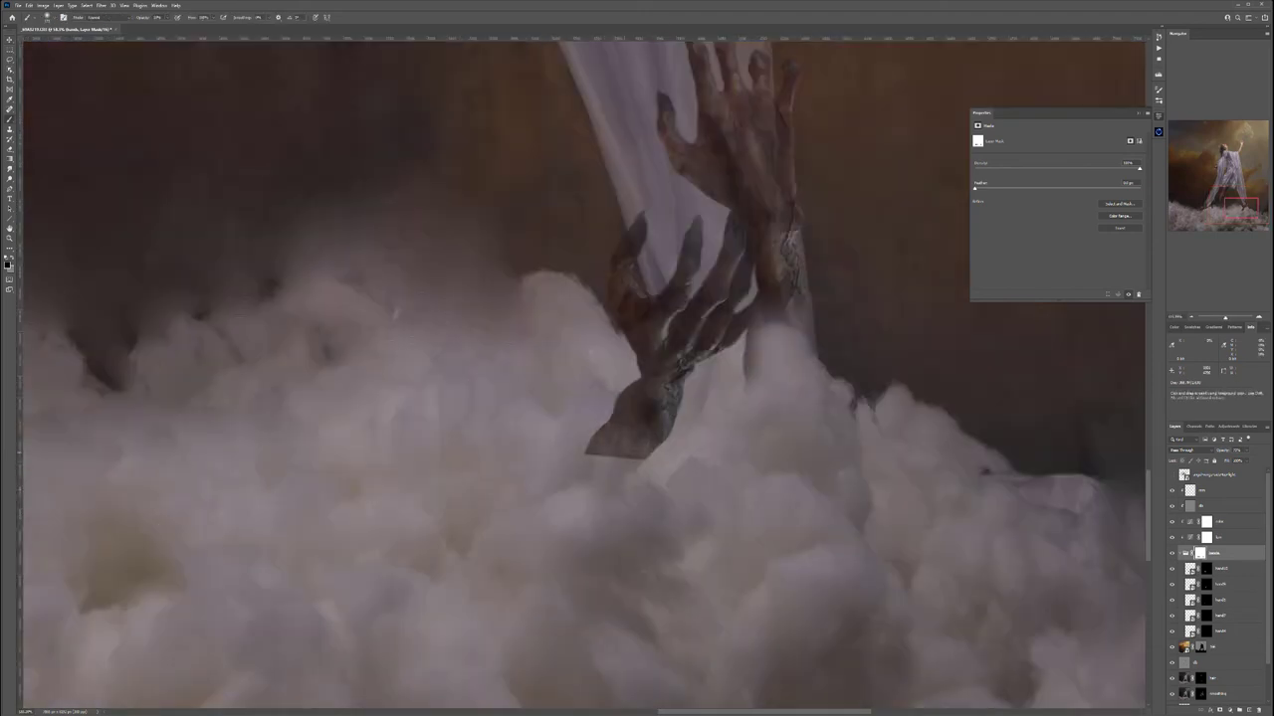
mouse_move(595, 448)
left_mouse_down()
mouse_move(647, 452)
mouse_move(621, 420)
mouse_move(639, 410)
mouse_move(654, 428)
mouse_move(677, 378)
left_mouse_up()
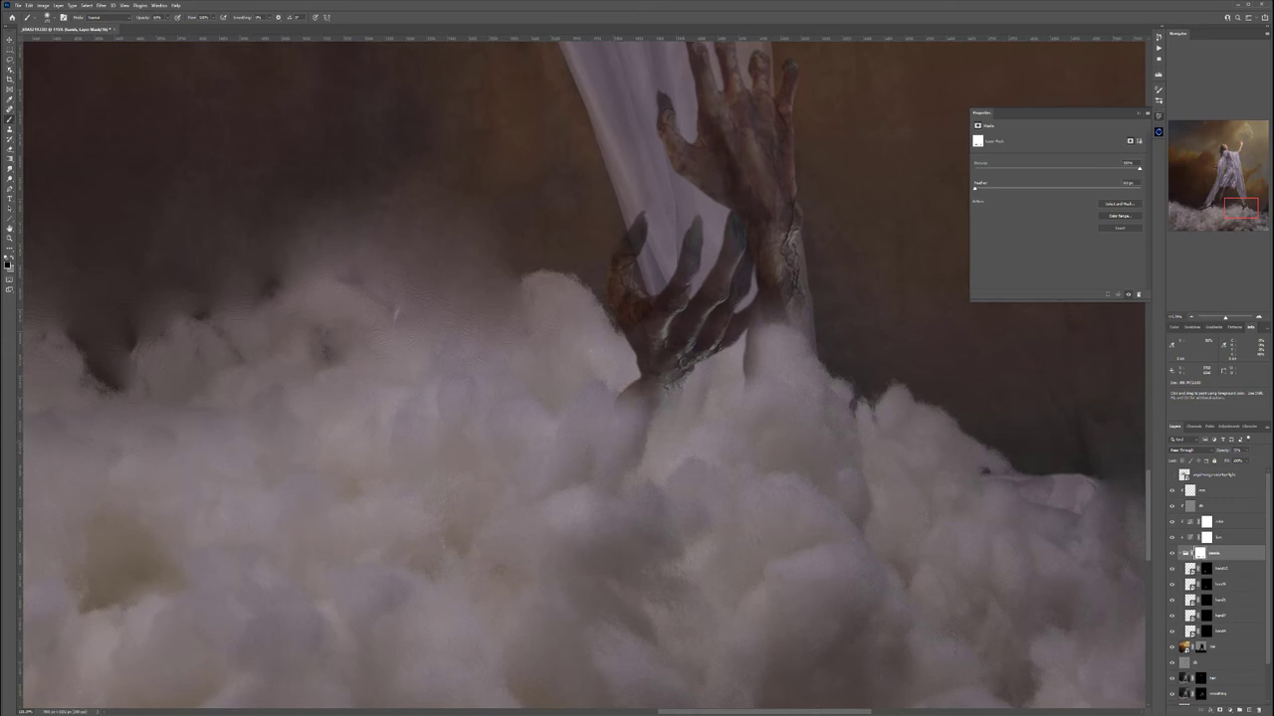
scroll(522, 418, "down", 9)
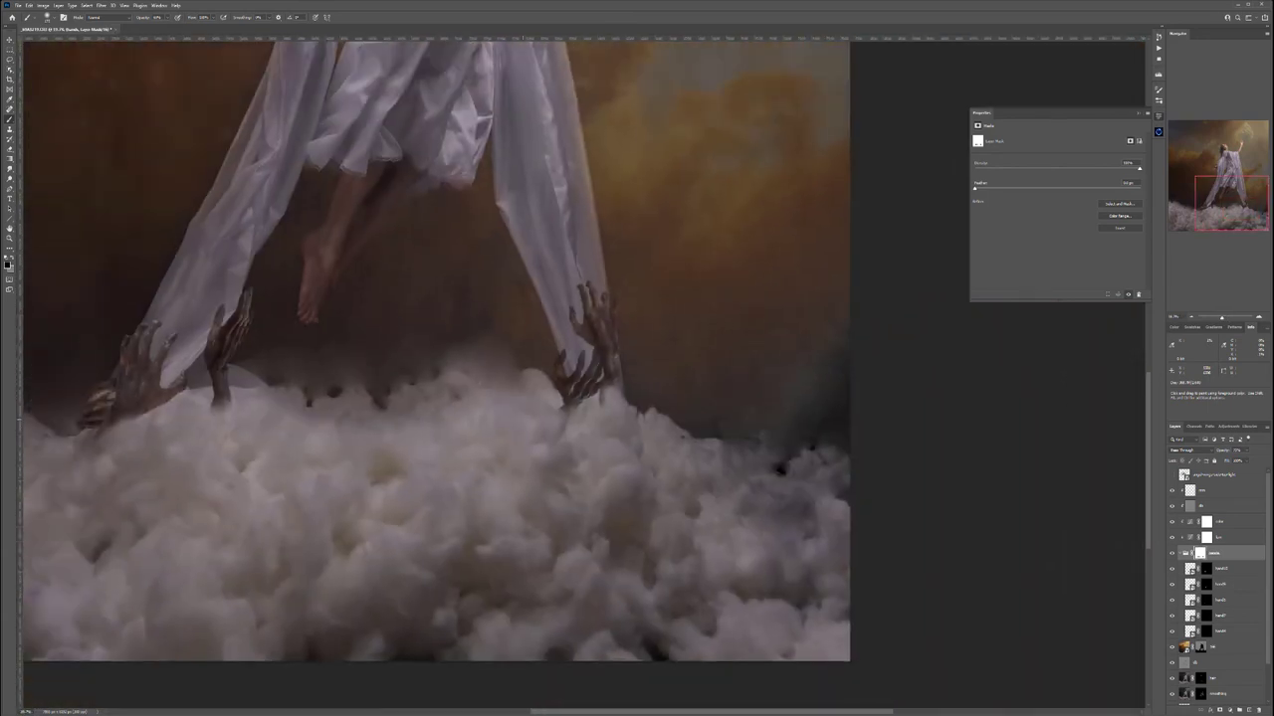
left_click_drag(356, 376, 413, 438)
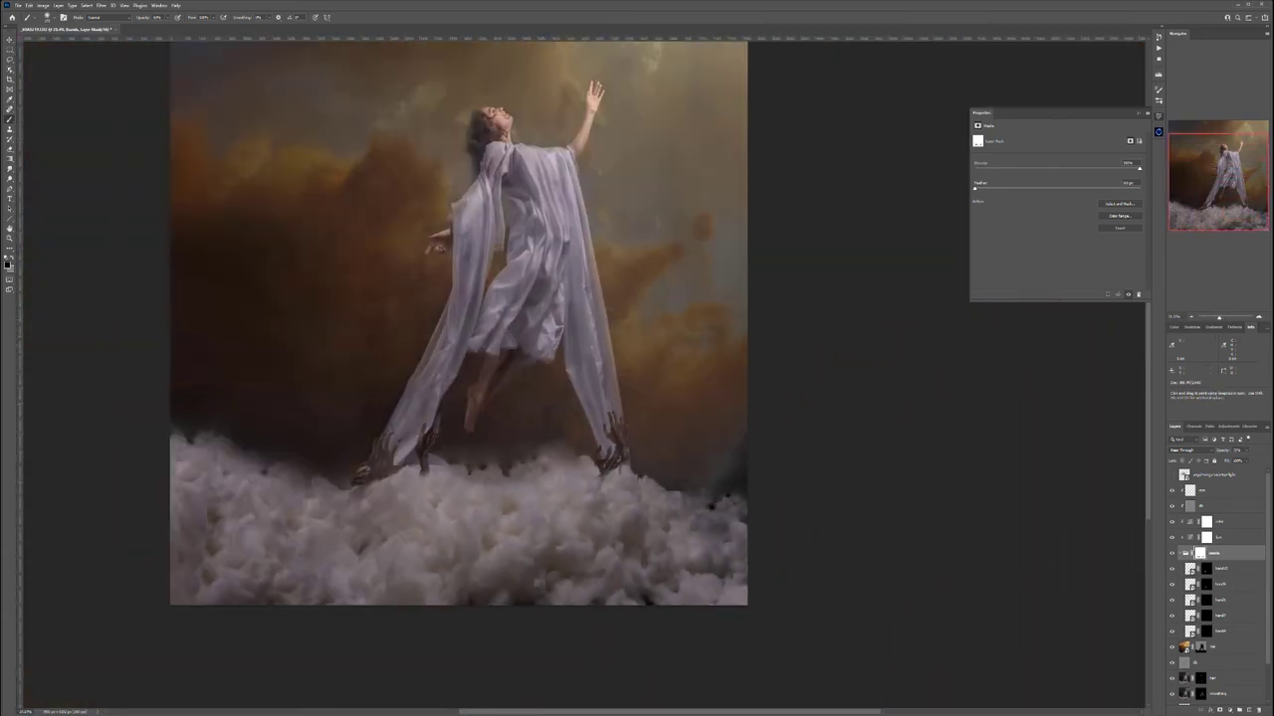
Add a Black & White adjustment layer above the topmost clipped shading layer and clip it to the hands group
left_click(1207, 490)
left_click(1220, 709)
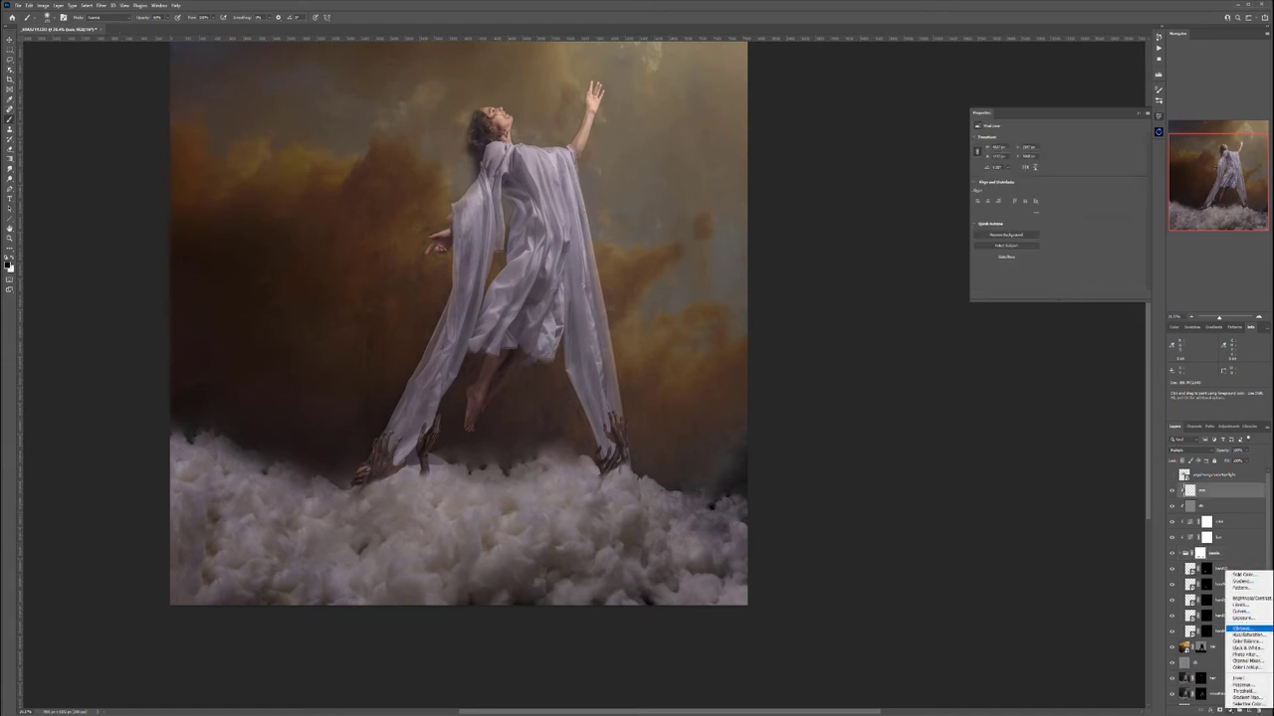
left_click(1246, 647)
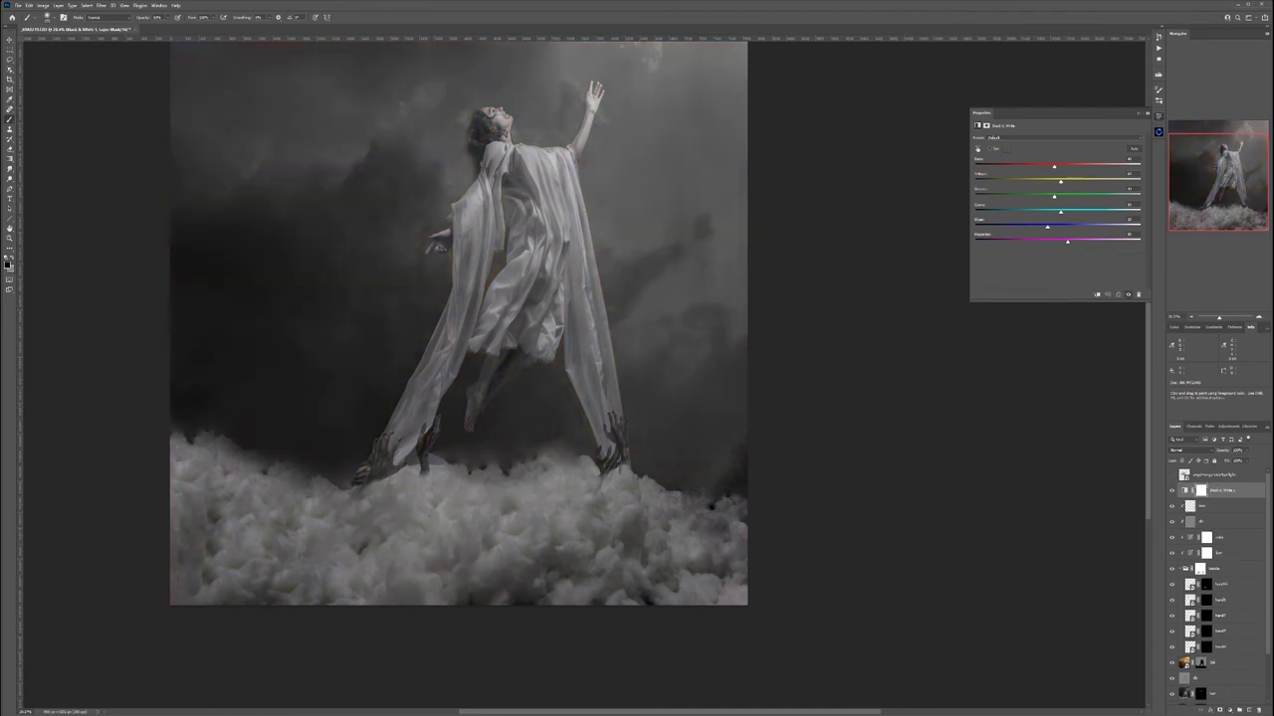
left_click(1097, 294)
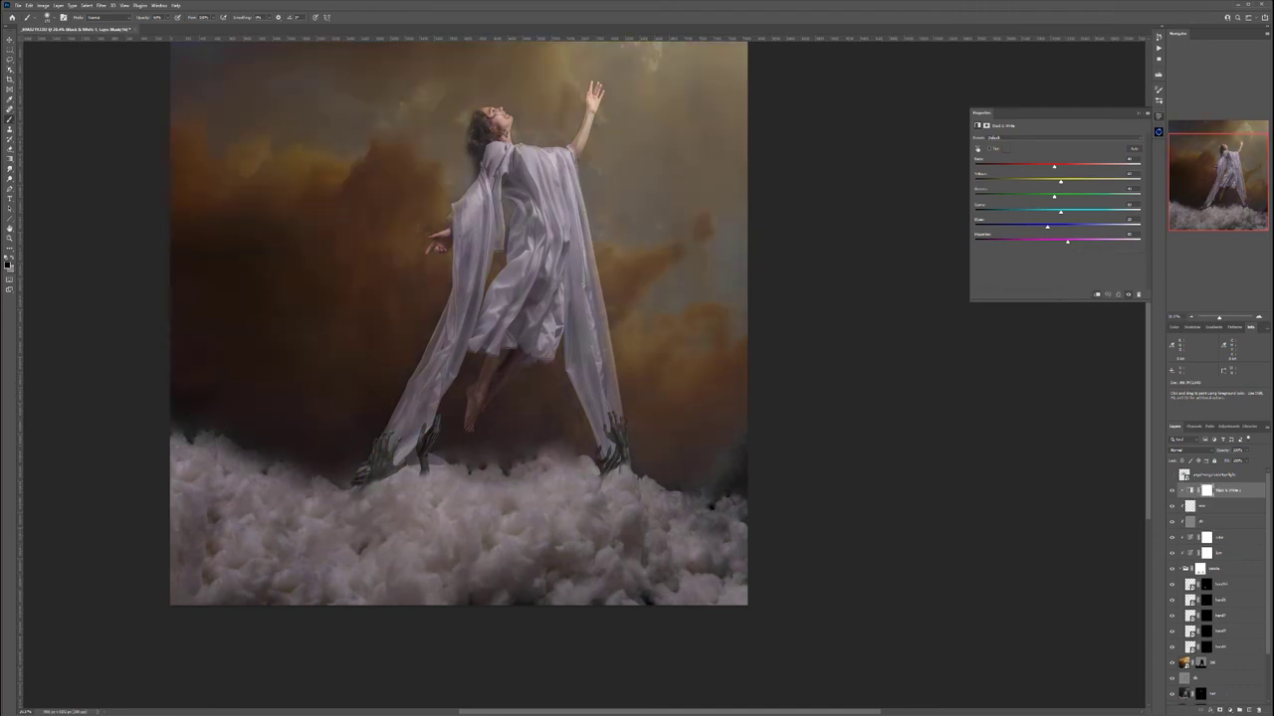
Raise the reds and yellows in the Black & White adjustment to brighten the hands and reduce the layer's opacity
left_click_drag(1055, 166, 1089, 166)
left_click(1246, 451)
key("Return")
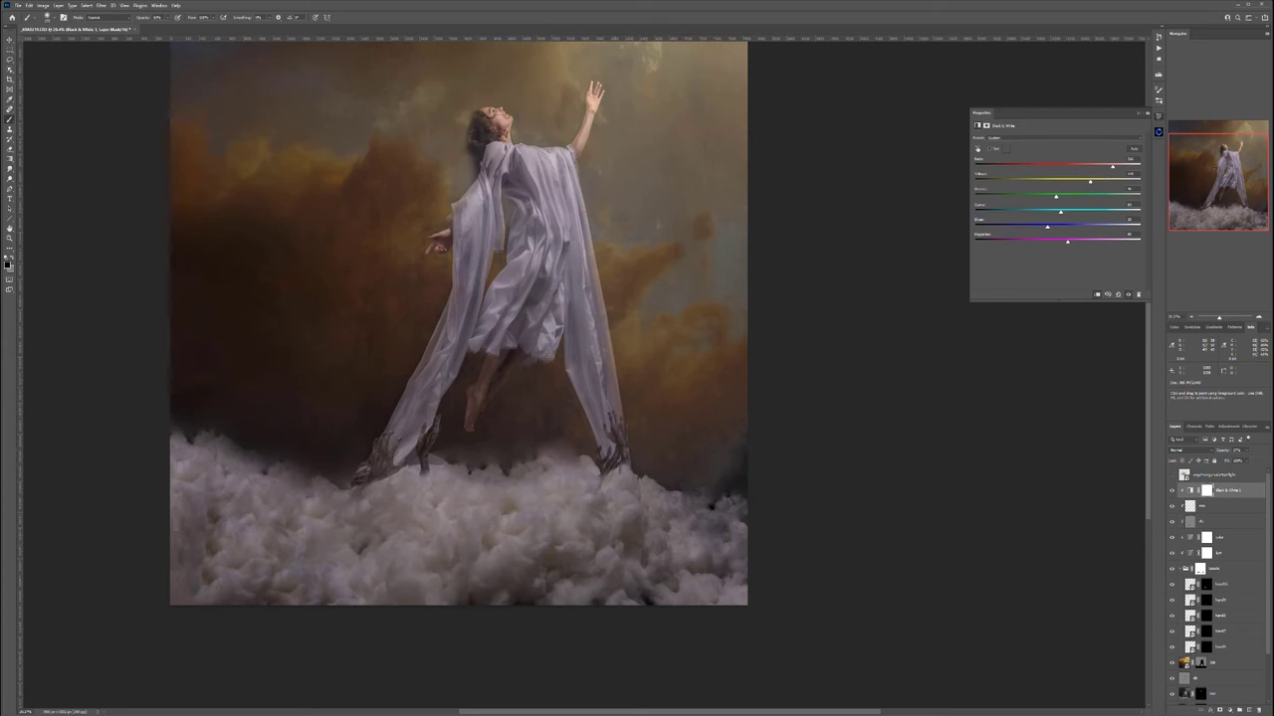
Group the hands group with its clipped shading and Black & White layers and name the new group hands
left_click(10, 40)
scroll(673, 337, "down", 4)
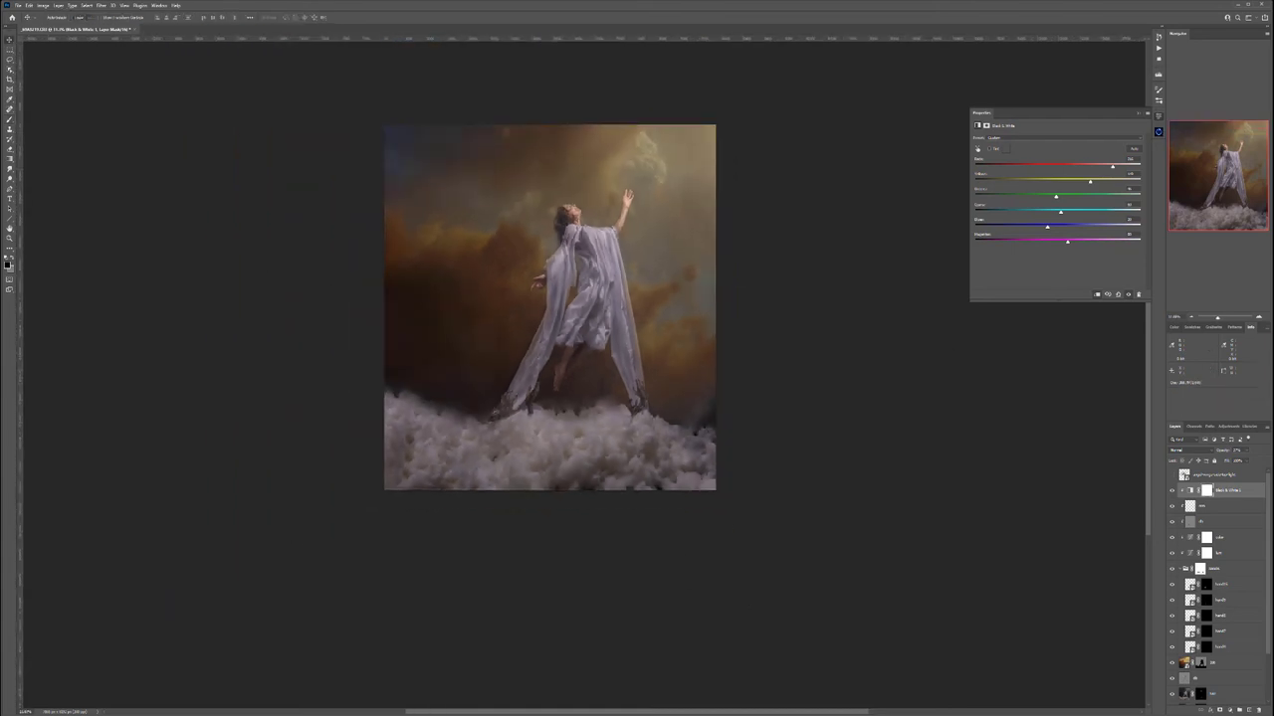
left_click(1228, 569, "shift")
key("ctrl+g")
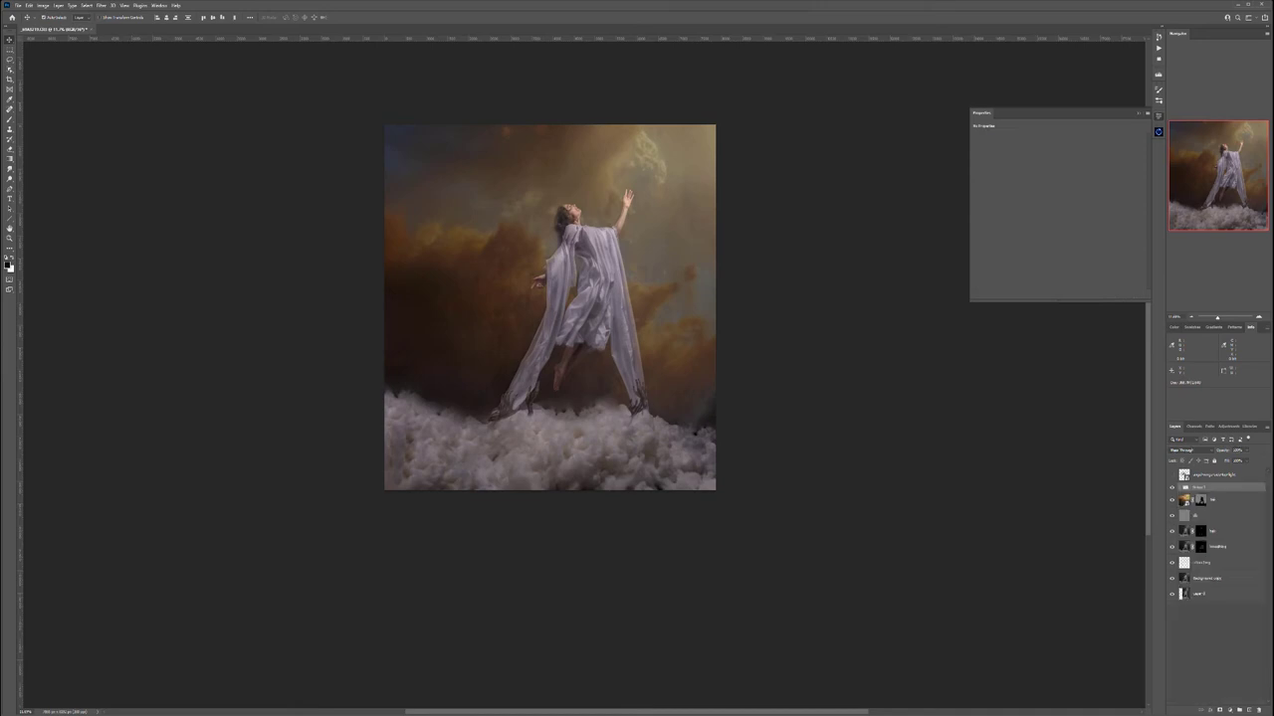
double_click(1200, 488)
type("to")
key("Return")
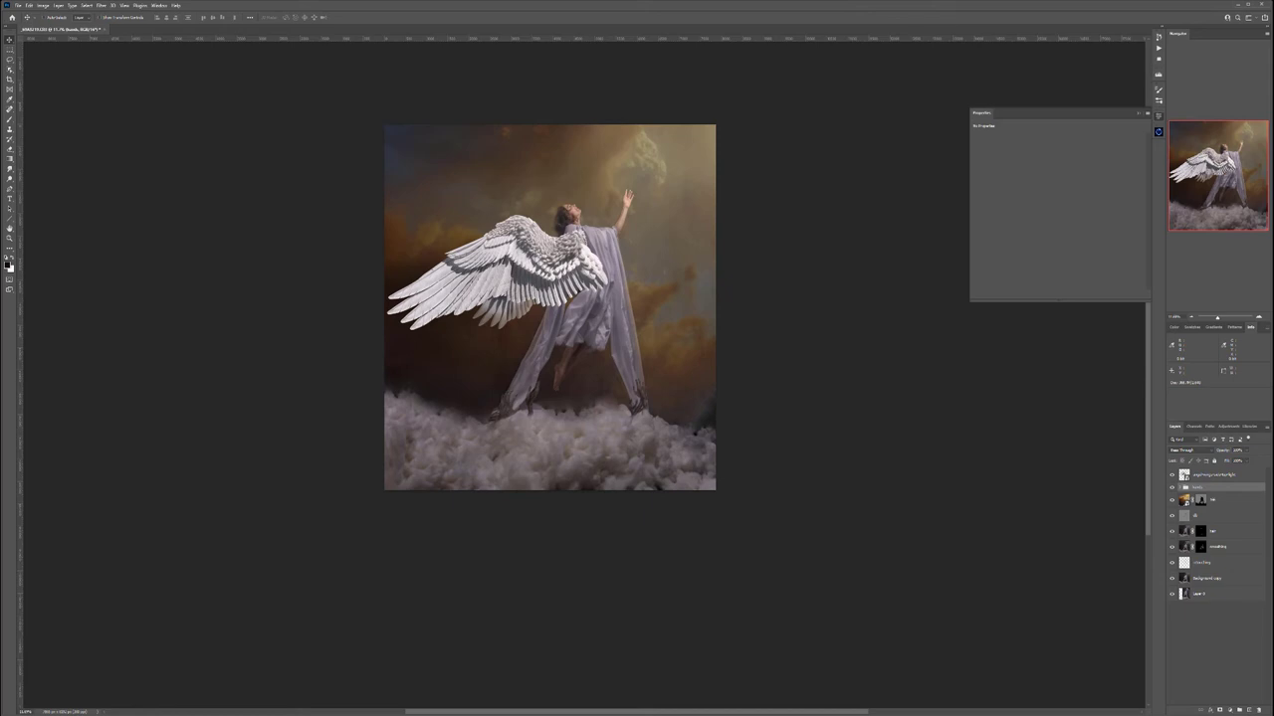
Hide the angel wing layer with a black mask and paint white with the Brush to reveal the wing behind the woman
left_click(1214, 475)
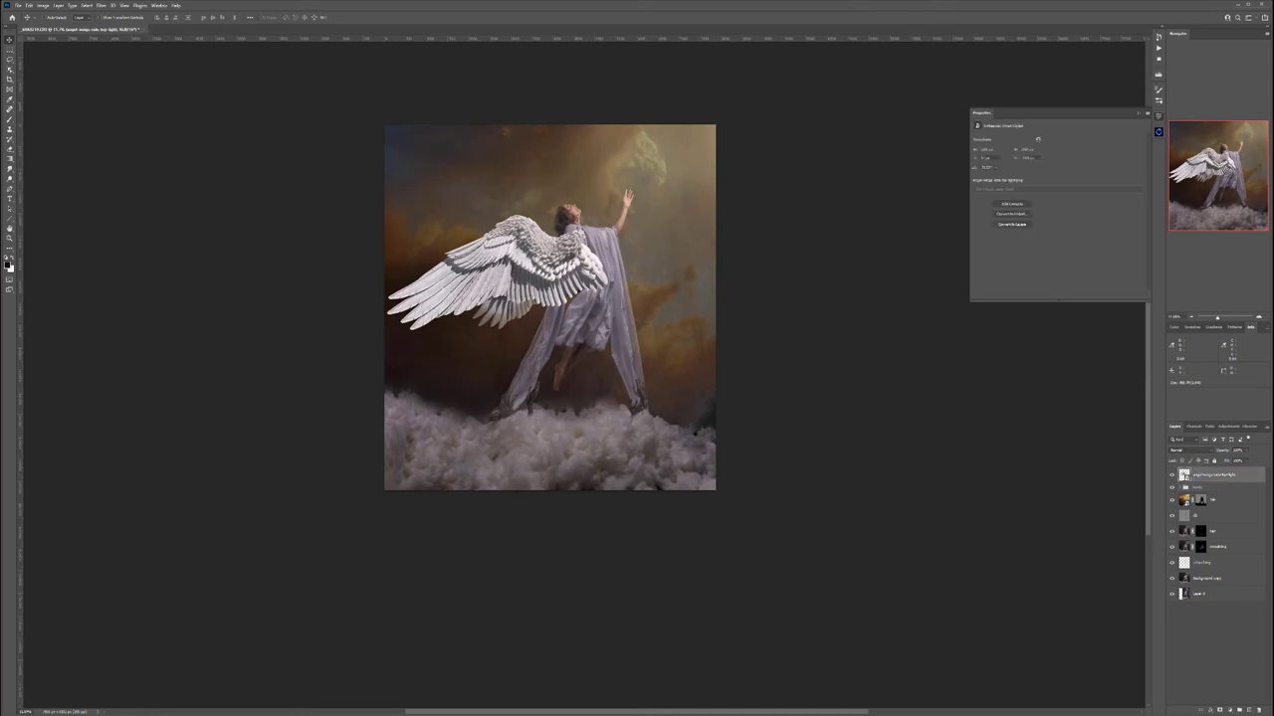
left_click(1219, 710, "alt")
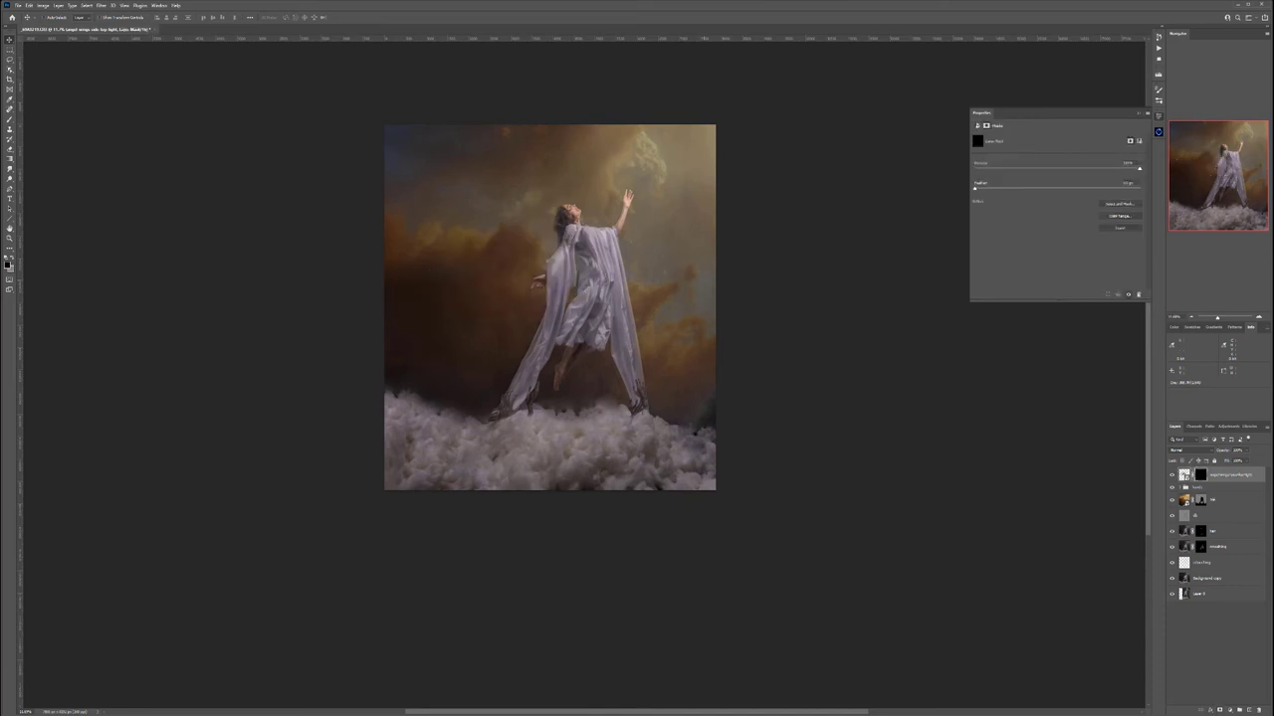
key("b")
scroll(543, 267, "up", 5)
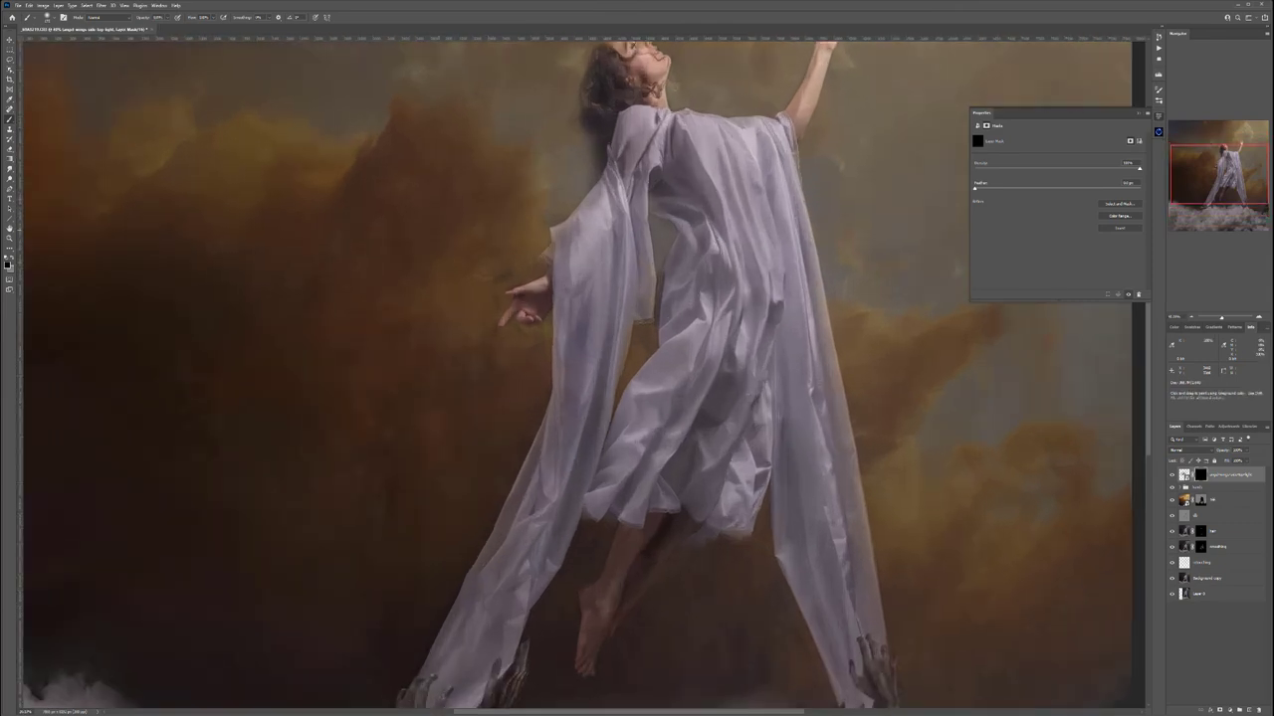
key("x")
key("x")
key("x")
mouse_move(508, 127)
left_mouse_down()
mouse_move(473, 209)
mouse_move(527, 189)
mouse_move(527, 149)
mouse_move(463, 90)
mouse_move(428, 139)
mouse_move(553, 180)
mouse_move(542, 209)
mouse_move(563, 184)
mouse_move(594, 179)
mouse_move(378, 145)
mouse_move(345, 149)
mouse_move(314, 179)
left_mouse_up()
key("ctrl+0")
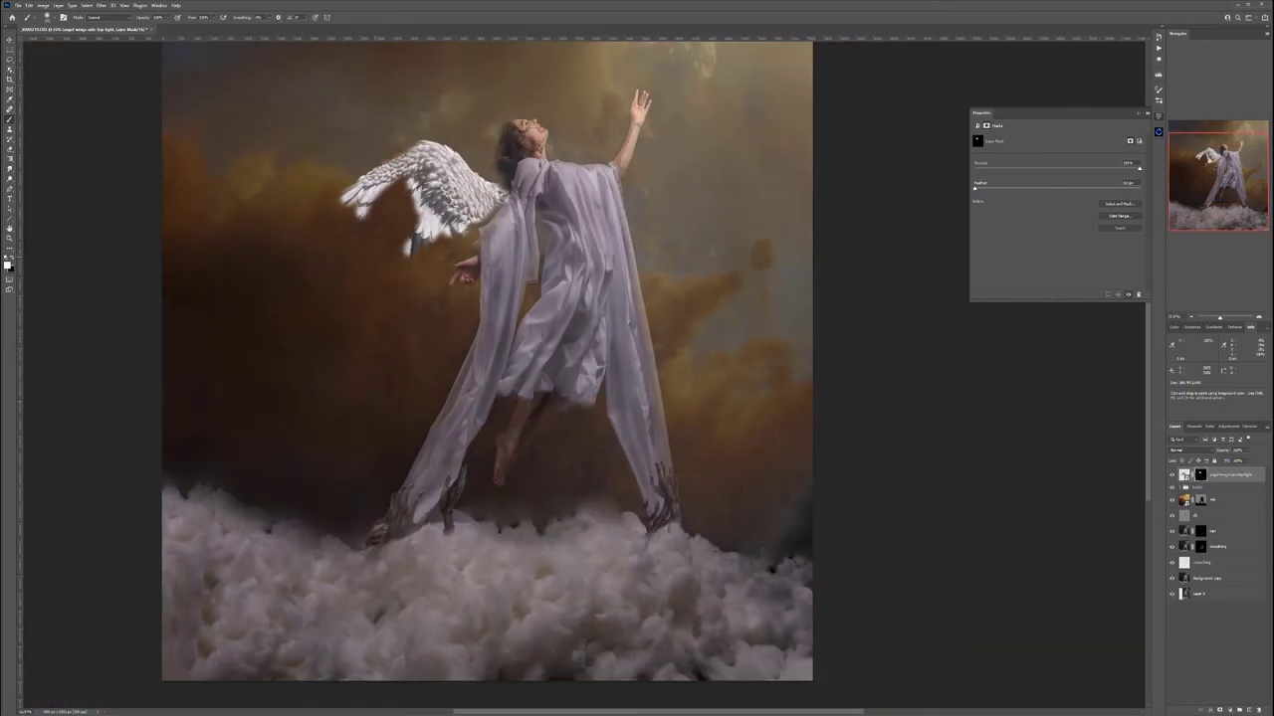
mouse_move(398, 169)
left_mouse_down()
mouse_move(289, 214)
mouse_move(184, 326)
mouse_move(398, 209)
mouse_move(328, 338)
mouse_move(209, 348)
mouse_move(423, 316)
mouse_move(433, 307)
mouse_move(418, 221)
mouse_move(467, 236)
left_mouse_up()
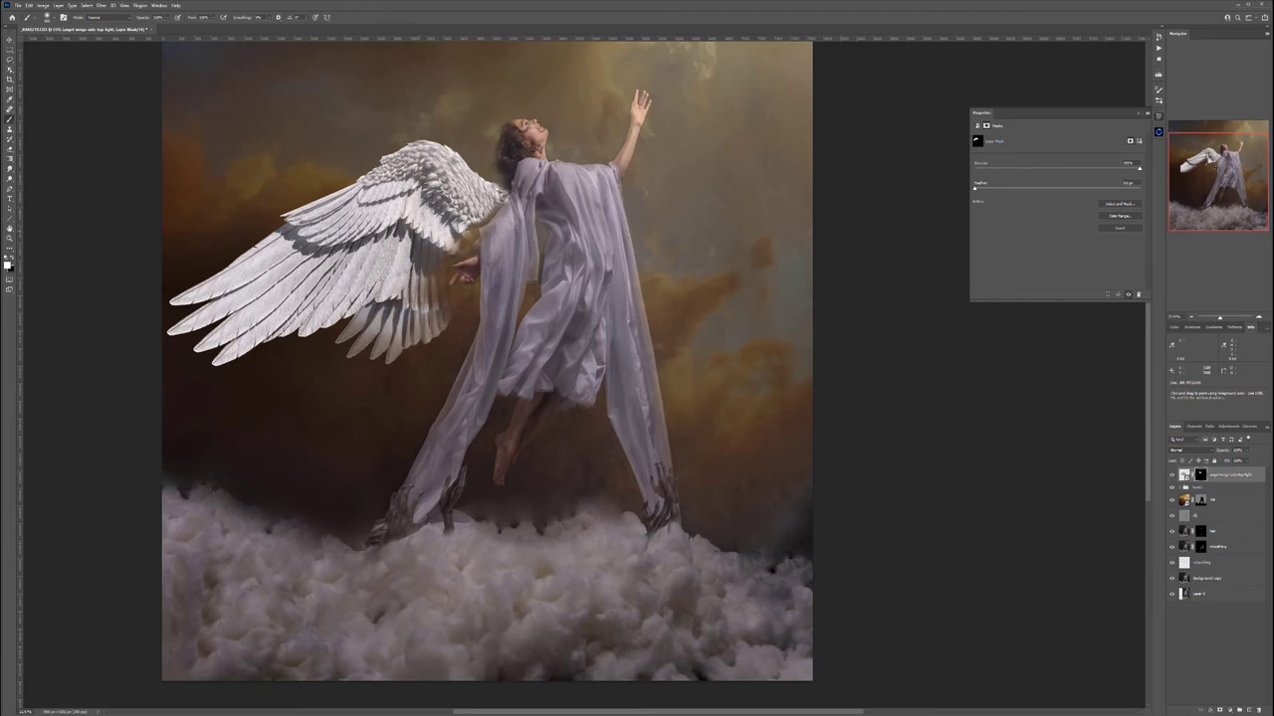
Paint white and black on the wing layer's mask to blend the base feathers into the woman's shoulder
left_click_drag(482, 172, 547, 449)
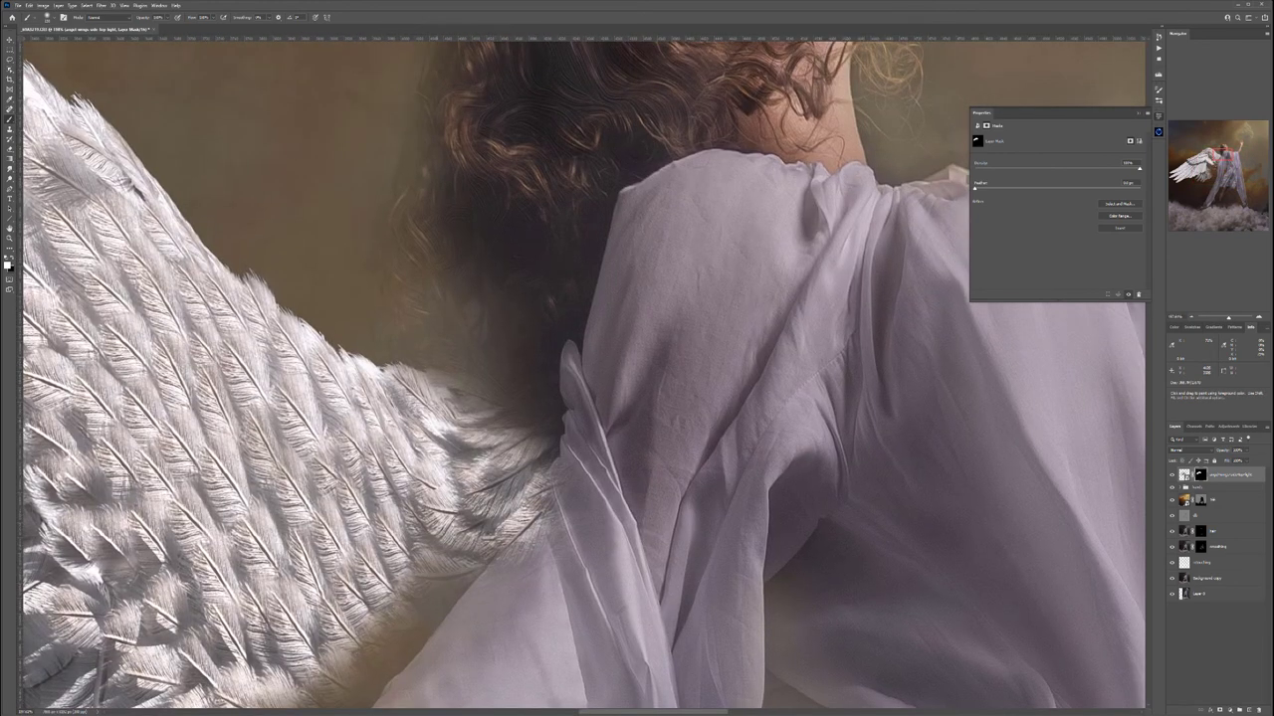
mouse_move(444, 396)
left_mouse_down()
mouse_move(527, 412)
mouse_move(500, 399)
mouse_move(480, 399)
mouse_move(527, 426)
mouse_move(547, 398)
mouse_move(557, 437)
mouse_move(537, 467)
left_mouse_up()
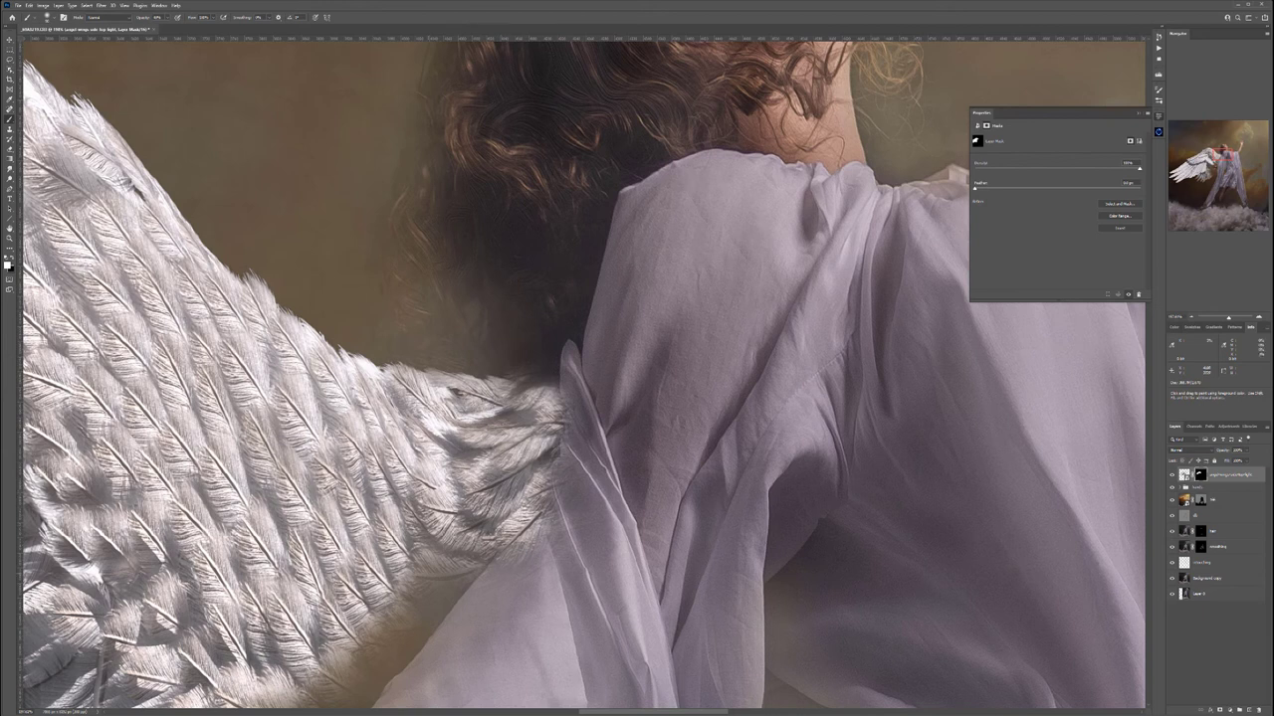
left_click_drag(430, 567, 466, 571)
key("x")
mouse_move(536, 523)
left_mouse_down()
mouse_move(546, 529)
mouse_move(527, 535)
mouse_move(547, 474)
left_mouse_up()
mouse_move(564, 406)
left_mouse_down()
mouse_move(553, 440)
mouse_move(558, 430)
left_mouse_up()
key("x")
Extend the feathers to the sleeve's upper edge on the wing mask and trim their overlap with black
mouse_move(532, 518)
left_mouse_down()
mouse_move(444, 579)
mouse_move(573, 418)
mouse_move(620, 207)
left_mouse_up()
left_click_drag(499, 269, 400, 374)
mouse_move(480, 299)
left_mouse_down()
mouse_move(345, 404)
mouse_move(284, 498)
mouse_move(334, 464)
left_mouse_up()
mouse_move(298, 518)
left_mouse_down()
mouse_move(330, 458)
mouse_move(428, 378)
mouse_move(503, 289)
left_mouse_up()
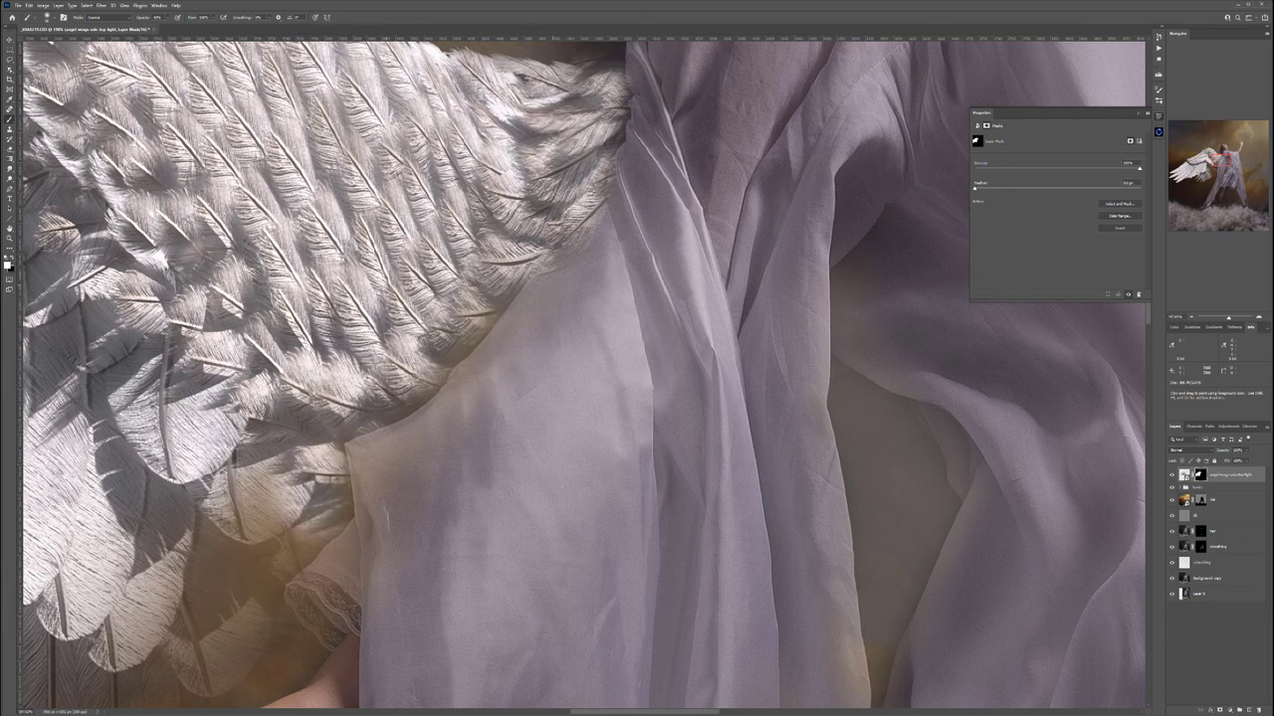
key("x")
mouse_move(605, 203)
left_mouse_down()
mouse_move(563, 267)
mouse_move(530, 274)
left_mouse_up()
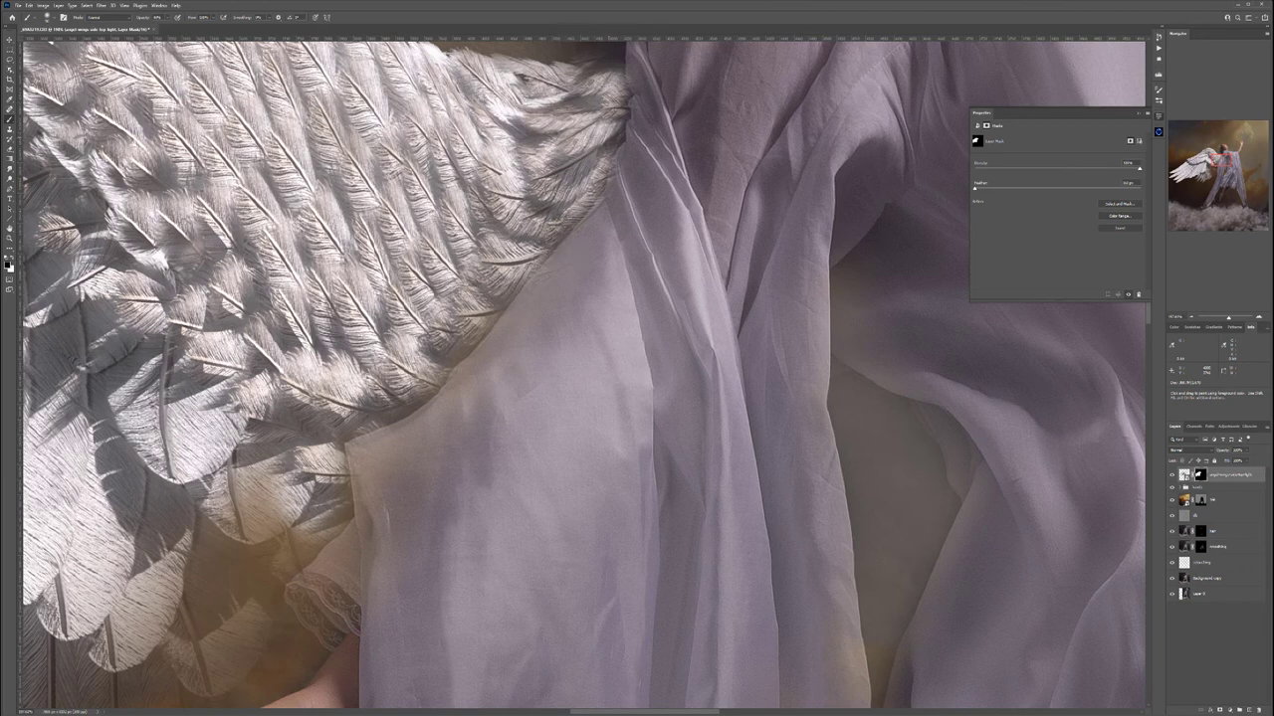
mouse_move(448, 487)
left_mouse_down()
mouse_move(649, 219)
mouse_move(642, 227)
left_mouse_up()
Paint white on the wing mask to fill in the feathers between the sleeve cuff and the lowered hand
key("x")
left_click_drag(474, 233, 360, 310)
mouse_move(475, 280)
left_mouse_down()
mouse_move(492, 291)
mouse_move(426, 354)
mouse_move(454, 372)
mouse_move(378, 417)
mouse_move(328, 393)
mouse_move(308, 338)
mouse_move(353, 329)
left_mouse_up()
left_click_drag(436, 378, 352, 367)
mouse_move(378, 408)
left_mouse_down()
mouse_move(432, 437)
mouse_move(582, 119)
left_mouse_up()
left_click_drag(486, 267, 438, 393)
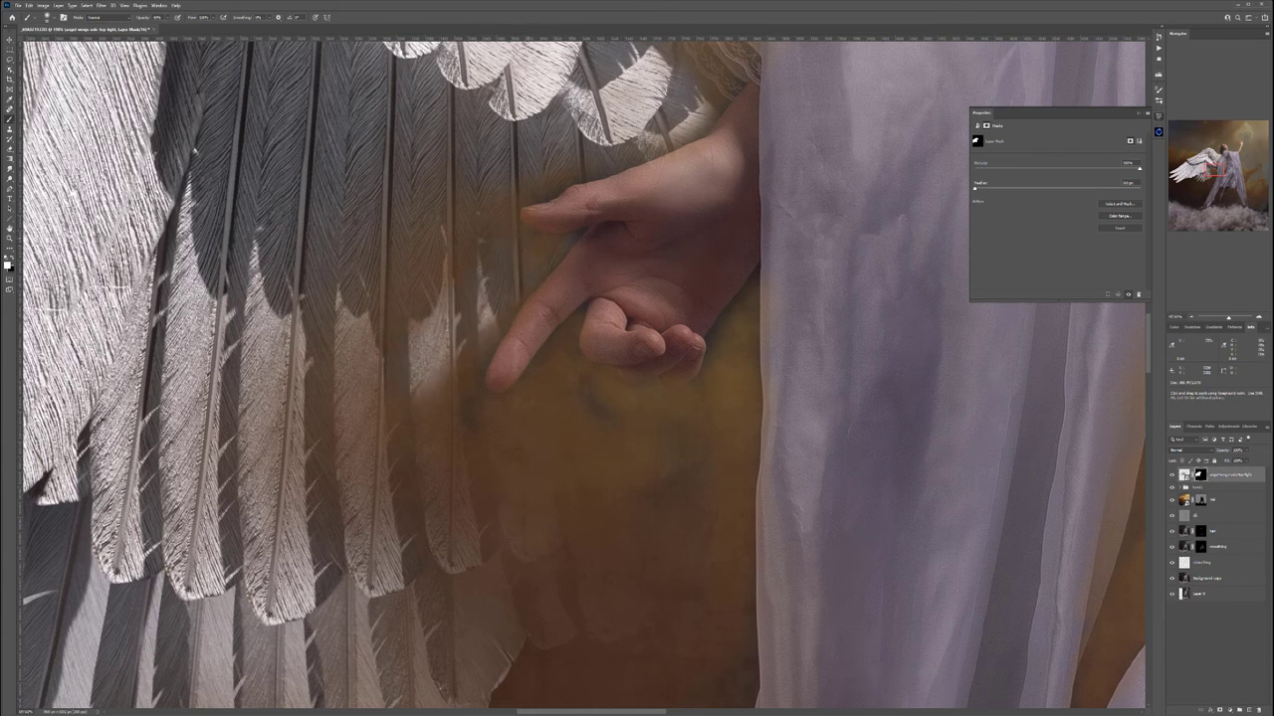
Reveal the feathers around the thumb and index finger on the wing mask, using a smaller brush near the fingers
left_click_drag(568, 175, 449, 231)
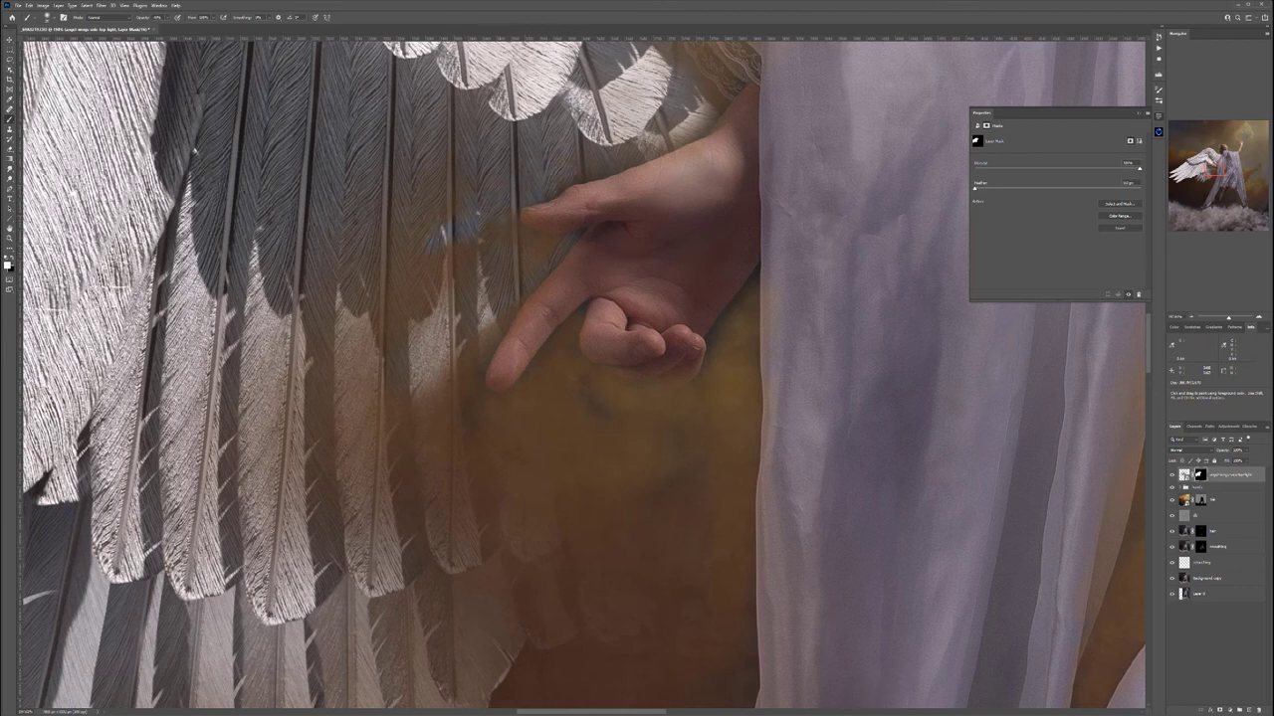
key("x")
key("x")
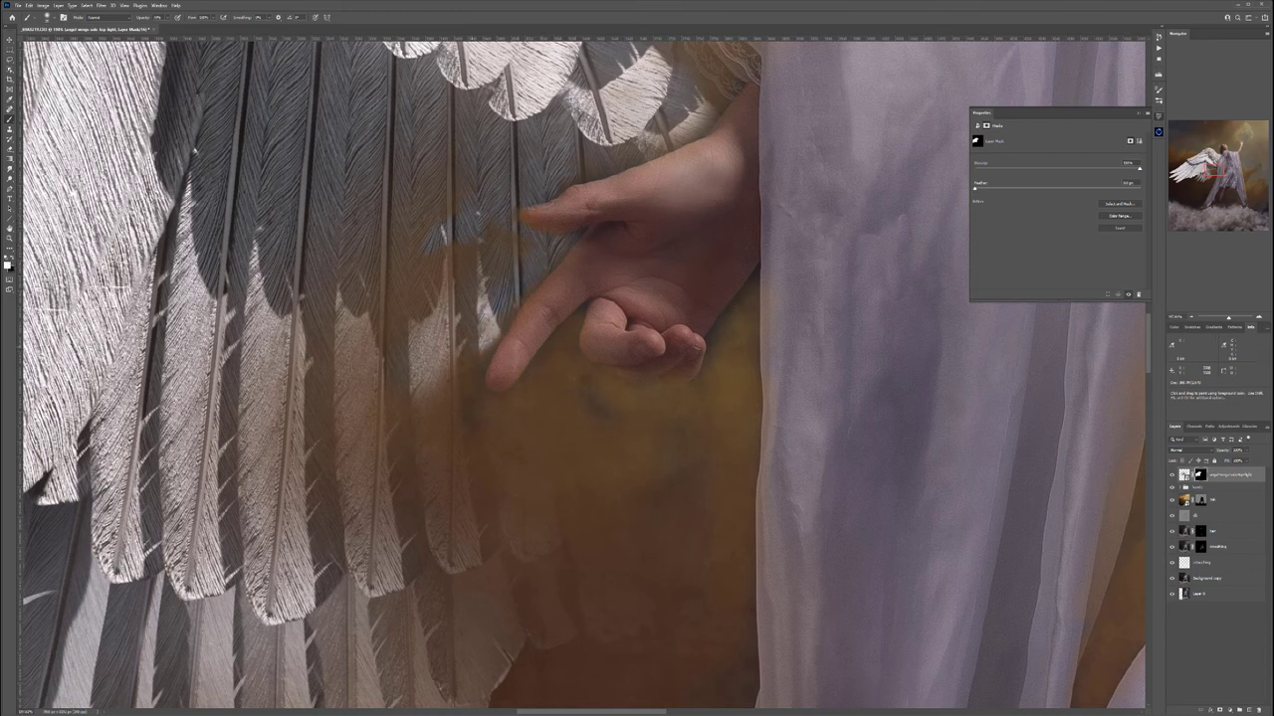
mouse_move(487, 334)
left_mouse_down()
mouse_move(447, 383)
mouse_move(462, 386)
mouse_move(444, 451)
left_mouse_up()
mouse_move(478, 390)
left_mouse_down()
mouse_move(512, 410)
mouse_move(557, 350)
mouse_move(523, 383)
left_mouse_up()
key("bracketleft")
key("bracketleft")
left_click_drag(560, 330, 541, 355)
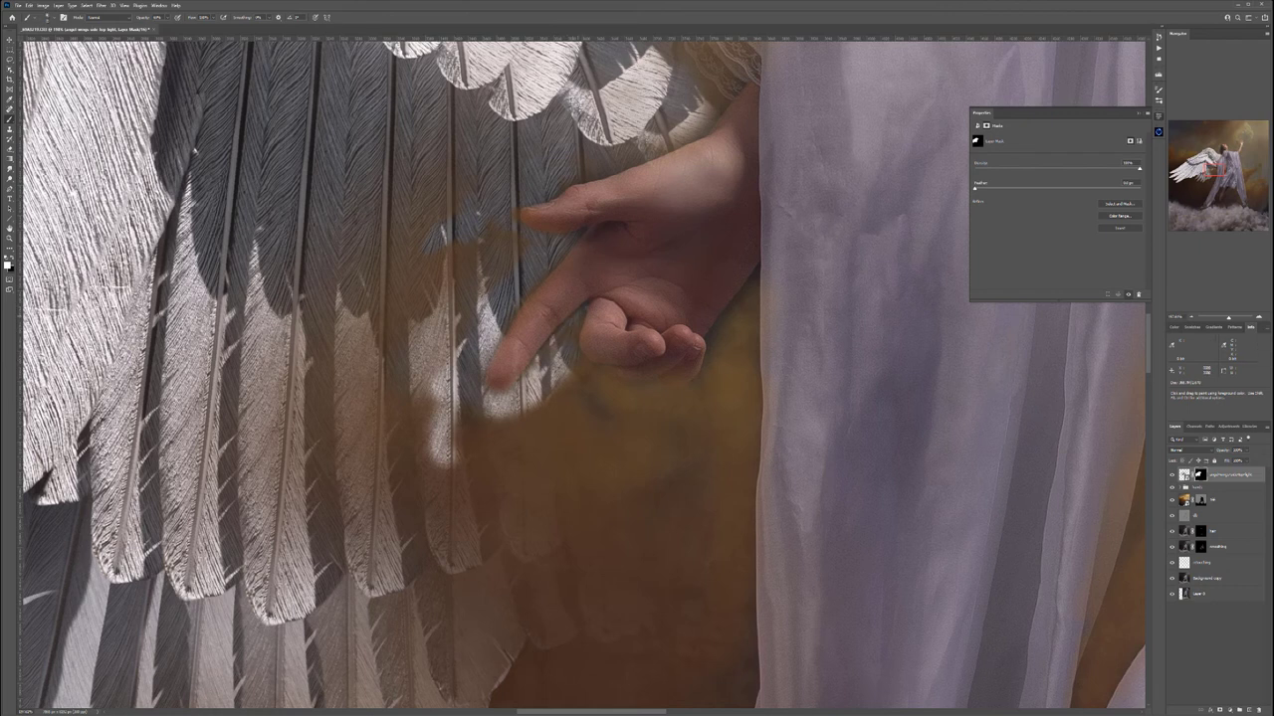
Paint white on the wing mask beneath the curled fingers and in the gap between the hand and sleeve
mouse_move(527, 393)
left_mouse_down()
mouse_move(555, 346)
mouse_move(680, 404)
left_mouse_up()
left_click(719, 385)
left_click(718, 374)
left_click(709, 365)
left_click_drag(721, 338, 752, 282)
left_click_drag(724, 392, 741, 335)
left_click(718, 425)
left_click(738, 434)
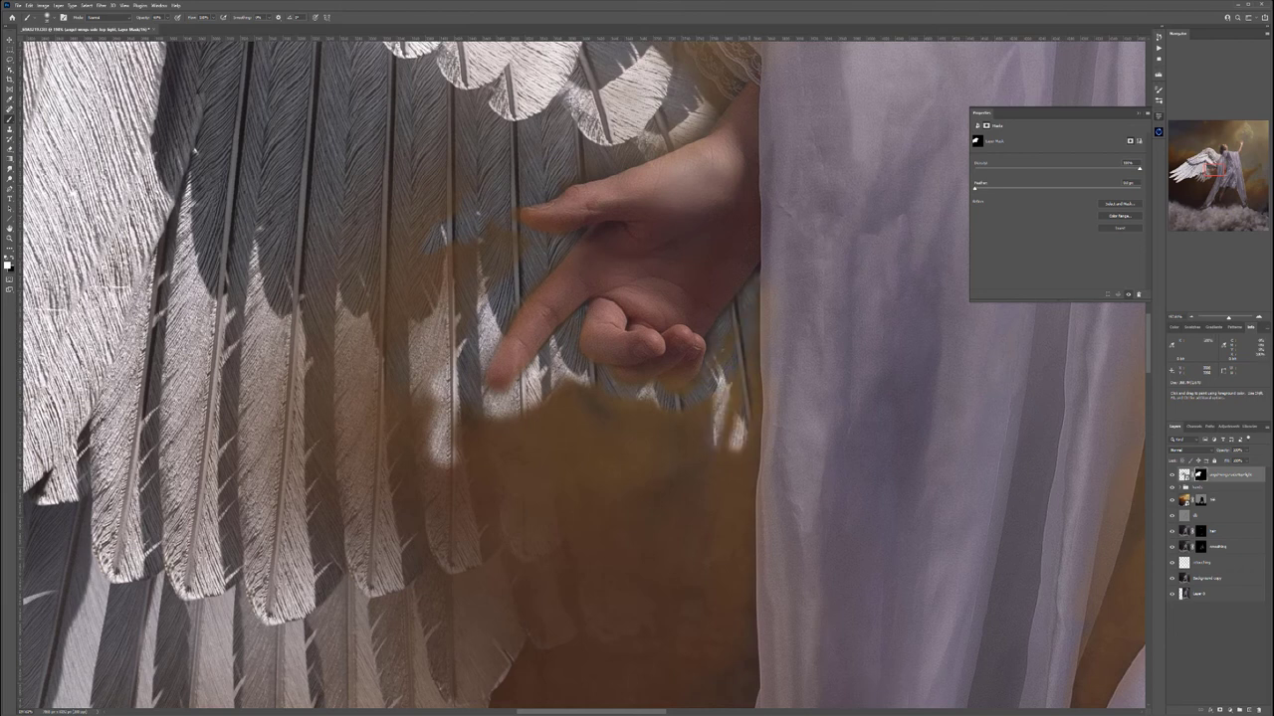
Paint white on the wing mask to reveal the long lower feathers beneath the hand and beside the sleeve
left_click_drag(741, 393, 711, 549)
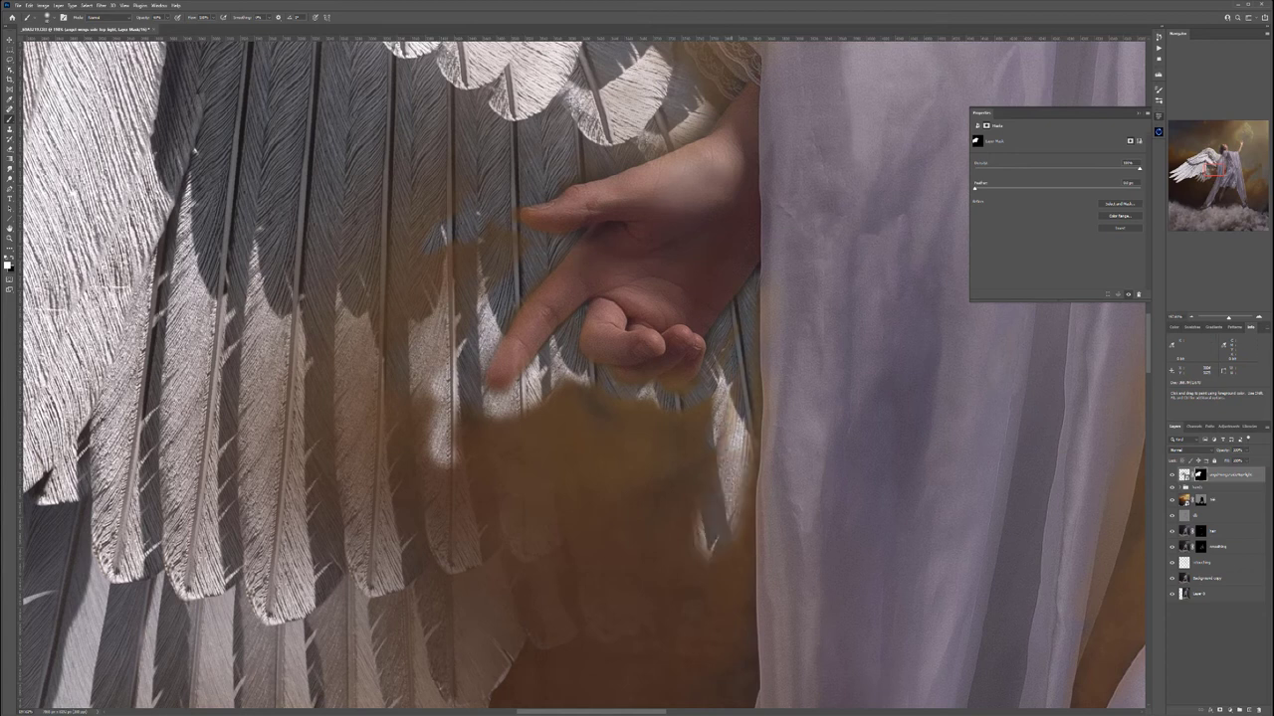
left_click_drag(704, 403, 637, 615)
left_click_drag(735, 458, 698, 652)
mouse_move(677, 423)
left_mouse_down()
mouse_move(653, 428)
mouse_move(581, 400)
mouse_move(605, 426)
mouse_move(455, 428)
mouse_move(572, 468)
mouse_move(633, 457)
mouse_move(647, 498)
mouse_move(502, 527)
mouse_move(661, 587)
mouse_move(512, 270)
mouse_move(545, 256)
mouse_move(537, 303)
mouse_move(547, 291)
mouse_move(480, 282)
mouse_move(428, 343)
mouse_move(393, 194)
mouse_move(422, 146)
left_mouse_up()
Refine the wing mask around the fingertips with small black and white brush strokes
scroll(598, 533, "down", 5)
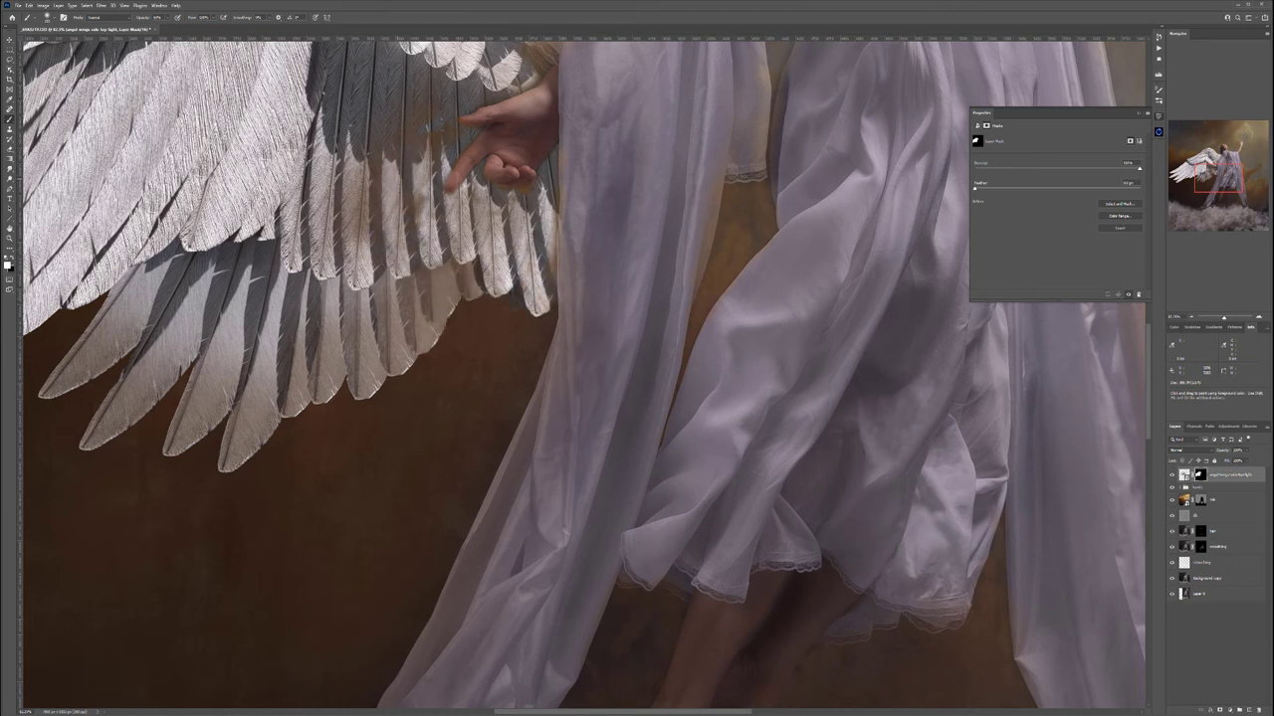
left_click_drag(358, 213, 355, 171)
scroll(465, 134, "up", 5)
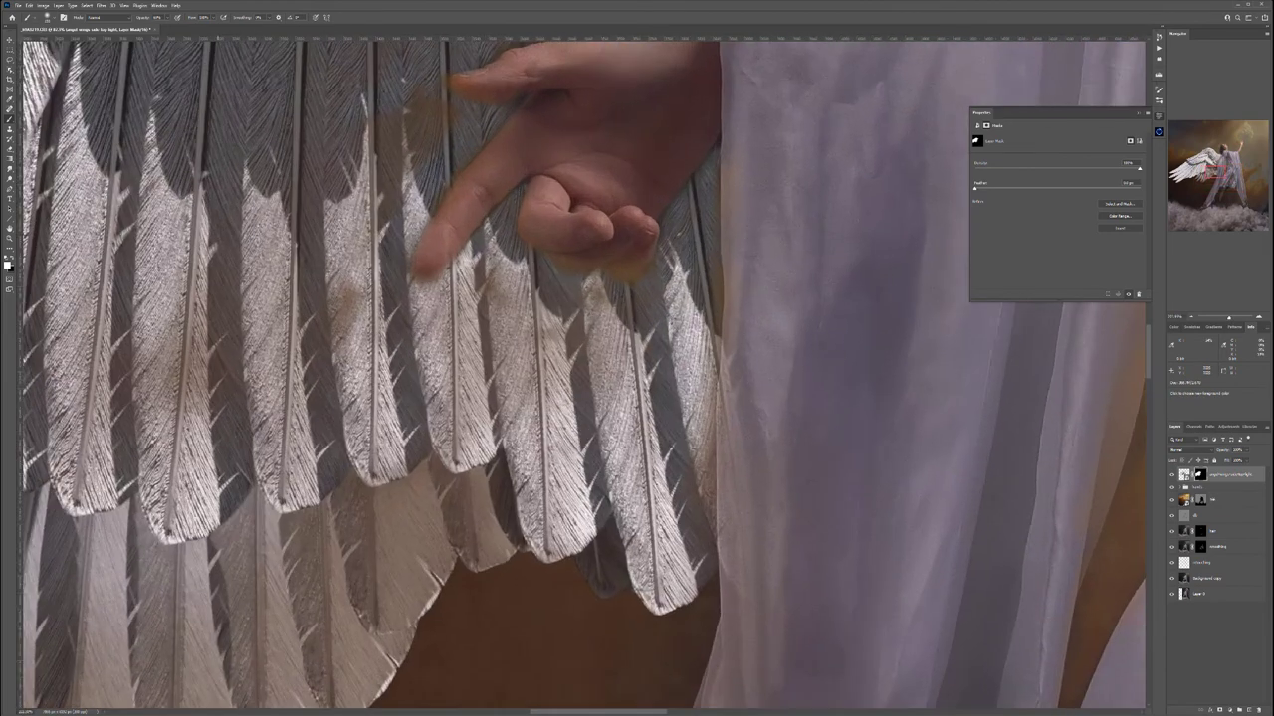
scroll(478, 194, "up", 3)
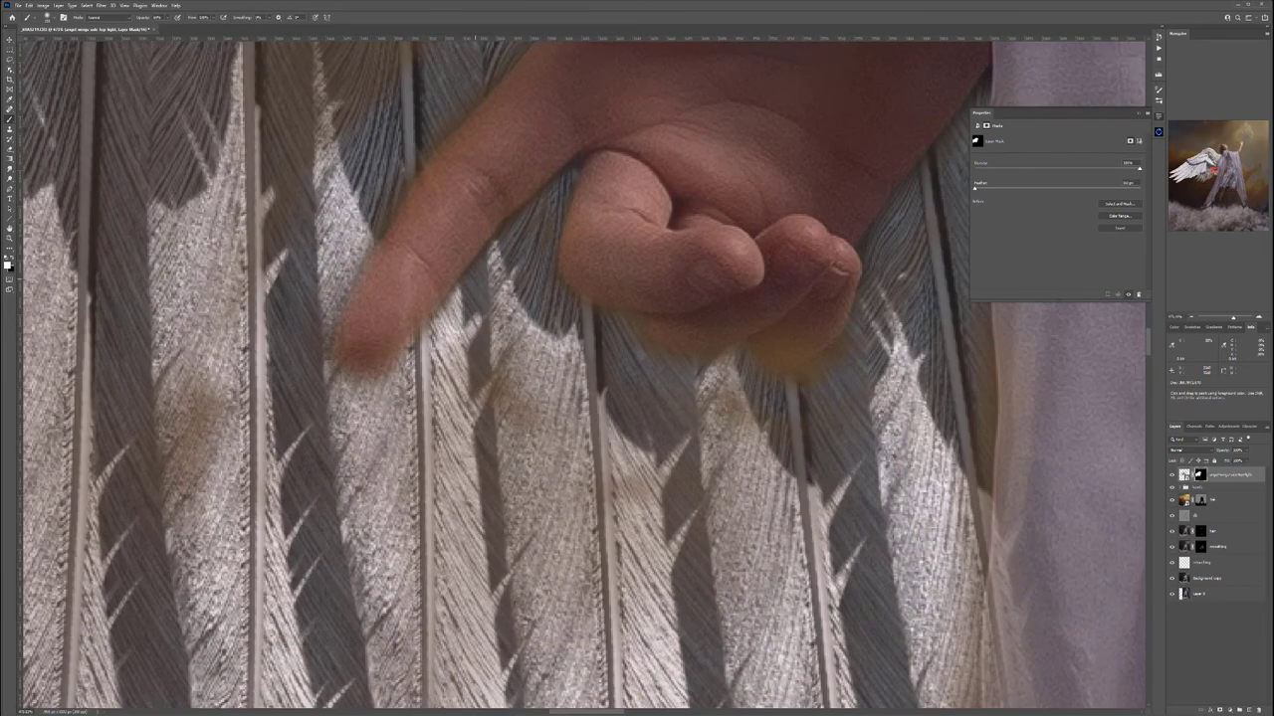
key("x")
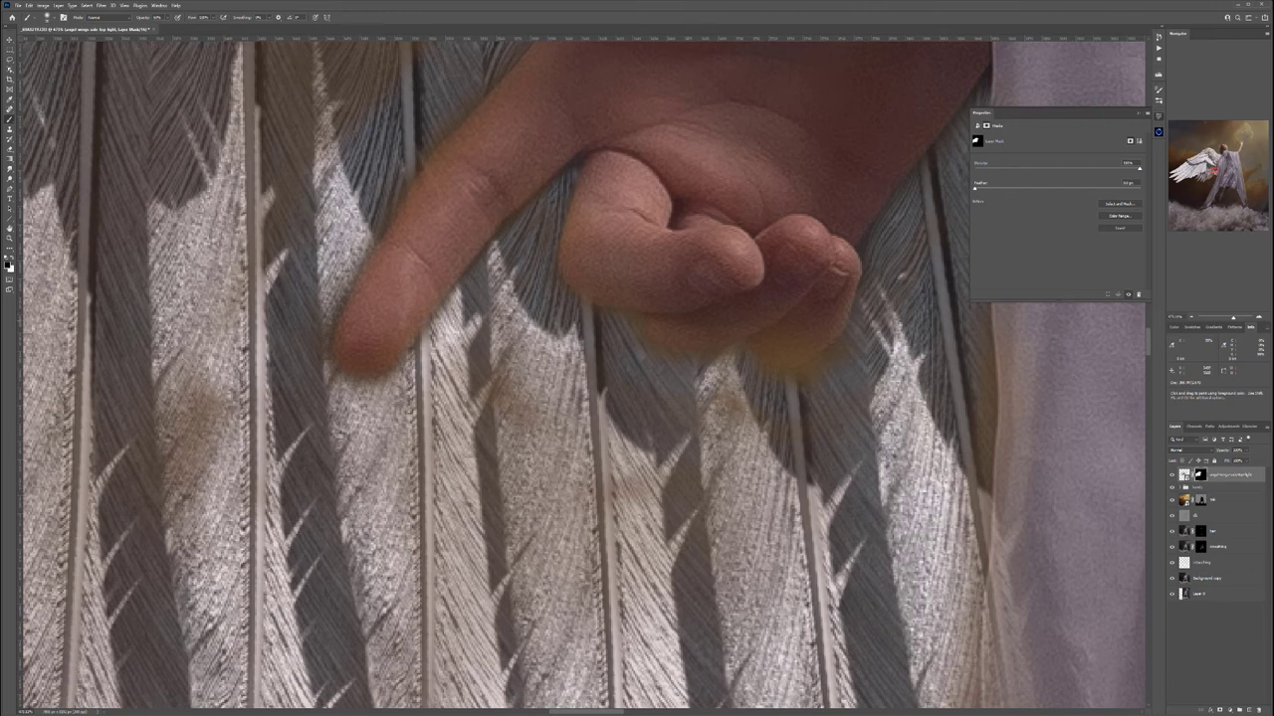
key("x")
left_click_drag(700, 372, 718, 392)
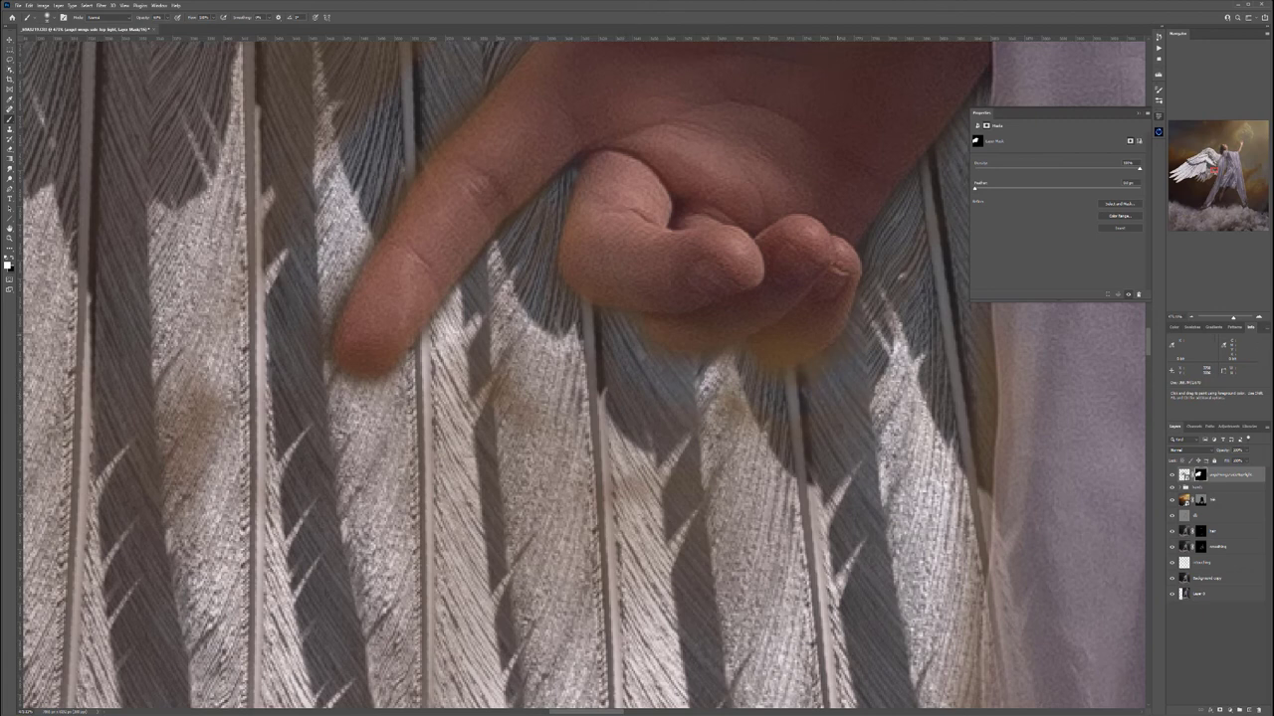
Paint black on the sky layer's mask to clean the orange haze from the lowered hand's fingertips
left_click(1201, 500)
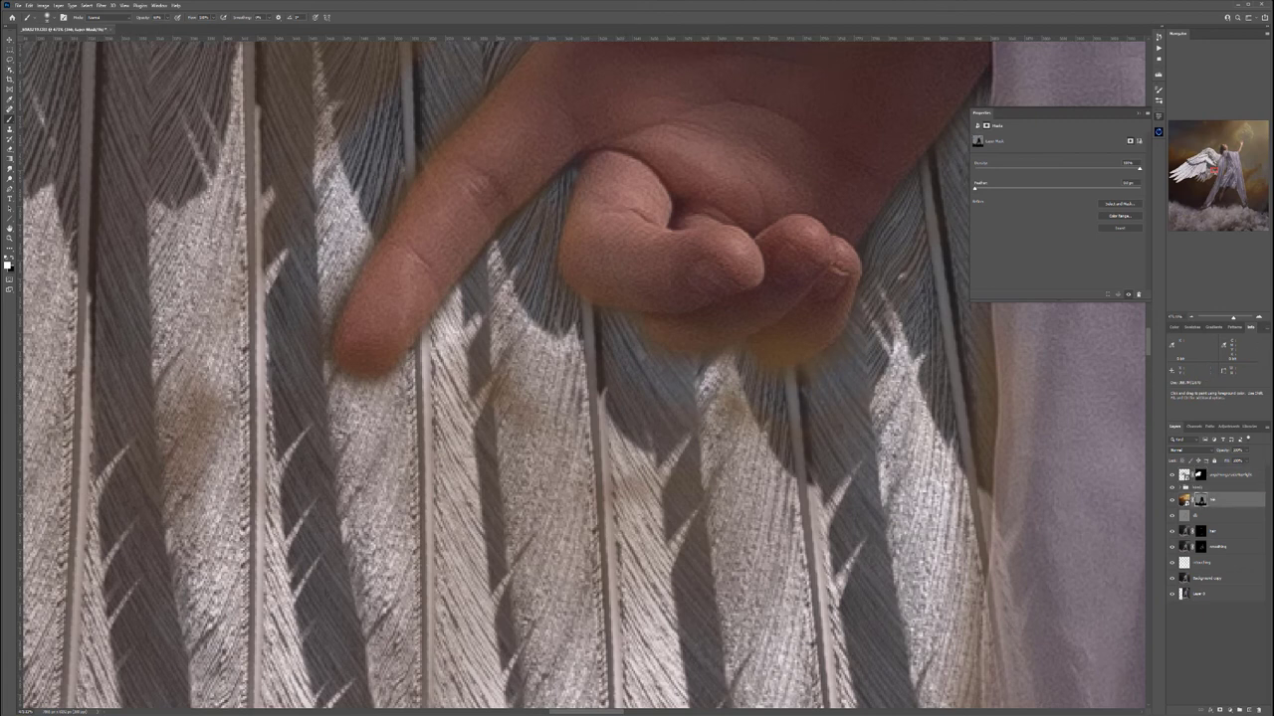
key("x")
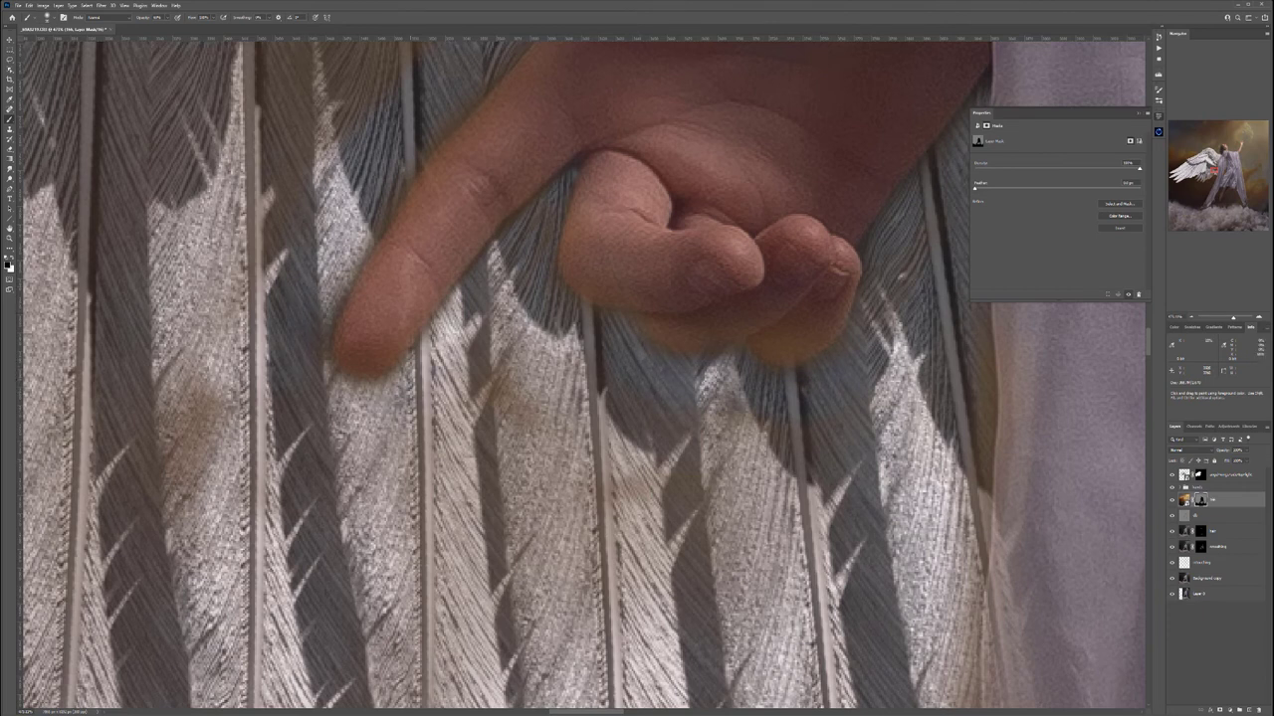
scroll(580, 375, "down", 1)
key("x")
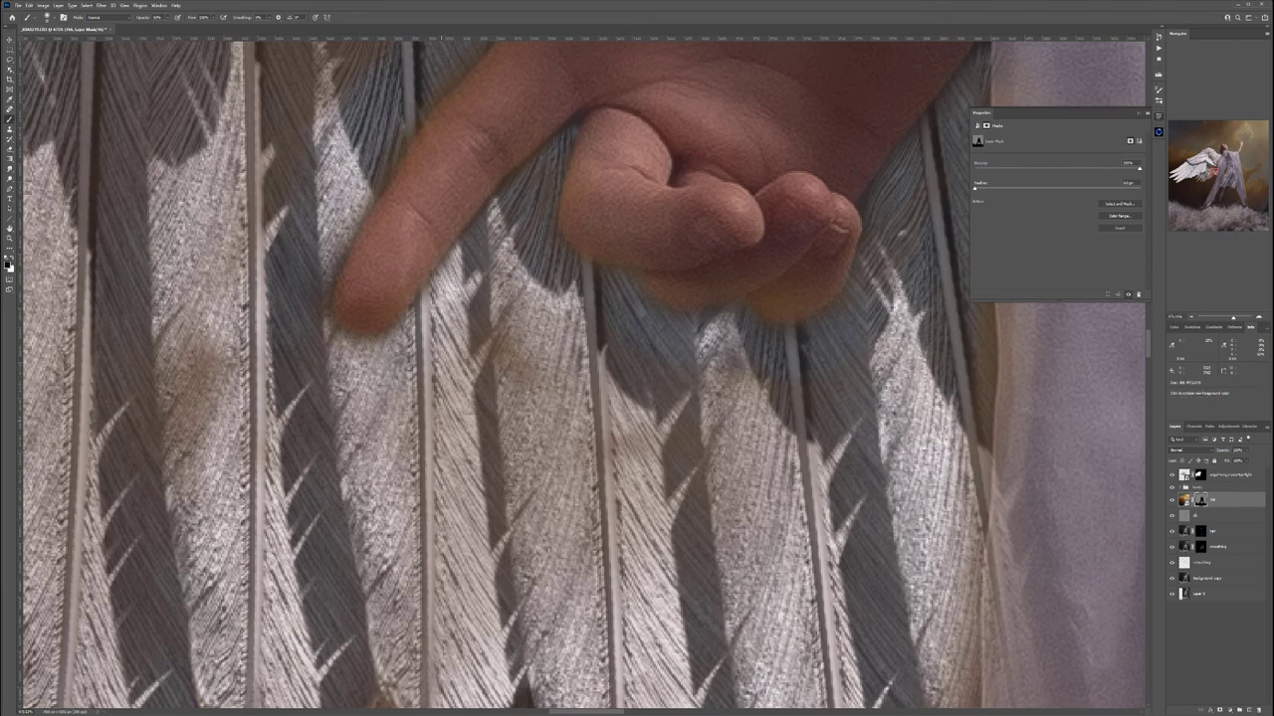
Paint white on the wing layer's mask to fill in the remaining faded feathers around the lowered hand
scroll(445, 420, "down", 10)
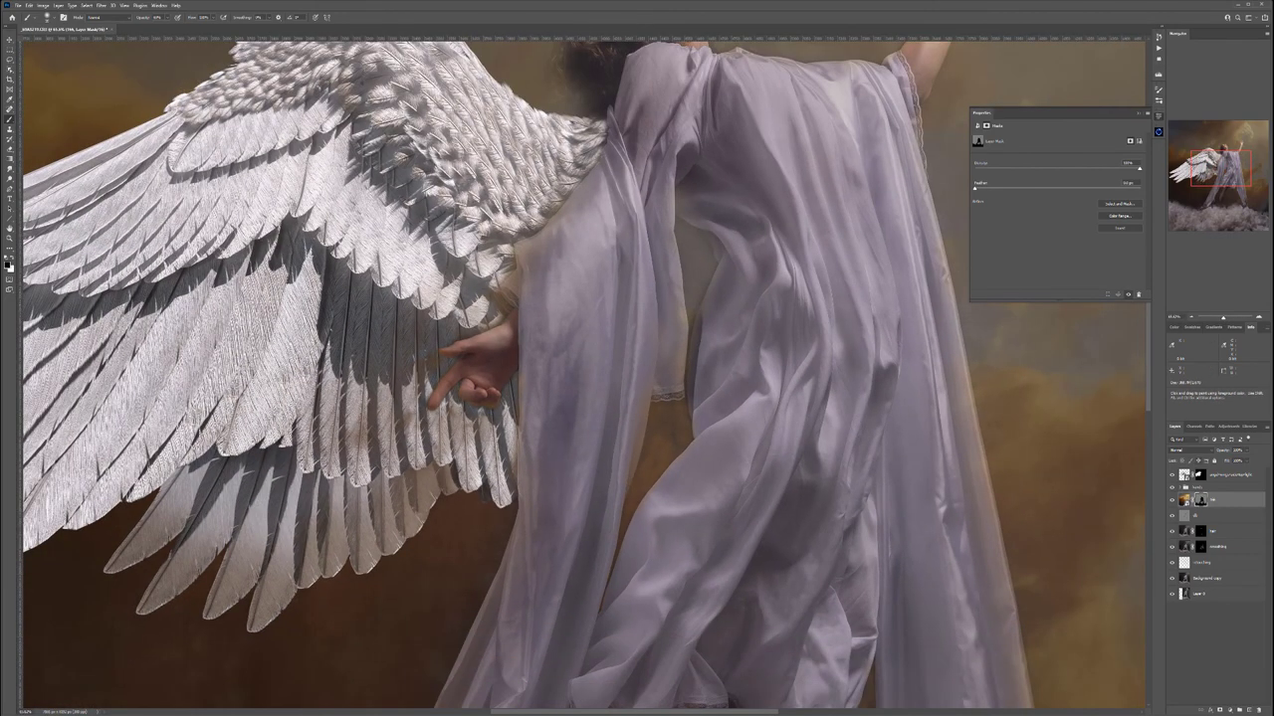
left_click(1201, 476)
key("x")
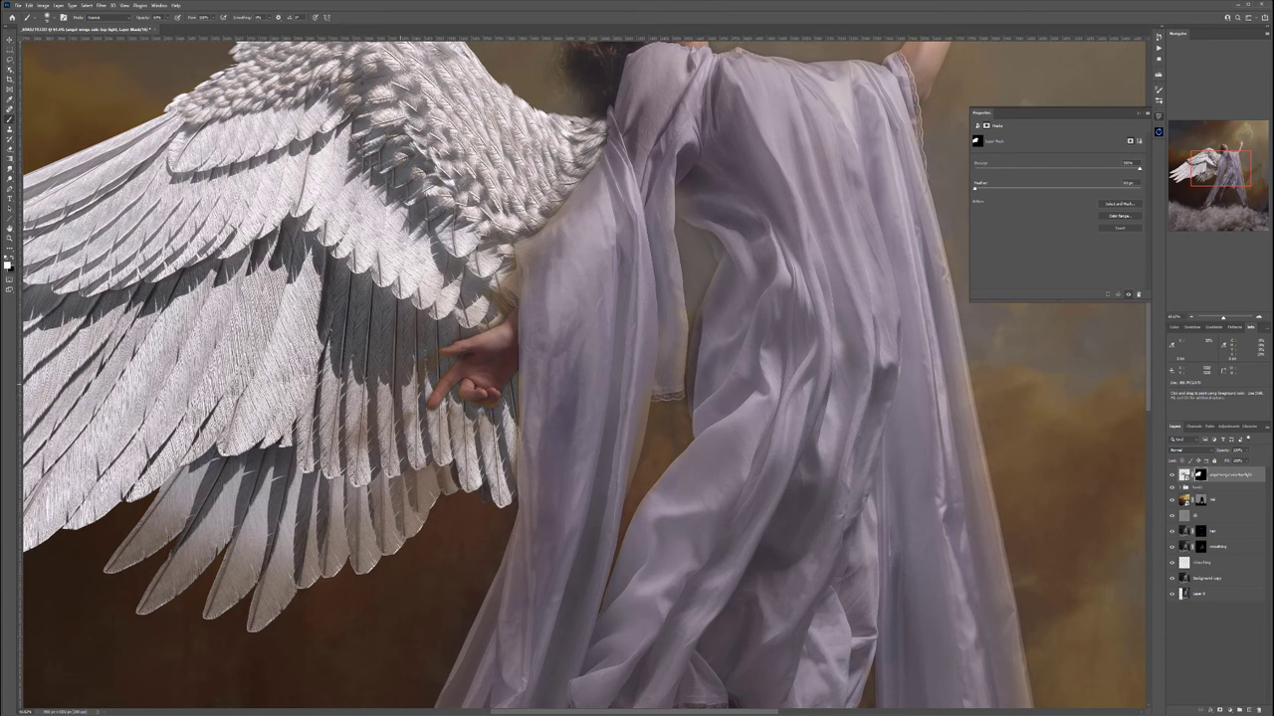
mouse_move(426, 364)
left_mouse_down()
mouse_move(348, 450)
mouse_move(365, 480)
mouse_move(411, 426)
mouse_move(471, 430)
mouse_move(470, 463)
left_mouse_up()
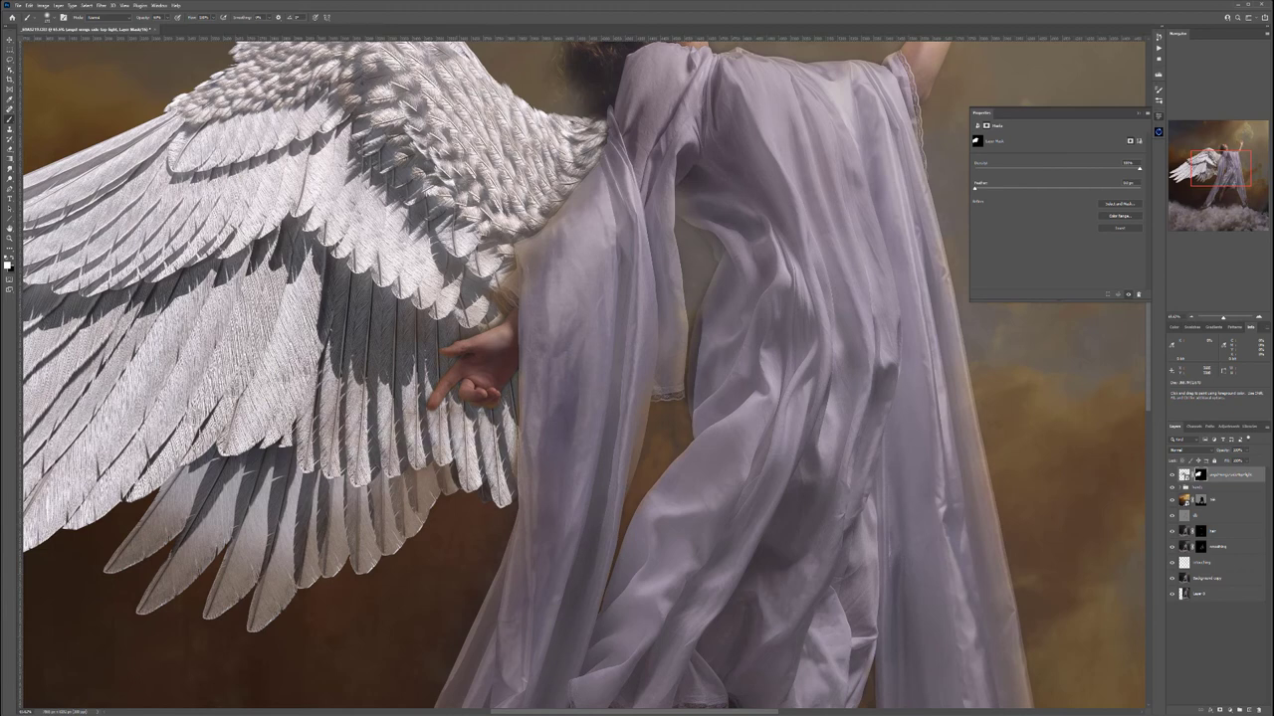
Paint black on the sky layer's mask to restore the lace cuff and the sleeve's upper edge beside the wing
scroll(530, 168, "up", 6)
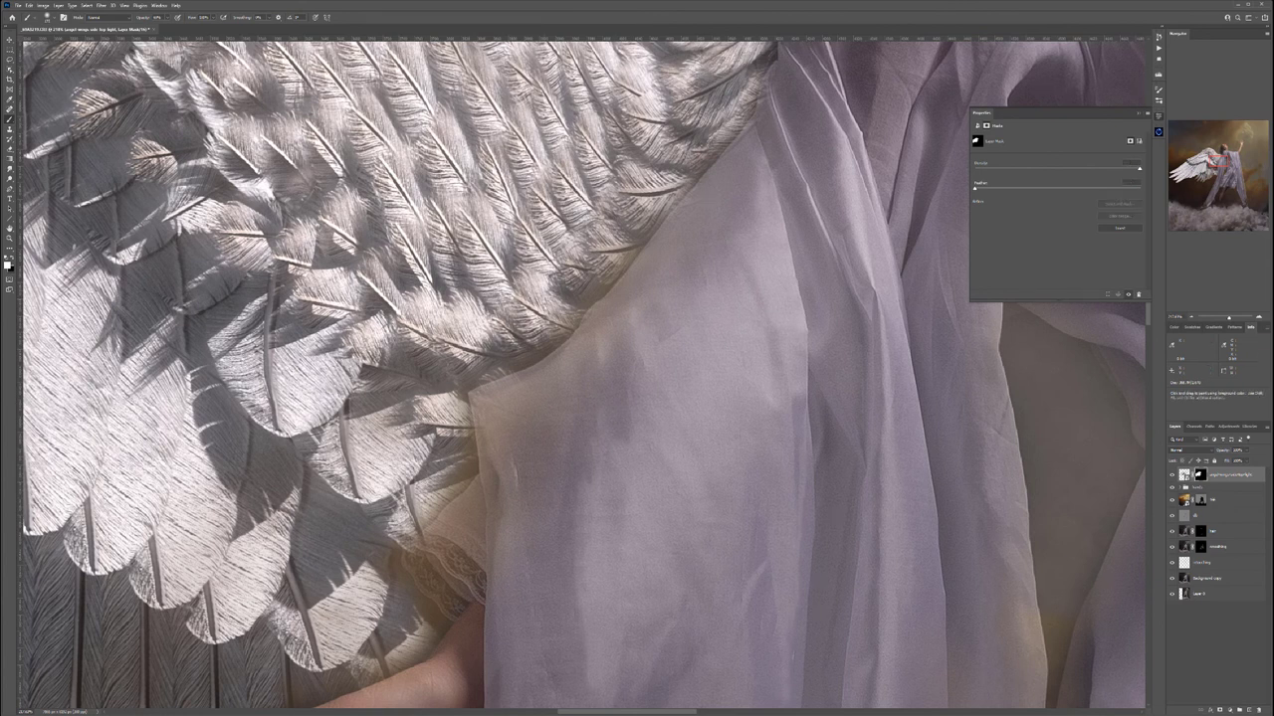
left_click(1201, 501)
key("x")
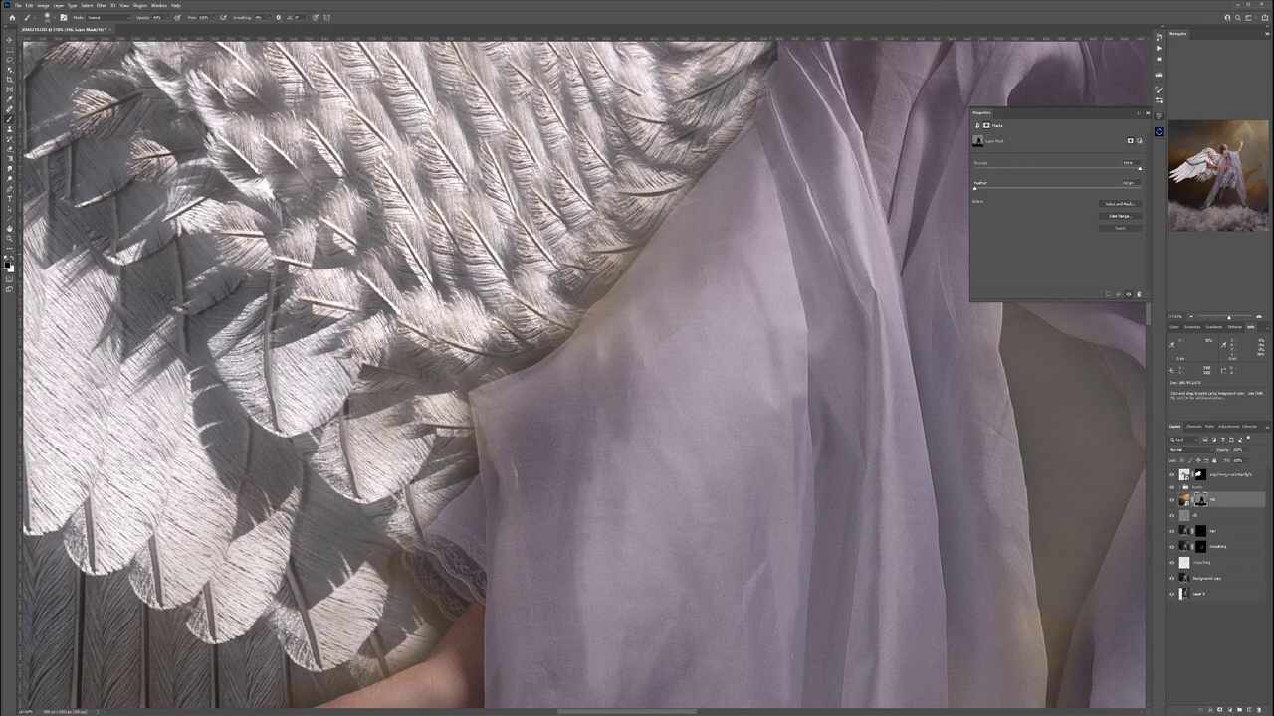
left_click_drag(597, 312, 611, 287)
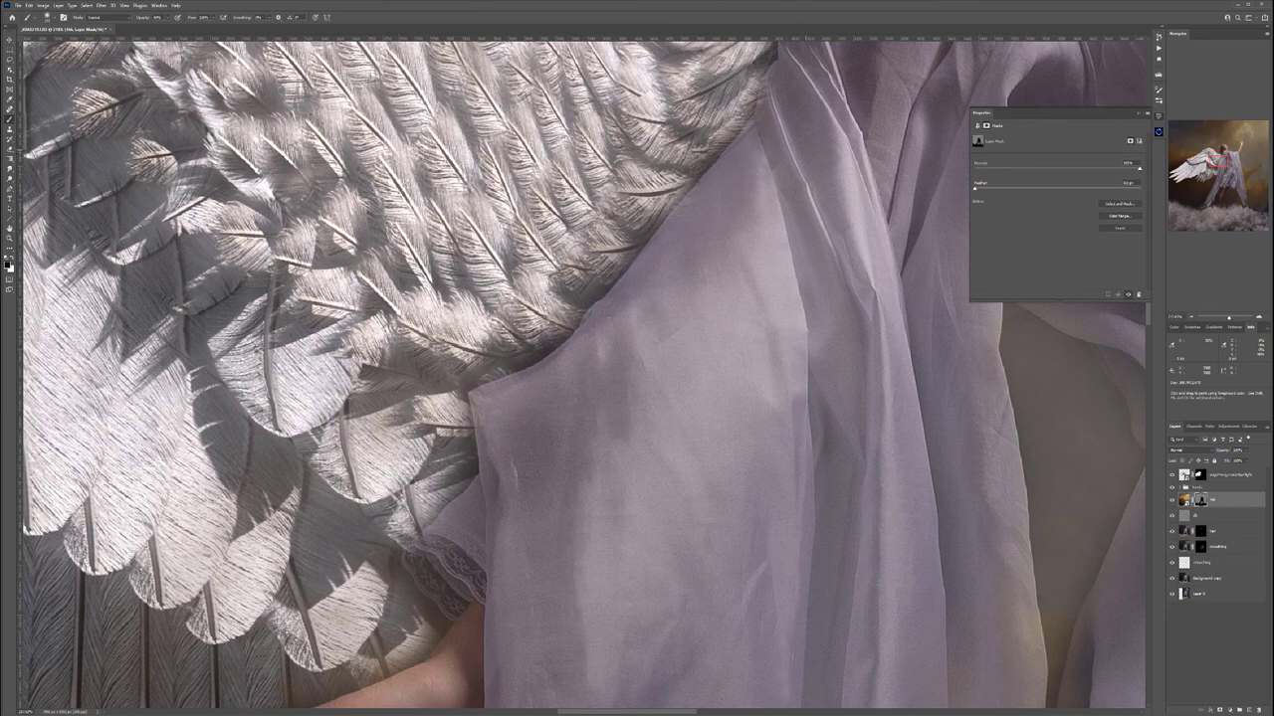
scroll(582, 373, "down", 1)
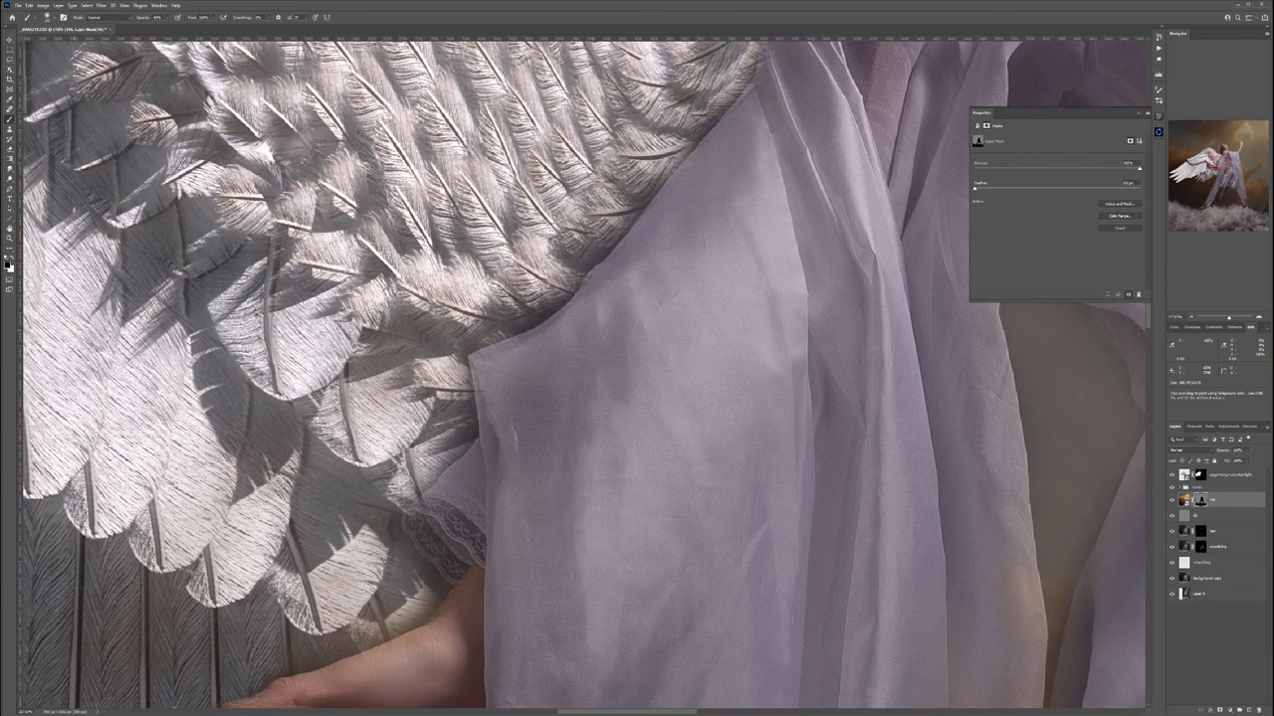
Refine the sky layer's mask around the dark curls behind the neck, clearing the haze above the wing joint
scroll(582, 372, "up", 5)
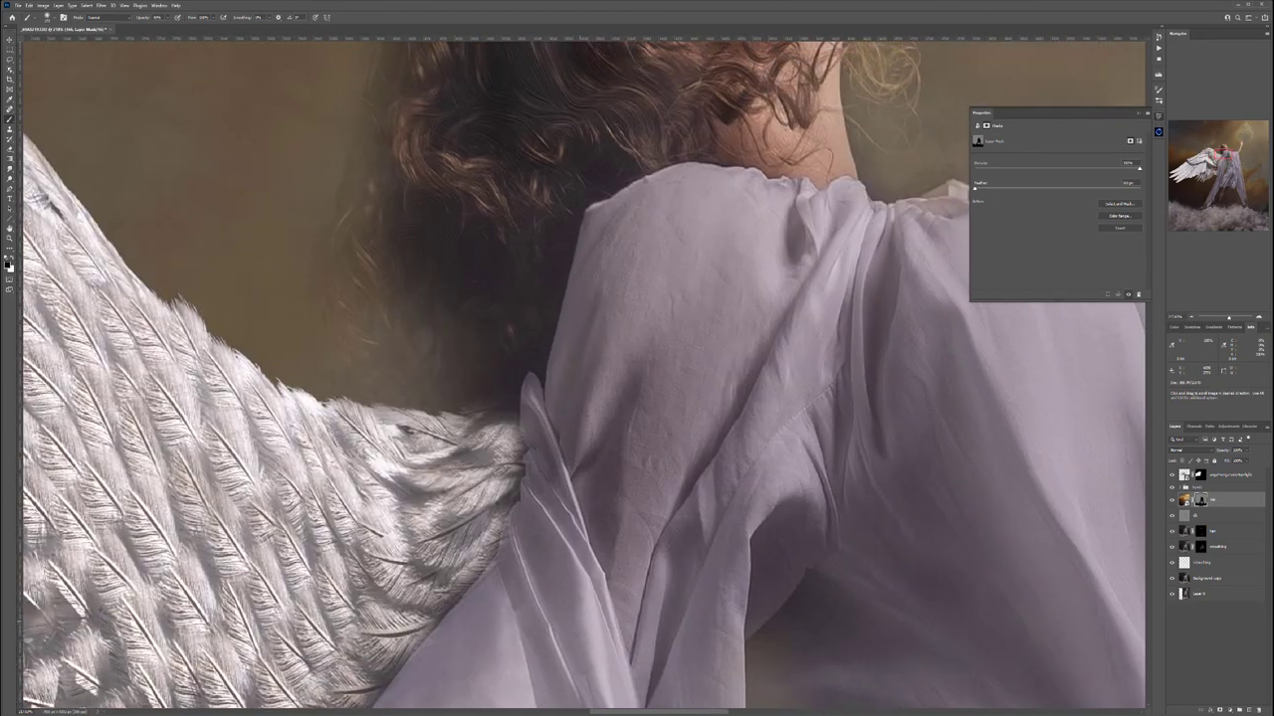
left_click_drag(580, 622, 582, 658)
left_click_drag(422, 296, 527, 383)
key("x")
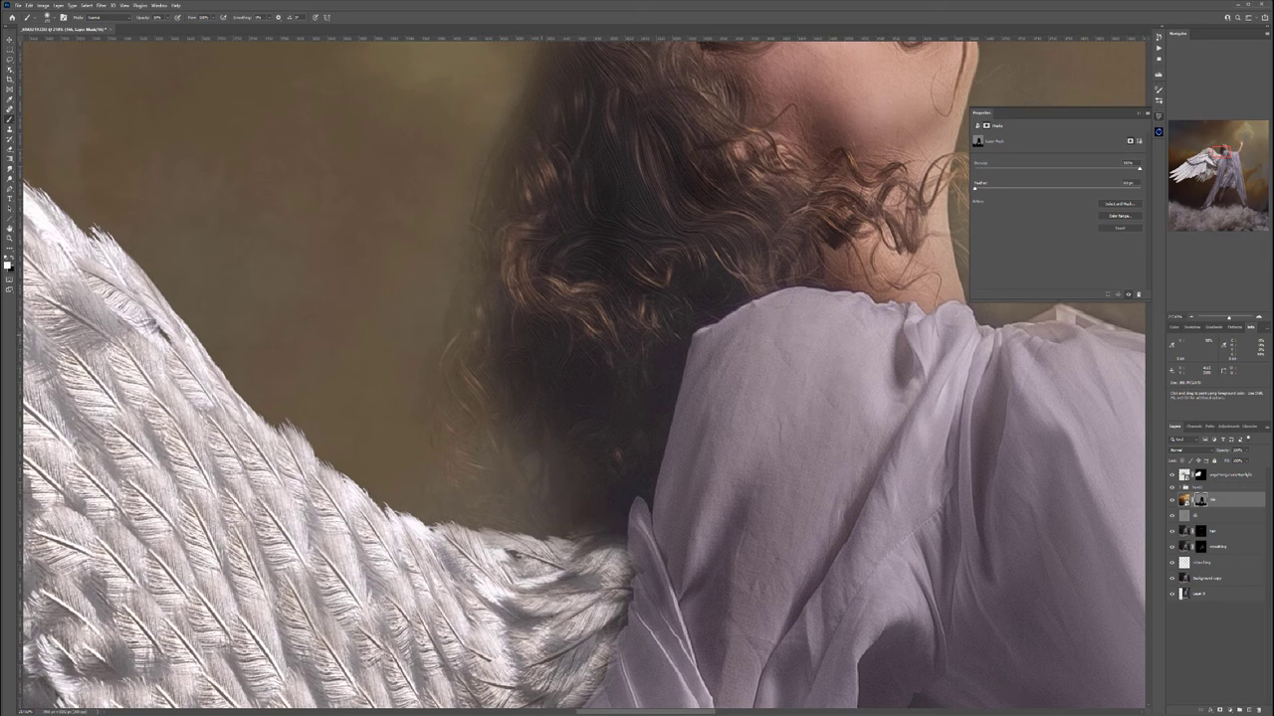
key("x")
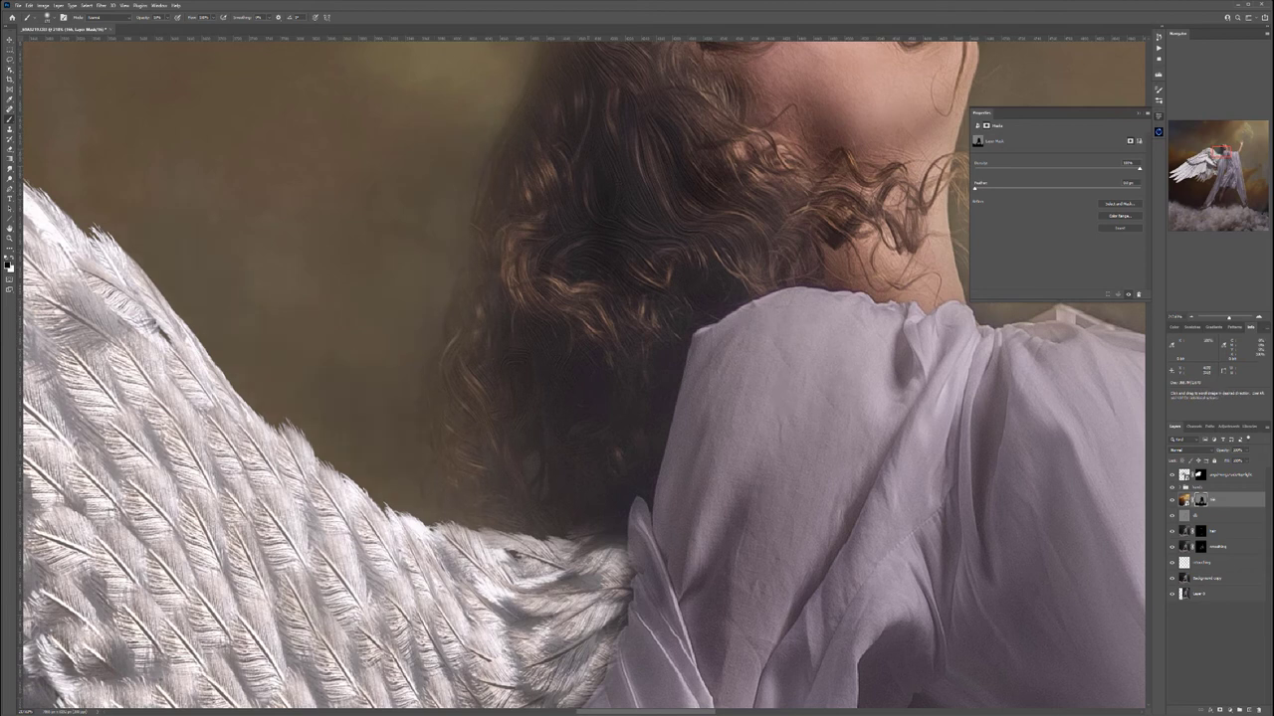
left_click_drag(557, 328, 629, 519)
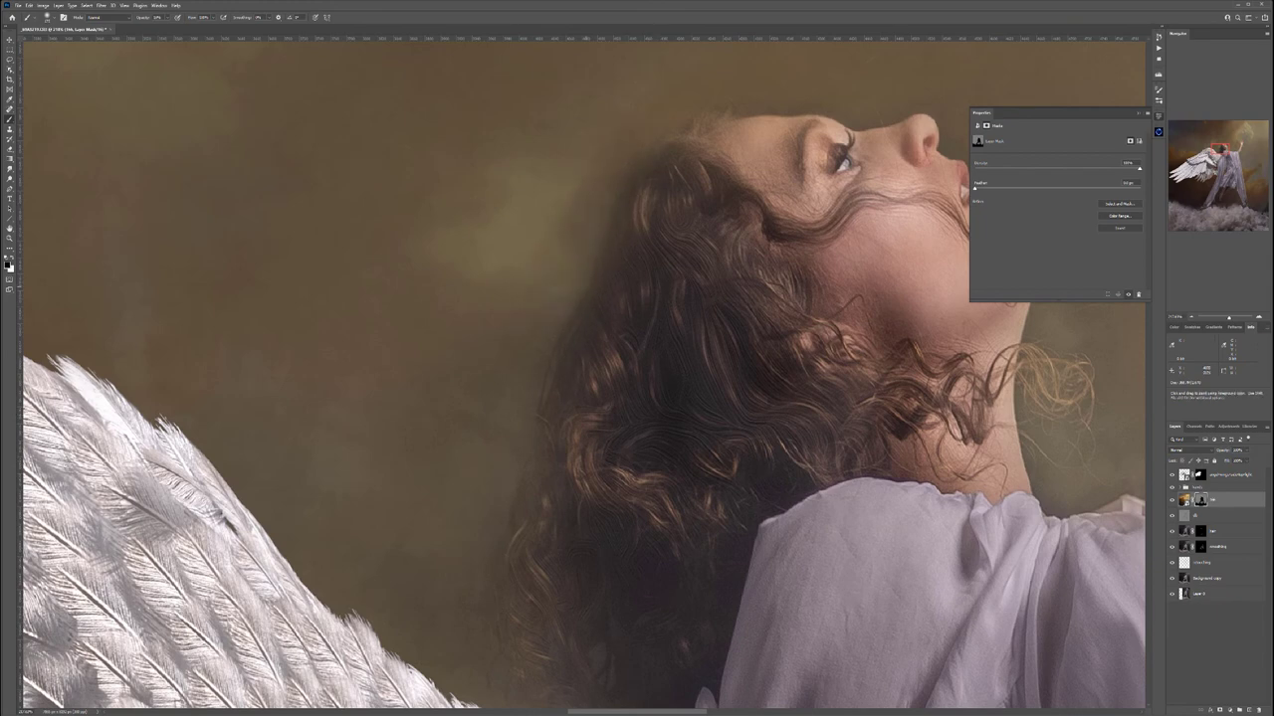
Change the sky layer's blend mode to Soft Light
scroll(343, 453, "down", 8)
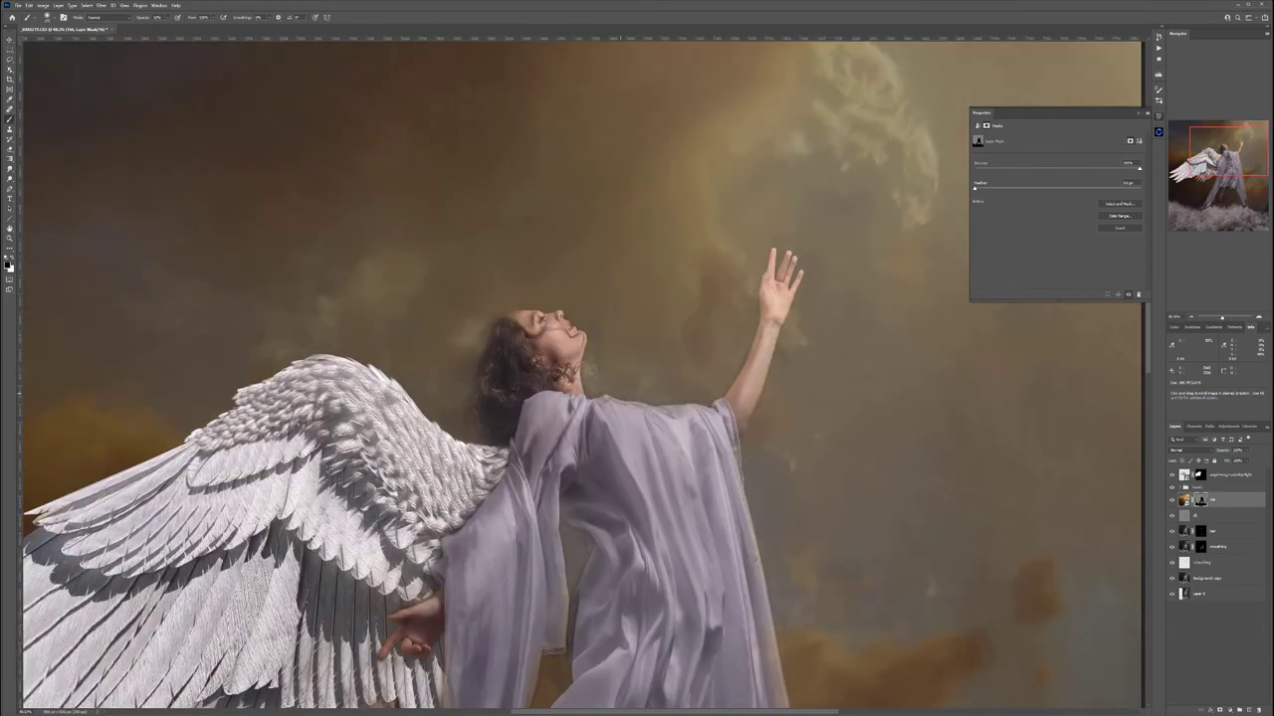
left_click_drag(620, 393, 442, 300)
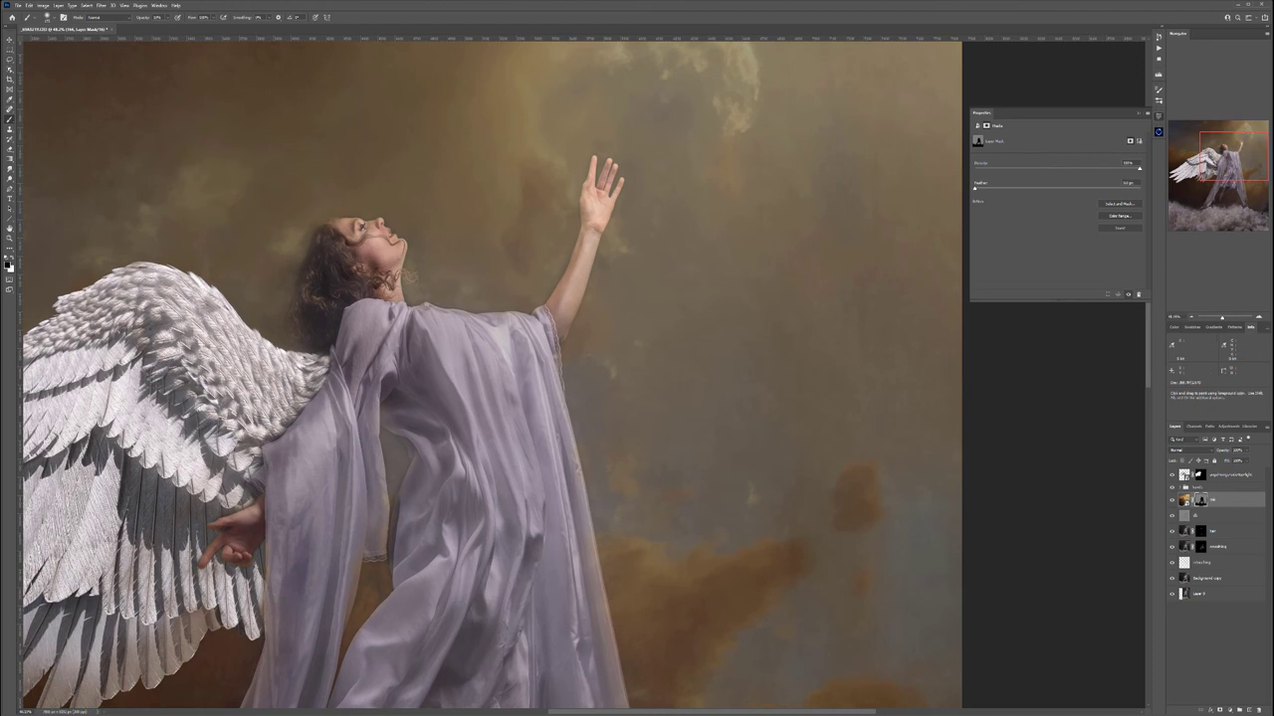
left_click(1190, 451)
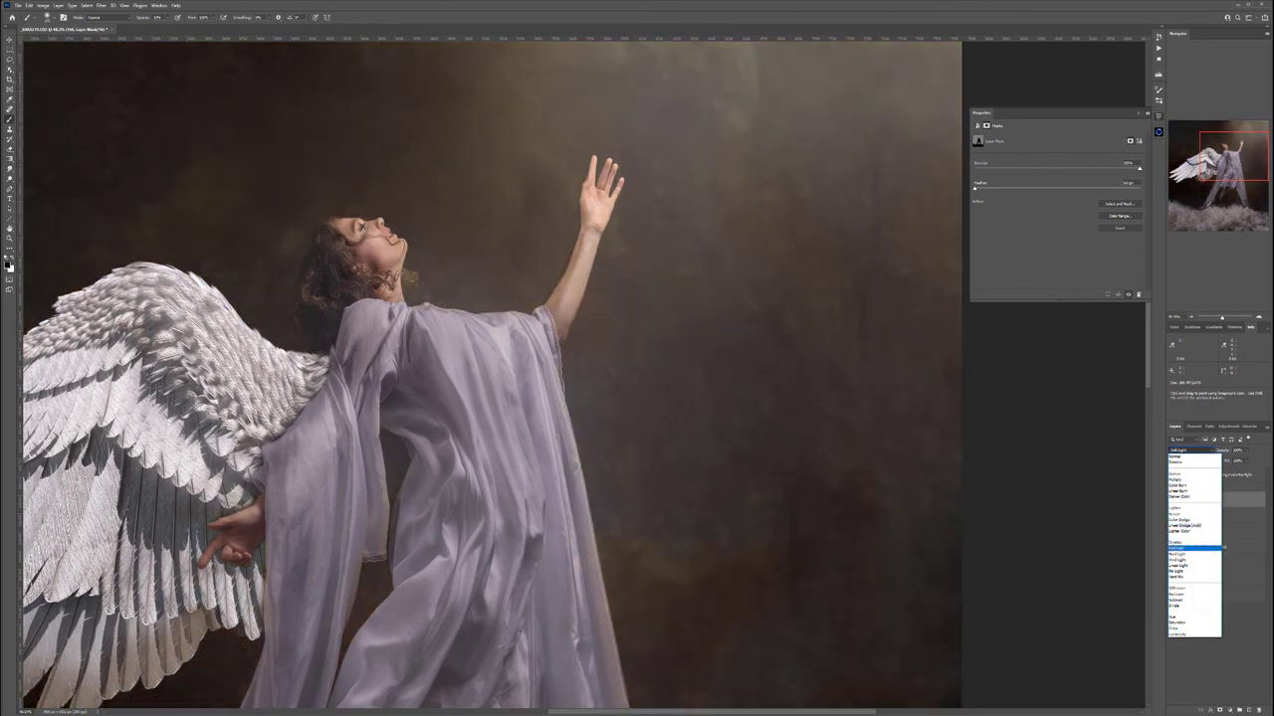
left_click(1179, 548)
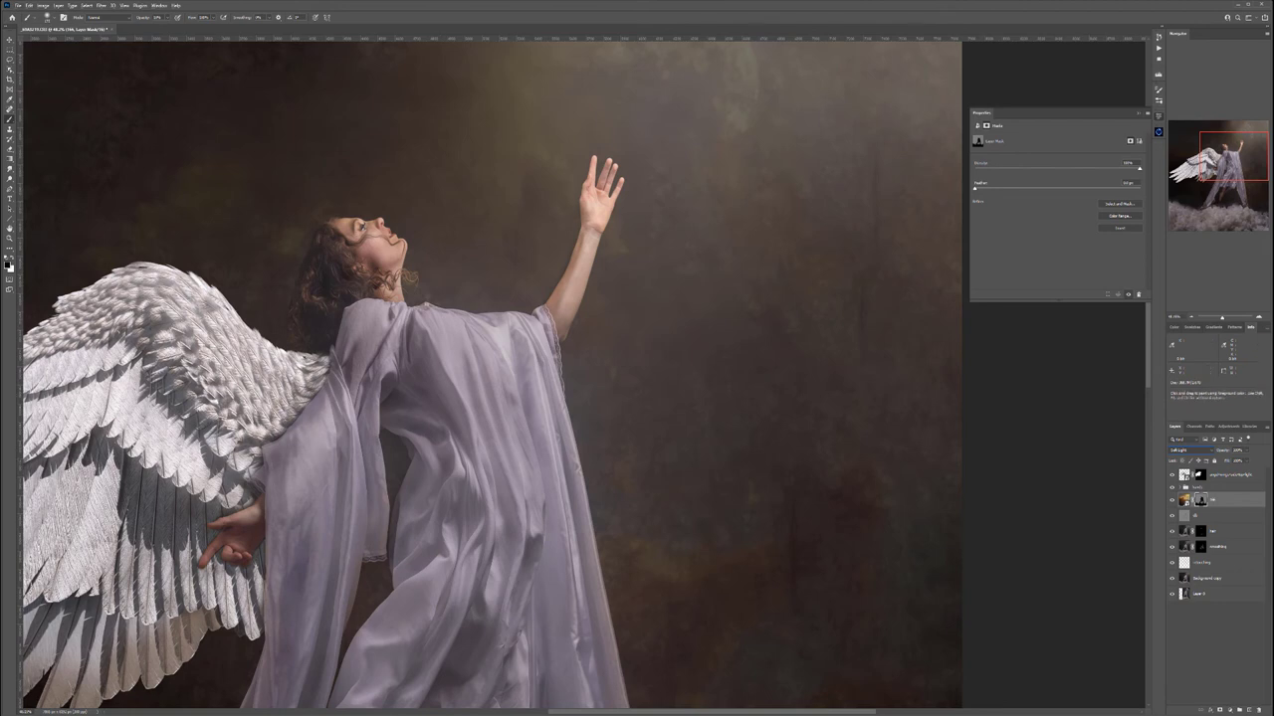
Paint white on the wing layer's mask to reveal feathers through the gap between the sleeve and the dress
left_click(1230, 475)
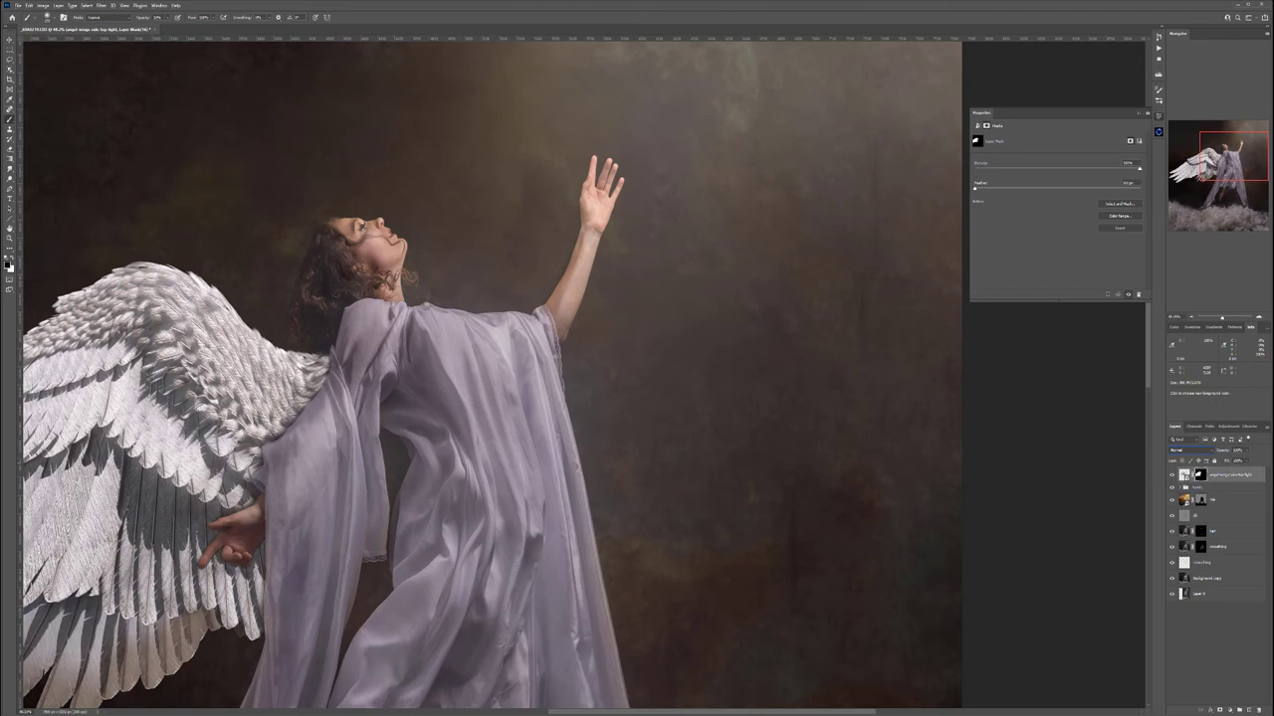
scroll(398, 472, "up", 1)
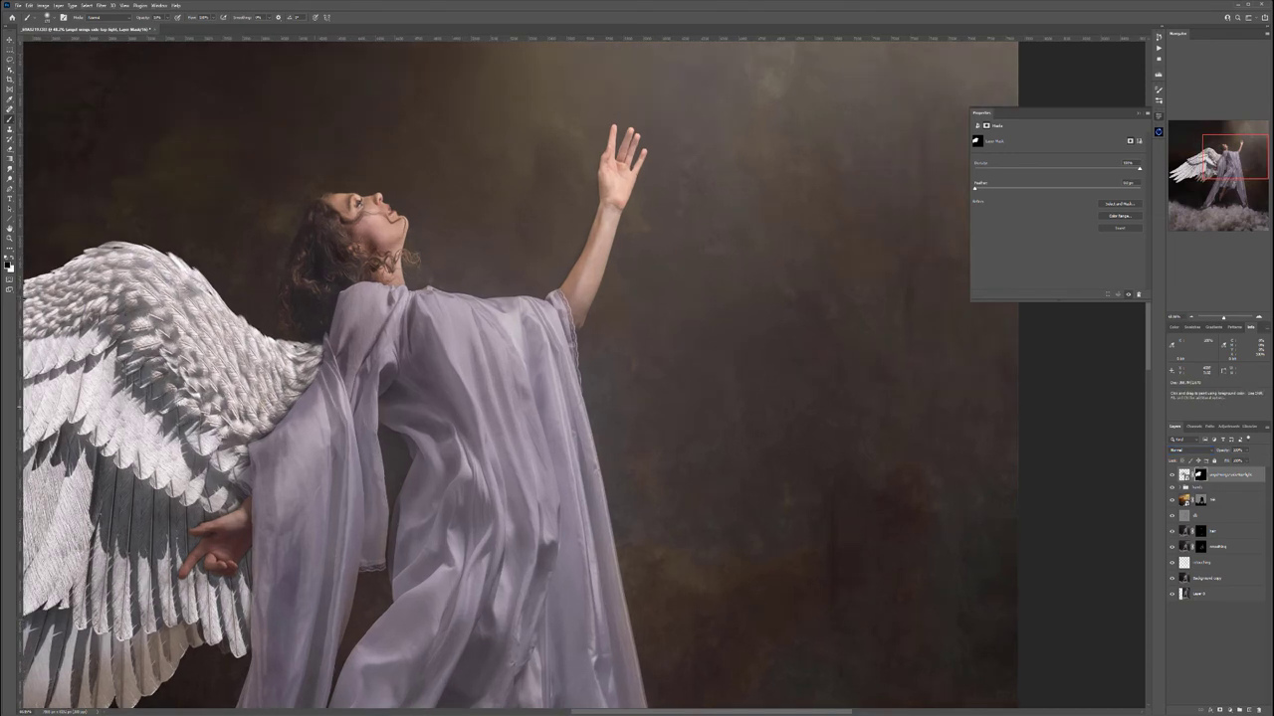
scroll(398, 472, "up", 10)
key("x")
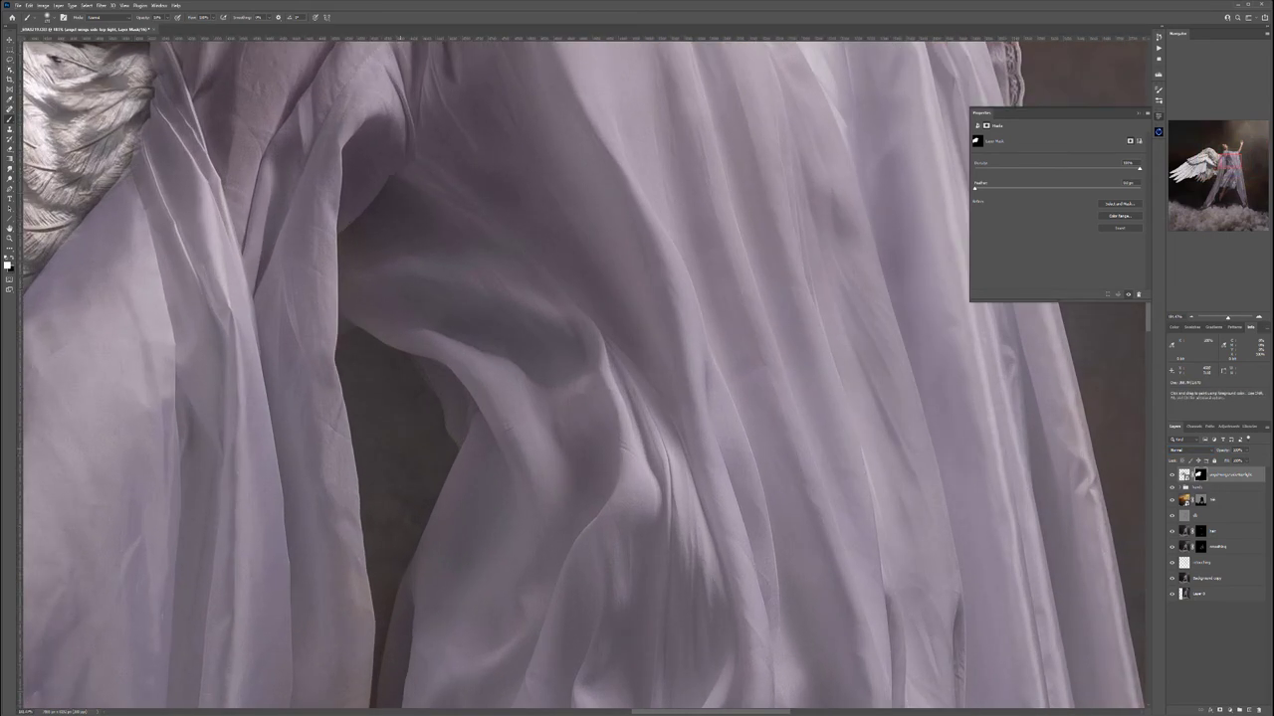
left_click_drag(372, 375, 406, 454)
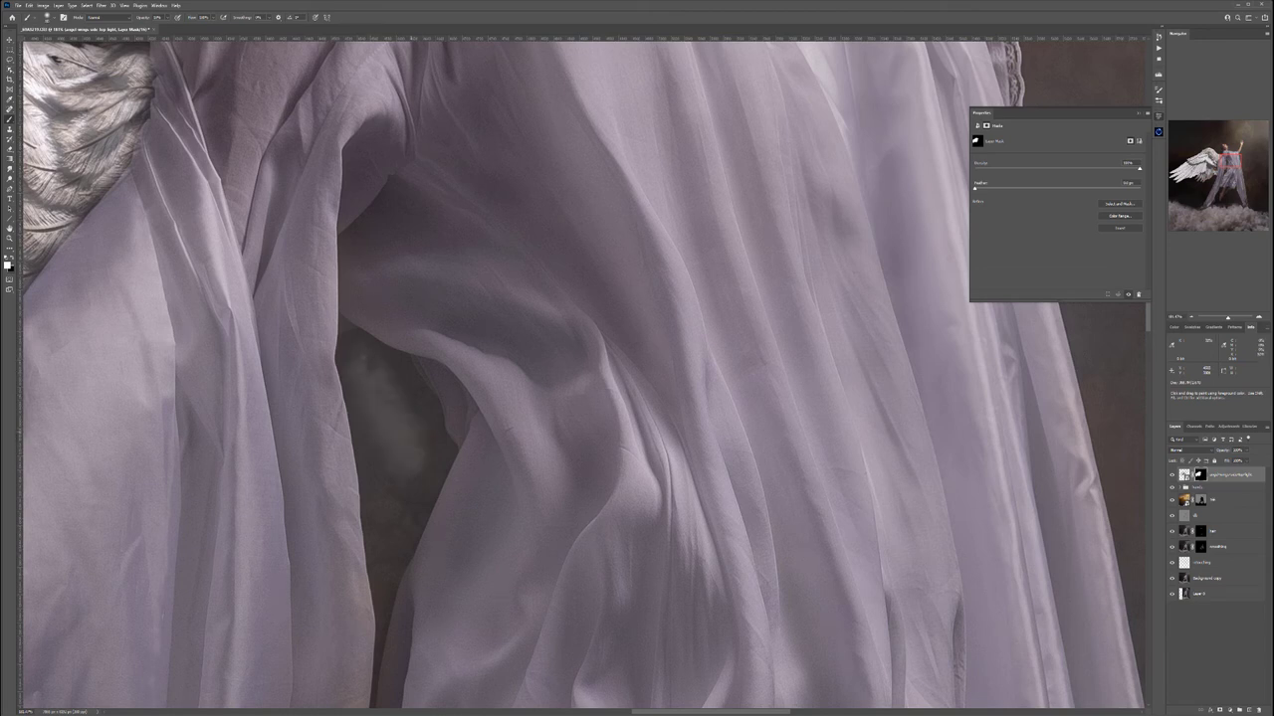
mouse_move(368, 360)
left_mouse_down()
mouse_move(396, 410)
mouse_move(401, 400)
mouse_move(407, 443)
left_mouse_up()
left_click_drag(401, 416, 403, 444)
mouse_move(363, 344)
left_mouse_down()
mouse_move(388, 508)
mouse_move(418, 457)
mouse_move(403, 487)
left_mouse_up()
left_click_drag(432, 434, 408, 480)
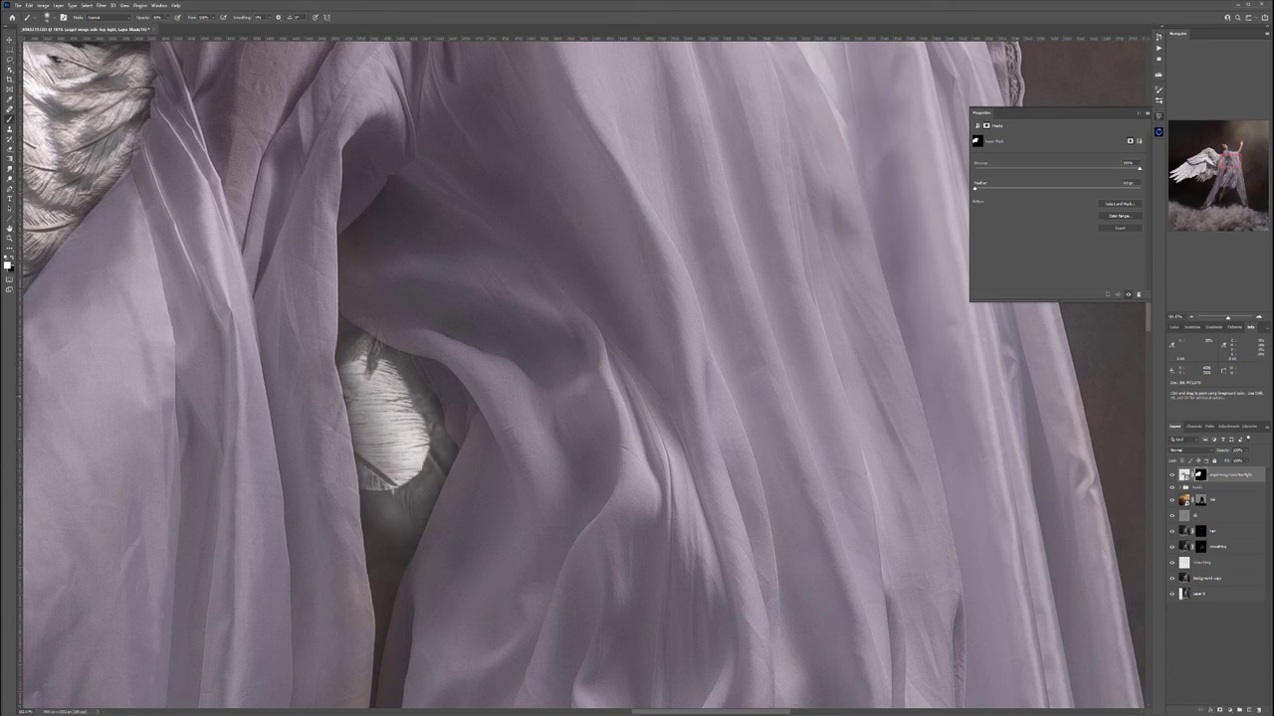
mouse_move(354, 343)
left_mouse_down()
mouse_move(369, 390)
mouse_move(444, 432)
left_mouse_up()
Paint white on the wing layer's mask to reveal feather tips below the sleeve's lace hem
mouse_move(406, 535)
left_mouse_down()
mouse_move(396, 559)
mouse_move(545, 183)
mouse_move(518, 403)
left_mouse_up()
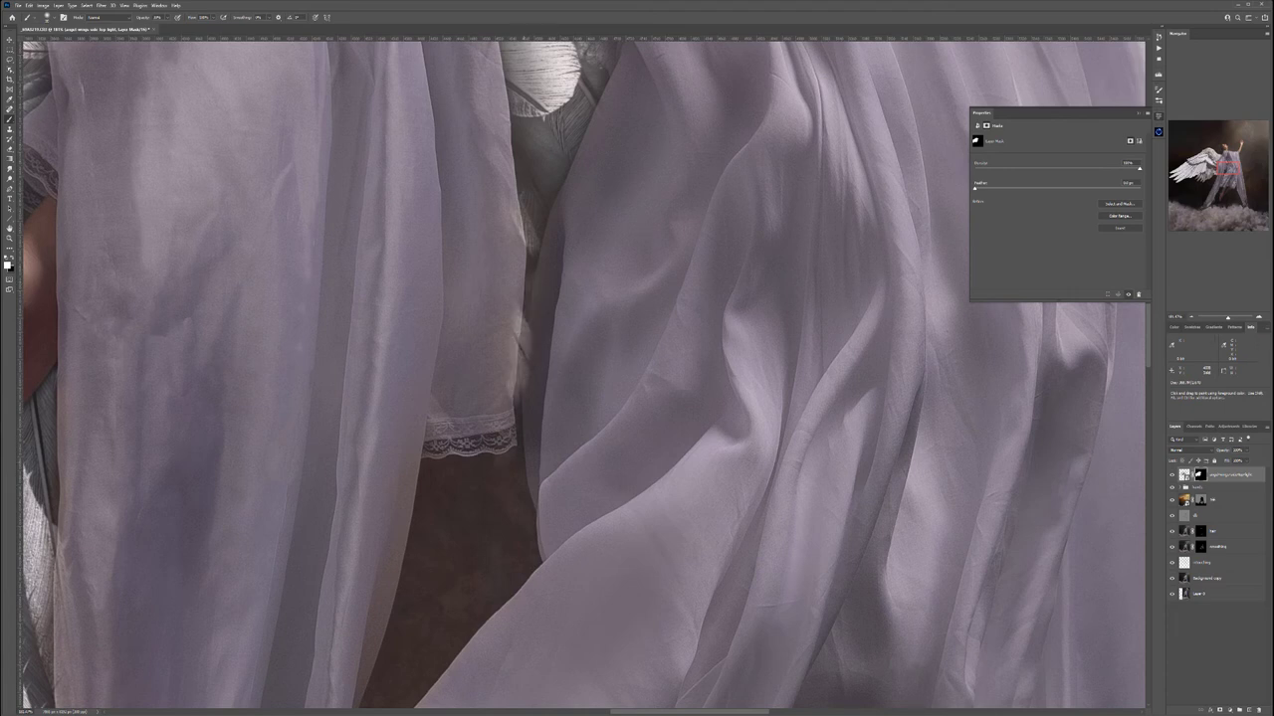
mouse_move(481, 462)
left_mouse_down()
mouse_move(500, 526)
mouse_move(471, 476)
mouse_move(428, 595)
mouse_move(453, 599)
left_mouse_up()
left_click_drag(510, 538, 517, 549)
left_click_drag(492, 467, 511, 546)
left_click_drag(496, 470, 517, 547)
left_click_drag(508, 497, 520, 548)
mouse_move(464, 464)
left_mouse_down()
mouse_move(483, 482)
mouse_move(450, 468)
left_mouse_up()
left_click_drag(416, 522, 426, 601)
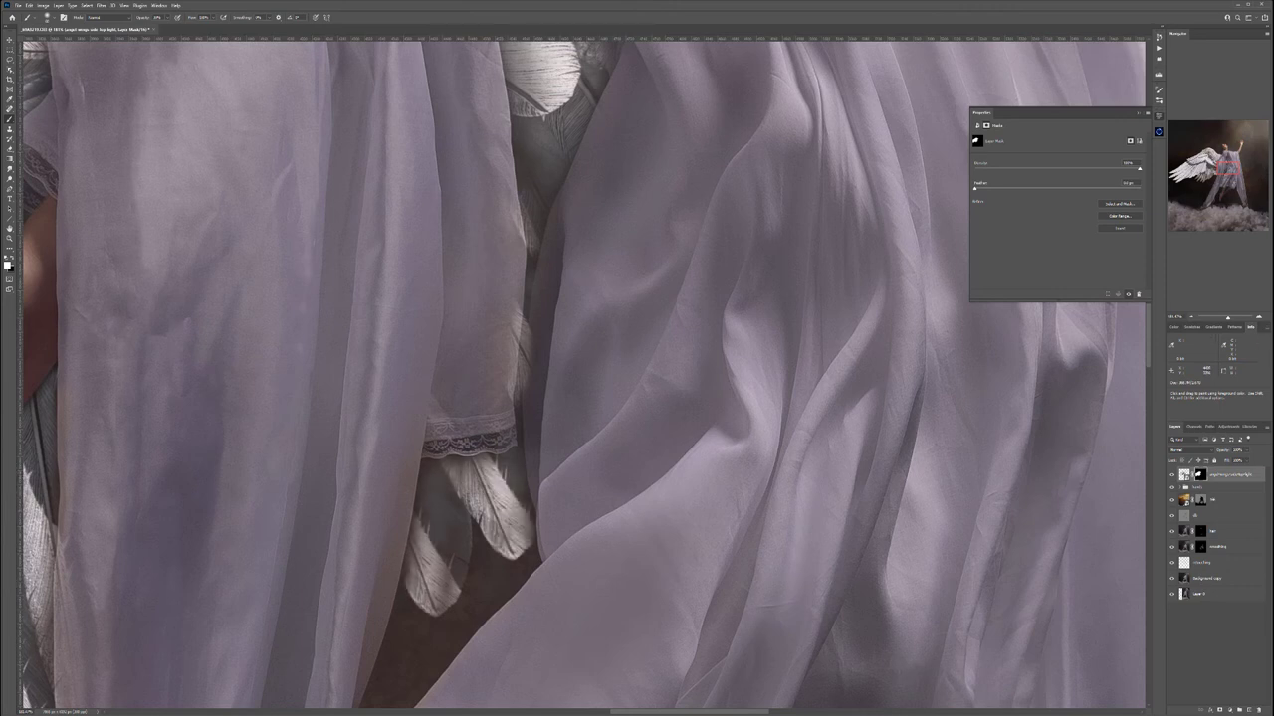
left_click_drag(455, 406, 482, 448)
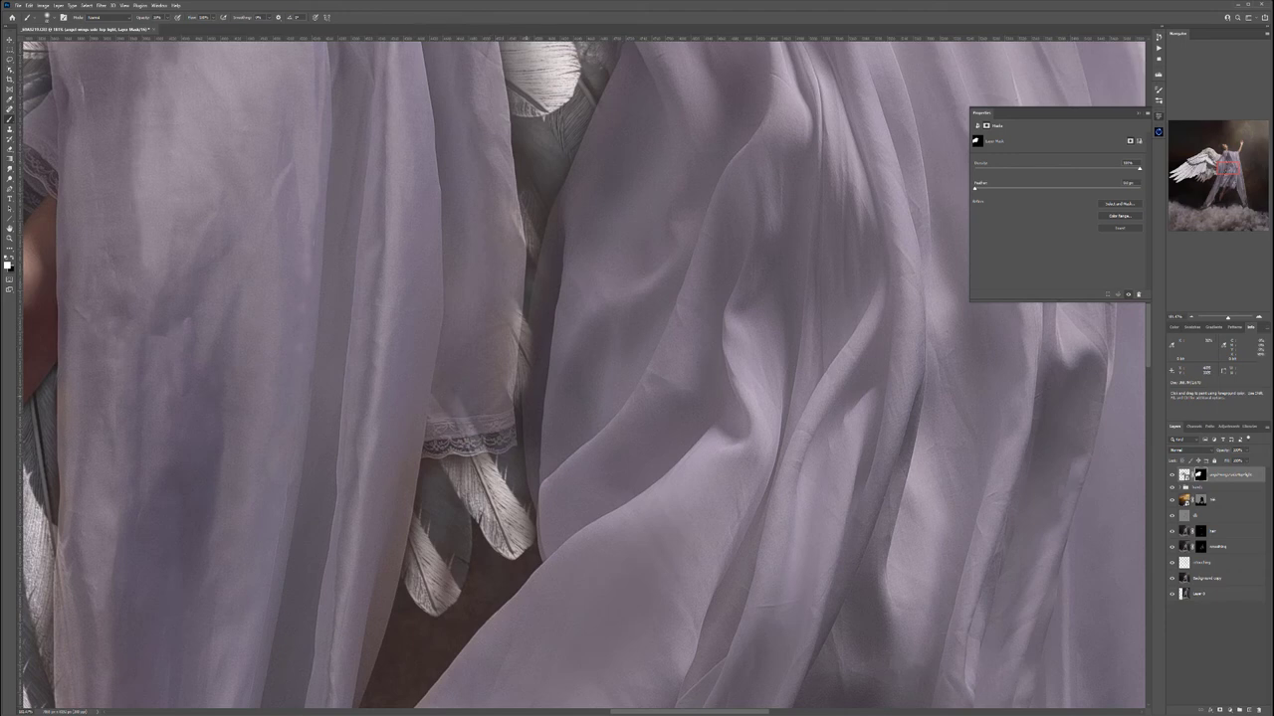
Paint black on the wing layer's mask to clear feathers overlapping the sleeve's lace hem and its inner edge
scroll(497, 309, "up", 3)
key("x")
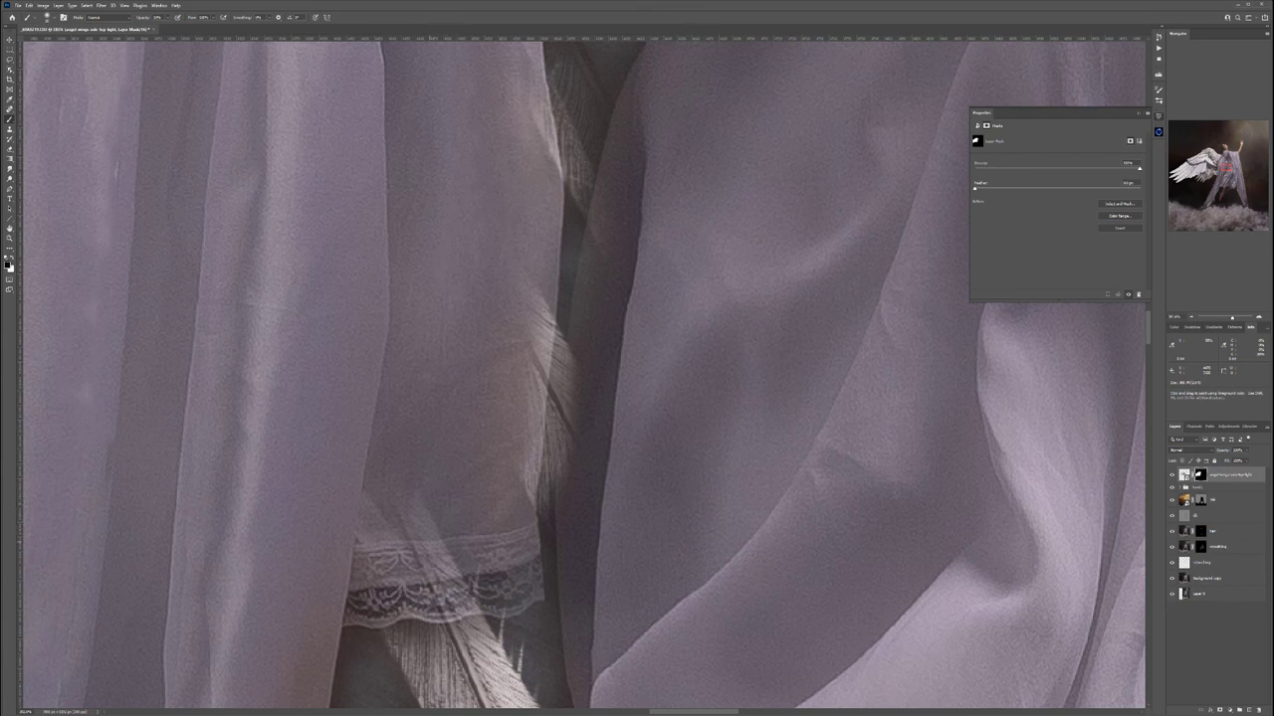
left_click_drag(430, 544, 438, 561)
left_click_drag(444, 581, 458, 596)
left_click_drag(543, 333, 540, 376)
mouse_move(545, 306)
left_mouse_down()
mouse_move(549, 345)
mouse_move(552, 317)
left_mouse_up()
left_click_drag(538, 402, 554, 356)
left_click_drag(521, 435, 517, 507)
left_click_drag(563, 356, 557, 476)
left_click_drag(530, 229, 545, 486)
left_click_drag(554, 362, 557, 382)
Lower the wing layer's opacity slightly
scroll(585, 372, "up", 5)
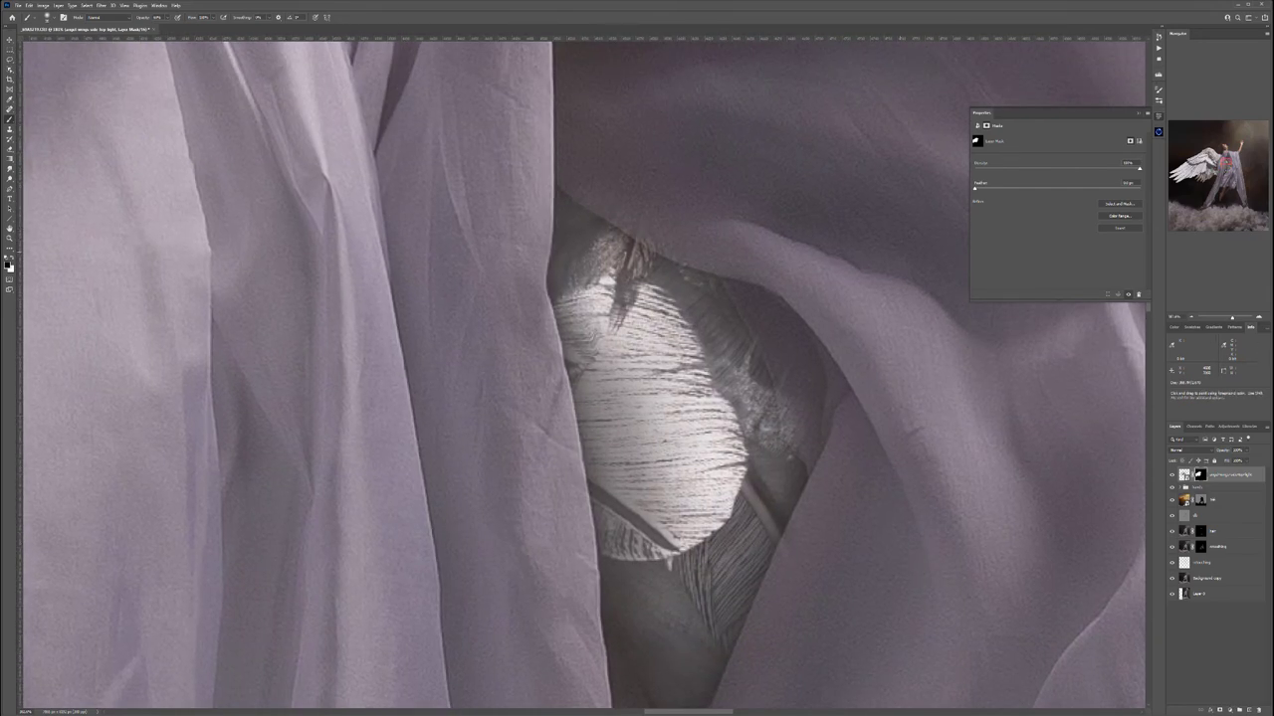
scroll(696, 388, "down", 6)
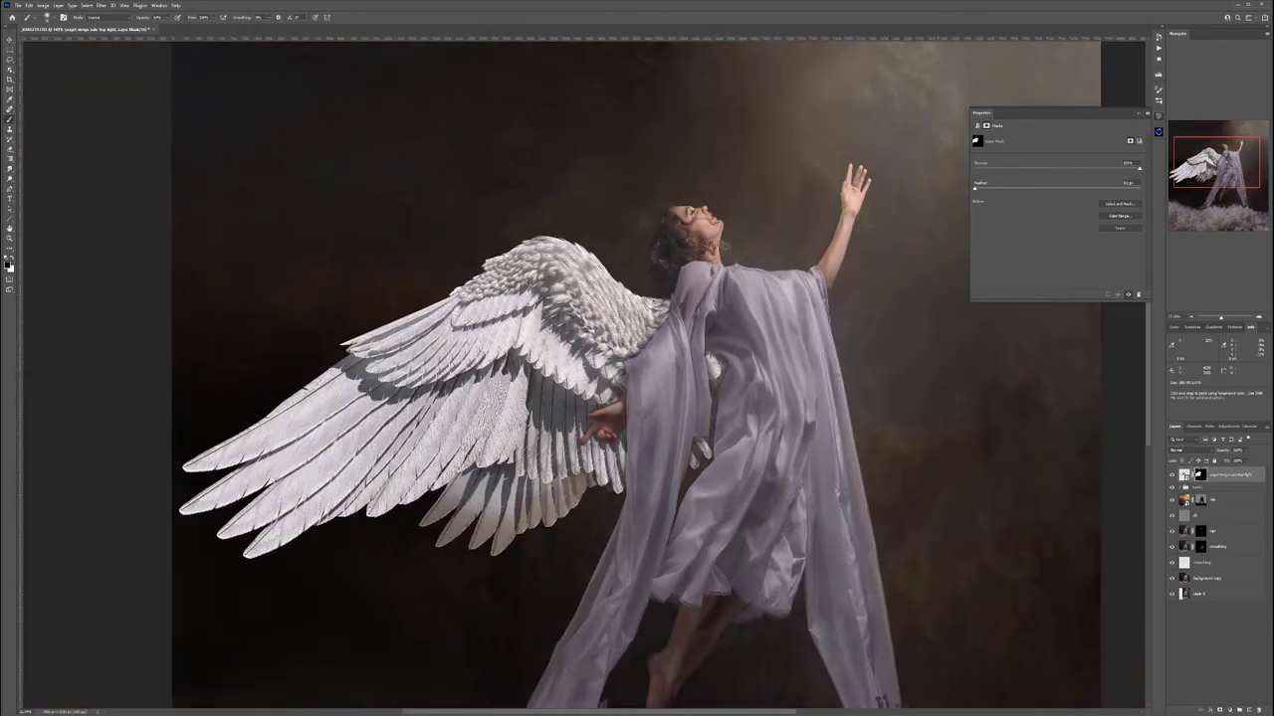
scroll(685, 415, "down", 4)
scroll(686, 415, "up", 4)
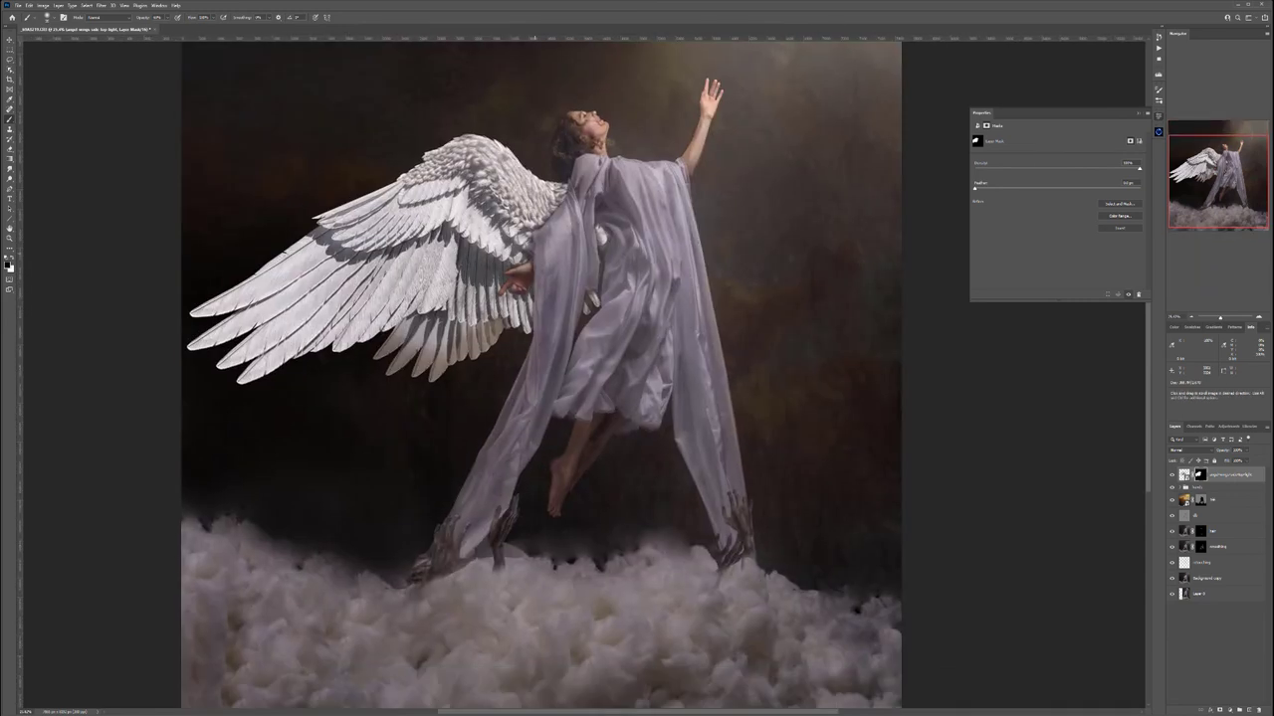
scroll(512, 192, "up", 3)
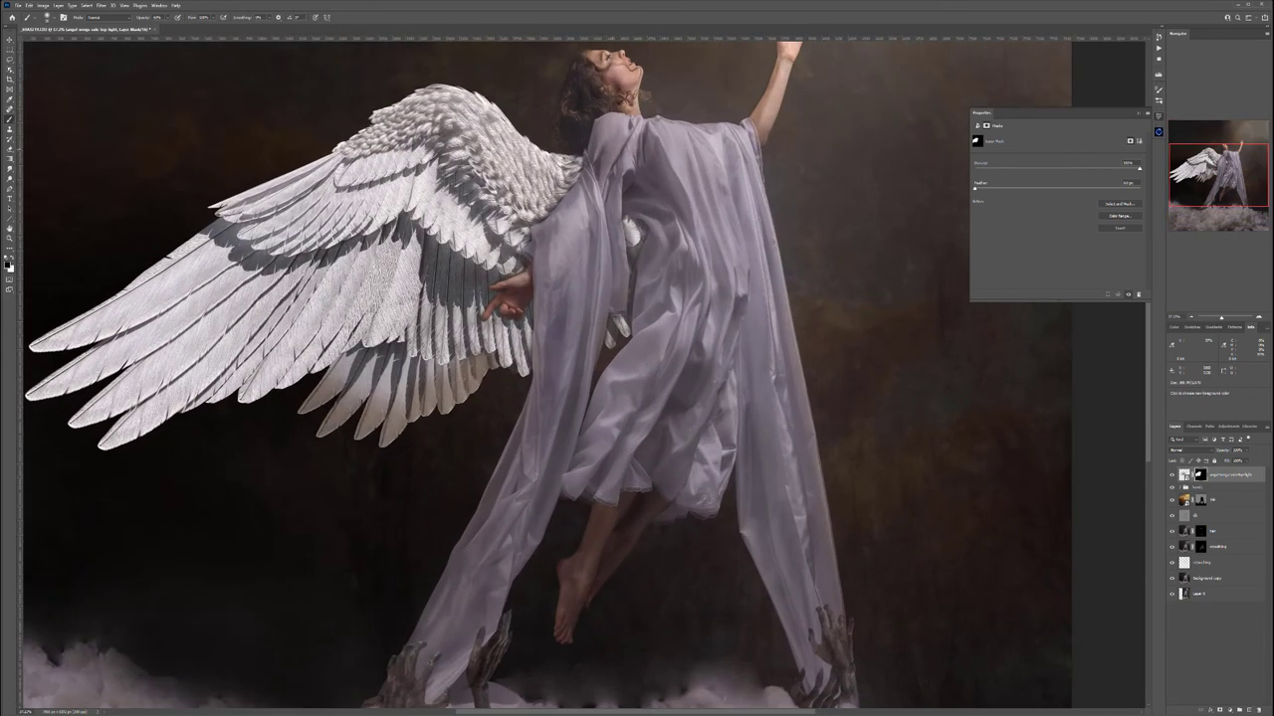
scroll(568, 398, "down", 3)
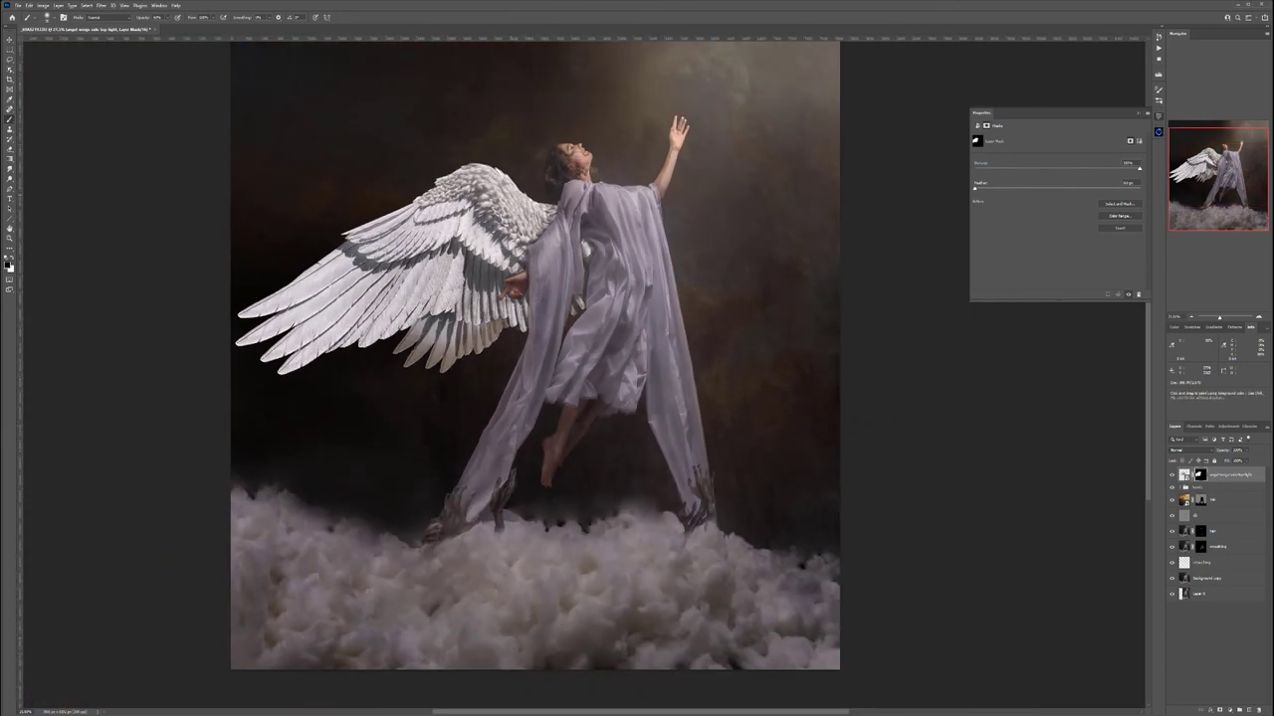
scroll(572, 378, "down", 3)
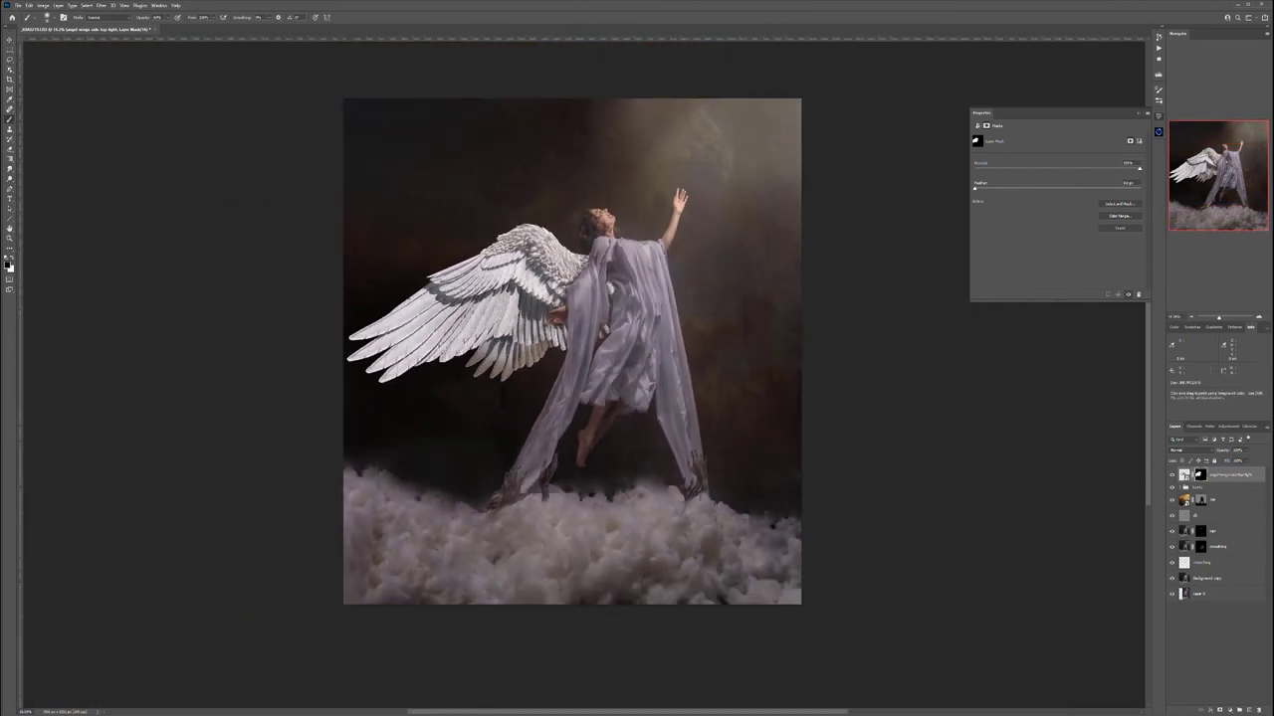
left_click(1246, 450)
mouse_move(1248, 461)
left_mouse_down()
mouse_move(1230, 461)
mouse_move(1244, 461)
left_mouse_up()
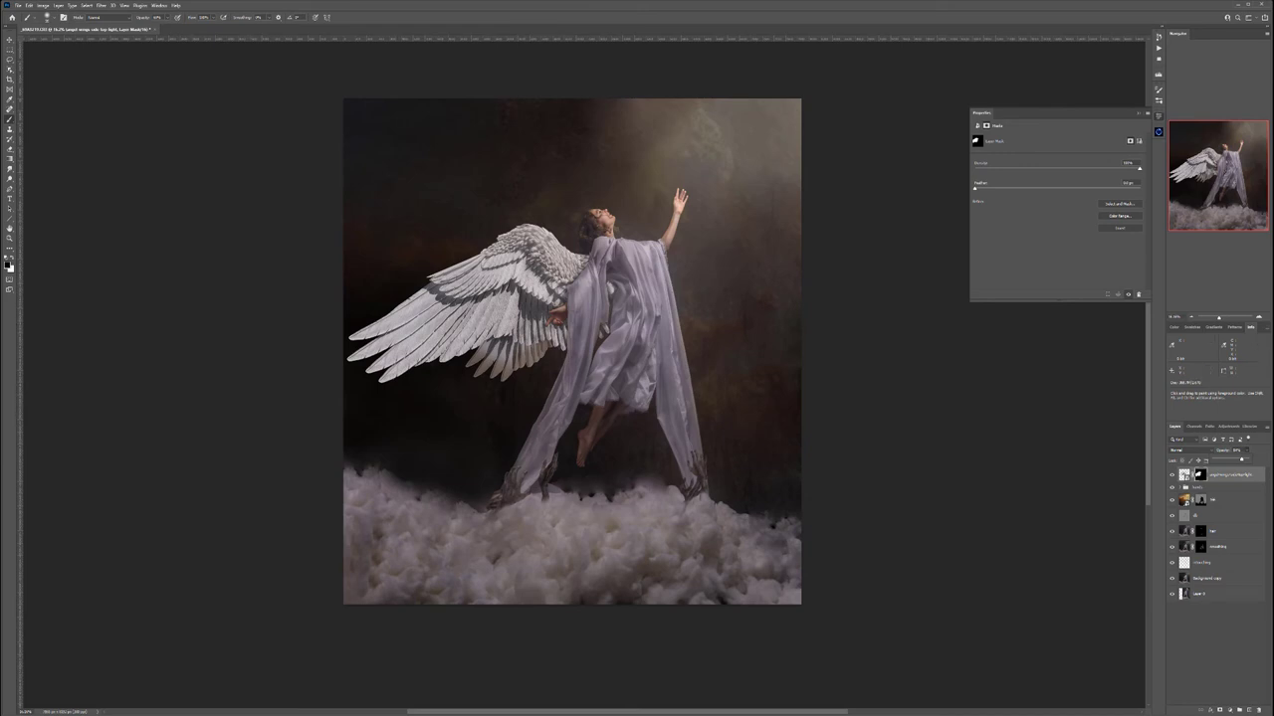
Brush soft, low-opacity black strokes across the wing layer's mask to dim the bright feathers from tips to upper edge
right_click(394, 201)
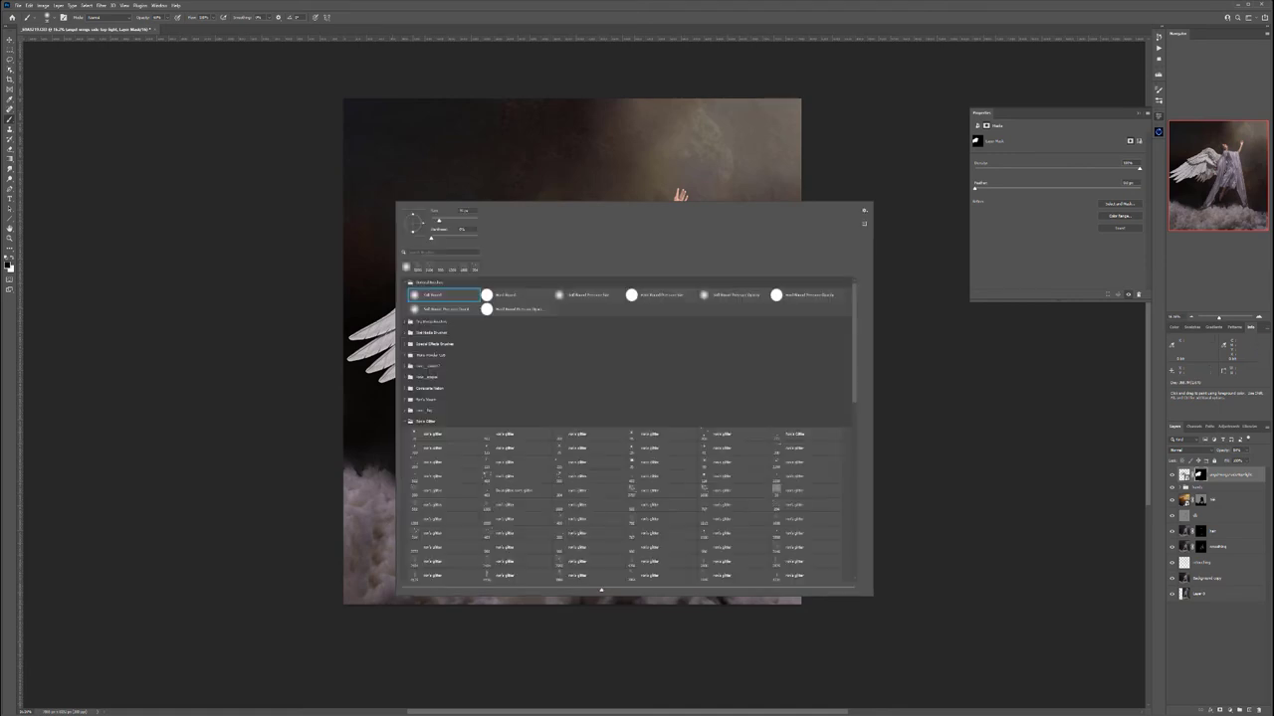
key("Escape")
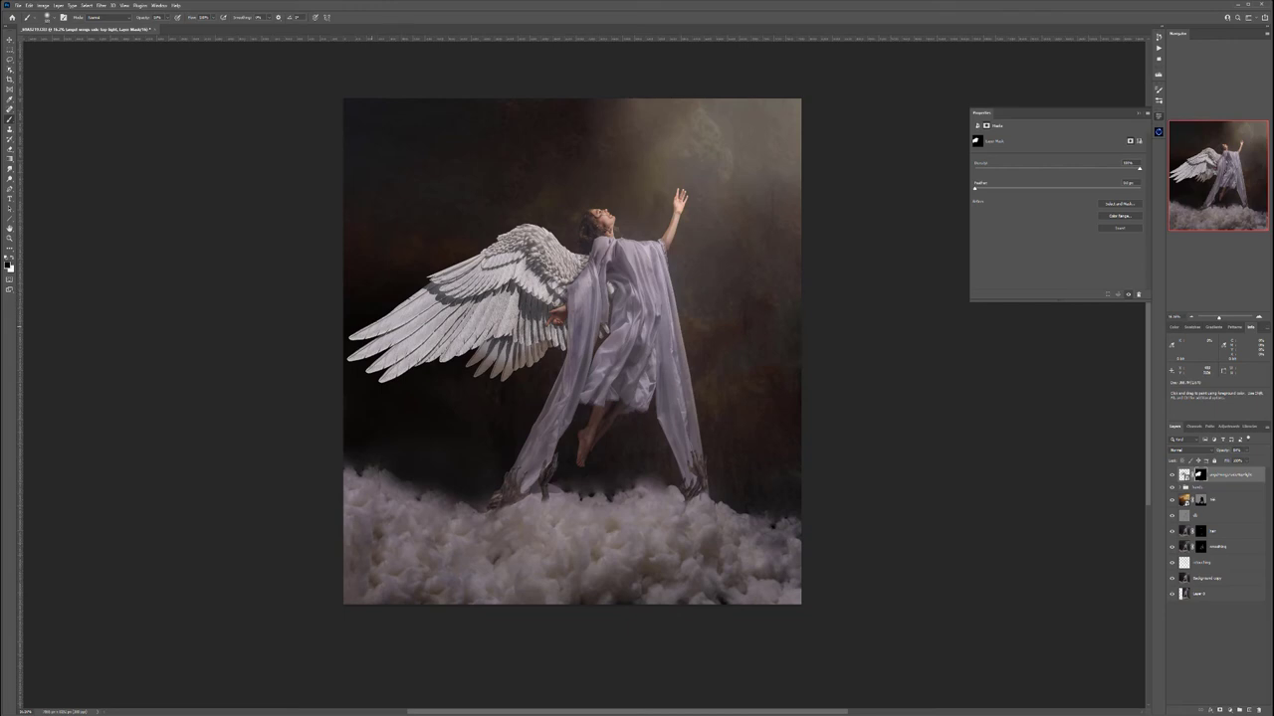
mouse_move(418, 304)
left_mouse_down()
mouse_move(358, 337)
mouse_move(431, 318)
mouse_move(358, 351)
mouse_move(396, 322)
mouse_move(360, 336)
mouse_move(354, 352)
mouse_move(376, 370)
left_mouse_up()
mouse_move(454, 333)
left_mouse_down()
mouse_move(384, 367)
mouse_move(445, 358)
mouse_move(504, 376)
left_mouse_up()
mouse_move(528, 333)
left_mouse_down()
mouse_move(514, 348)
mouse_move(386, 376)
left_mouse_up()
mouse_move(481, 316)
left_mouse_down()
mouse_move(371, 371)
mouse_move(358, 363)
left_mouse_up()
left_click_drag(428, 299, 380, 326)
left_click_drag(484, 259, 420, 298)
left_click_drag(545, 233, 506, 234)
mouse_move(505, 301)
left_mouse_down()
mouse_move(382, 365)
mouse_move(411, 332)
mouse_move(386, 336)
mouse_move(422, 303)
mouse_move(412, 330)
left_mouse_up()
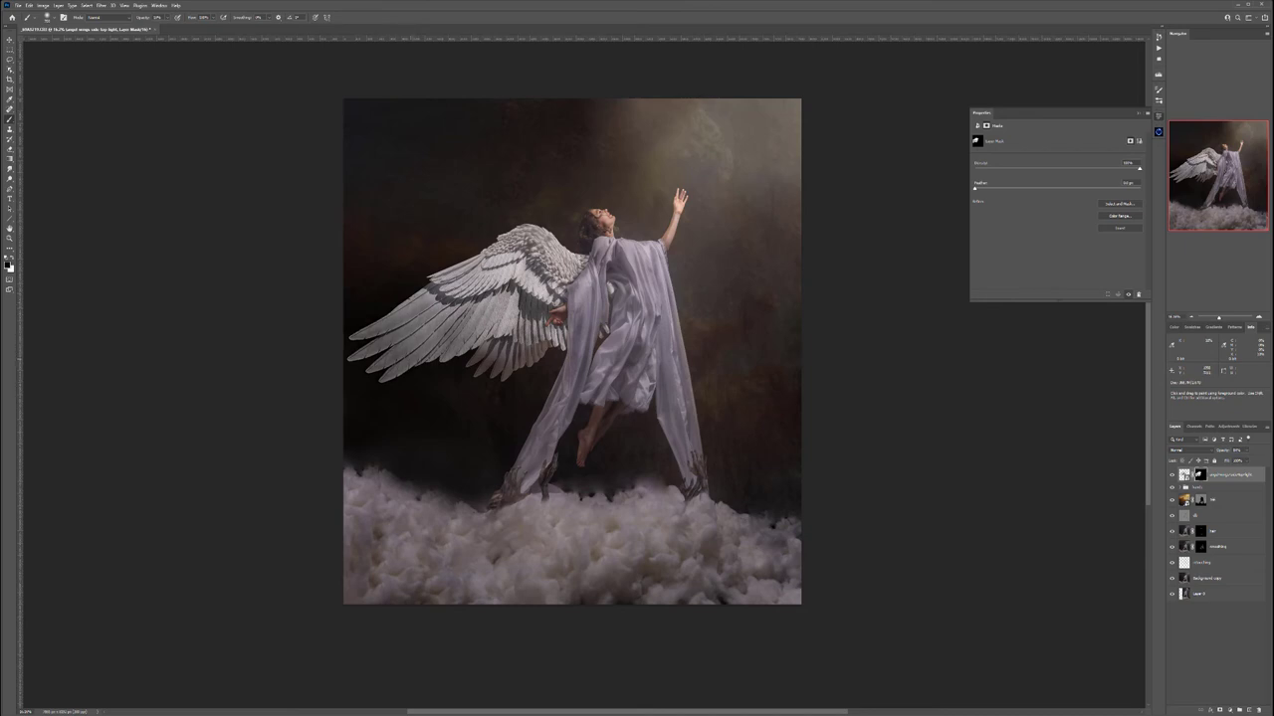
mouse_move(495, 305)
left_mouse_down()
mouse_move(462, 344)
mouse_move(479, 342)
left_mouse_up()
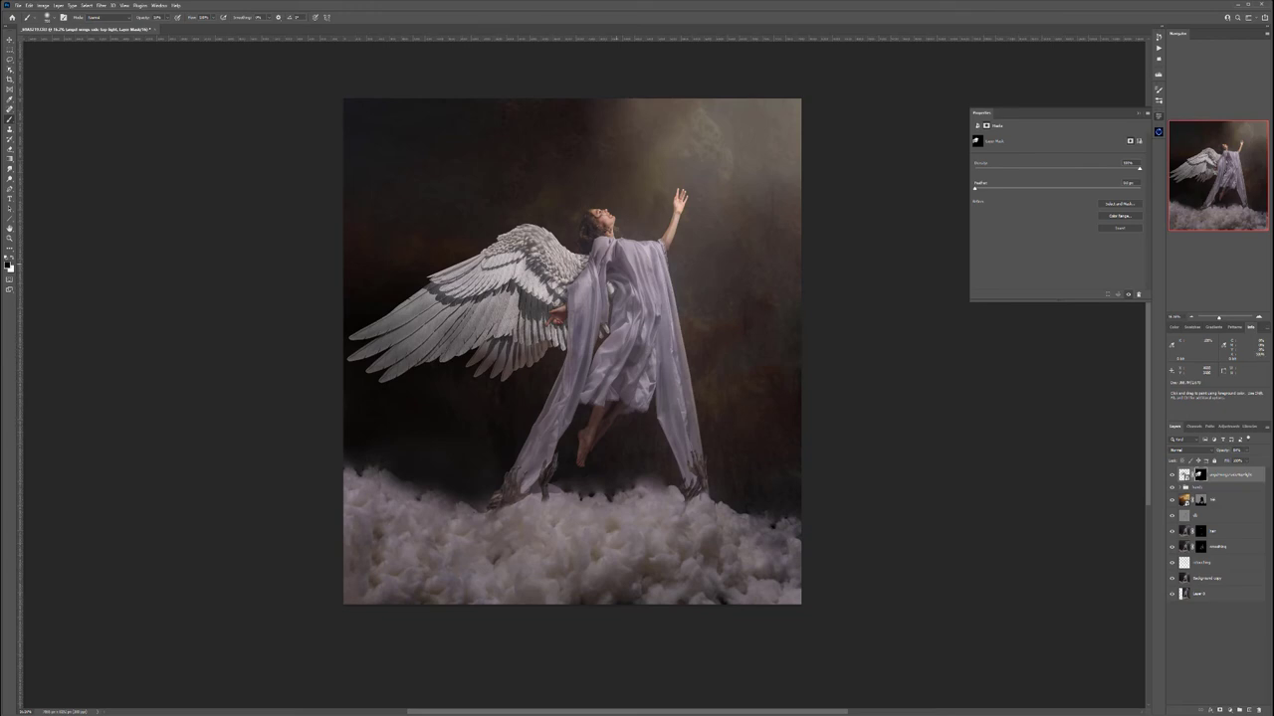
Dim the inner feathers near the lowered hand and in the sleeve gap with black on the wing layer's mask
scroll(621, 260, "up", 5)
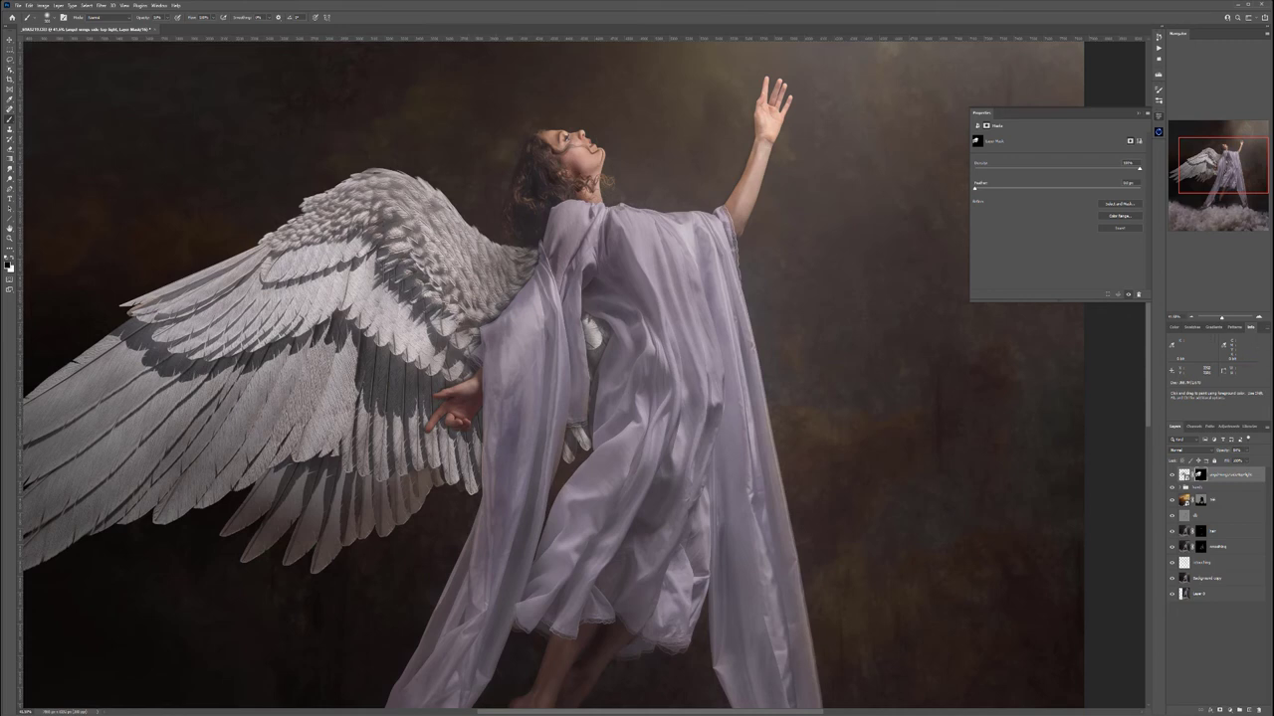
left_click_drag(446, 327, 418, 360)
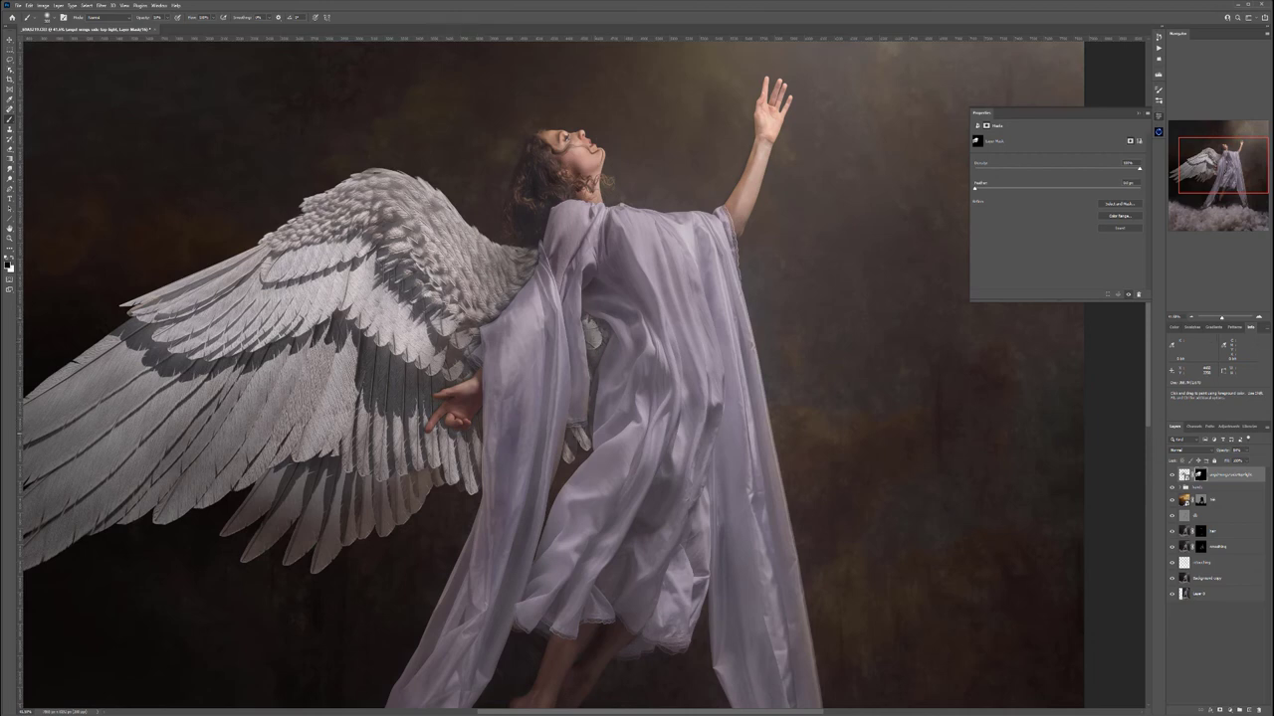
mouse_move(448, 438)
left_mouse_down()
mouse_move(449, 474)
mouse_move(439, 454)
left_mouse_up()
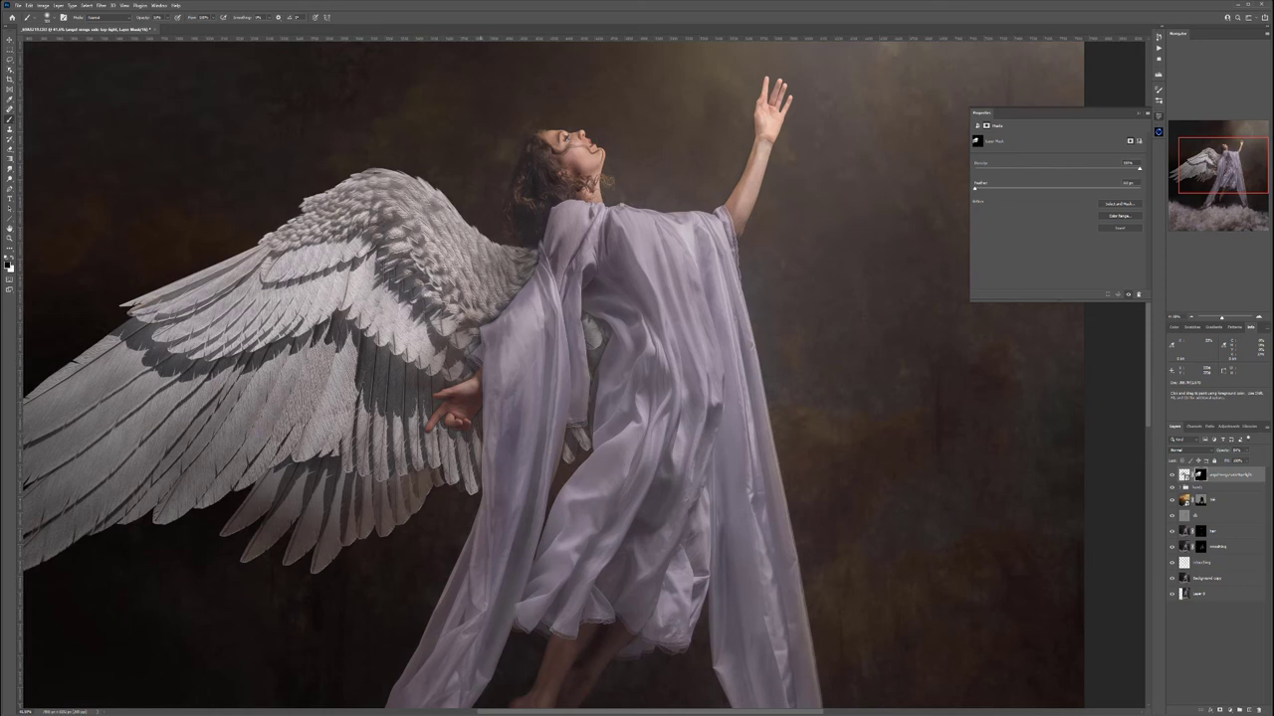
mouse_move(456, 299)
left_mouse_down()
mouse_move(429, 362)
mouse_move(410, 339)
left_mouse_up()
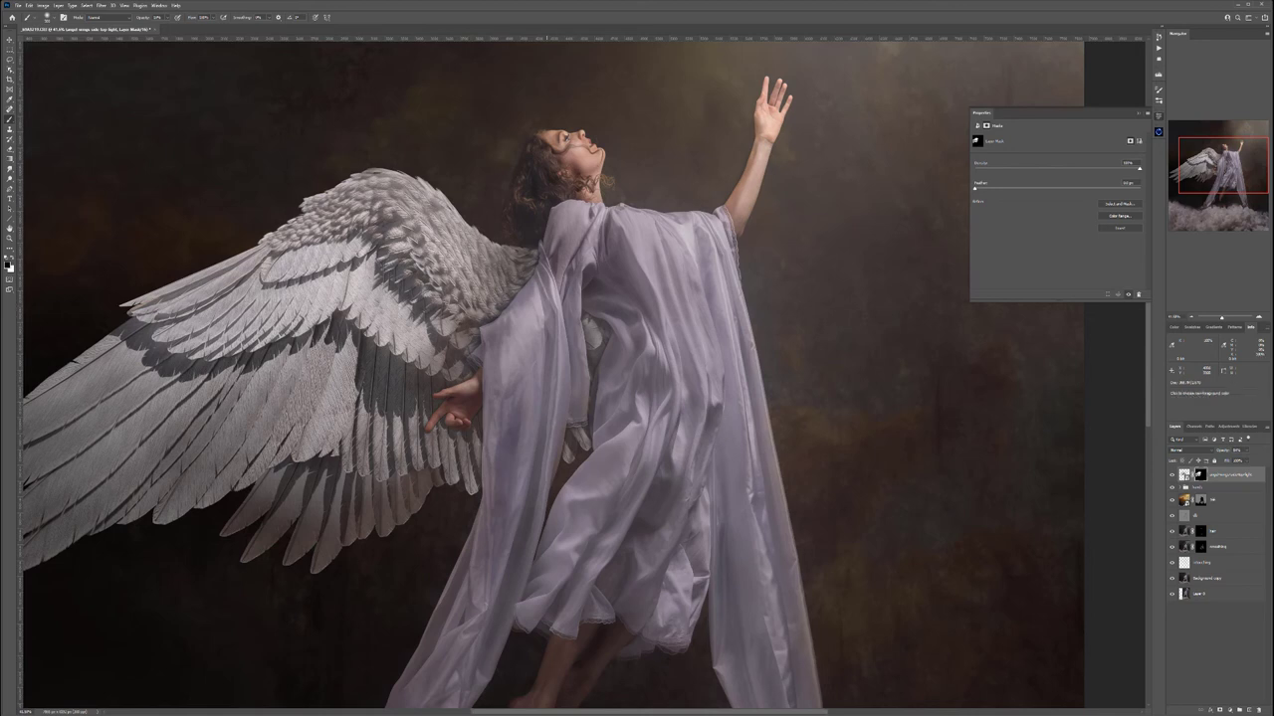
Add a new layer above the wing and fill it with 50% Gray in Normal mode
key("ctrl+0")
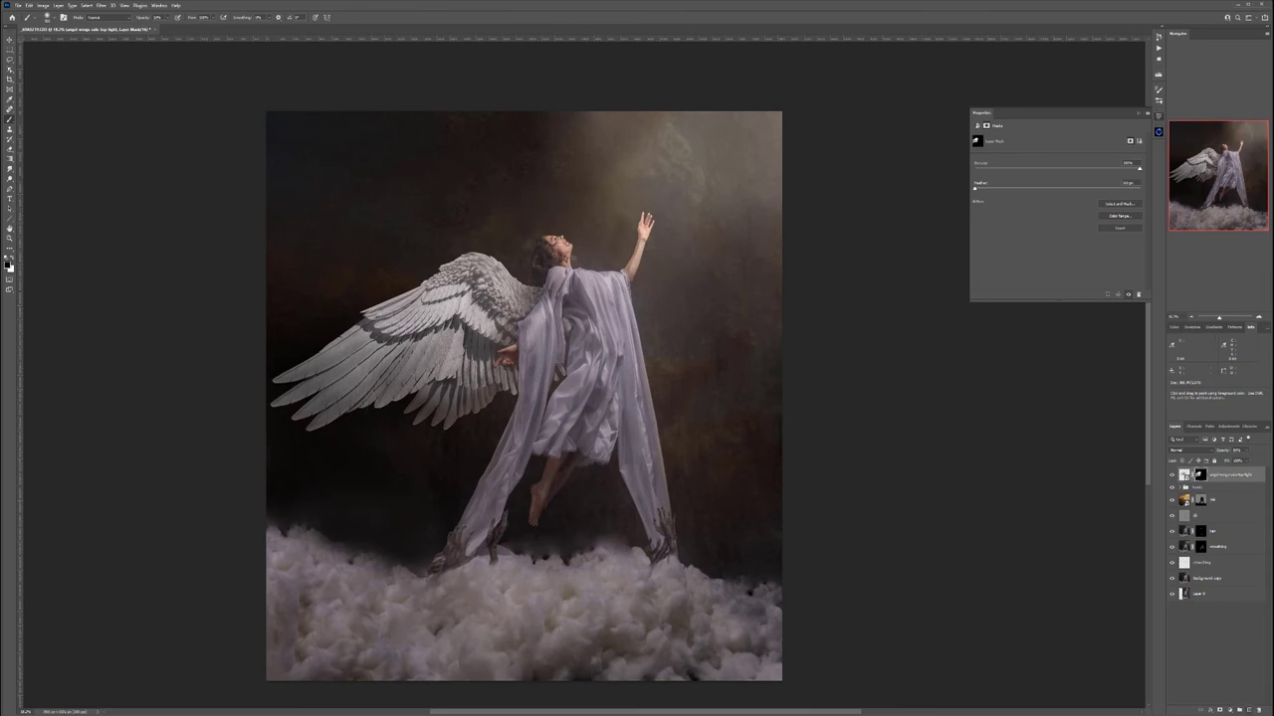
key("ctrl+shift+alt+n")
key("shift+F5")
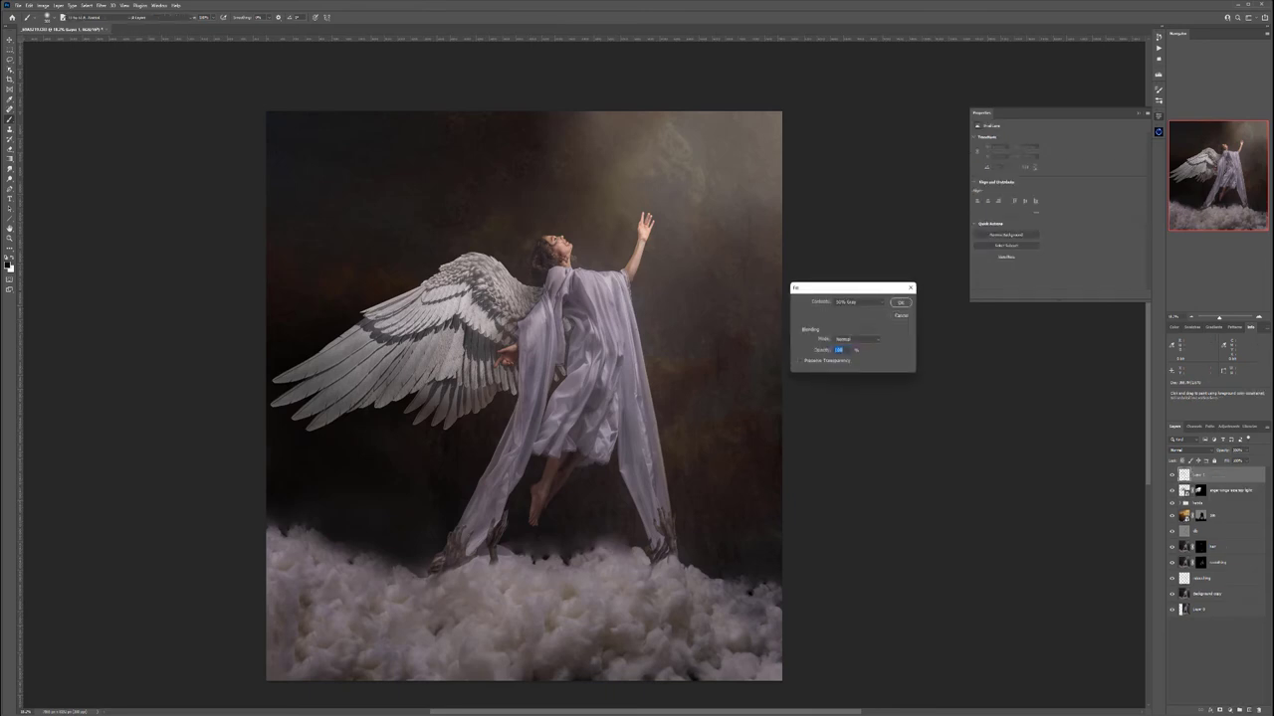
key("Return")
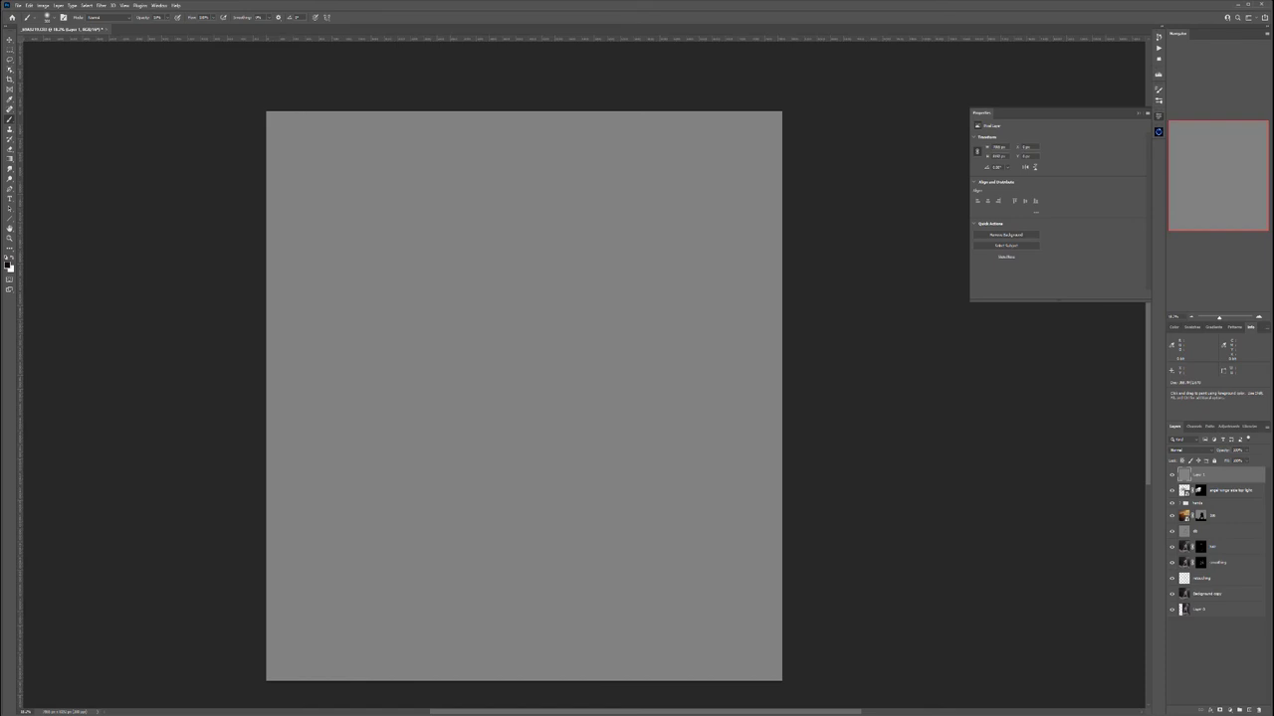
Clip the gray layer to the wing layer, rename it db and set its blend mode to Soft Light
key("ctrl+alt+g")
double_click(1204, 475)
type("d")
key("Return")
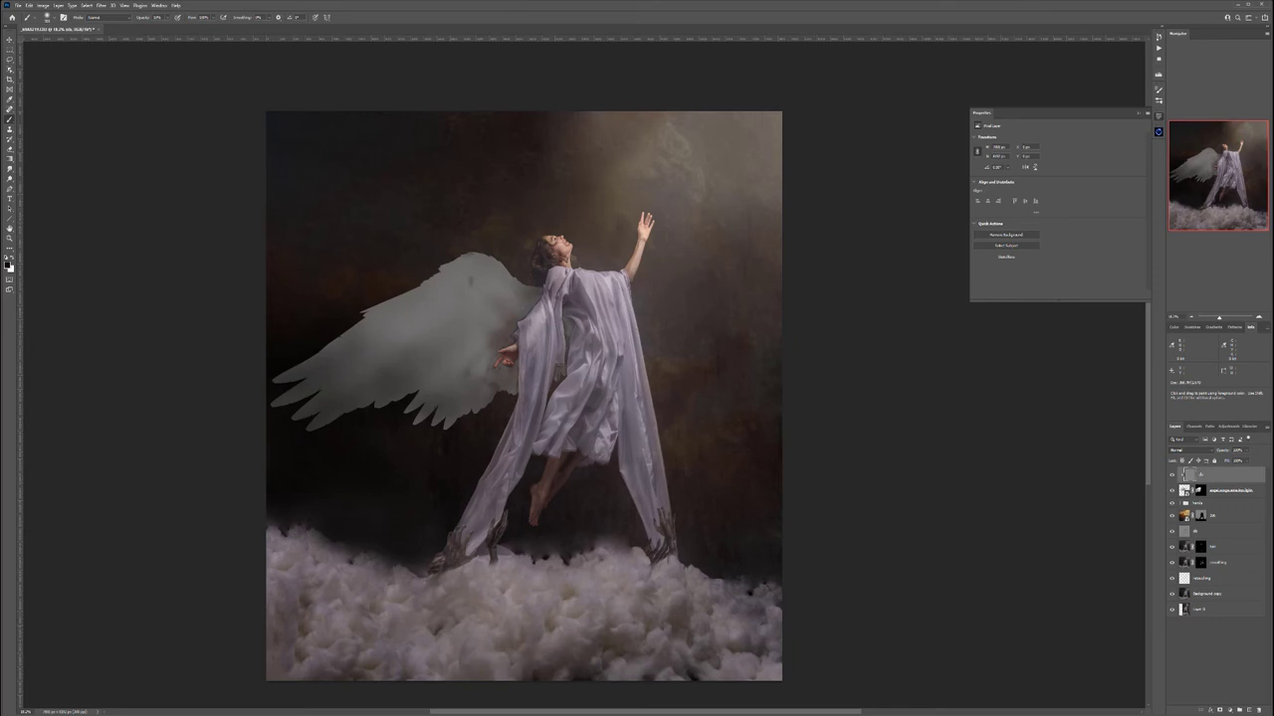
left_click(1189, 449)
left_click(1176, 548)
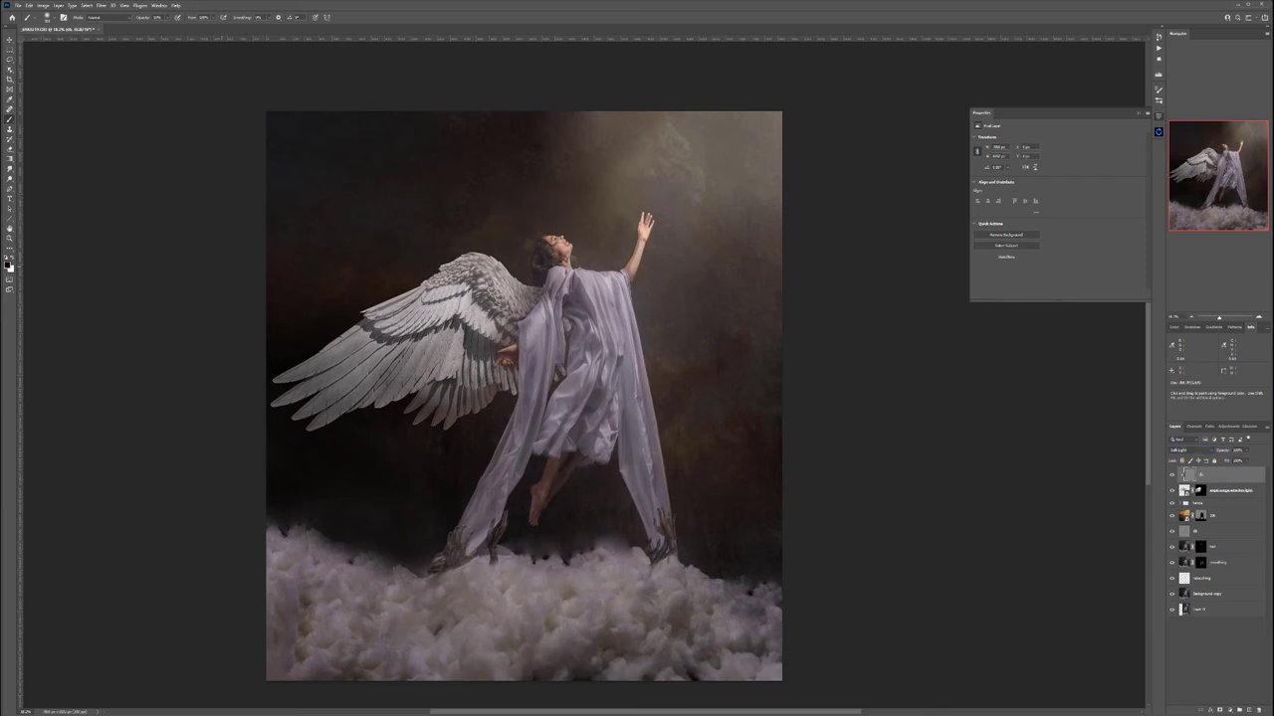
Dodge and burn the wing feathers on the clipped gray layer with soft black and white strokes, toggling its visibility to compare
scroll(465, 332, "up", 3)
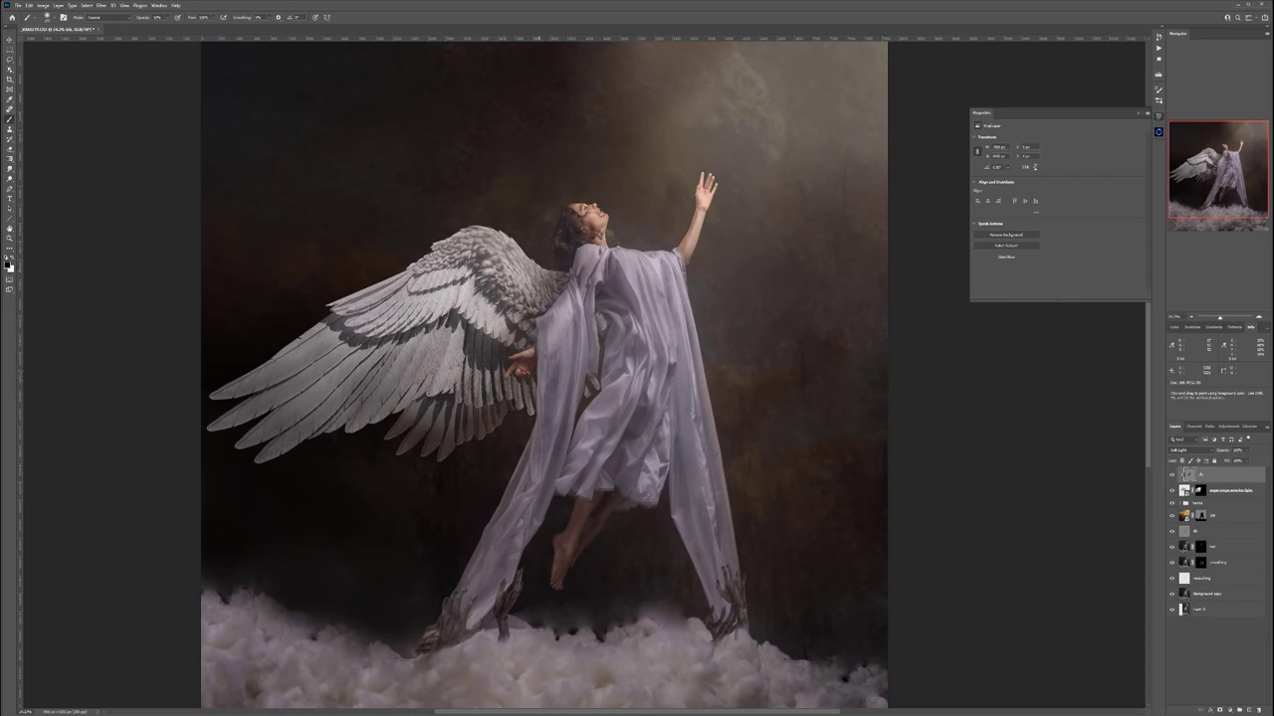
key("x")
left_click(1172, 476)
left_click(1173, 476)
left_click(1172, 476)
key("Down")
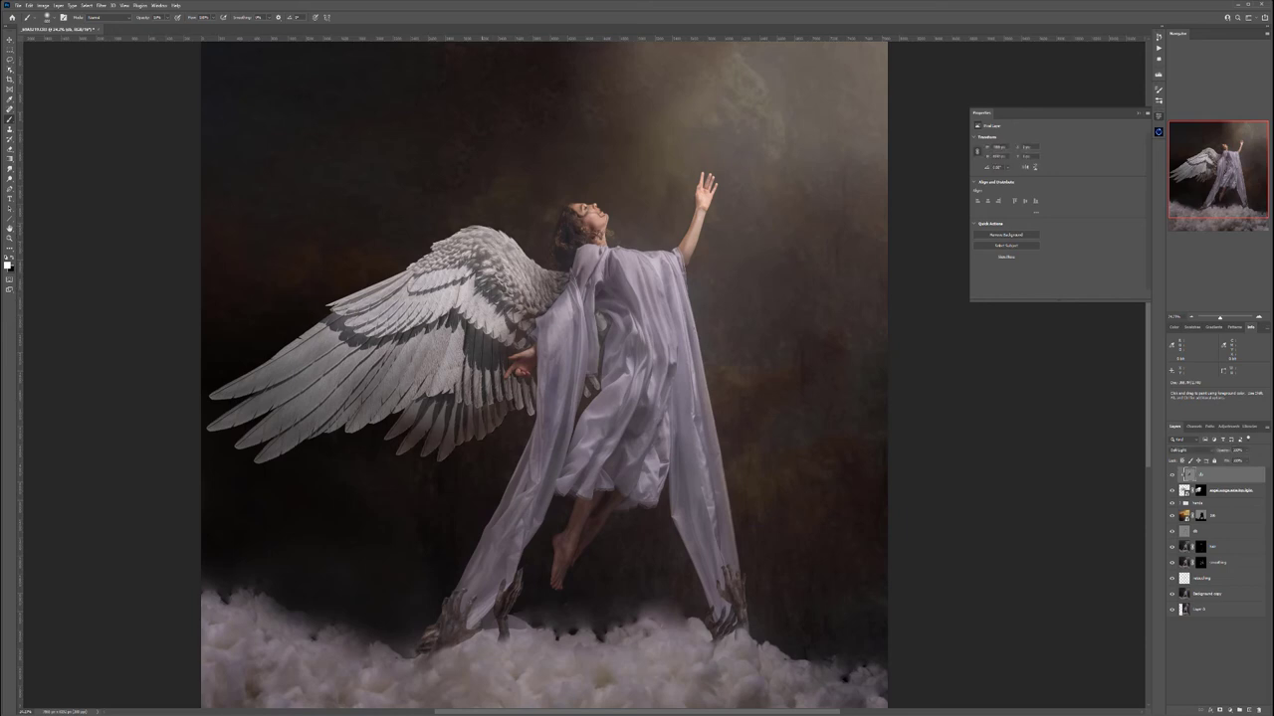
key("x")
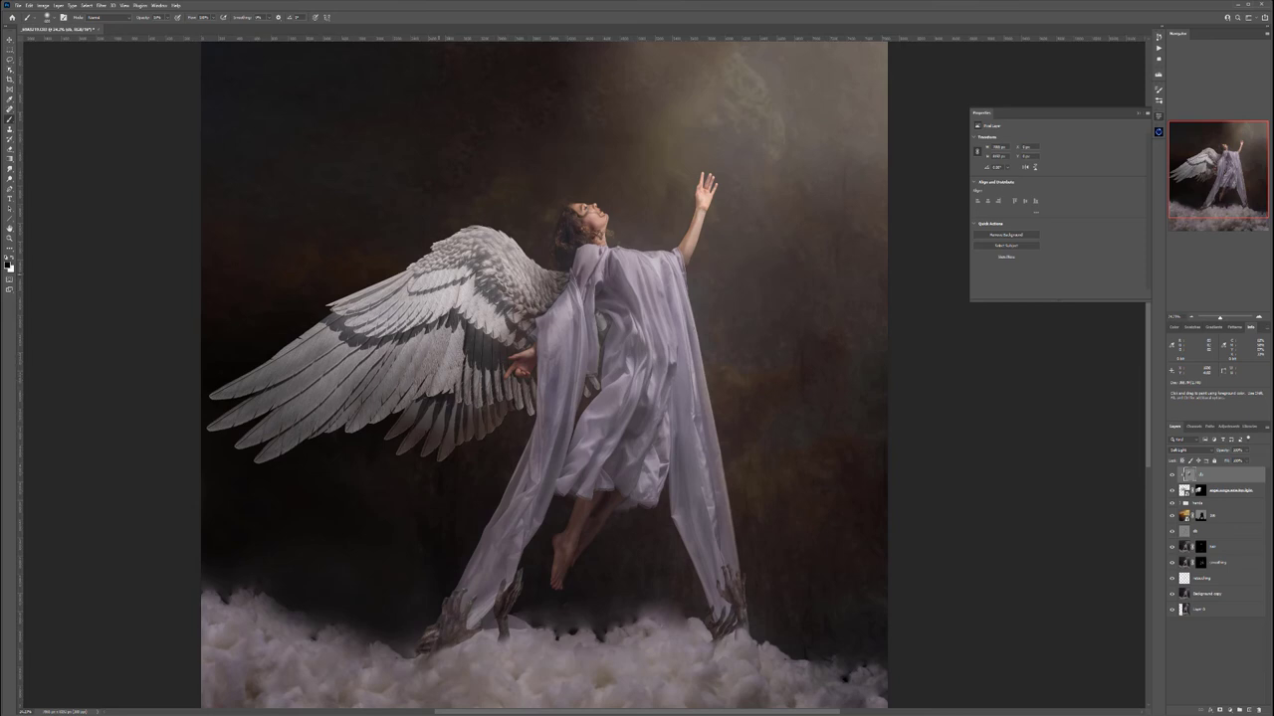
key("x")
Add a new layer above the wing's db layer, set it to Multiply, rename it and clip it to the wing
scroll(488, 368, "down", 1)
scroll(488, 368, "down", 8)
left_click_drag(577, 348, 611, 410)
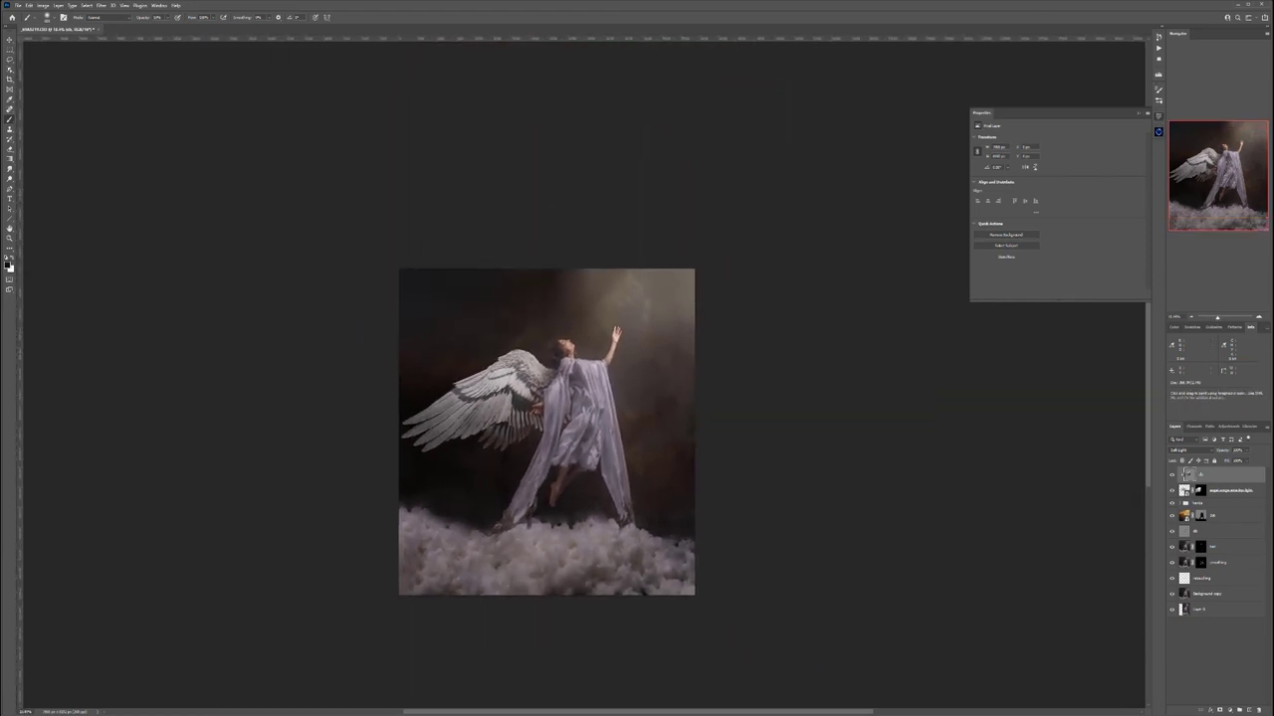
key("ctrl+shift+alt+n")
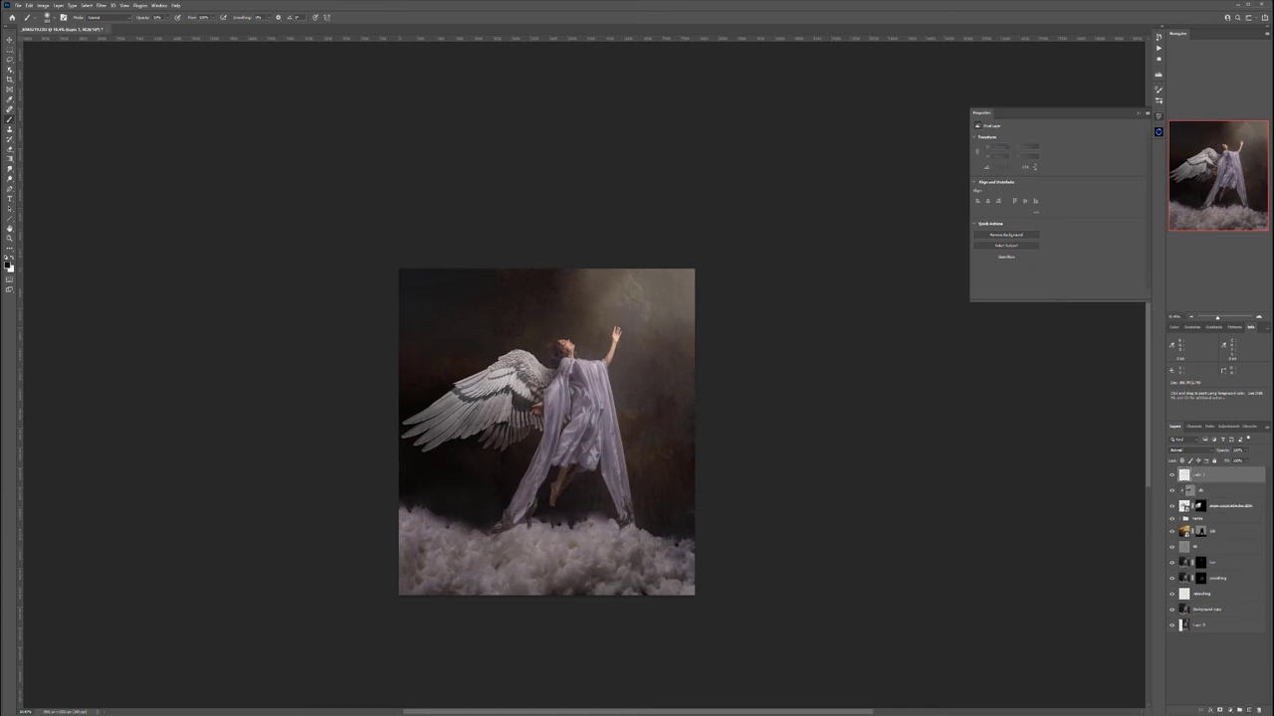
left_click(1190, 450)
left_click(1184, 479)
double_click(1199, 475)
type("sh")
key("Return")
key("ctrl+alt+g")
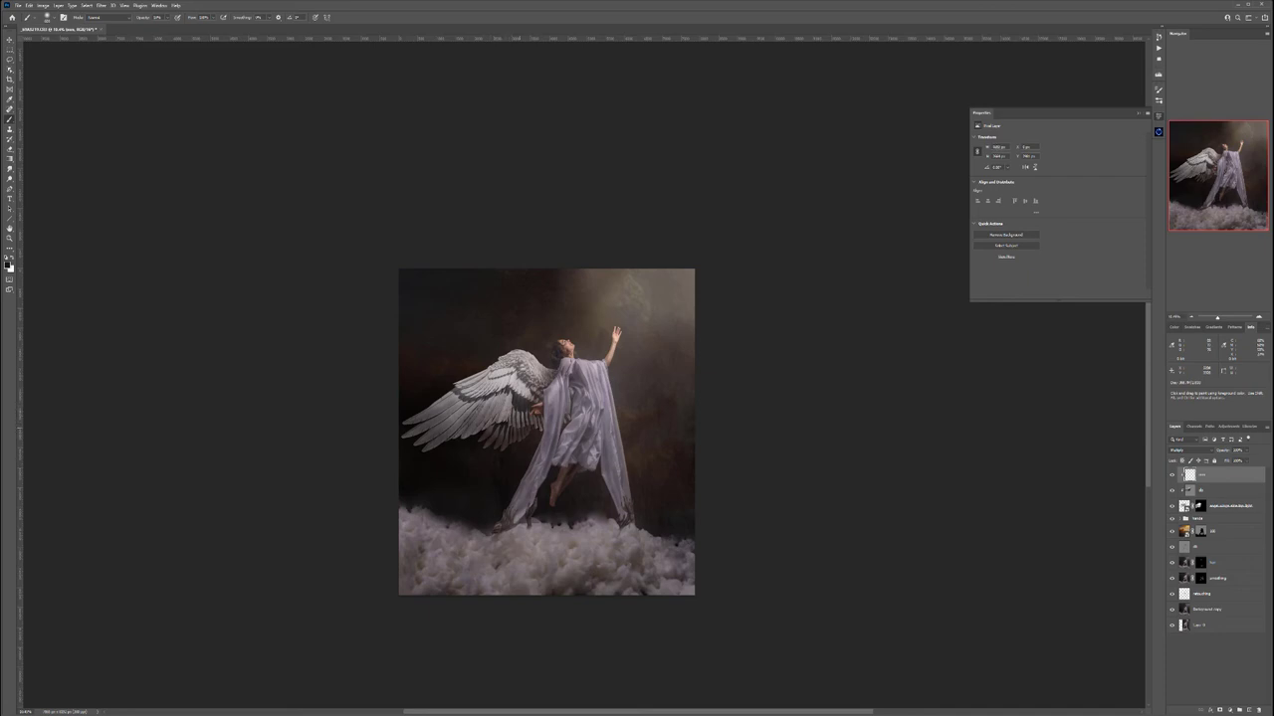
Darken the inner wing near the shoulder and lowered hand with soft black strokes on the clipped Multiply layer
left_click_drag(536, 389, 490, 406)
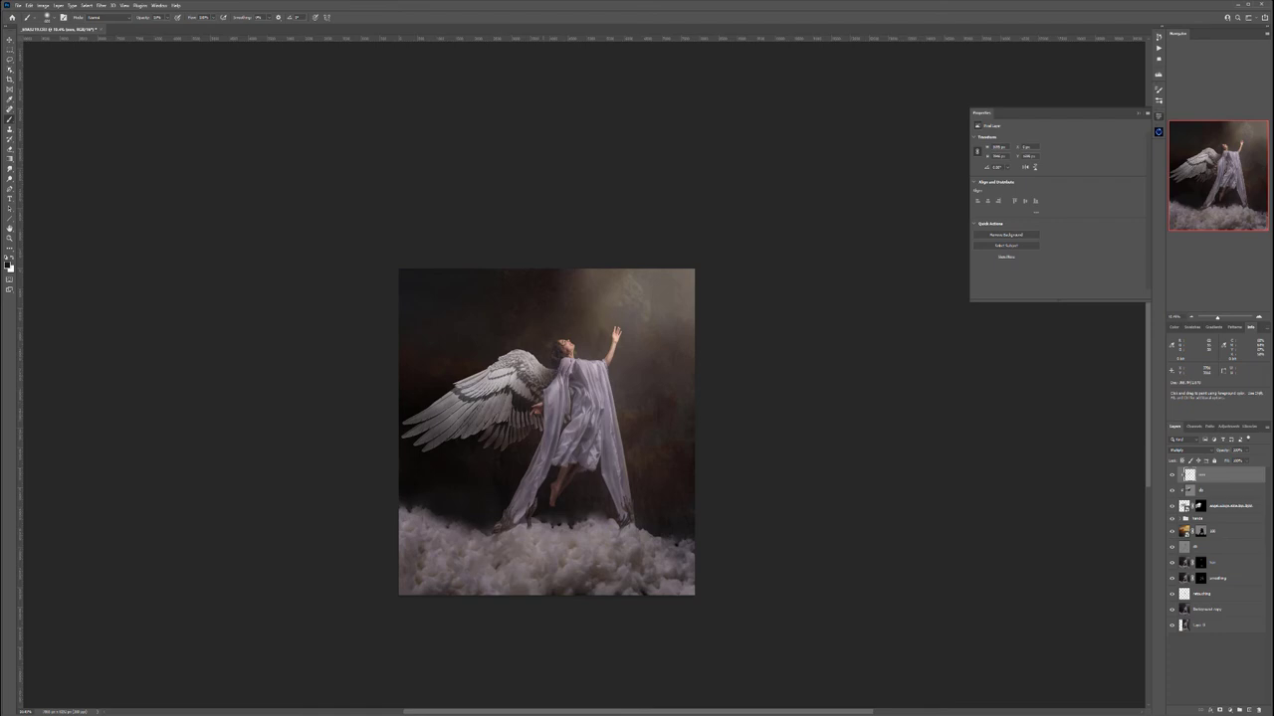
left_click_drag(531, 370, 511, 380)
left_click(537, 371)
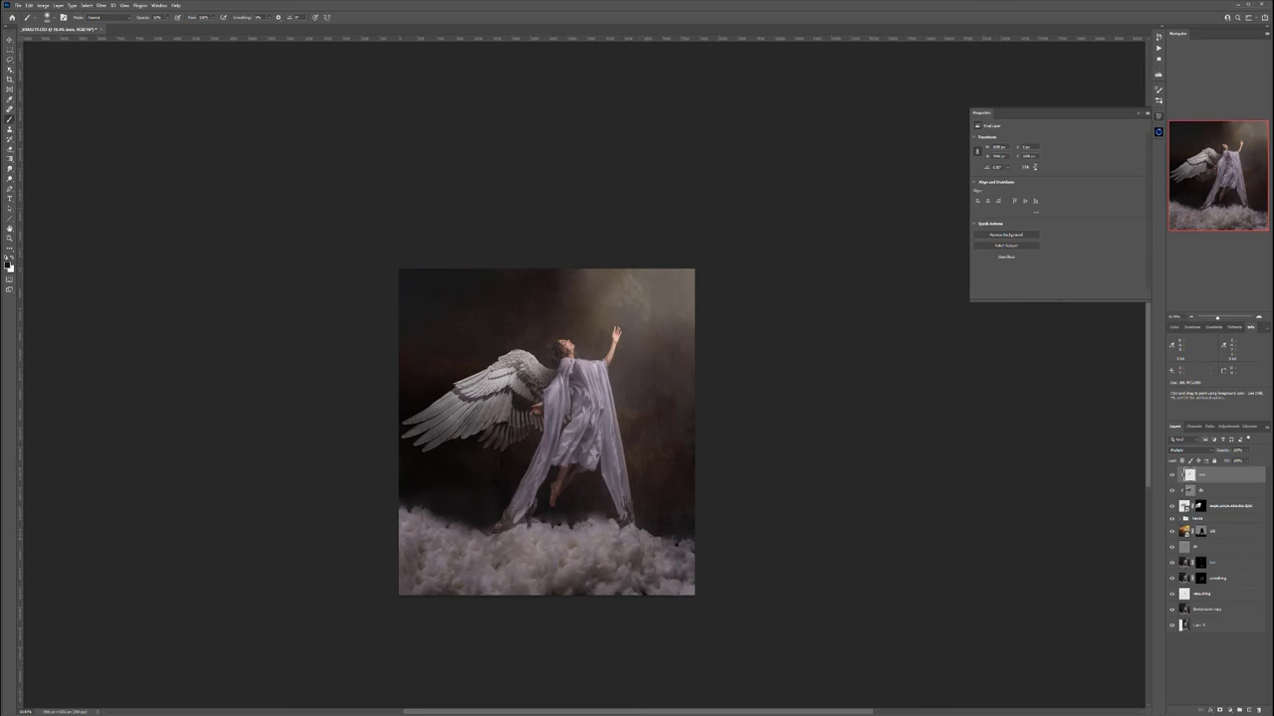
Add a new layer directly above the lower db layer, rename it and set its blend mode to Multiply
left_click(1213, 547)
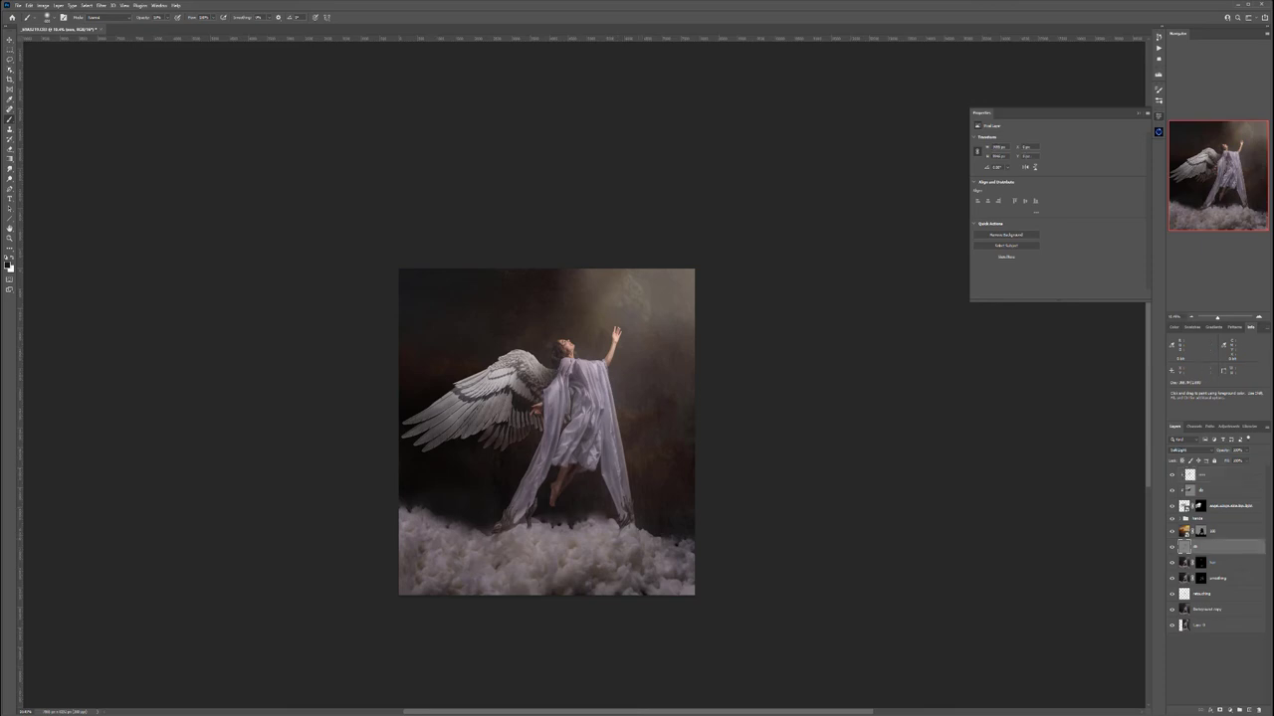
left_click(1248, 710)
double_click(1199, 547)
type("h")
key("Return")
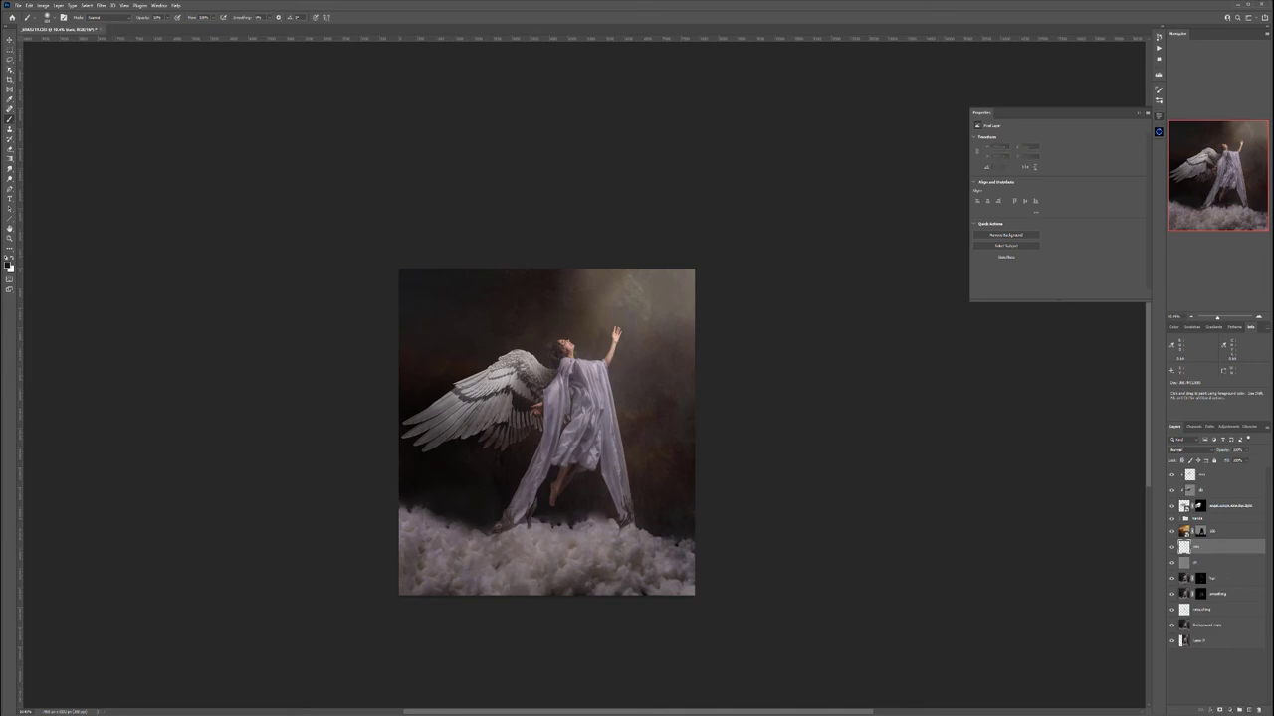
left_click(1192, 450)
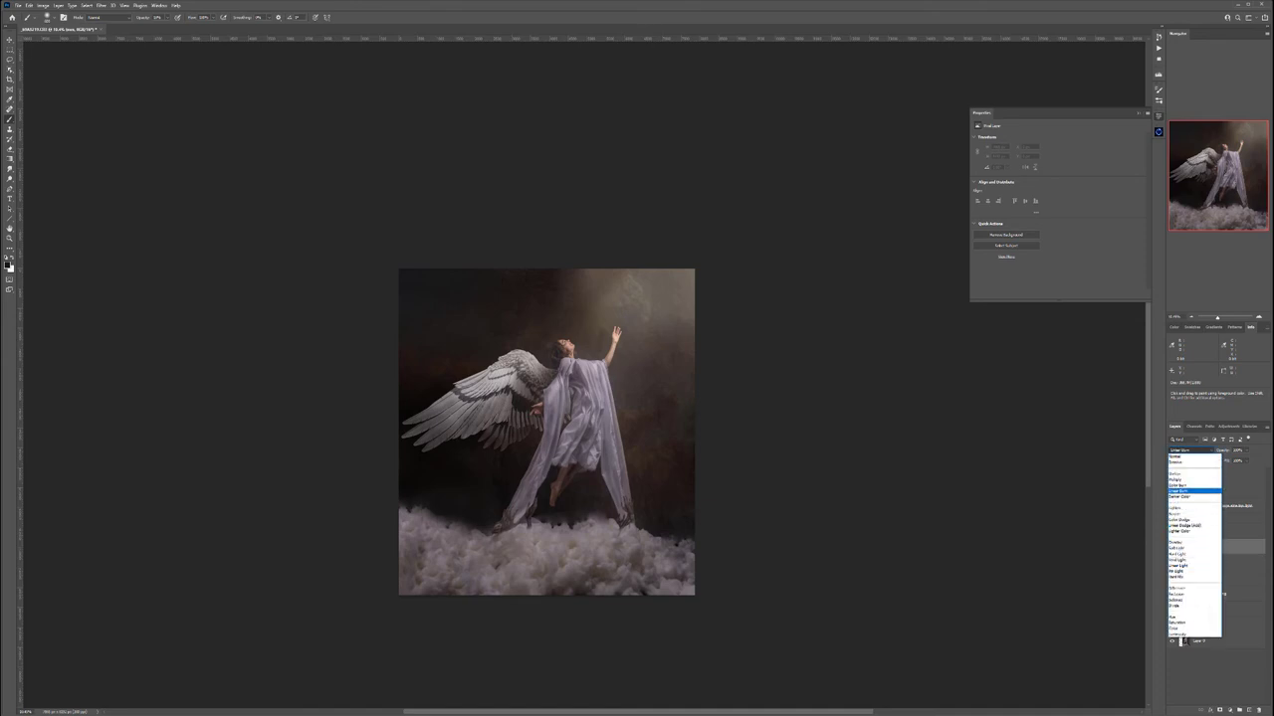
left_click(1184, 479)
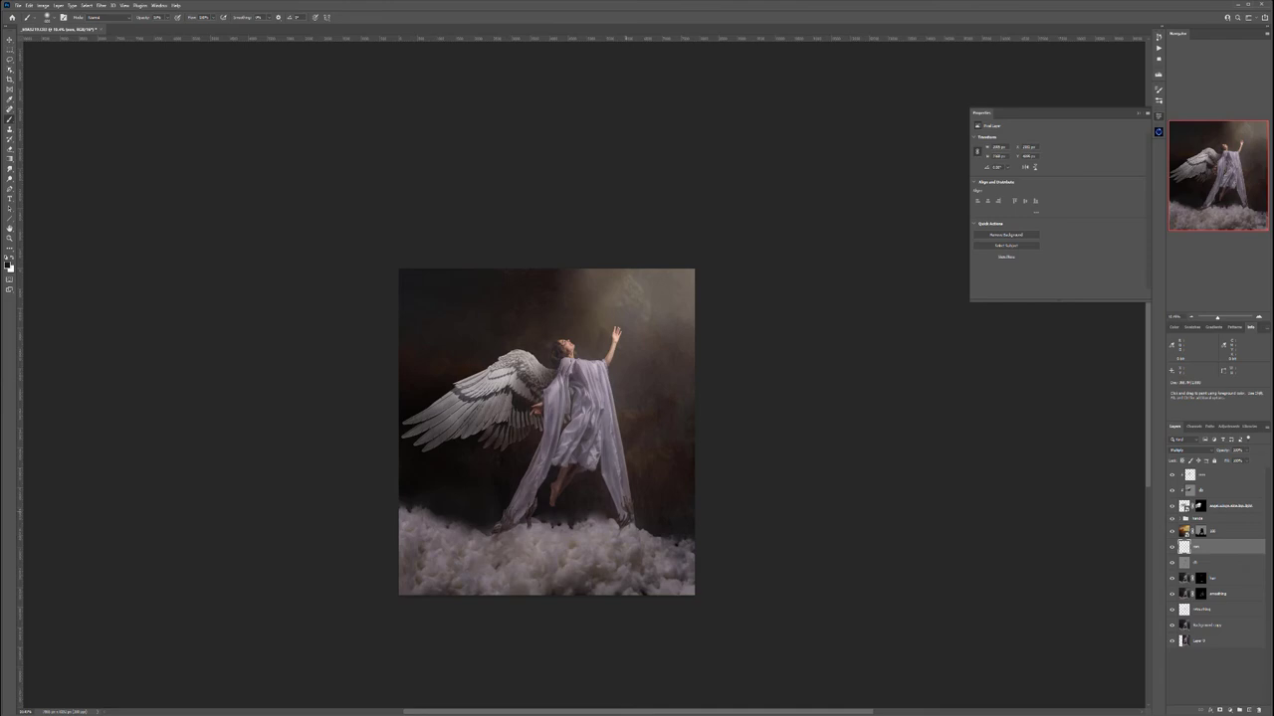
Paint soft shadows on the fabric around the grasping hands at both lower ends of the drape
scroll(652, 510, "up", 8)
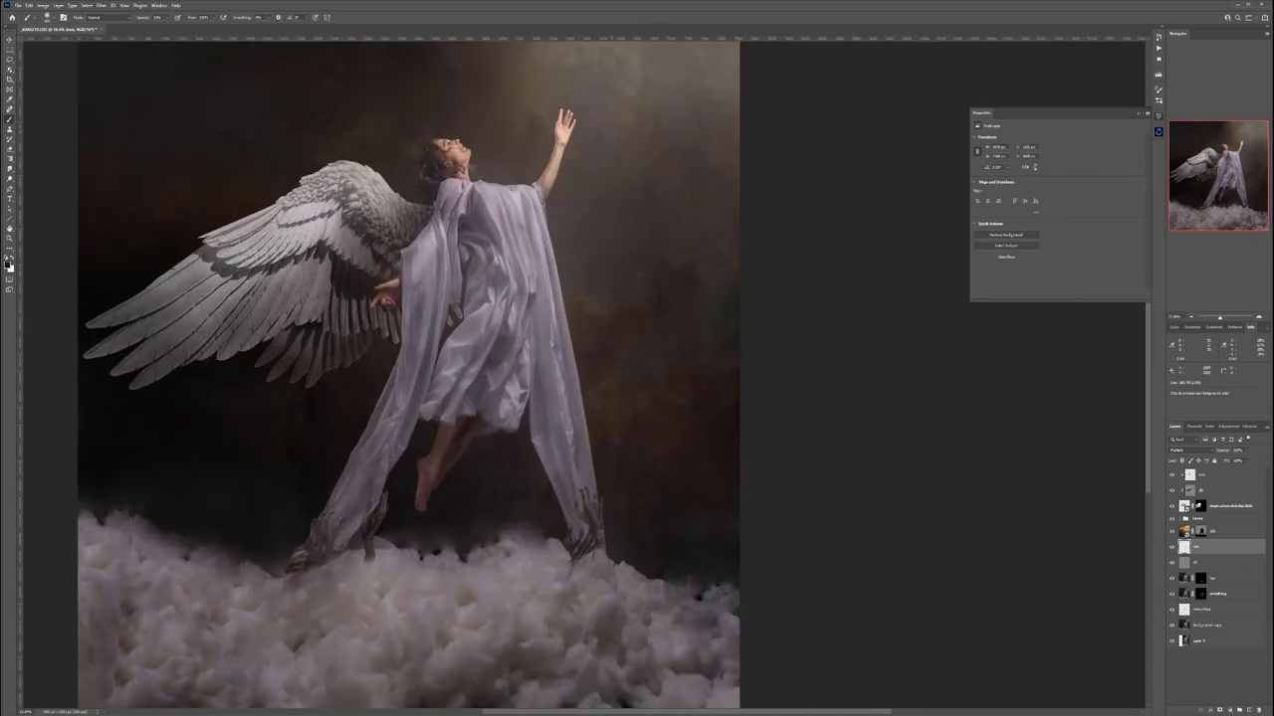
scroll(577, 558, "up", 4)
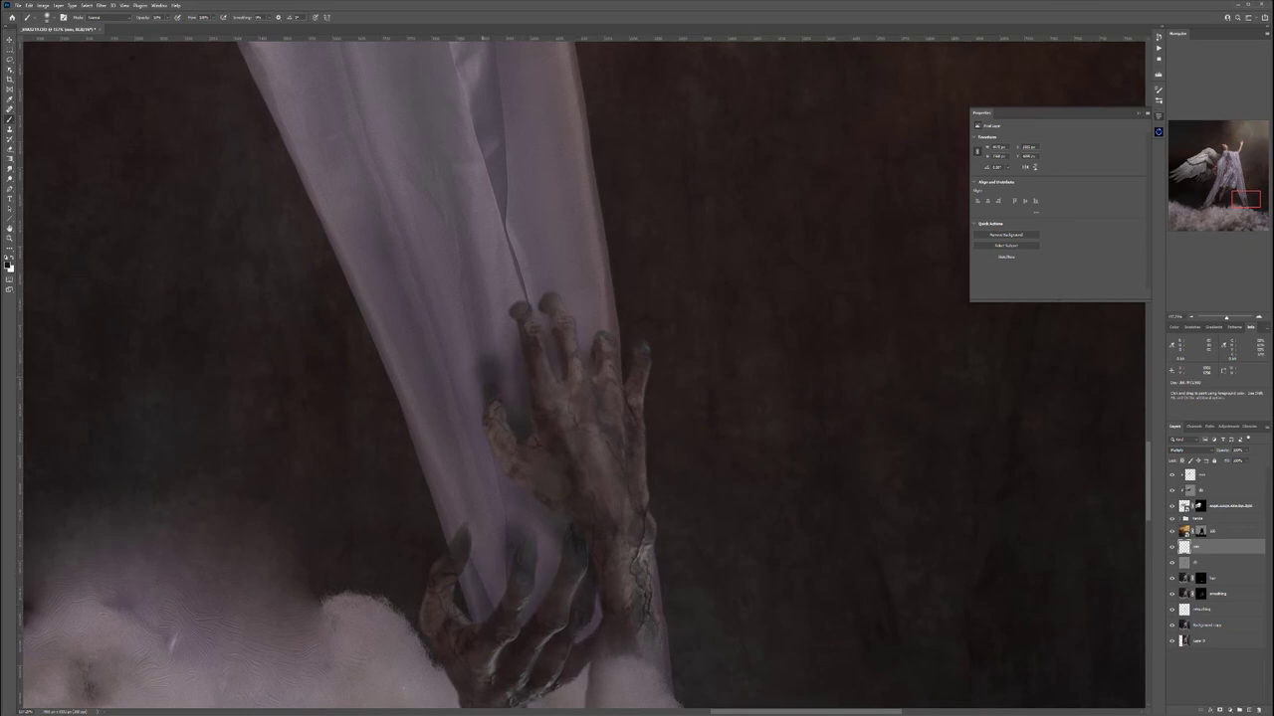
left_click_drag(535, 517, 490, 472)
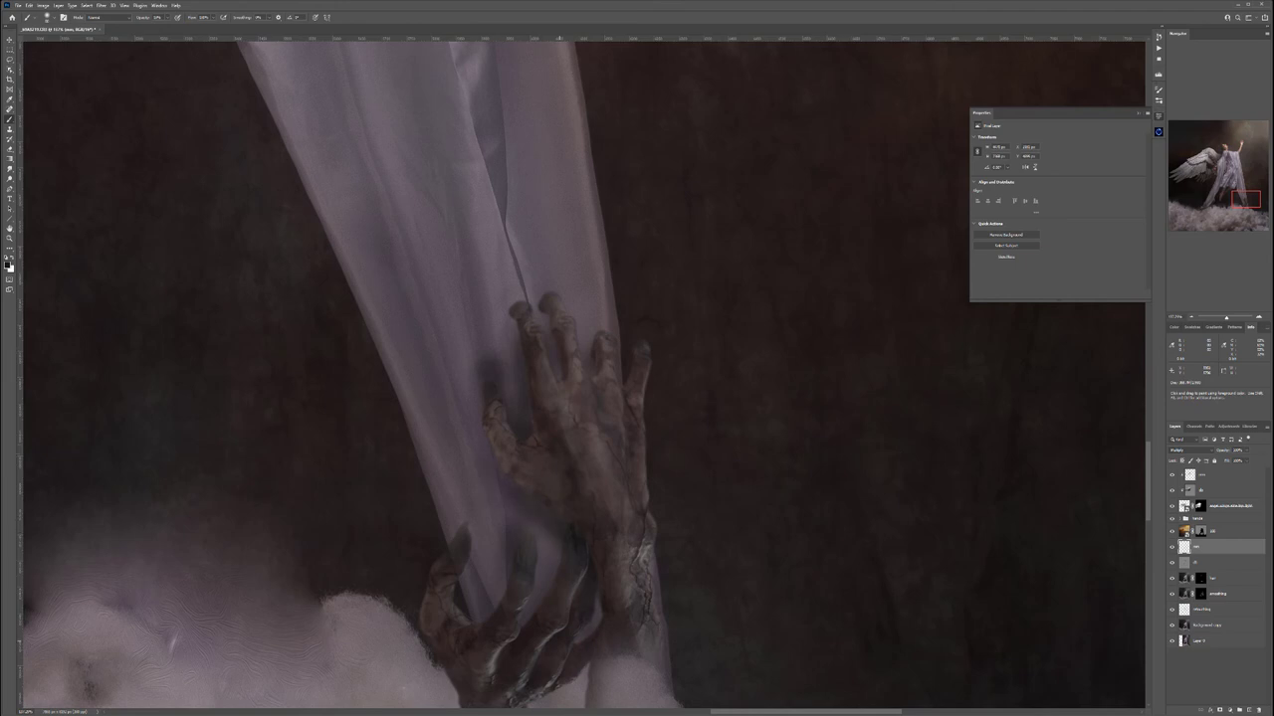
key("x")
scroll(584, 375, "left", 10)
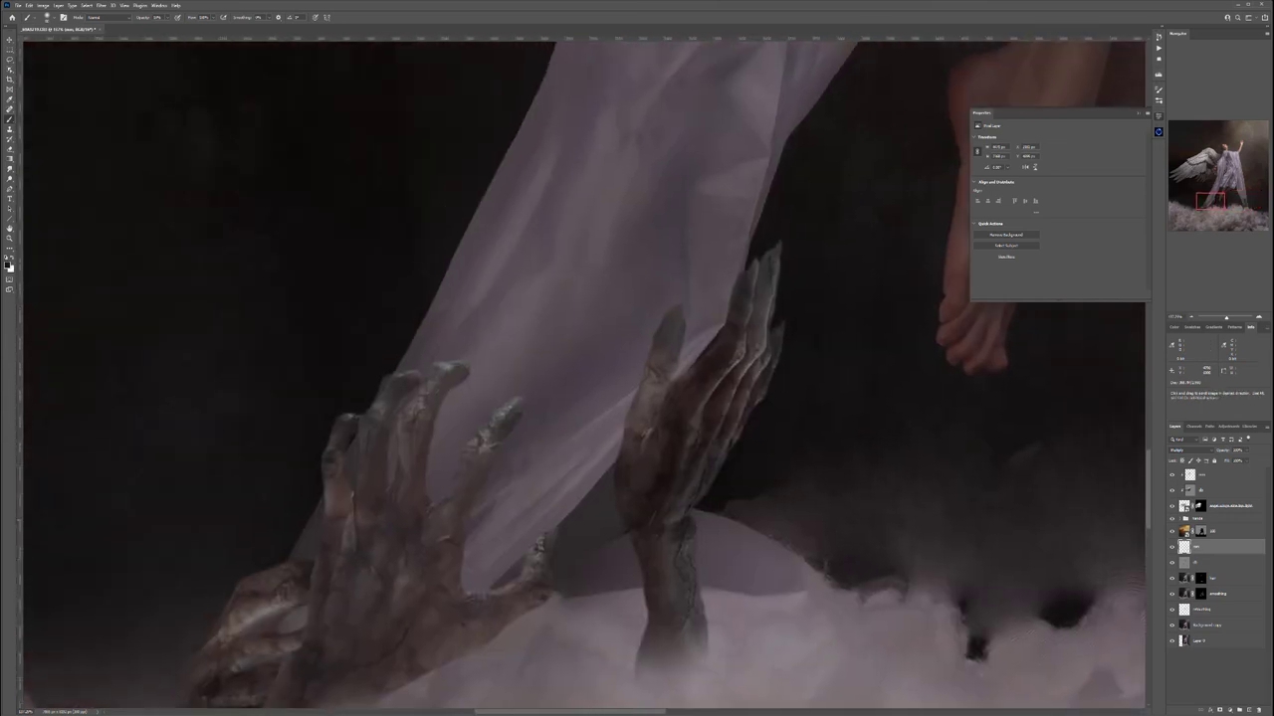
left_click_drag(625, 519, 717, 397)
left_click_drag(762, 256, 821, 173)
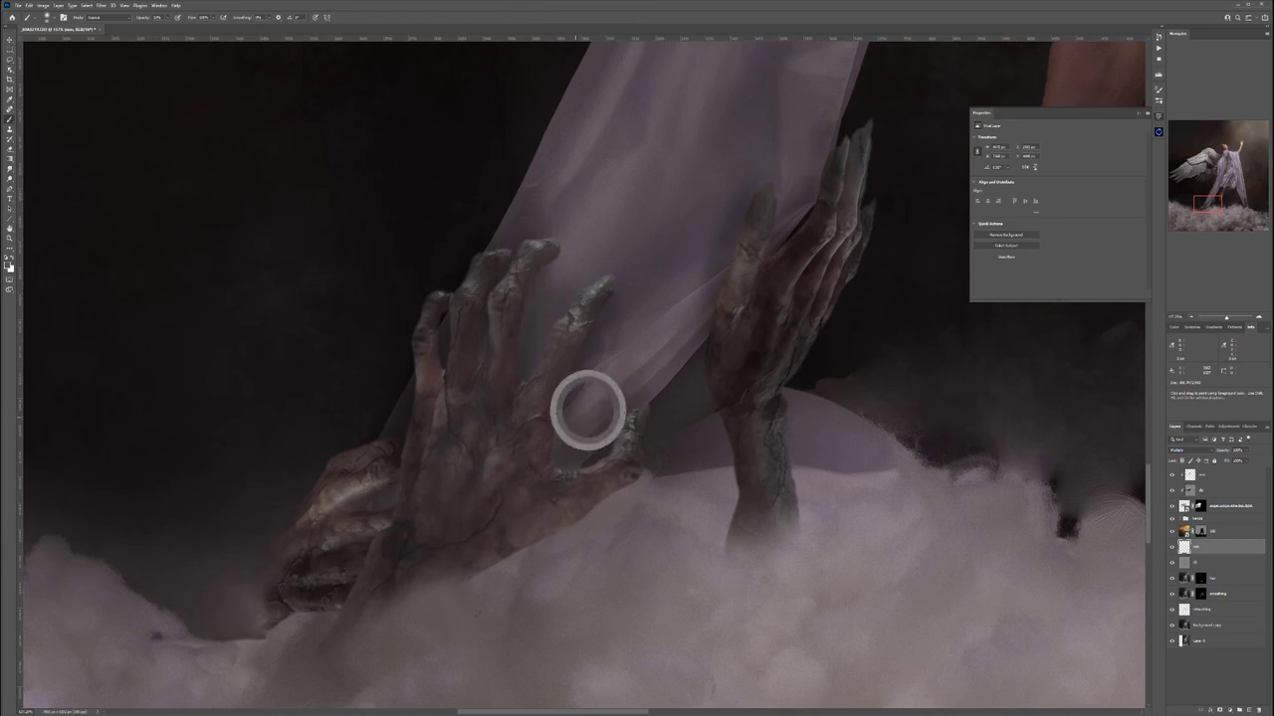
Darken the clouds along the lower left and bottom of the image with a large soft brush on the Multiply layer
scroll(583, 412, "down", 8)
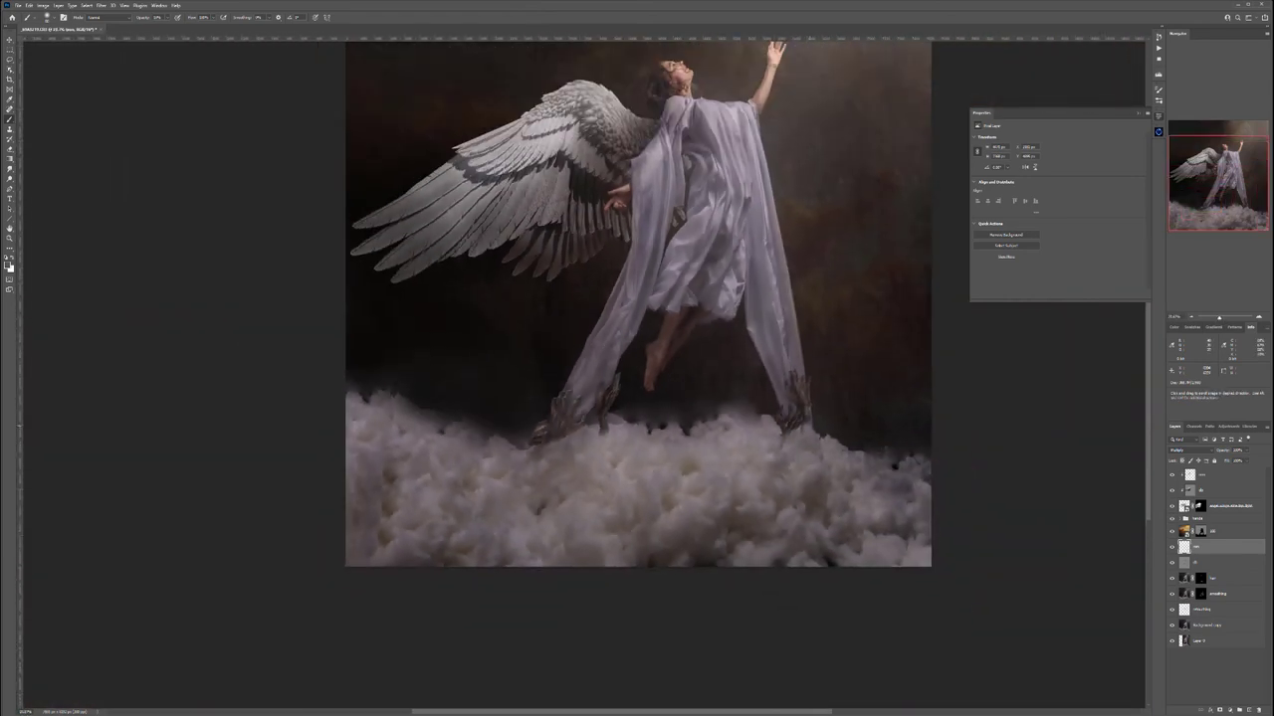
left_click_drag(677, 385, 543, 452)
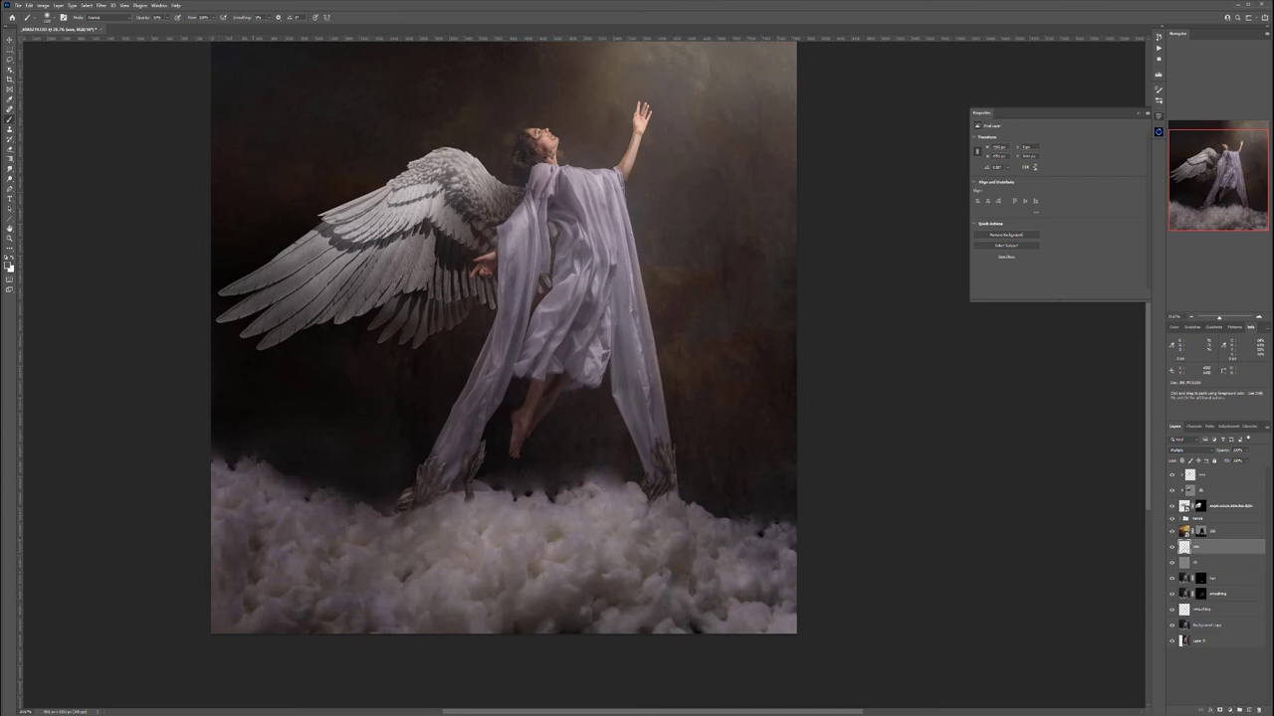
left_click_drag(522, 532, 512, 539)
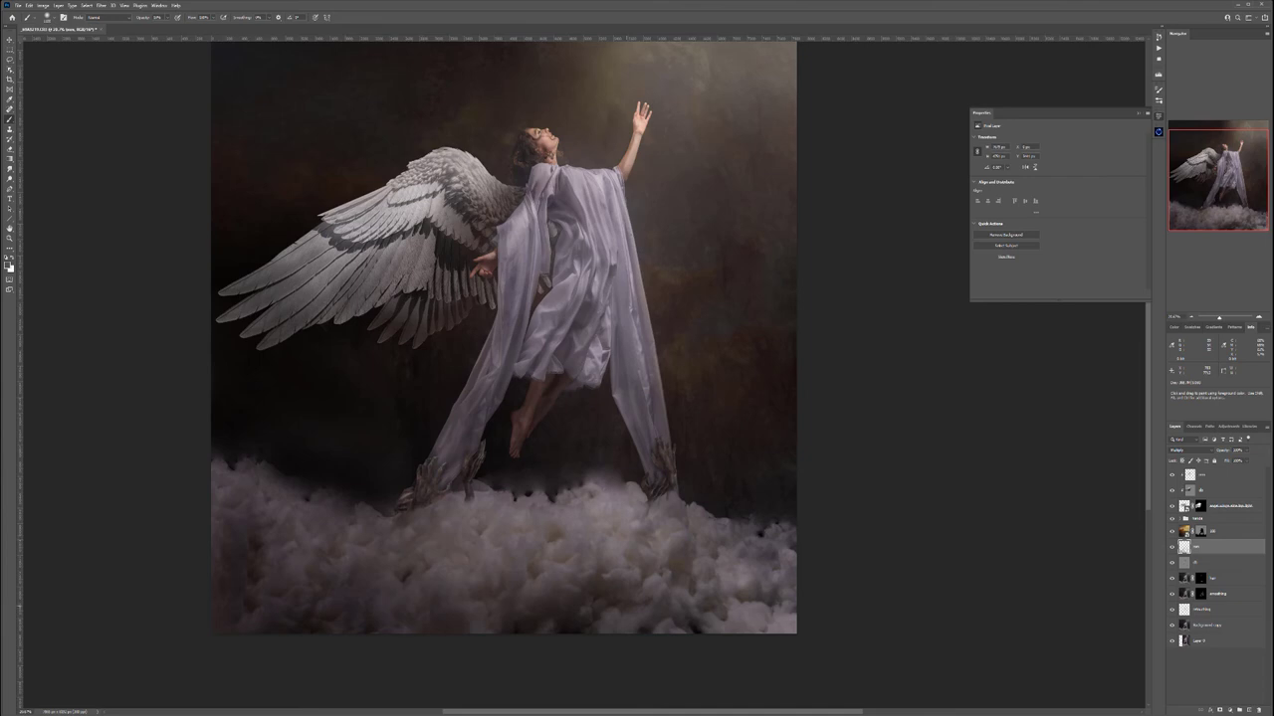
scroll(547, 284, "down", 3)
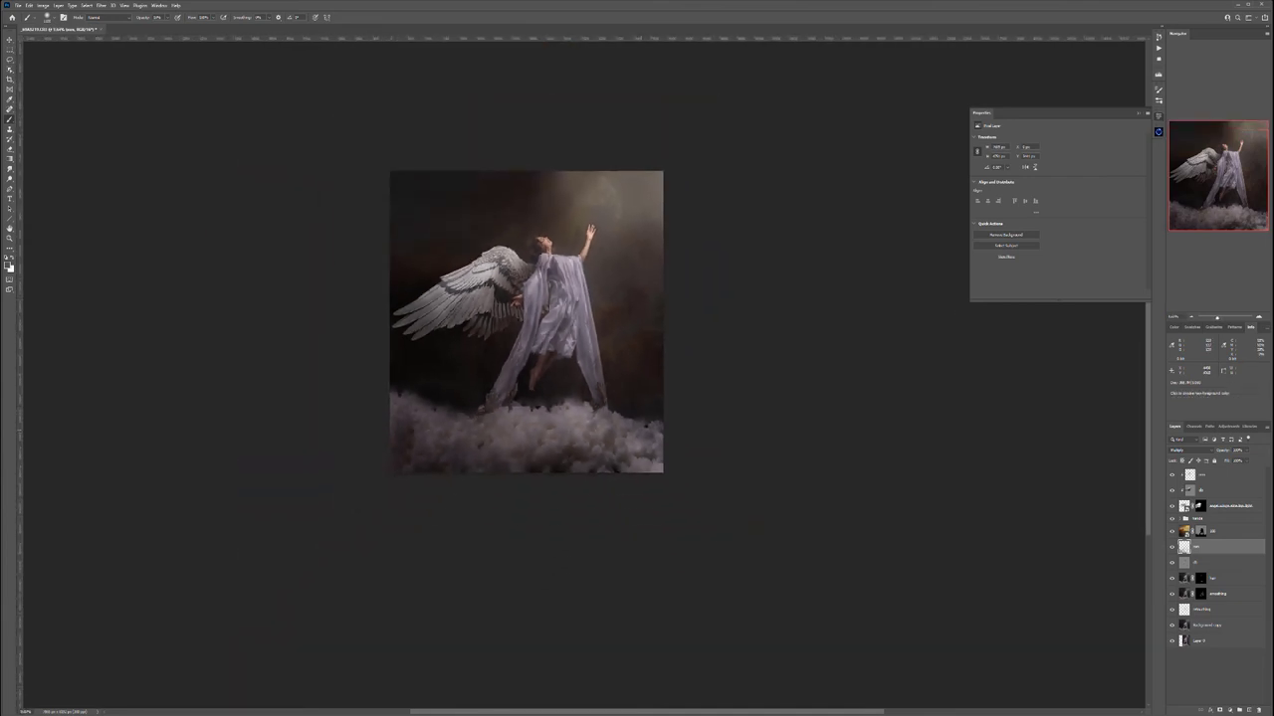
left_click_drag(592, 265, 576, 318)
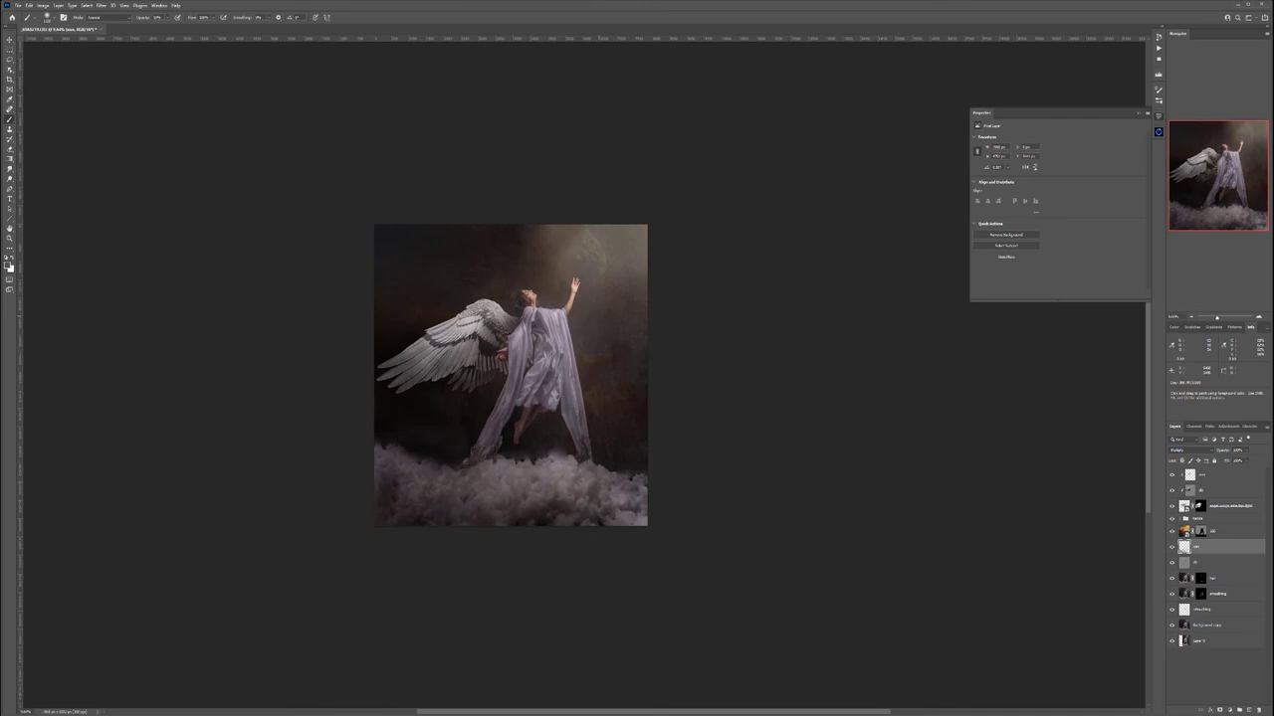
scroll(574, 347, "up", 1)
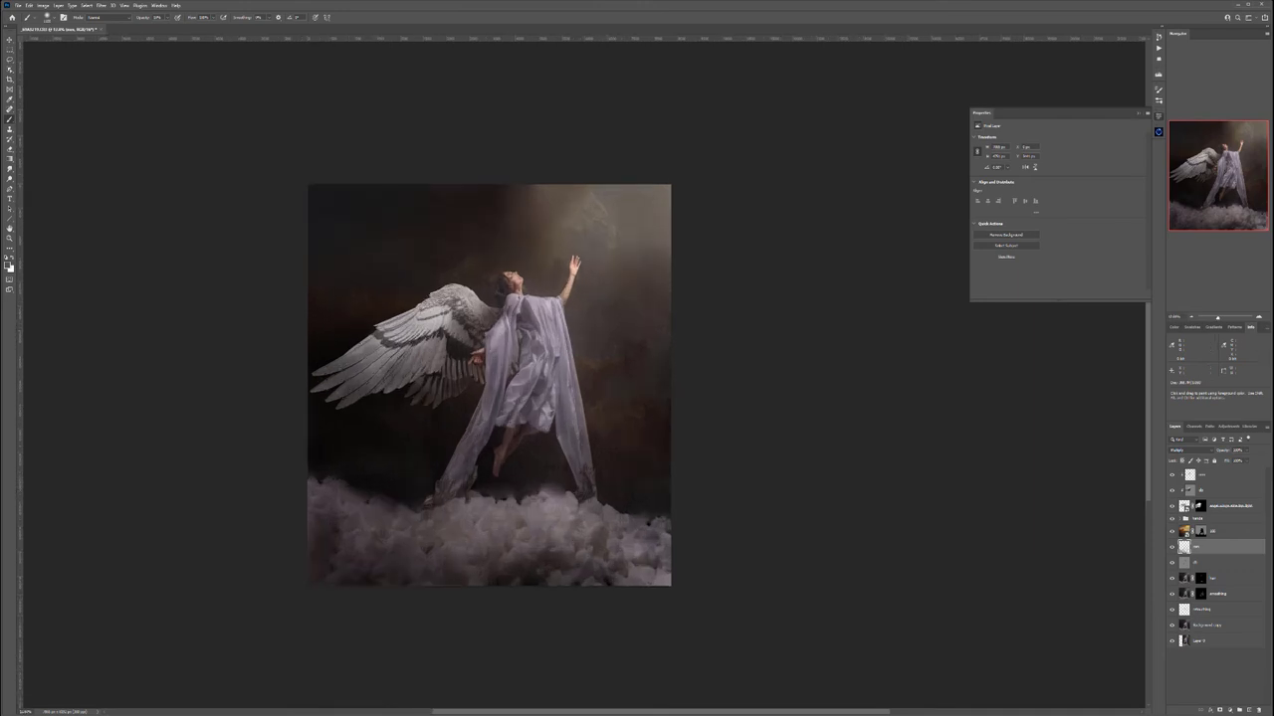
Add a new top layer named gdb, fill it with 50% Gray and set its blend mode to Soft Light
left_click(1220, 476)
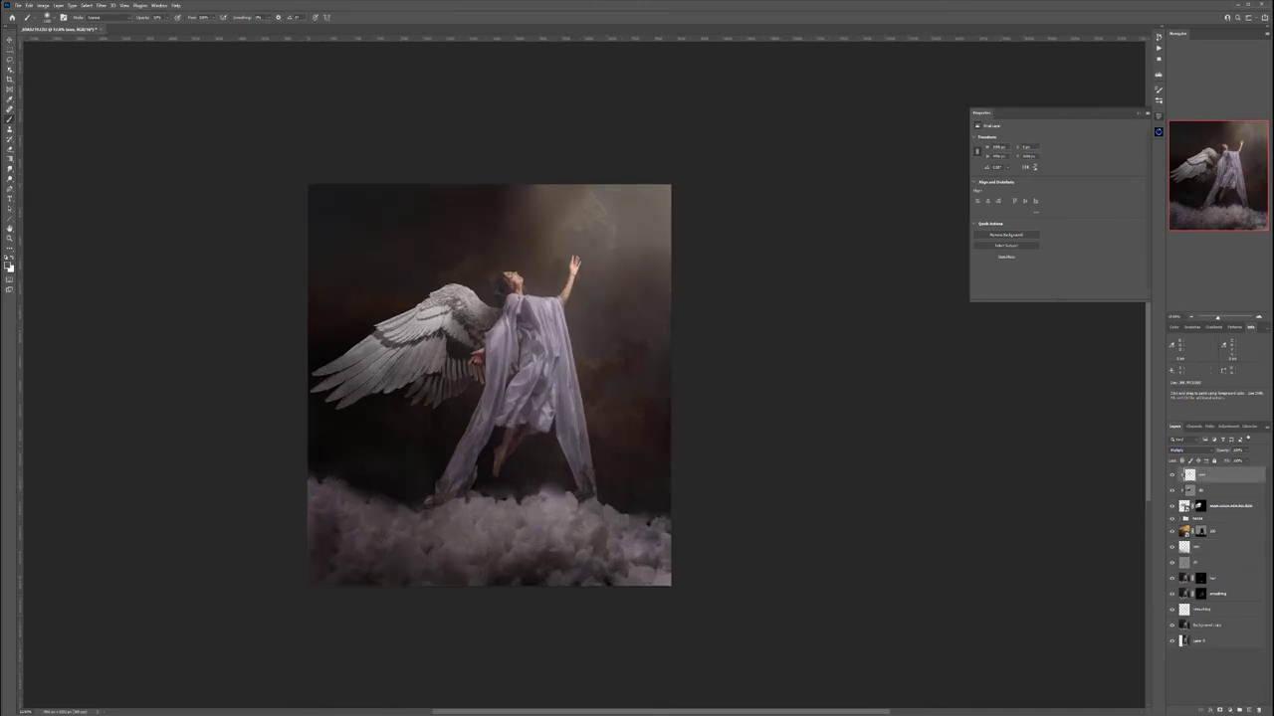
left_click(1249, 710)
double_click(1200, 475)
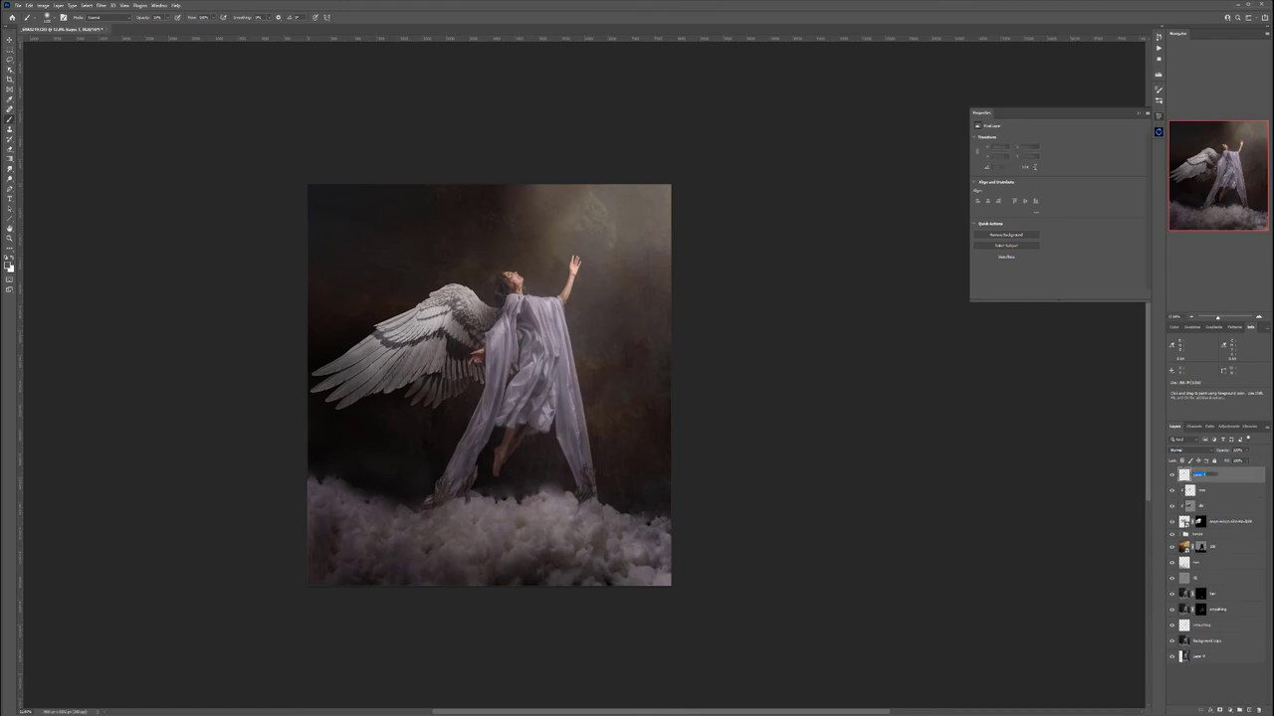
type("lglow")
key("Return")
key("shift+BackSpace")
key("Return")
left_click(1189, 450)
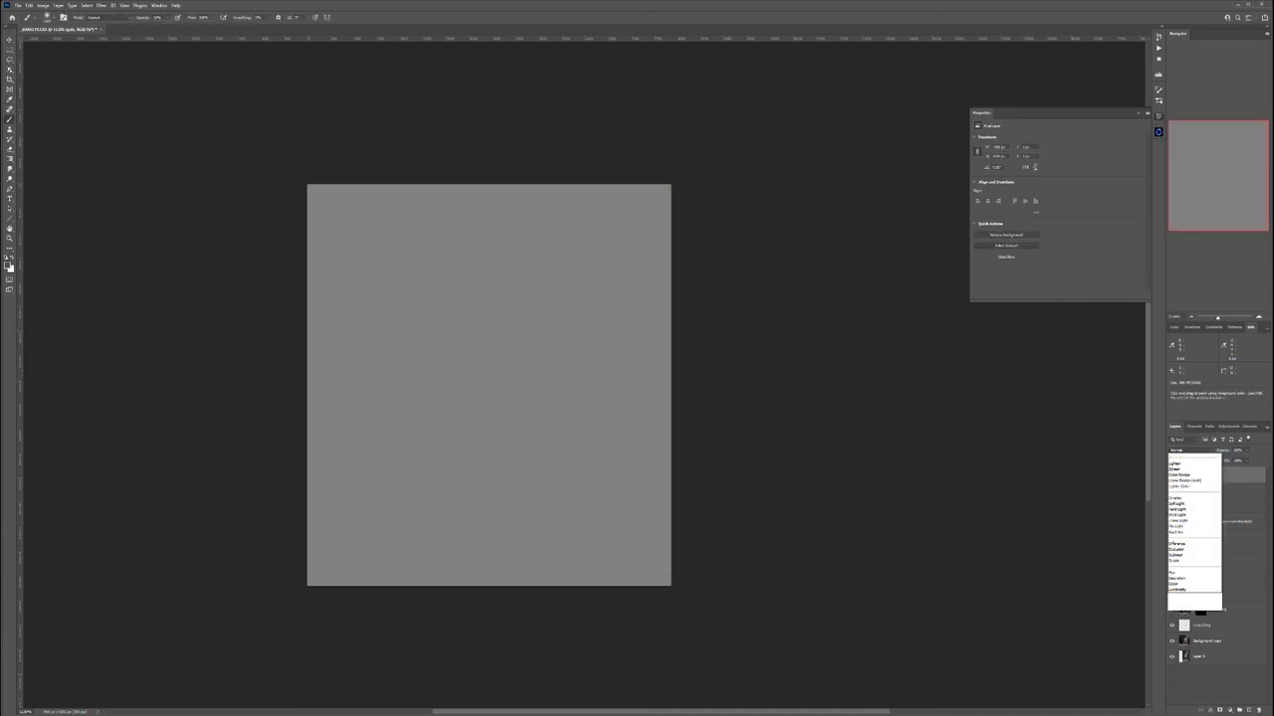
left_click(1180, 549)
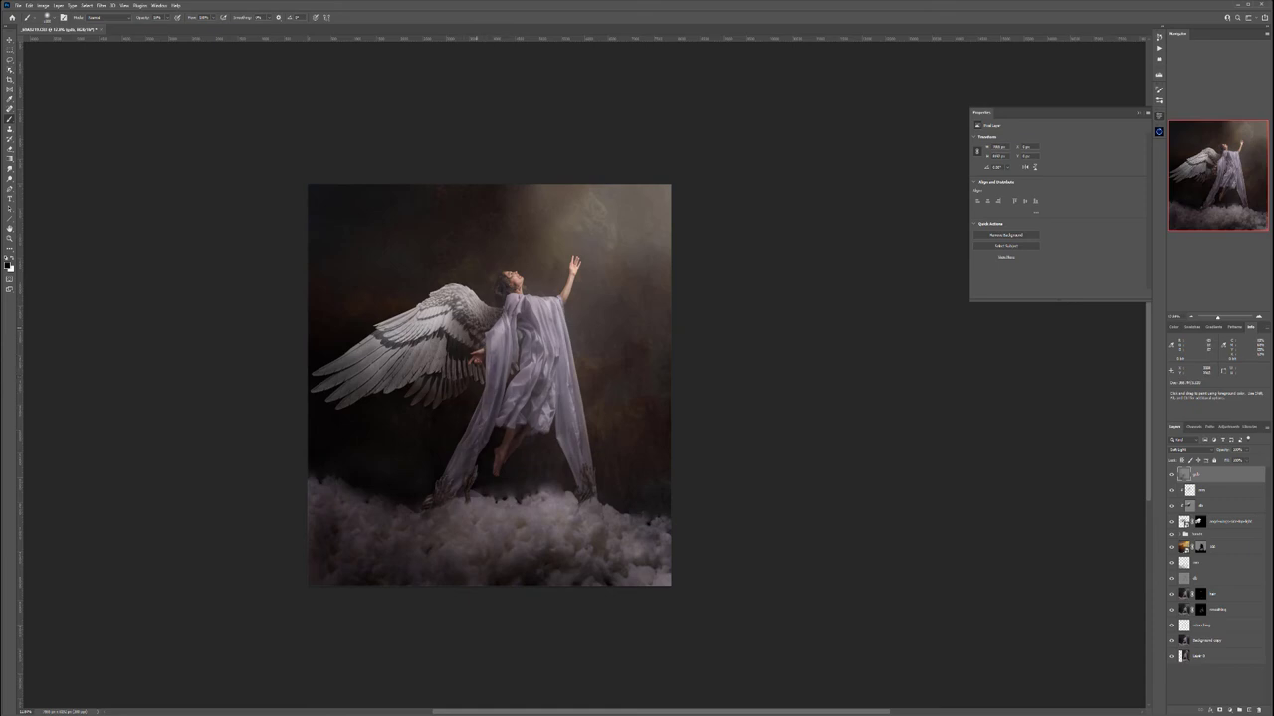
Paint white light rays from the image's upper right corner and burn the outer edges with black on the gdb layer
key("x")
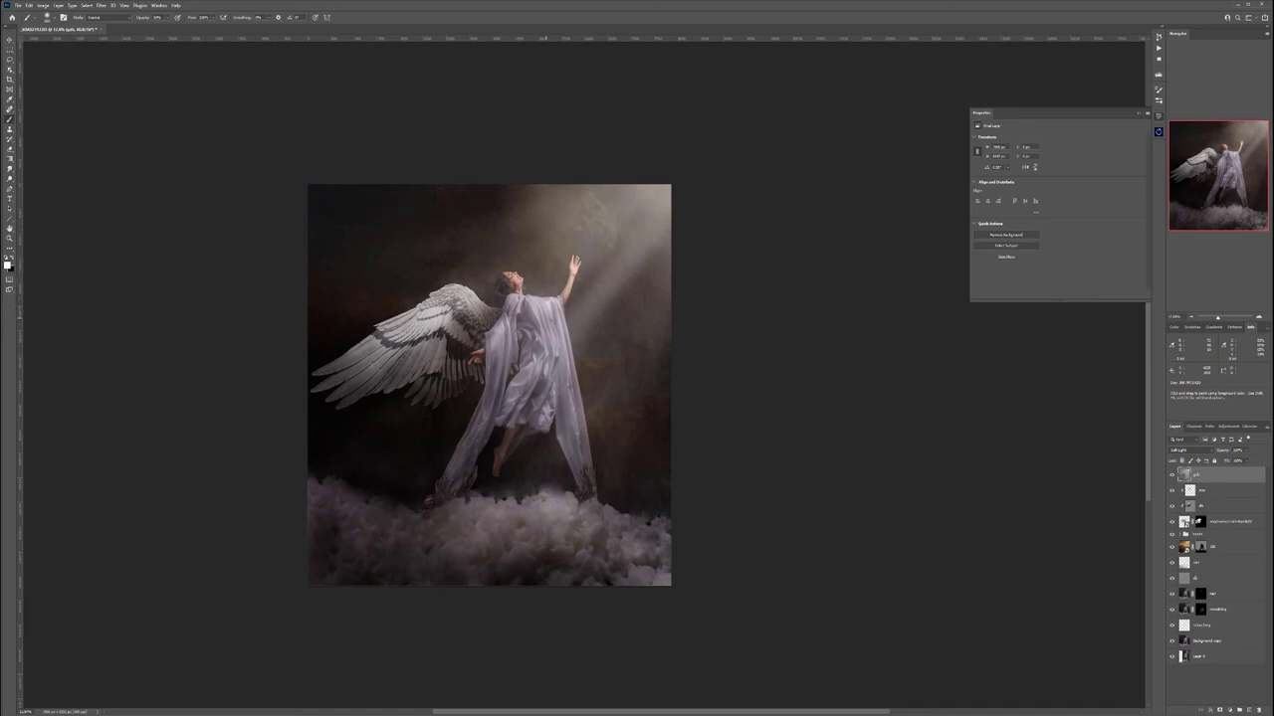
key("x")
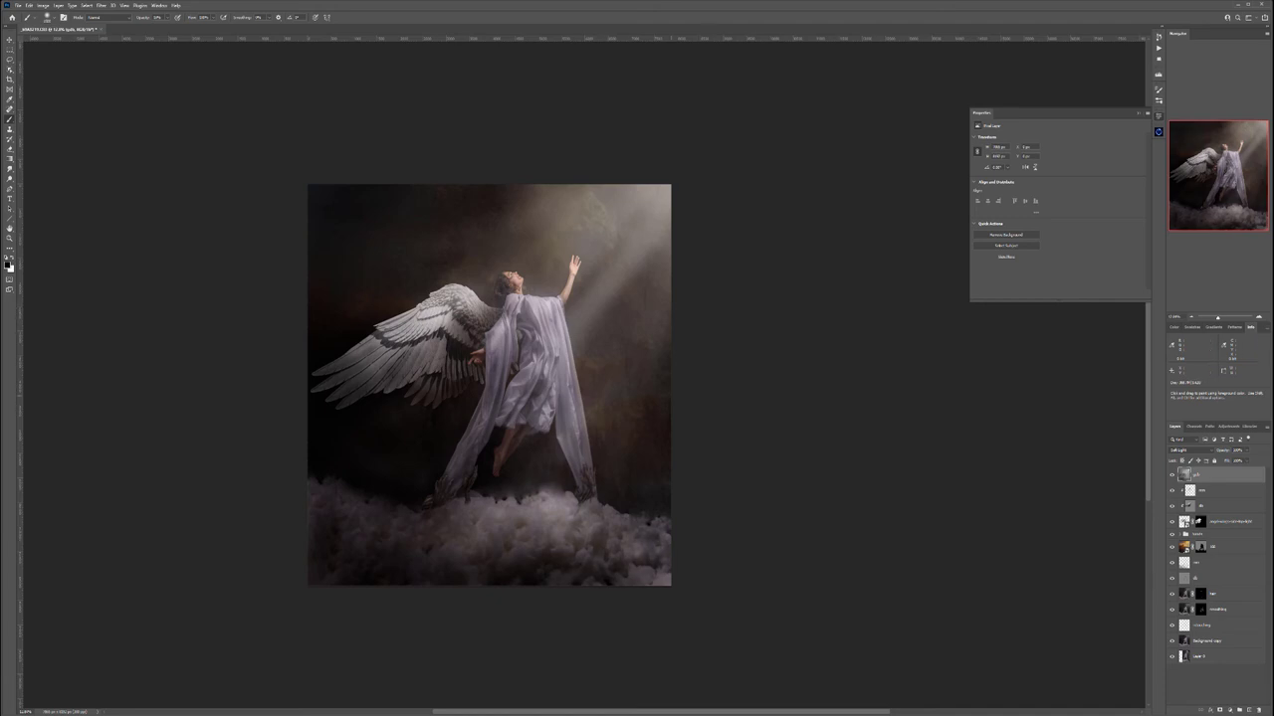
key("v")
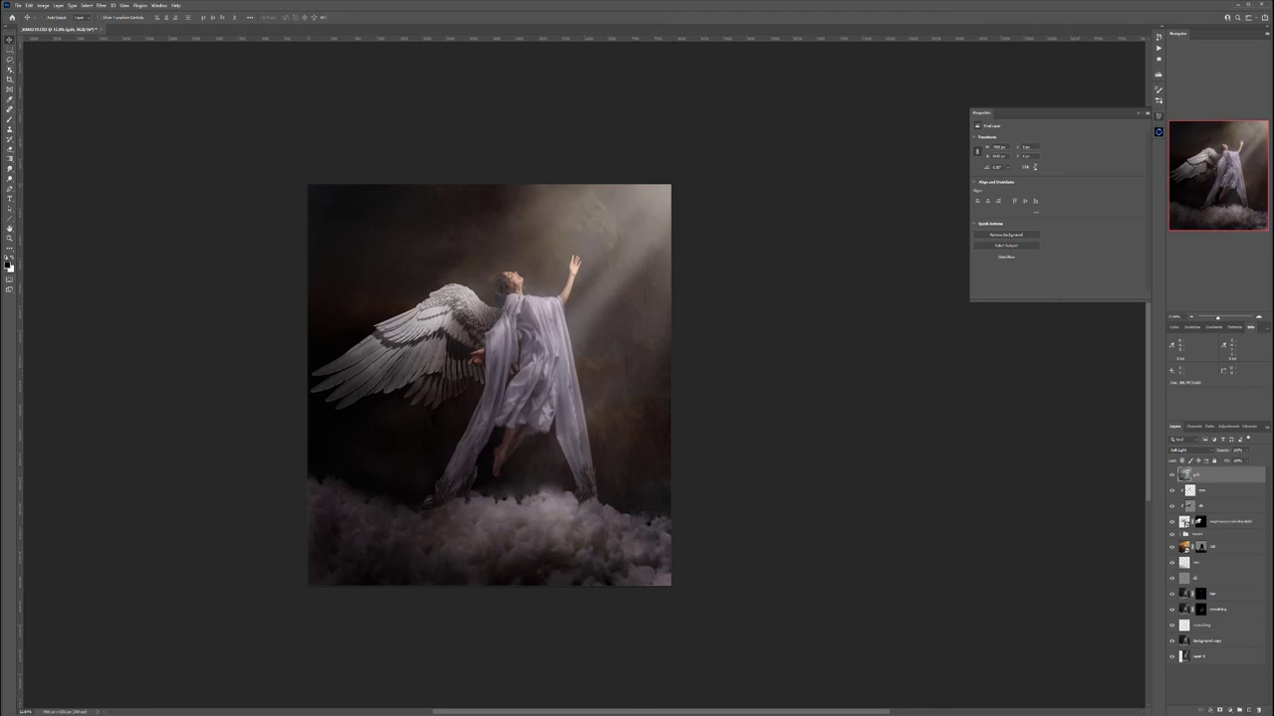
Add a new layer at the top of the stack, rename it clouds and switch the foreground color to white
left_click(1249, 709)
double_click(1199, 474)
type("llouds")
key("Return")
key("x")
scroll(454, 428, "up", 6)
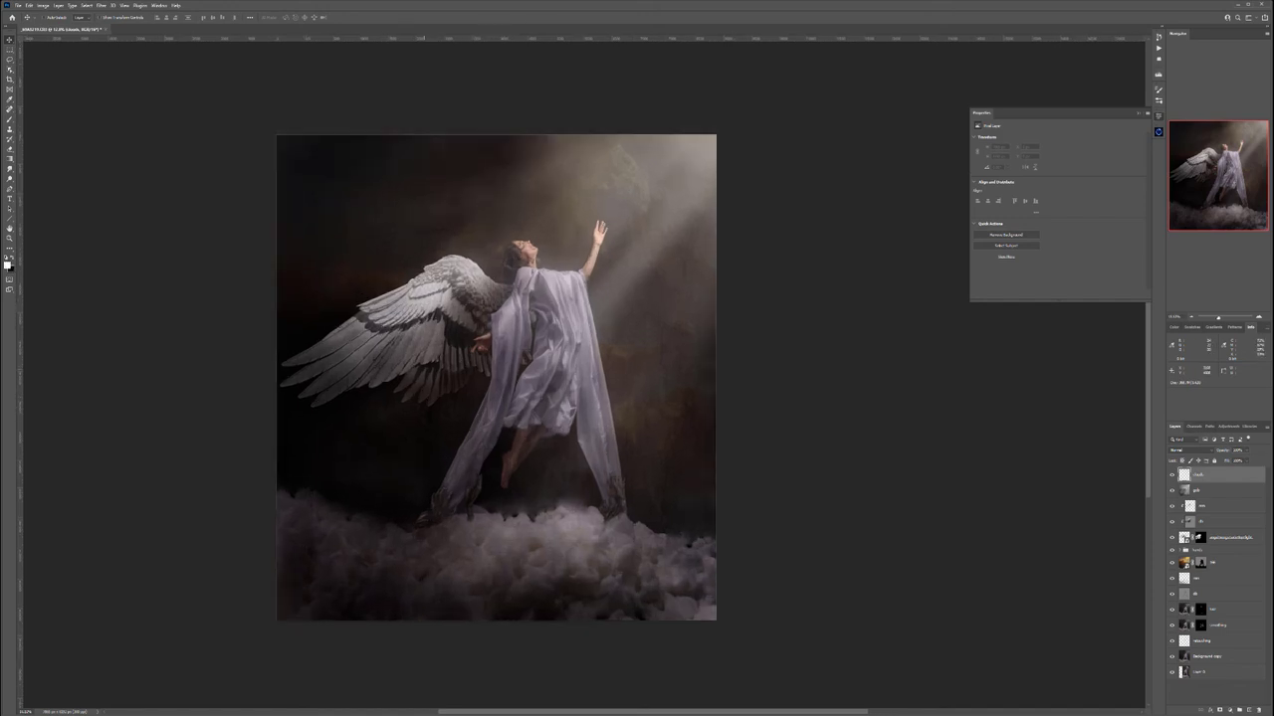
left_click_drag(459, 438, 518, 374)
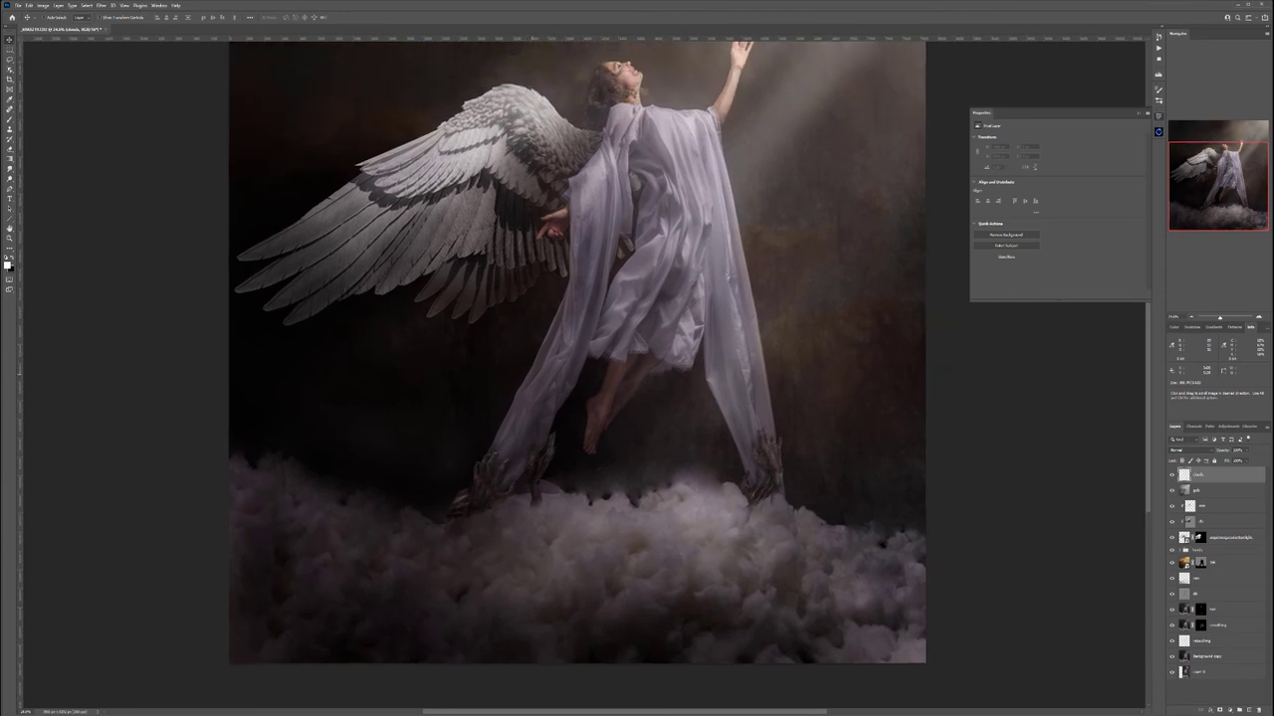
right_click(553, 322)
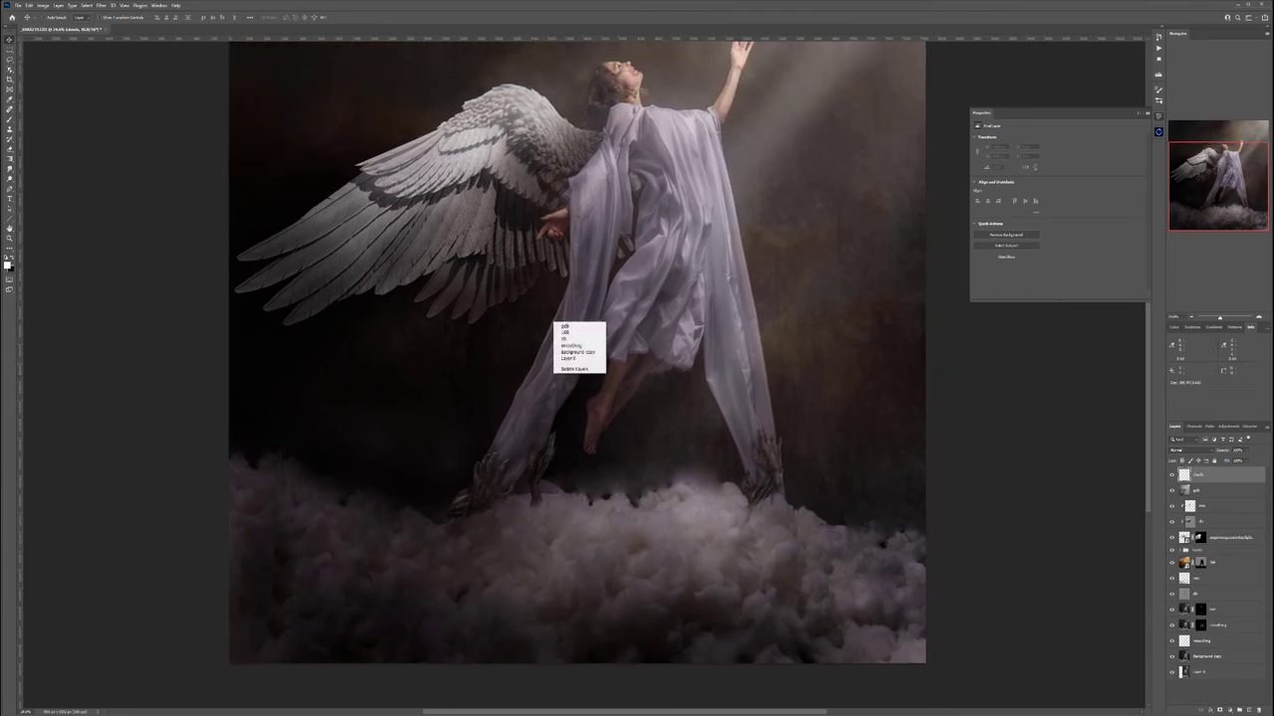
Activate the Brush tool and choose one of the fog brushes from the fog brush set
key("Escape")
key("b")
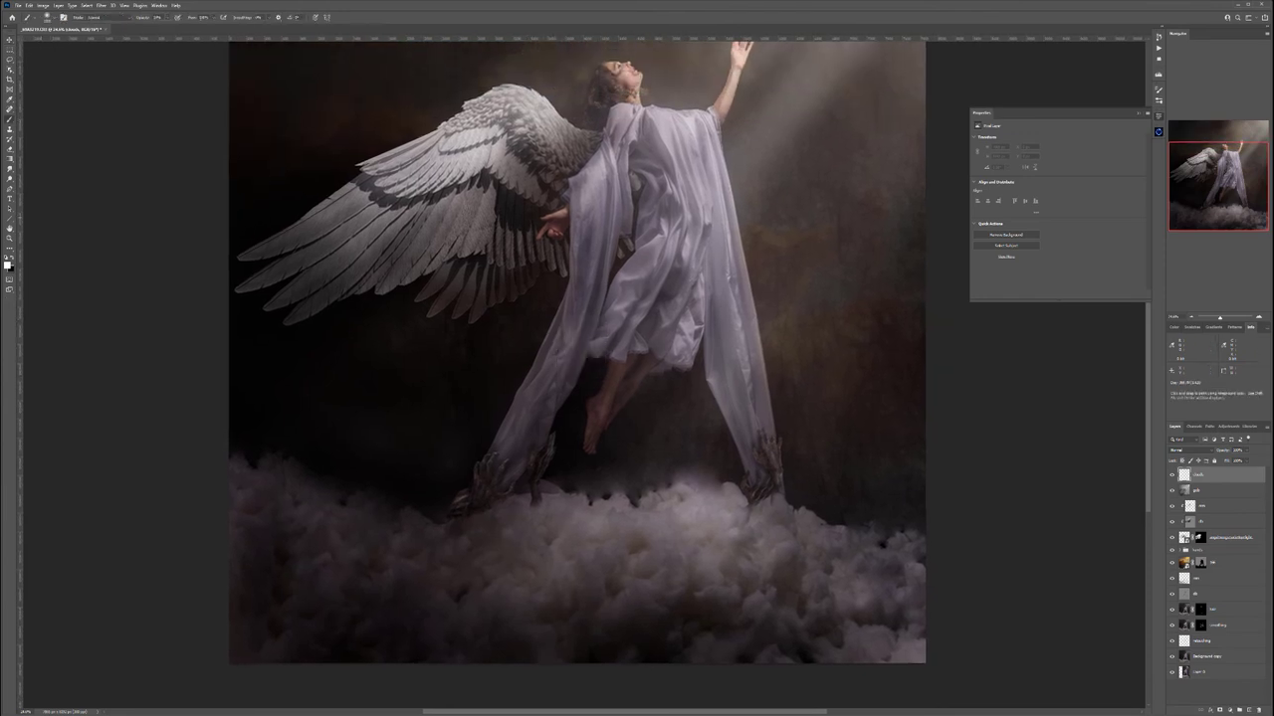
right_click(520, 269)
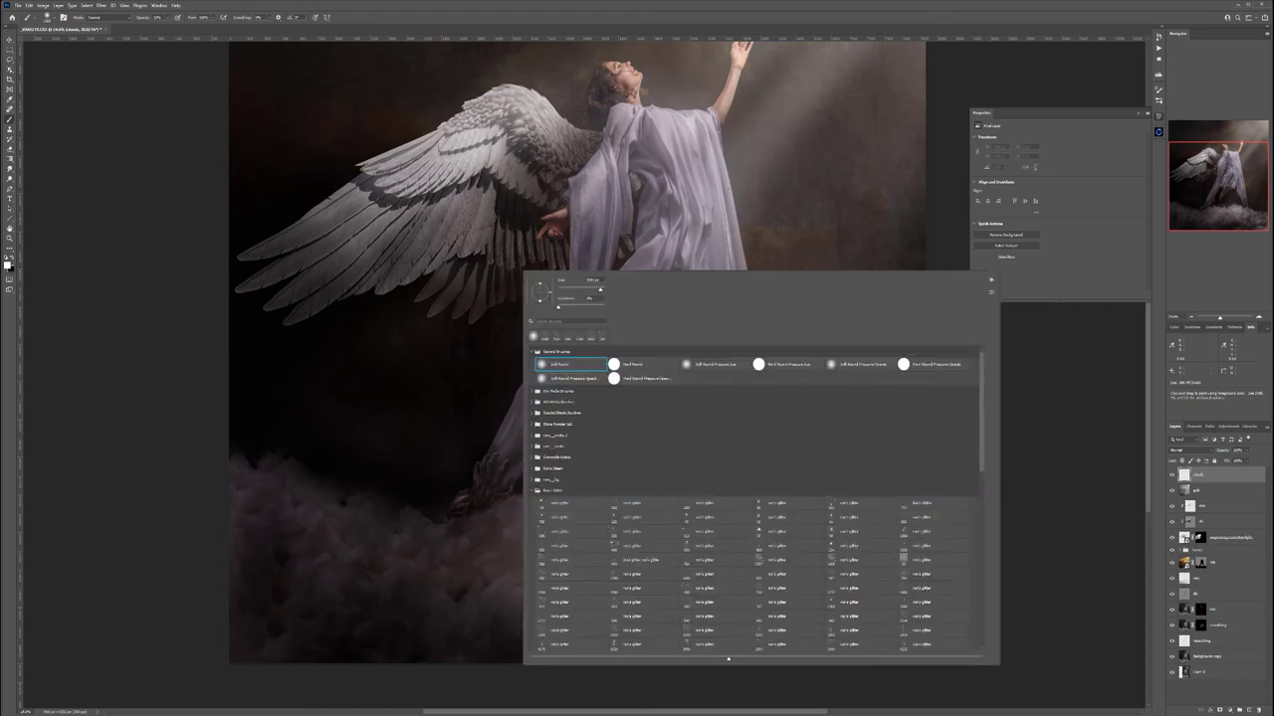
left_click(533, 490)
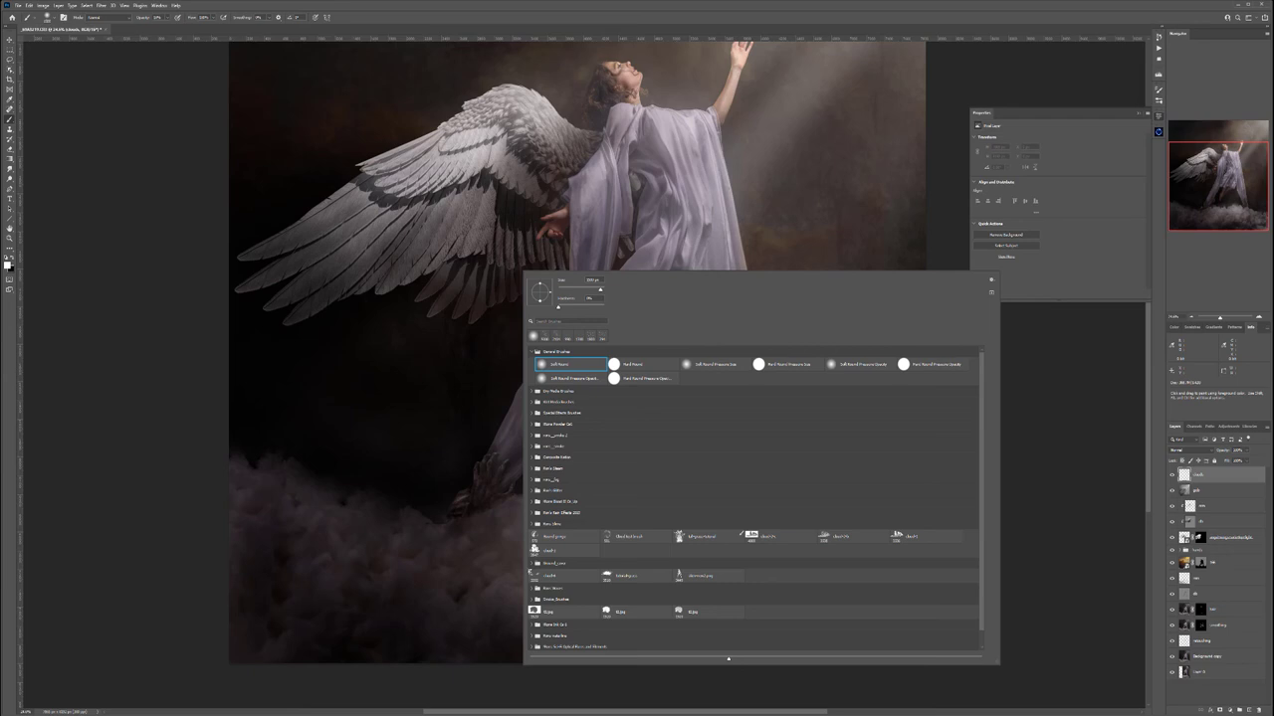
double_click(741, 535)
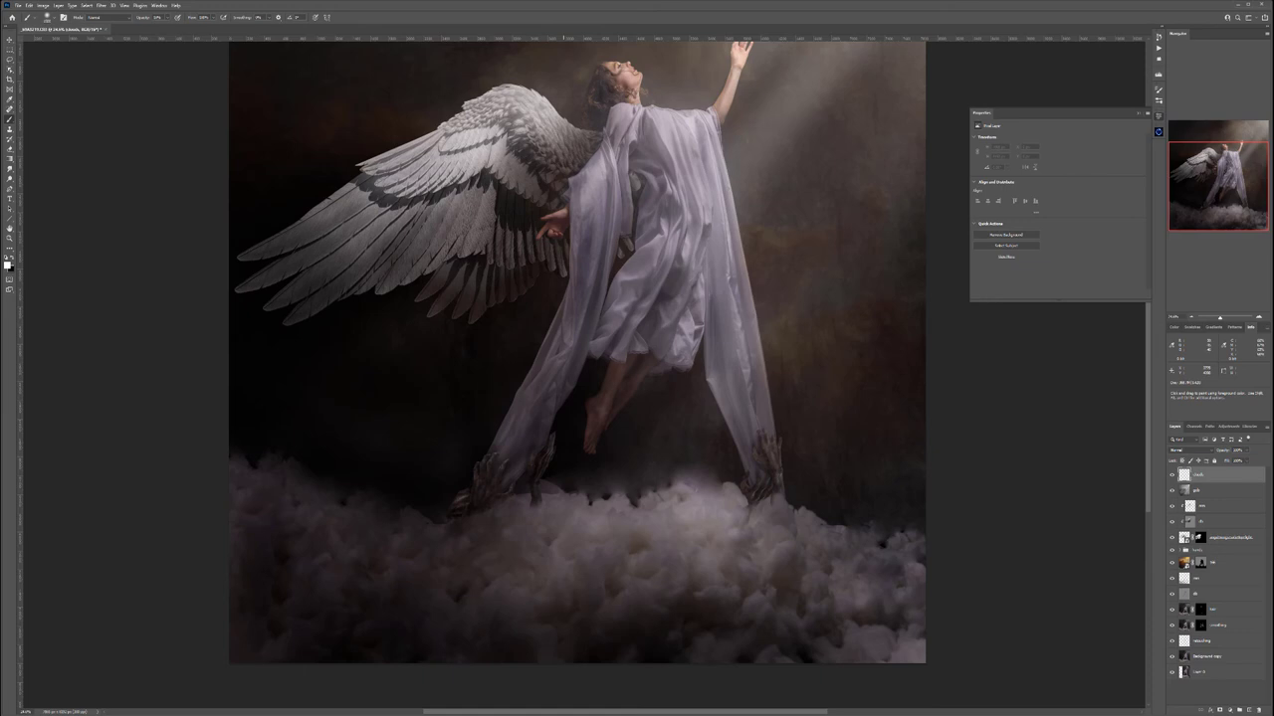
right_click(549, 287)
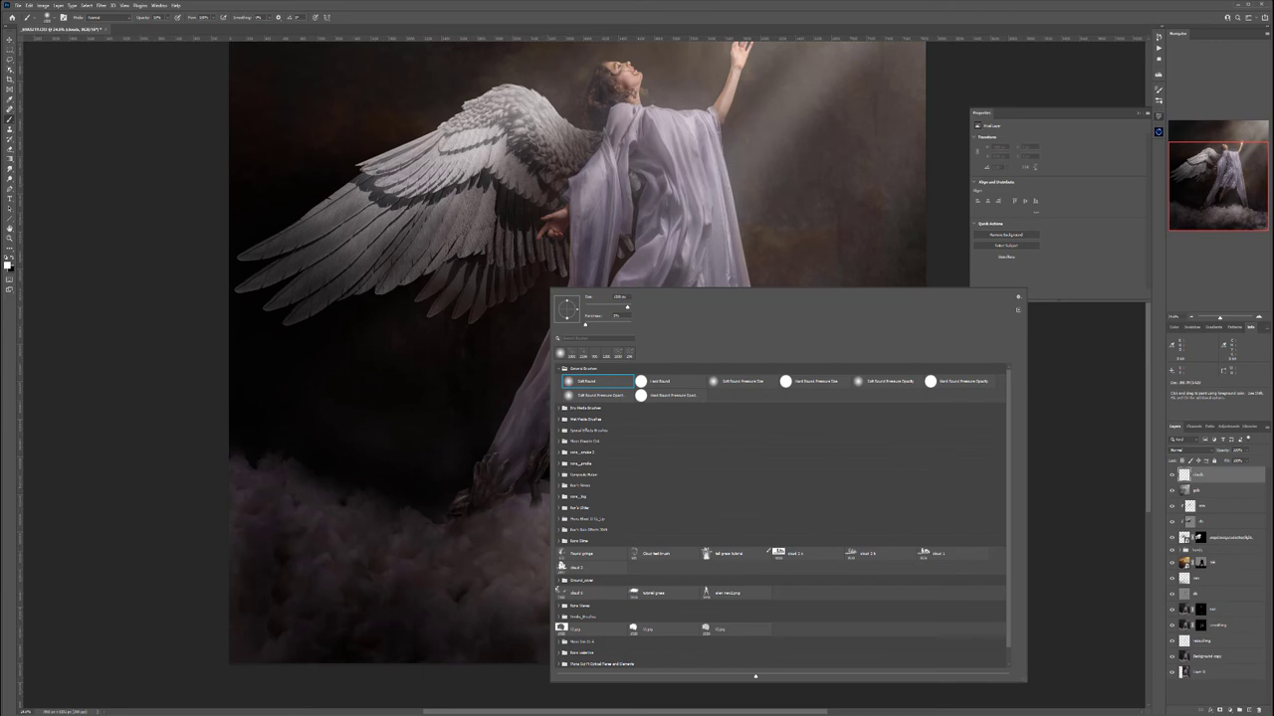
left_click(560, 496)
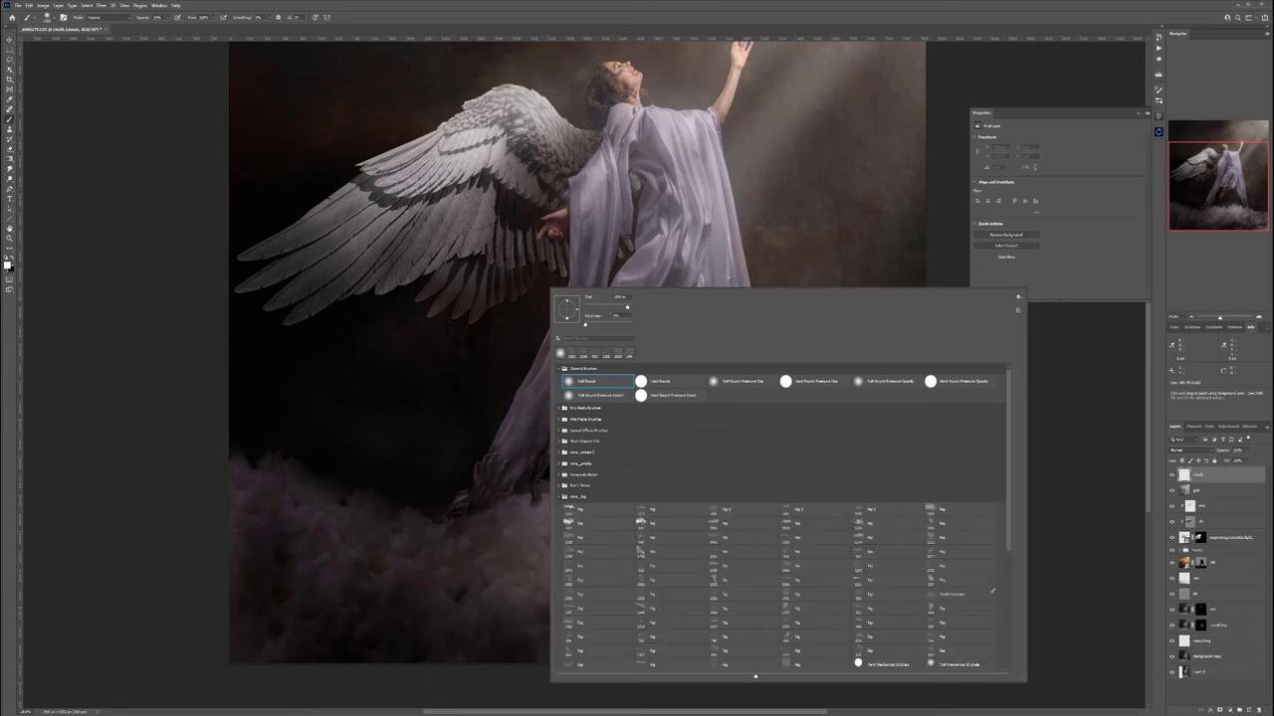
double_click(796, 524)
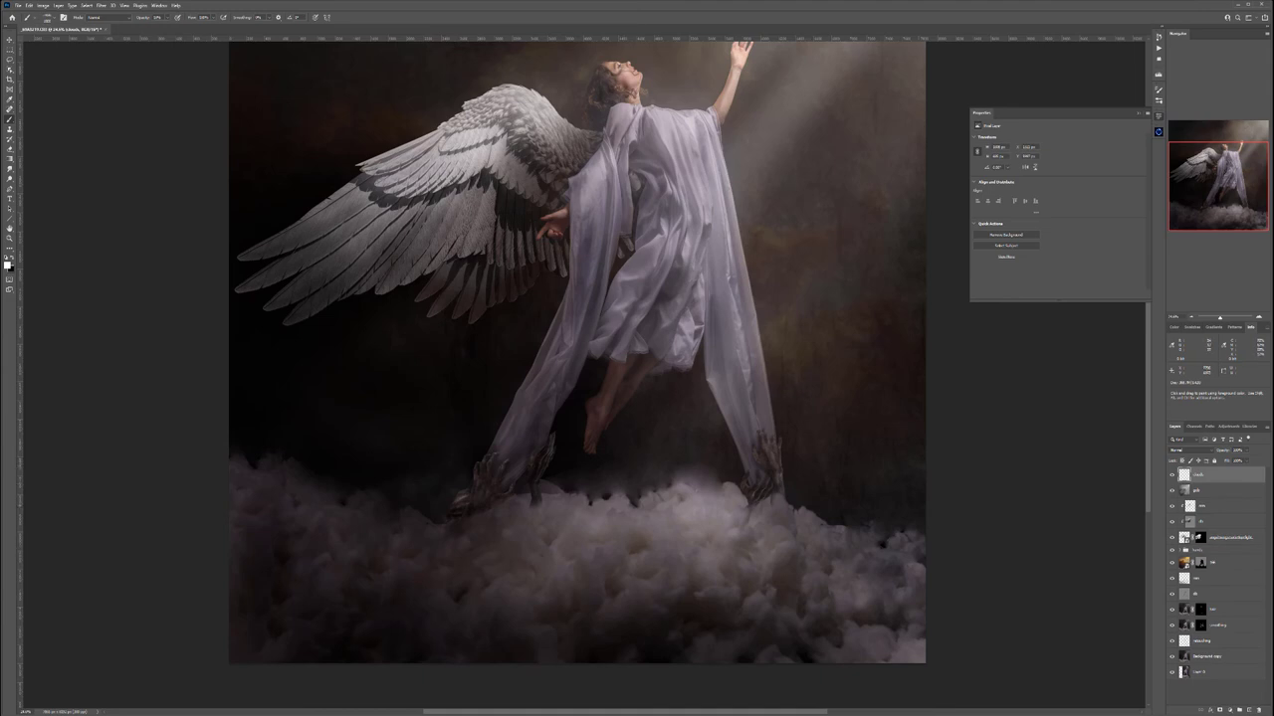
Paint fog in tones sampled from the clouds over the cloud tops, from the image centre across the left fabric end
key("alt")
left_click(758, 505)
left_click(671, 504)
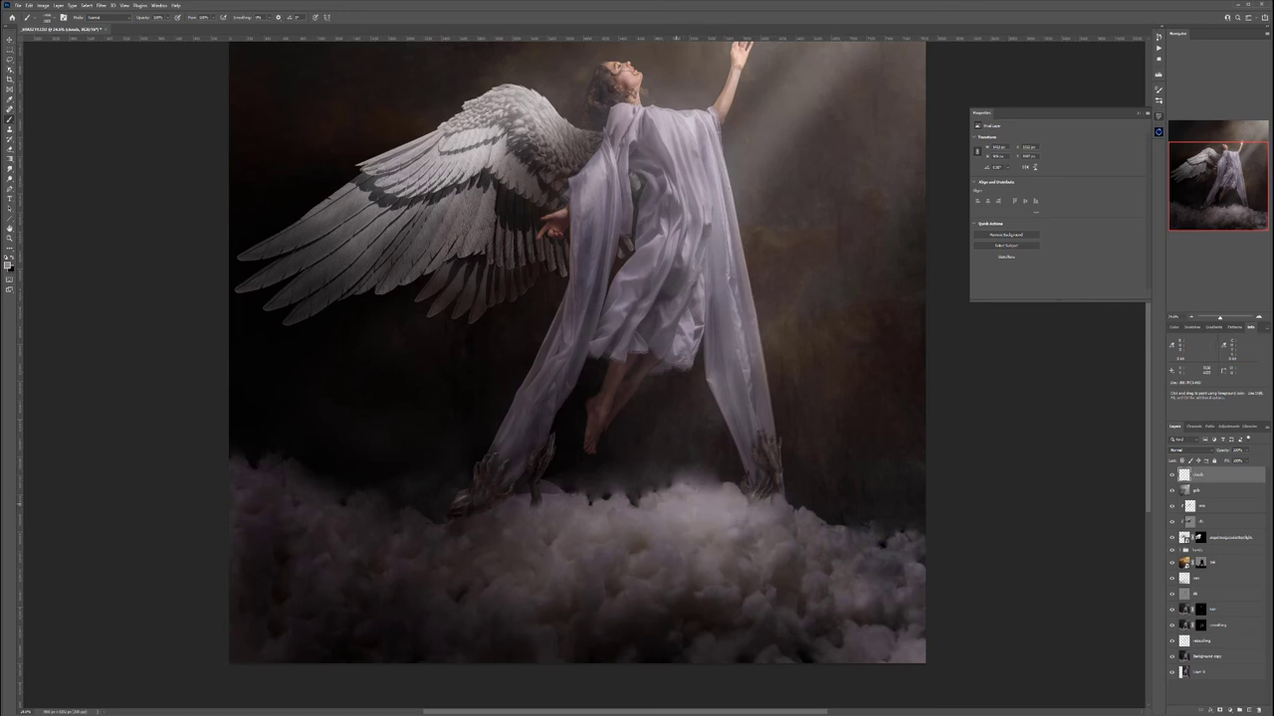
left_click(609, 495)
left_click(642, 512)
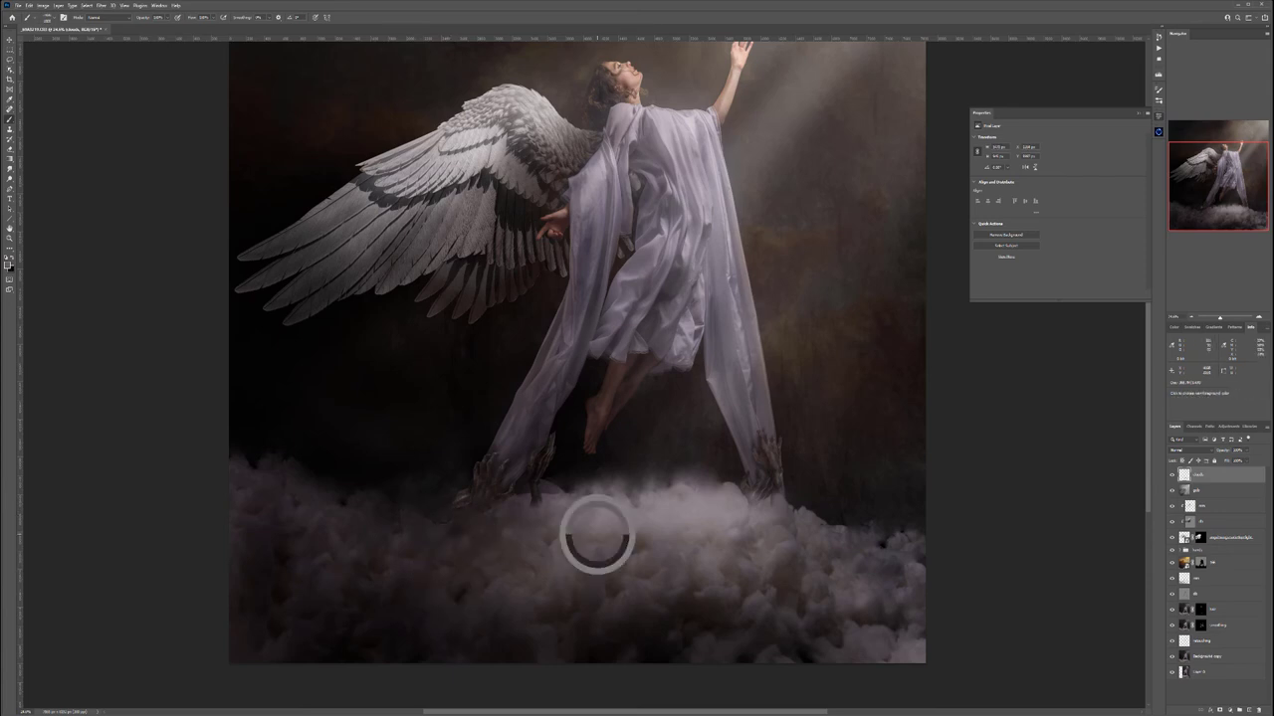
left_click_drag(578, 486, 520, 478)
left_click_drag(467, 519, 330, 492)
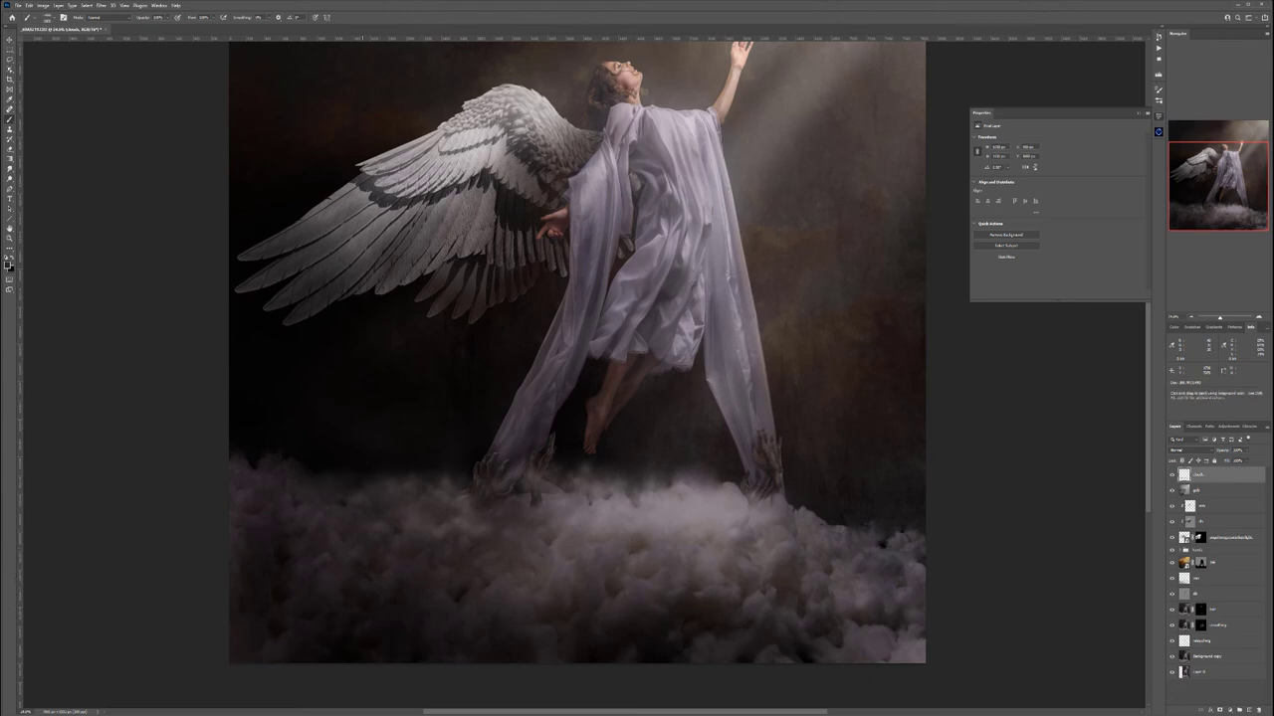
left_click(545, 524)
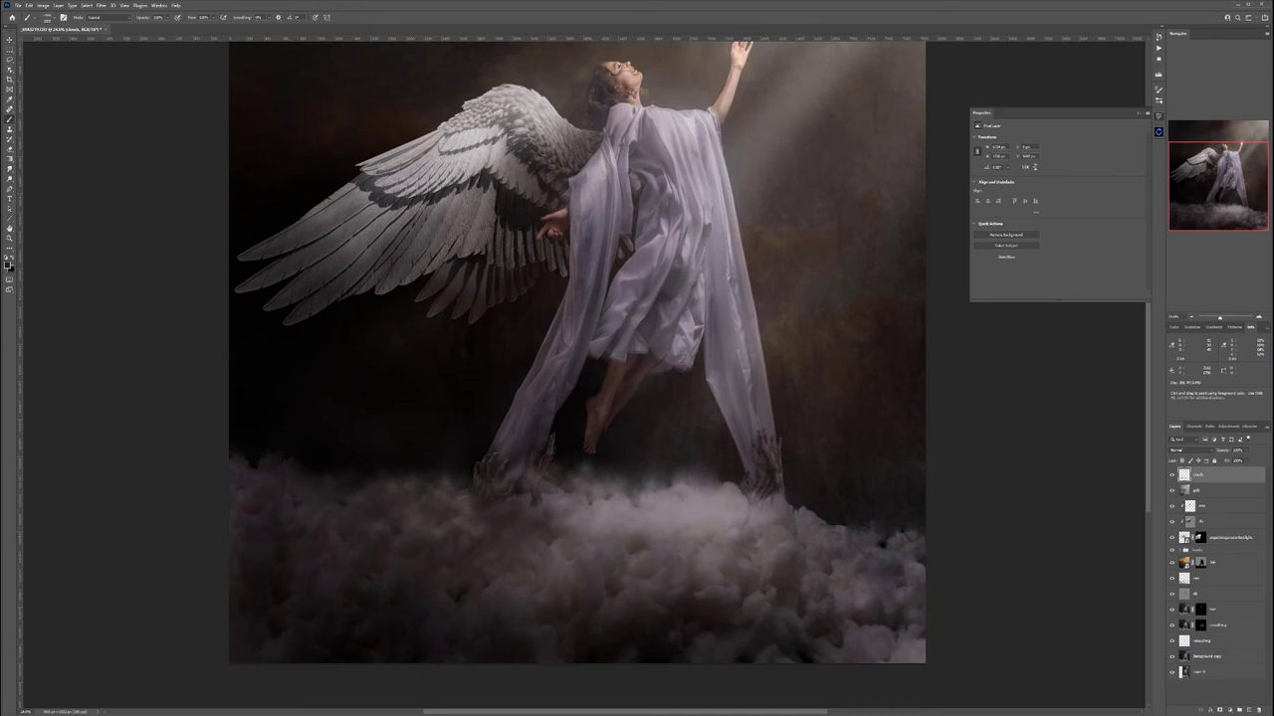
Sample cloud tones and paint fog around the right fabric end and along the cloud edge at the image's right side
left_click(728, 516, "alt")
left_click(815, 505)
left_click(772, 485)
left_click(843, 557, "alt")
left_click(878, 537)
left_click(884, 540)
left_click_drag(852, 508, 920, 502)
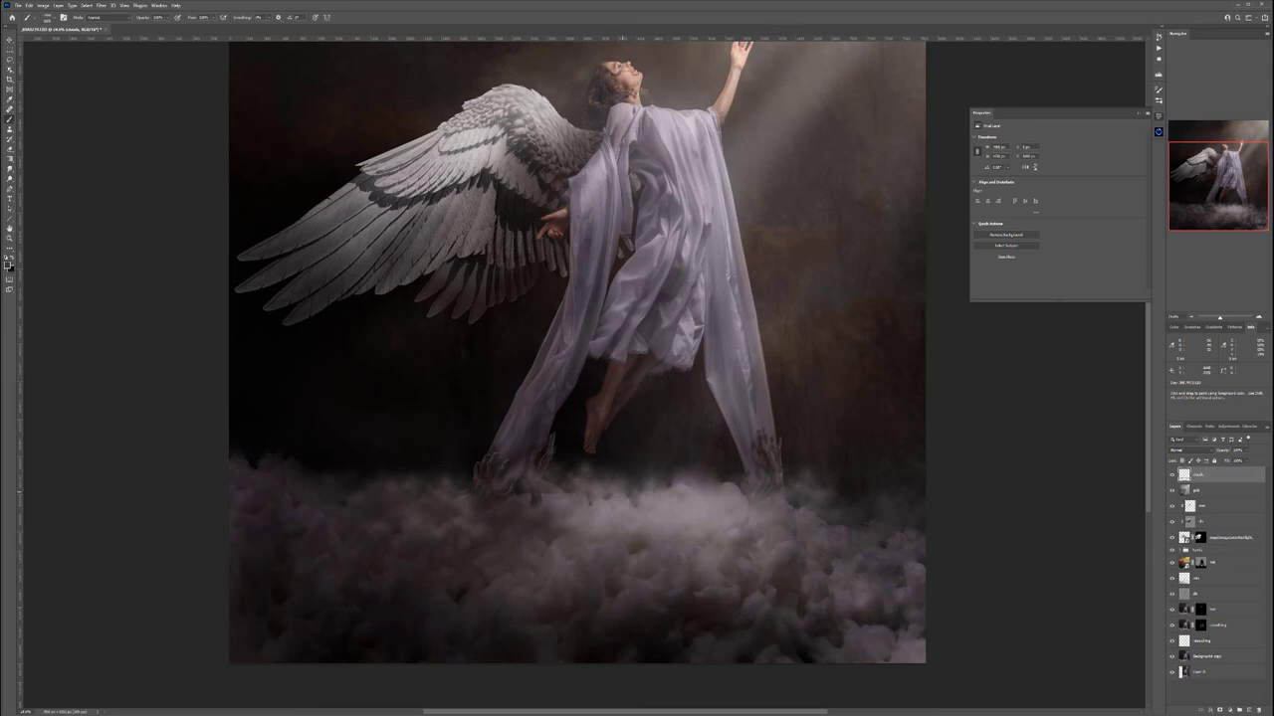
Soften the central cloud tops and cover the lower-right clouds with fog down to the image's bottom edge
left_click(635, 489)
left_click(841, 471)
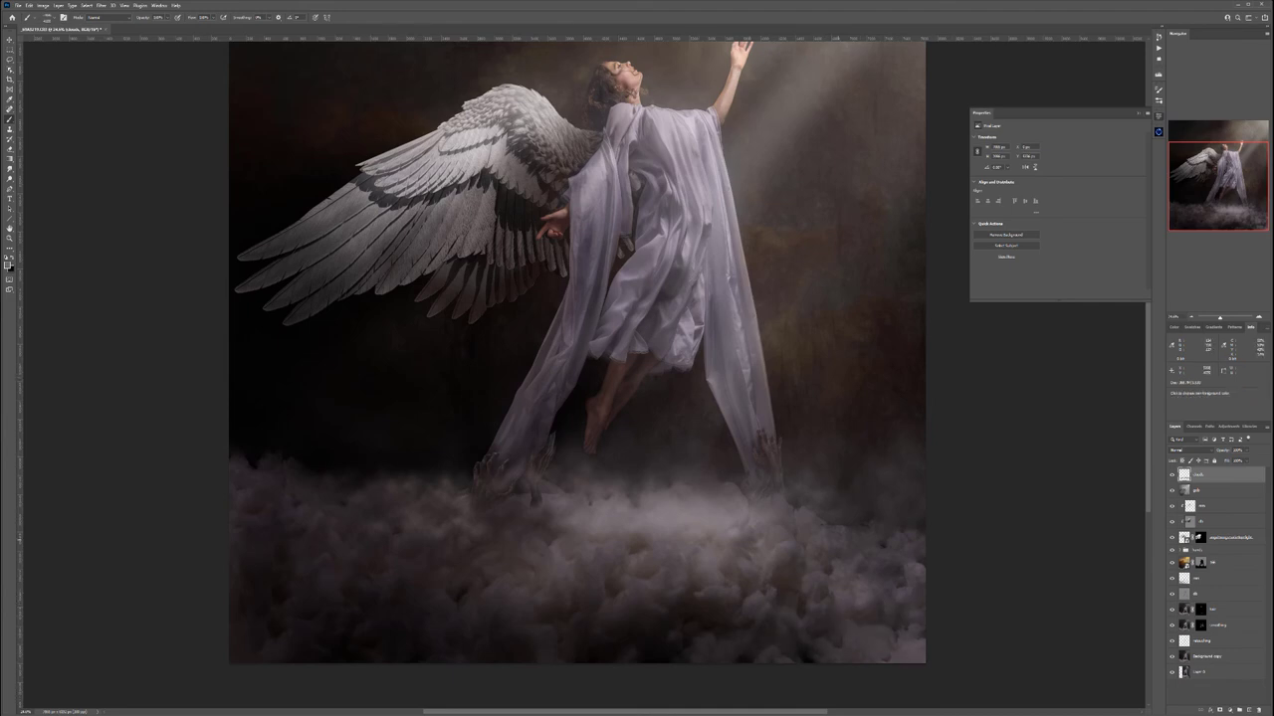
left_click_drag(771, 528, 918, 518)
left_click(804, 586)
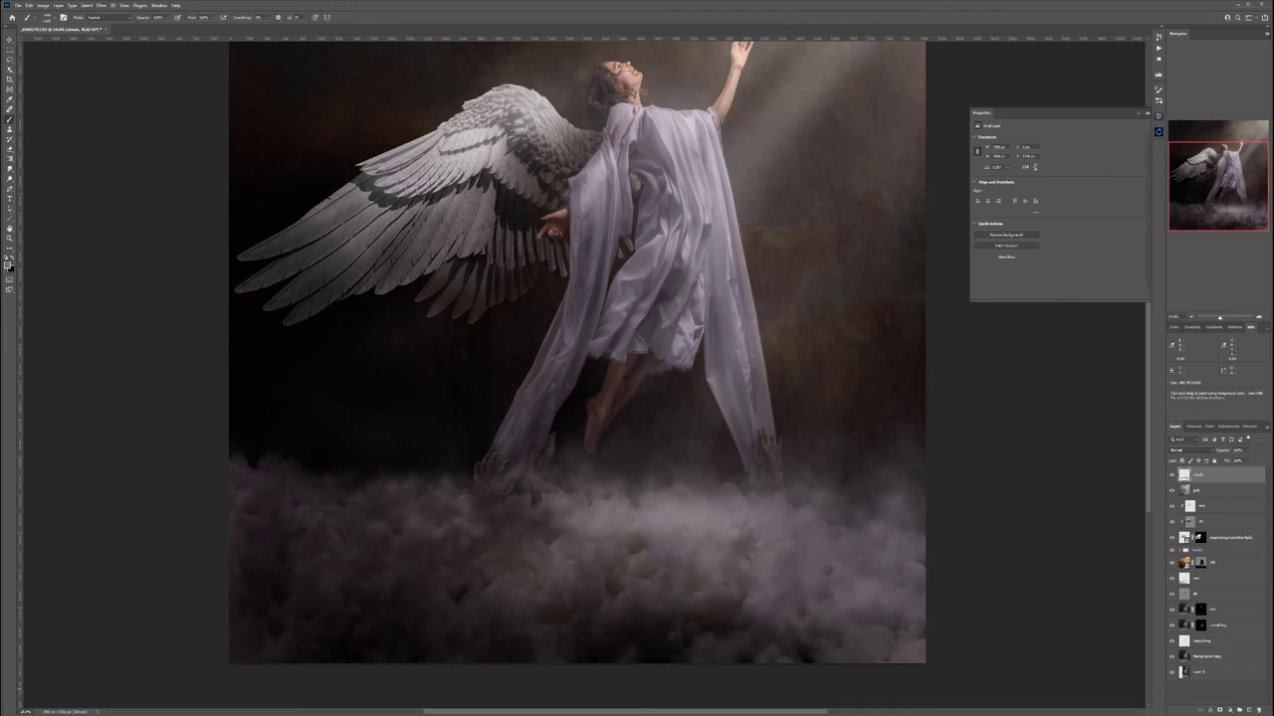
left_click(796, 663)
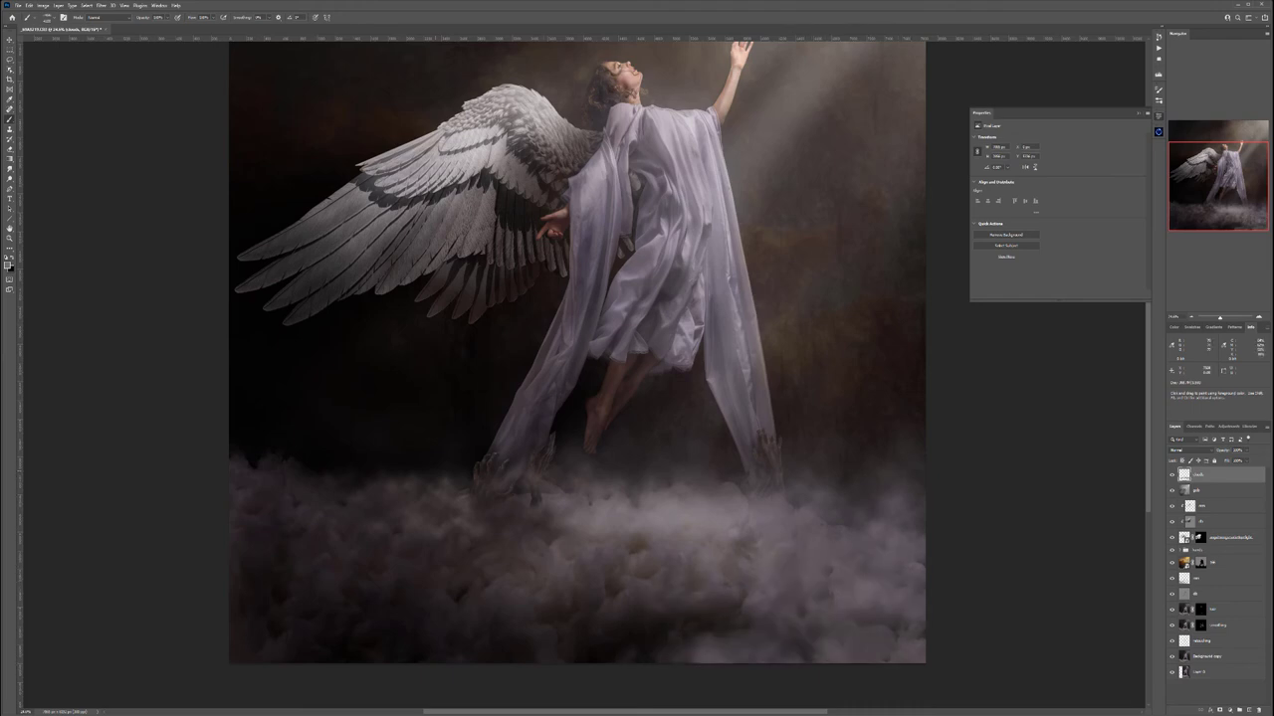
Paint darker sampled fog over the left cloud edge, the lower-left corner and the lower part of the left fabric
left_click_drag(259, 483, 545, 466)
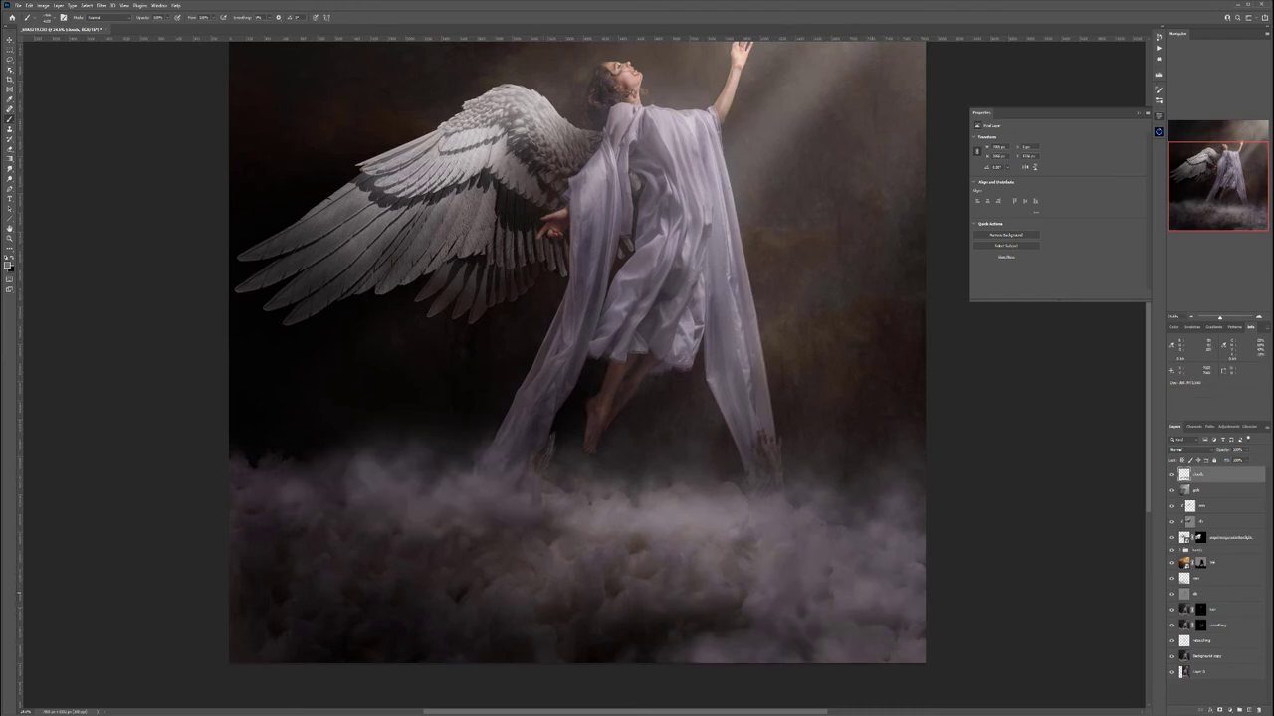
key("ctrl+z")
left_click(370, 478, "alt")
left_click(370, 458)
left_click(228, 439)
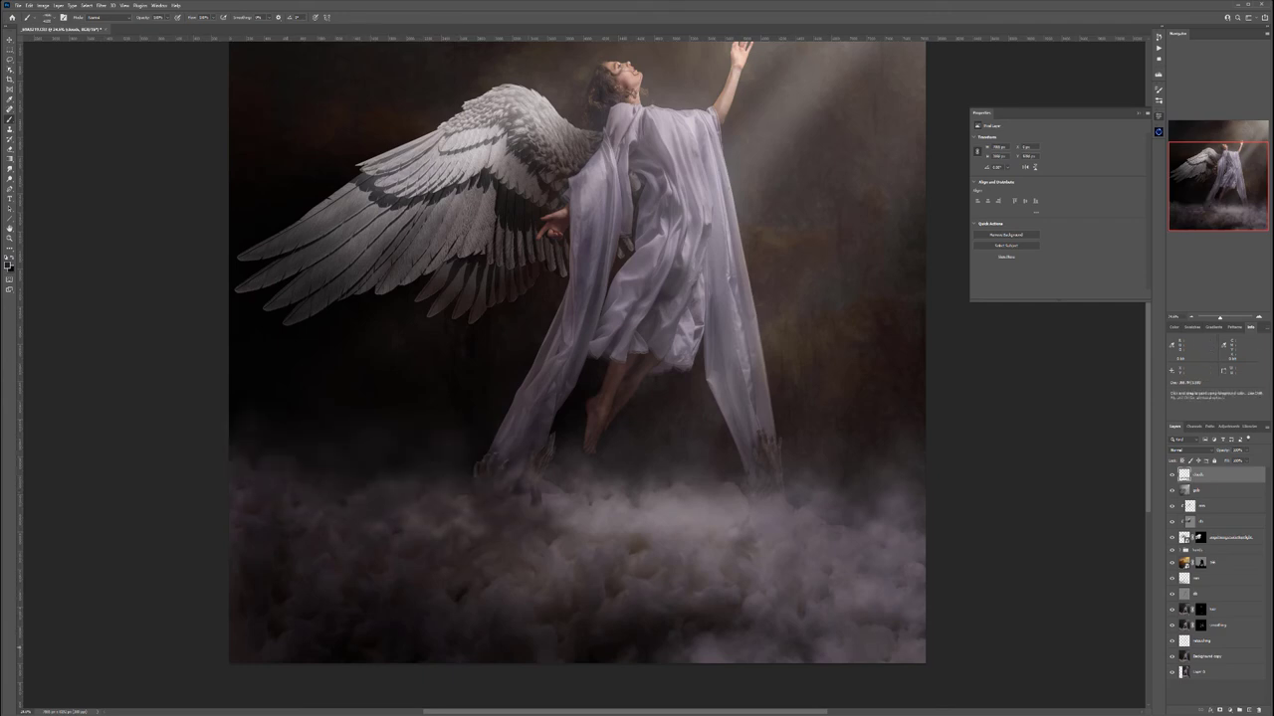
left_click(297, 637)
left_click(407, 378, "alt")
left_click(551, 403)
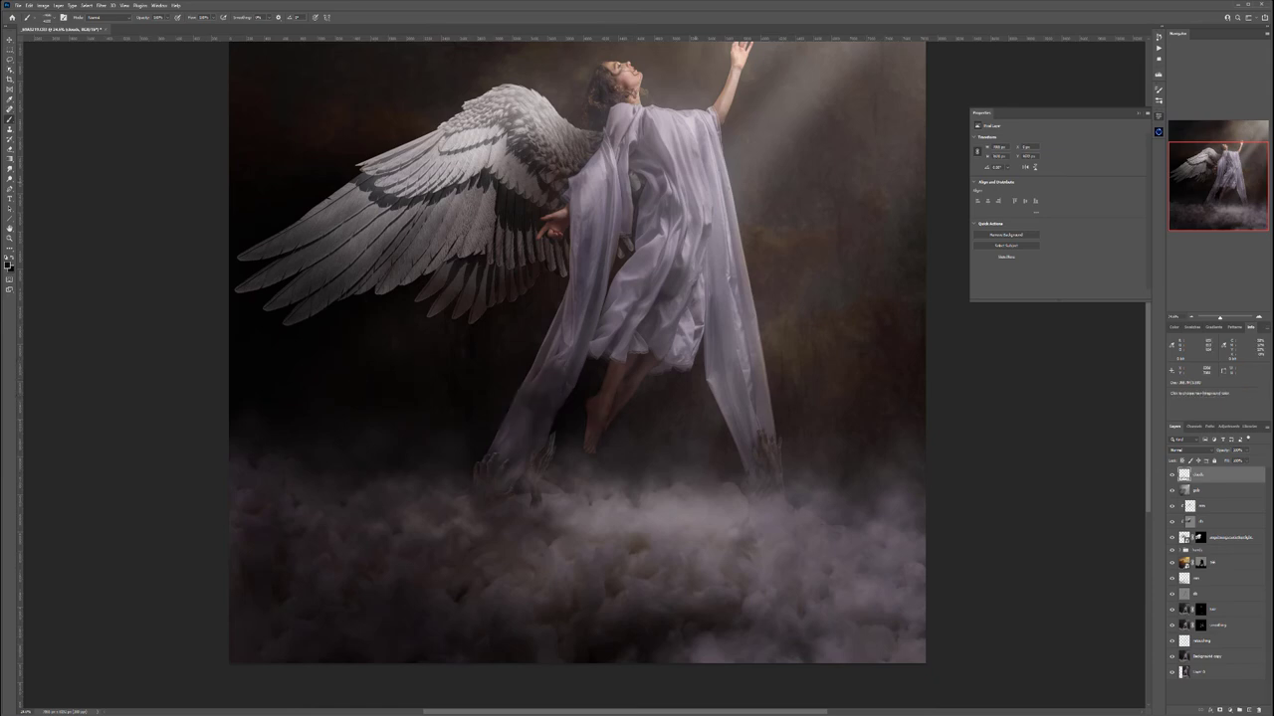
key("x")
left_click_drag(677, 408, 885, 403)
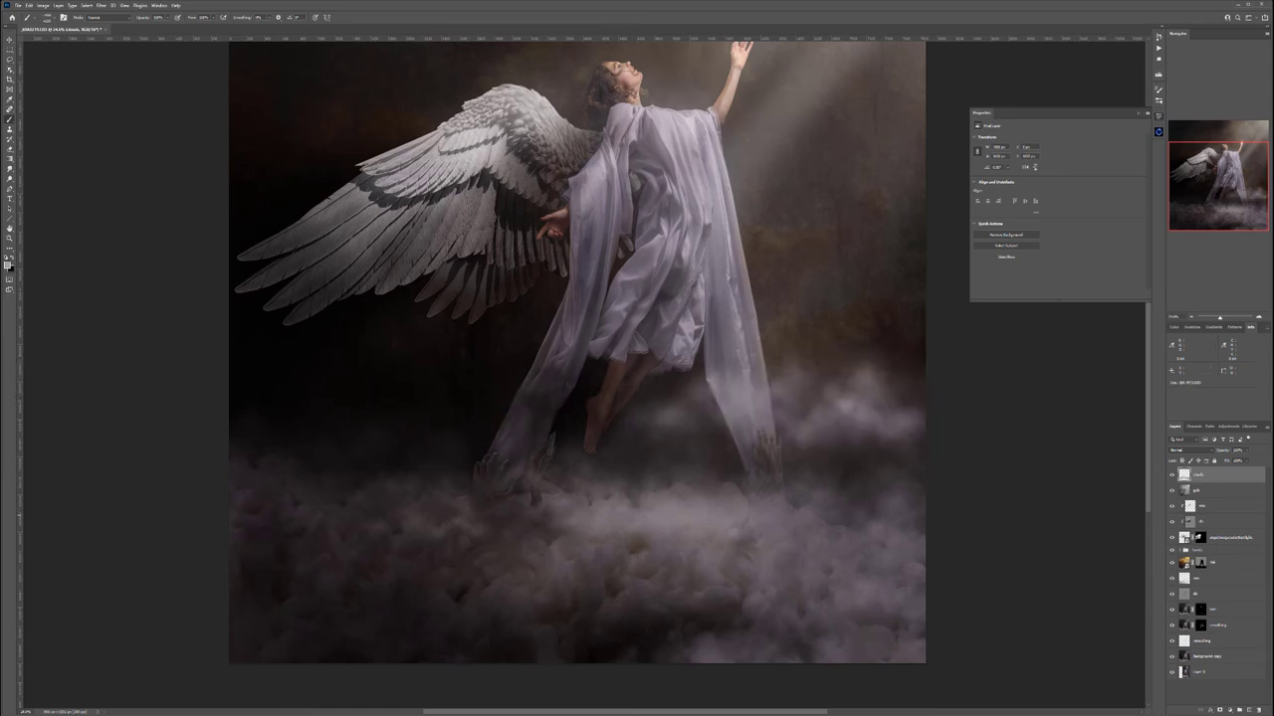
key("ctrl+z")
Sample a dark background tone and paint subtle fog beside the right fabric and in the dark area below the wing
left_click(834, 358, "alt")
left_click(781, 386)
left_click_drag(451, 402, 487, 487)
left_click(396, 398)
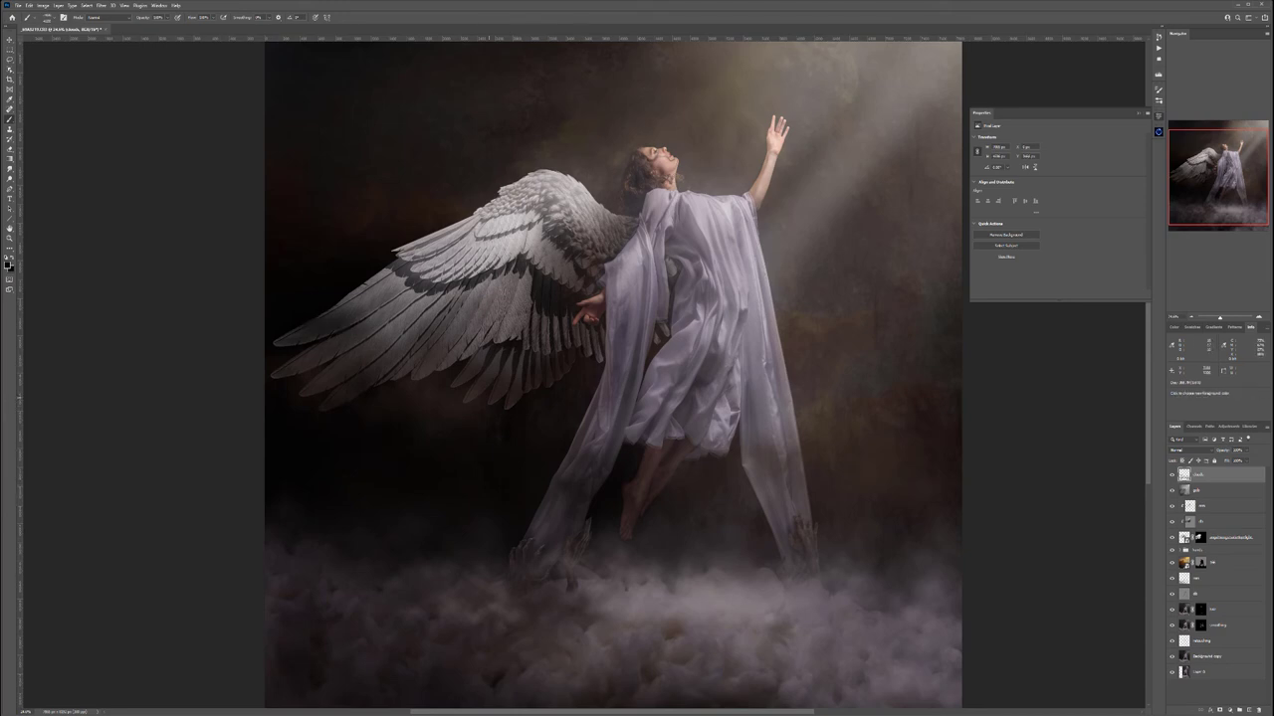
Sample lighter background tones and paint soft mist into the light rays beside the woman's raised arm
left_click(547, 194, "alt")
left_click(857, 227)
left_click_drag(857, 227, 599, 295)
key("ctrl+z")
left_click(529, 129, "alt")
left_click(616, 296)
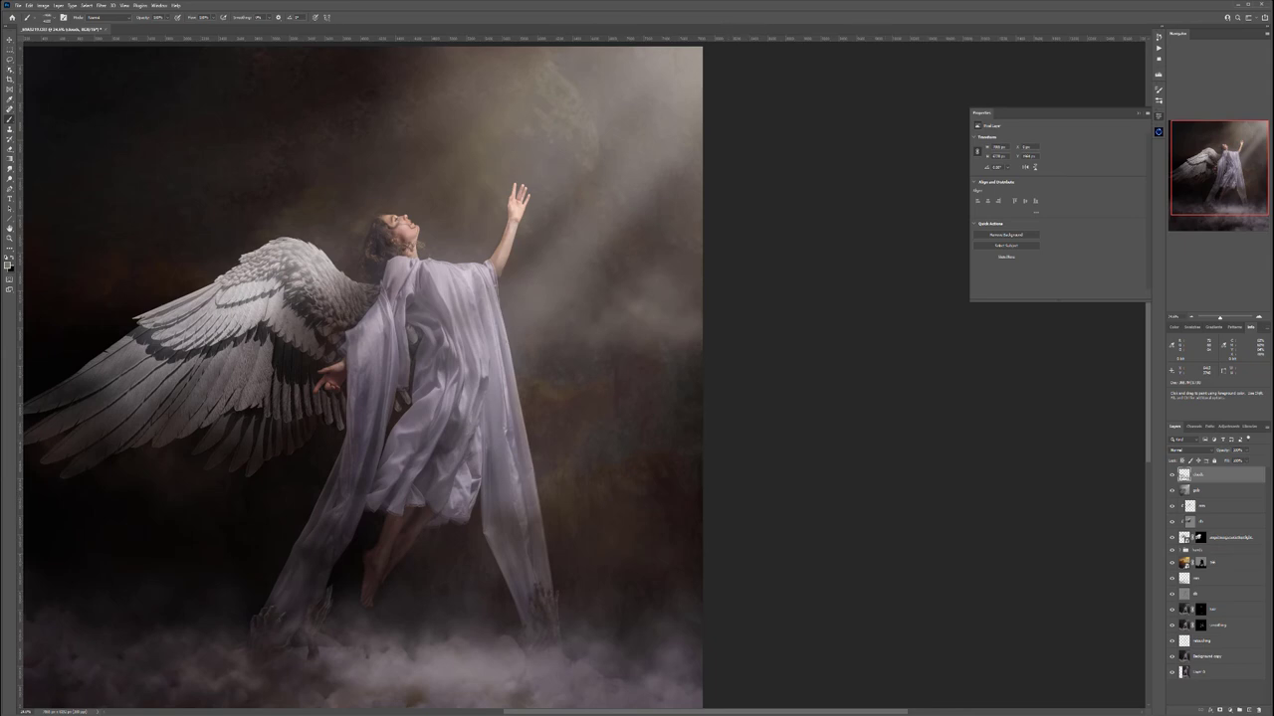
Sample background tones and paint faint mist to the right of the dress, below the light rays
key("alt")
left_click(579, 386)
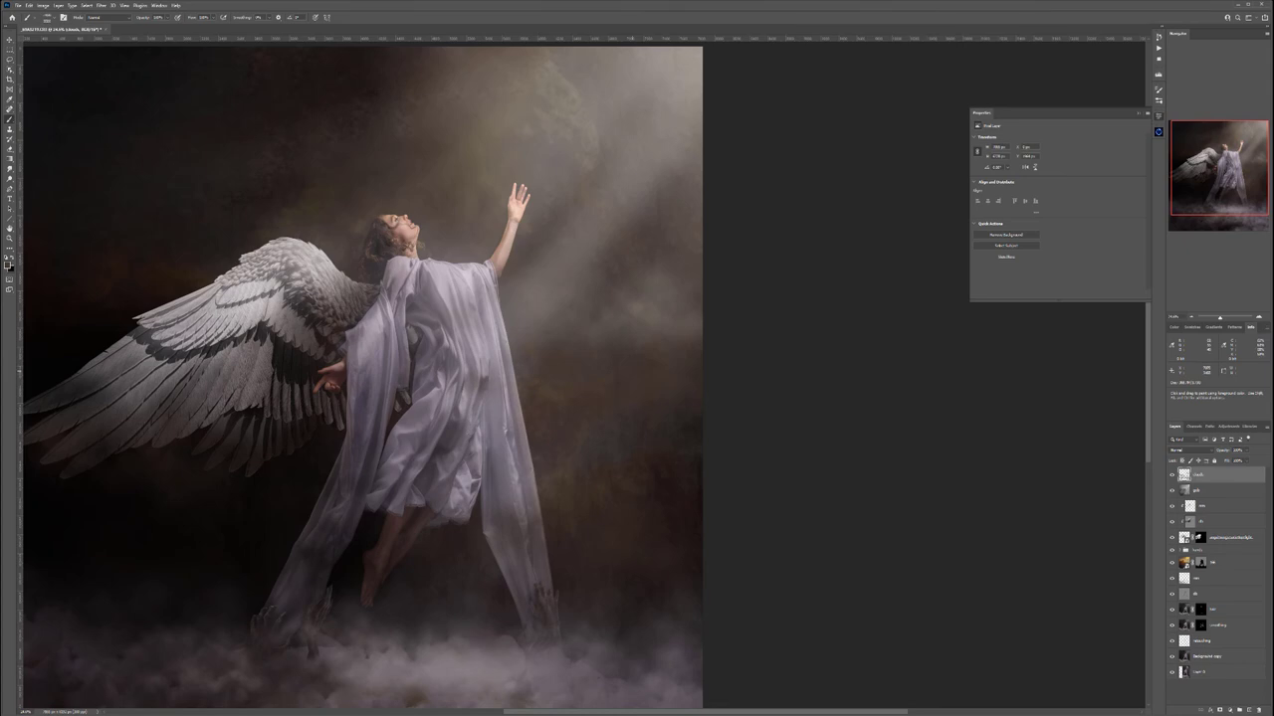
key("alt")
left_click(630, 345)
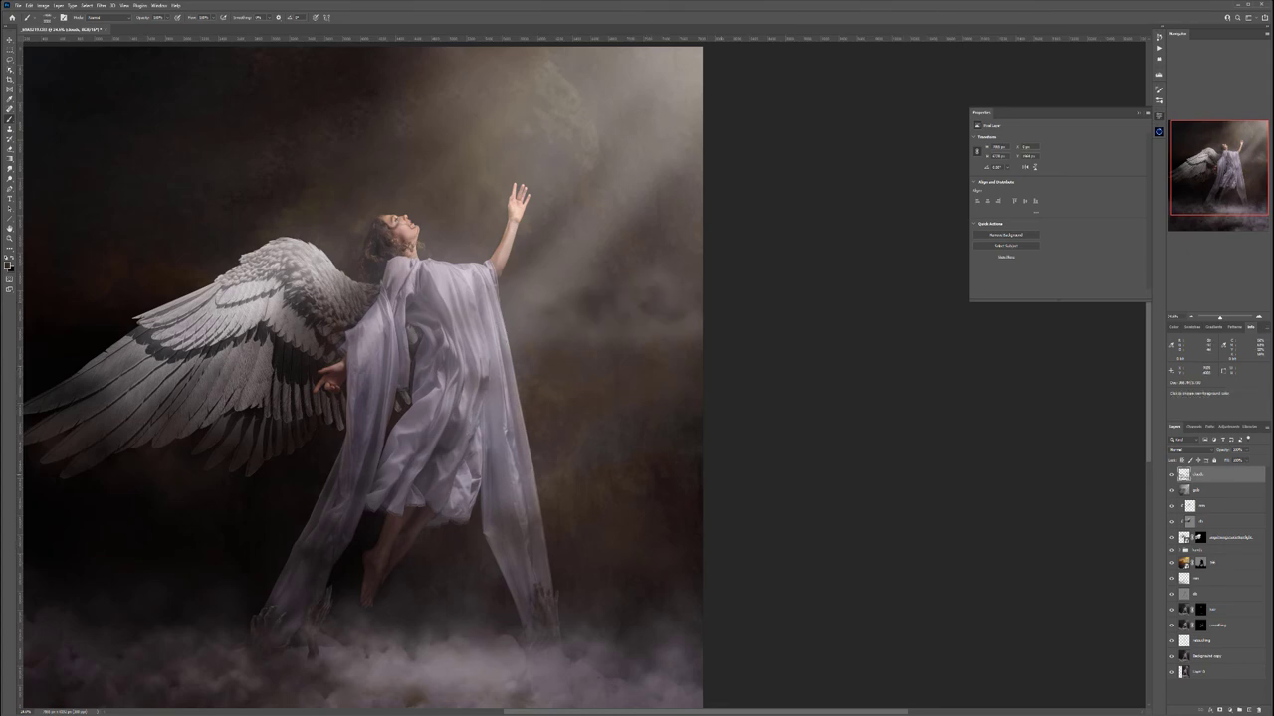
left_click_drag(609, 306, 687, 343)
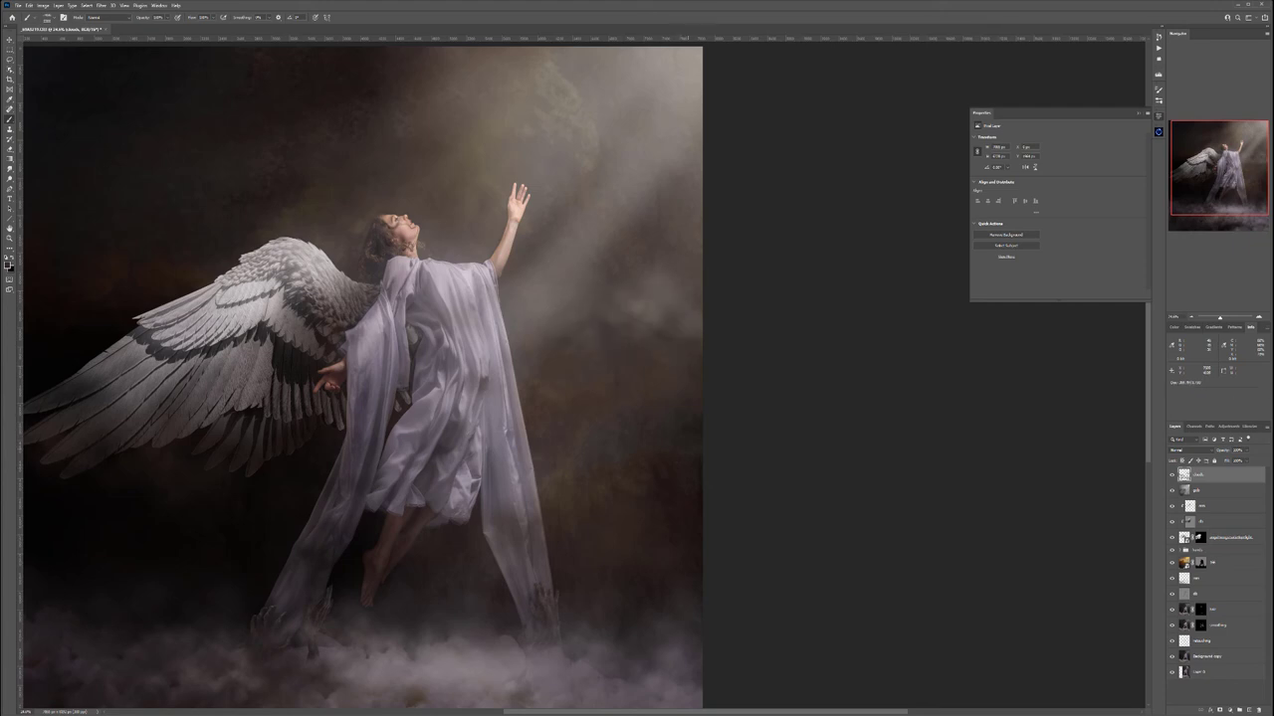
Add fog at the image's left edge below the wing and choose a different fog brush from the set
left_click_drag(523, 510, 804, 459)
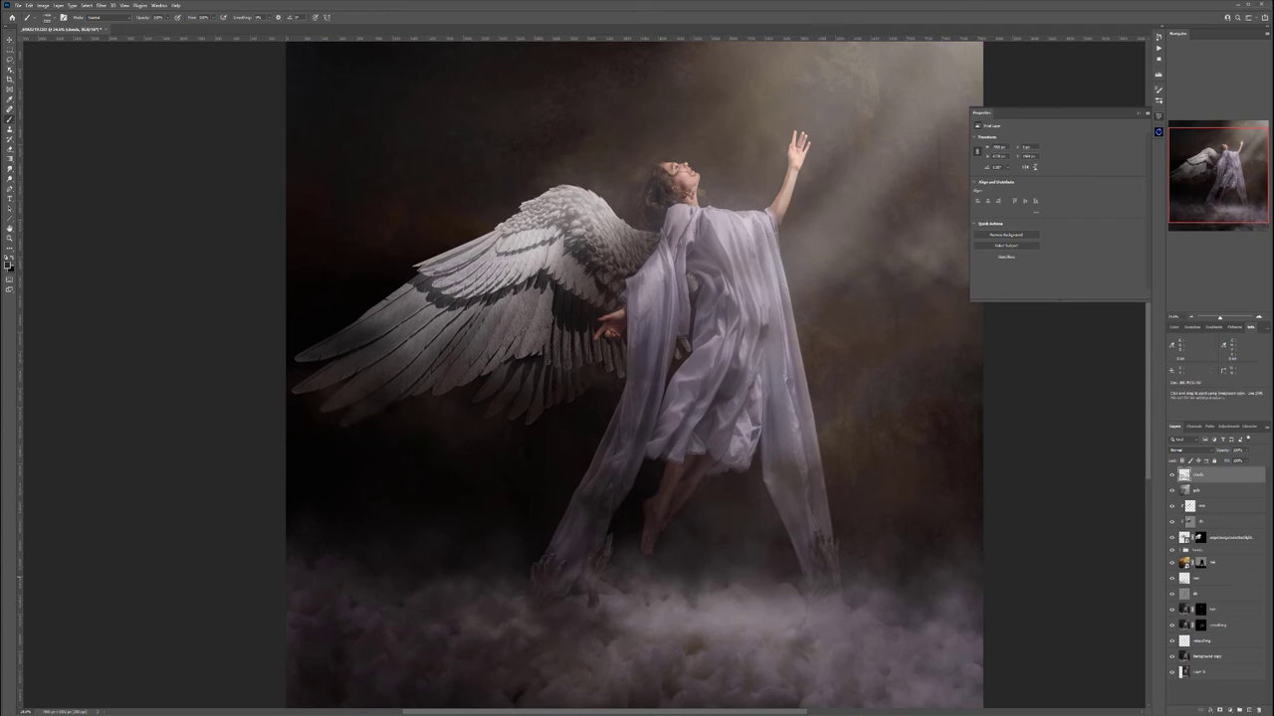
scroll(816, 570, "down", 5)
left_click_drag(800, 621, 739, 512)
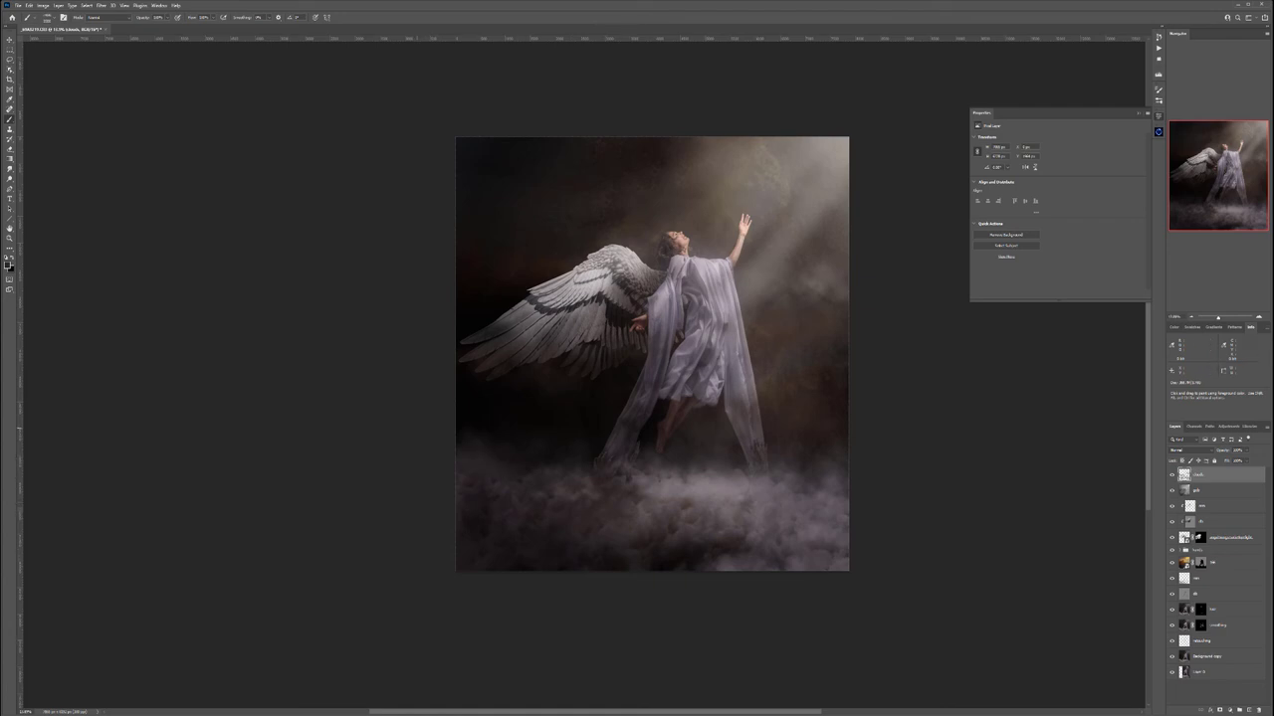
left_click(448, 440)
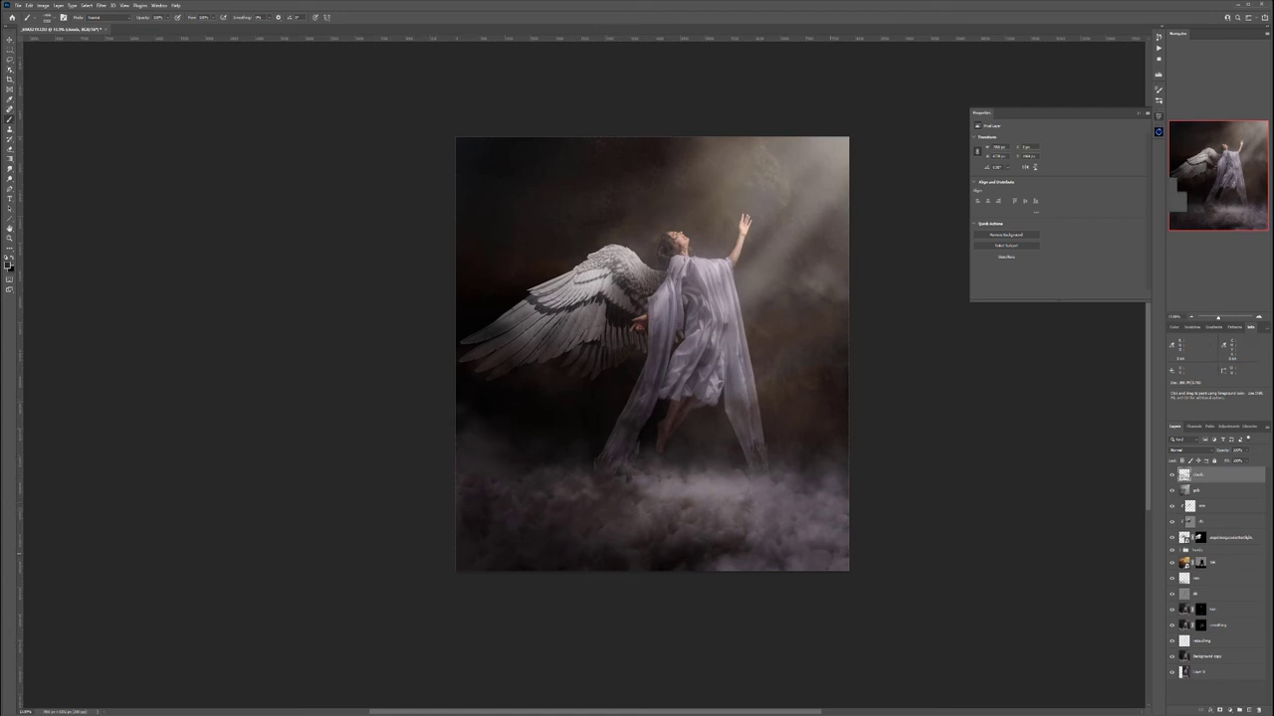
right_click(825, 542)
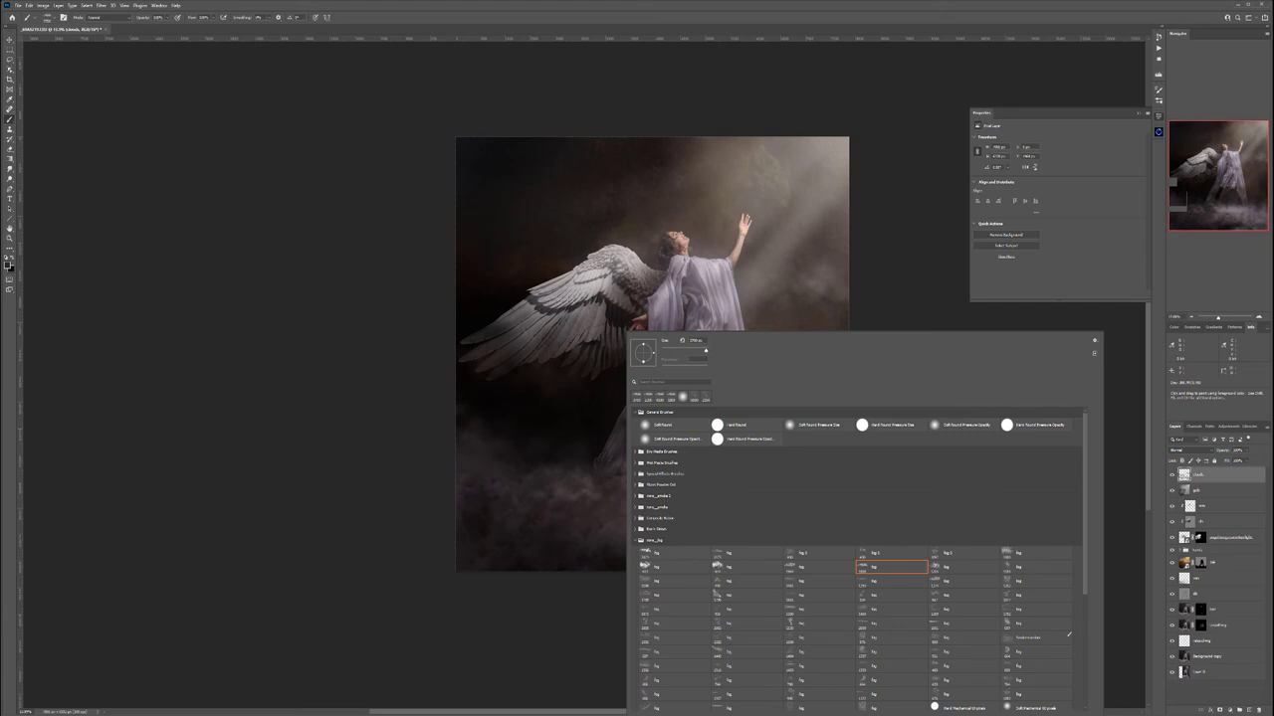
double_click(819, 694)
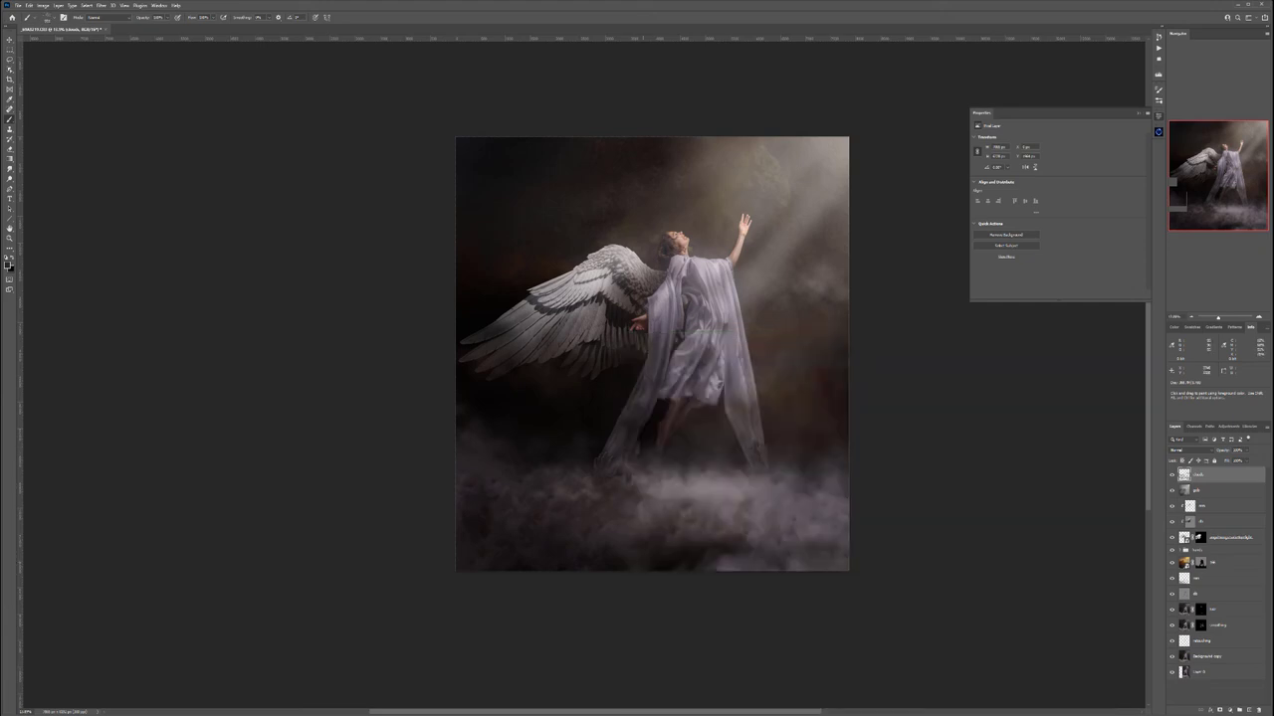
Examine how the fog blends around the feet, fabric ends and lower clouds, and in the composite as a whole
scroll(648, 478, "up", 9)
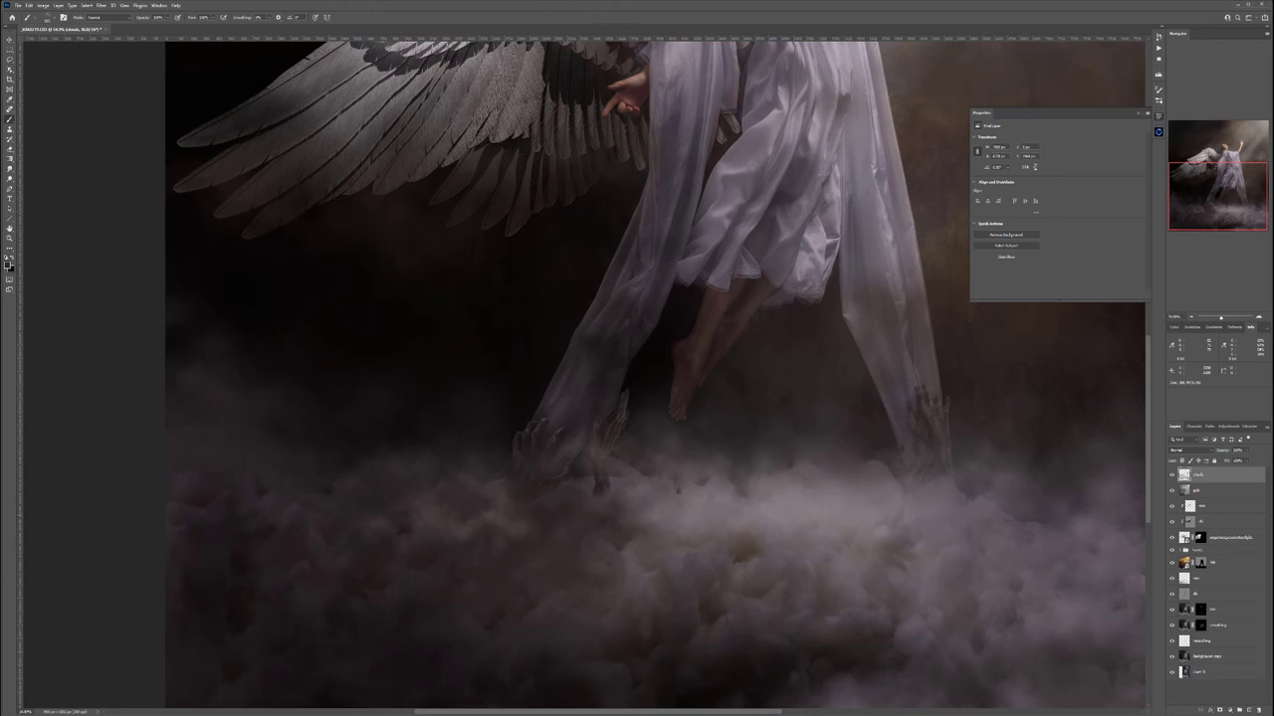
left_click_drag(971, 581, 726, 547)
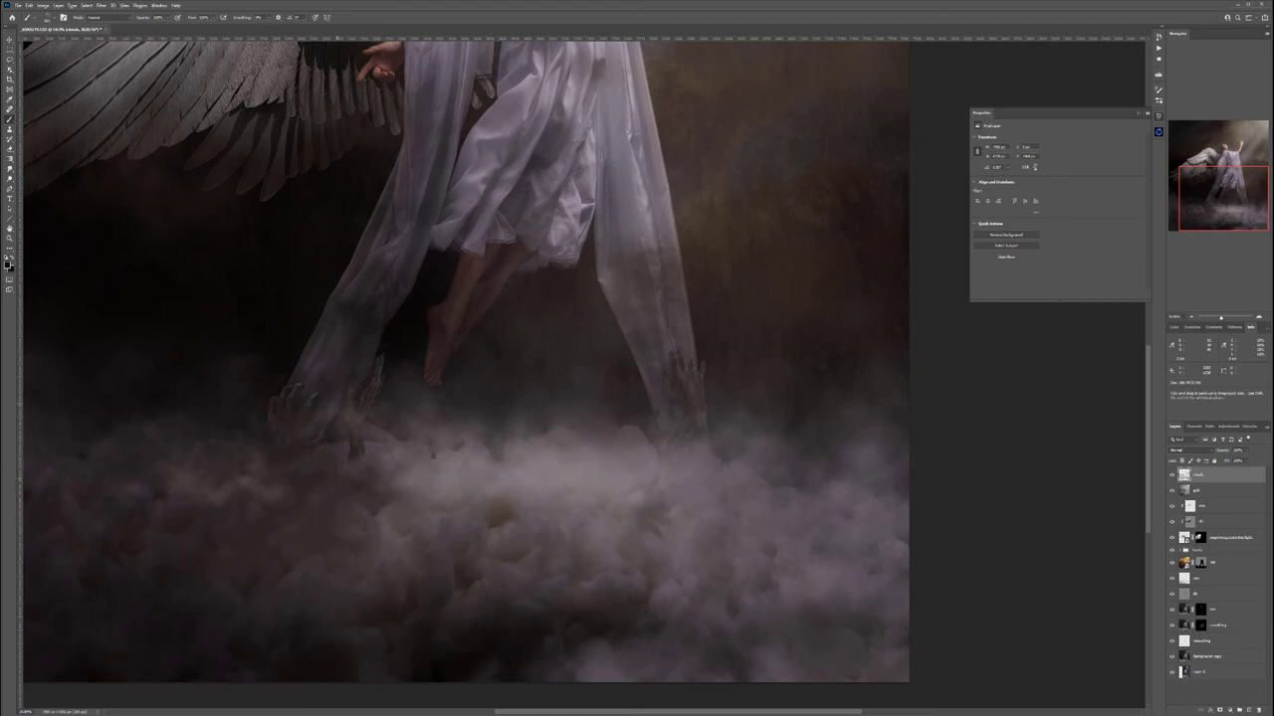
key("ctrl+0")
left_click_drag(267, 508, 523, 521)
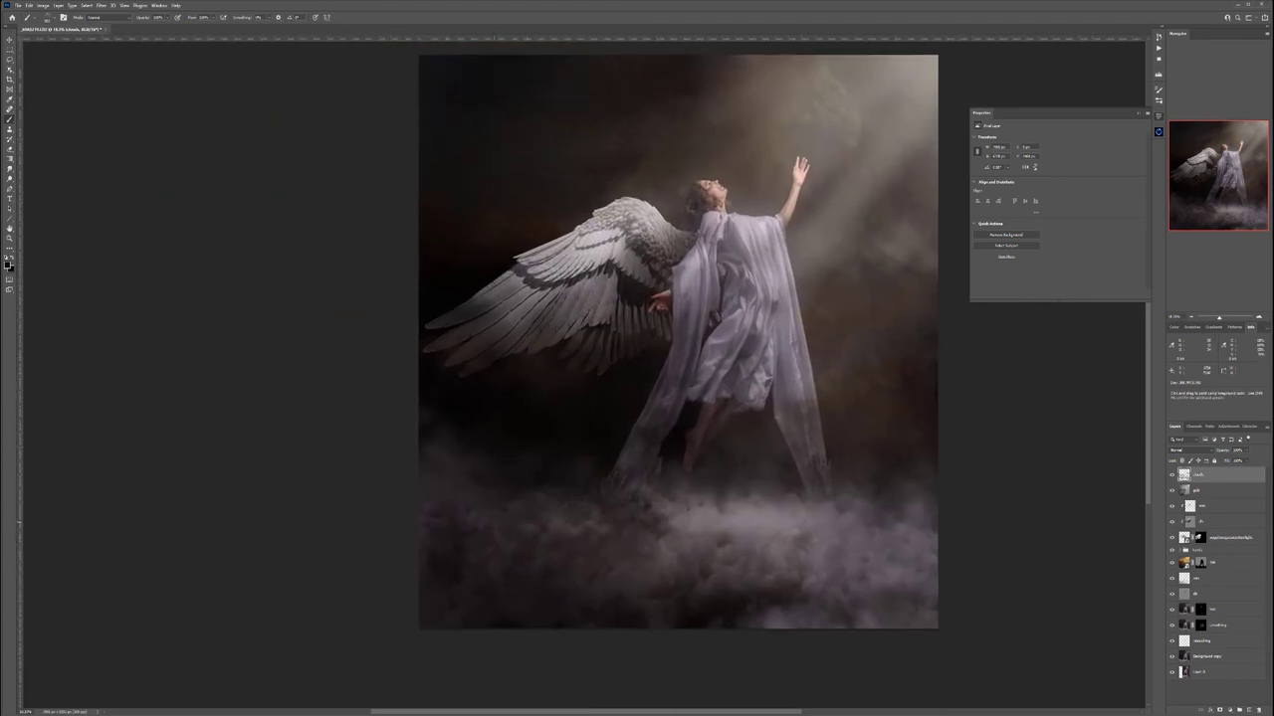
scroll(665, 501, "down", 5)
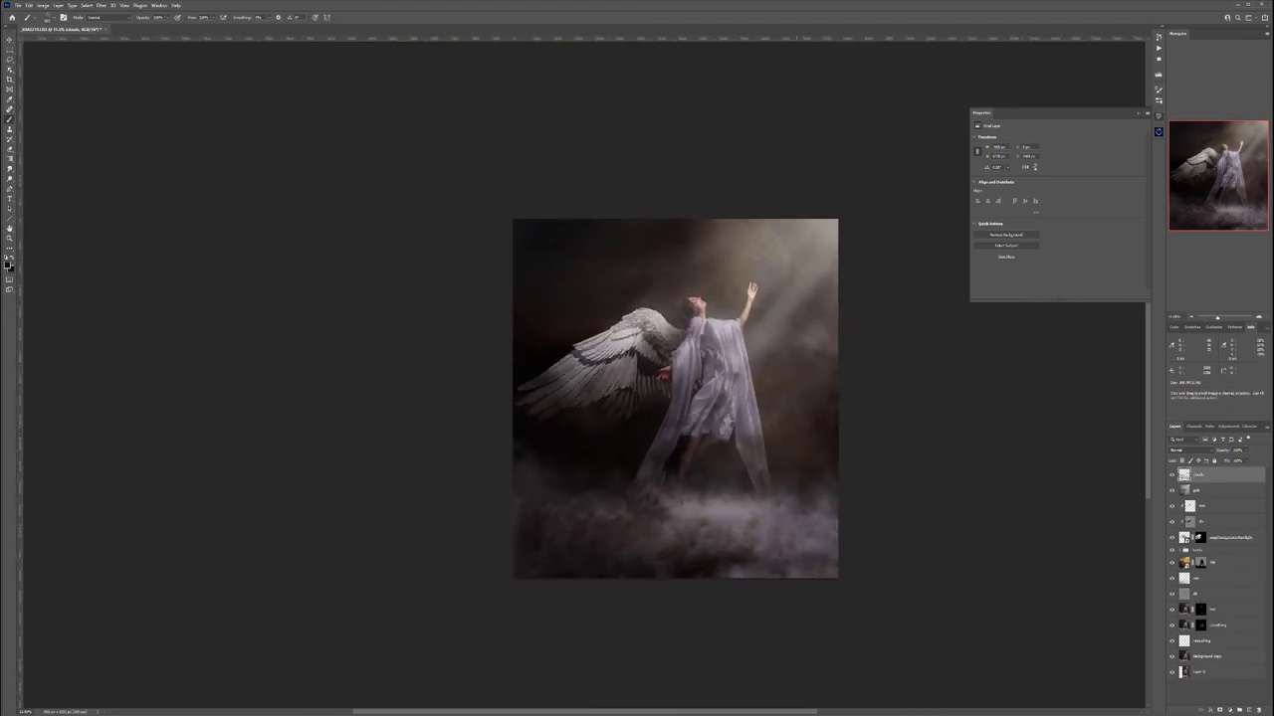
left_click_drag(682, 502, 573, 477)
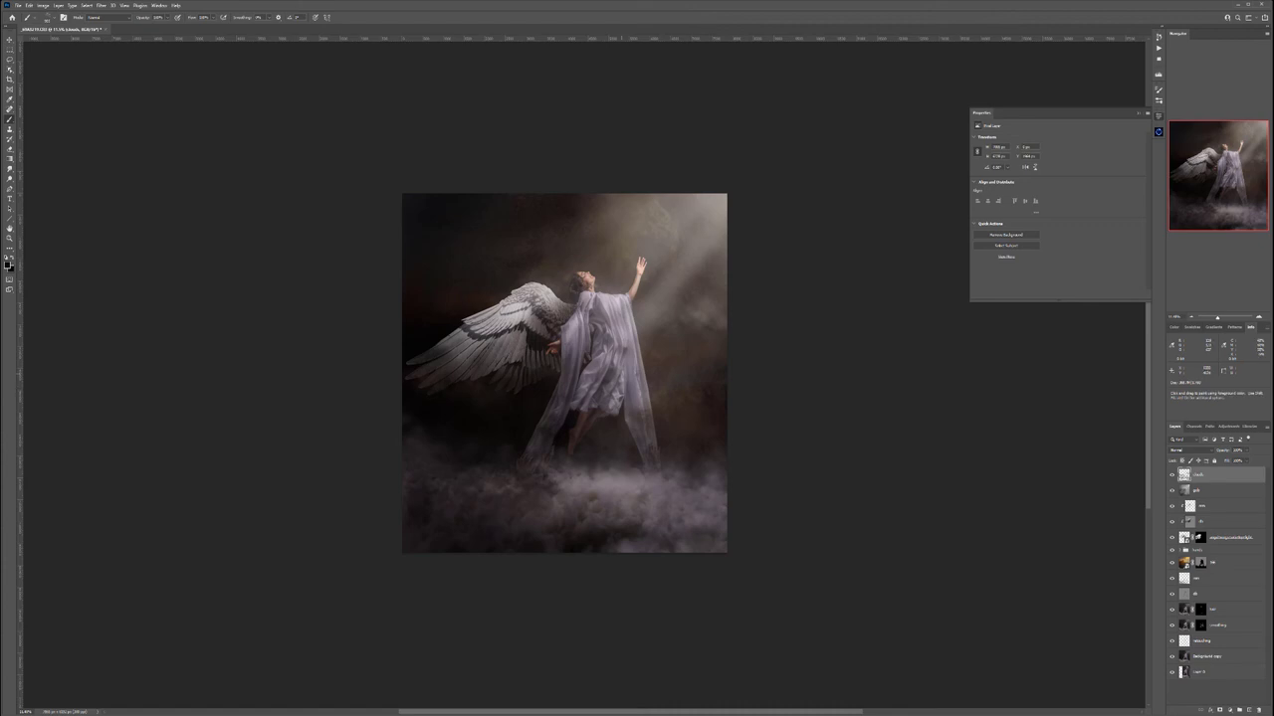
scroll(621, 375, "up", 3)
scroll(621, 376, "down", 2)
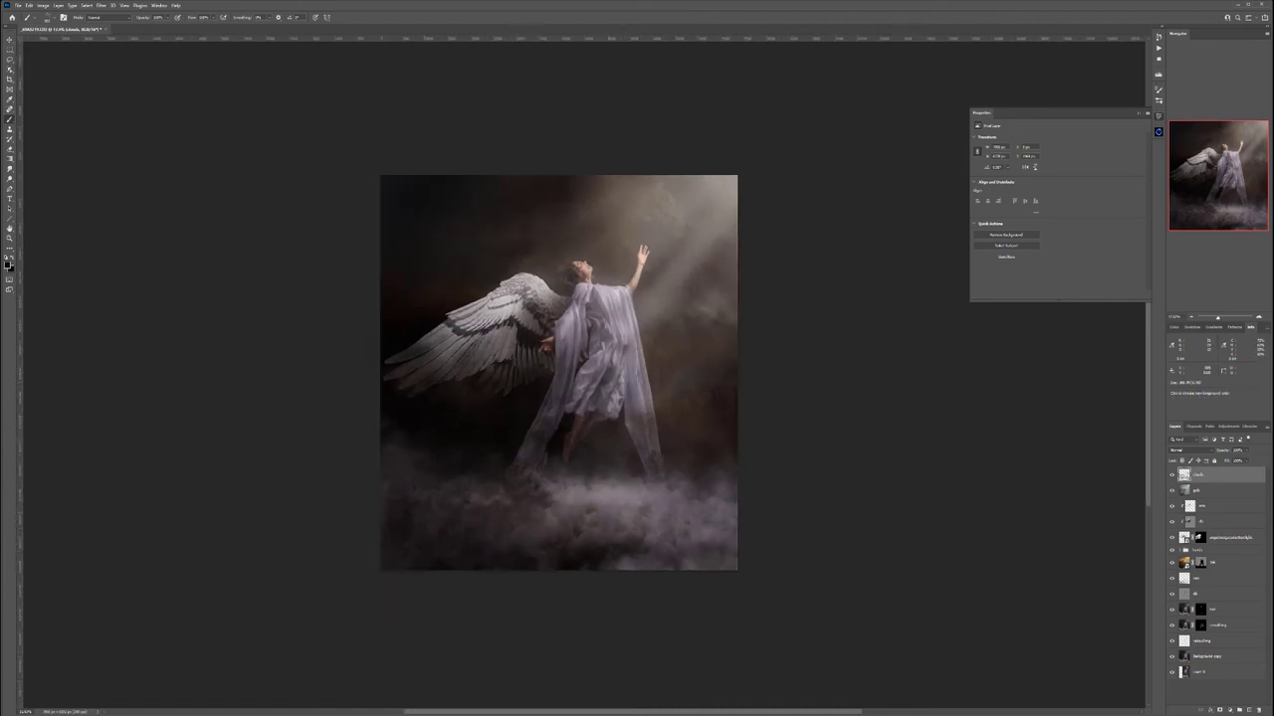
Sample a tone and paint faint fog strokes over the lower clouds, then undo the last stroke
scroll(453, 543, "up", 4)
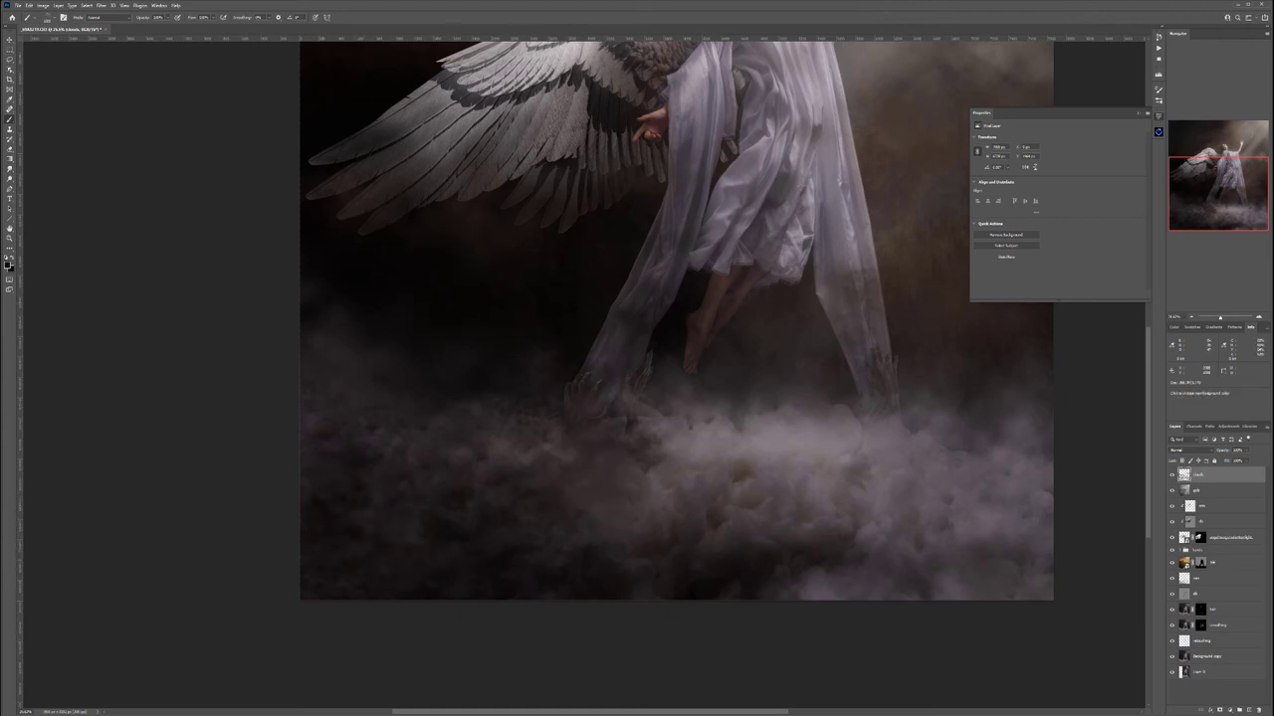
left_click_drag(585, 528, 647, 508)
left_click_drag(819, 606, 846, 590)
mouse_move(905, 562)
left_mouse_down()
mouse_move(613, 485)
mouse_move(741, 493)
left_mouse_up()
mouse_move(517, 519)
left_mouse_down()
mouse_move(715, 514)
mouse_move(743, 501)
left_mouse_up()
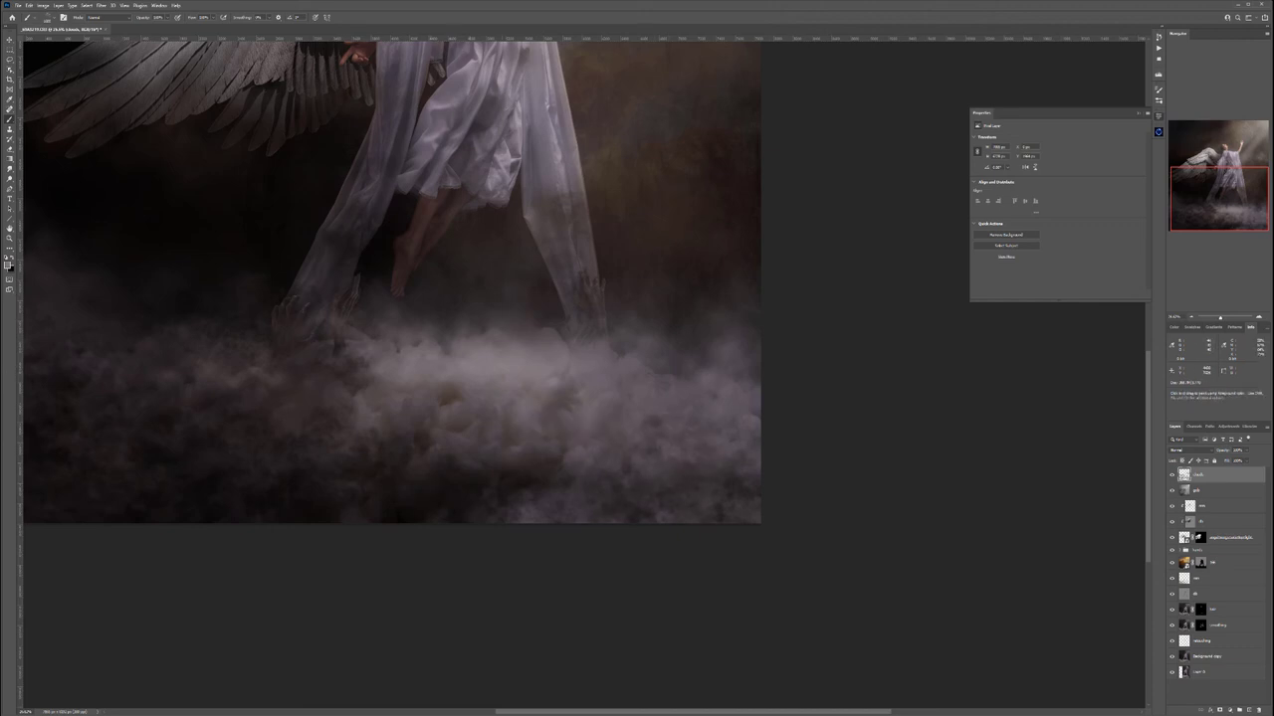
key("ctrl+z")
key("ctrl+0")
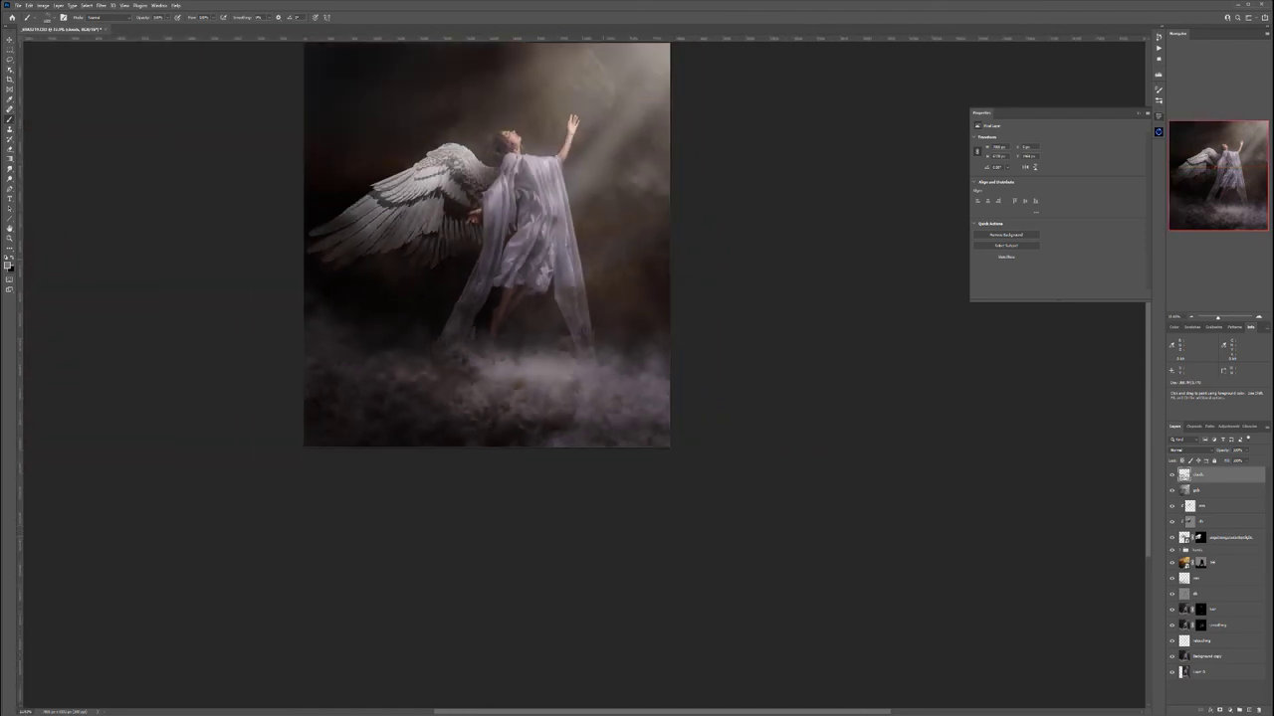
scroll(604, 260, "down", 2)
left_click_drag(604, 261, 665, 351)
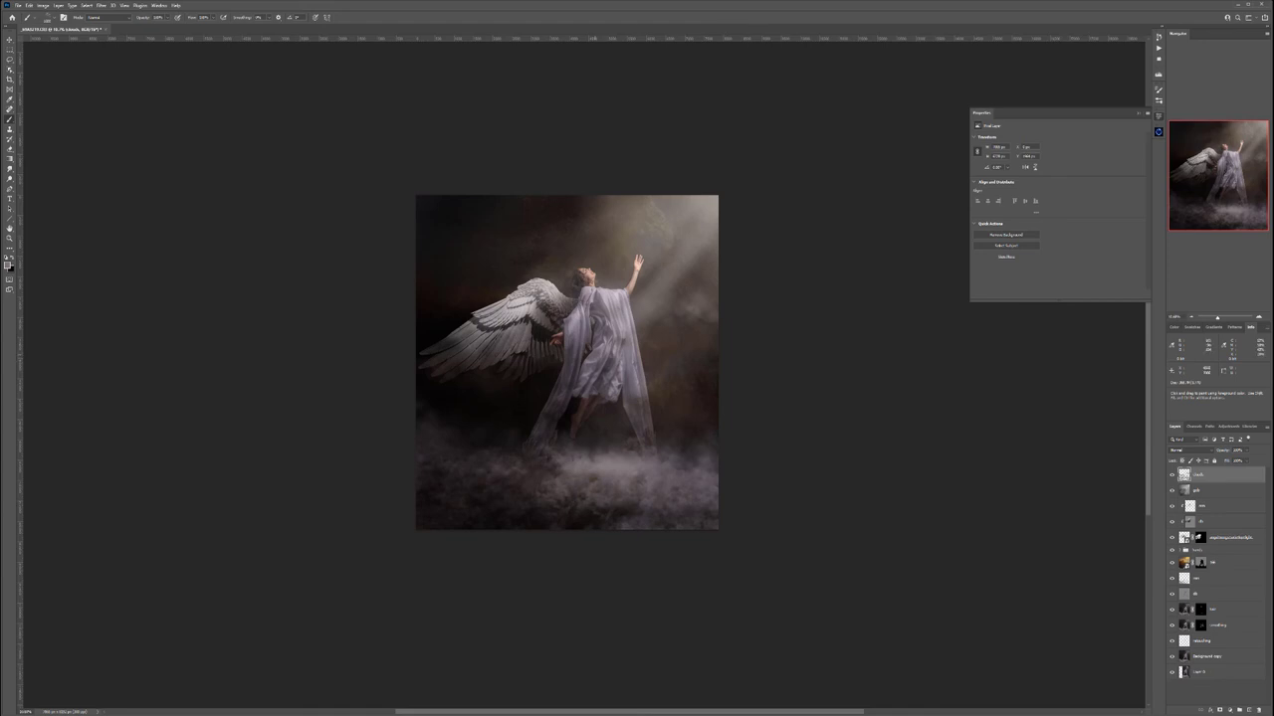
key("ctrl+plus")
key("ctrl+minus")
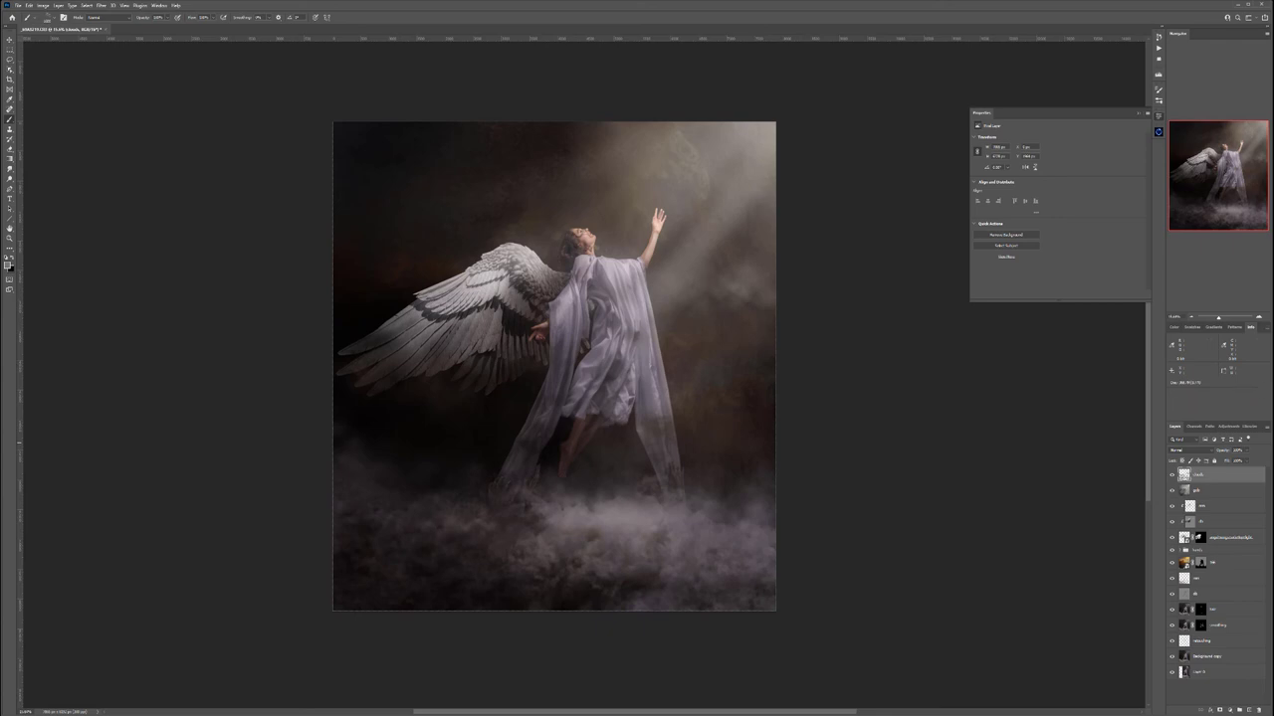
Stamp all visible layers into a new top layer and apply the Oil Paint filter to it
key("ctrl+shift+alt+e")
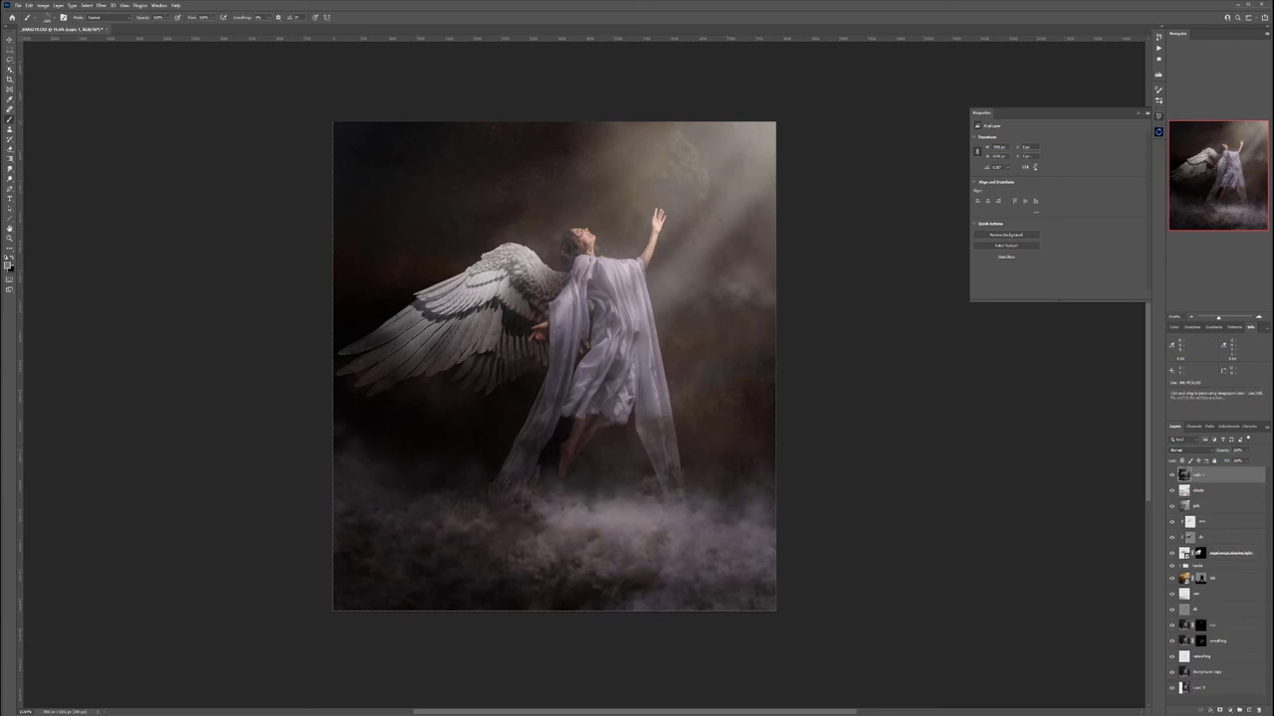
left_click(101, 5)
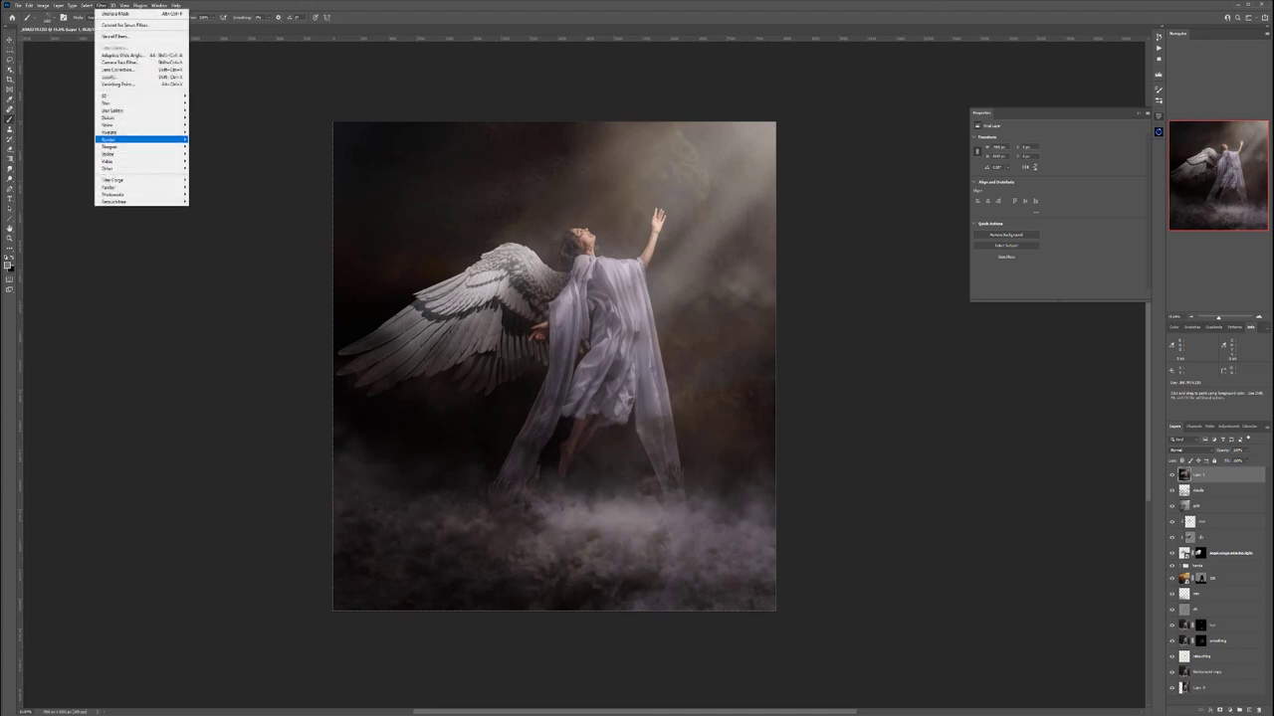
mouse_move(150, 154)
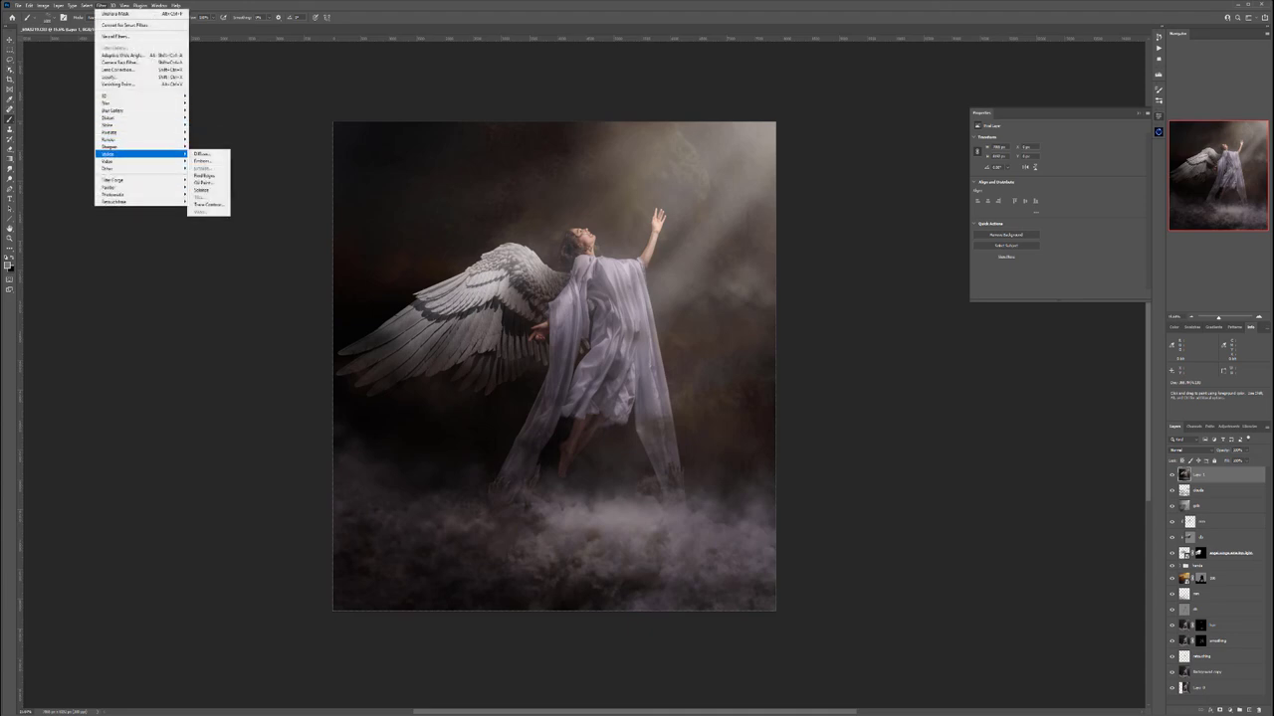
left_click(209, 183)
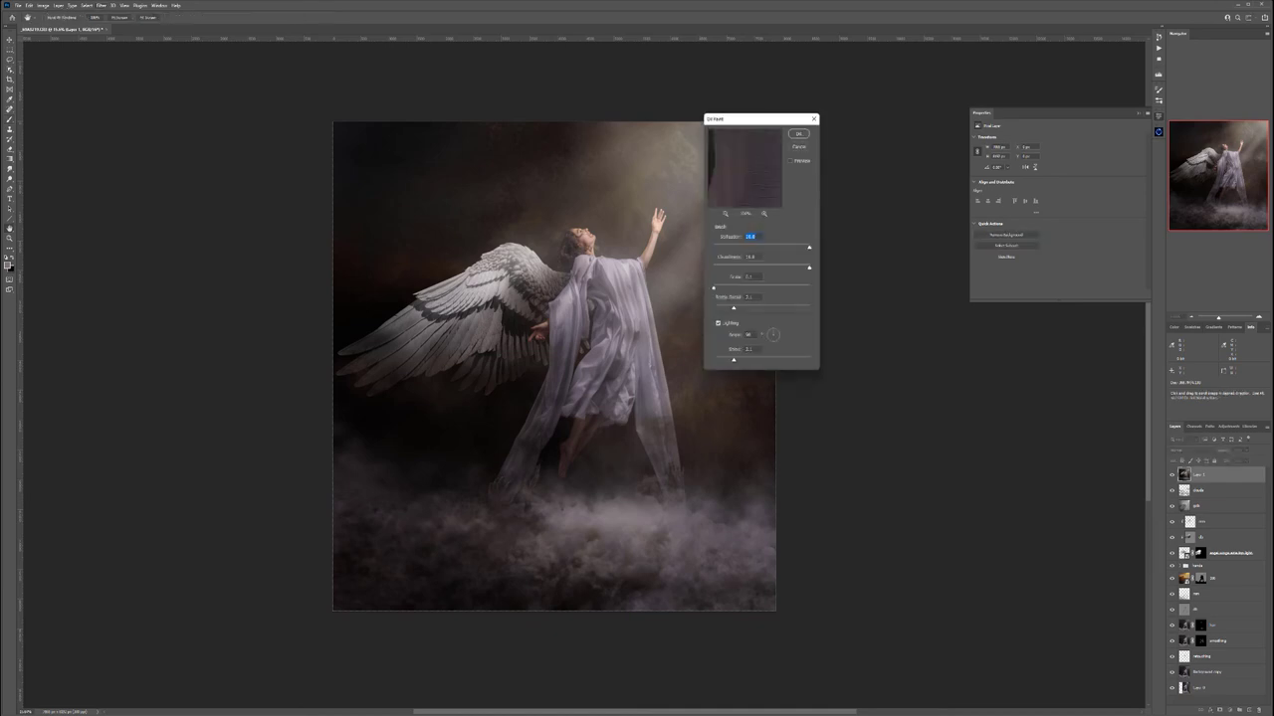
key("Return")
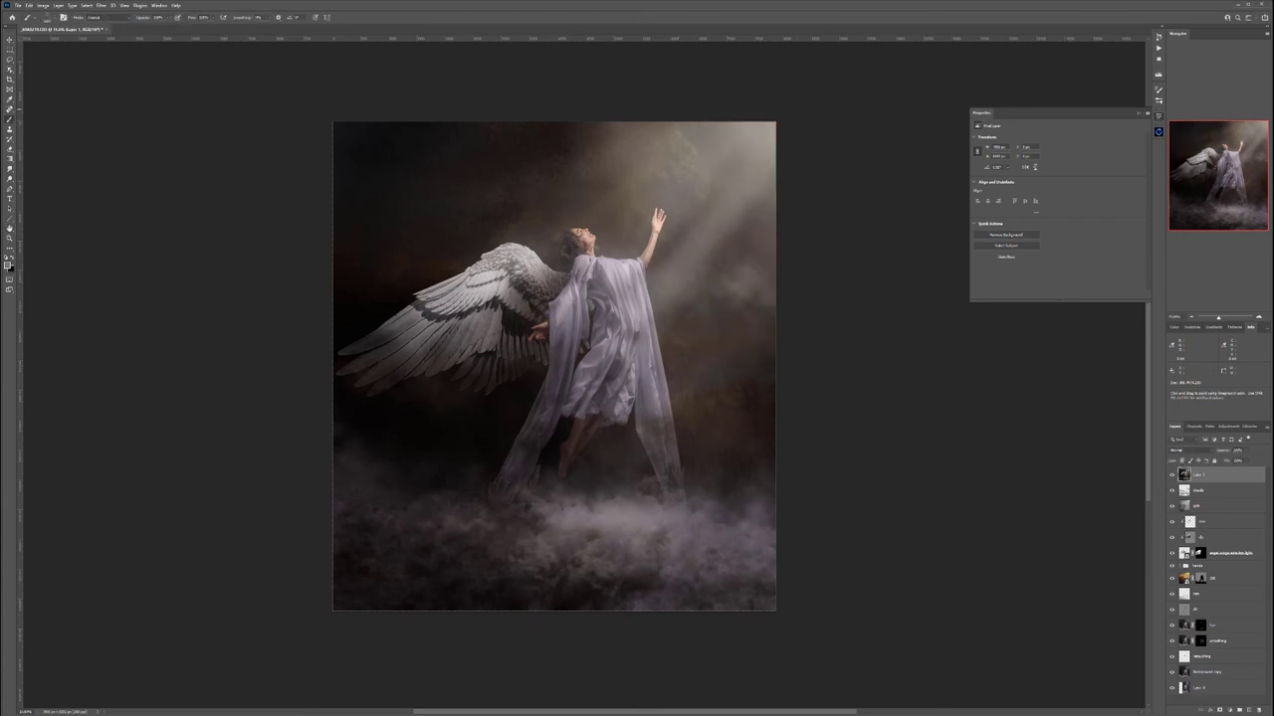
Sharpen the oil-painted layer with the Unsharp Mask filter
left_click(100, 5)
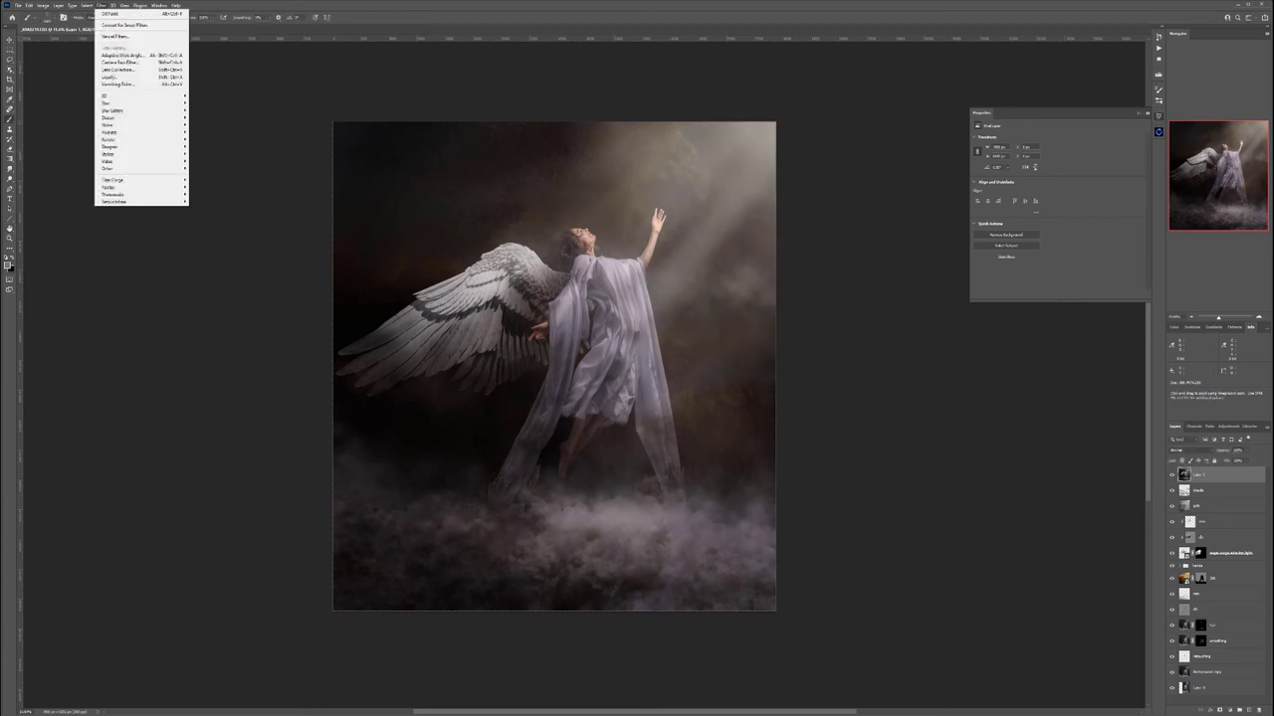
mouse_move(139, 146)
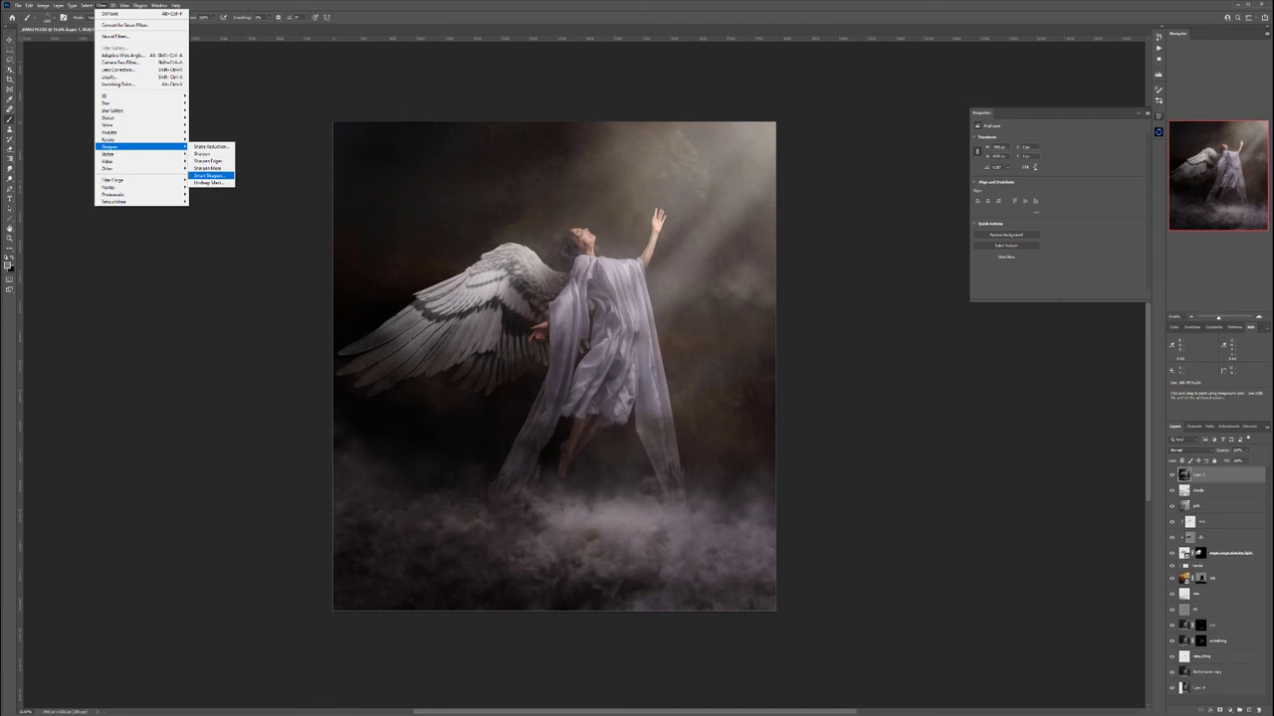
left_click(209, 182)
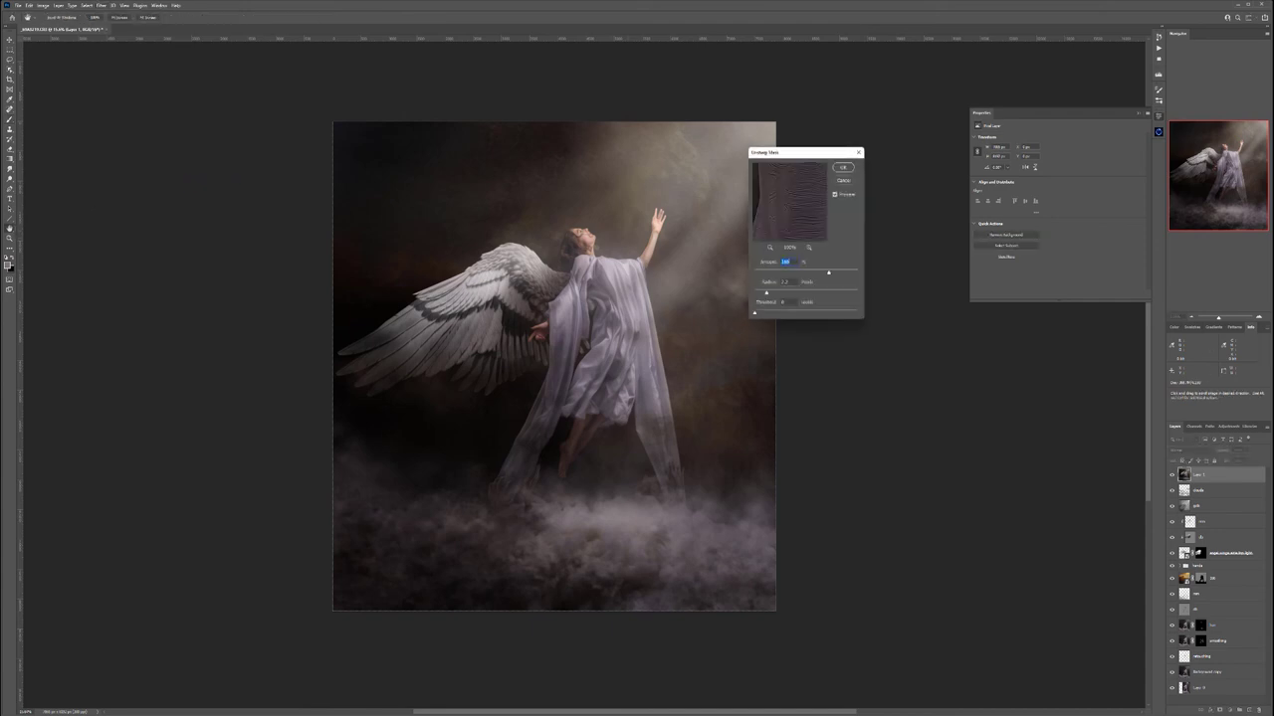
left_click(842, 168)
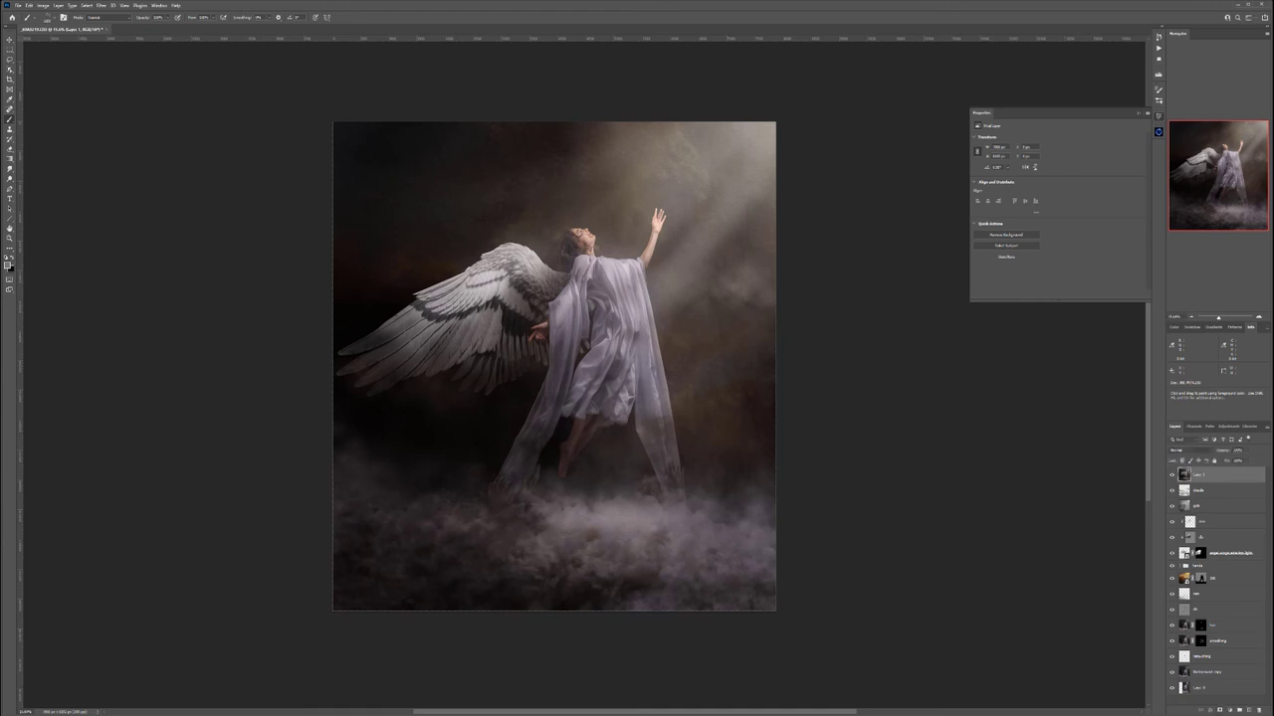
Hide the oil-painted layer with a black mask and choose a brush for painting on the mask
left_click(1220, 710, "alt")
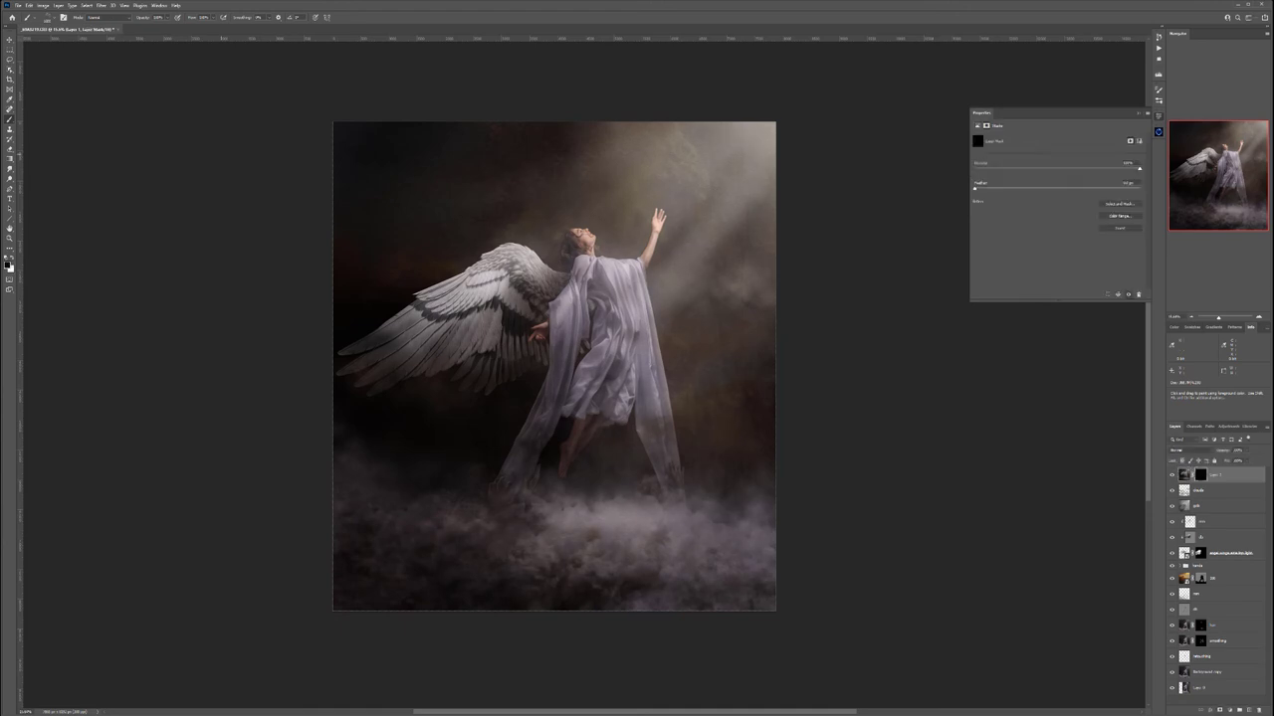
right_click(359, 223)
double_click(398, 319)
Paint white on the mask to reveal the oil-painted, sharpened texture across the wing feathers
scroll(378, 319, "up", 4)
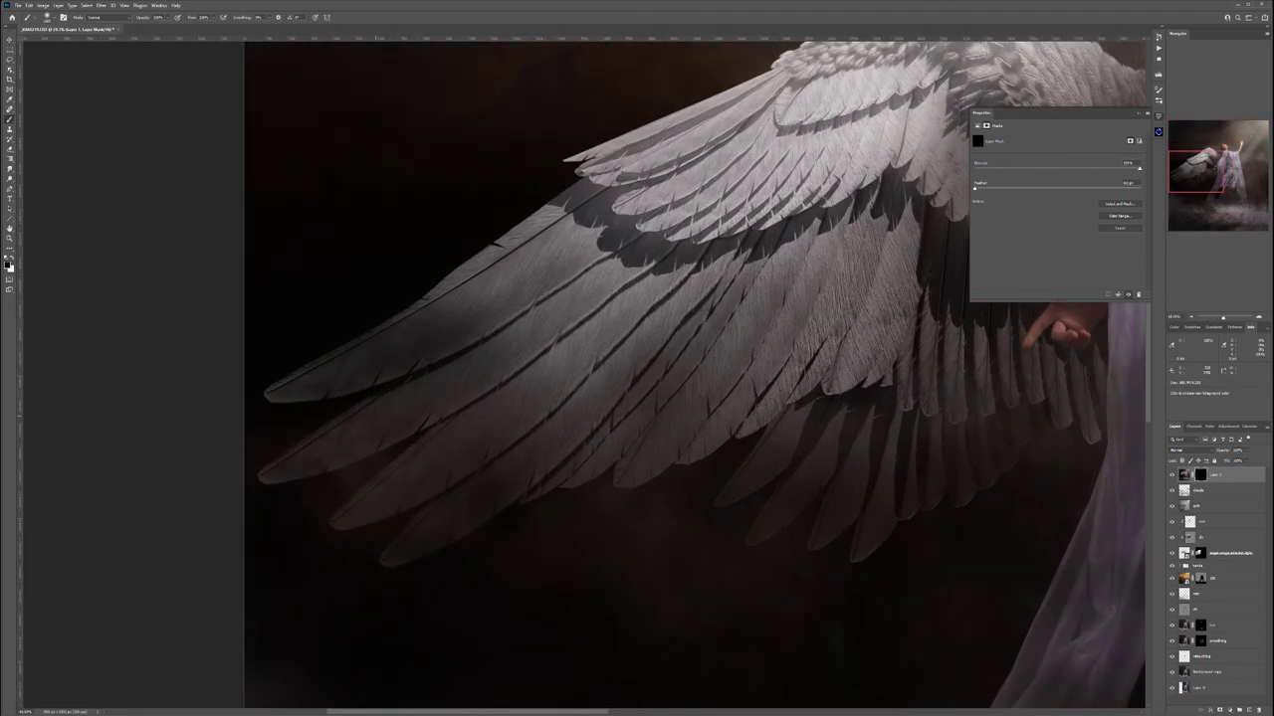
scroll(378, 349, "up", 1)
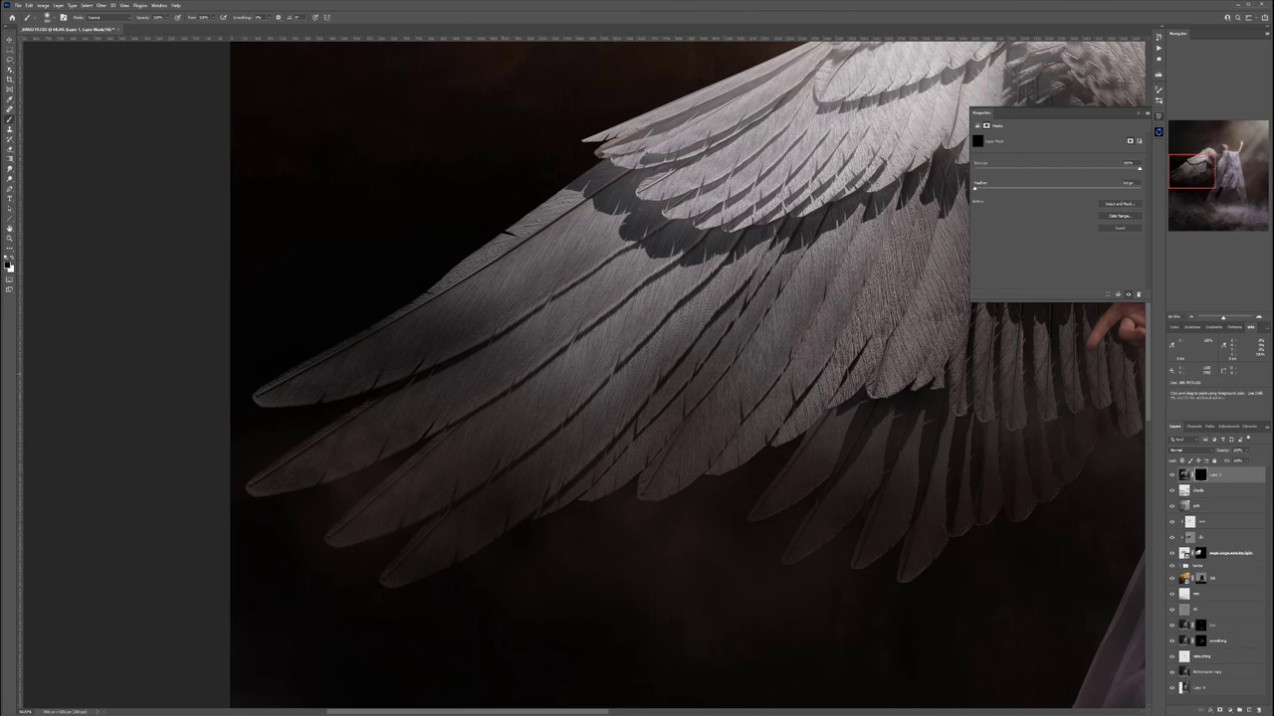
key("x")
left_click_drag(987, 479, 699, 383)
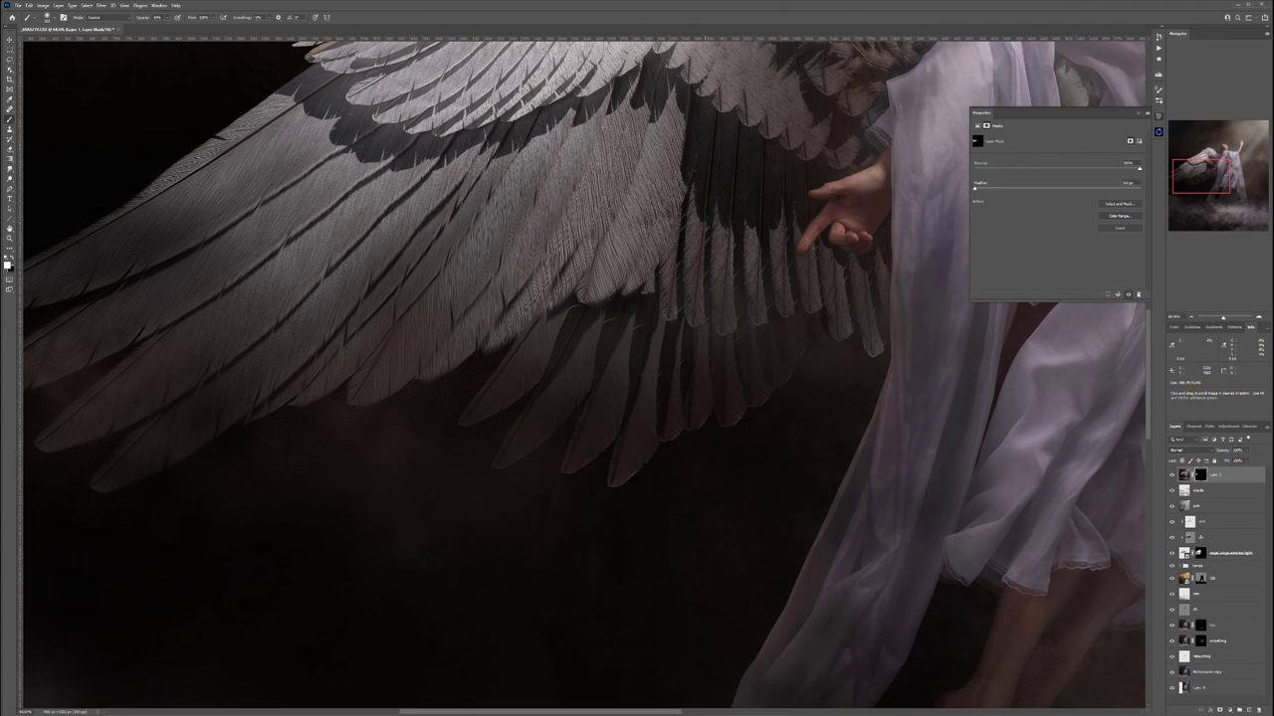
left_click_drag(604, 138, 654, 374)
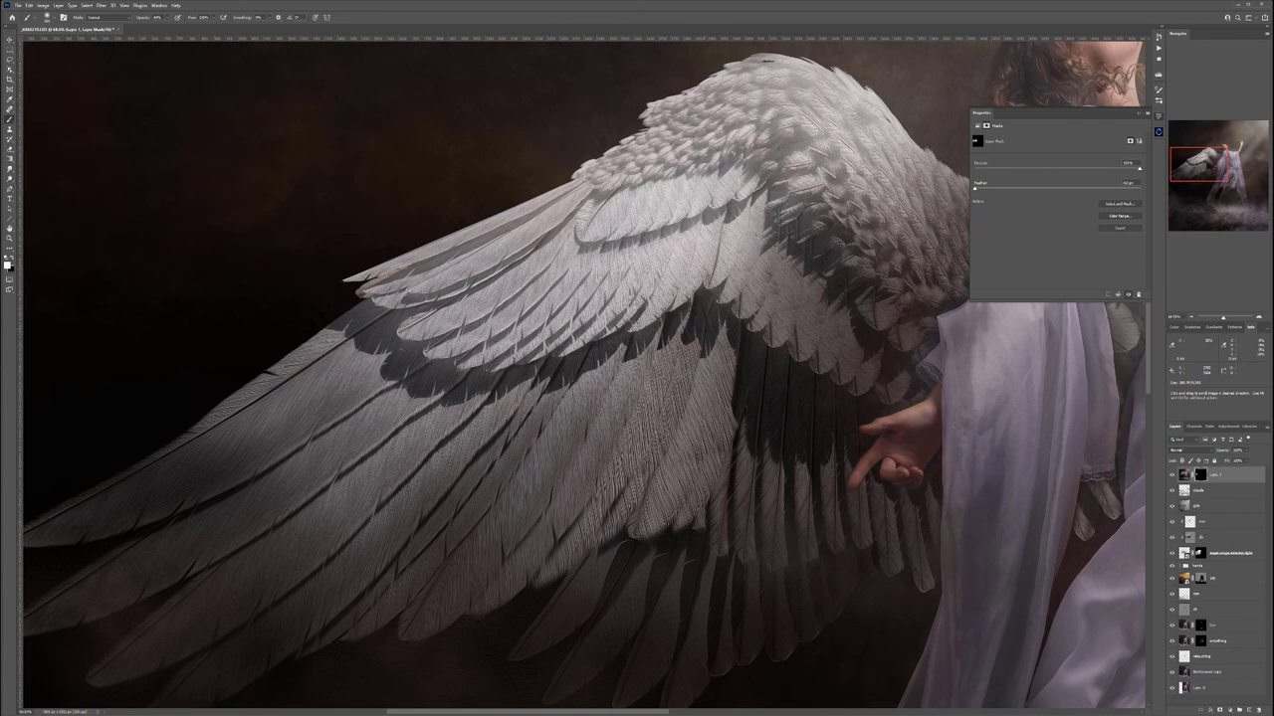
left_click_drag(872, 163, 524, 334)
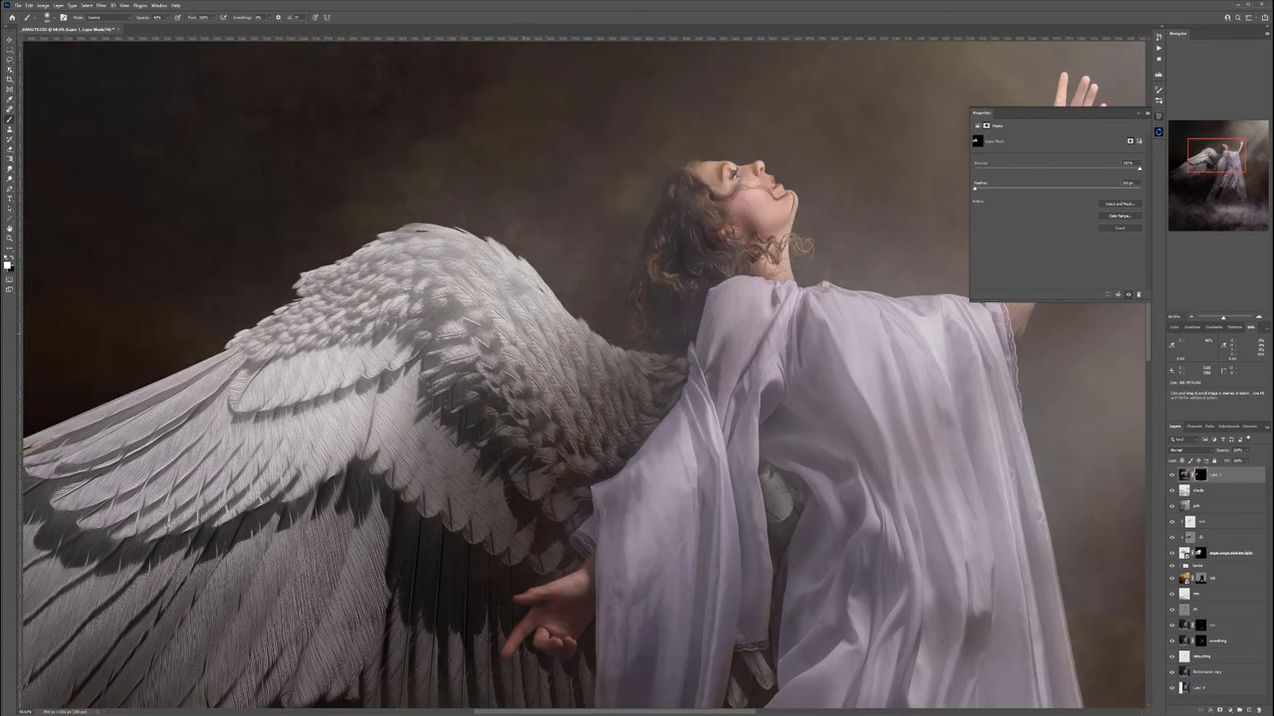
key("space")
left_click_drag(497, 448, 891, 303)
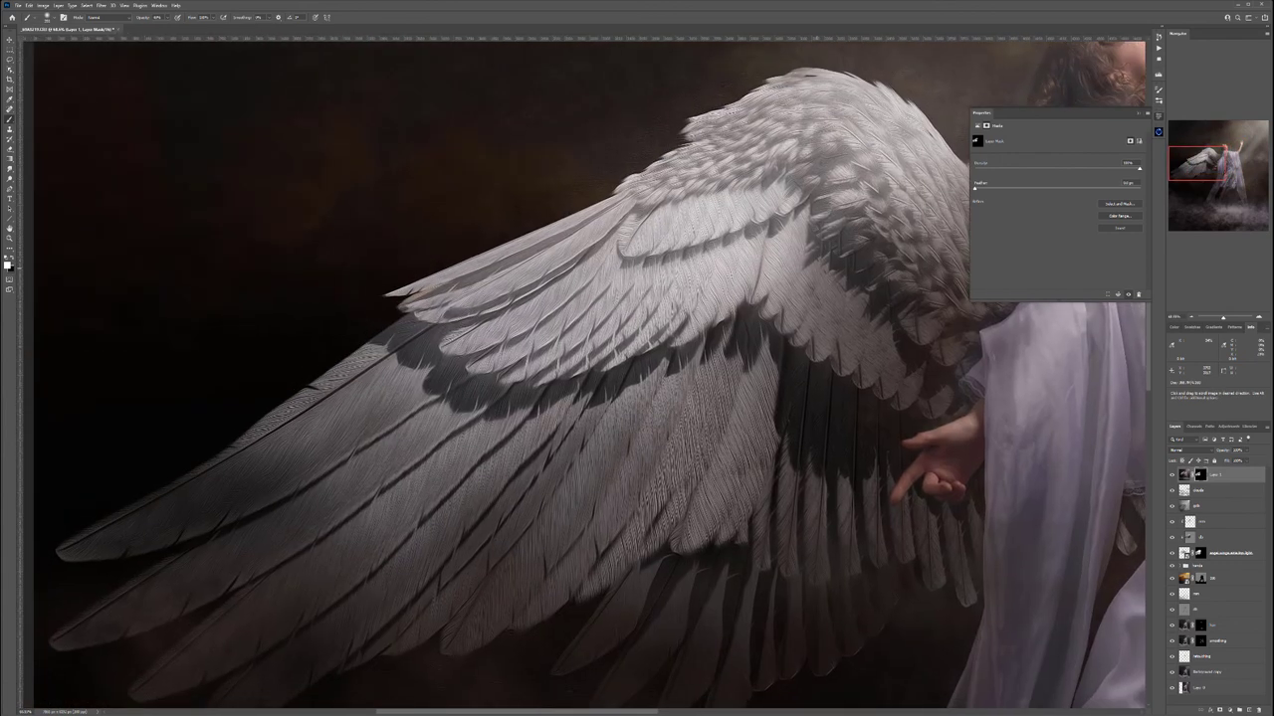
Continue revealing the oil-painted texture around the inner wing, the lowered hand and the draped fabric
left_click_drag(1027, 187, 642, 210)
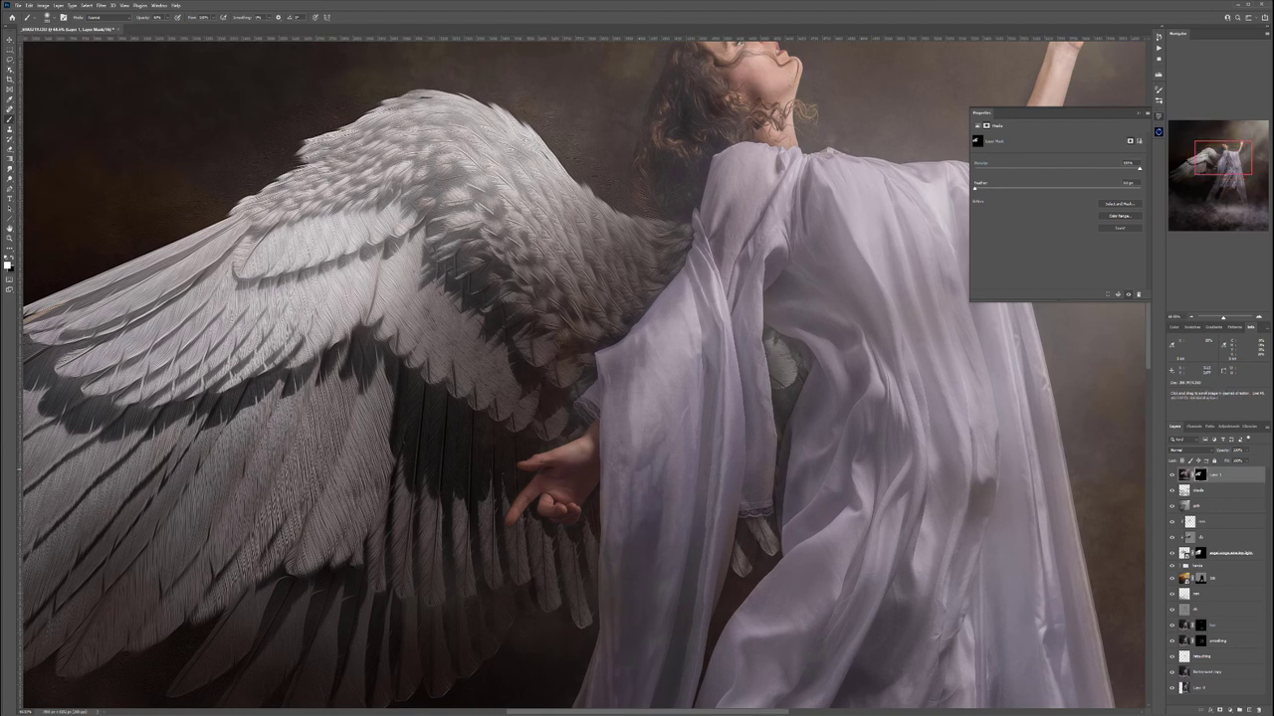
left_click_drag(554, 379, 487, 282)
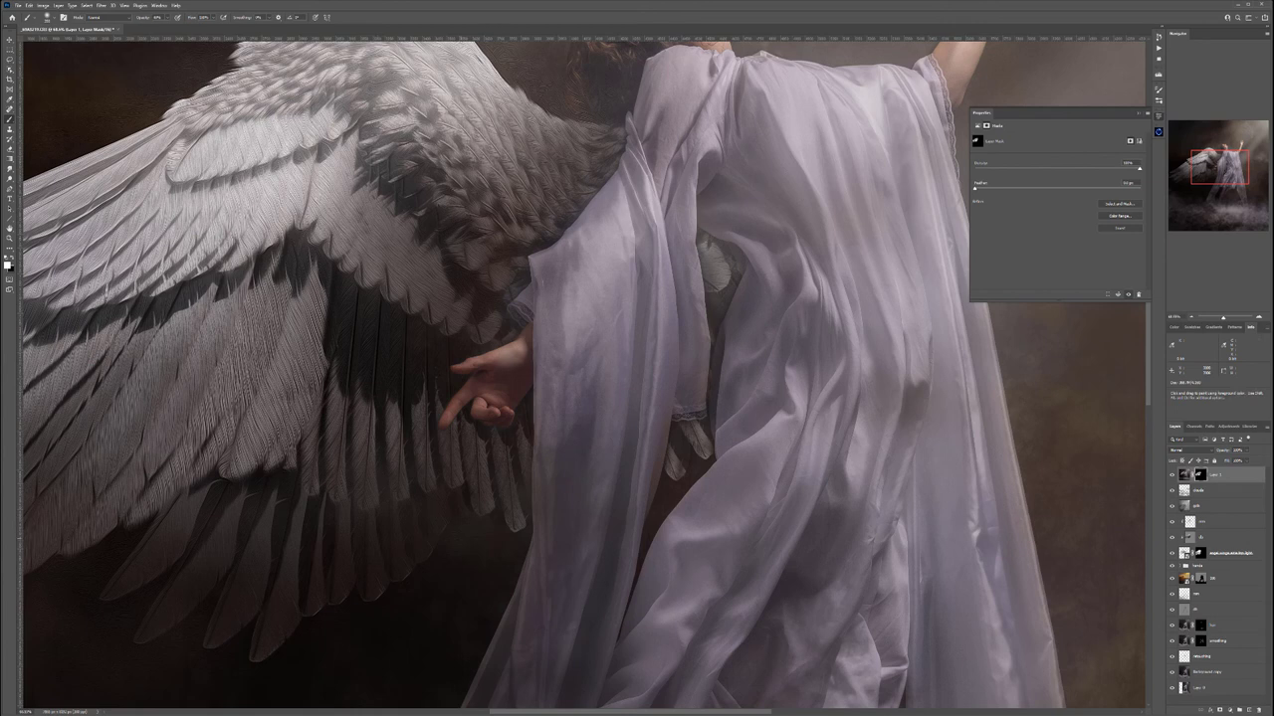
left_click_drag(478, 418, 687, 149)
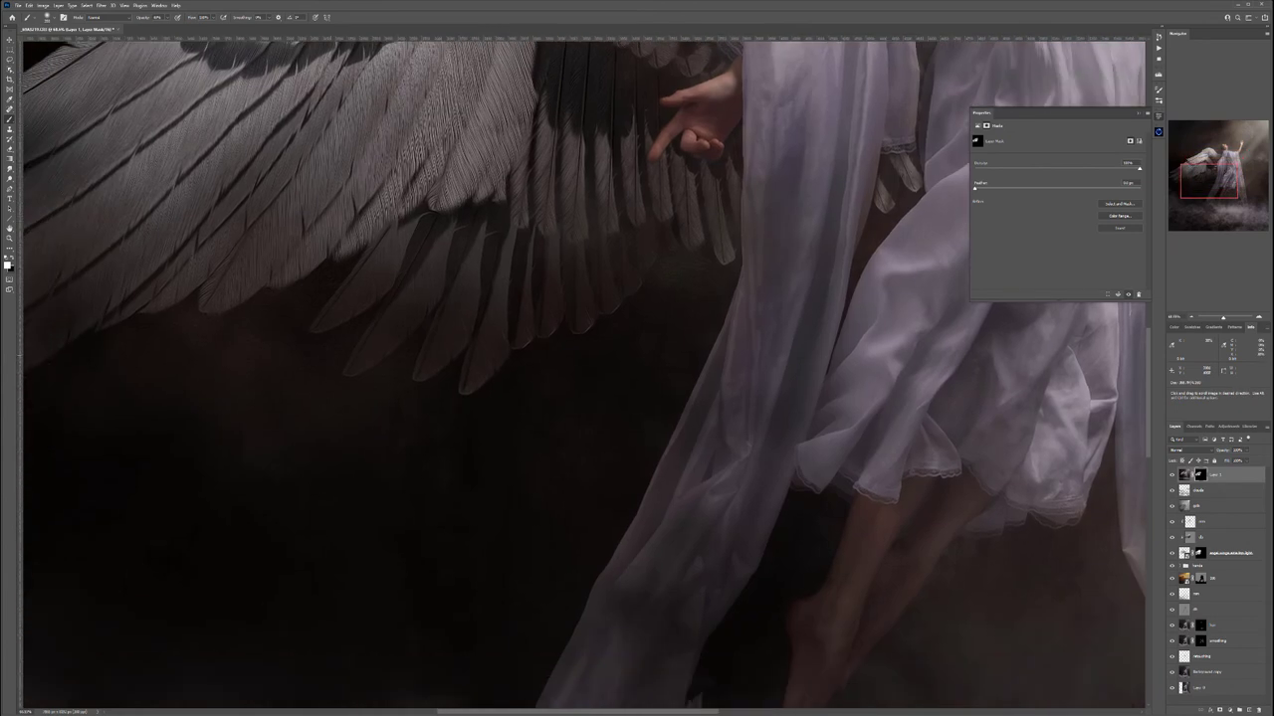
Reveal the oil-painted texture in the fog and clouds along the lower part of the image
left_click_drag(299, 558, 644, 189)
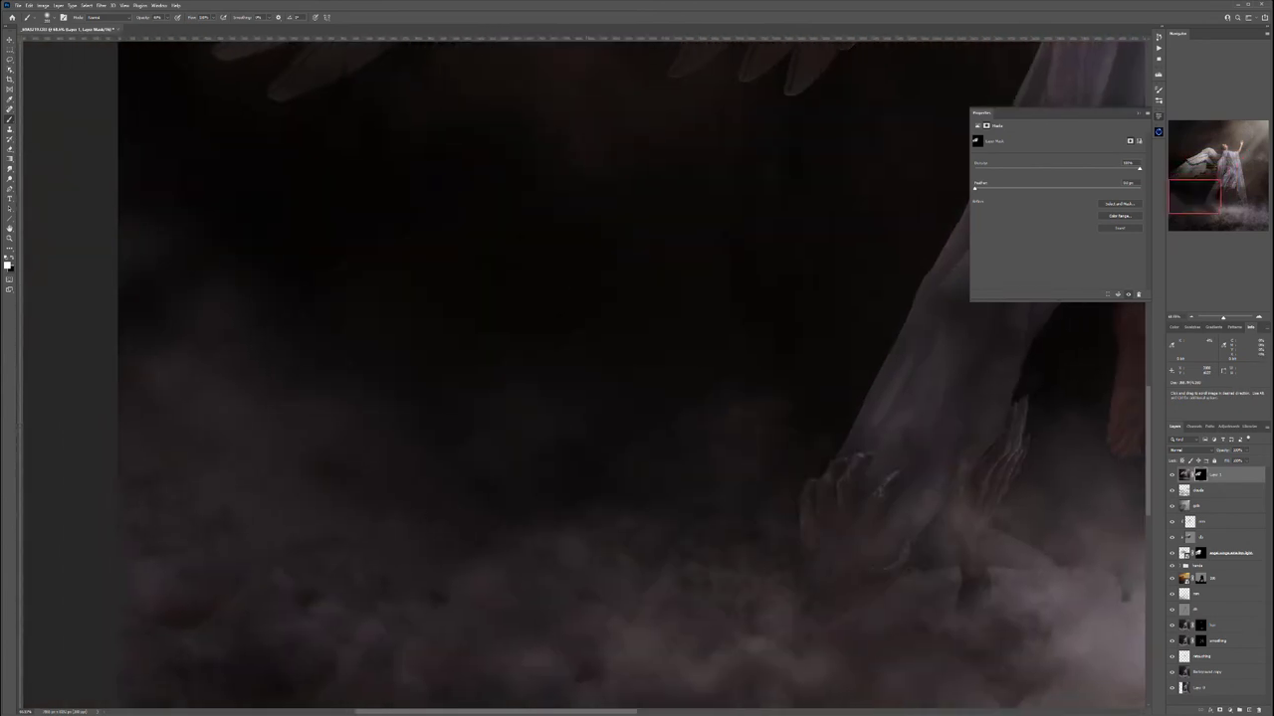
left_click_drag(563, 575, 538, 227)
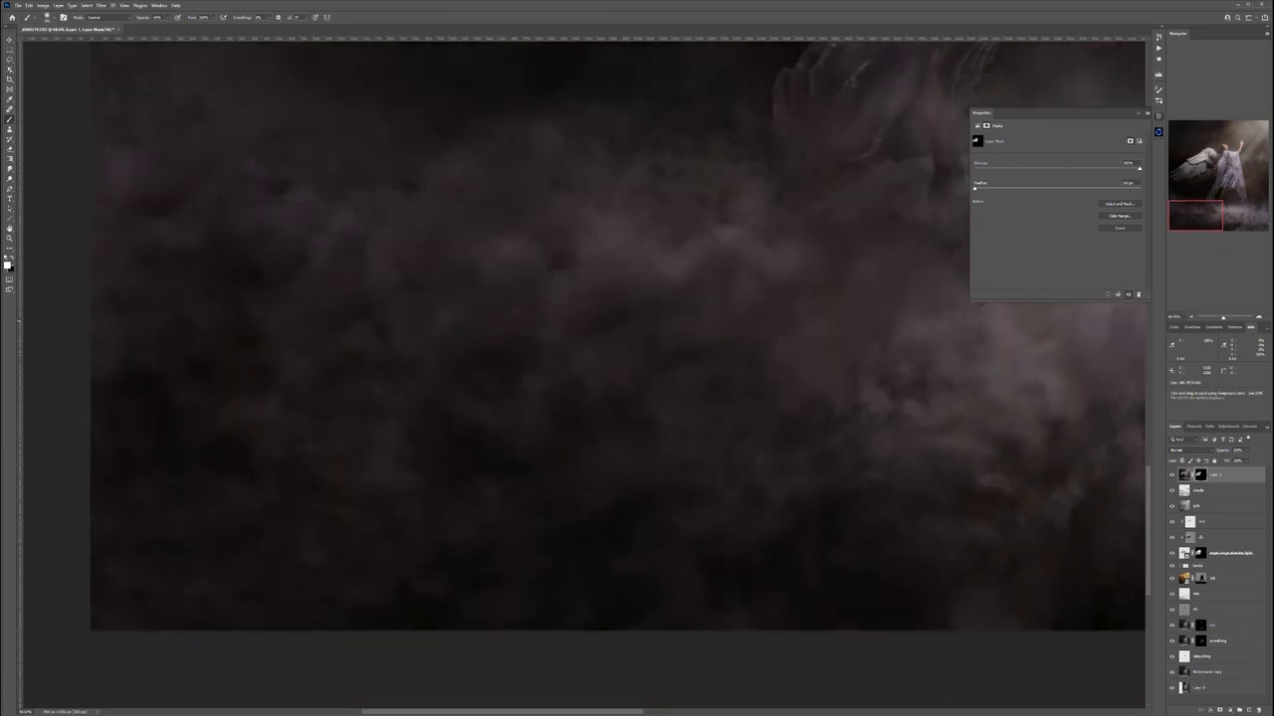
left_click_drag(865, 323, 352, 443)
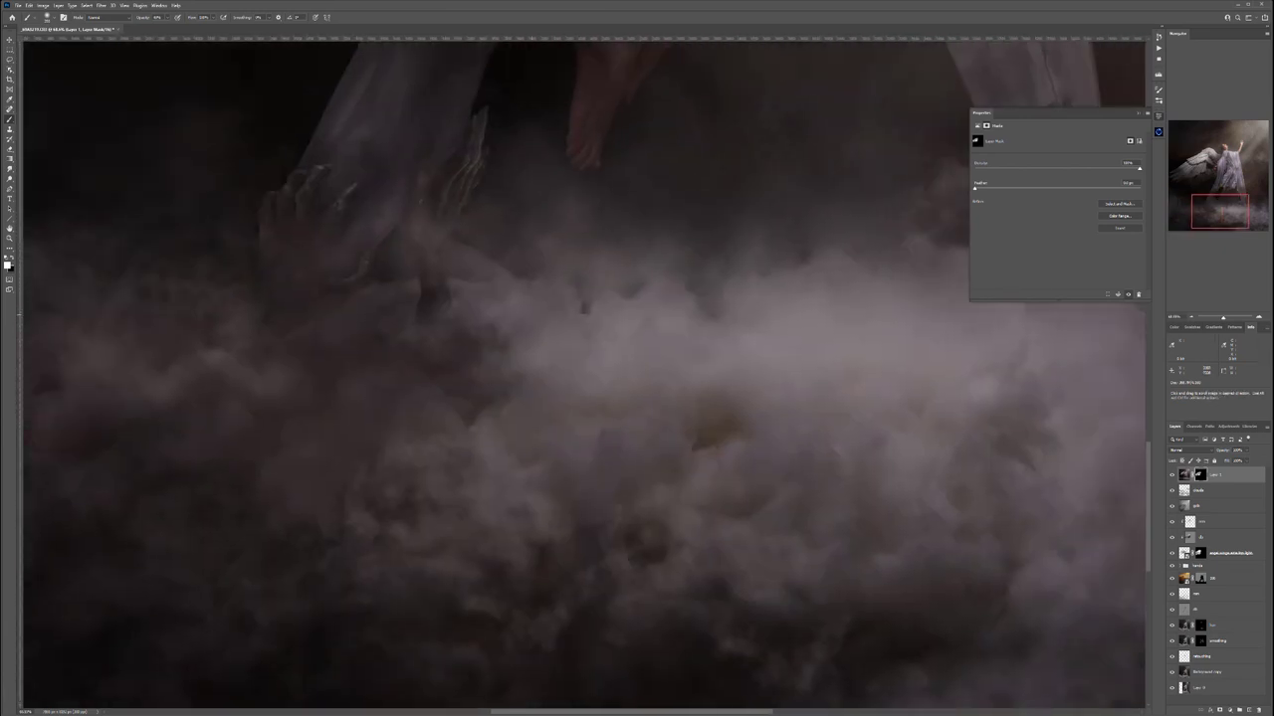
left_click_drag(919, 425, 560, 420)
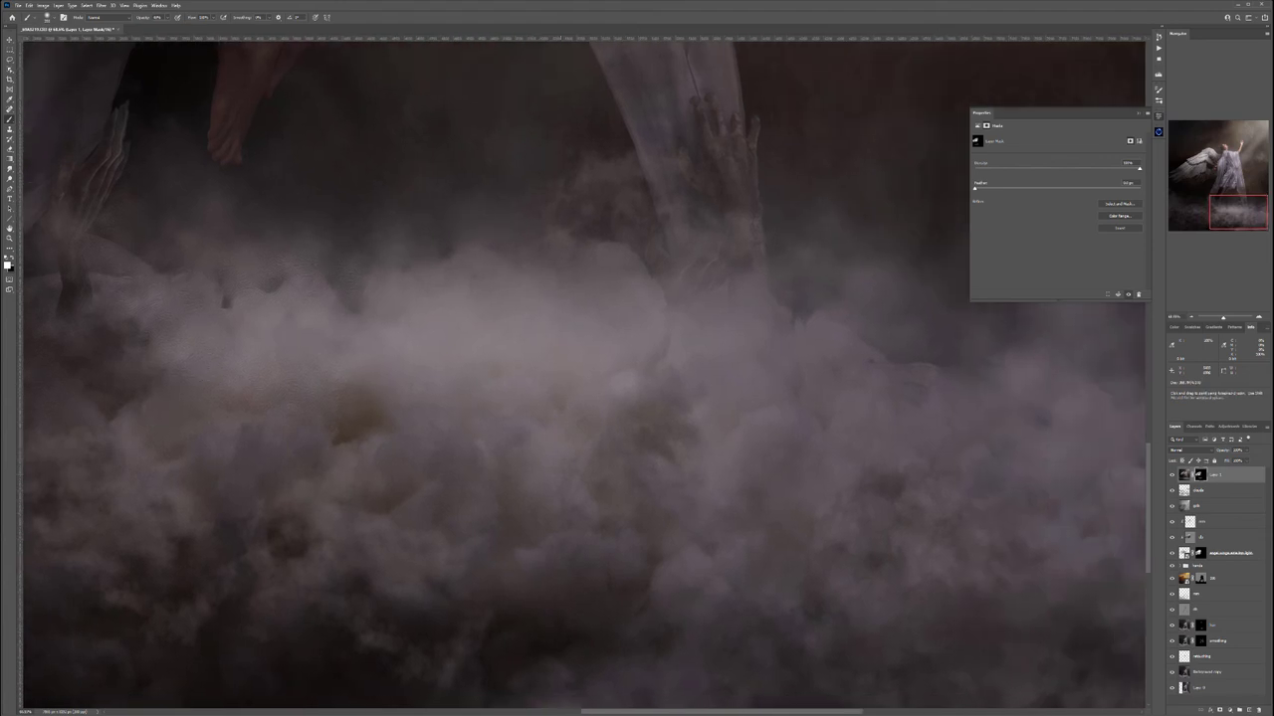
left_click_drag(718, 402, 623, 578)
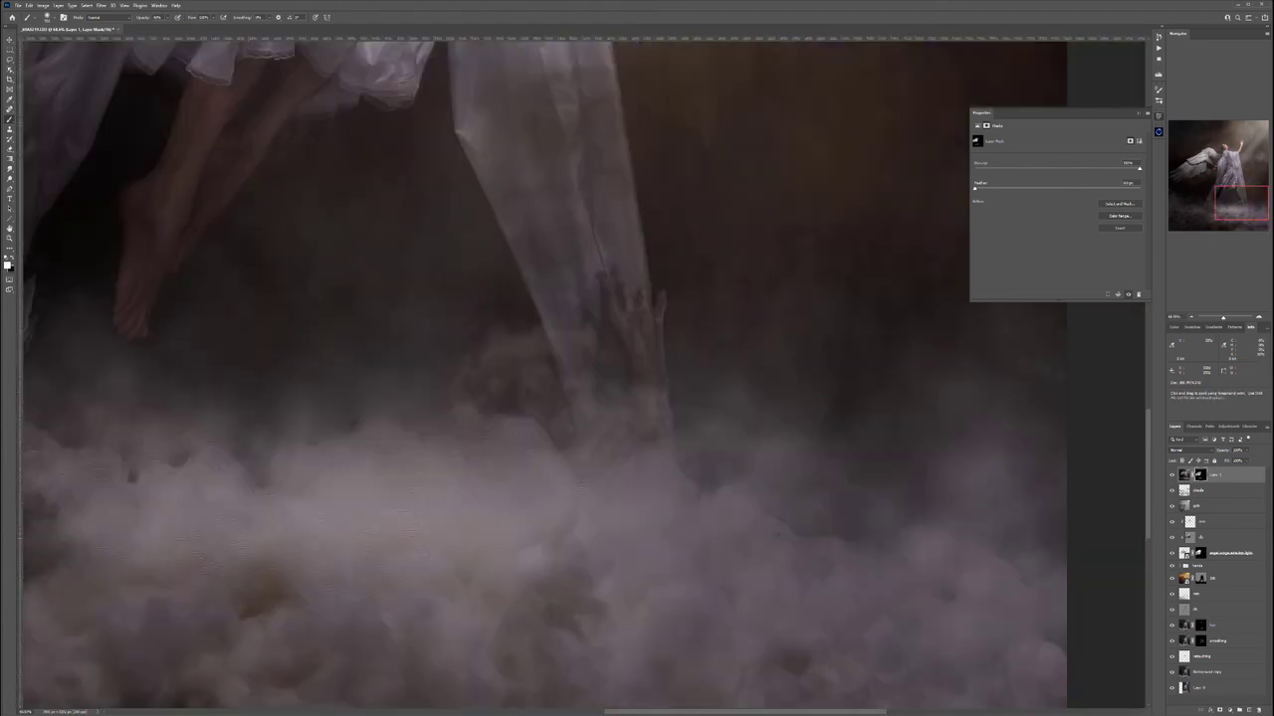
Create an empty layer on top and rename both it and the masked oil-painted layer
scroll(635, 505, "down", 6)
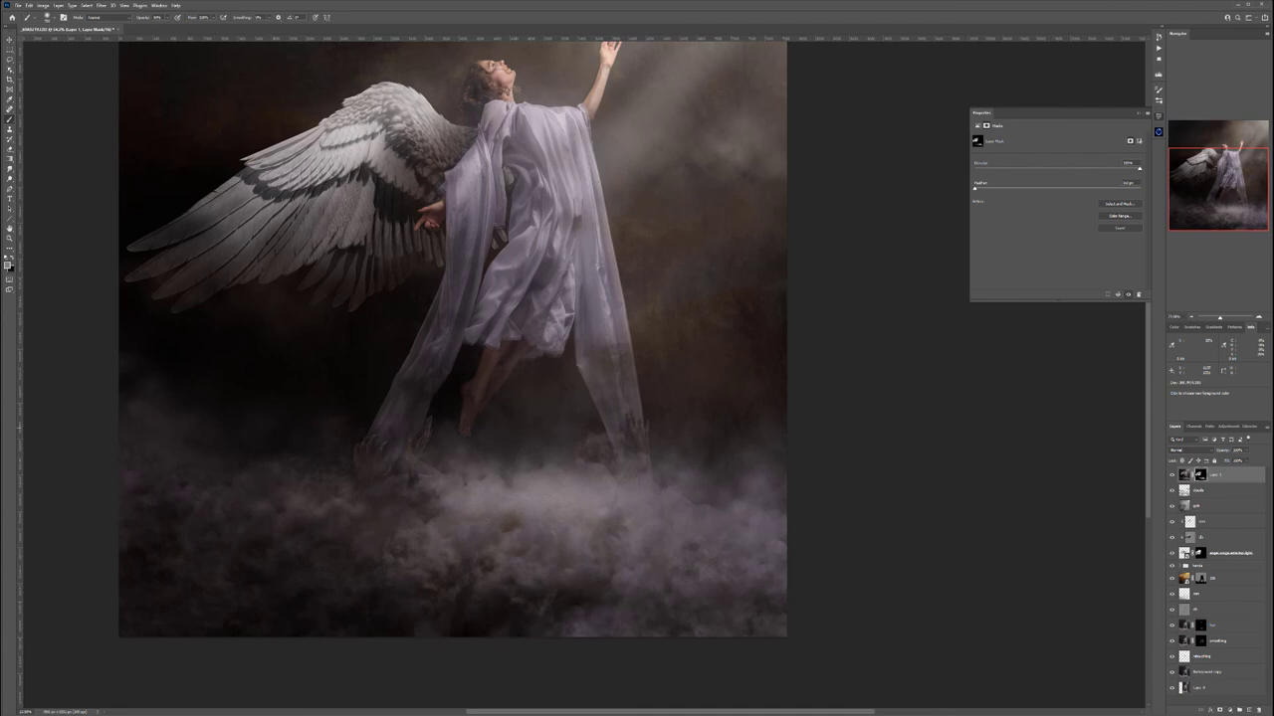
left_click(516, 428, "alt")
scroll(517, 428, "down", 4)
left_click_drag(525, 329, 585, 399)
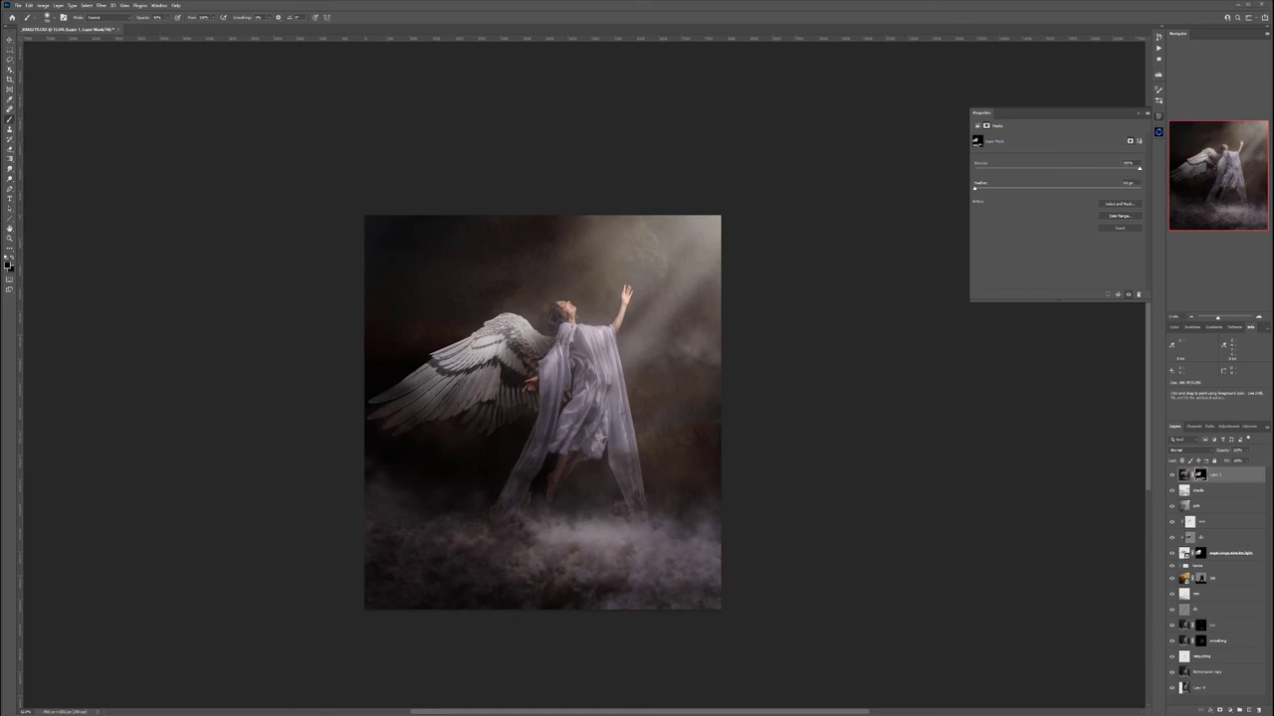
key("ctrl+shift+alt+n")
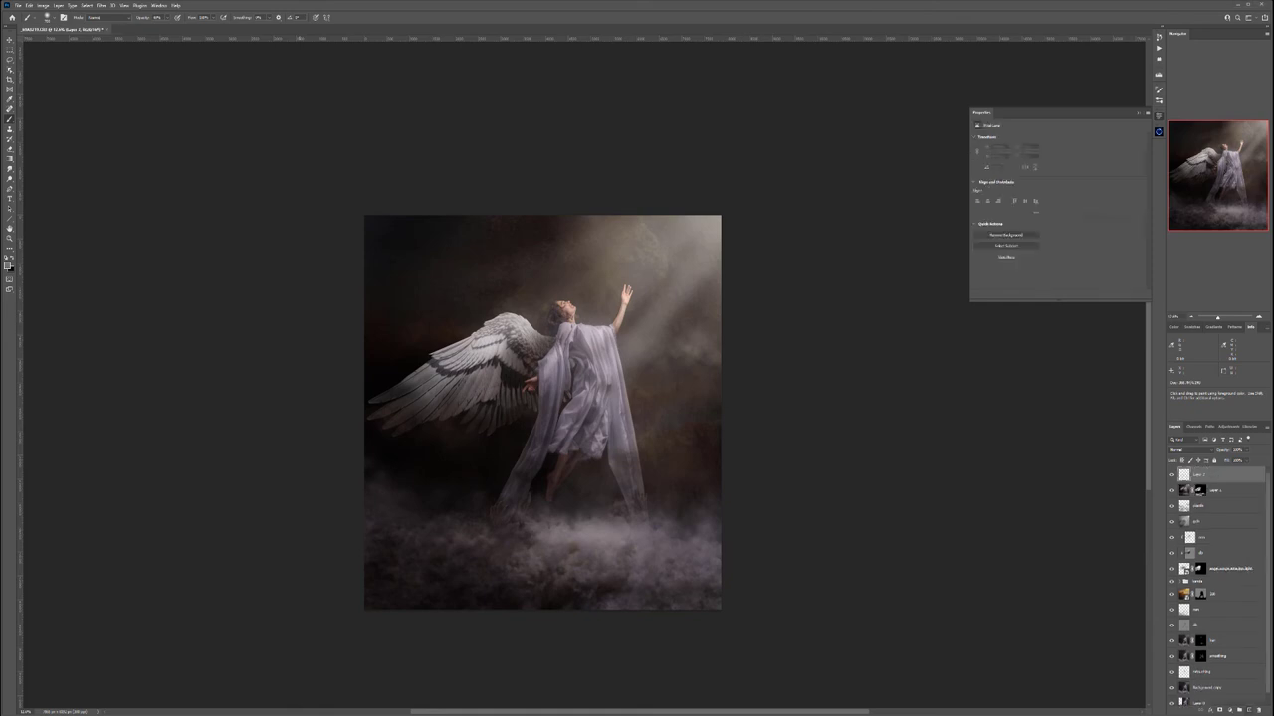
double_click(1199, 475)
type("ha")
key("Tab")
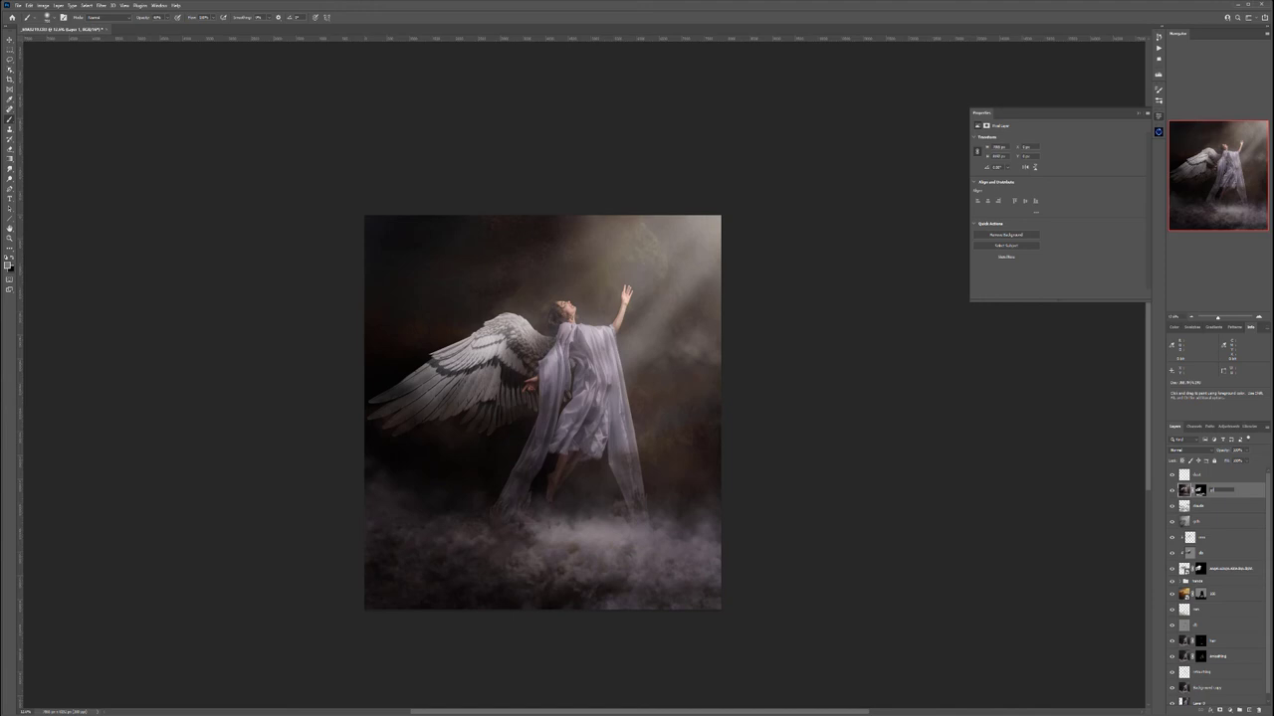
Select the dust layer and pick a powder particle brush from the powder brush set, with black as the foreground colour
left_click(1220, 475)
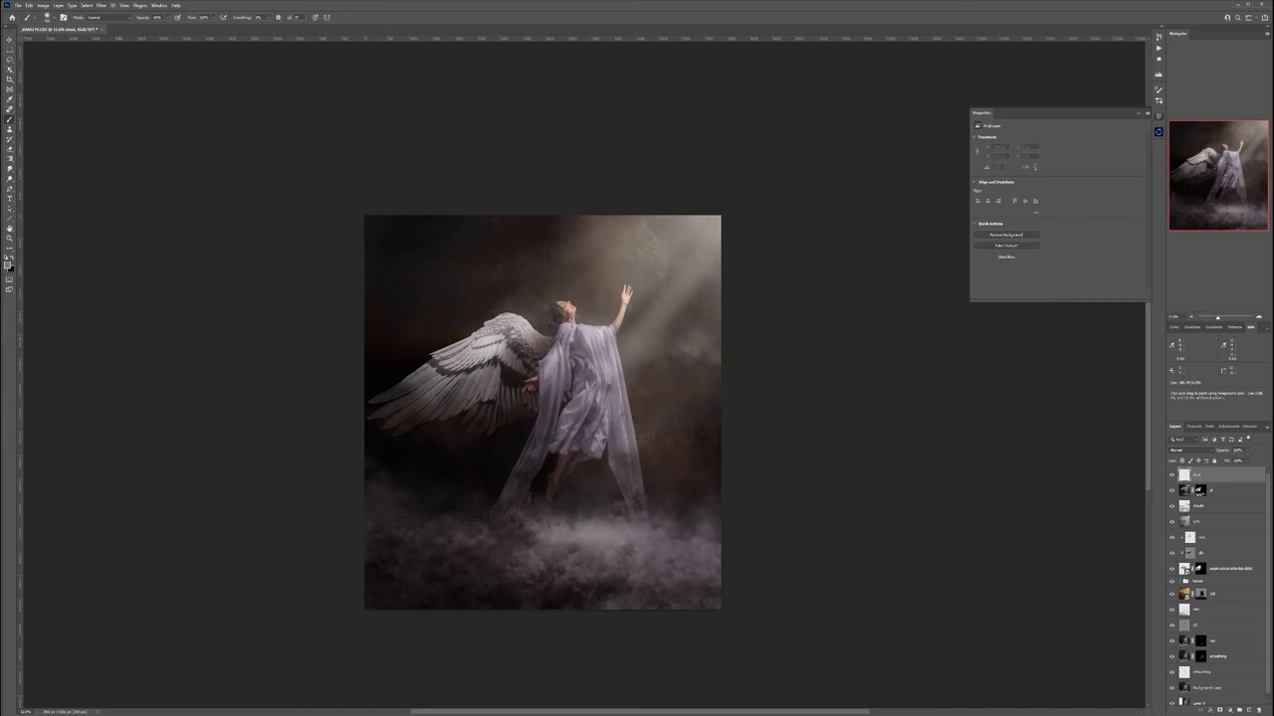
key("x")
right_click(480, 336)
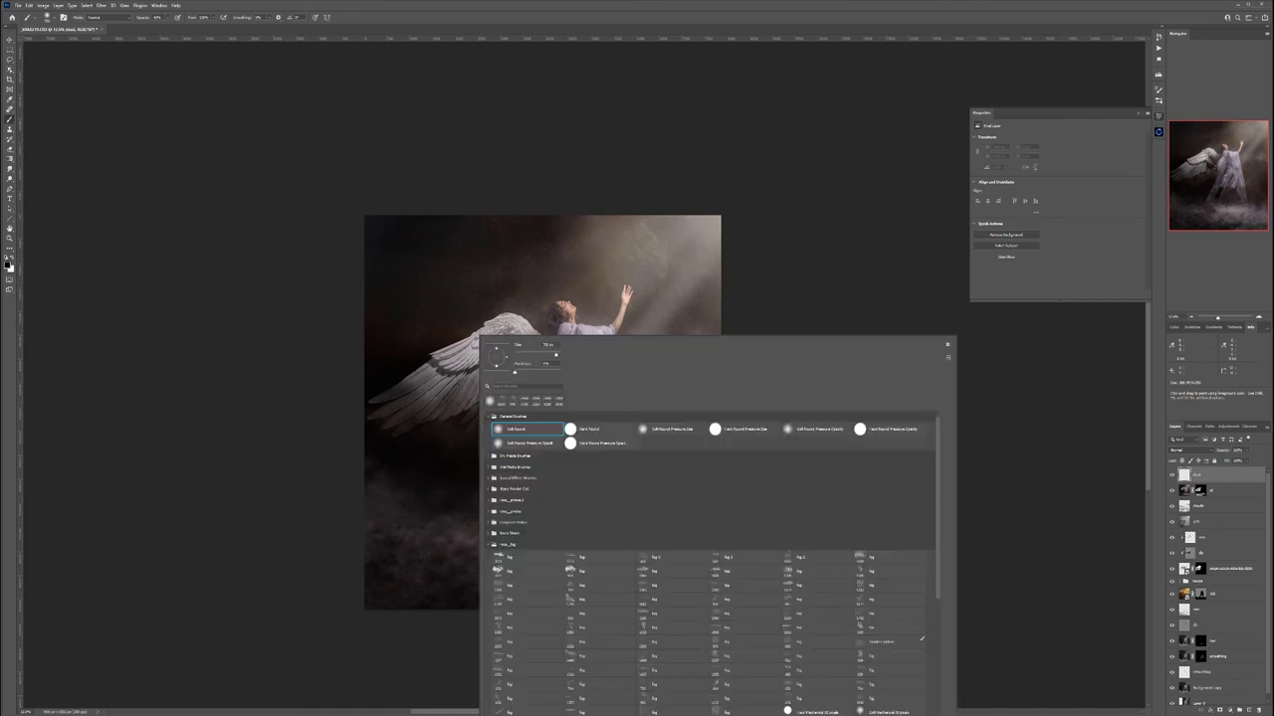
left_click(487, 544)
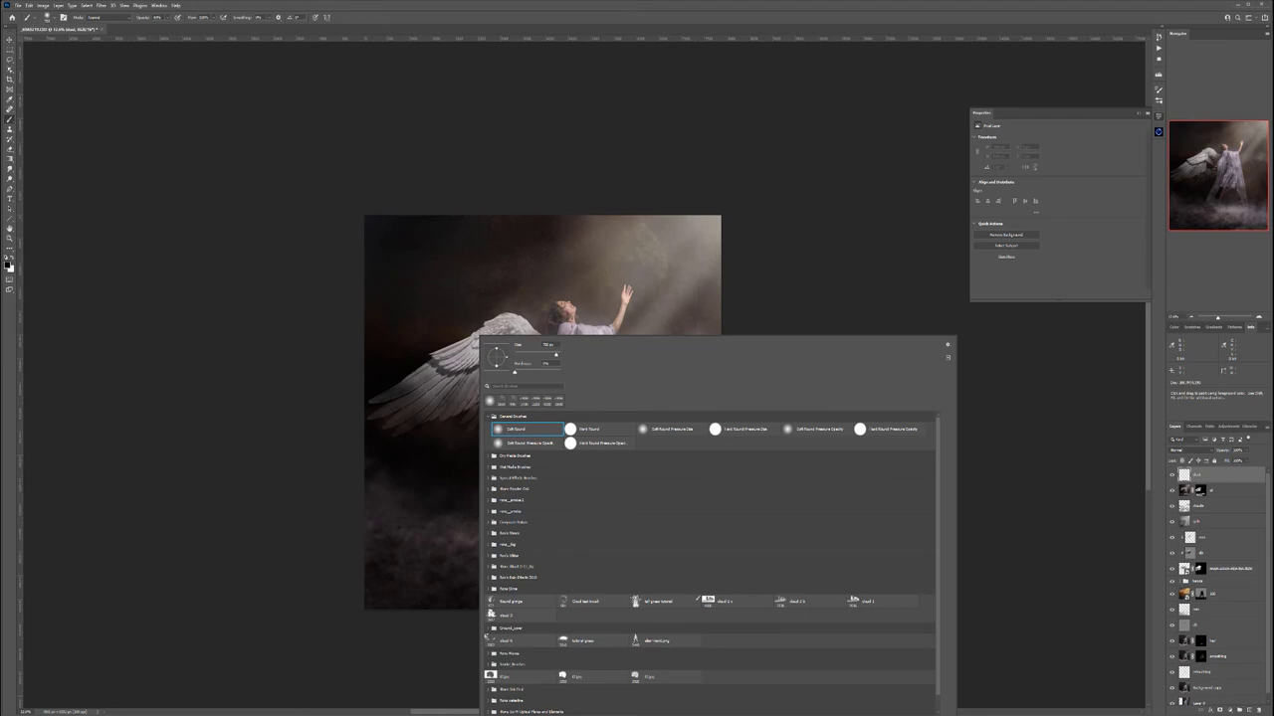
left_click(487, 490)
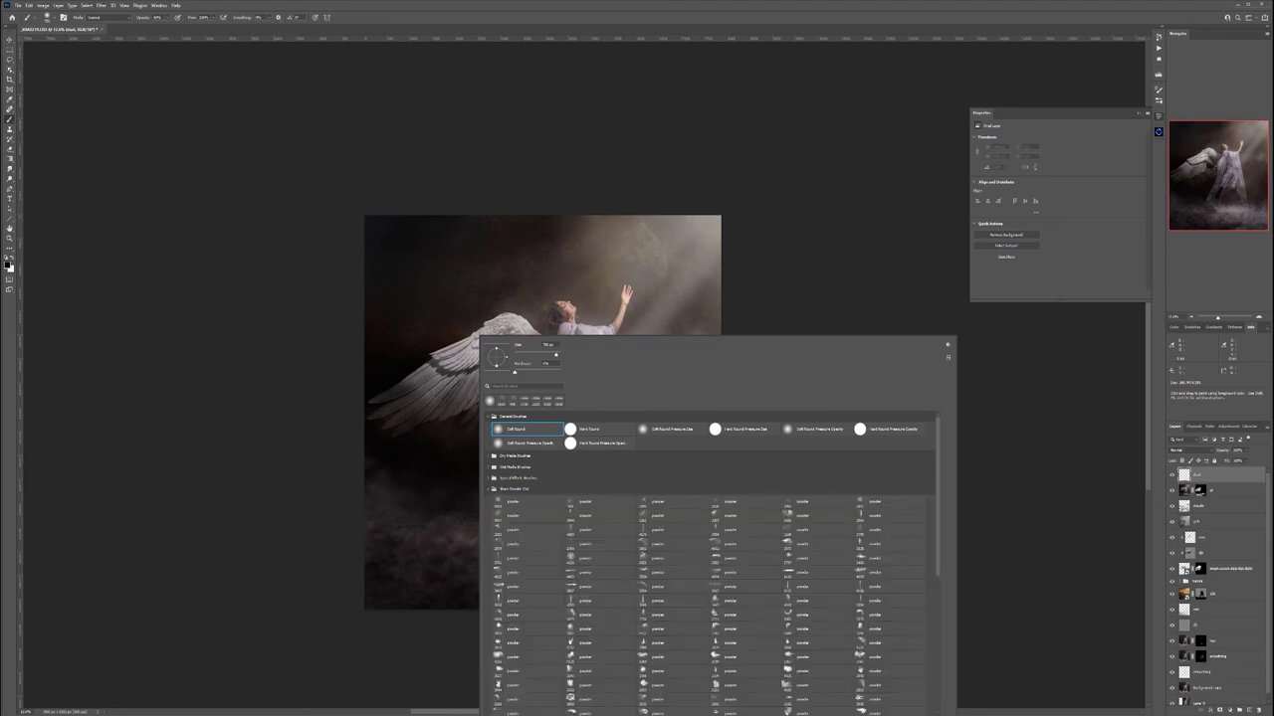
left_click(500, 503)
left_click(796, 503)
left_click(438, 310)
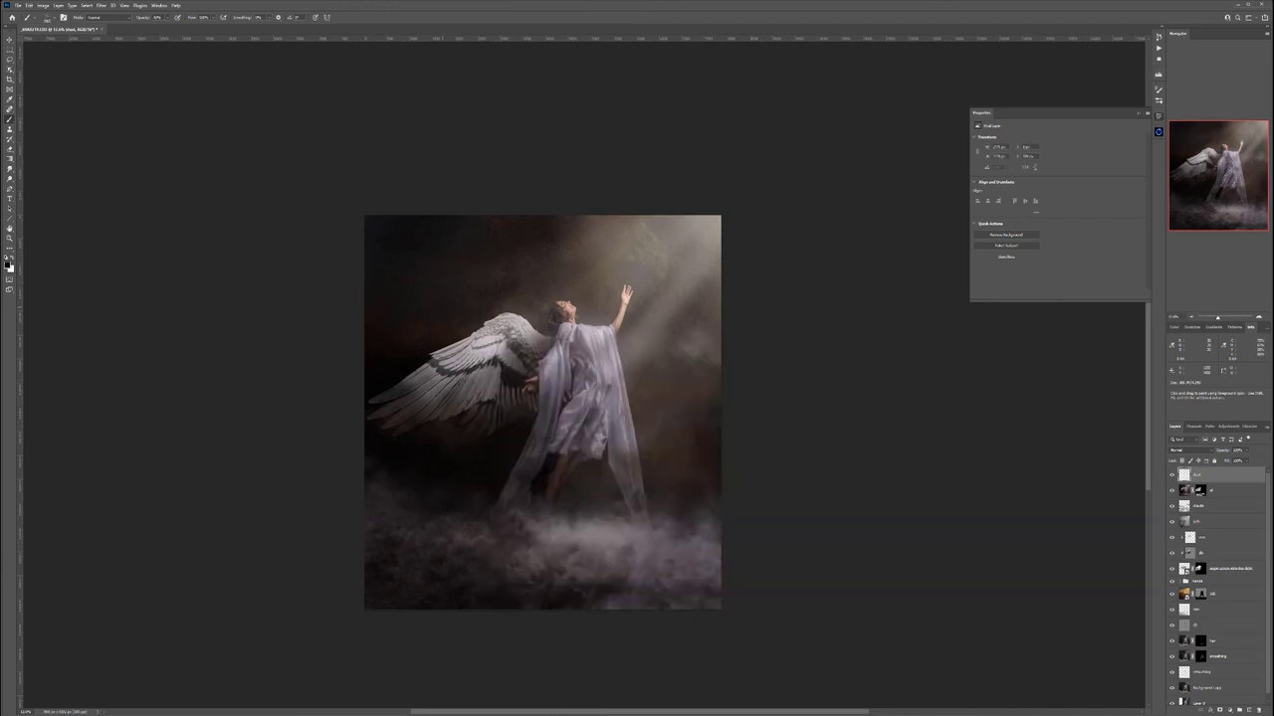
Try dabbing powder specks over and beside the trailing fabric at 100% brush opacity, and undo the dabs
scroll(438, 311, "up", 10)
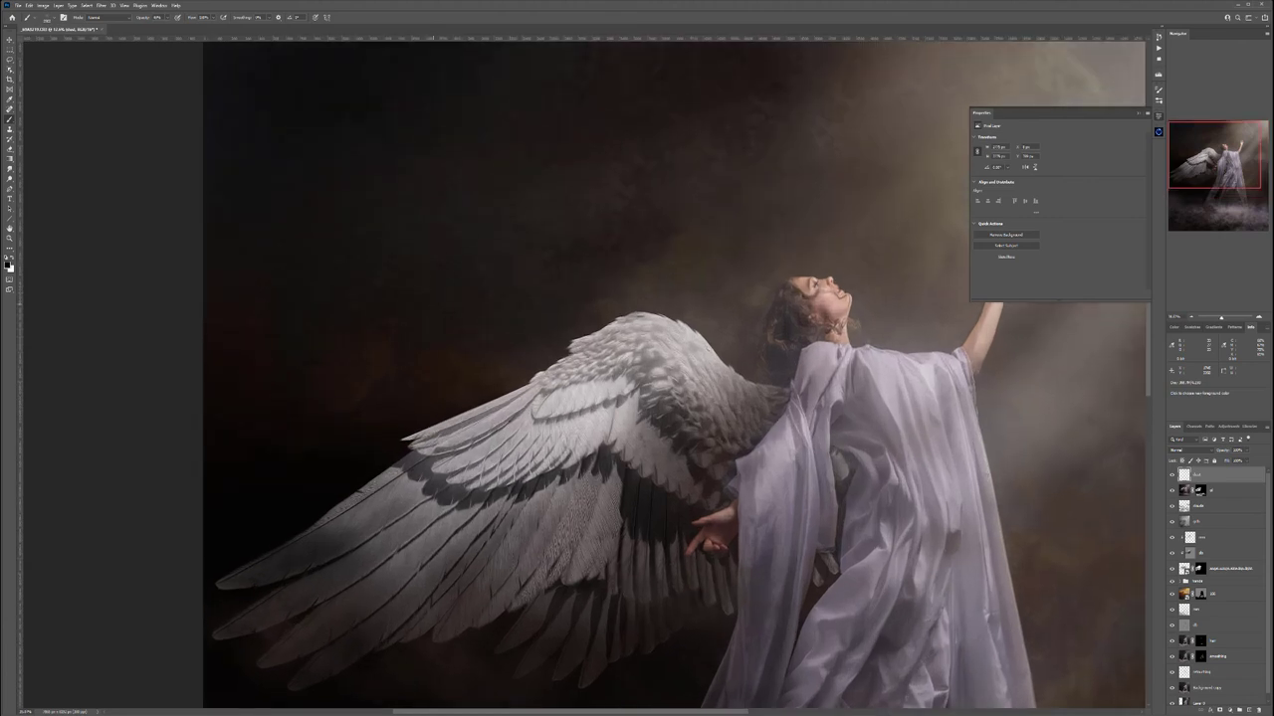
left_click_drag(617, 519, 432, 210)
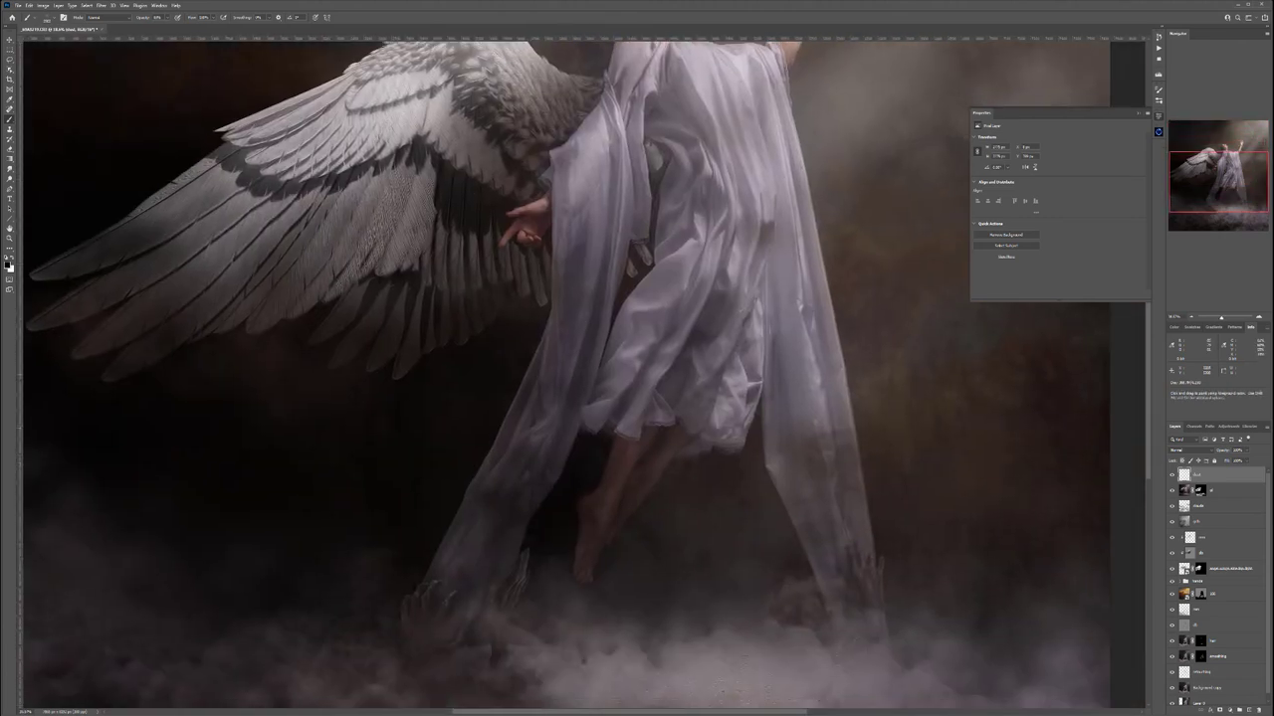
left_click(855, 454)
mouse_move(858, 453)
left_mouse_down()
mouse_move(658, 284)
mouse_move(680, 262)
left_mouse_up()
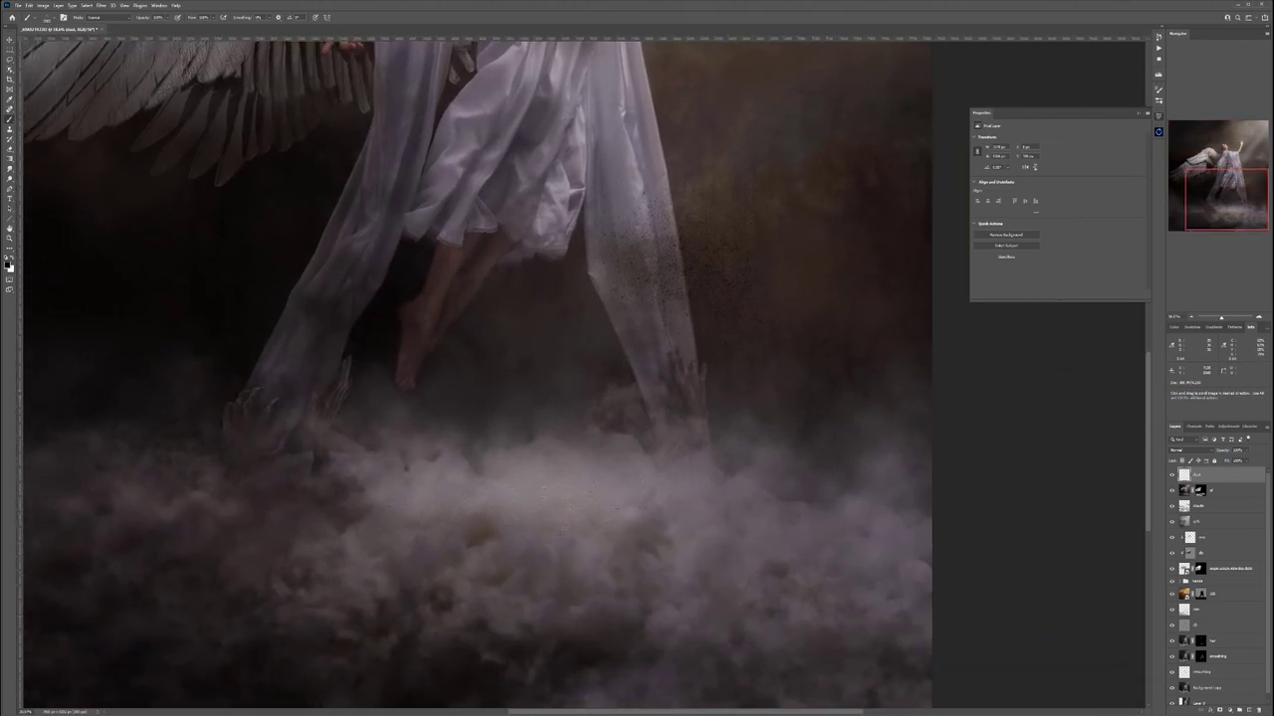
key("ctrl+z")
key("alt+space")
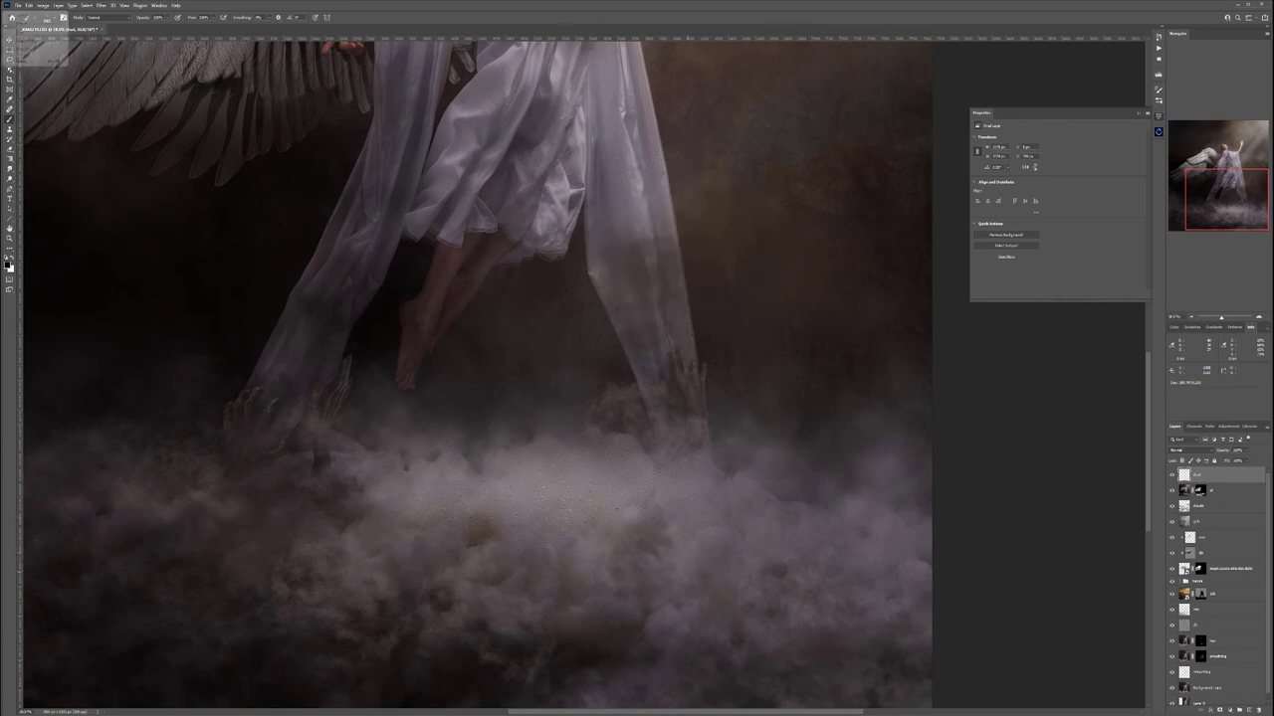
key("Escape")
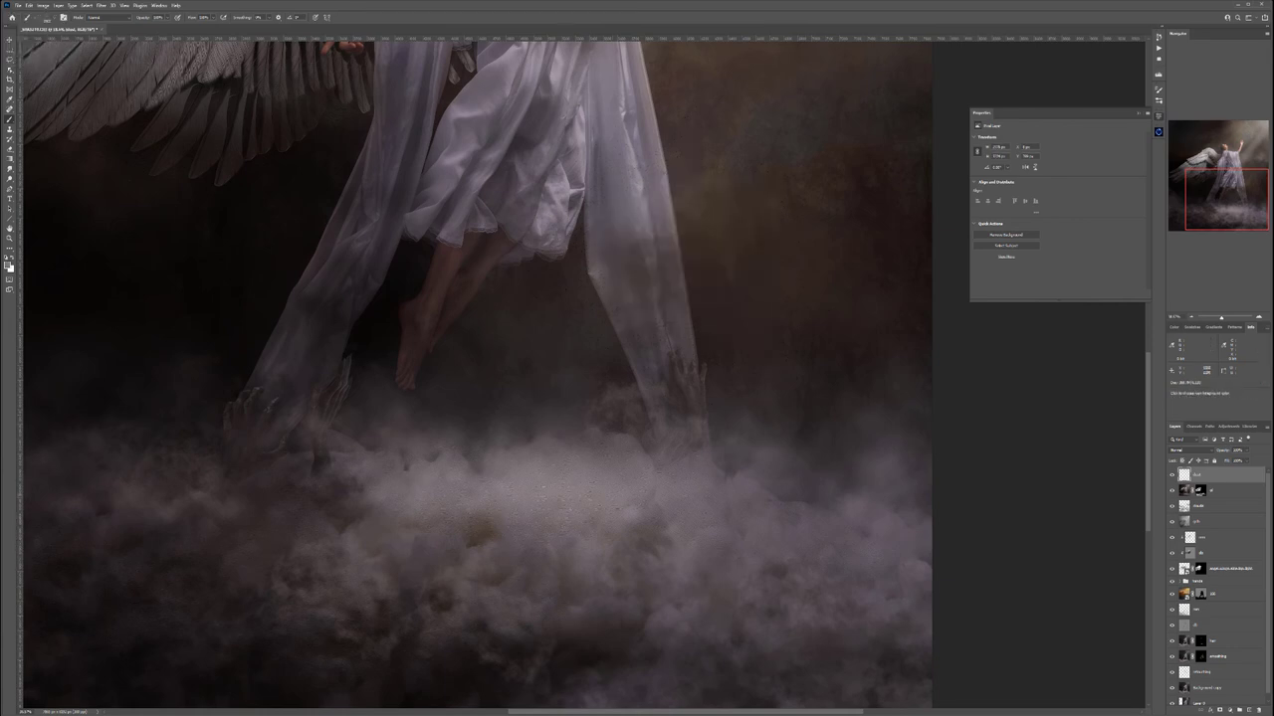
left_click_drag(764, 468, 846, 368)
left_click(614, 295)
left_click(496, 288)
key("ctrl+z")
key("ctrl+z")
Scatter powder specks in colours sampled from the image around the wing and the dark background above it
left_click(606, 254, "alt")
left_click_drag(597, 284, 868, 375)
left_click_drag(444, 311, 579, 468)
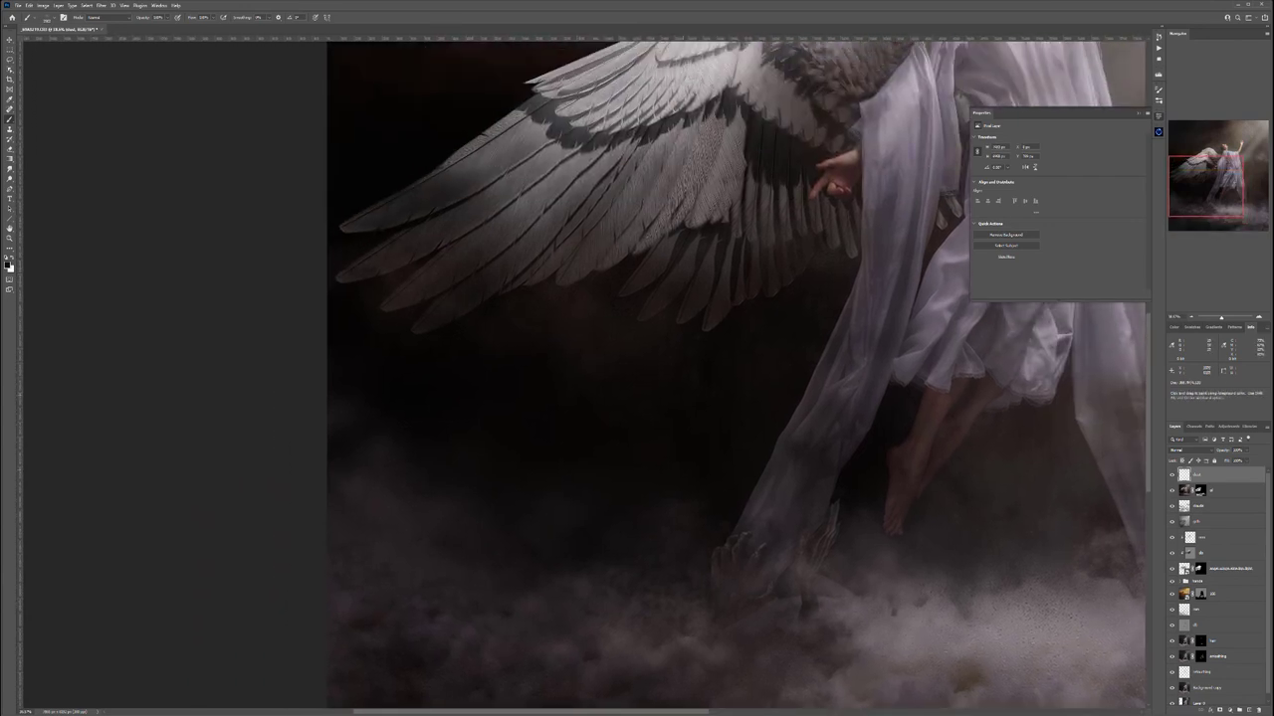
left_click(517, 159, "alt")
left_click(446, 171)
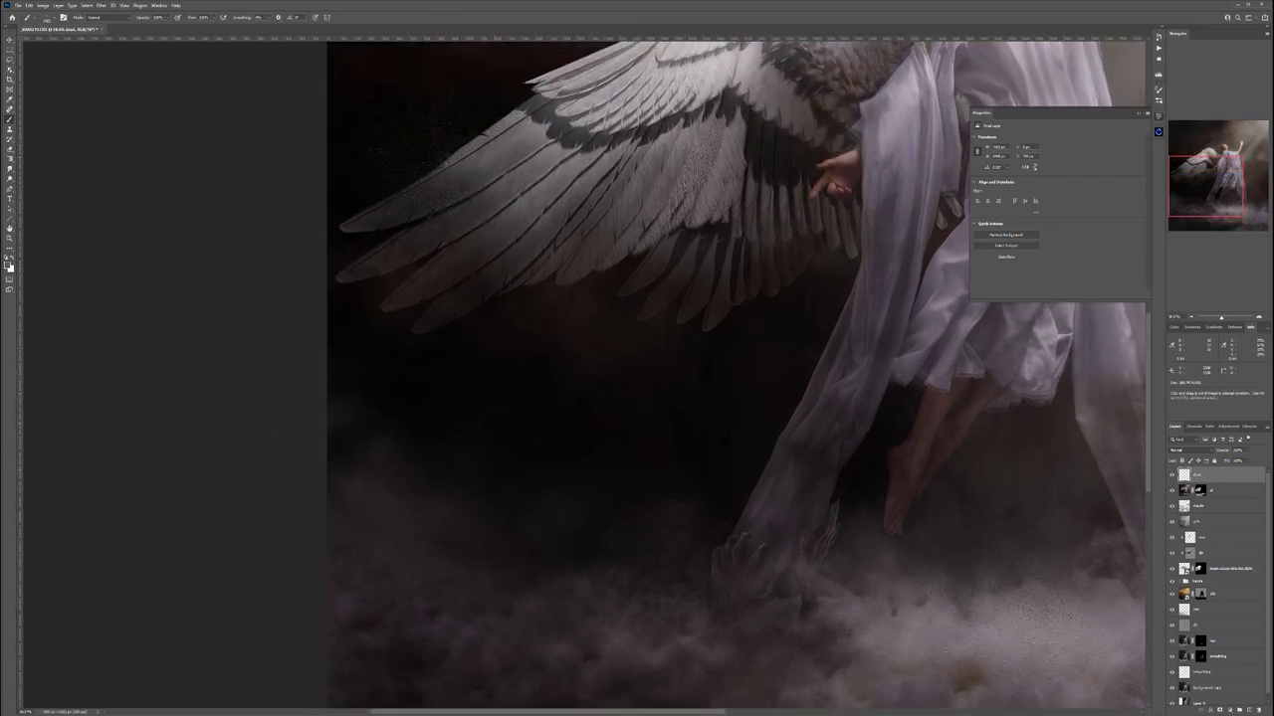
left_click_drag(688, 299, 594, 408)
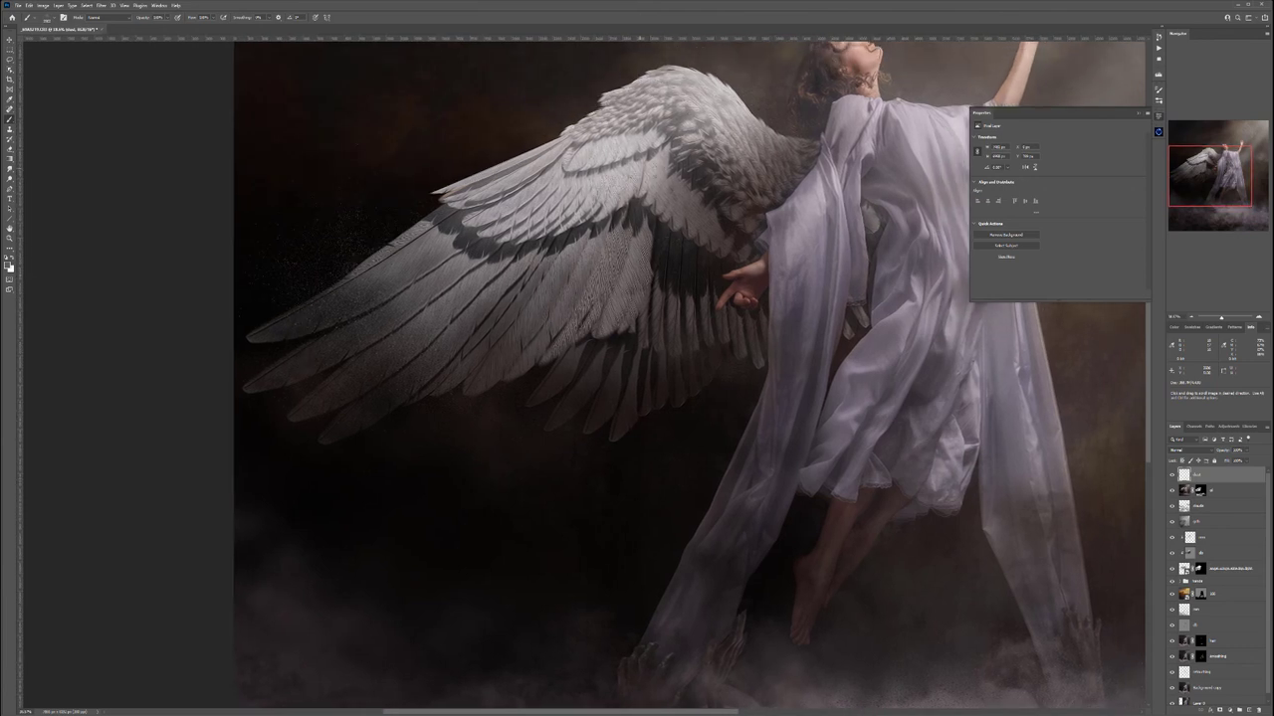
left_click_drag(711, 423, 578, 528)
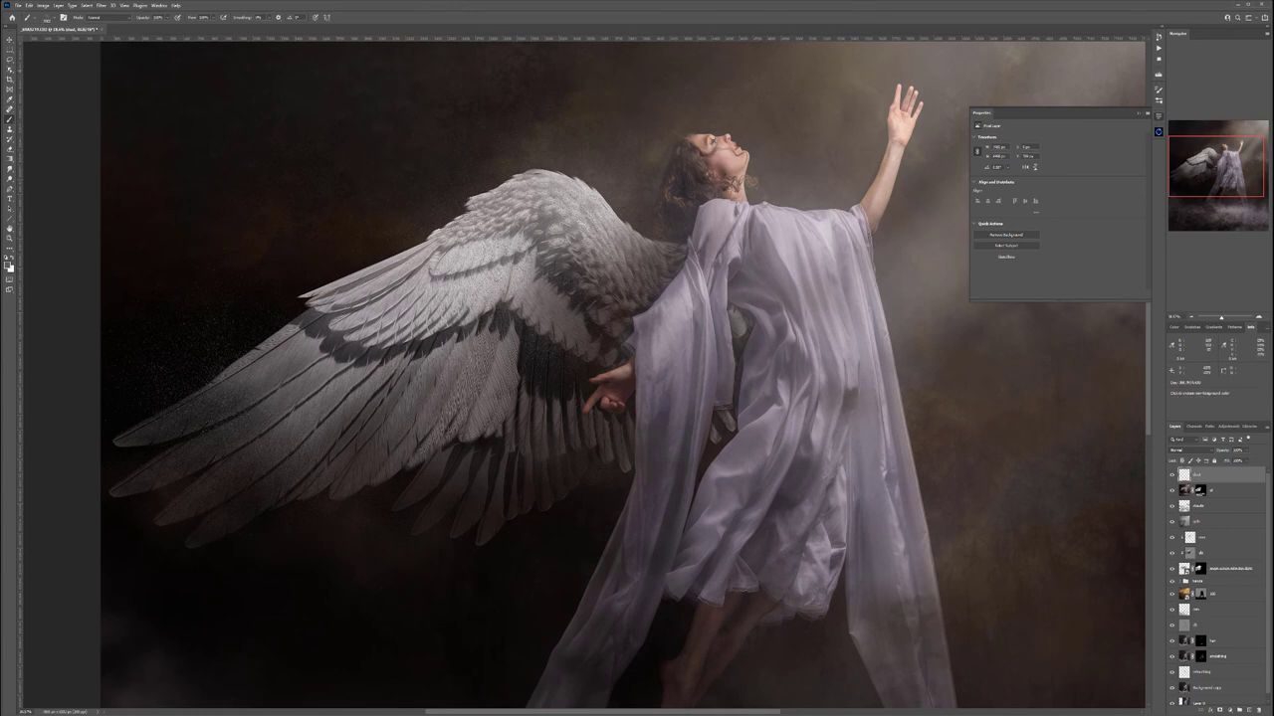
left_click_drag(876, 249, 629, 357)
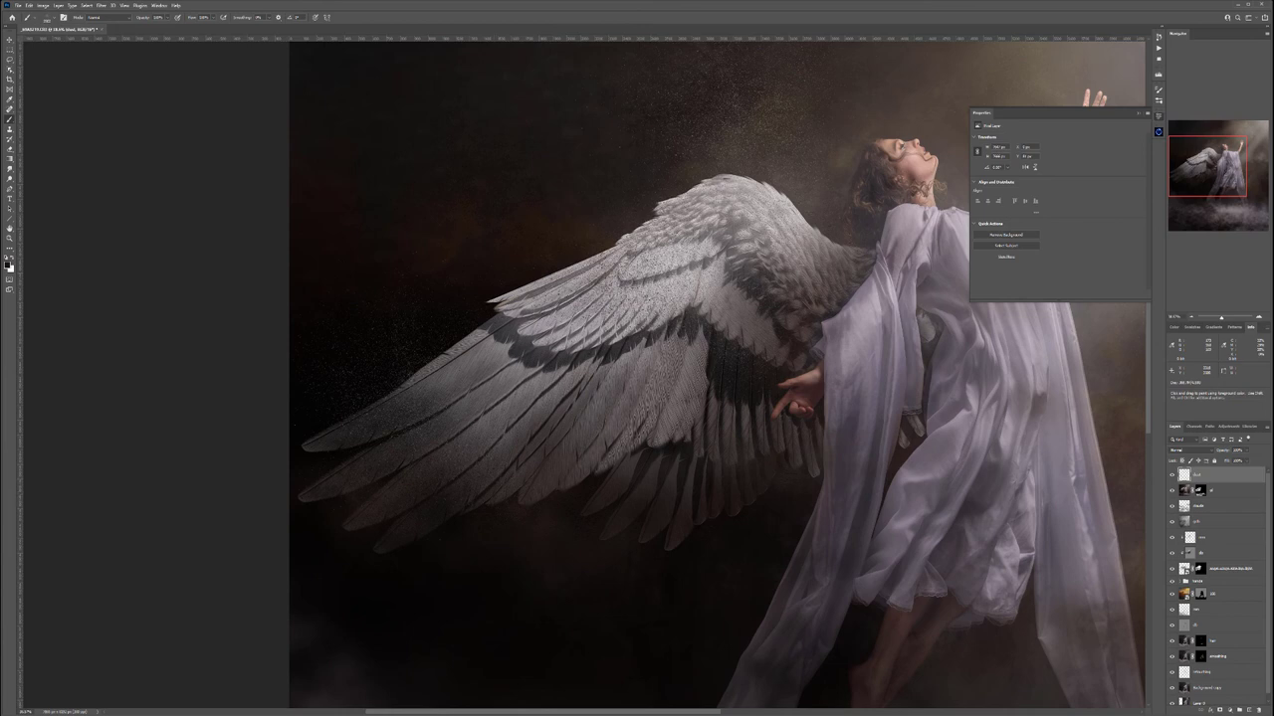
Compare the Soft Light blend mode on the dust layer, return it to Normal and lower the layer's opacity
left_click(1190, 451)
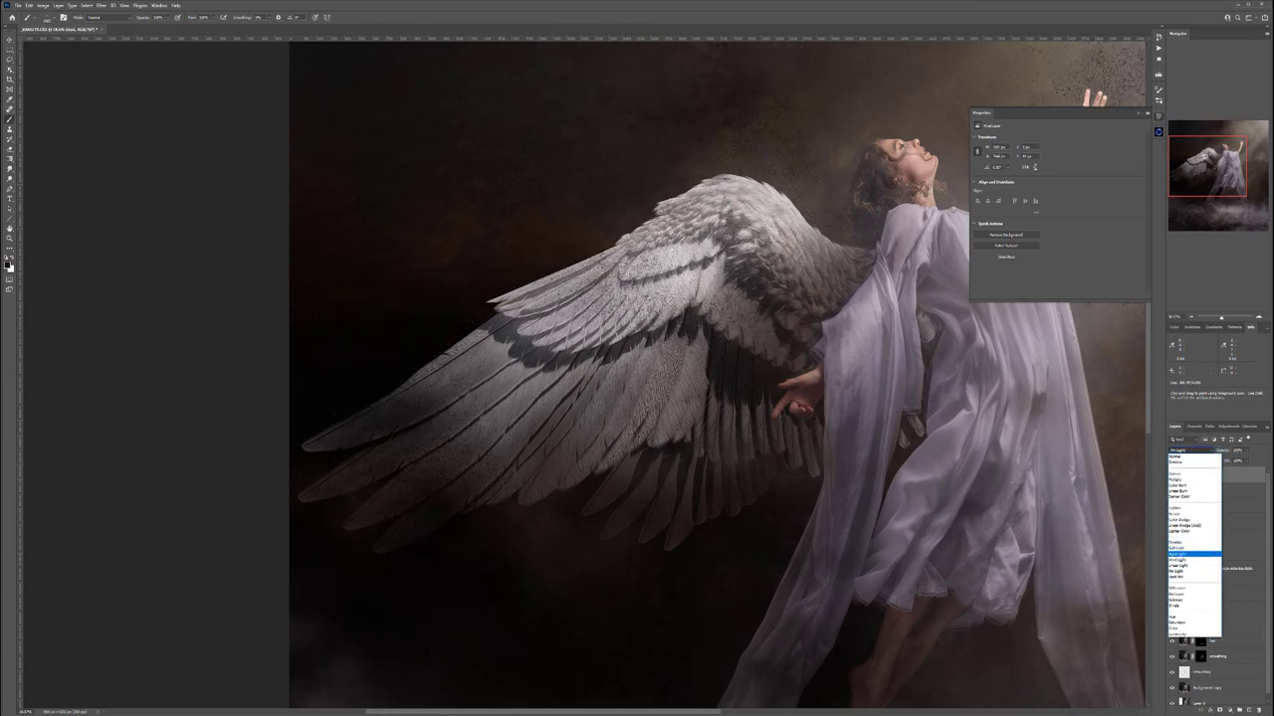
left_click(1186, 549)
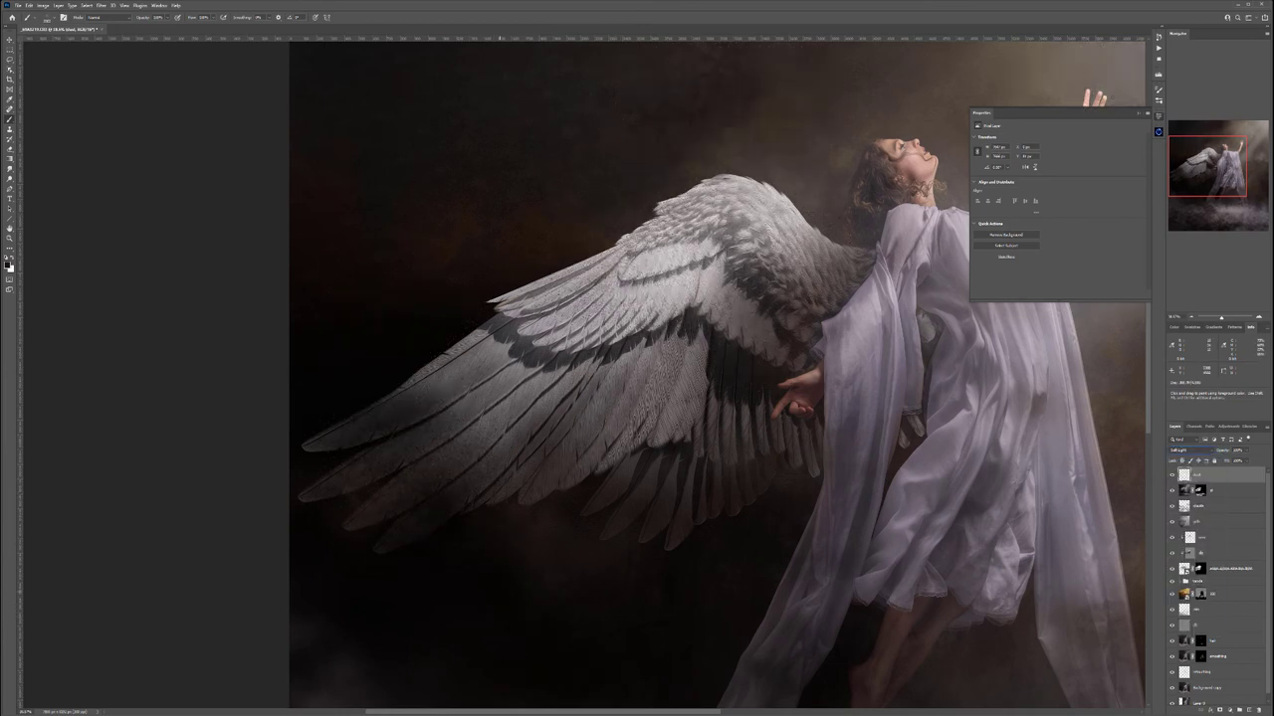
left_click_drag(413, 586, 445, 267)
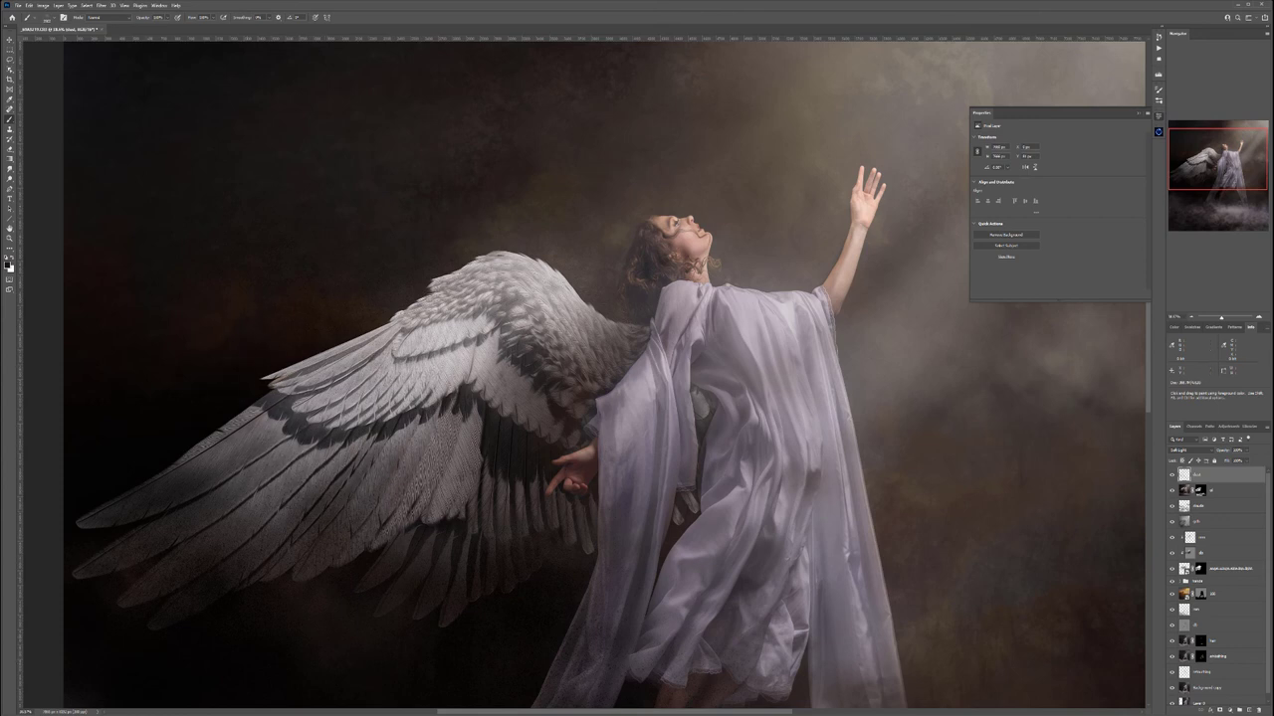
left_click(1245, 451)
key("v")
key("ctrl+0")
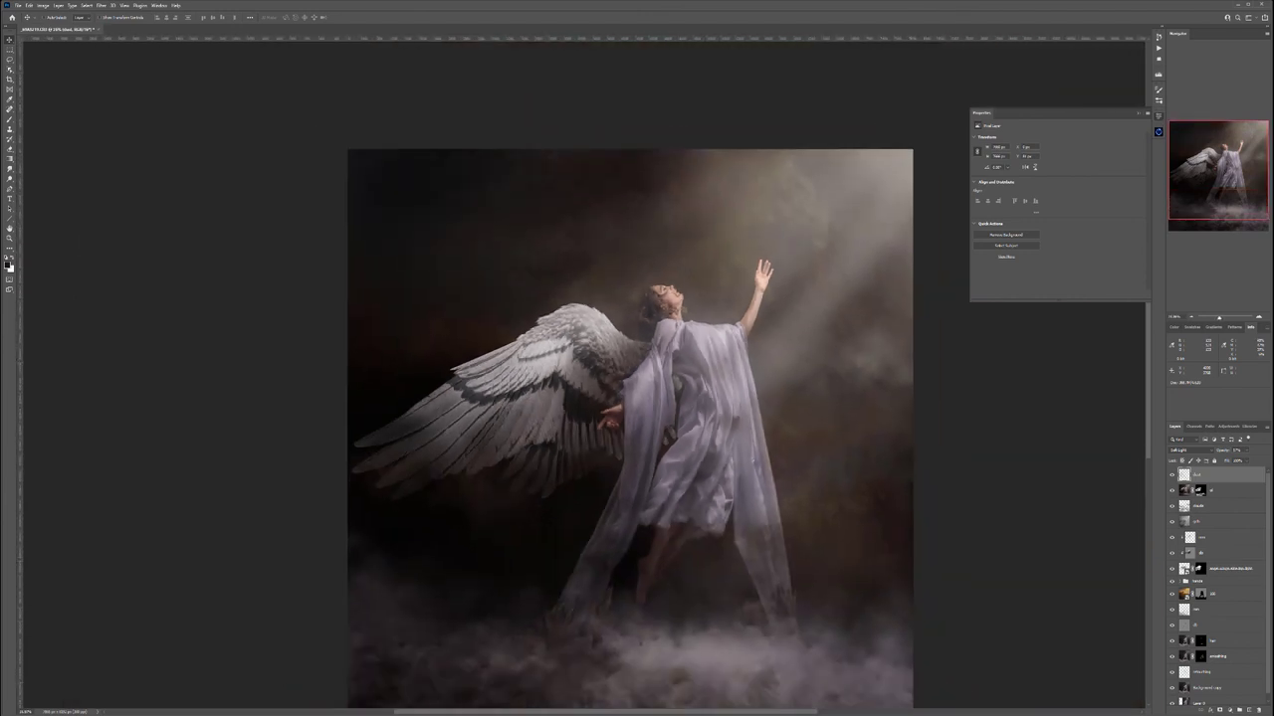
left_click_drag(666, 372, 517, 298)
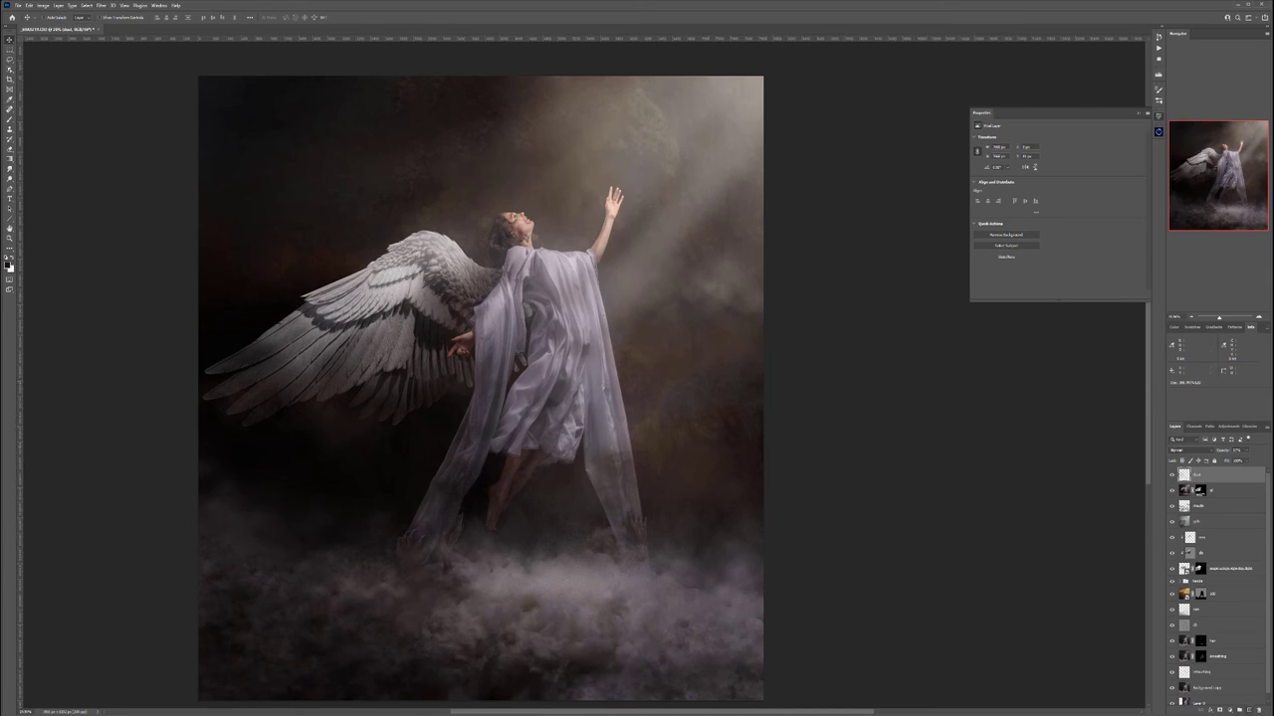
Create a new empty layer above the dust layer and rename it gdb
key("ctrl+shift+alt+n")
double_click(1199, 475)
type("l")
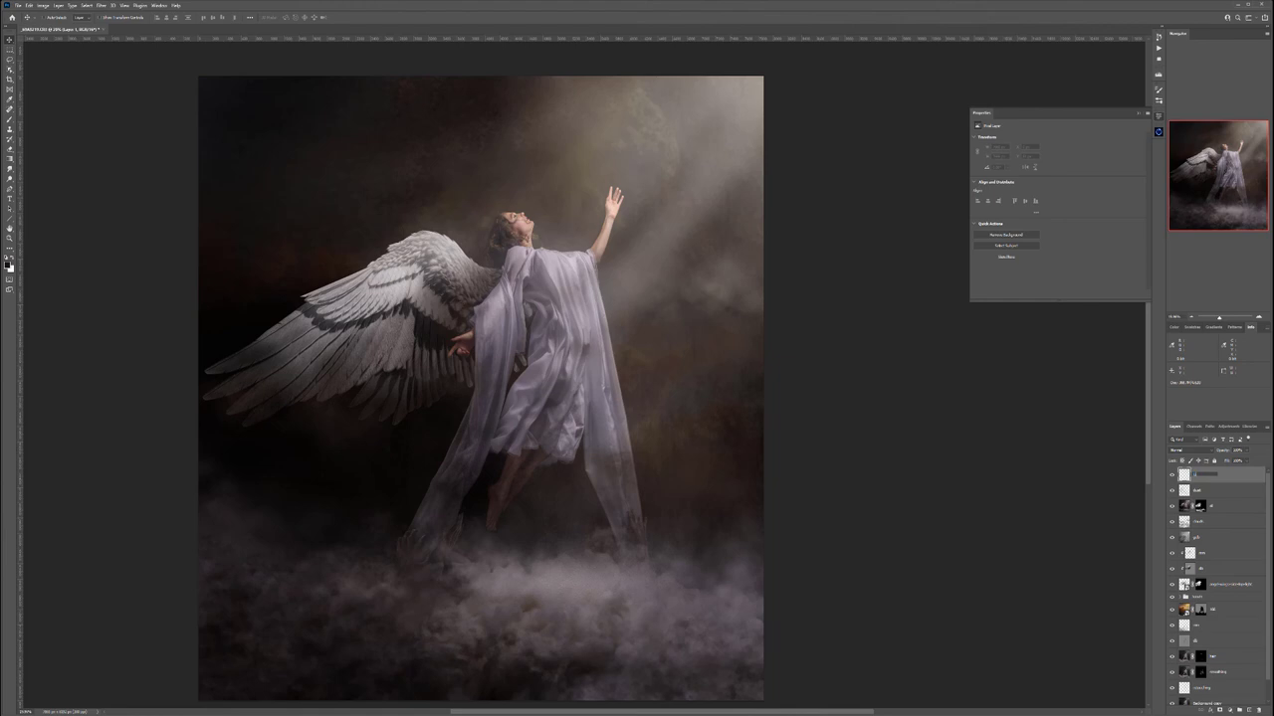
type("glow")
key("Return")
Fill the gdb layer with 50% gray and set its blend mode to Soft Light
key("shift+F5")
key("Return")
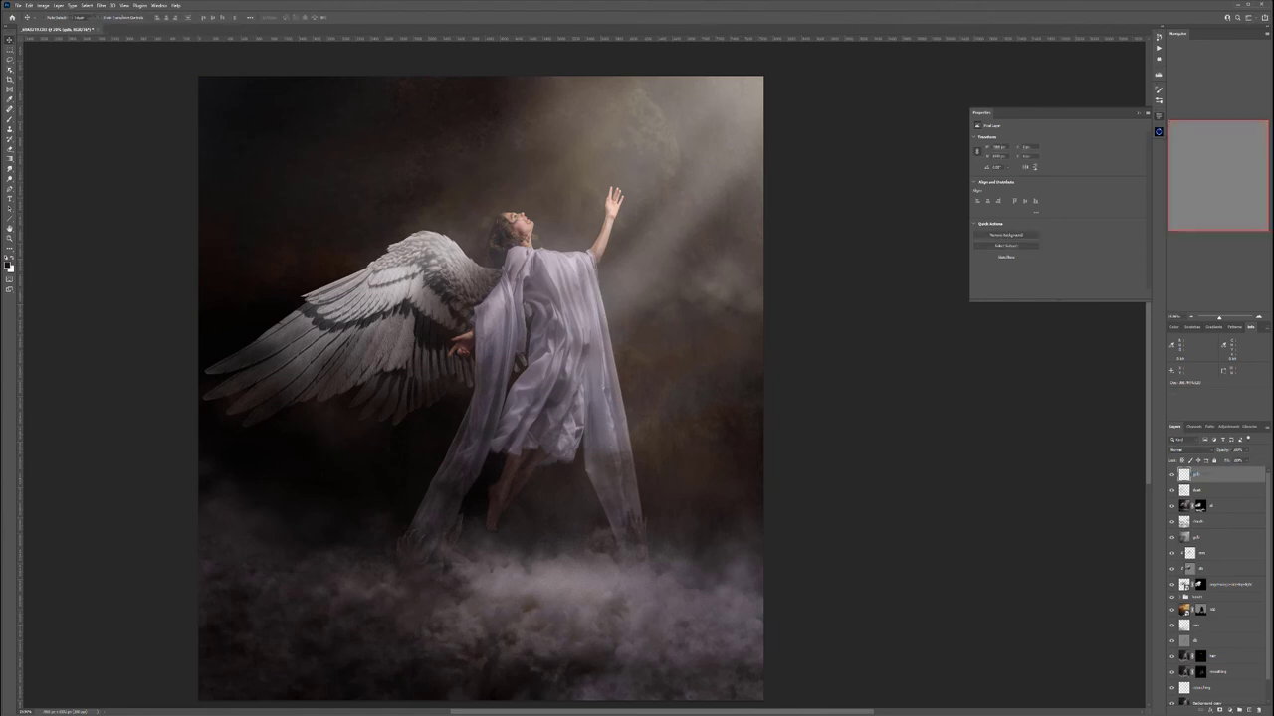
left_click(1191, 450)
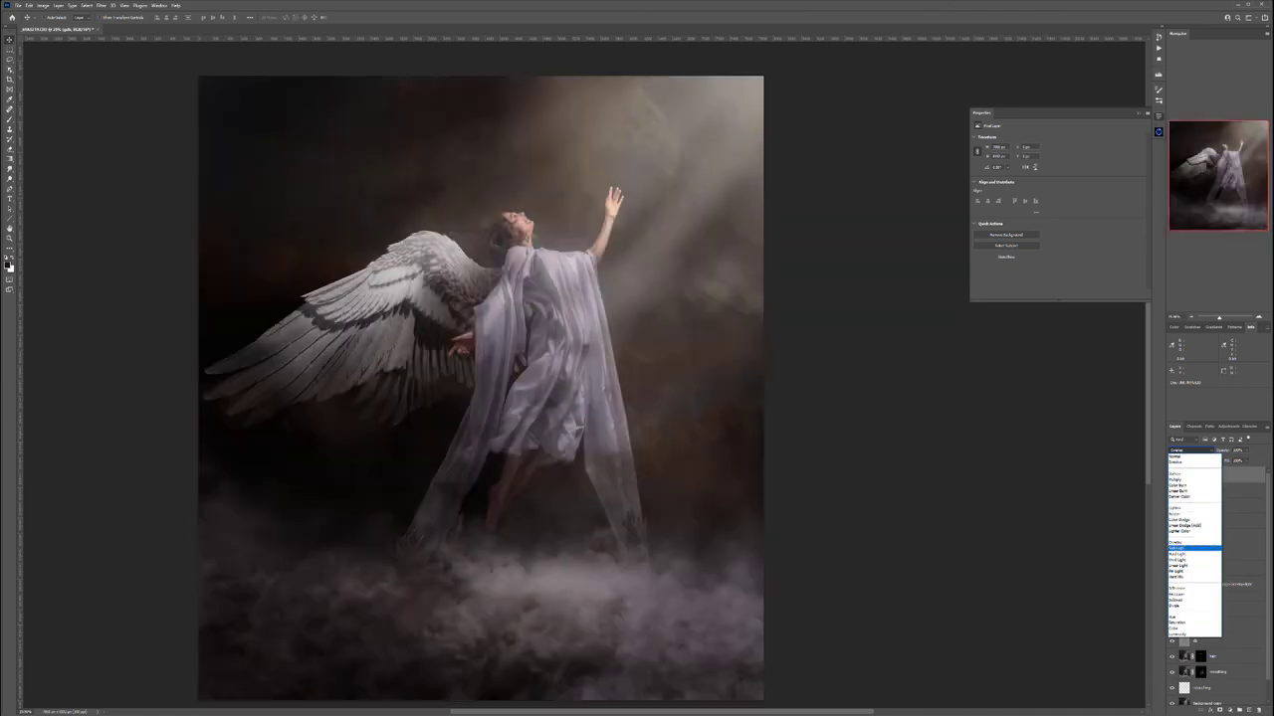
left_click(1178, 548)
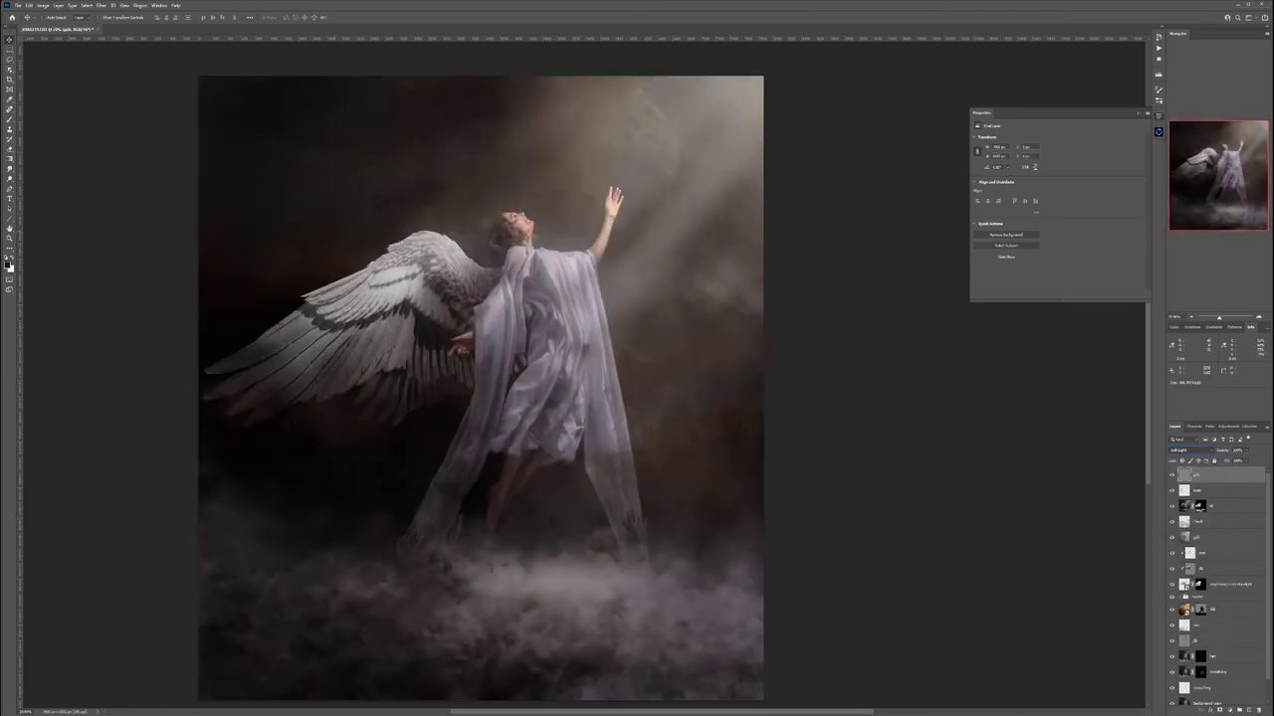
Burn the wing tip and the outer areas of the image with a soft round black brush at 10% opacity
key("b")
right_click(542, 294)
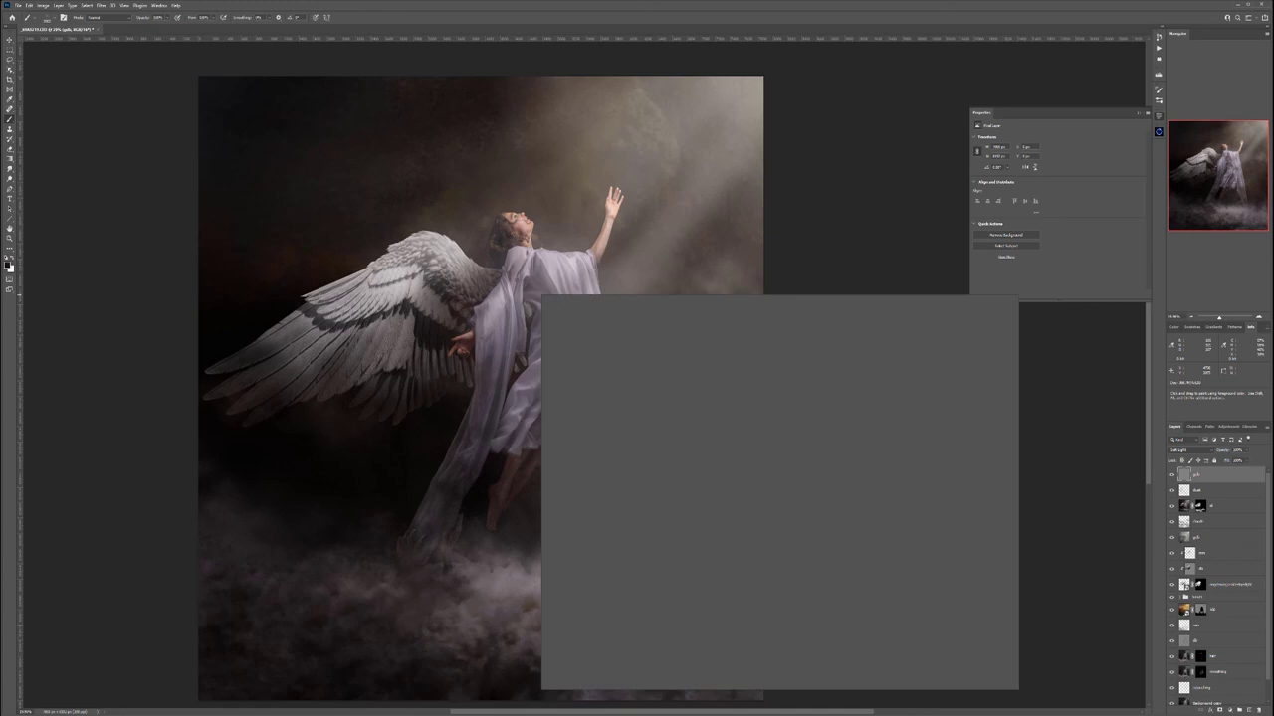
left_click(563, 361)
key("Return")
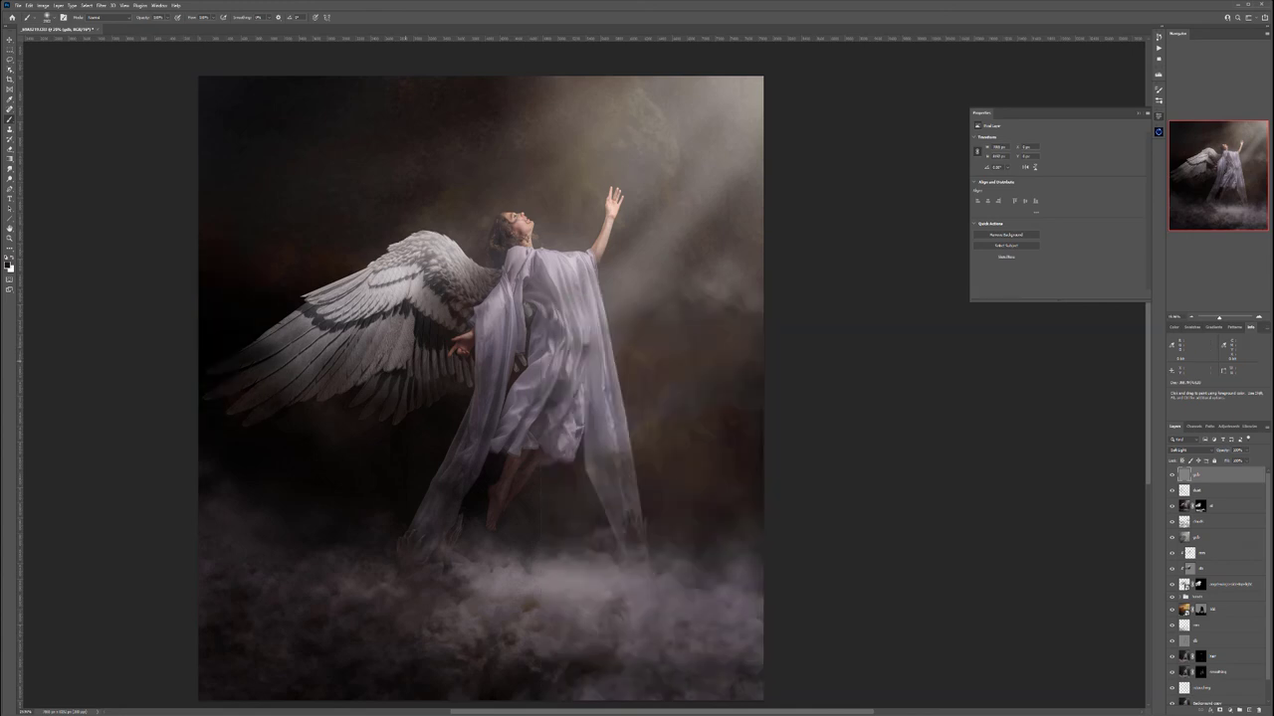
key("ctrl+z")
key("1")
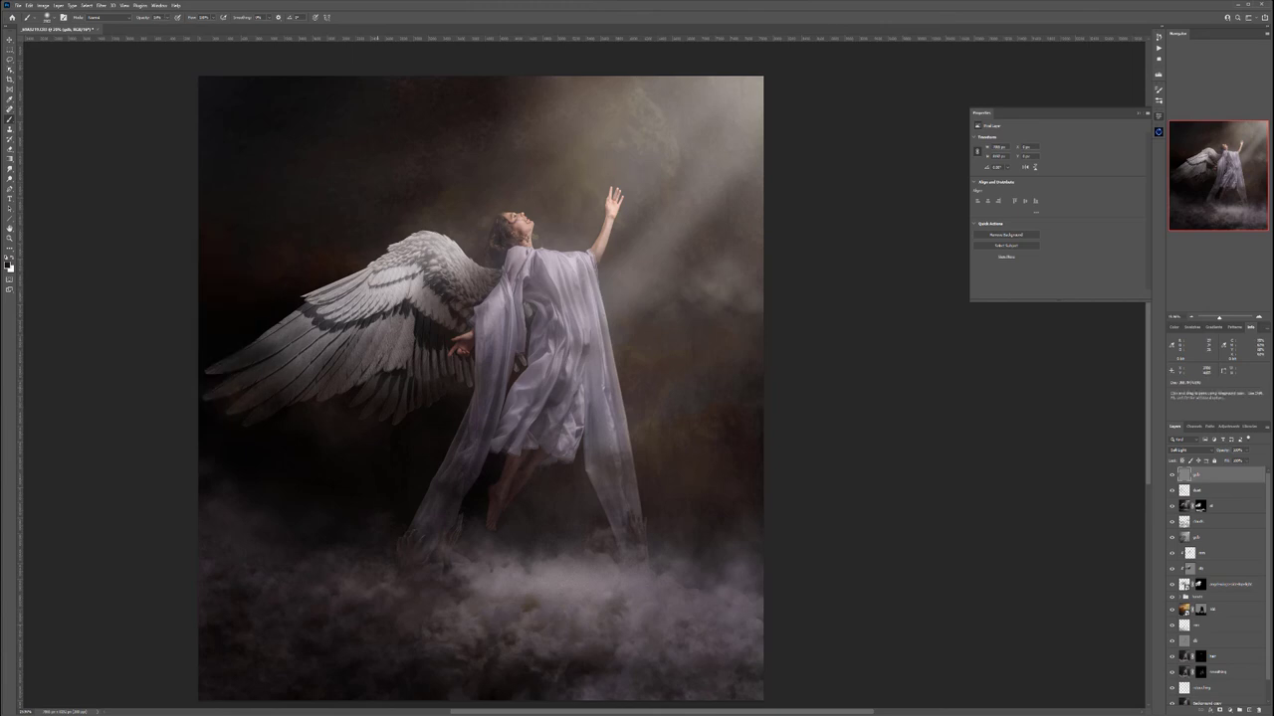
scroll(378, 416, "down", 3)
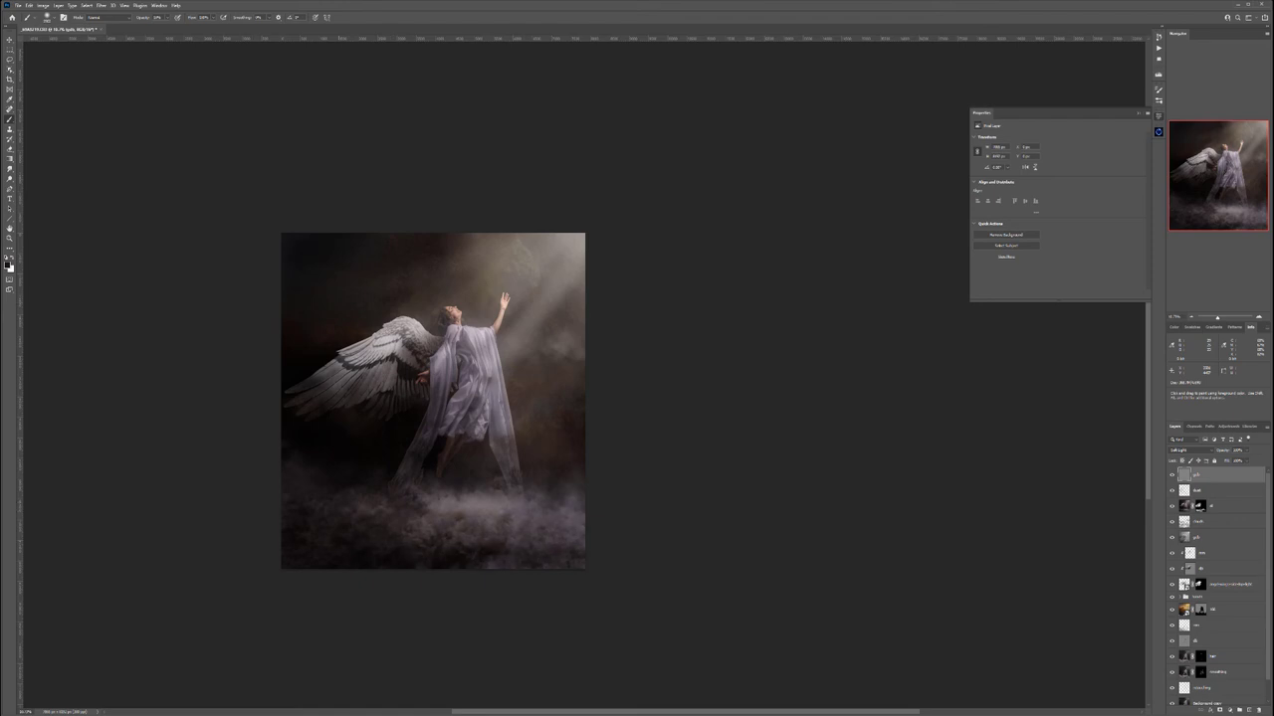
Dodge the light falling on the figure and from the upper corner with soft white strokes on the gdb layer
key("x")
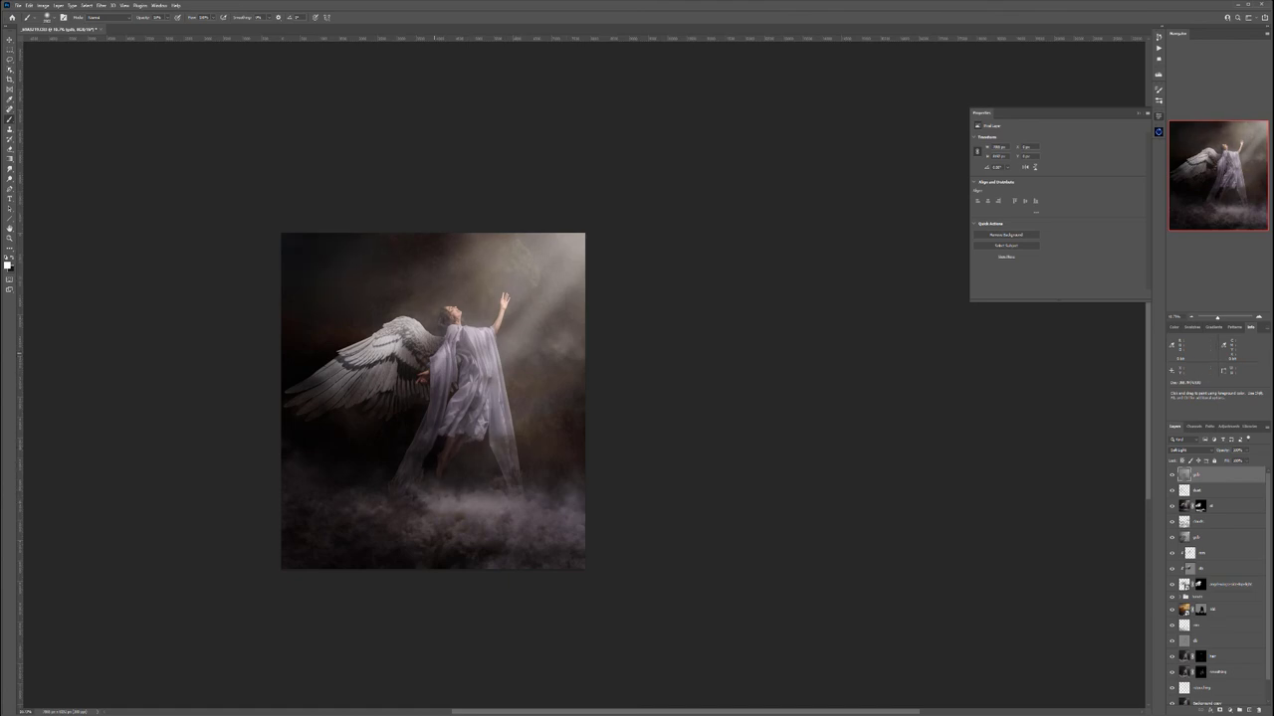
key("x")
key("v")
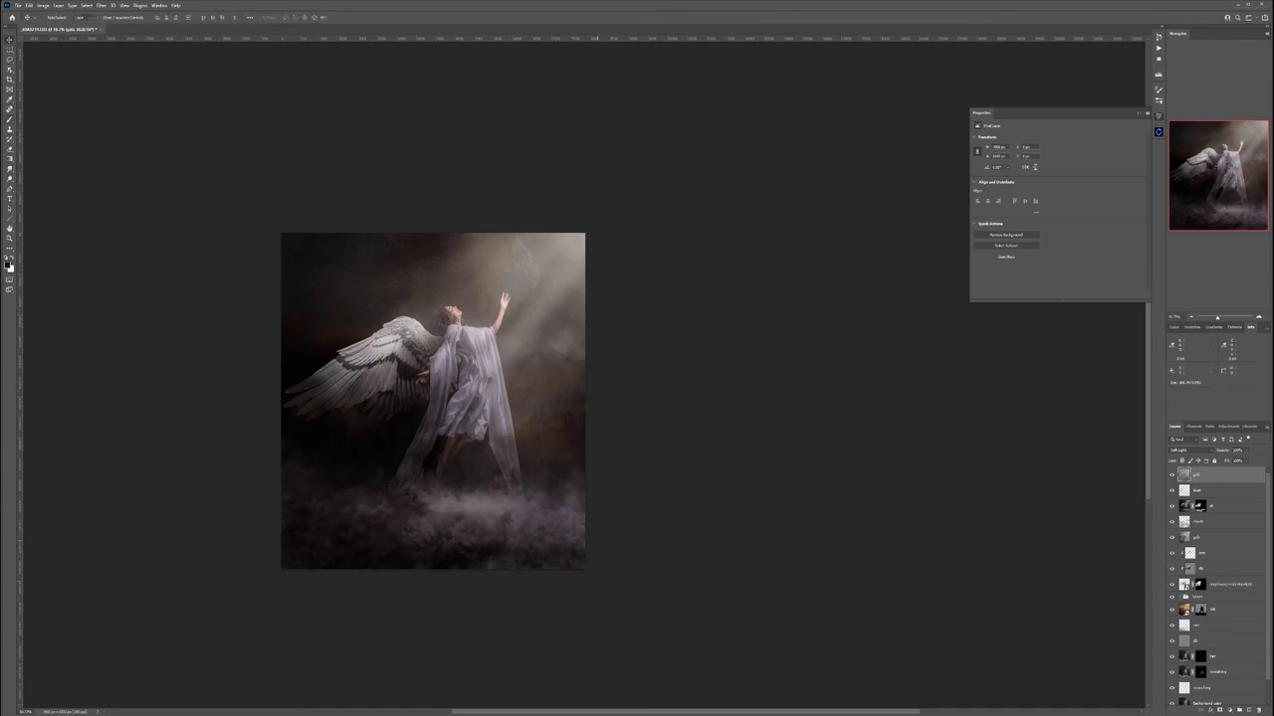
Create a new empty layer on top of the stack and rename it noise
left_click_drag(446, 335, 574, 339)
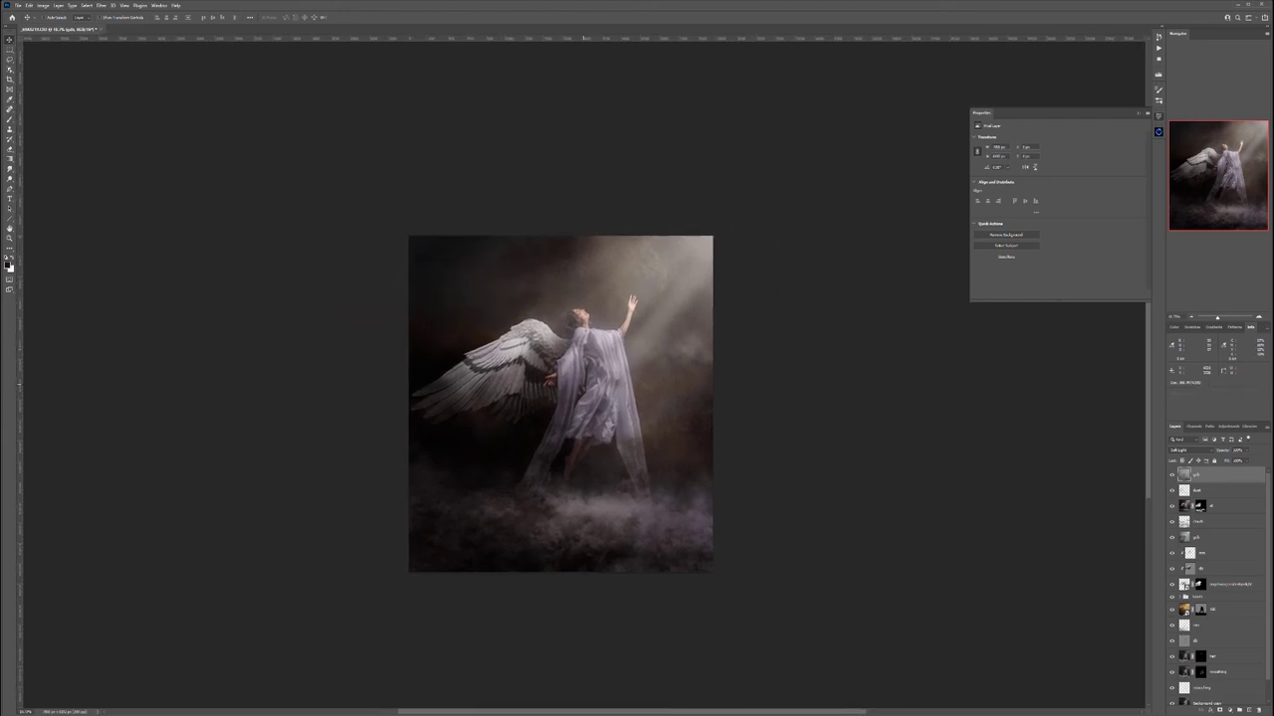
scroll(582, 383, "up", 4)
scroll(582, 380, "down", 1)
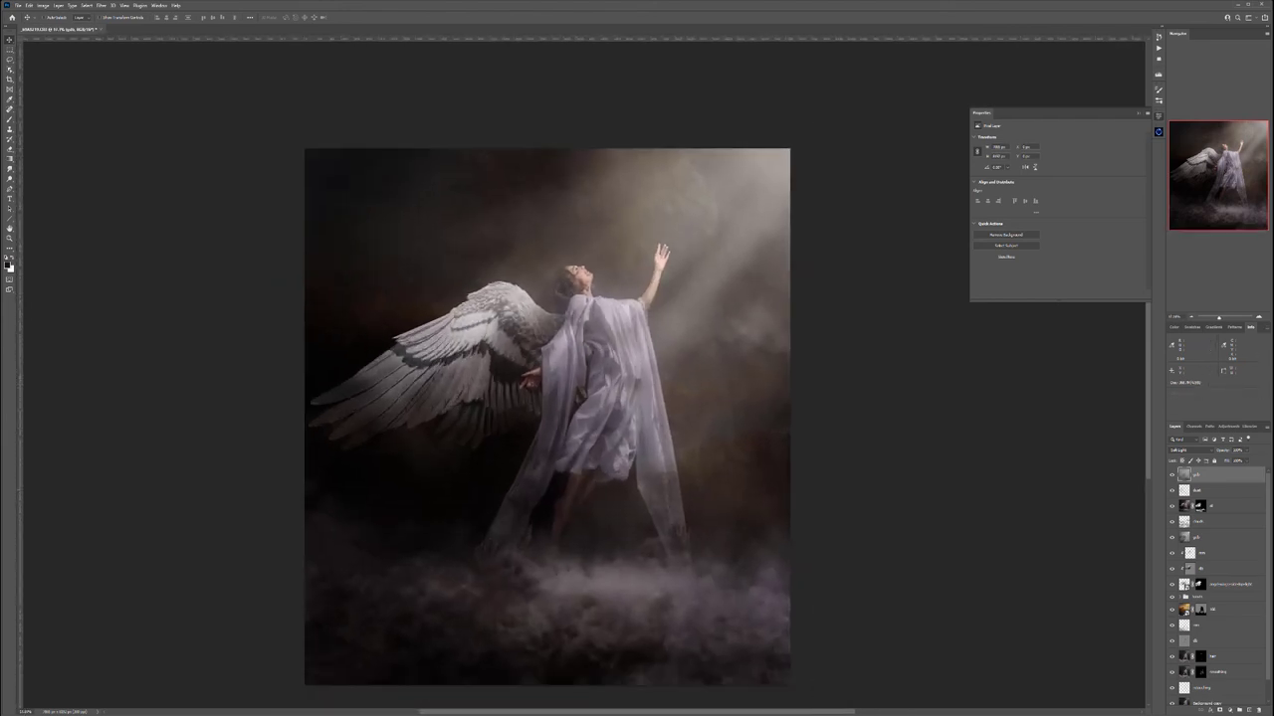
left_click(1249, 711)
double_click(1199, 475)
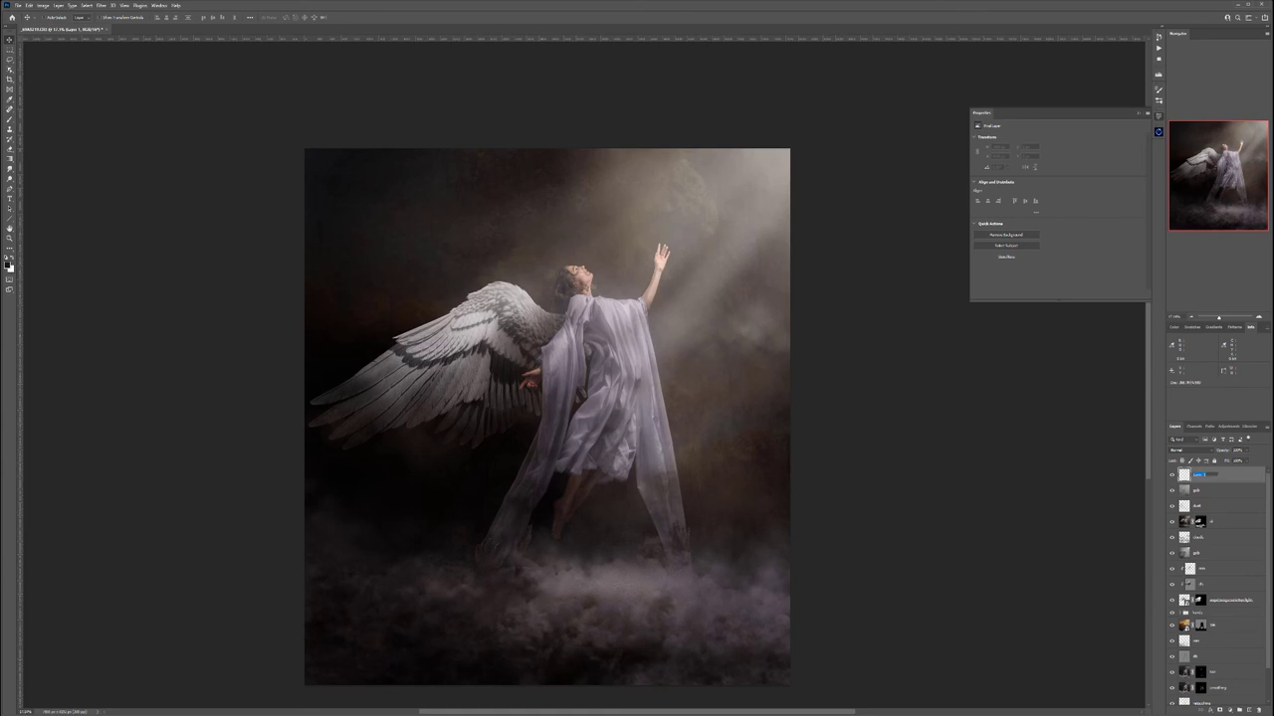
type("flight")
key("Return")
Fill the noise layer with 50% gray and apply the Add Noise filter with Gaussian, monochromatic noise
key("shift+F5")
key("Return")
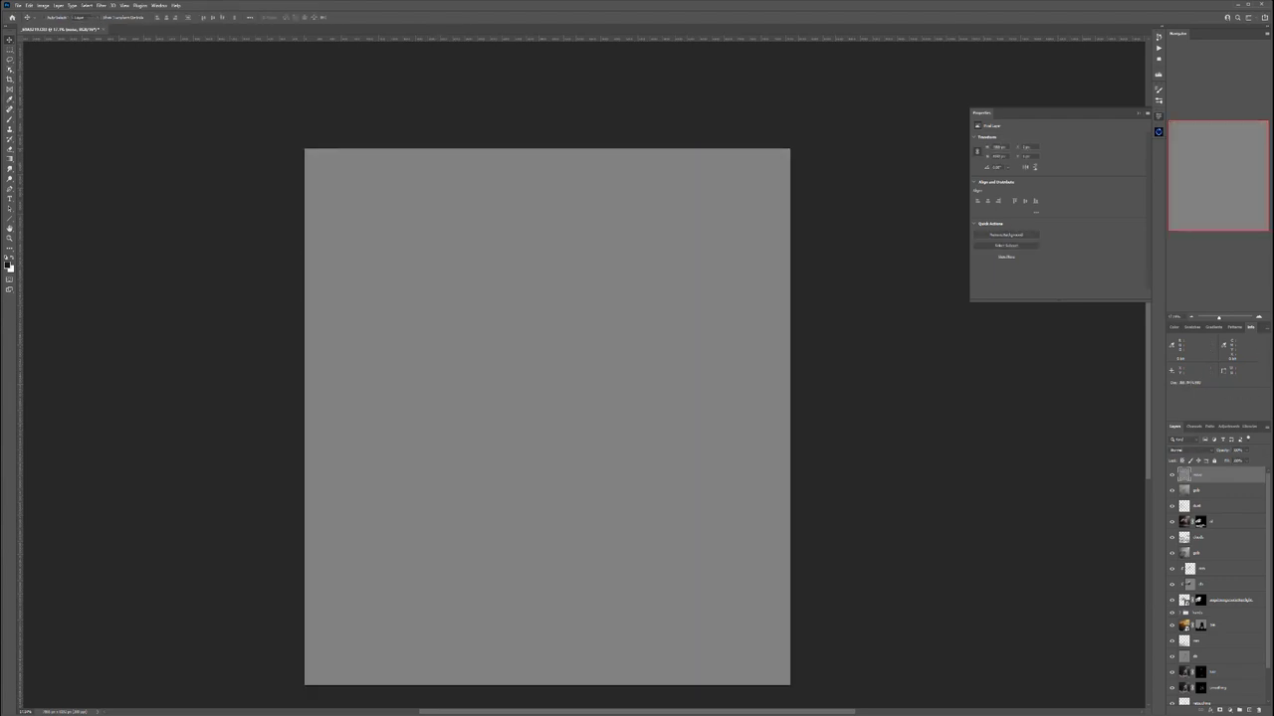
left_click(101, 6)
key("Right")
key("Return")
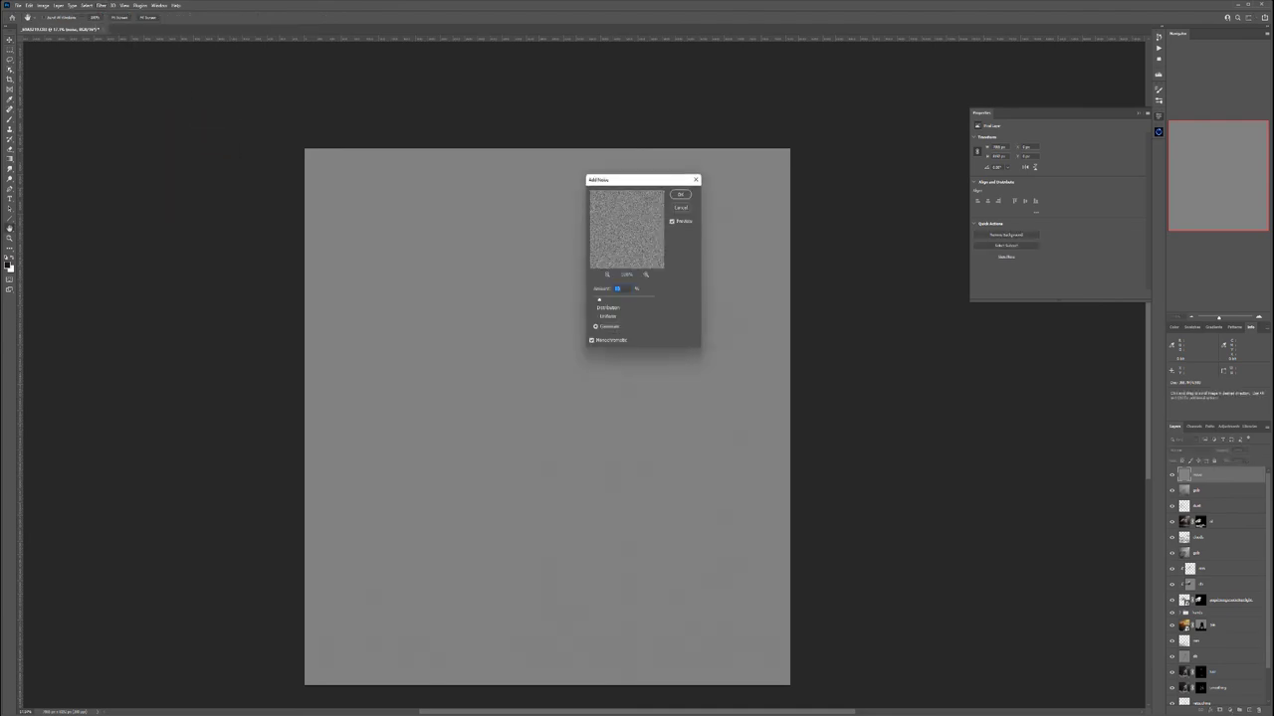
left_click(680, 195)
Set the noise layer's blend mode to Soft Light and reduce its opacity for a subtle grain
left_click(1190, 451)
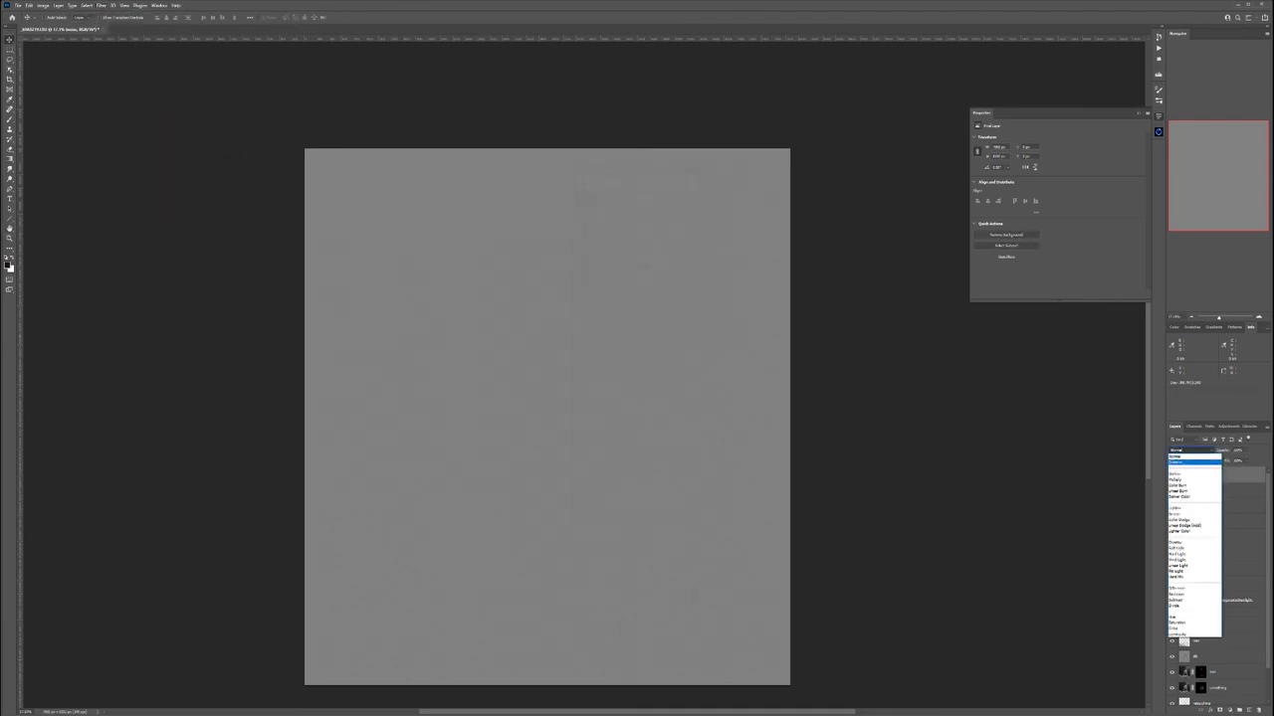
left_click(1178, 549)
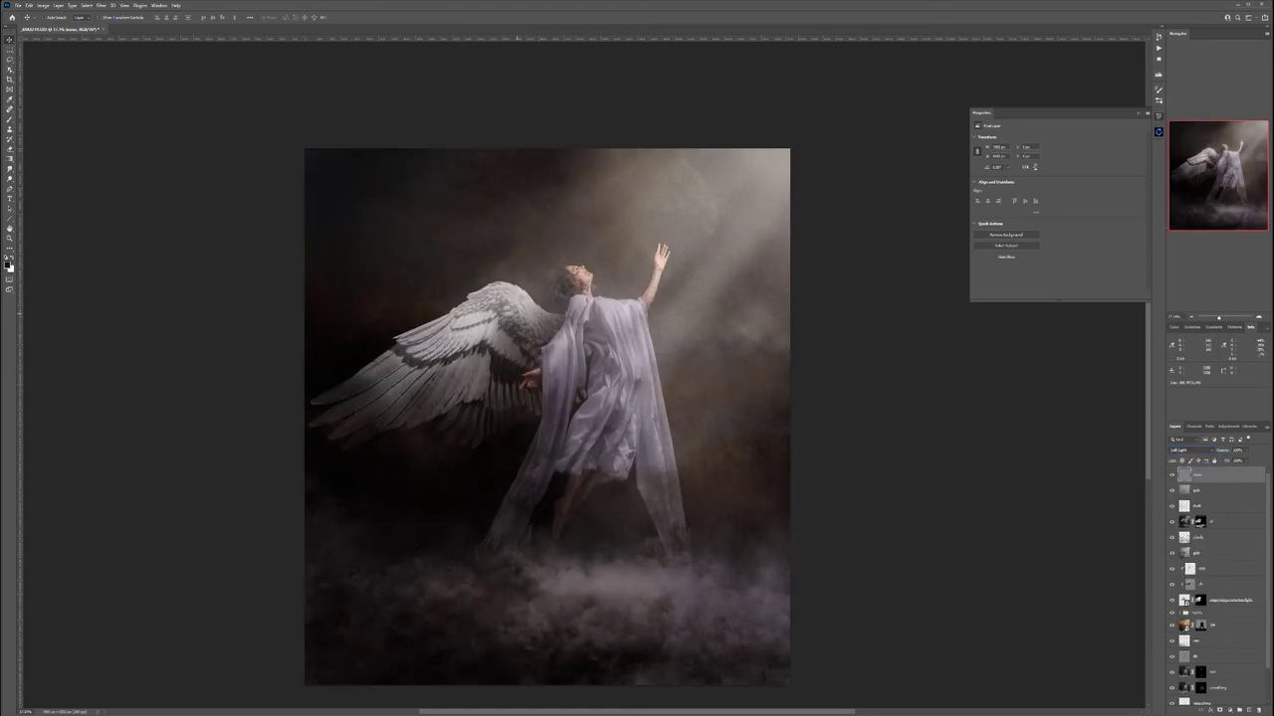
scroll(528, 296, "up", 1)
scroll(544, 315, "up", 4)
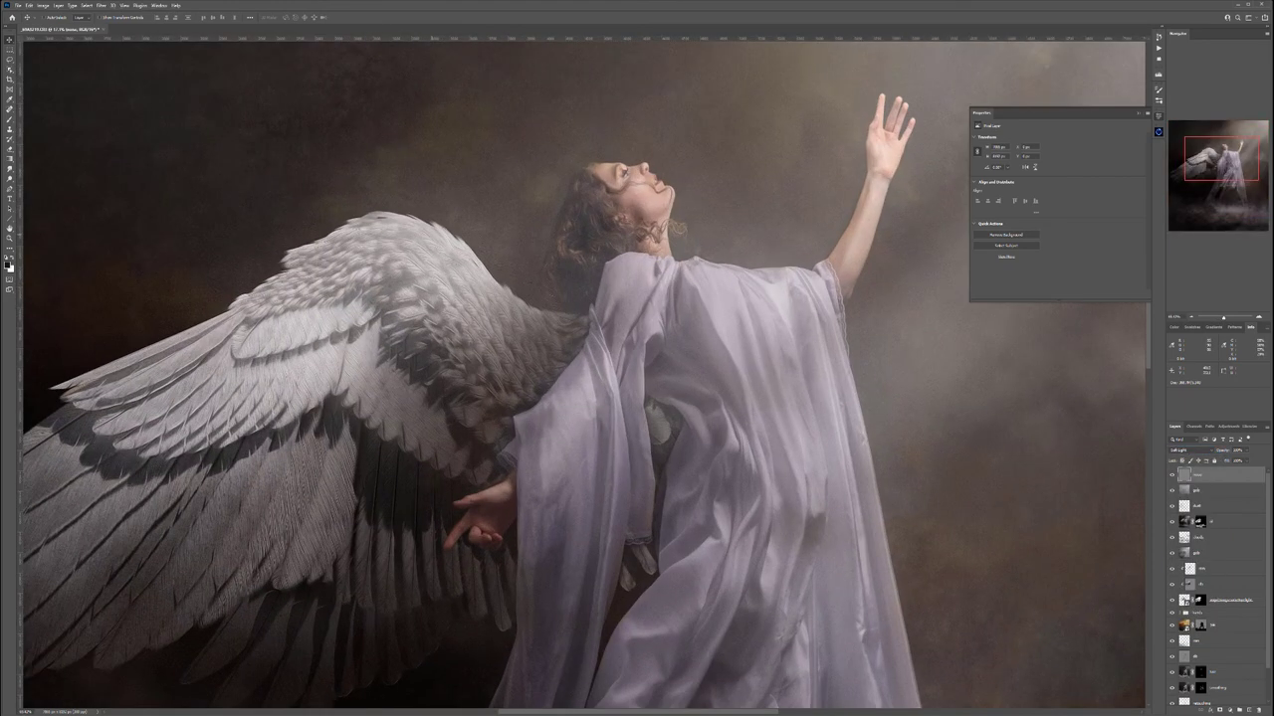
scroll(557, 313, "up", 5)
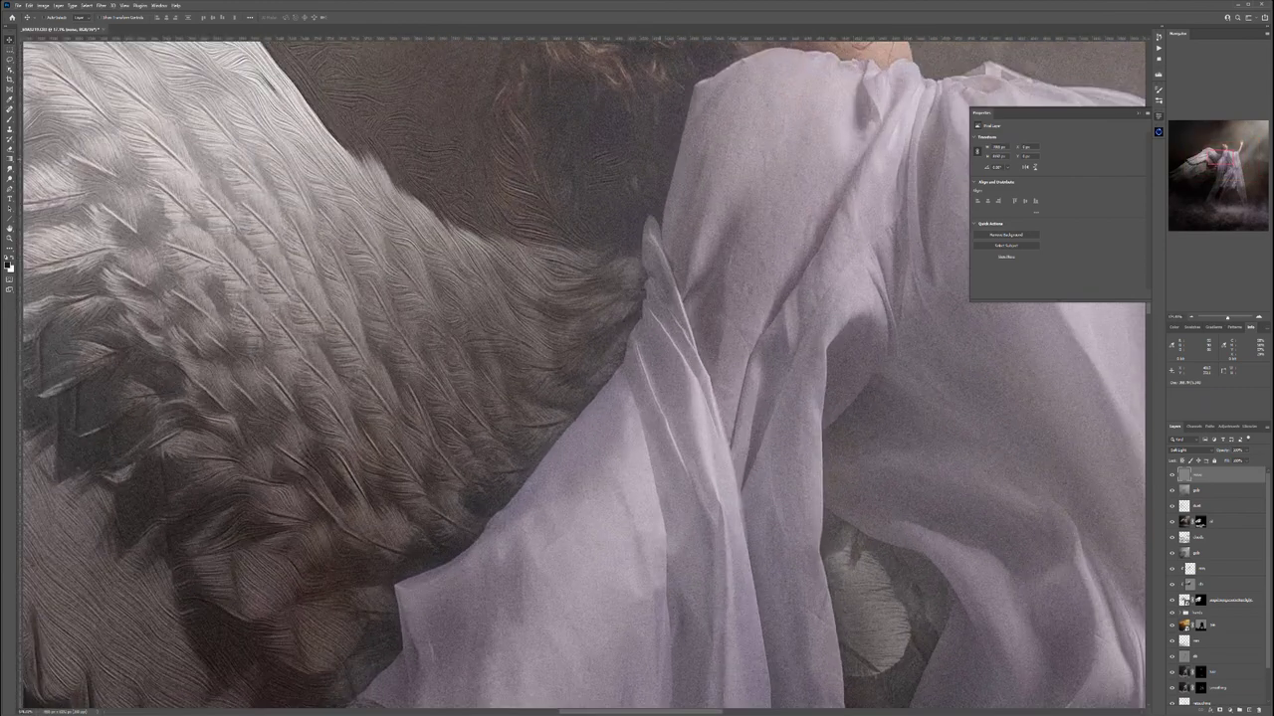
scroll(557, 313, "down", 1)
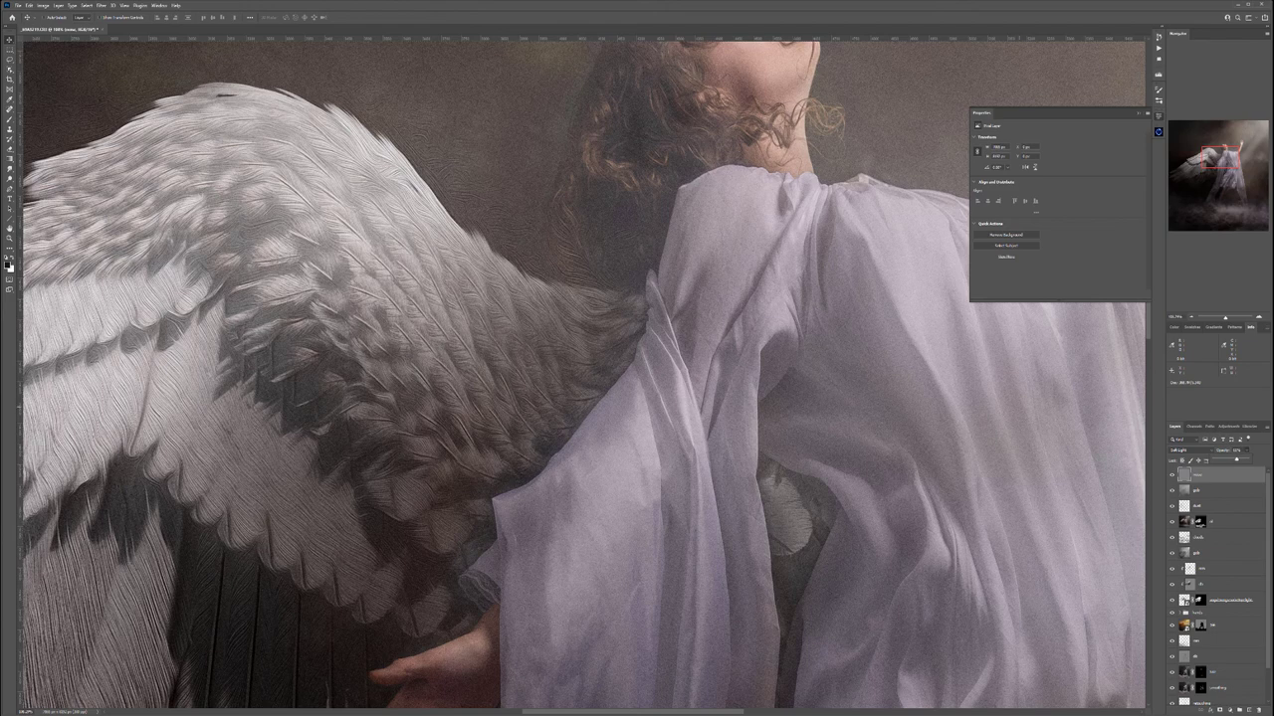
scroll(571, 348, "down", 8)
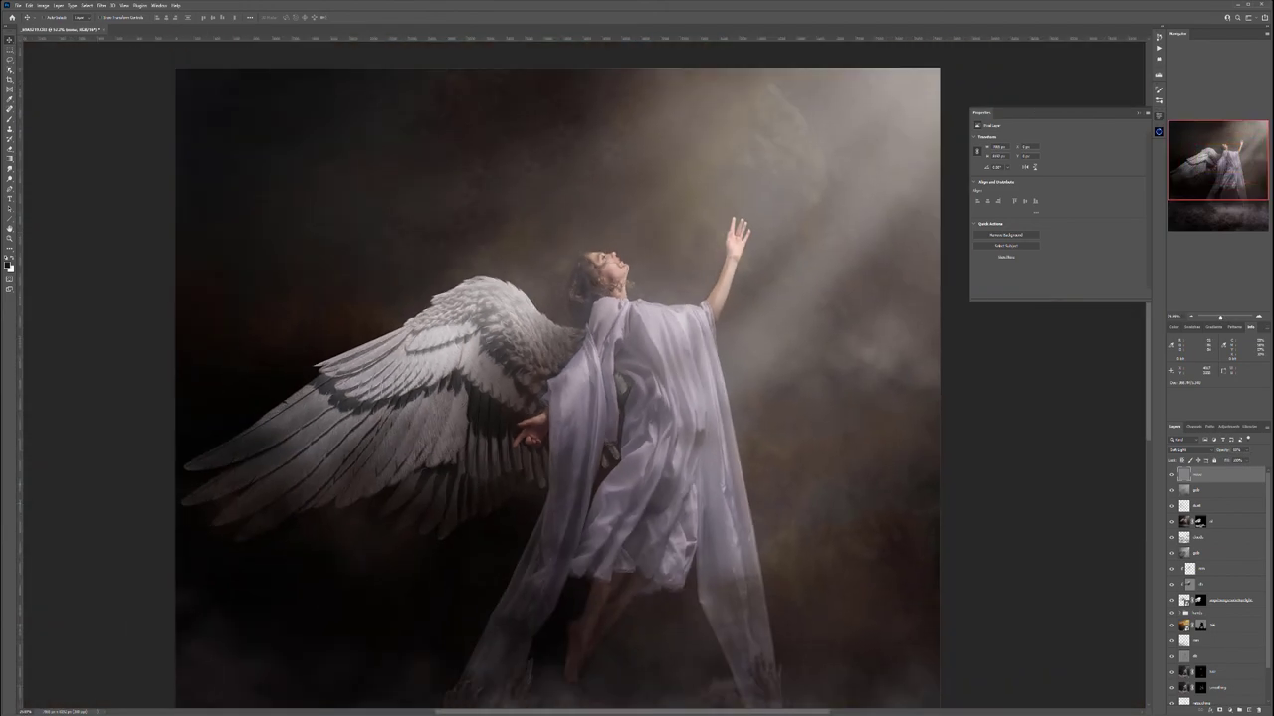
left_click_drag(650, 368, 564, 355)
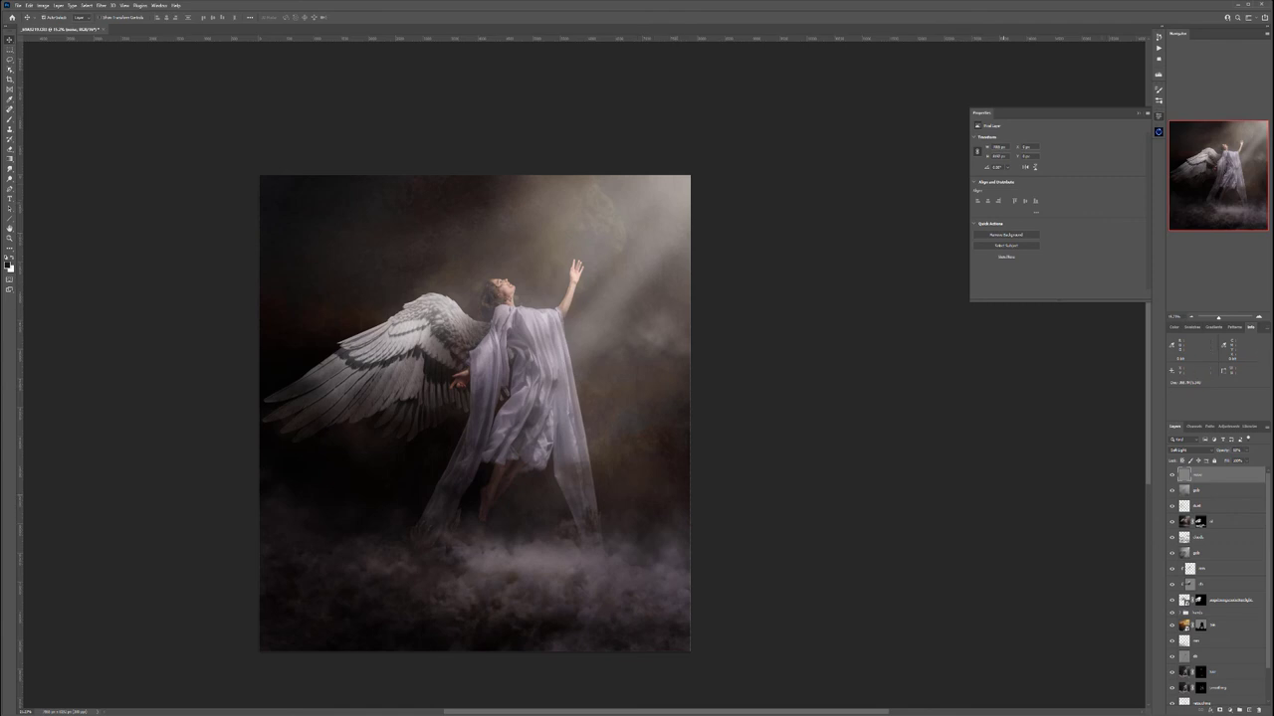
Stamp all visible layers into a new layer on top of the stack and rename it color
key("ctrl+shift+alt+e")
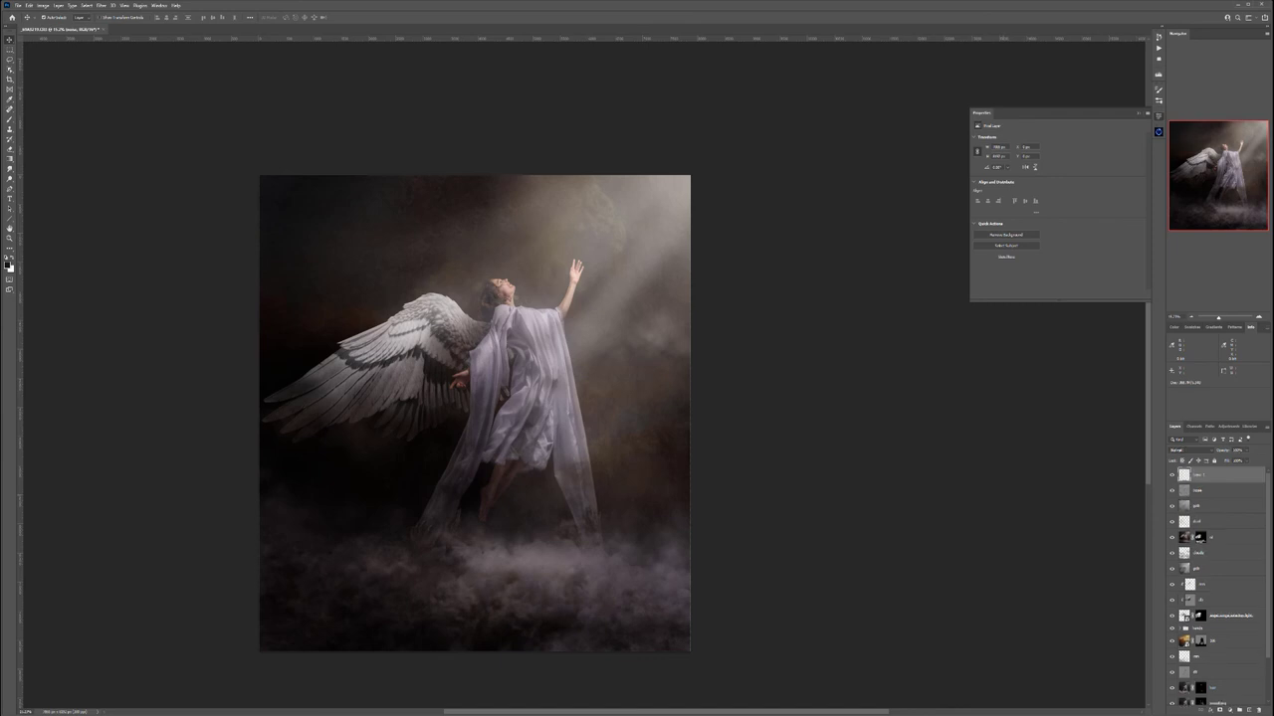
double_click(1199, 475)
type("c")
key("Return")
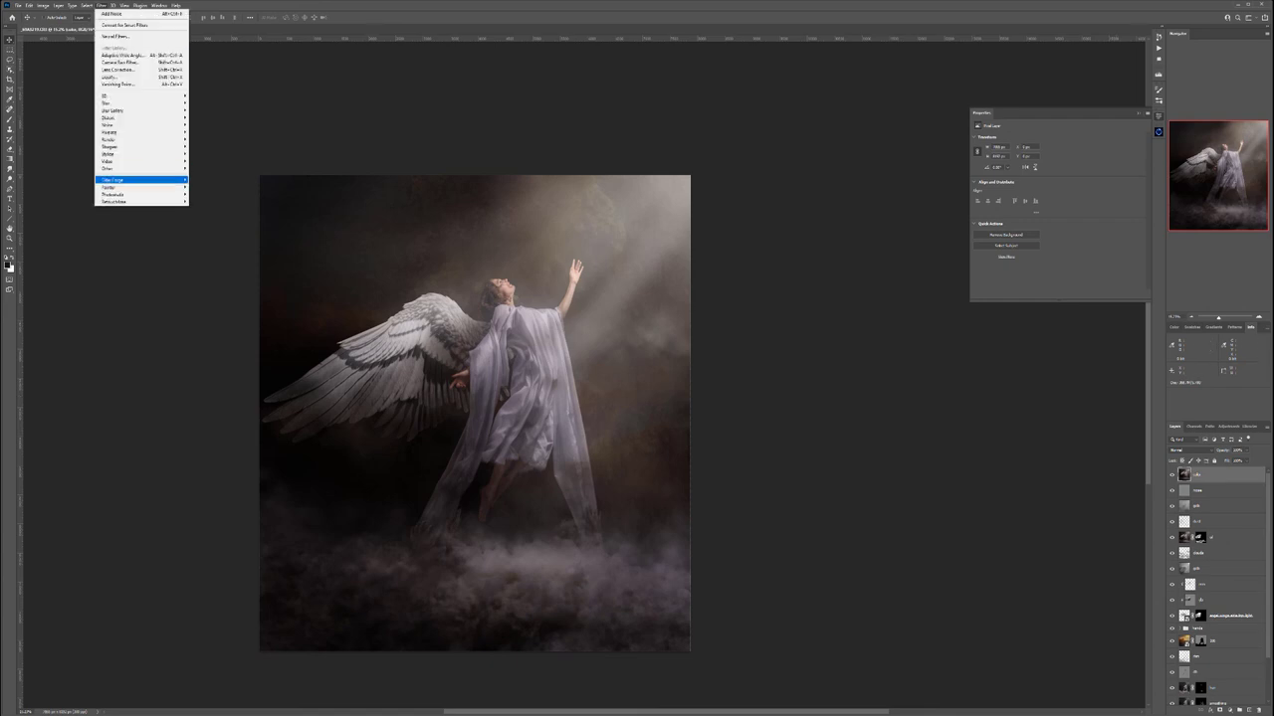
Open the color layer in Filter Forge and skip the update check
left_click(209, 180)
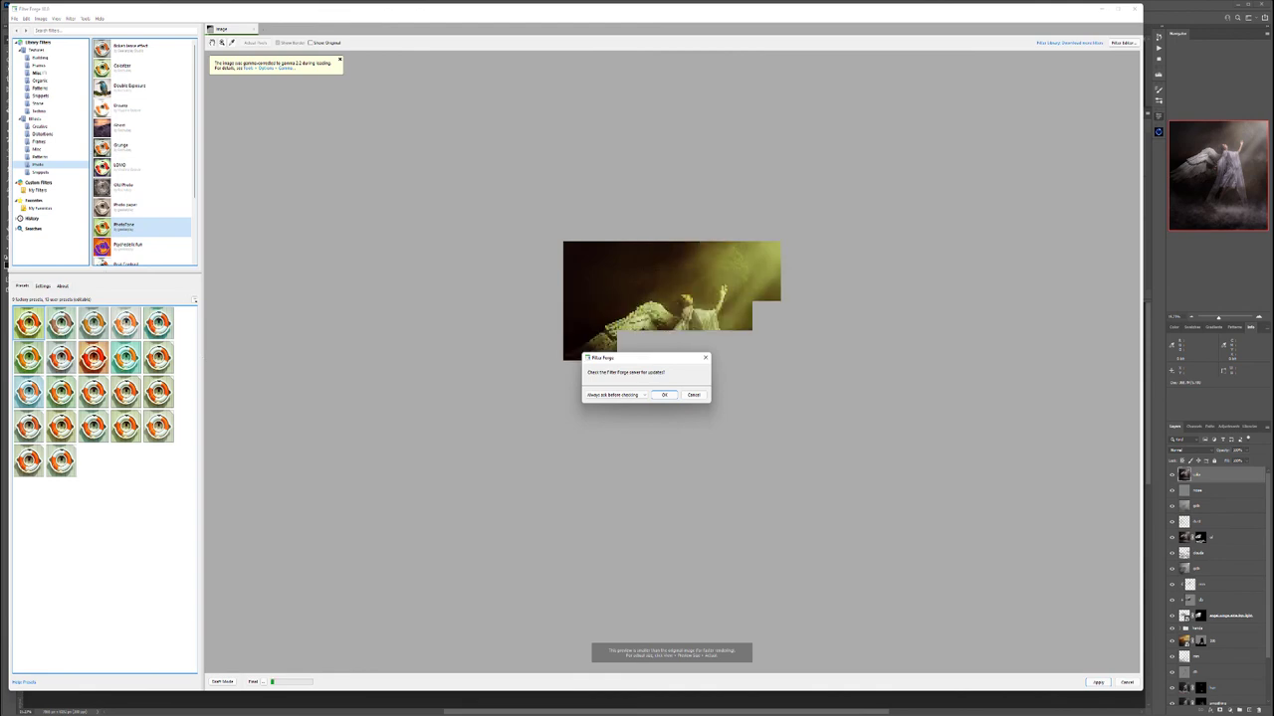
key("Tab")
key("Return")
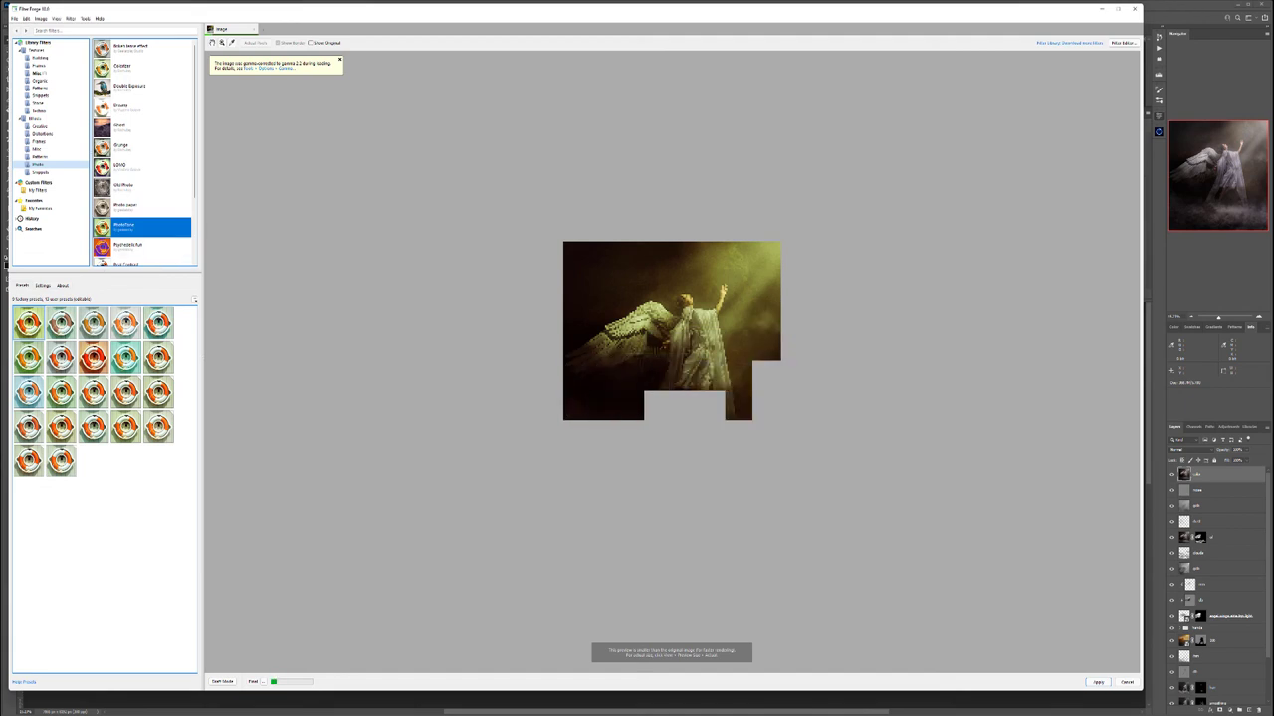
Compare several PhotoTone presets on the enlarged preview and select the warm one, second to last in the set
left_click(158, 427)
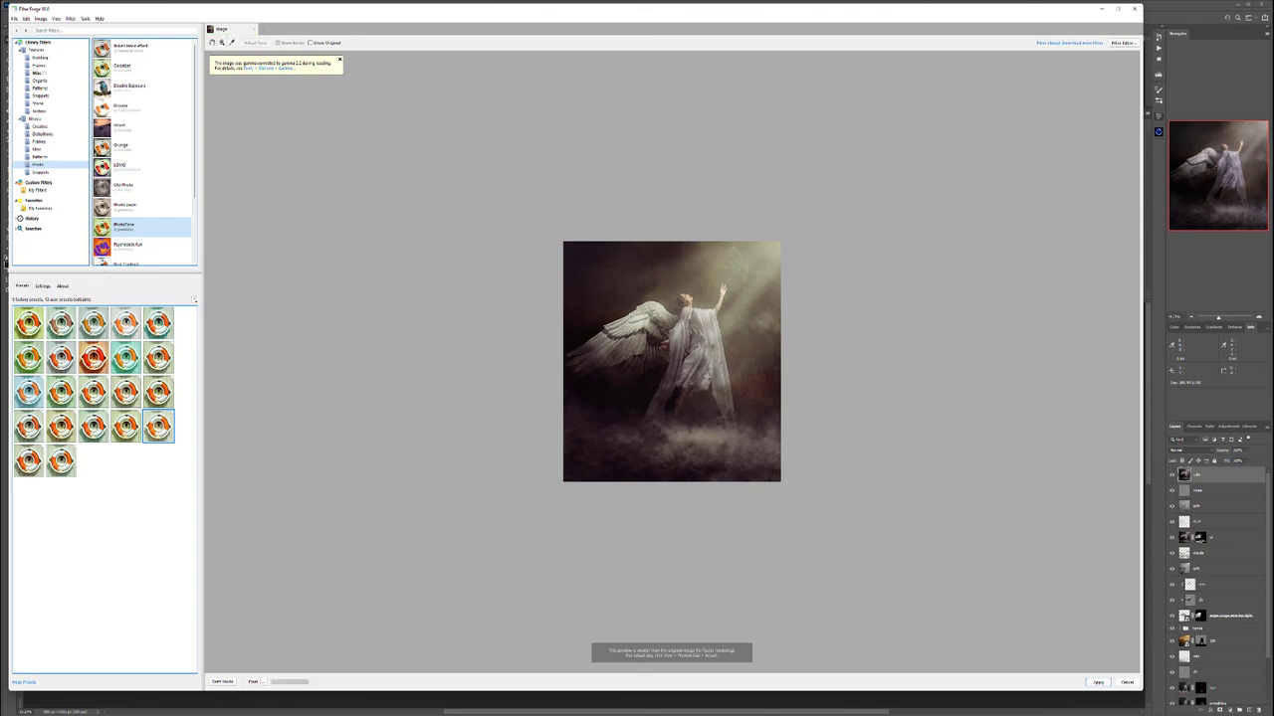
left_click(125, 427)
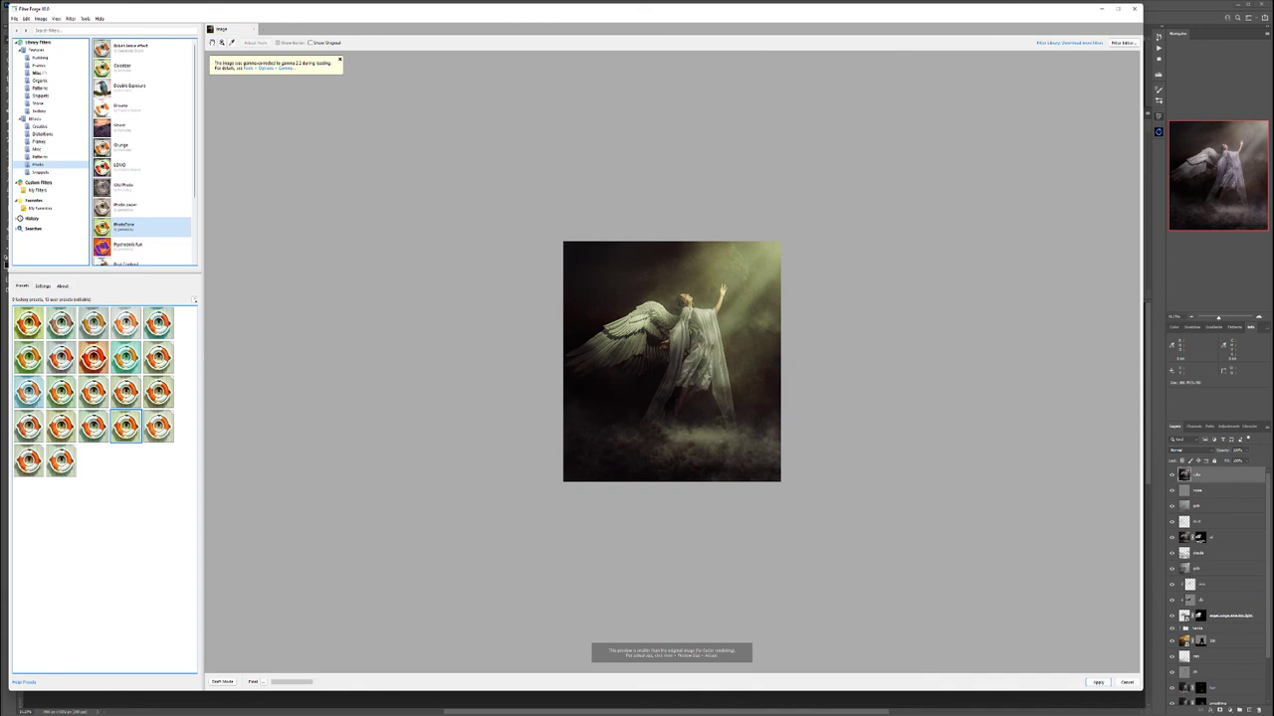
left_click(61, 427)
left_click(61, 460)
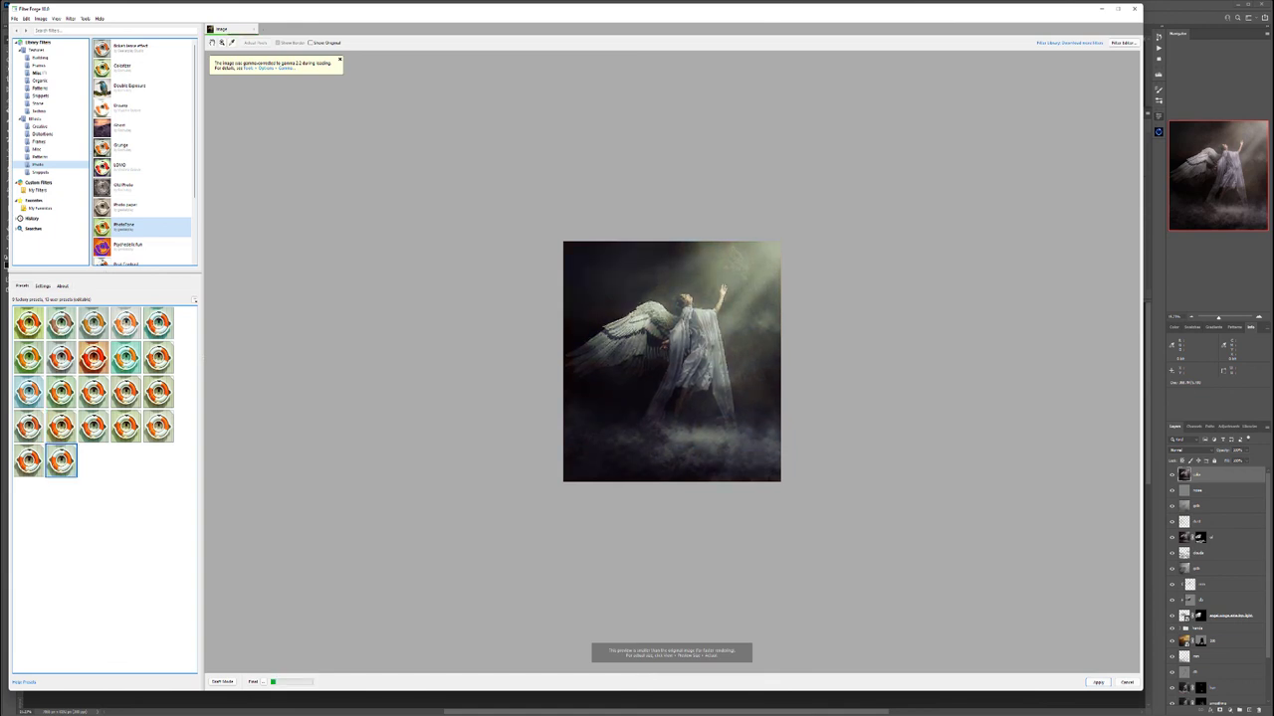
scroll(672, 361, "up", 2)
scroll(671, 361, "down", 2)
scroll(672, 361, "up", 1)
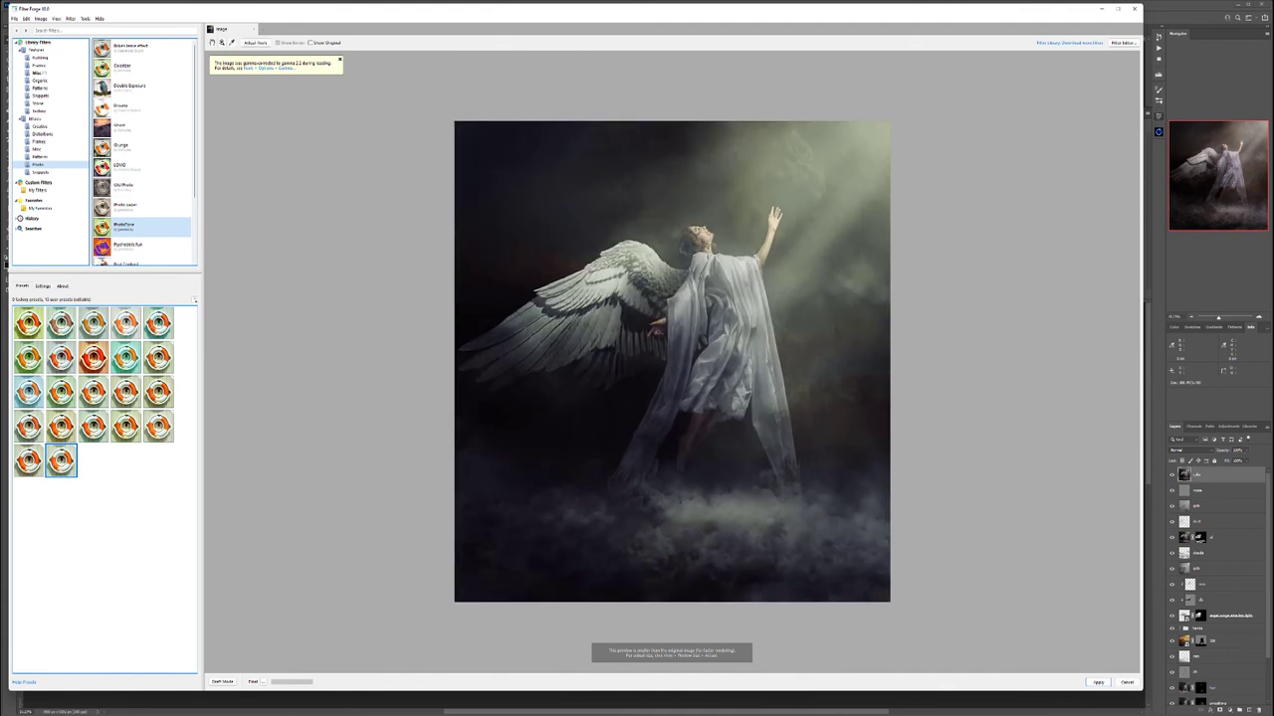
left_click(28, 461)
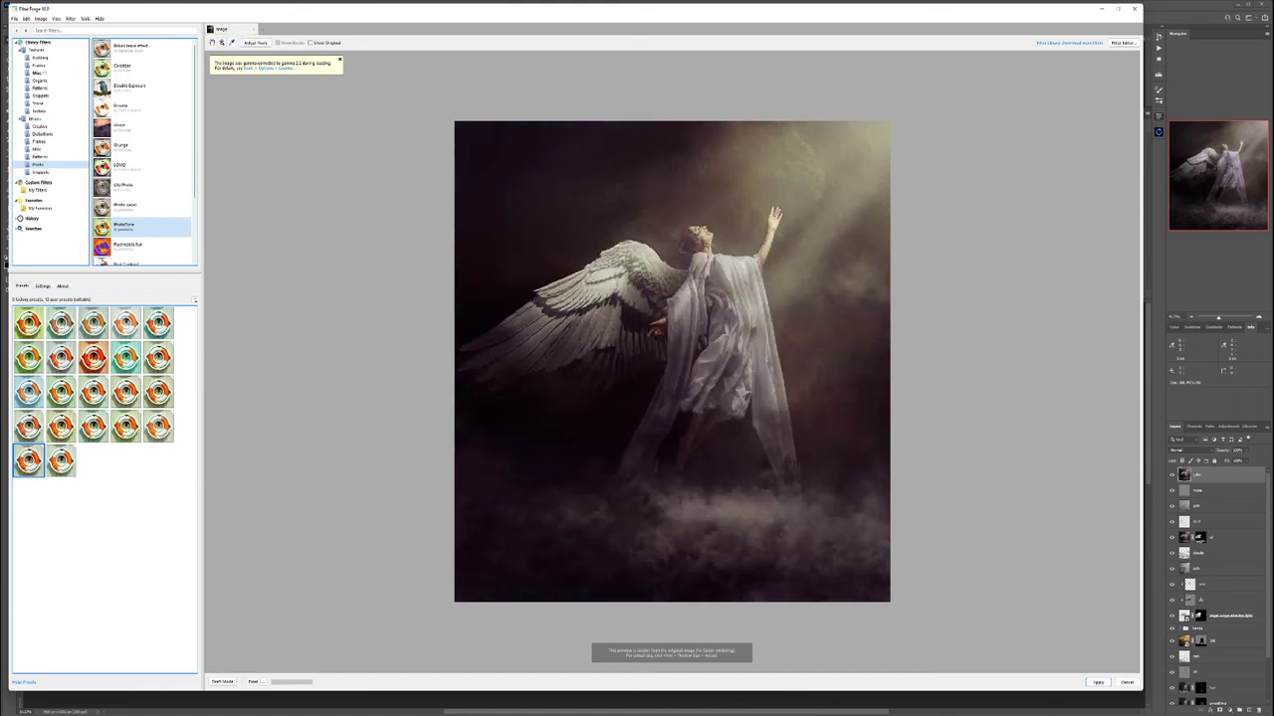
Fine-tune the PhotoTone preset's color settings, apply the filter to the color layer and lower the layer's opacity
left_click(42, 286)
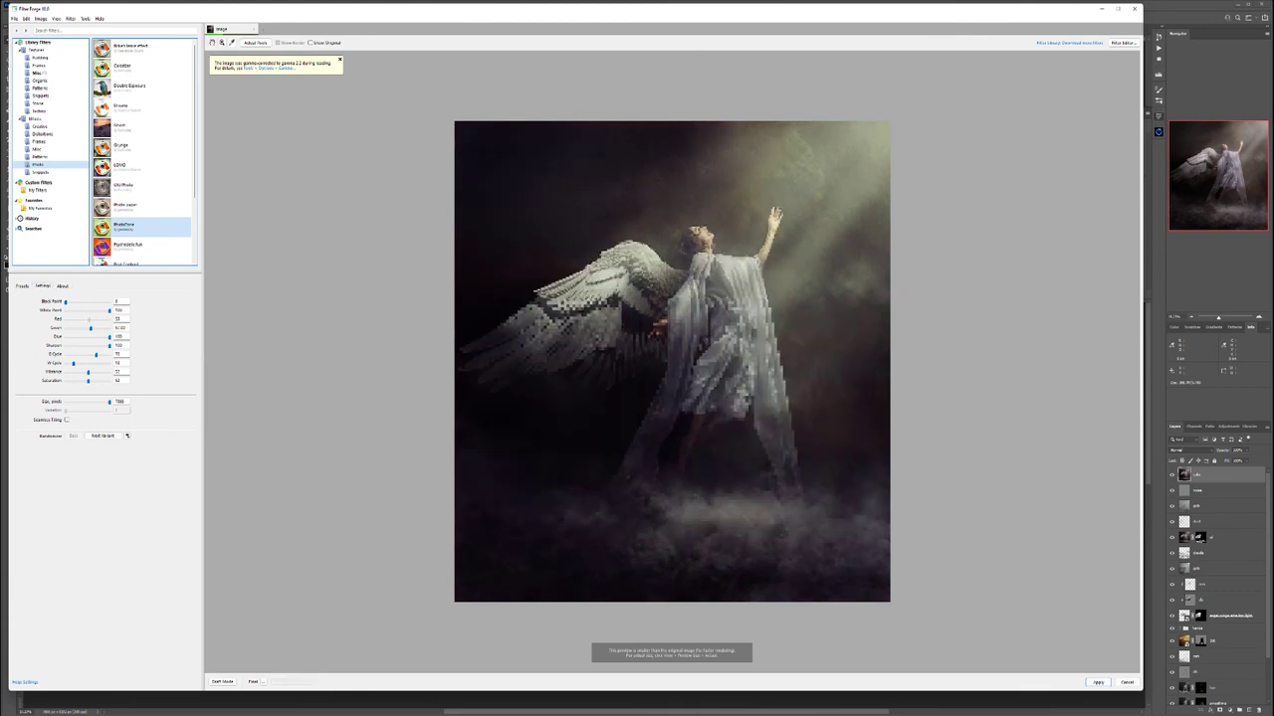
left_click_drag(73, 363, 74, 363)
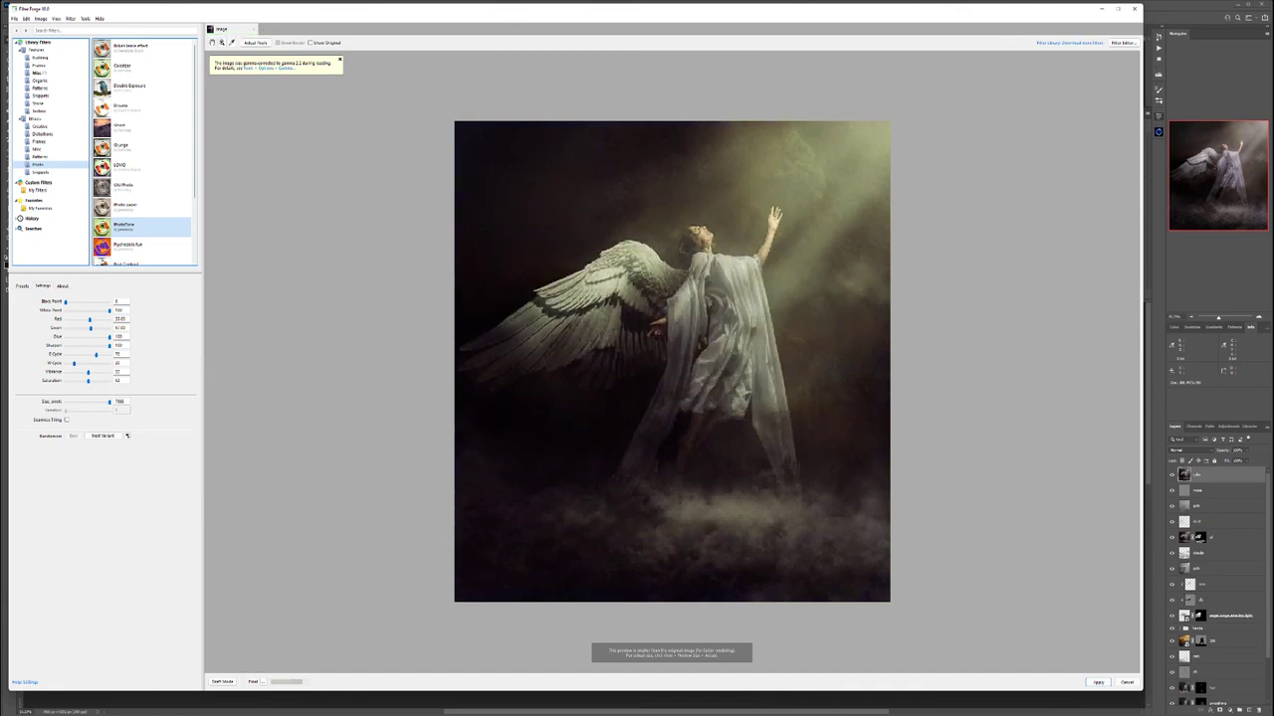
left_click(1098, 682)
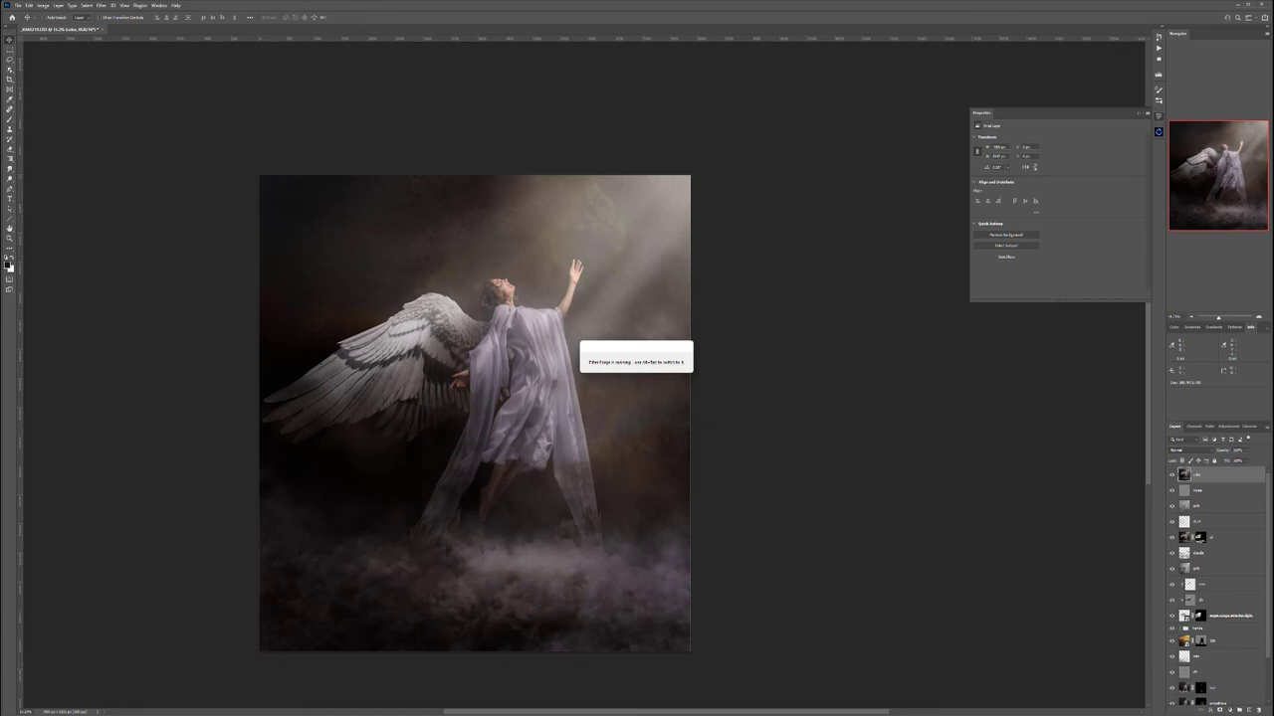
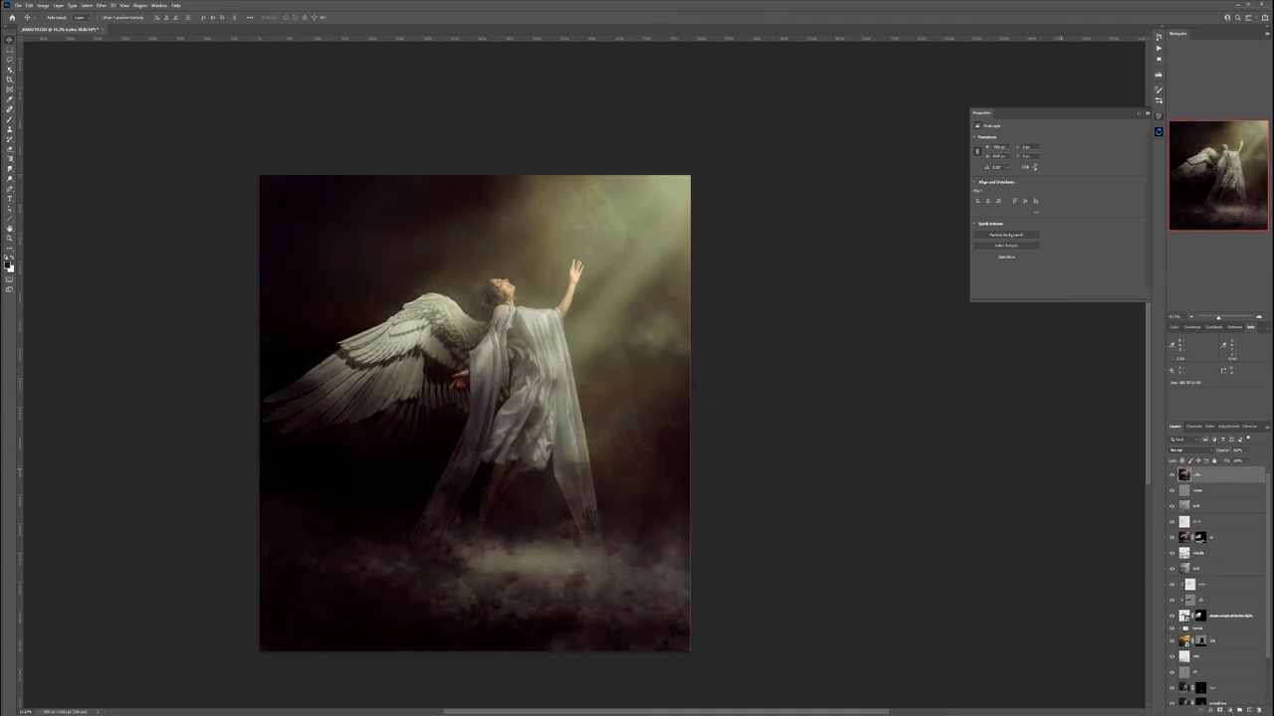
left_click(1246, 451)
Create a new top layer named gdb, fill it with 50% gray and set its blend mode to Soft Light
key("ctrl+shift+alt+n")
double_click(1200, 475)
type("col")
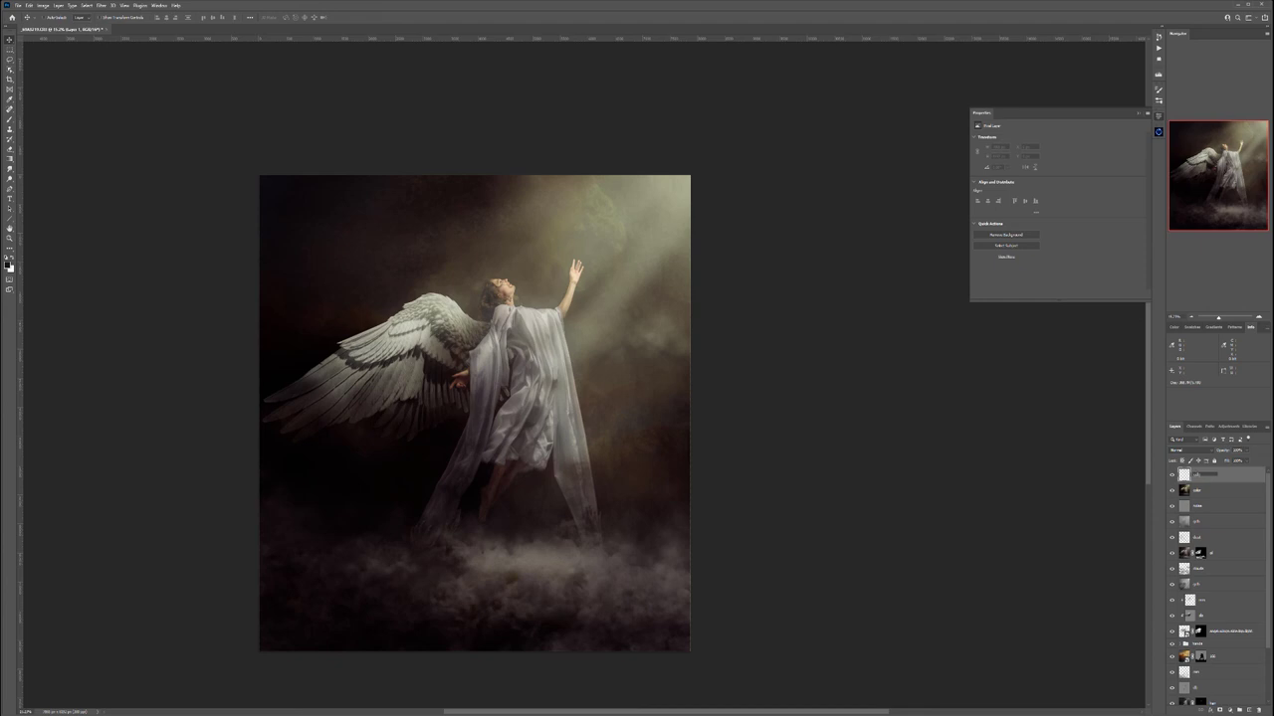
key("Return")
key("shift+F5")
key("Return")
left_click(1191, 450)
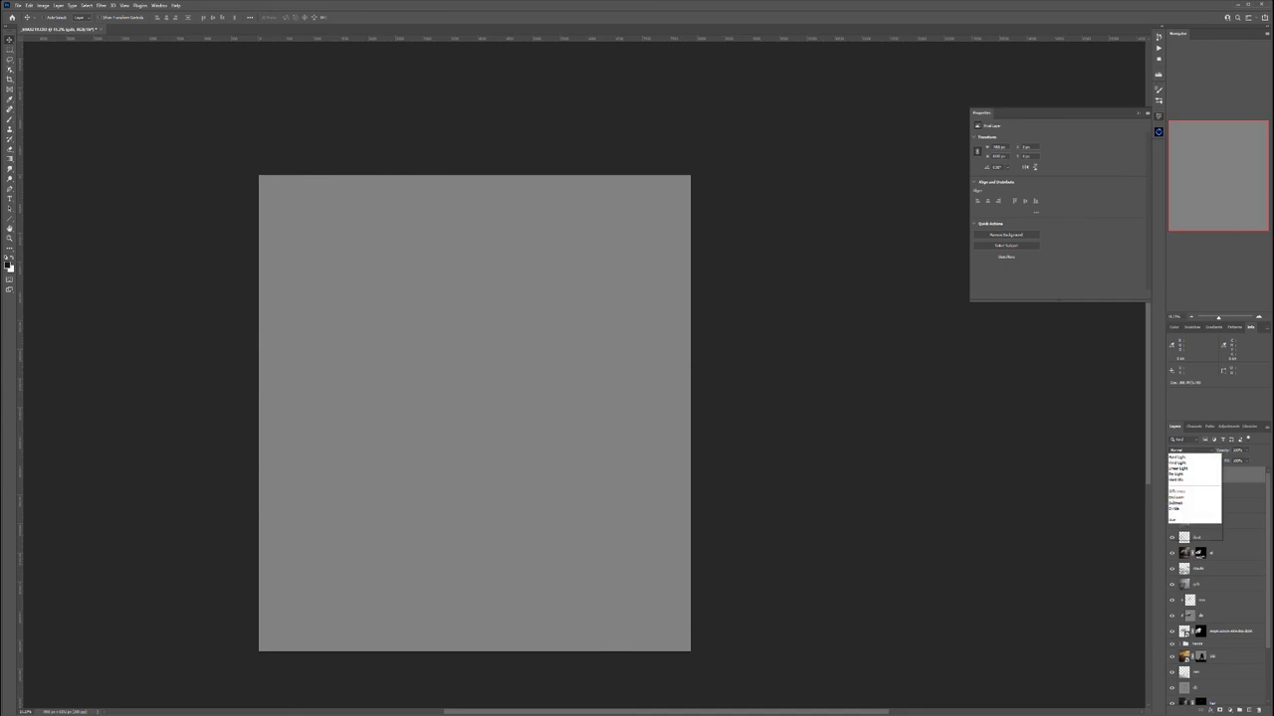
left_click(1177, 548)
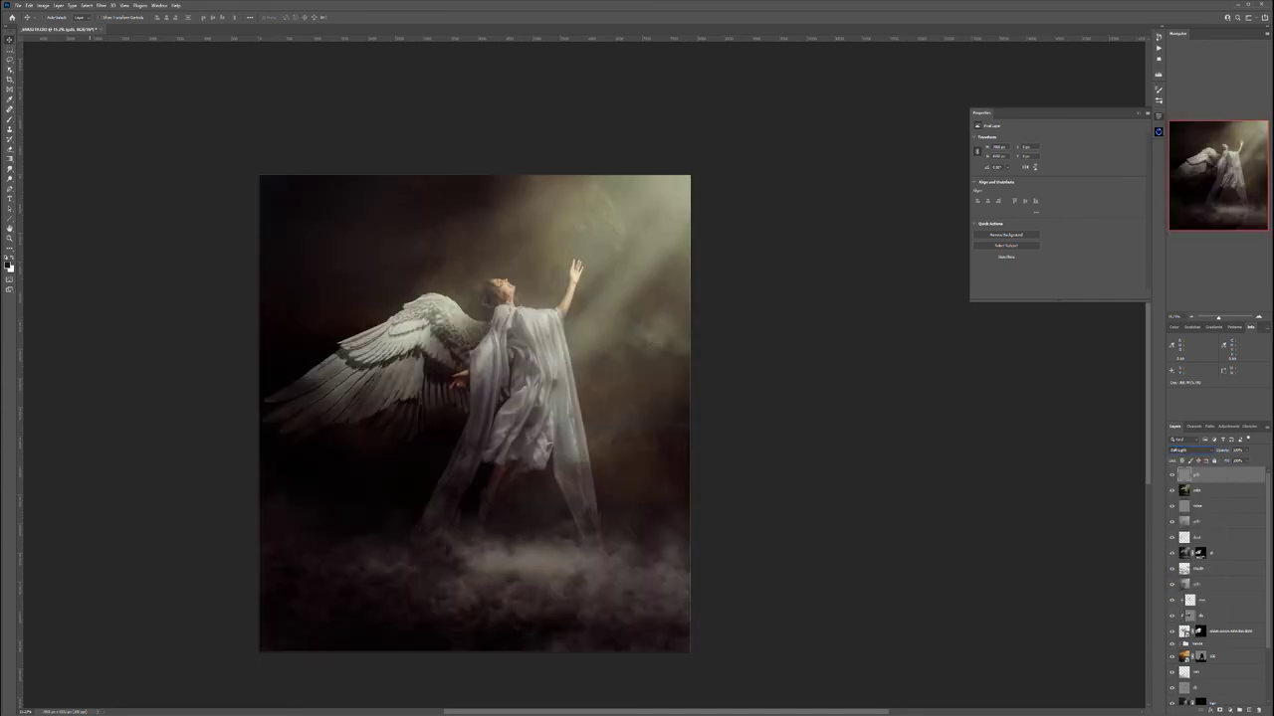
Dodge and burn the figure and clouds on the new gdb layer with white and black brush strokes
key("b")
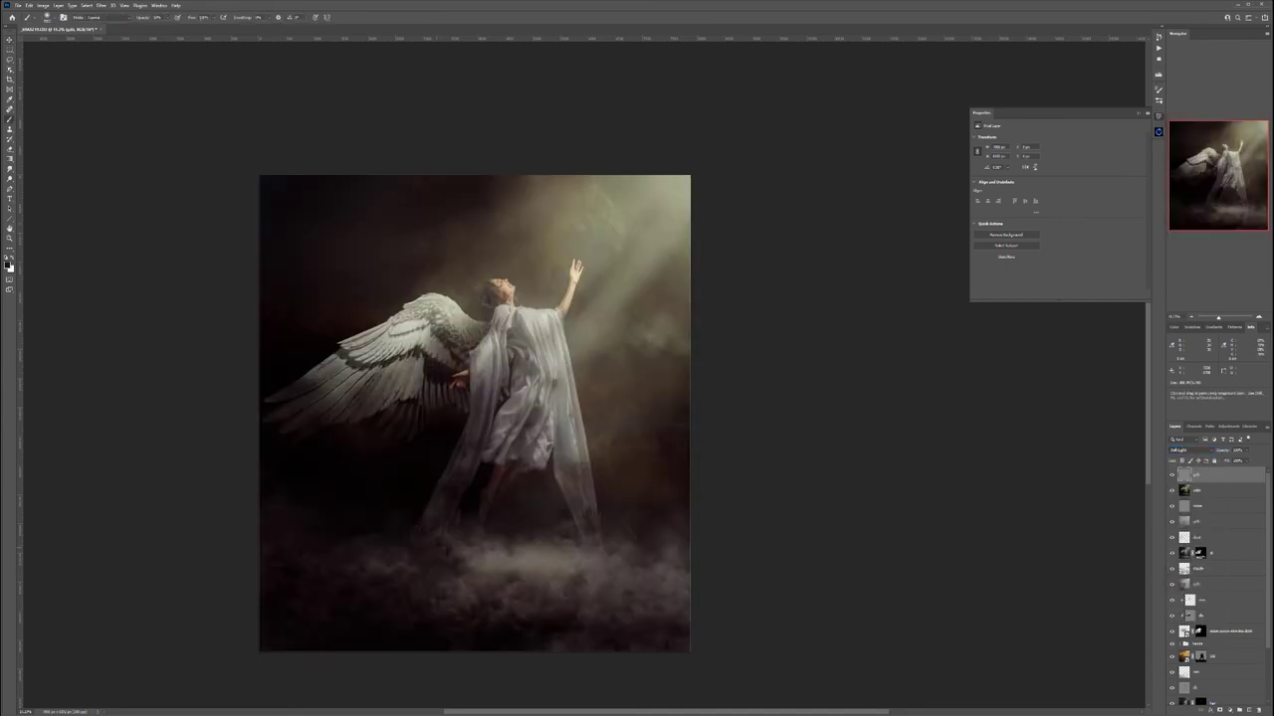
scroll(443, 548, "up", 4)
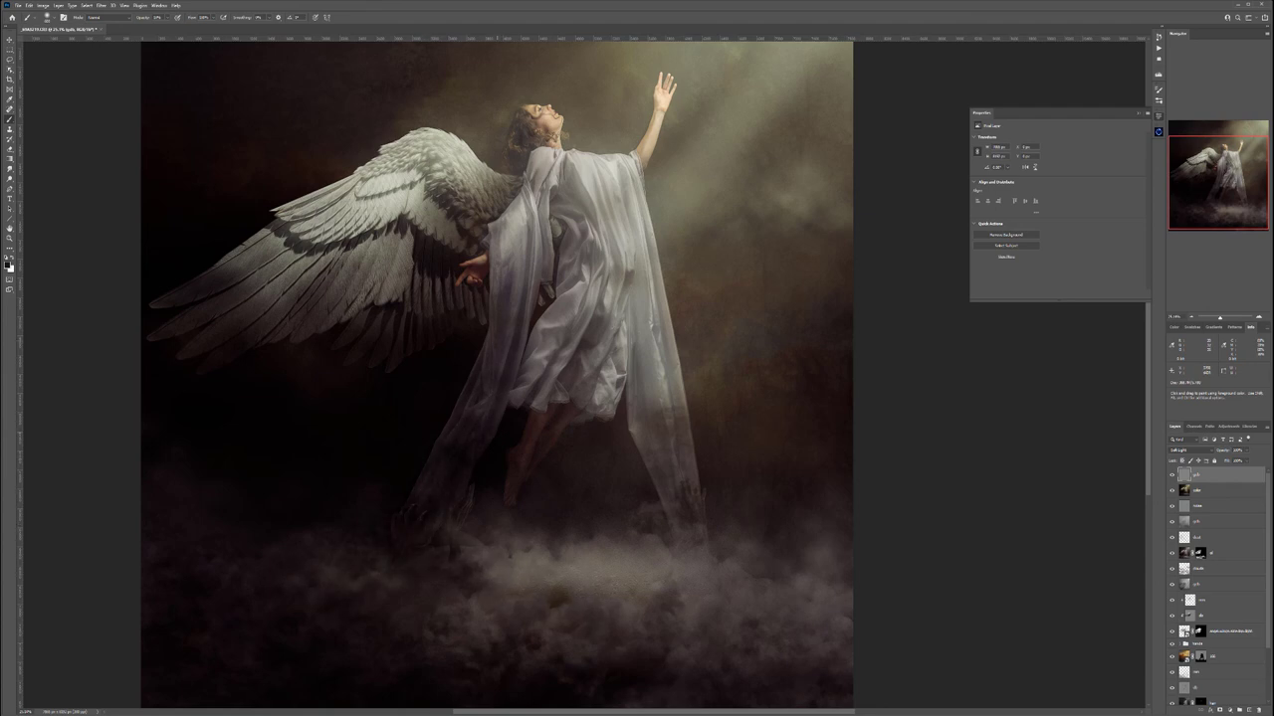
key("x")
key("x")
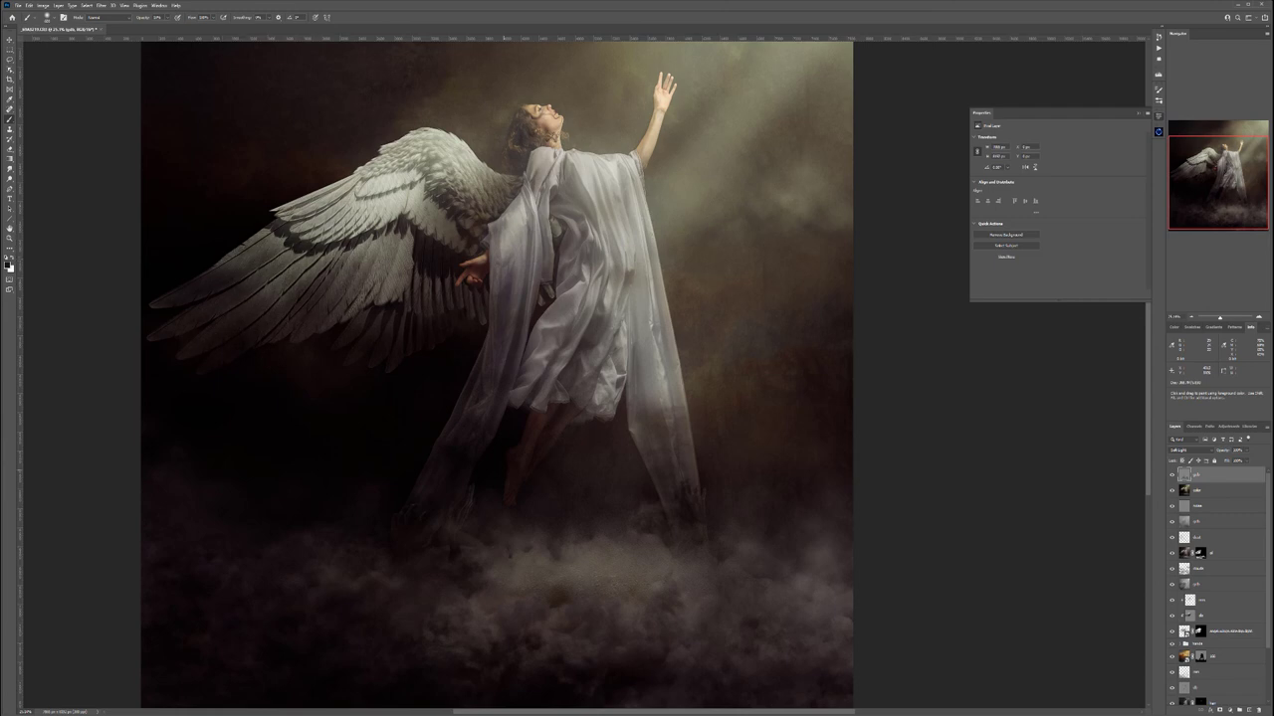
Crop away the dark strip of clouds along the image's lower edge
scroll(590, 530, "down", 8)
scroll(594, 532, "up", 3)
key("c")
left_click_drag(529, 642, 527, 619)
left_click_drag(528, 177, 527, 177)
mouse_move(528, 619)
left_mouse_down()
mouse_move(528, 600)
mouse_move(528, 637)
mouse_move(528, 616)
left_mouse_up()
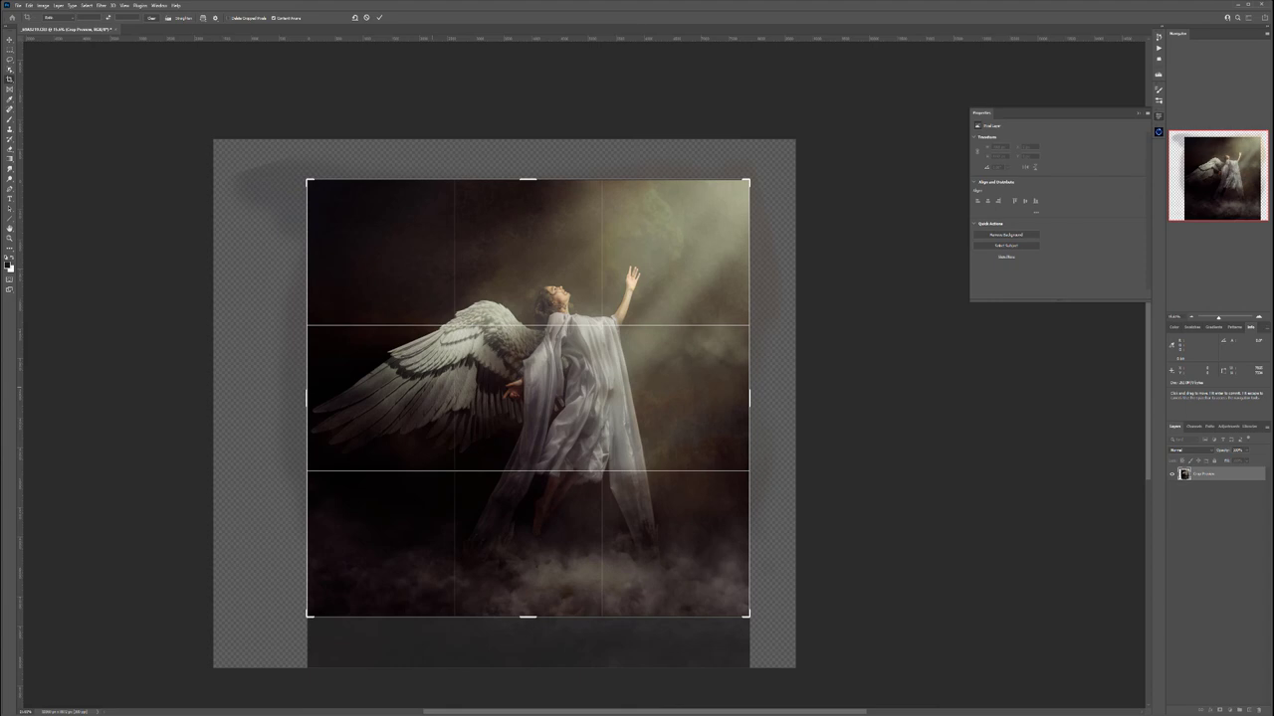
key("Return")
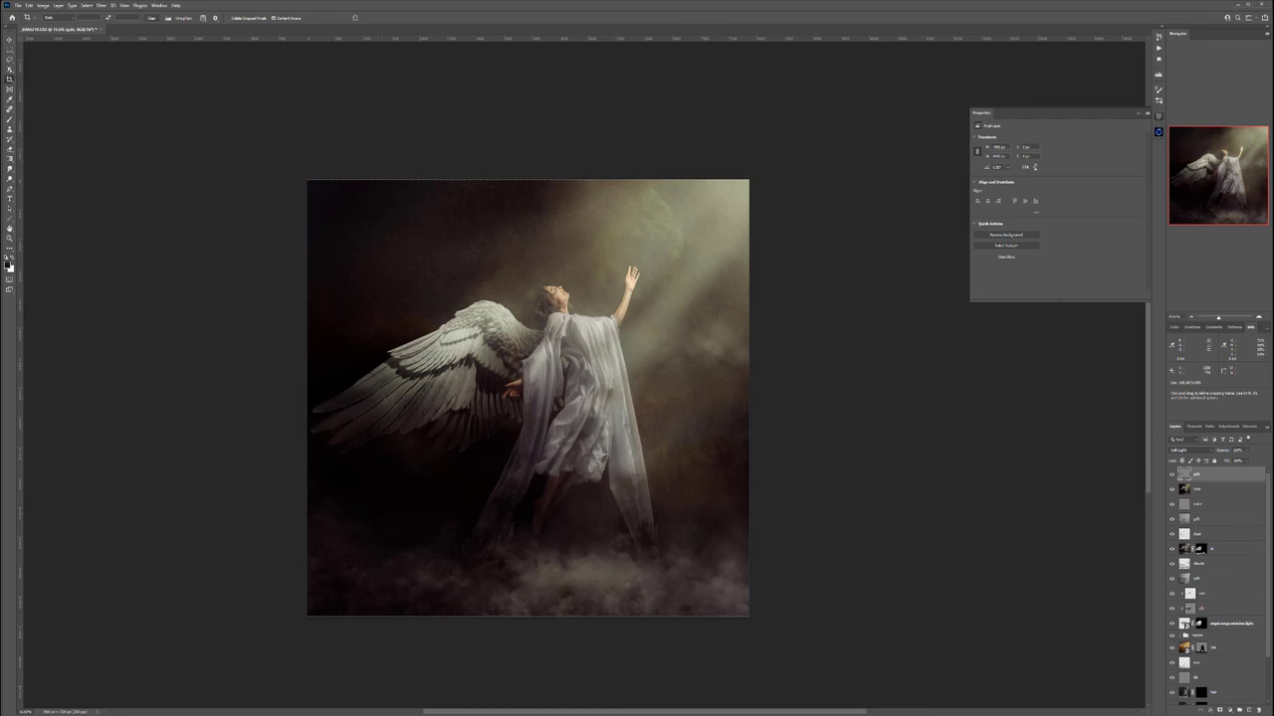
Crop a narrow strip off the image's right edge
left_click(749, 399)
mouse_move(749, 398)
left_mouse_down()
mouse_move(758, 388)
mouse_move(736, 392)
left_mouse_up()
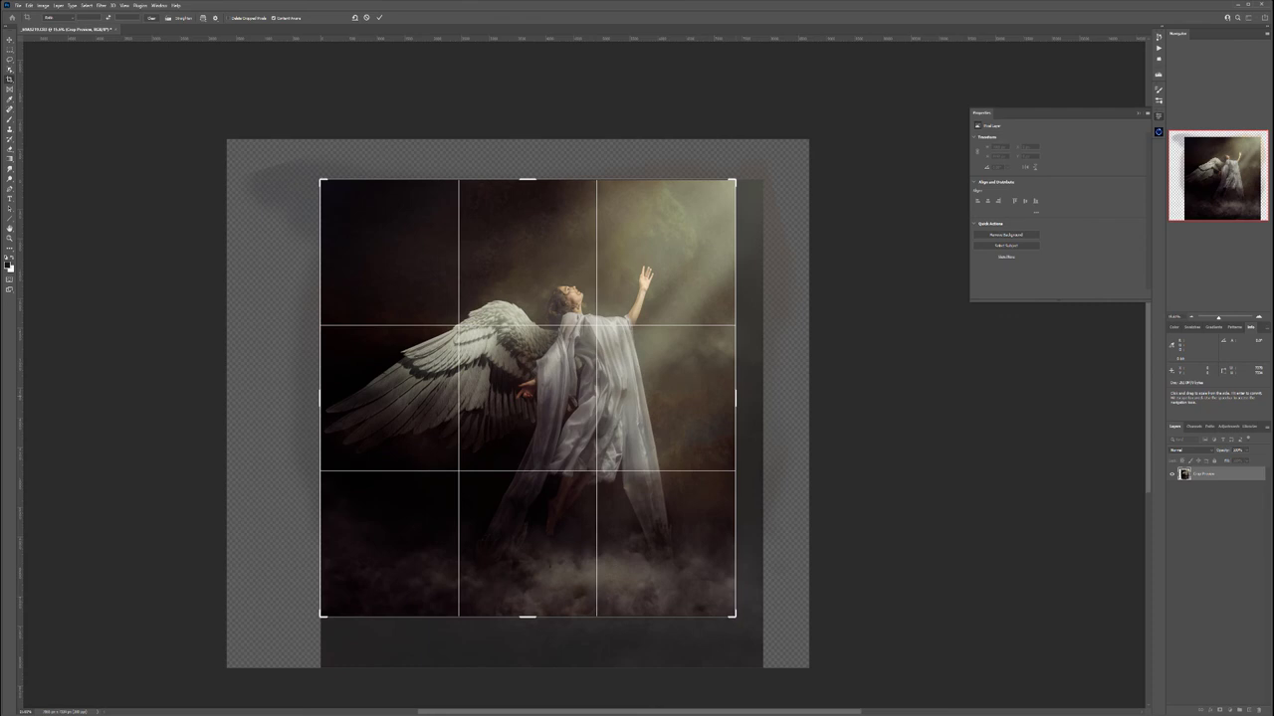
key("Return")
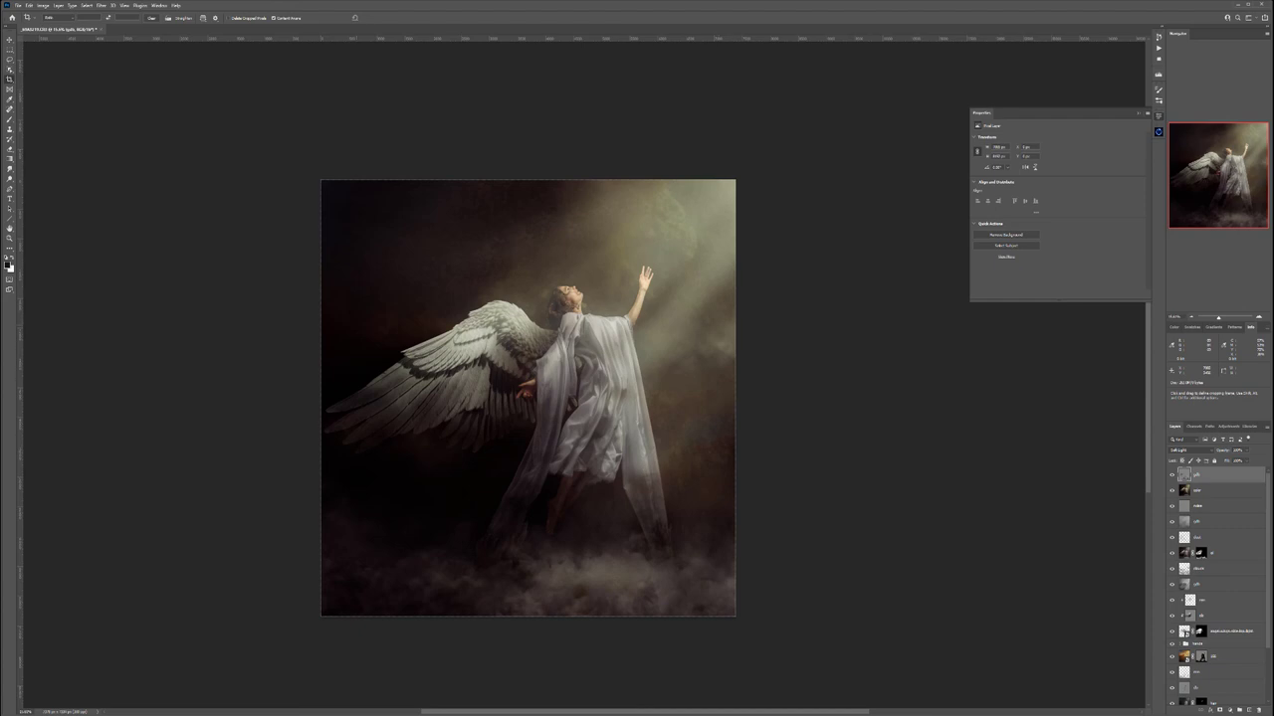
Brighten the light rays from the upper corner with white strokes, and switch back to black for burning
key("b")
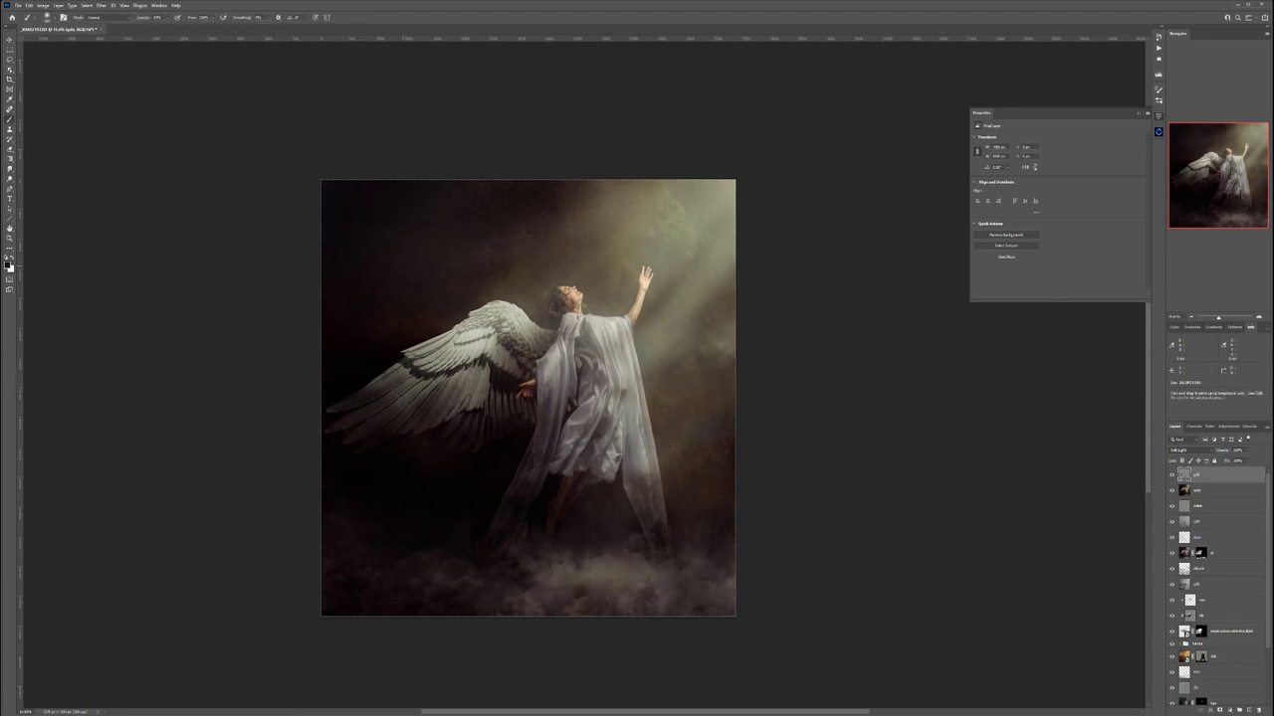
key("x")
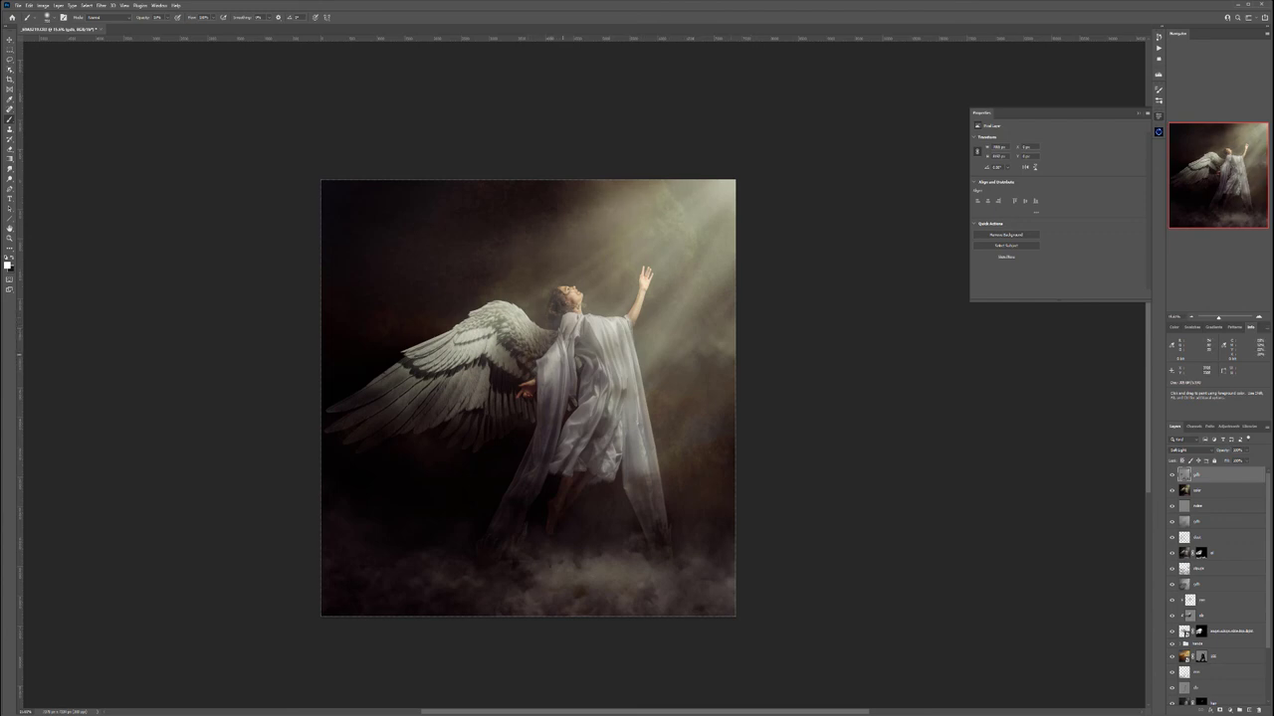
key("x")
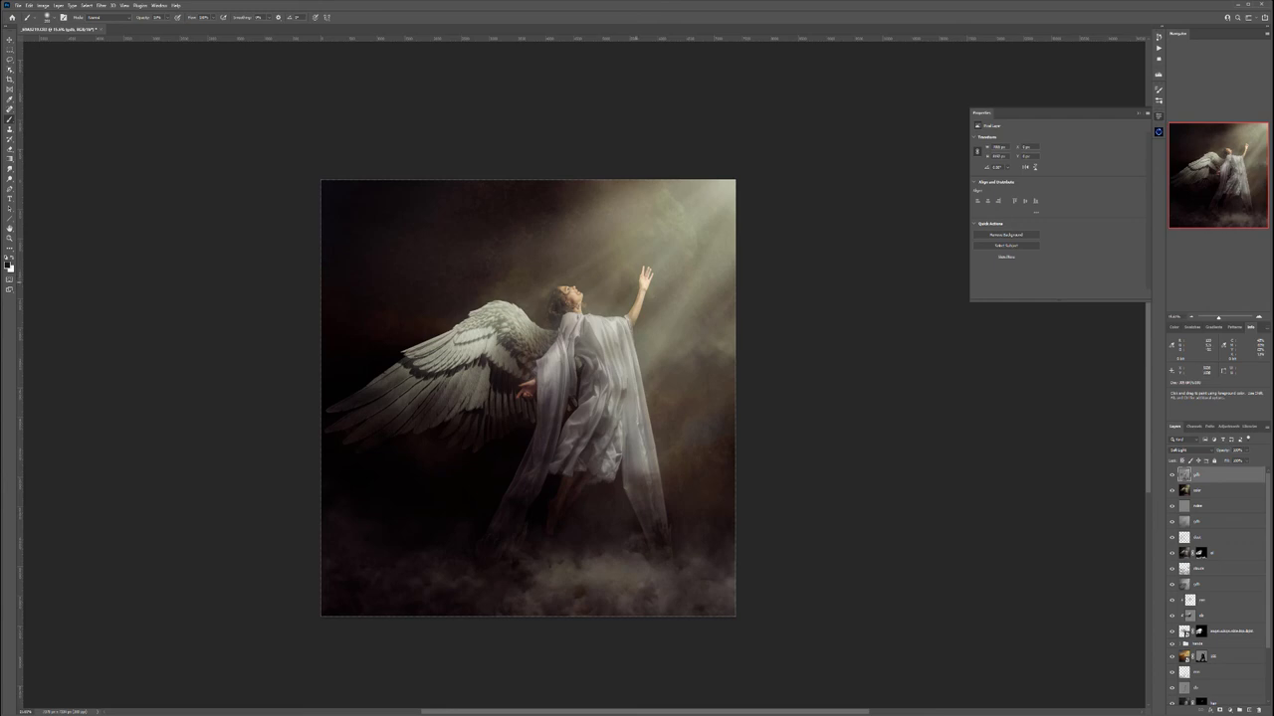
Refine the dodging and burning on the top gdb layer, alternating between white and black brush colors
key("x")
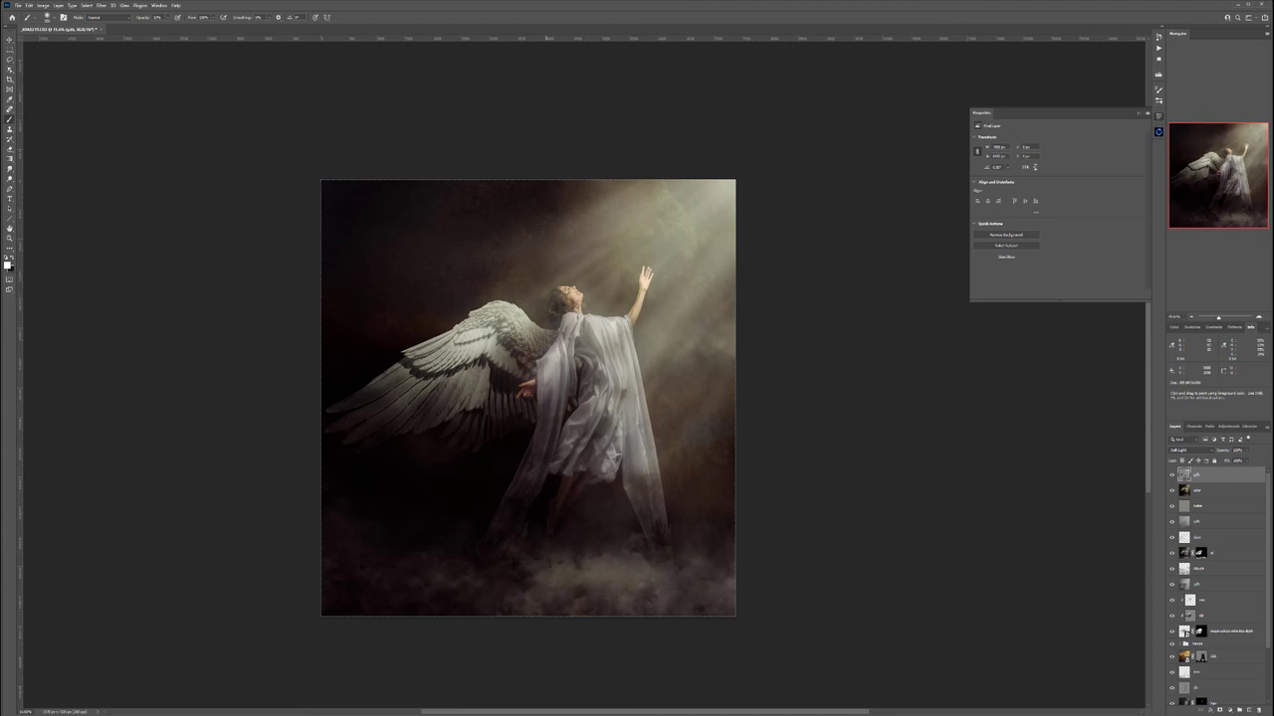
key("x")
key("x")
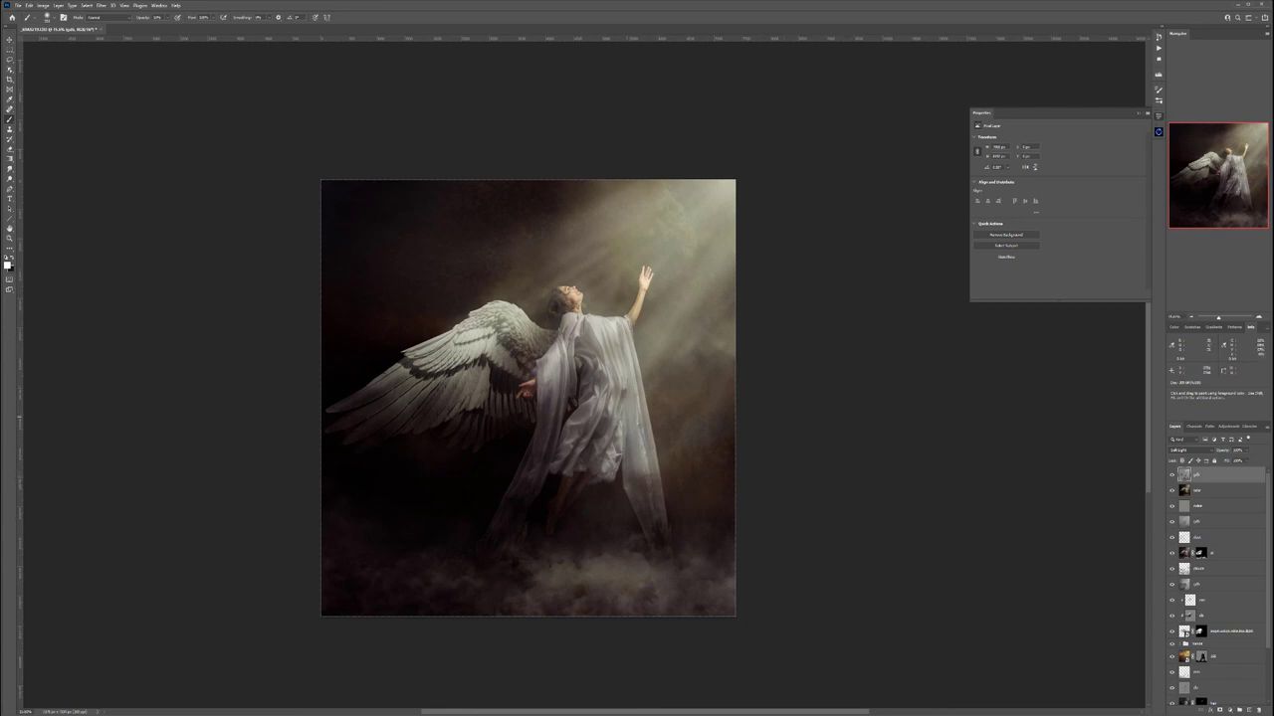
Add a Selective Color adjustment layer above all layers and shift the Blacks toward a cooler tone
left_click(1239, 709)
left_click(1246, 705)
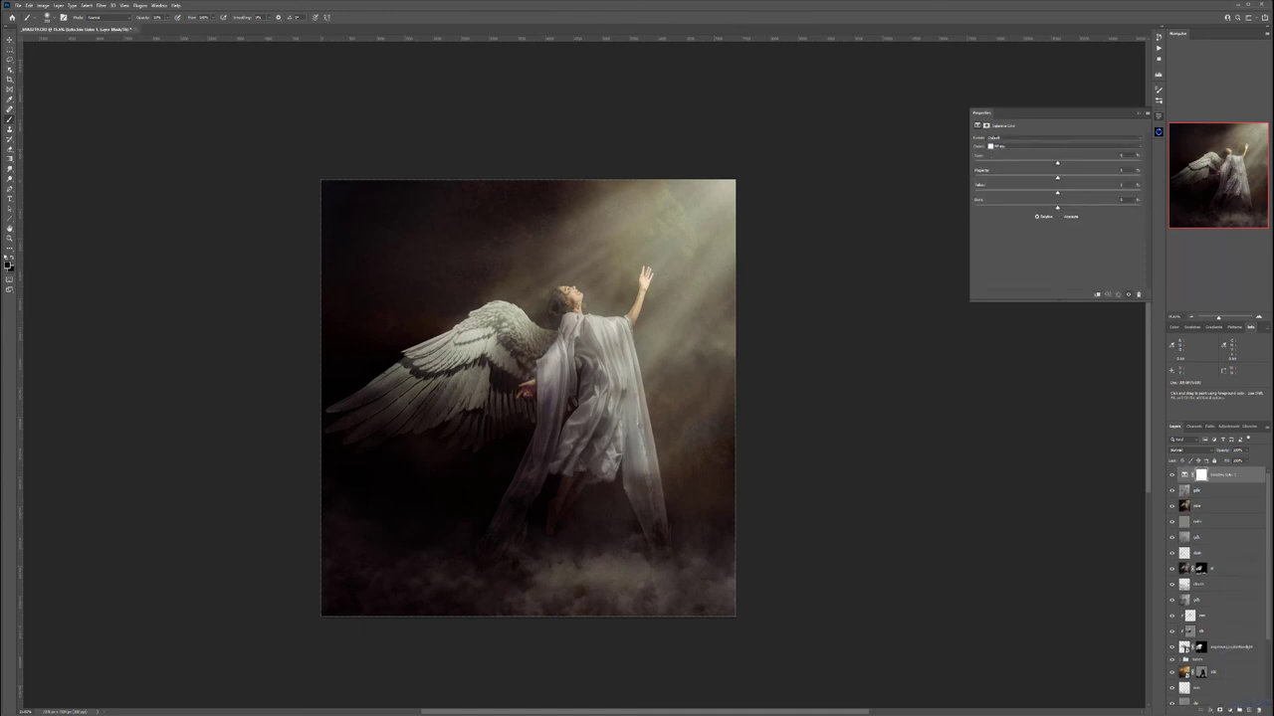
left_click(1059, 146)
left_click(1059, 200)
mouse_move(1057, 208)
left_mouse_down()
mouse_move(1037, 208)
mouse_move(1053, 208)
left_mouse_up()
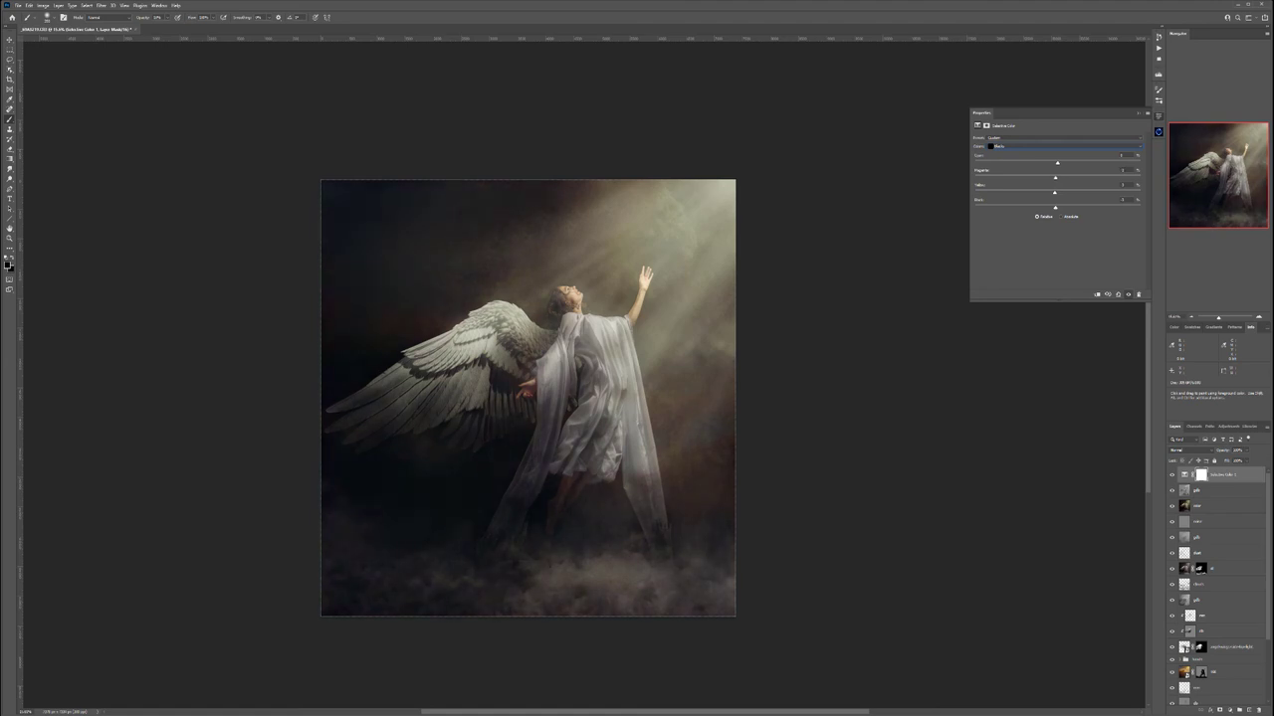
left_click_drag(1057, 162, 1064, 162)
Warm the Neutrals and Whites in the Selective Color adjustment, reducing cyan and black and raising yellow slightly in the Whites
left_click(1057, 147)
left_click(1052, 195)
left_click_drag(1057, 207, 1061, 207)
left_click(1062, 147)
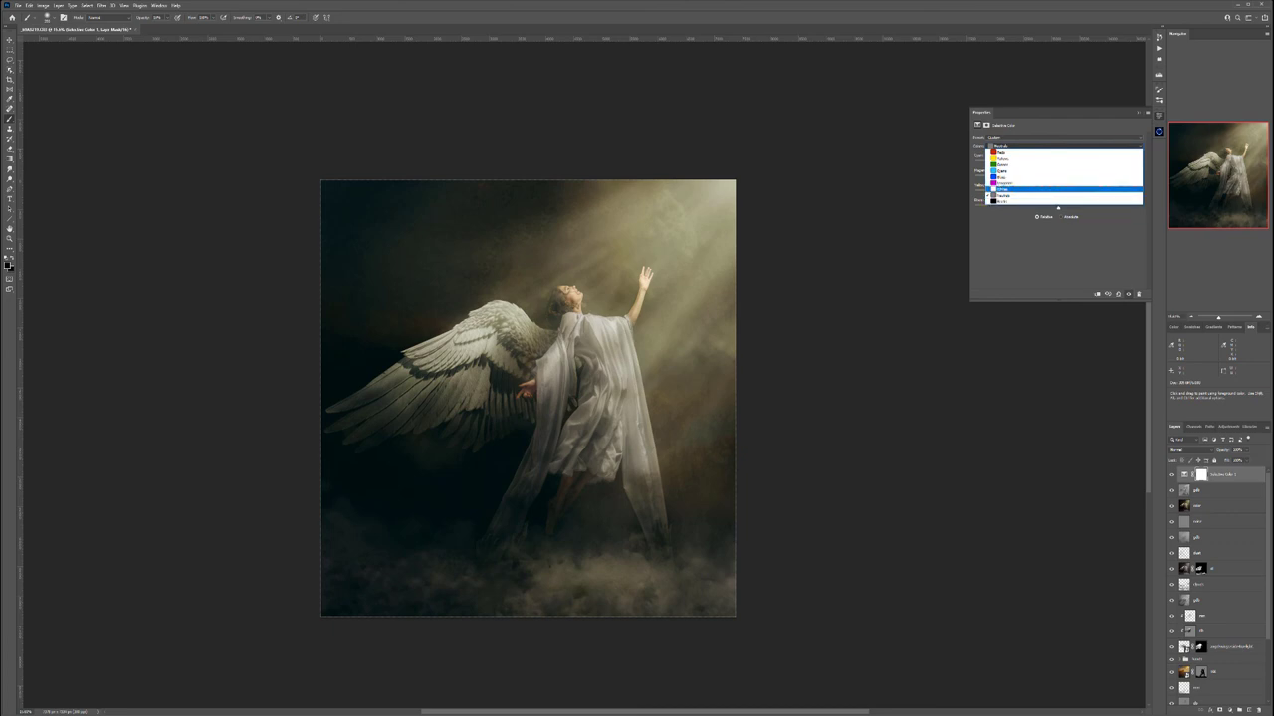
left_click(1007, 188)
mouse_move(1057, 207)
left_mouse_down()
mouse_move(1019, 207)
mouse_move(1066, 207)
left_mouse_up()
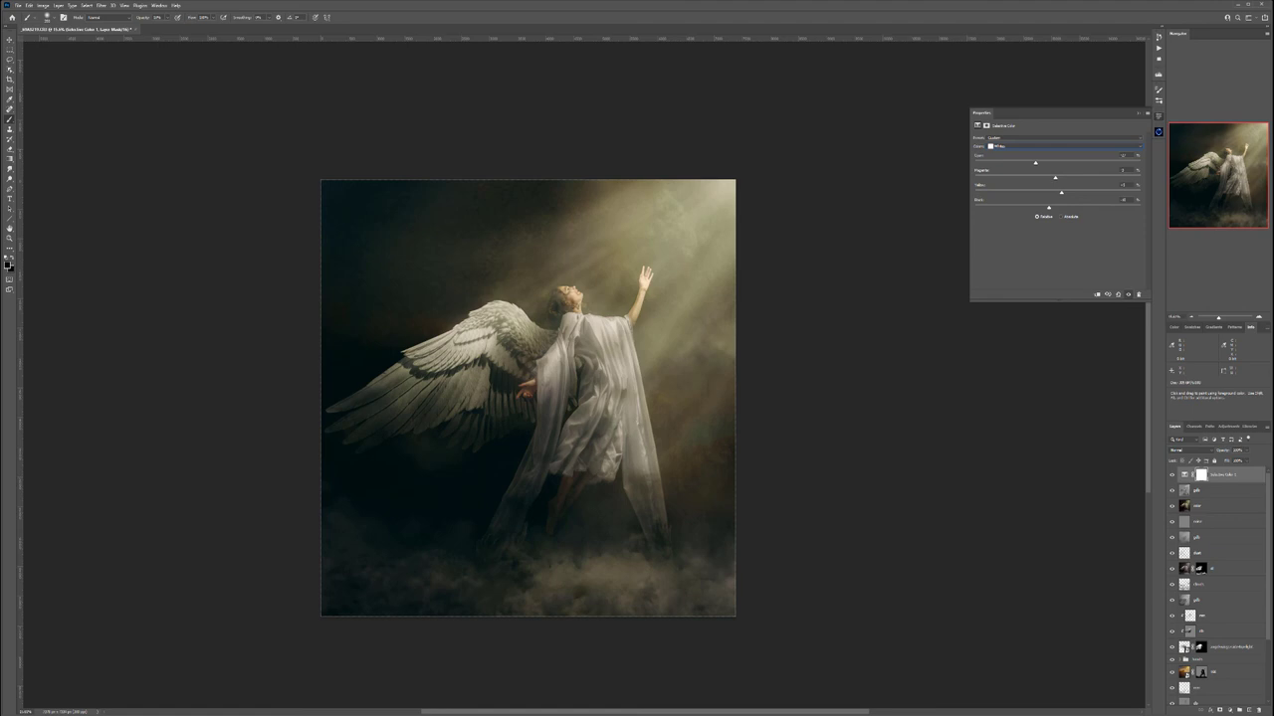
Adjust the Reds and Yellows in the Selective Color adjustment, reducing cyan and raising yellow in both ranges
left_click(1045, 146)
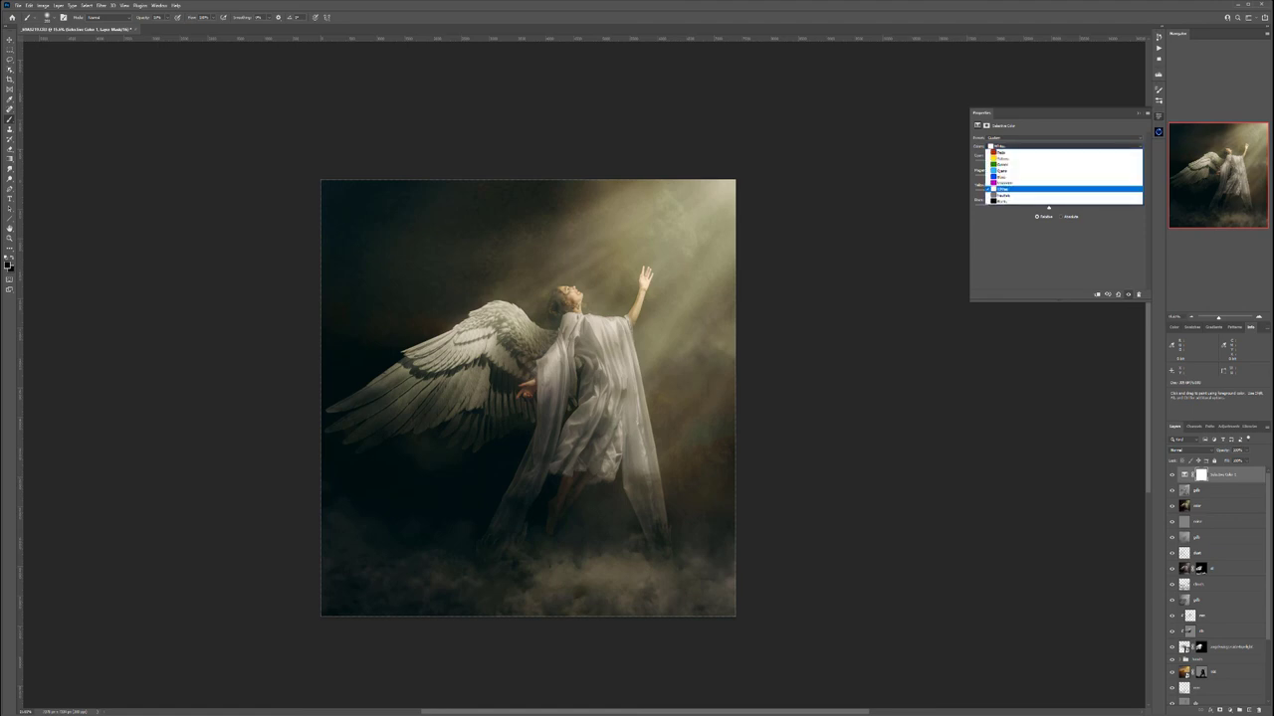
left_click(1041, 152)
mouse_move(1057, 208)
left_mouse_down()
mouse_move(1001, 208)
mouse_move(1141, 208)
mouse_move(1018, 208)
mouse_move(1068, 208)
left_mouse_up()
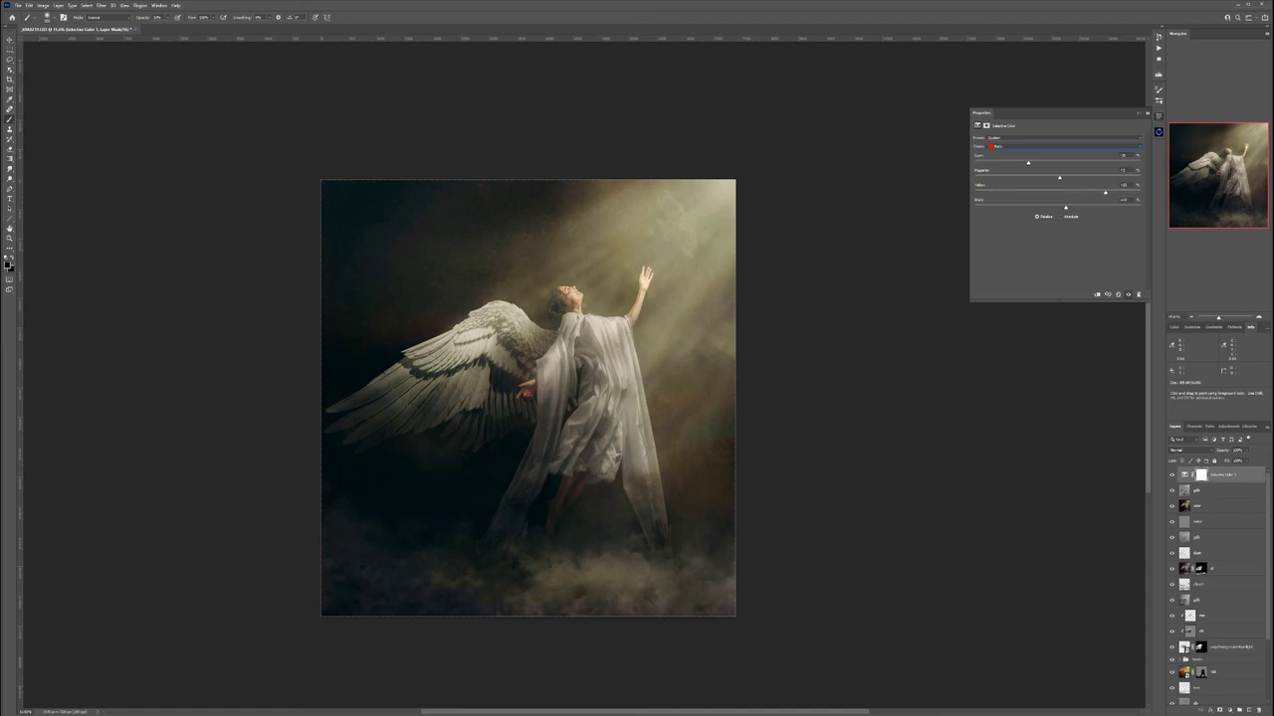
left_click(1062, 146)
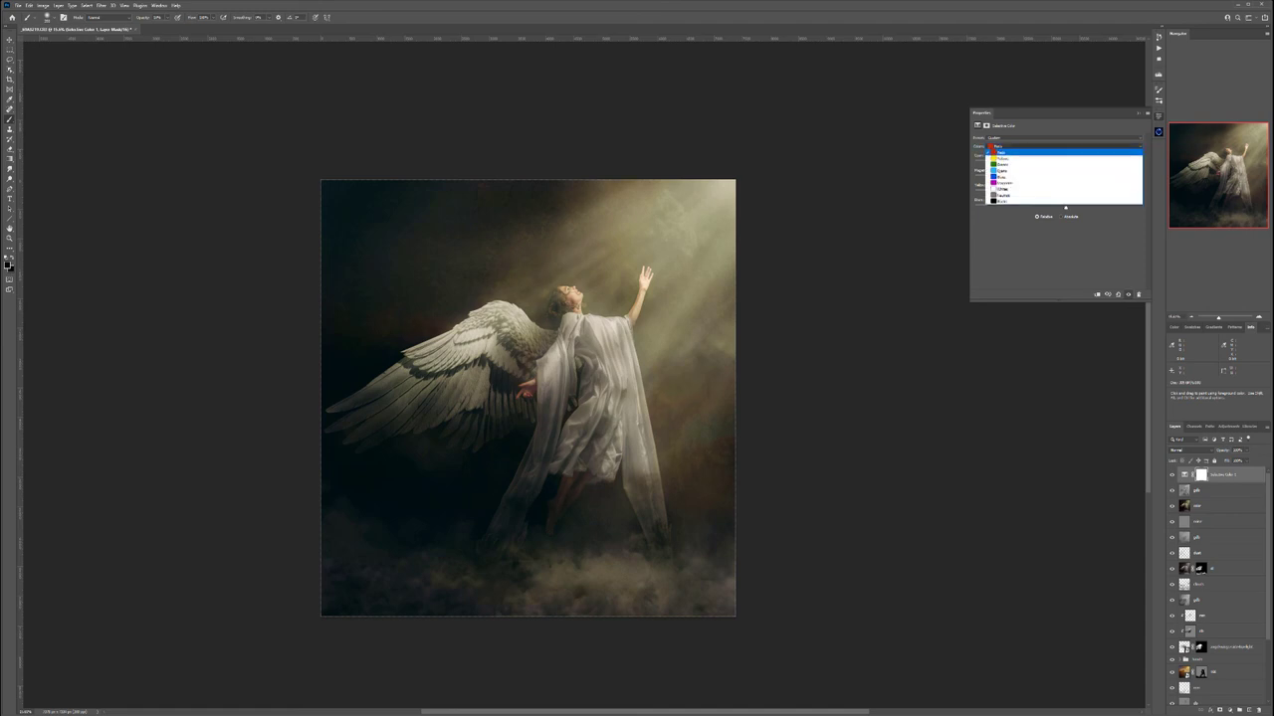
left_click(1061, 159)
mouse_move(1057, 207)
left_mouse_down()
mouse_move(1045, 207)
mouse_move(1082, 207)
left_mouse_up()
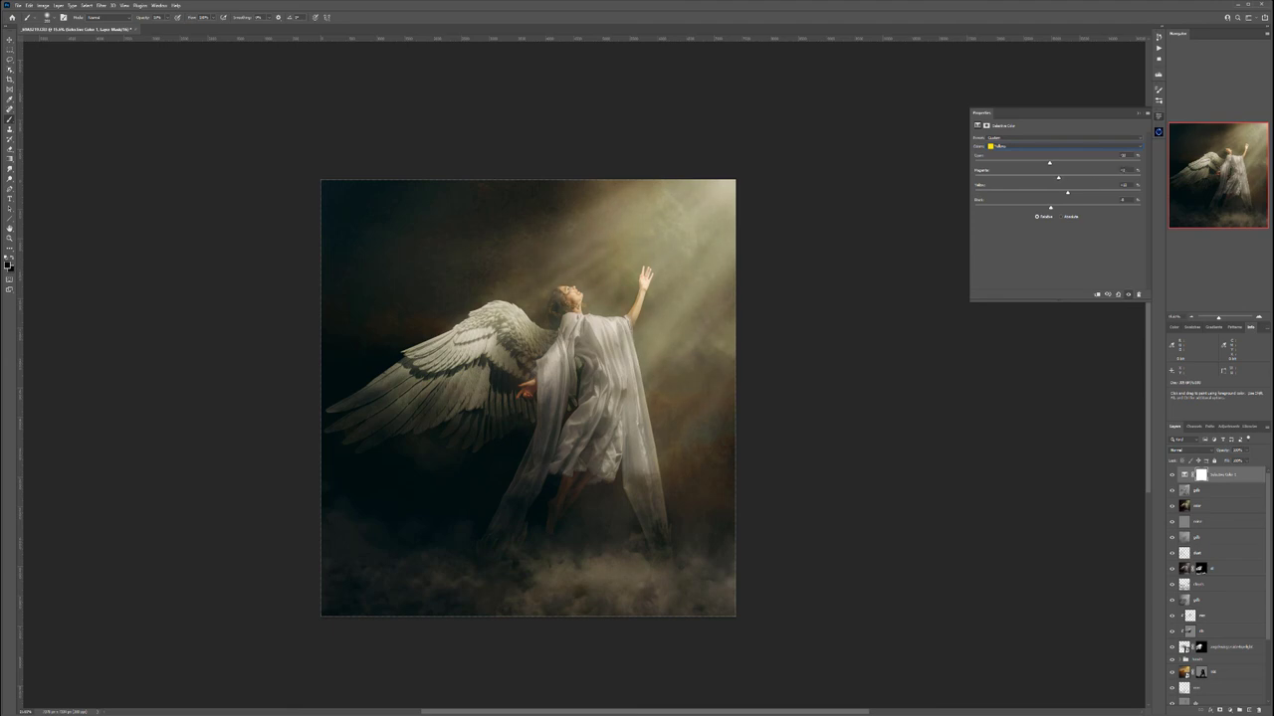
Lower black slightly in the Cyans and raise it slightly in the Blues of the Selective Color adjustment
left_click(1019, 146)
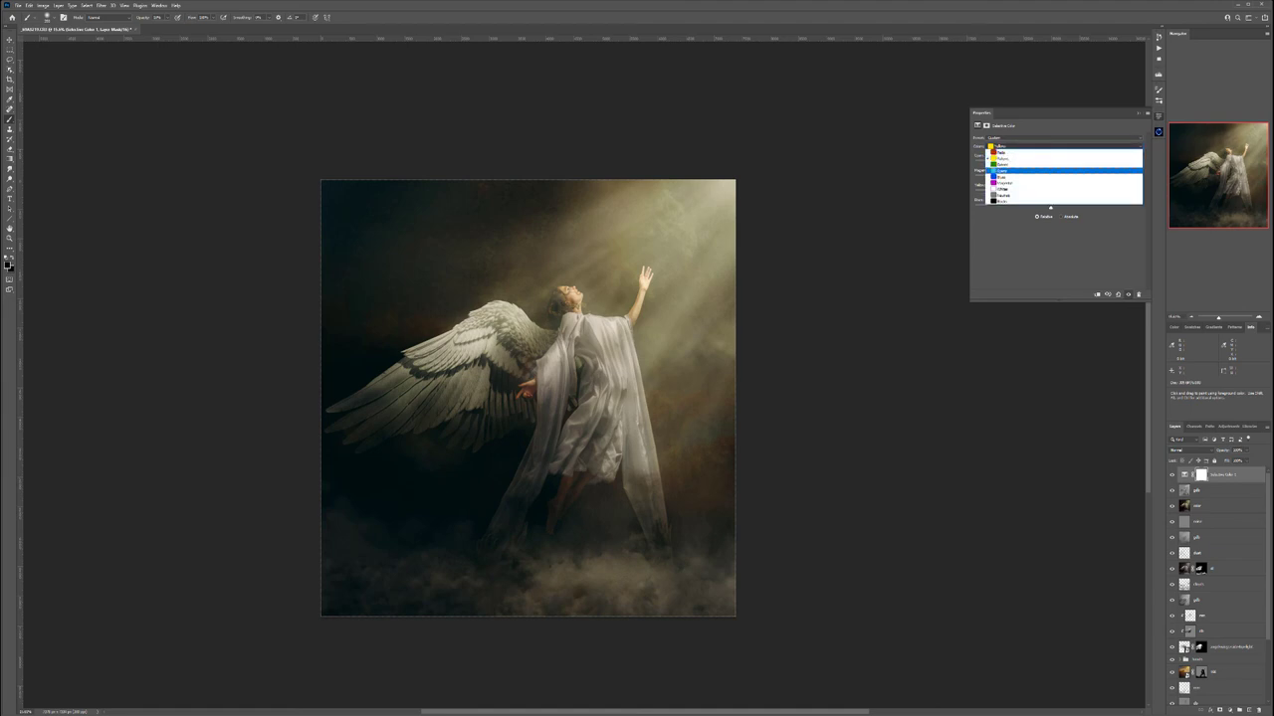
left_click(1019, 171)
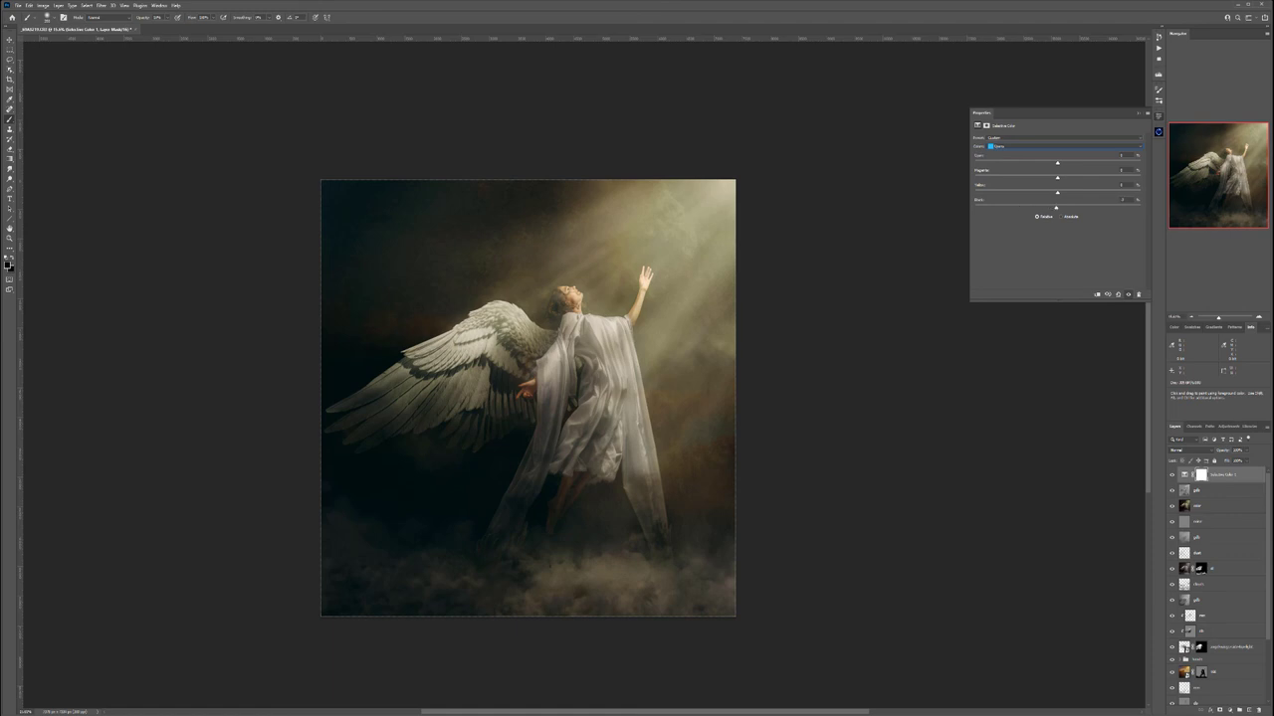
left_click(1019, 146)
left_click(1015, 177)
Rebalance the Blacks in the Selective Color adjustment, bringing cyan back to near zero for warmer shadows
left_click(1025, 146)
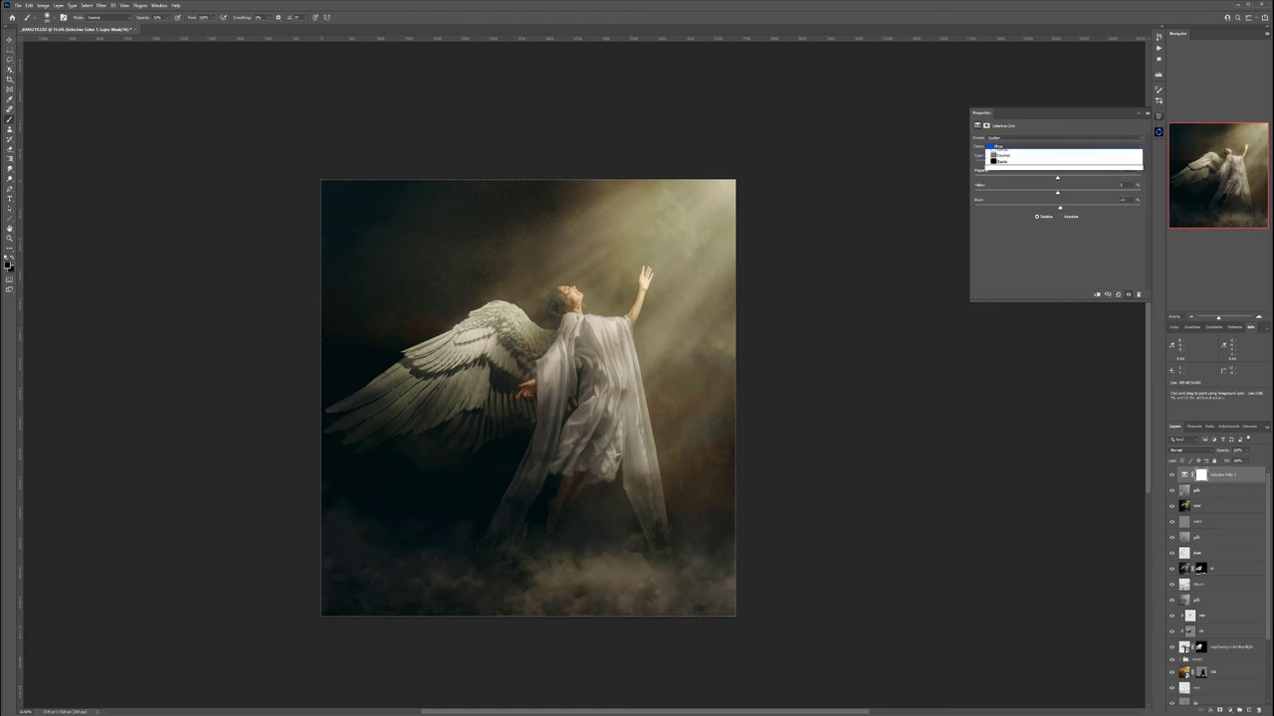
left_click(1025, 200)
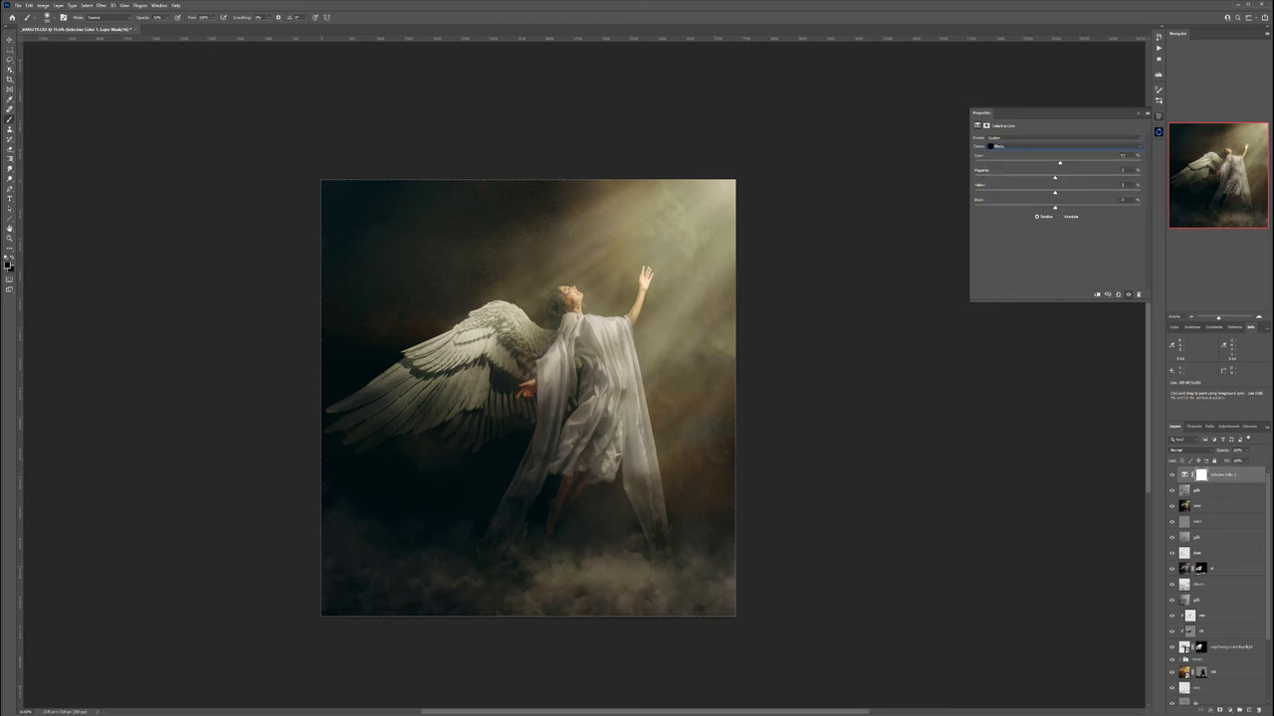
mouse_move(1054, 207)
left_mouse_down()
mouse_move(1038, 207)
mouse_move(1055, 207)
left_mouse_up()
left_click_drag(1060, 164, 1066, 164)
key("shift+Down")
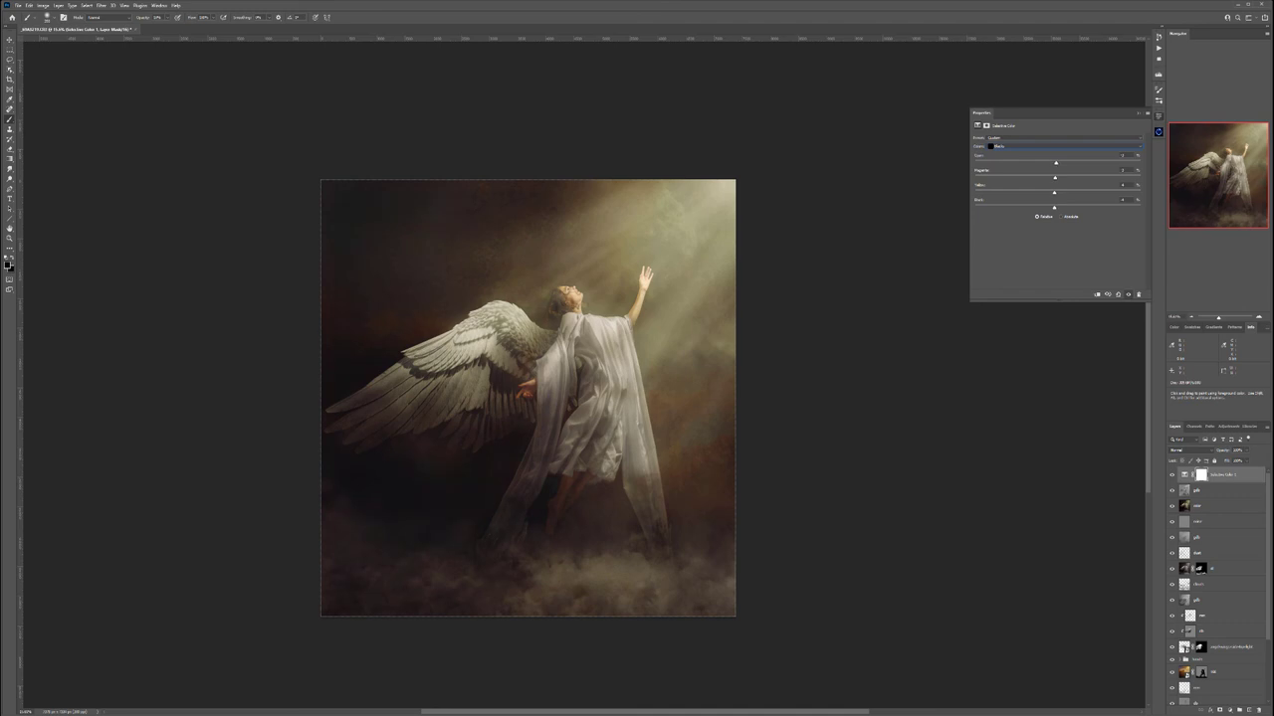
left_click_drag(1056, 163, 1061, 162)
Add a text line above the wing with the photographer's full name followed by "Fine Art Photography"
left_click(10, 199)
left_click(50, 199)
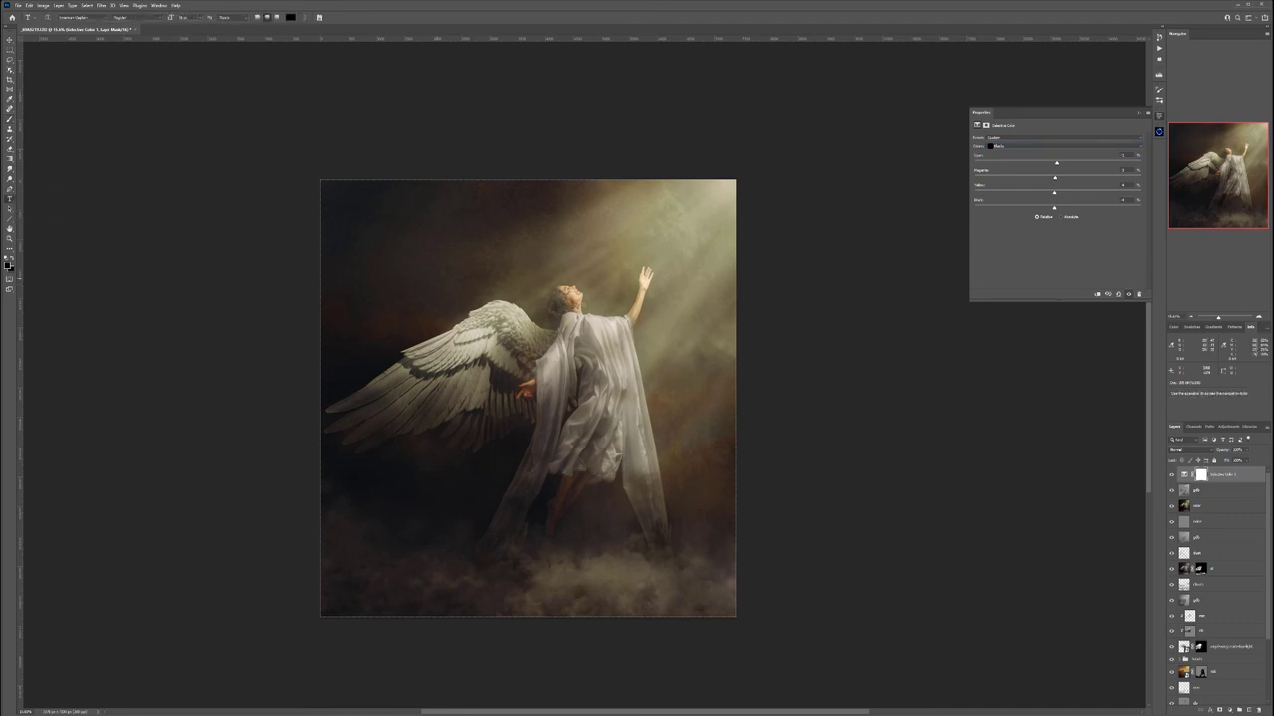
left_click(438, 279)
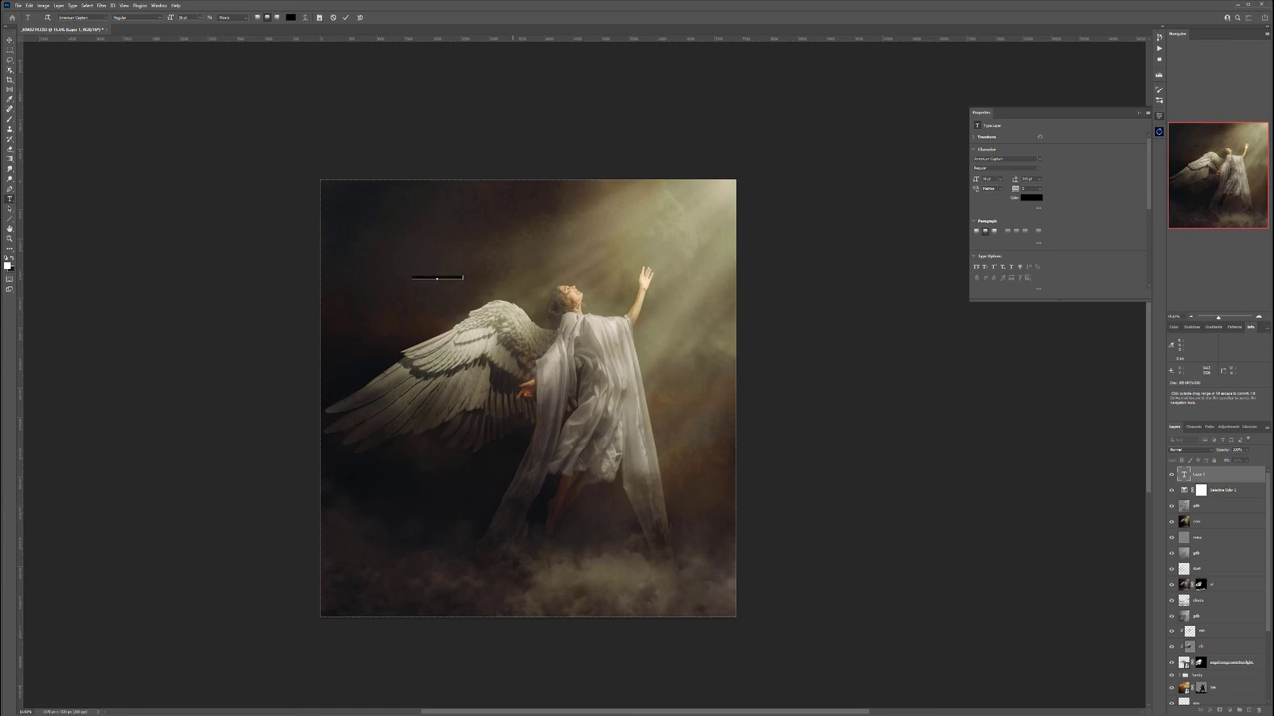
type("Rachel Ozanne Fine Art Photography")
key("ctrl+a")
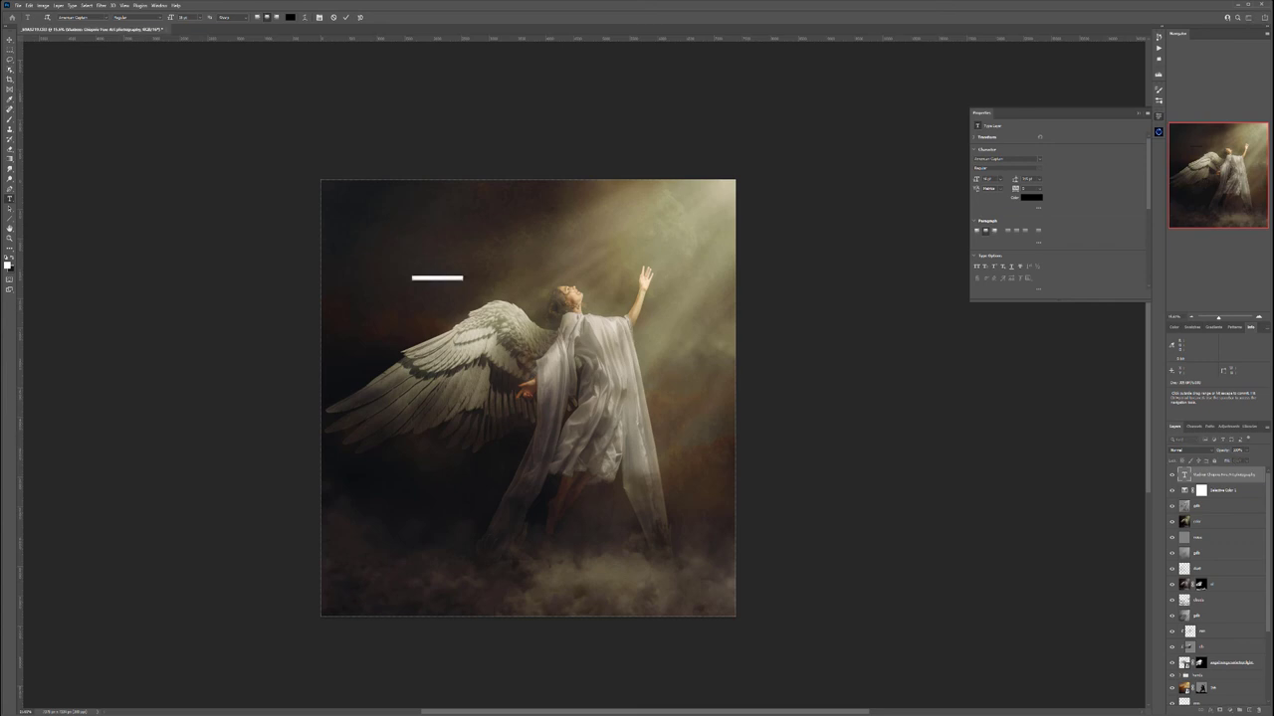
Recolor the signature text white and increase its font size
left_click(289, 17)
left_click_drag(289, 183, 224, 164)
left_click(388, 161)
left_click_drag(170, 17, 176, 17)
Move the signature text to the image's lower-left corner and reduce its layer opacity to a barely visible watermark
left_click(9, 40)
left_click_drag(439, 279, 380, 598)
left_click(1246, 451)
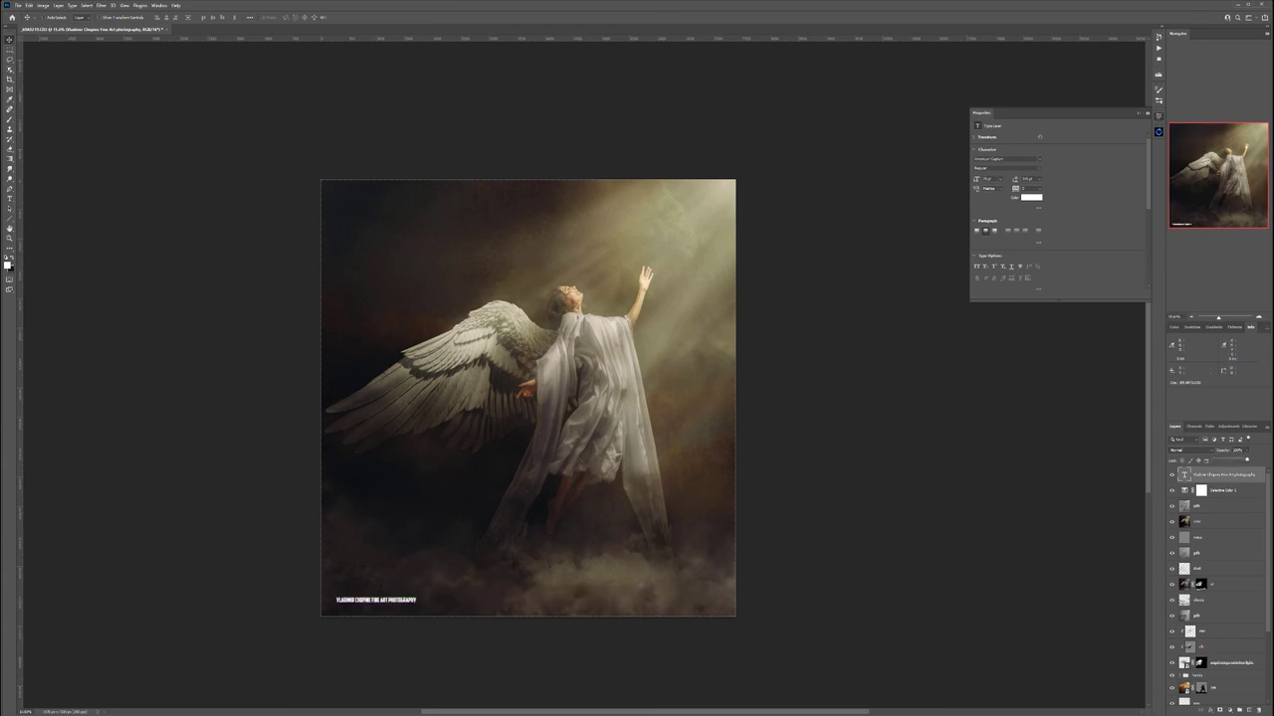
left_click_drag(1215, 461, 1212, 461)
left_click_drag(1215, 460, 1216, 460)
Group all layers above the original photo Layer 0 and name the group retouching
scroll(1214, 587, "down", 3)
key("ctrl+alt+a")
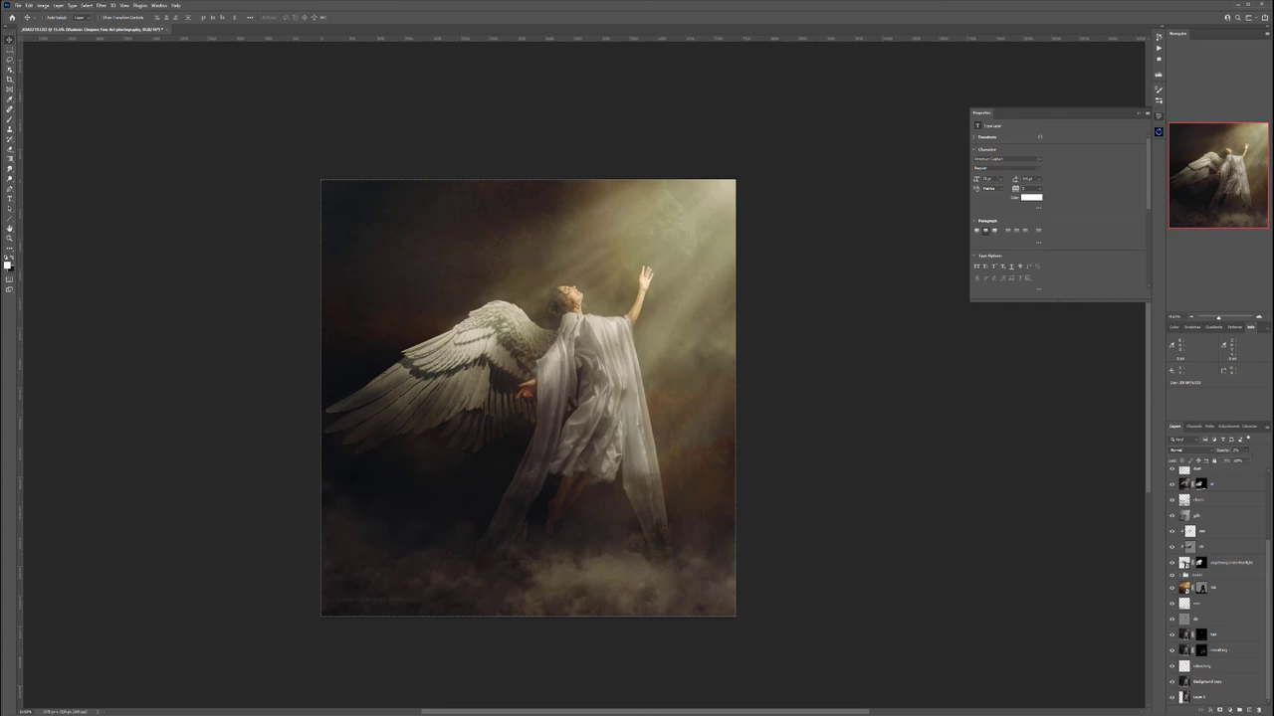
key("ctrl+g")
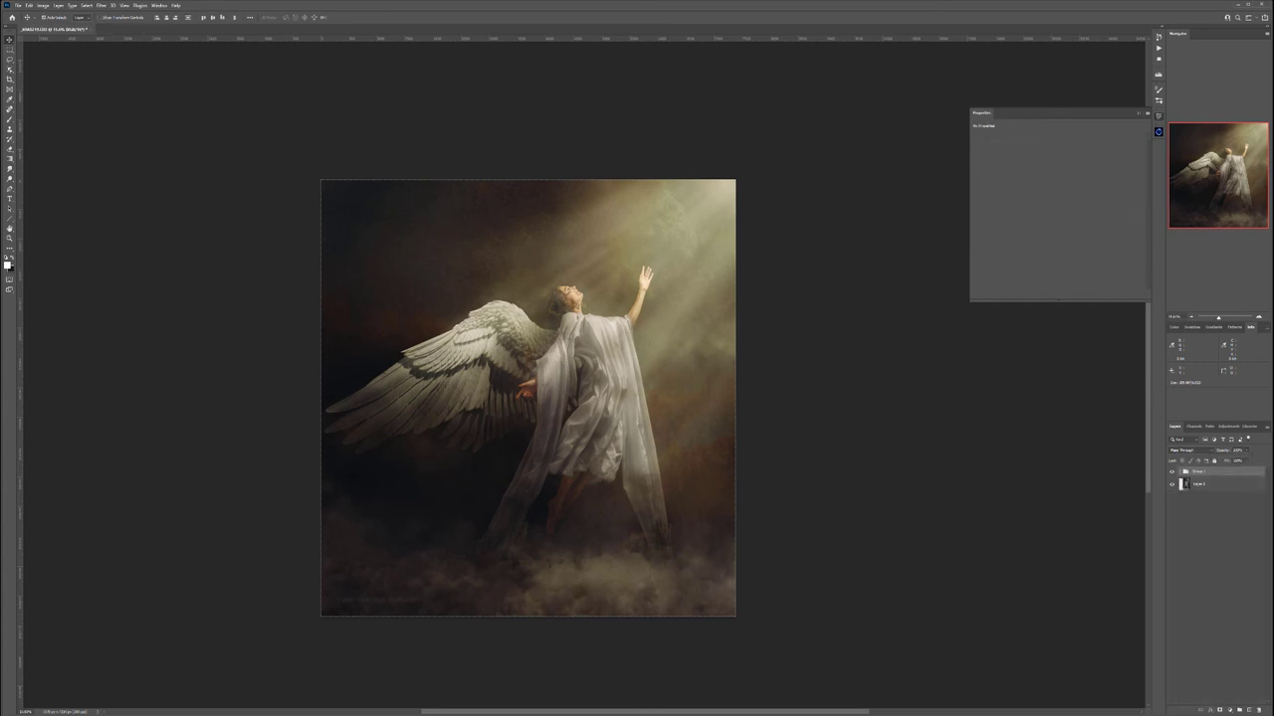
type("Colorgrading")
key("Return")
double_click(1232, 472)
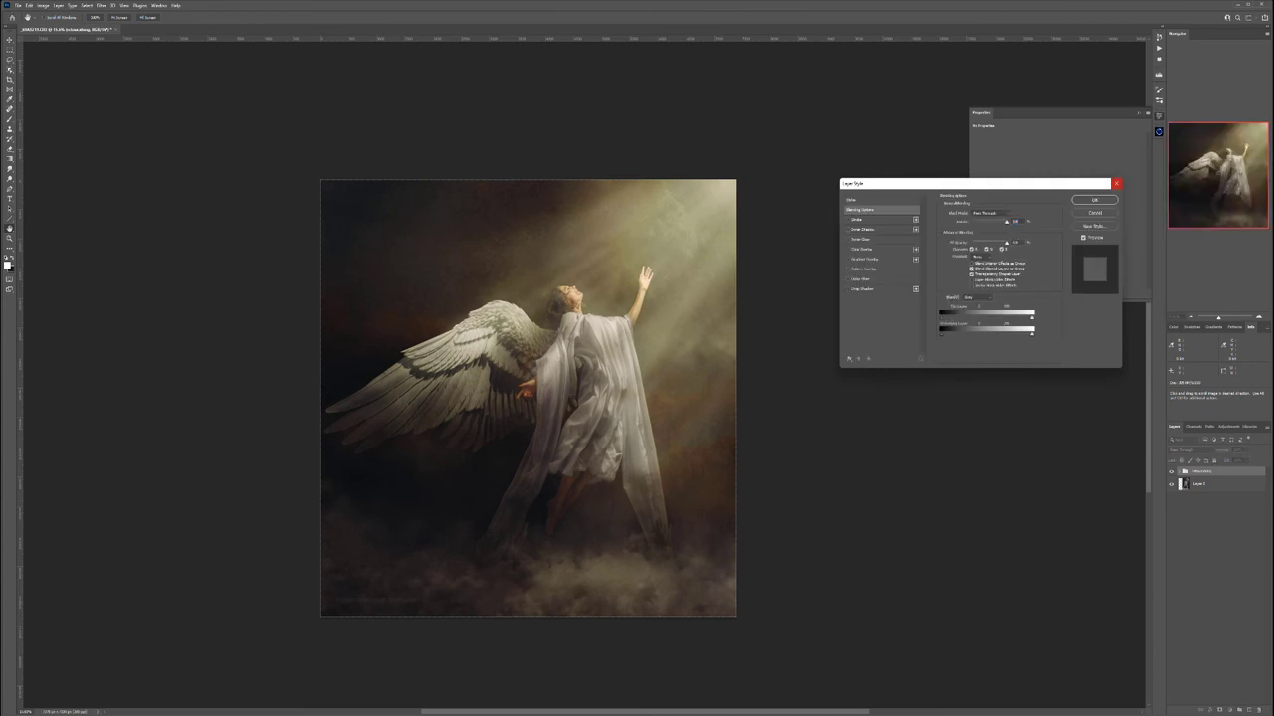
key("Escape")
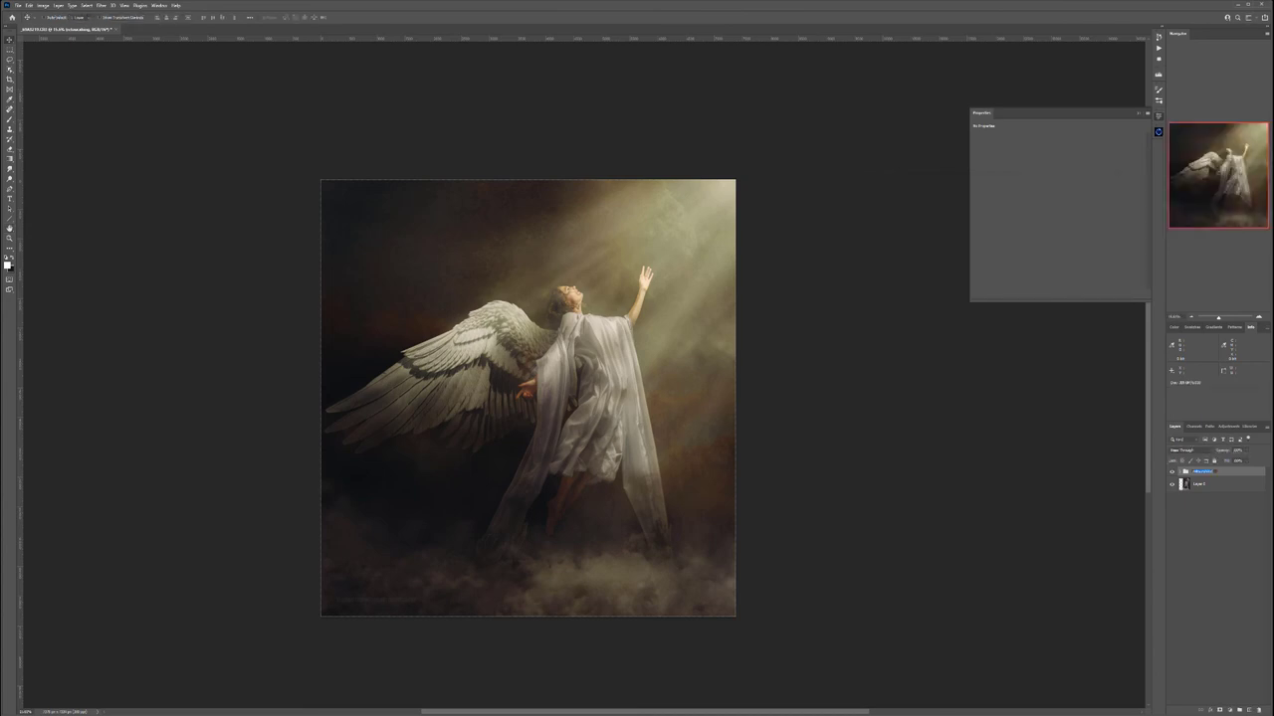
type("r")
type("colorGrading")
key("Return")
Compare the finished composite with the original photo by hiding and showing the retouching group
left_click(1171, 472)
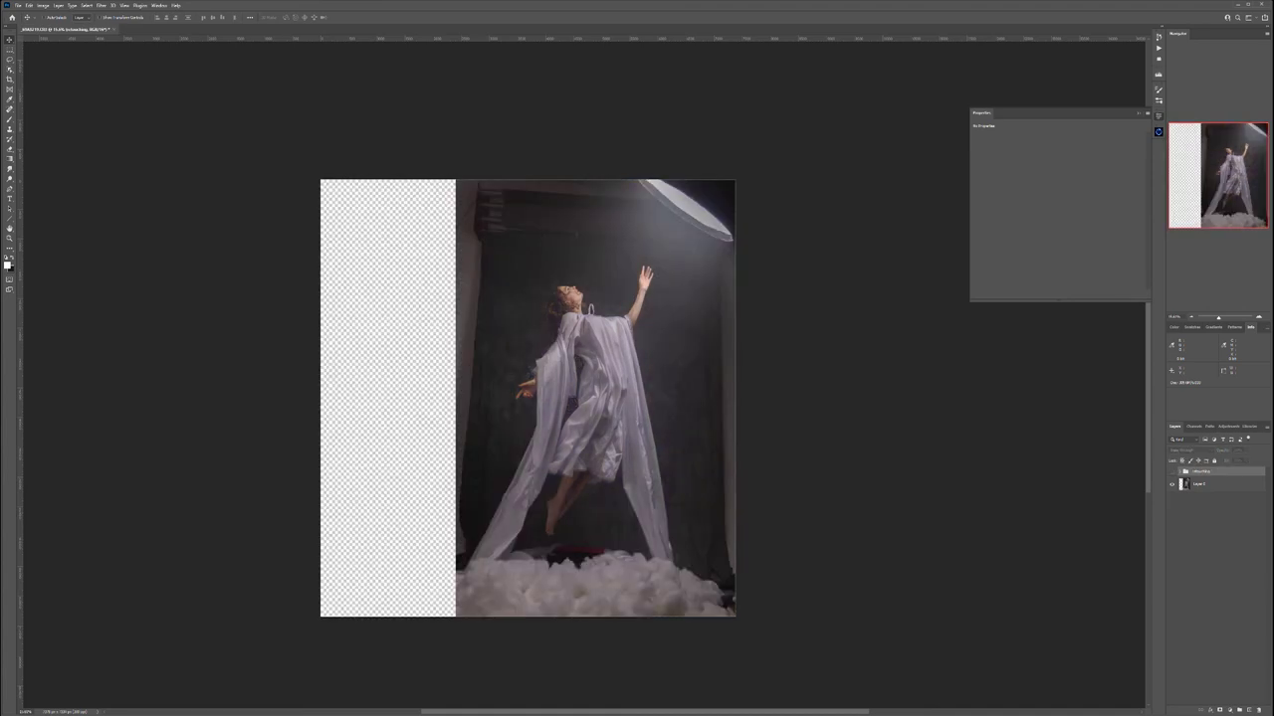
key("ctrl+comma")
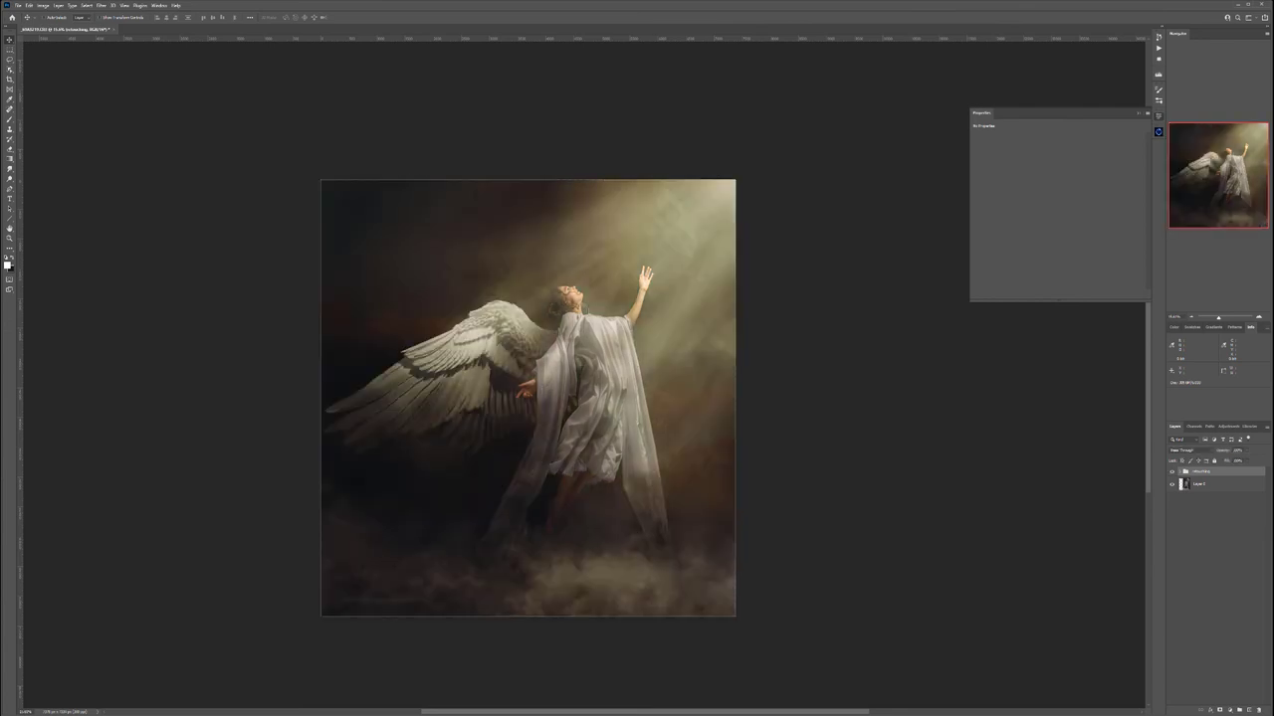
key("ctrl+comma")
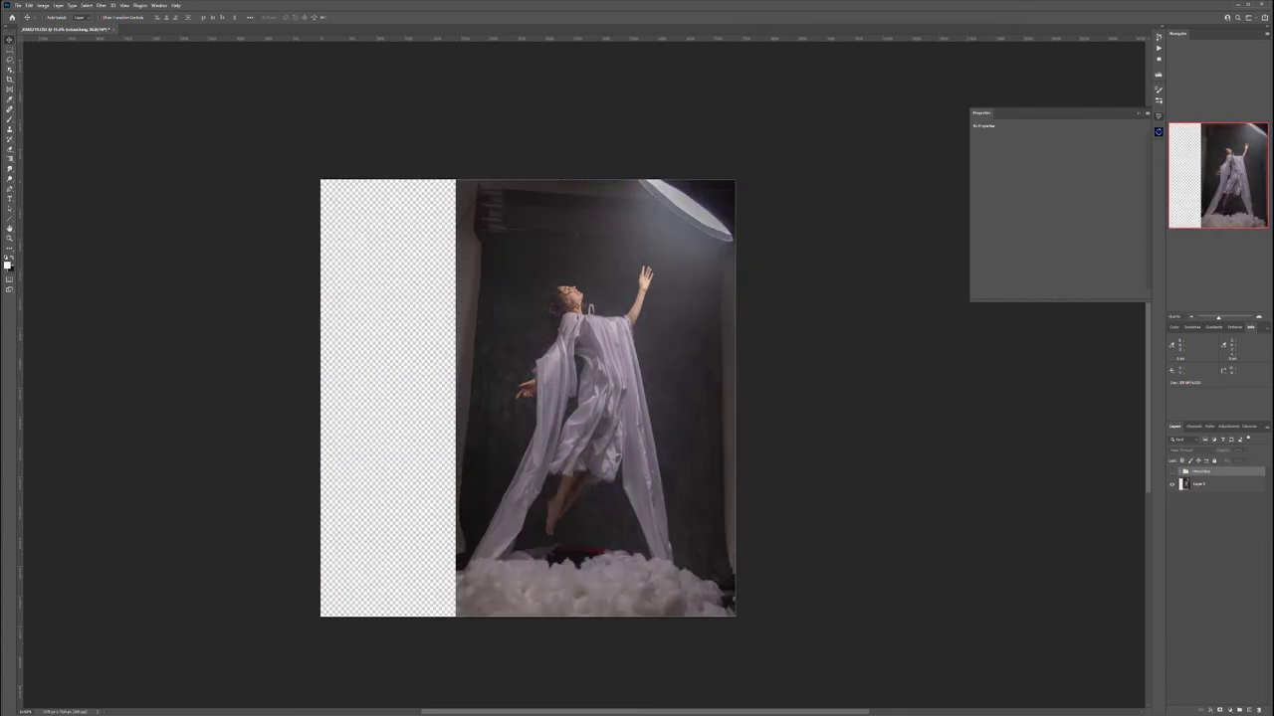
key("ctrl+comma")
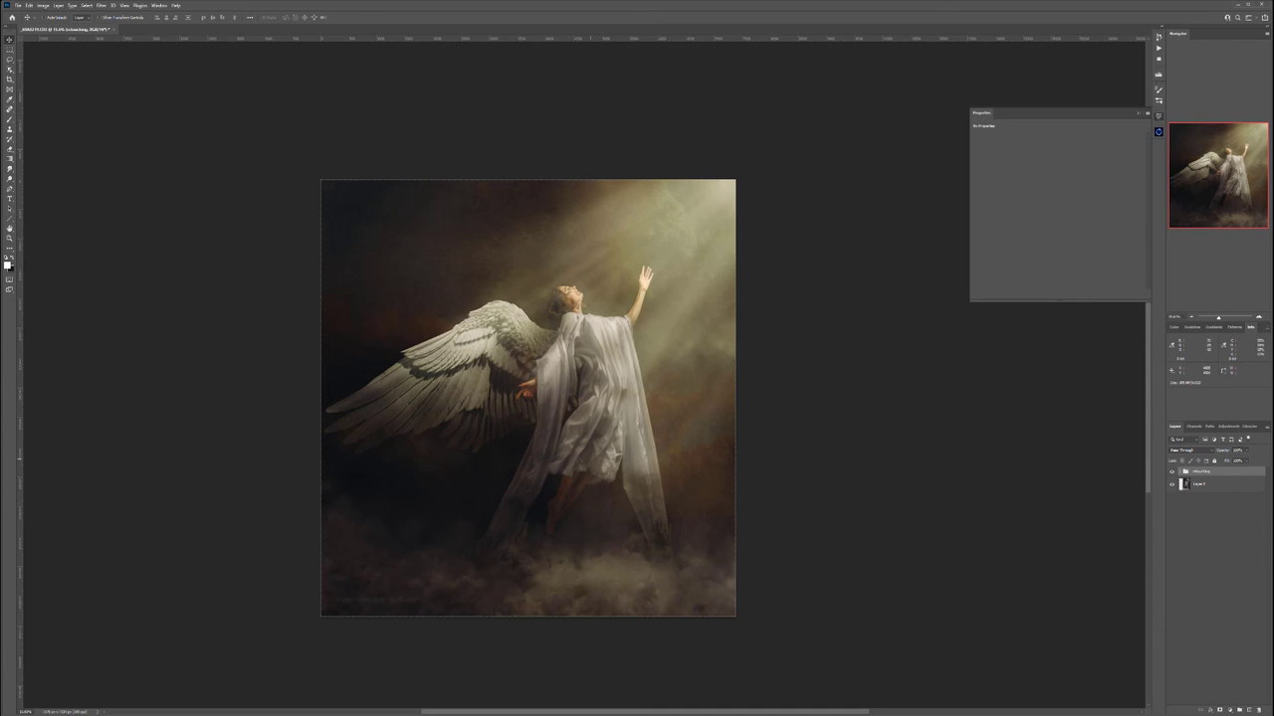
left_click(1172, 472)
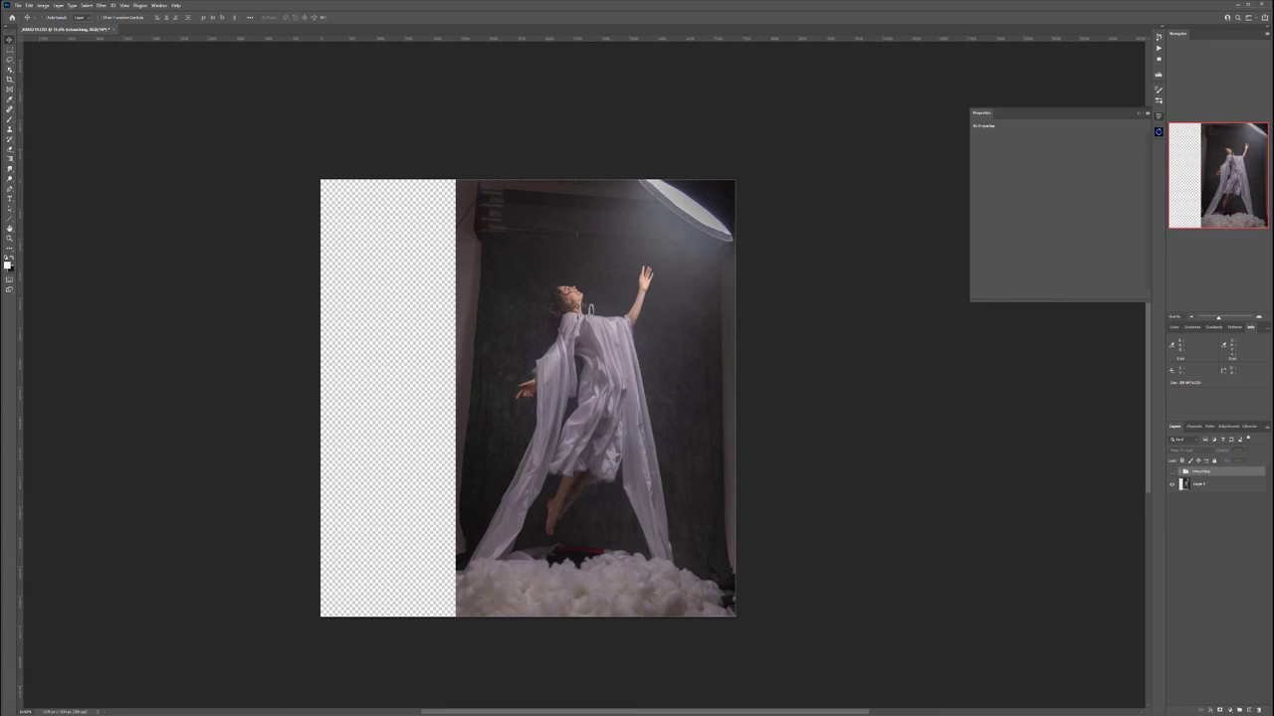
left_click(1172, 472)
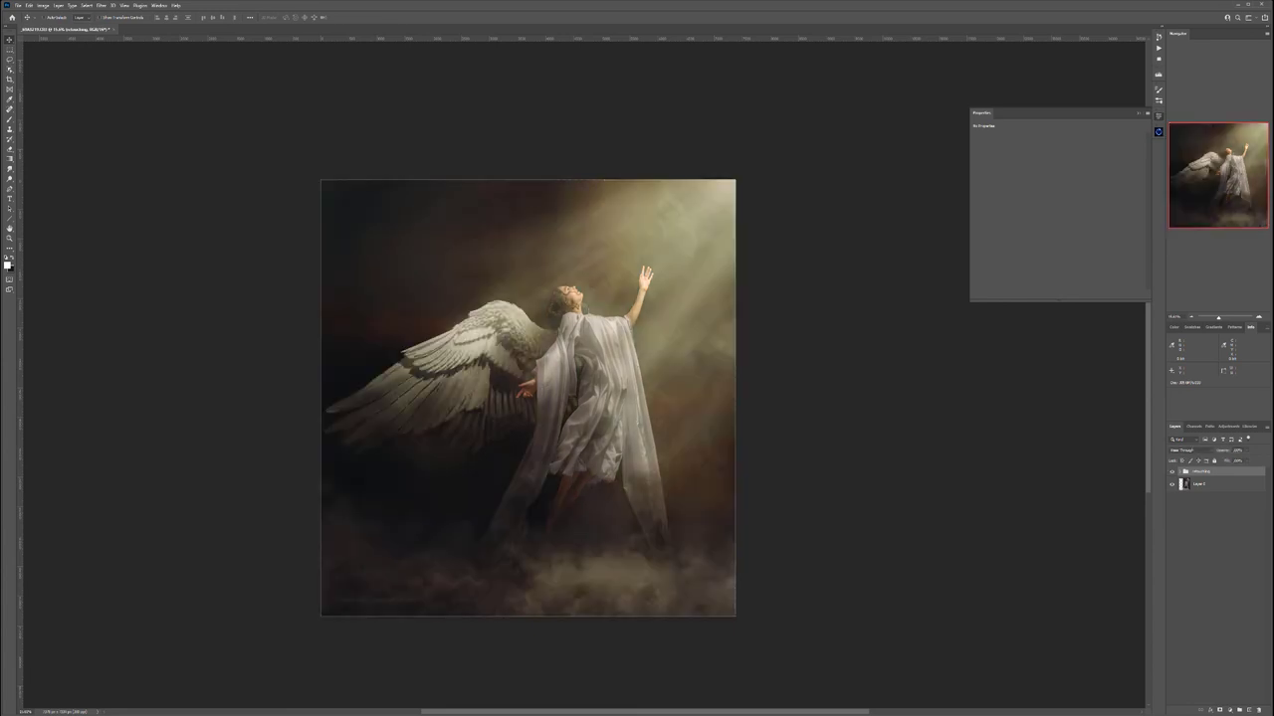